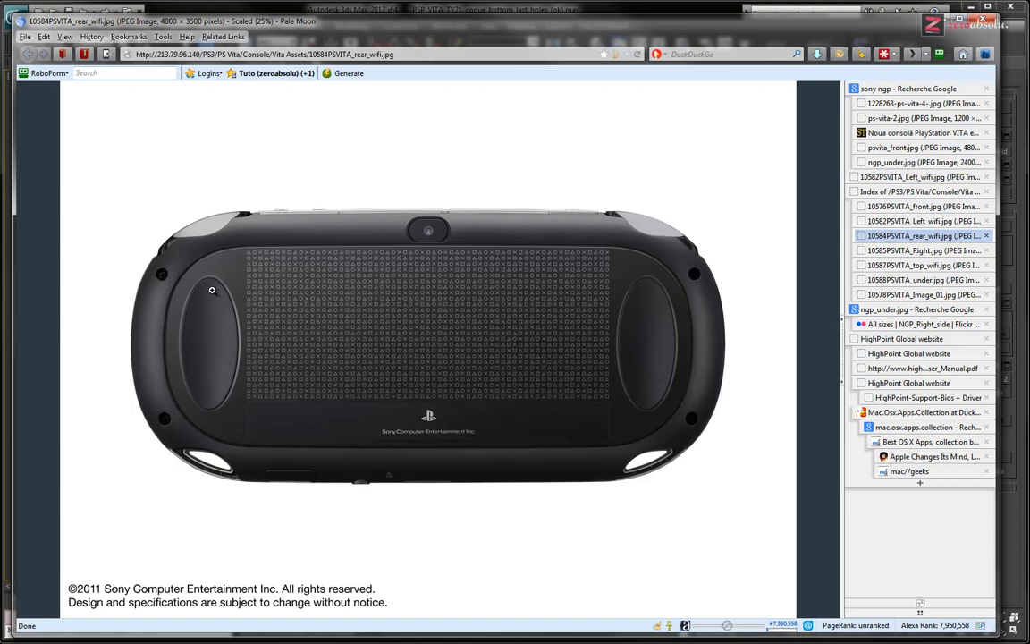
# - Examine the grip pad, touch-surface pattern and logo panel on the PS Vita rear reference image
pyautogui.click(224, 287)
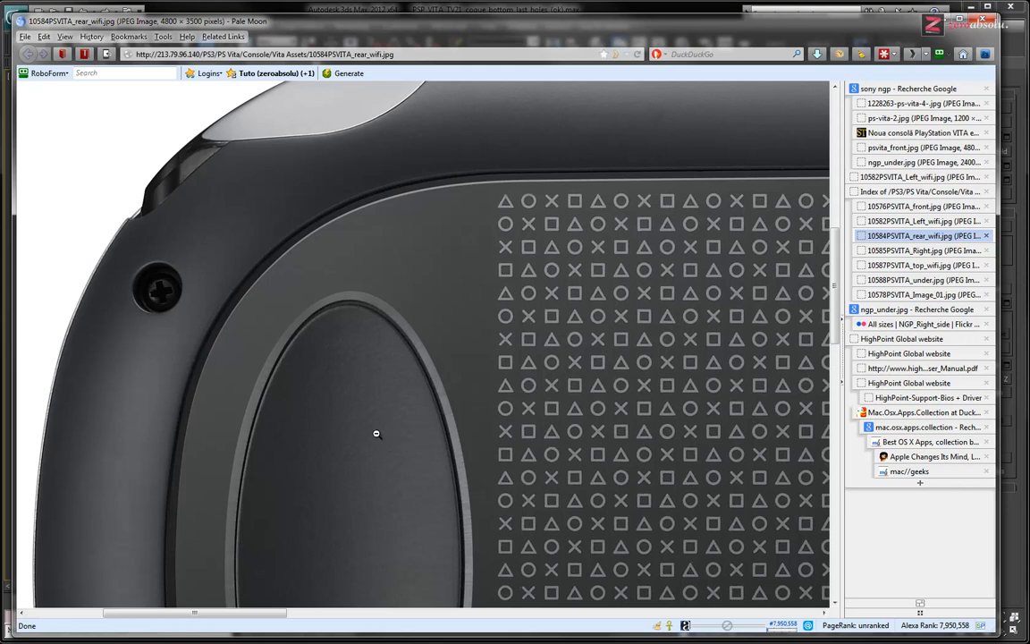
pyautogui.scroll(-3, 304, 393)
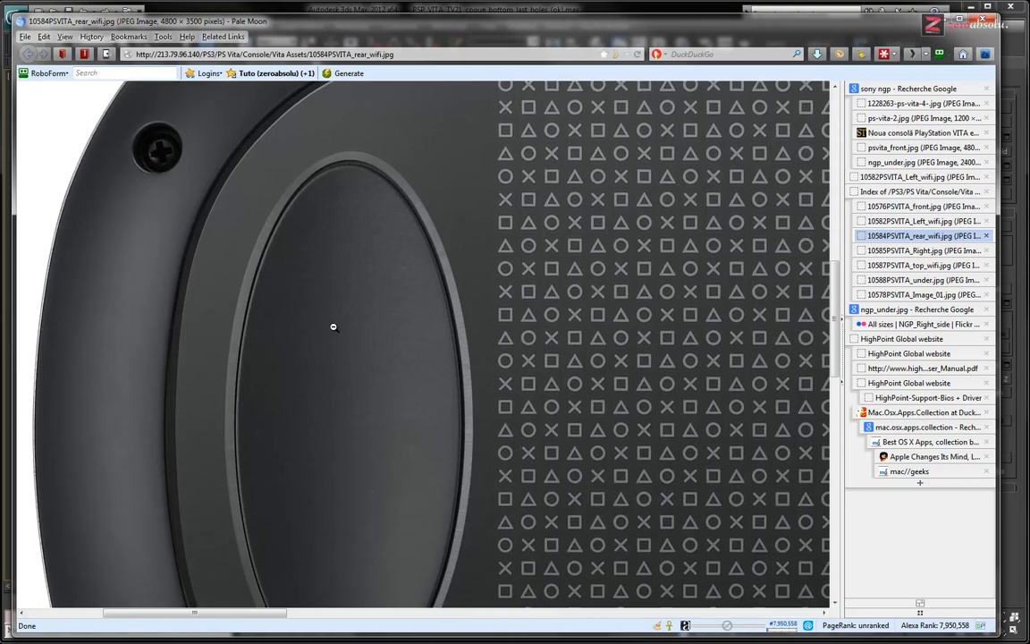
pyautogui.scroll(-6, 384, 356)
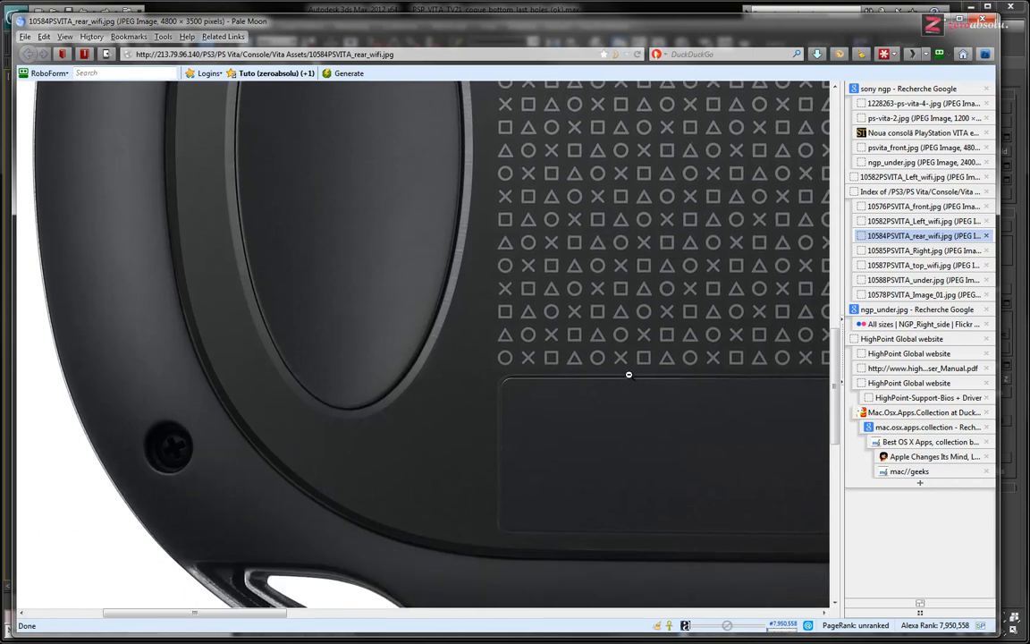
pyautogui.hscroll(5, 629, 376)
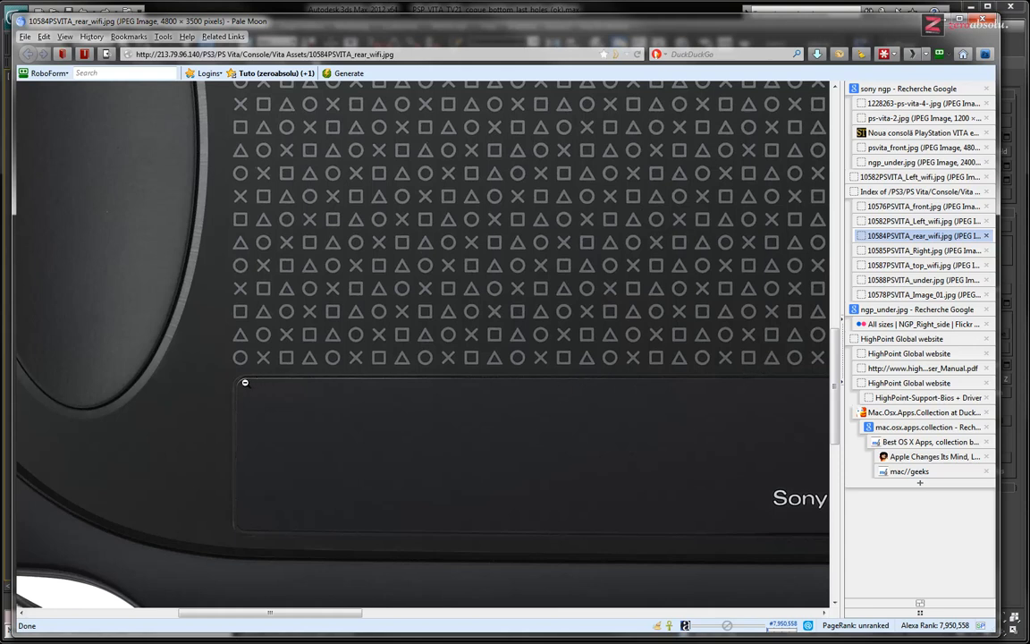
pyautogui.click(453, 351)
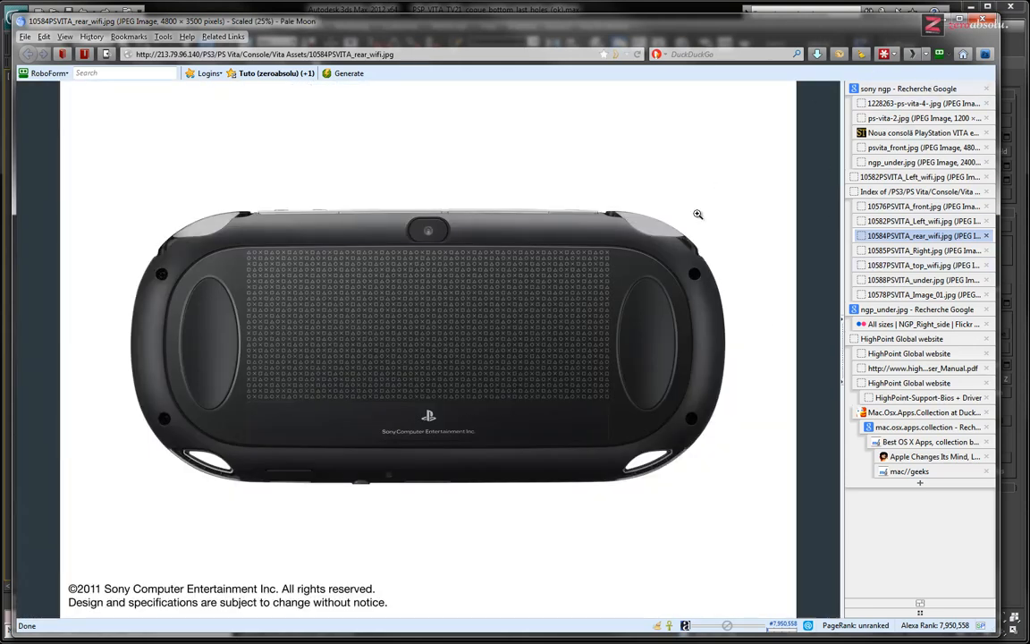
pyautogui.click(331, 430)
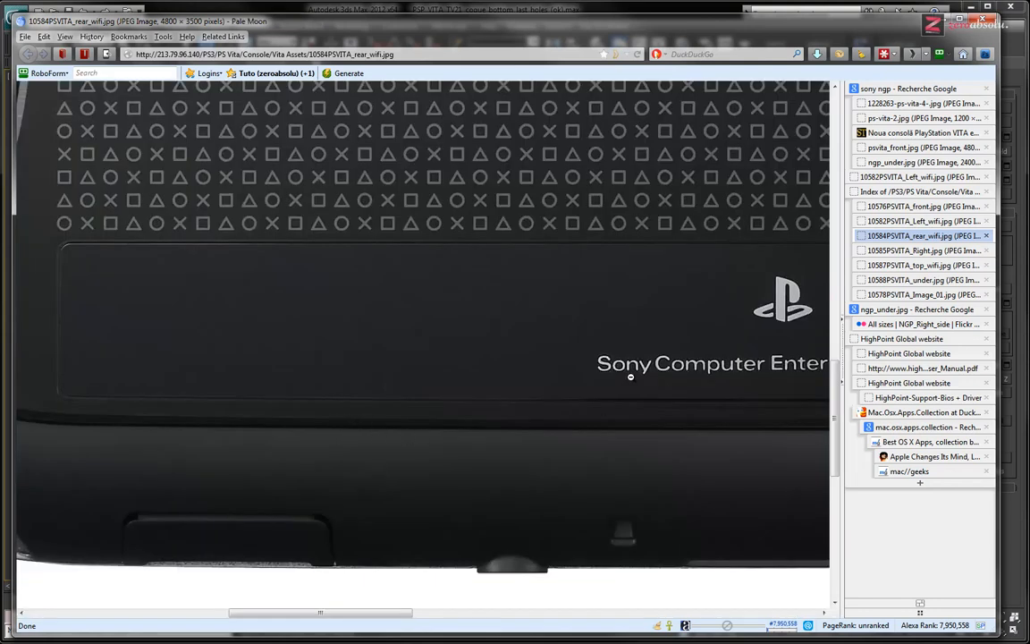
pyautogui.click(589, 345)
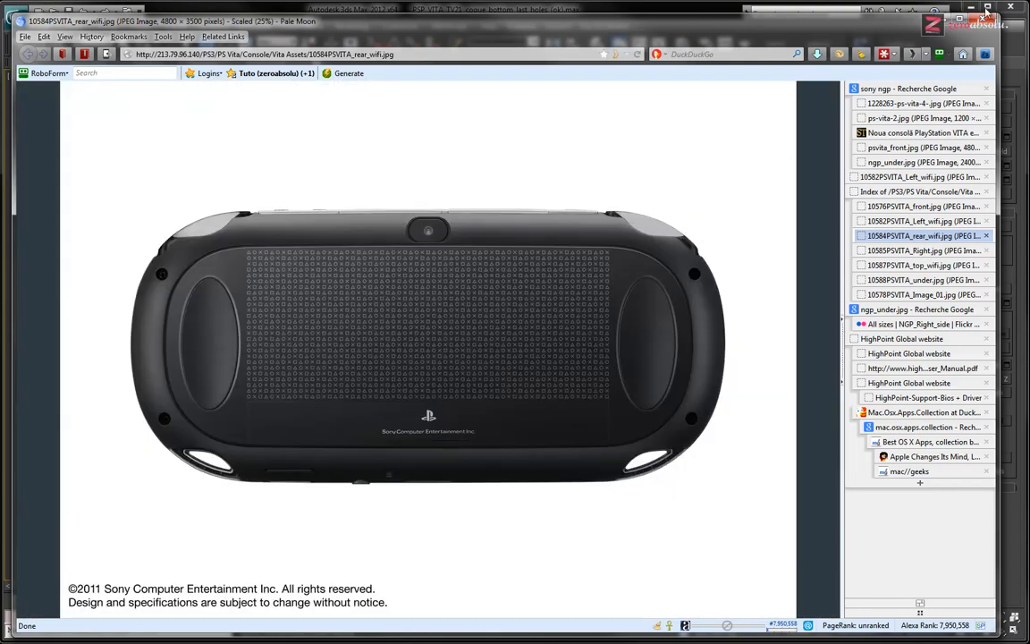
# - Switch to 3ds Max and clear the edge selection on the coque_01 shell
pyautogui.click(685, 9)
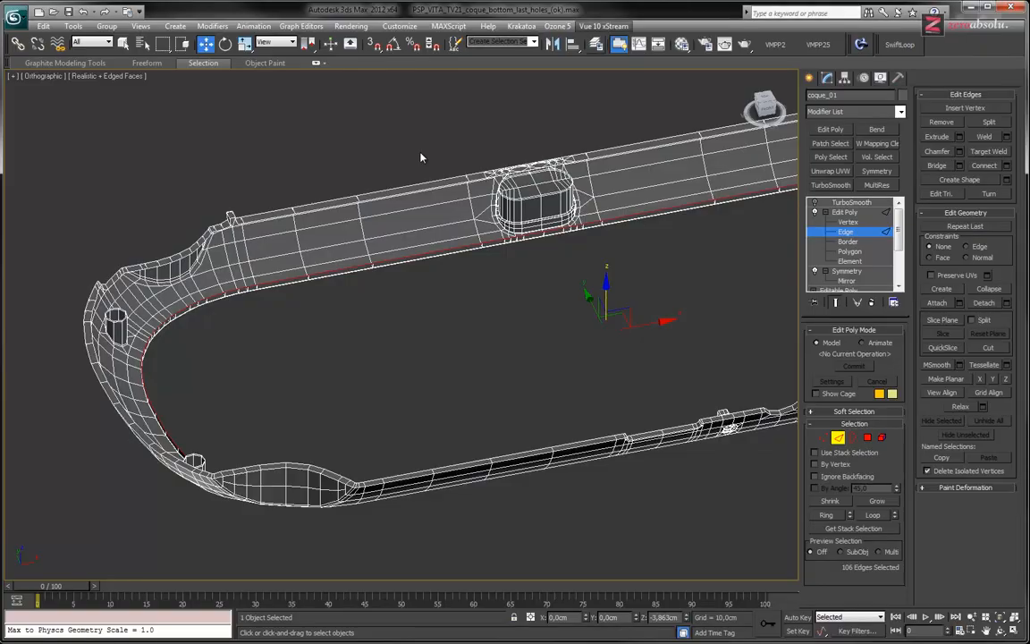
pyautogui.keyDown('alt'); pyautogui.moveTo(459, 299); pyautogui.dragTo(497, 345, button='middle'); pyautogui.keyUp('alt')
pyautogui.scroll(6, 385, 289)
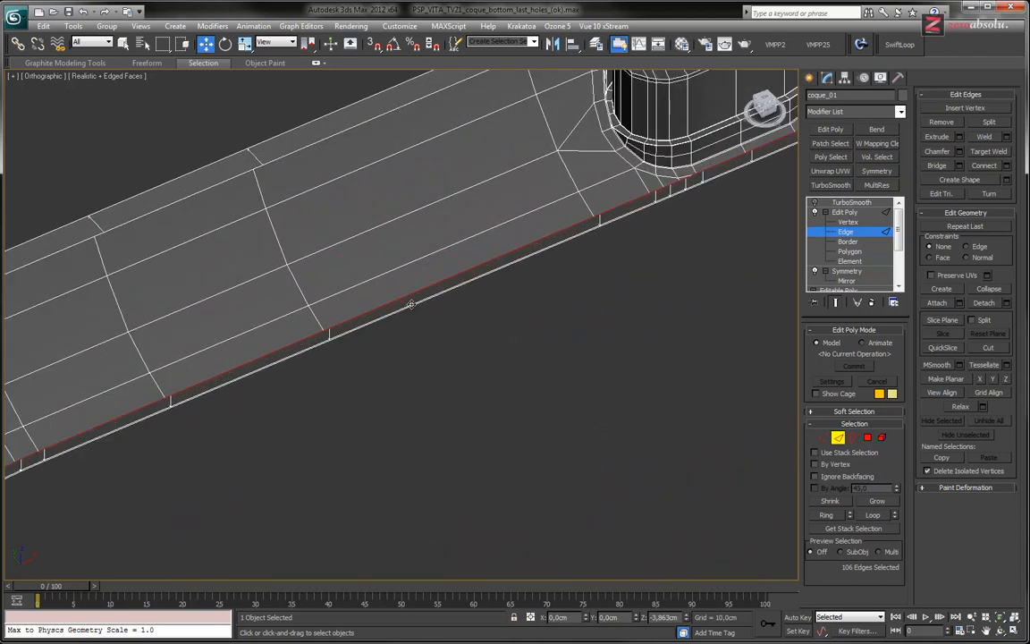
pyautogui.click(537, 380)
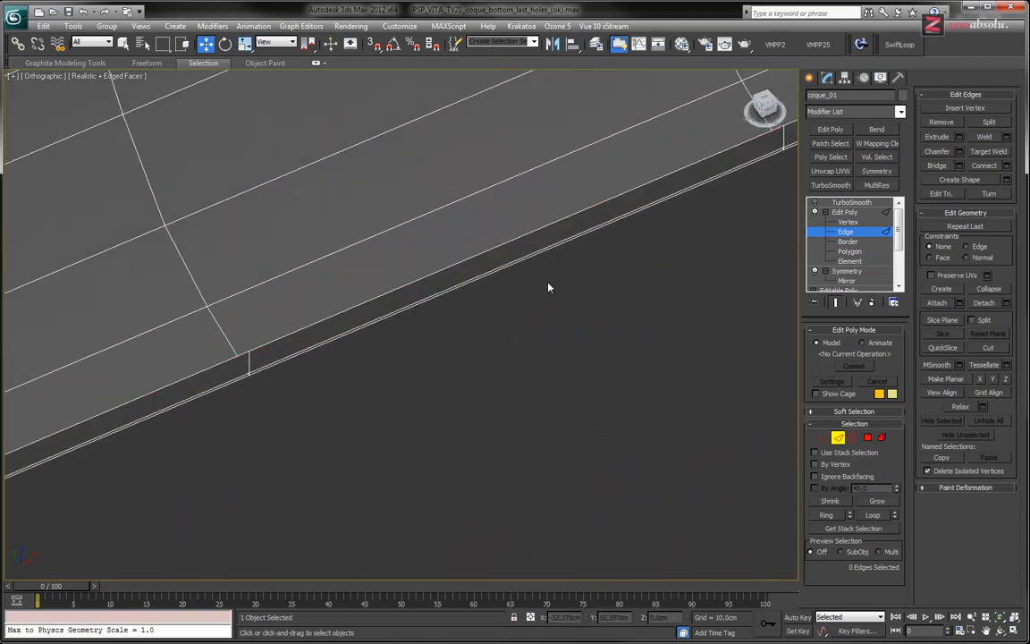
# - Select the border around the large inner opening of coque_01 at Border level
pyautogui.scroll(-5, 550, 279)
pyautogui.scroll(4, 428, 295)
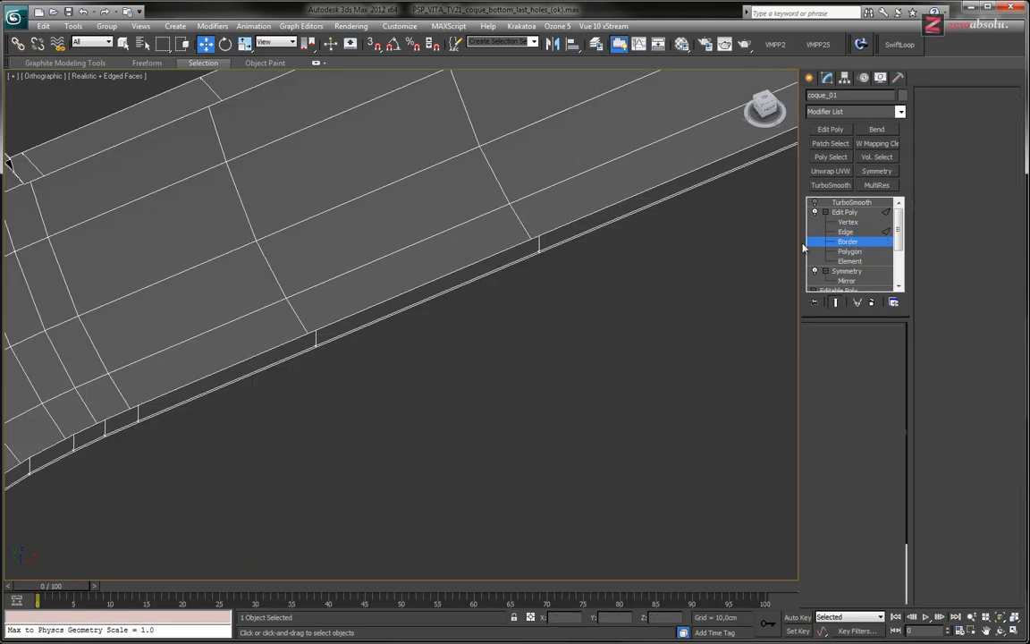
pyautogui.click(850, 242)
pyautogui.click(492, 255)
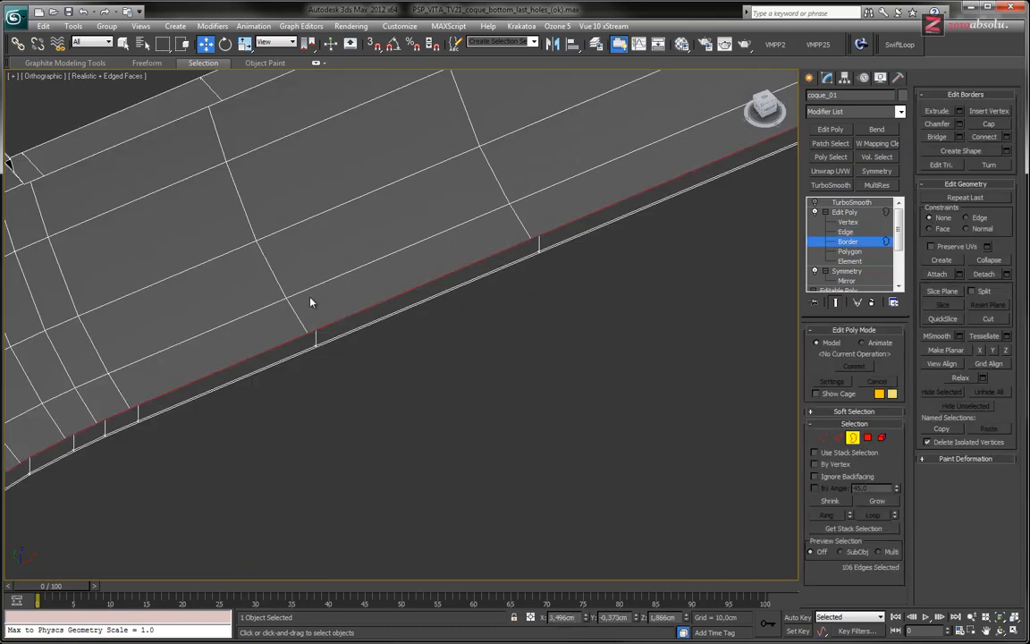
pyautogui.scroll(-5, 544, 353)
pyautogui.moveTo(673, 285); pyautogui.dragTo(405, 241, button='middle')
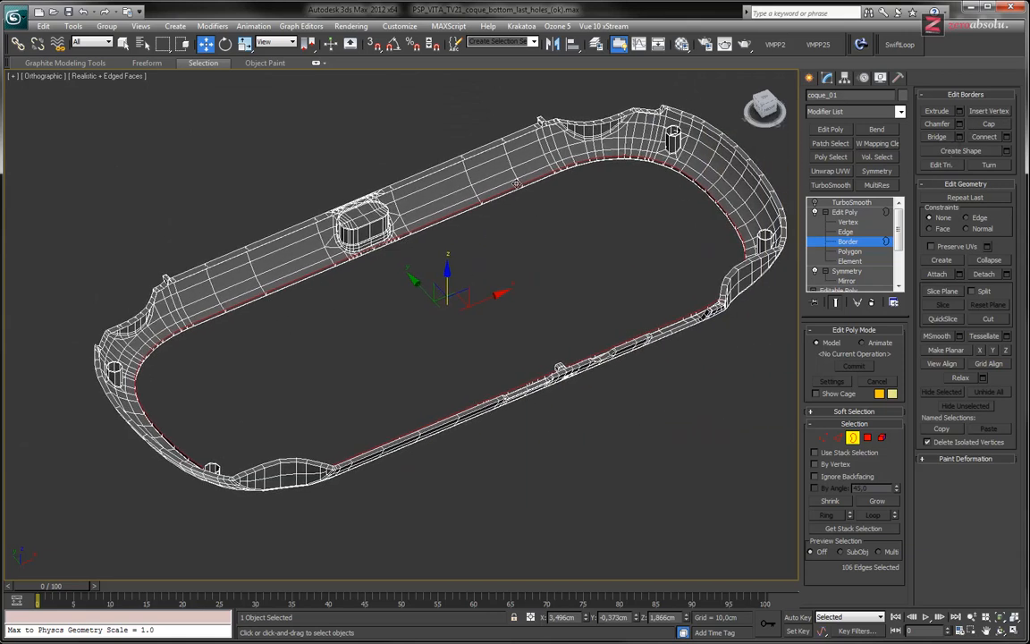
pyautogui.click(1005, 274)
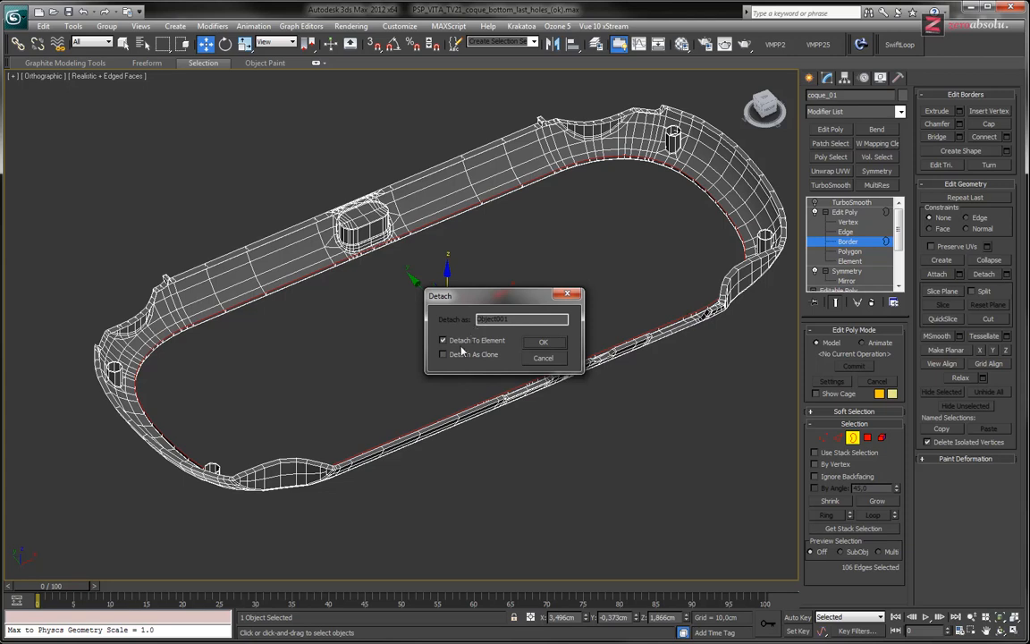
pyautogui.click(467, 344)
pyautogui.click(467, 356)
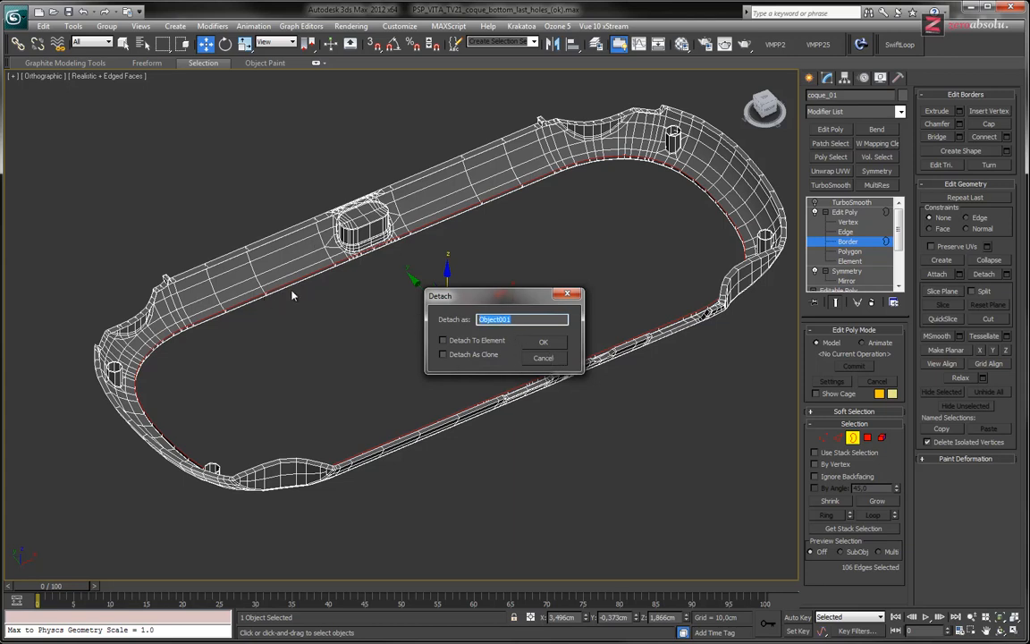
pyautogui.click(555, 359)
# - Create a smooth shape from the inner opening's border and clear the border selection
pyautogui.scroll(4, 534, 281)
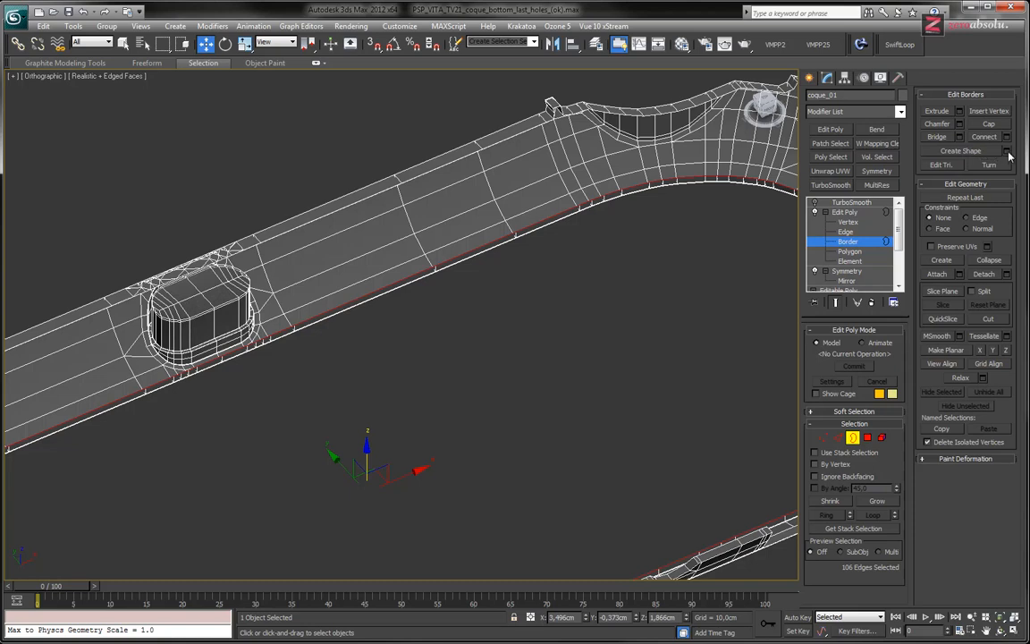
pyautogui.click(975, 153)
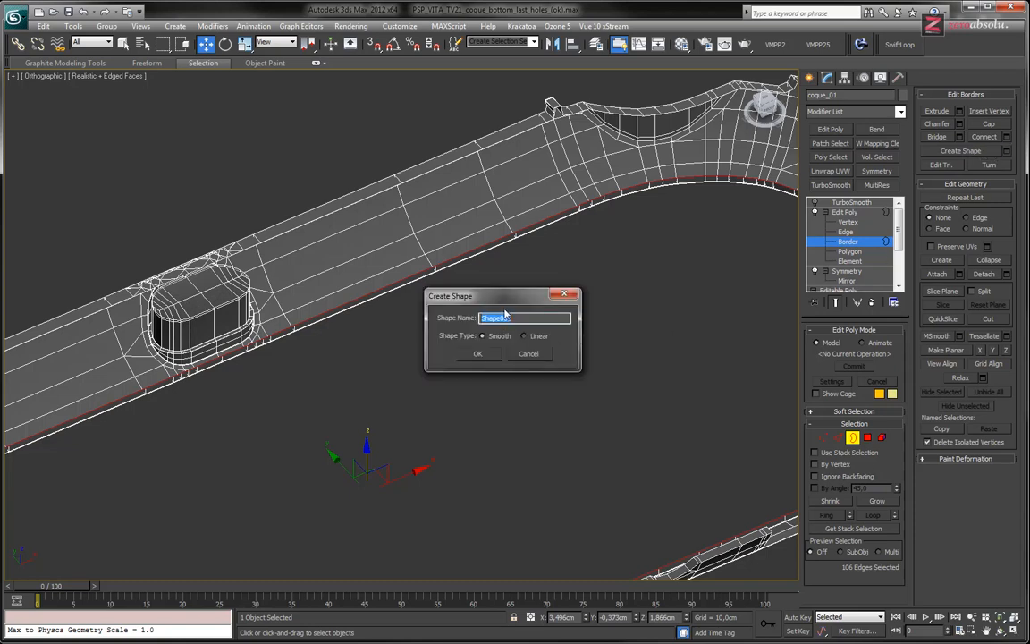
pyautogui.click(477, 354)
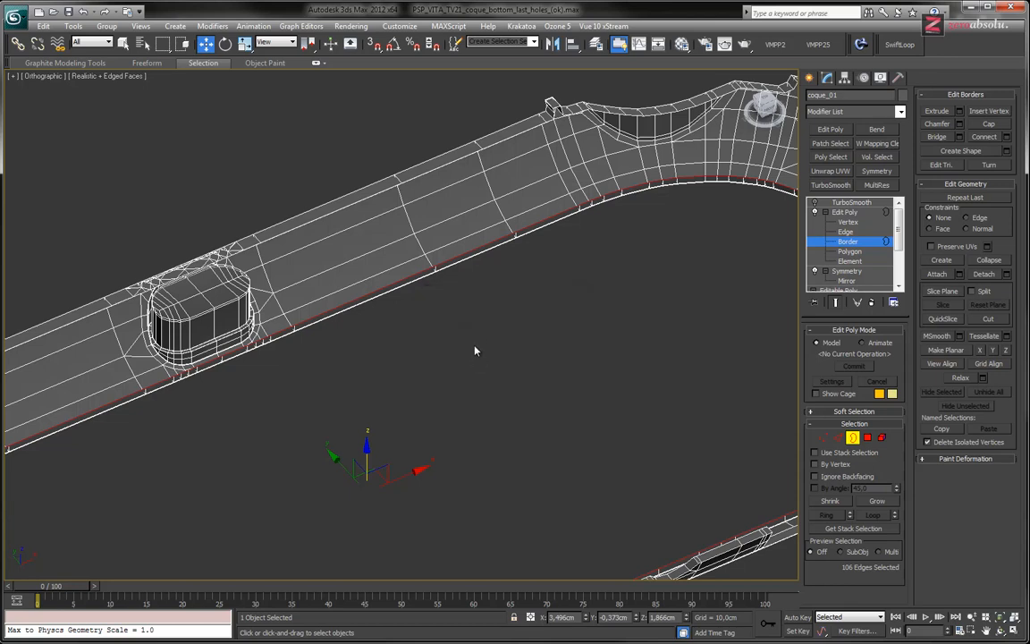
pyautogui.click(428, 289)
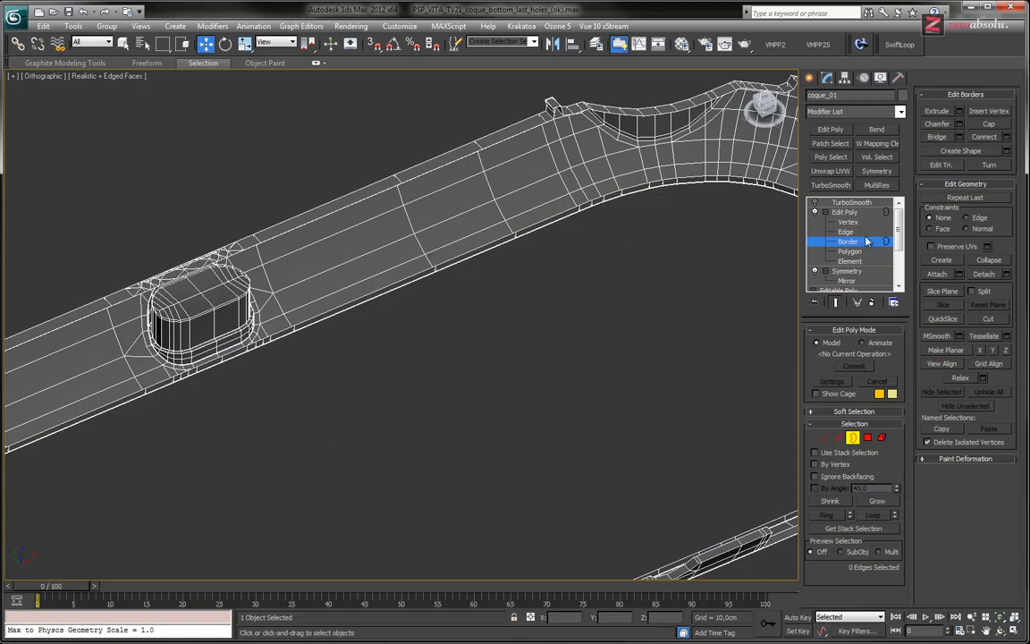
# - Try to move the main shell element upward along Z, away from the narrow inner rim strip
pyautogui.click(844, 212)
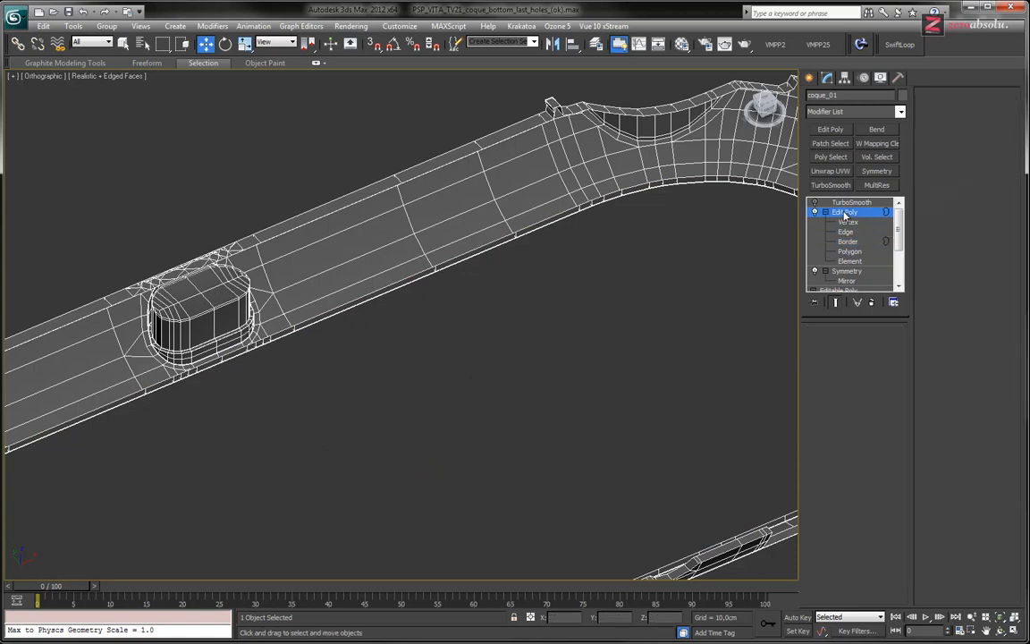
pyautogui.click(849, 261)
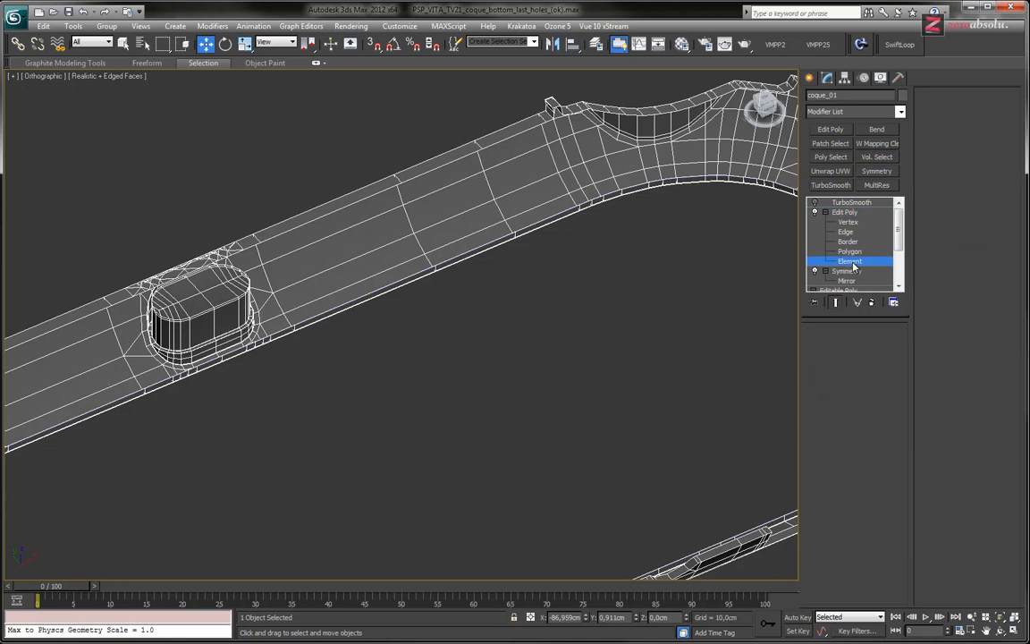
pyautogui.click(489, 242)
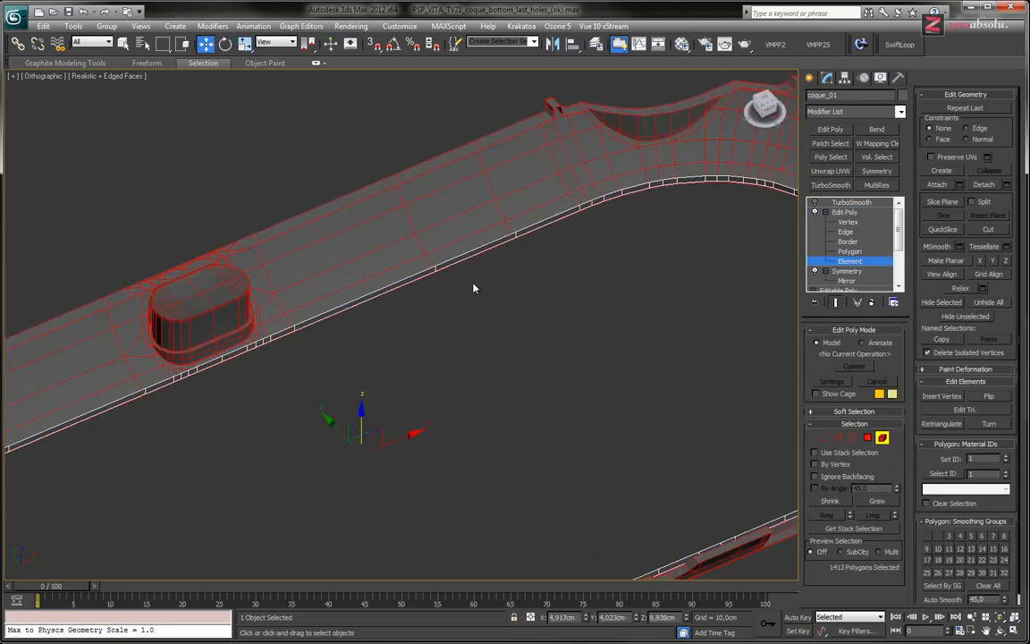
pyautogui.scroll(8, 320, 280)
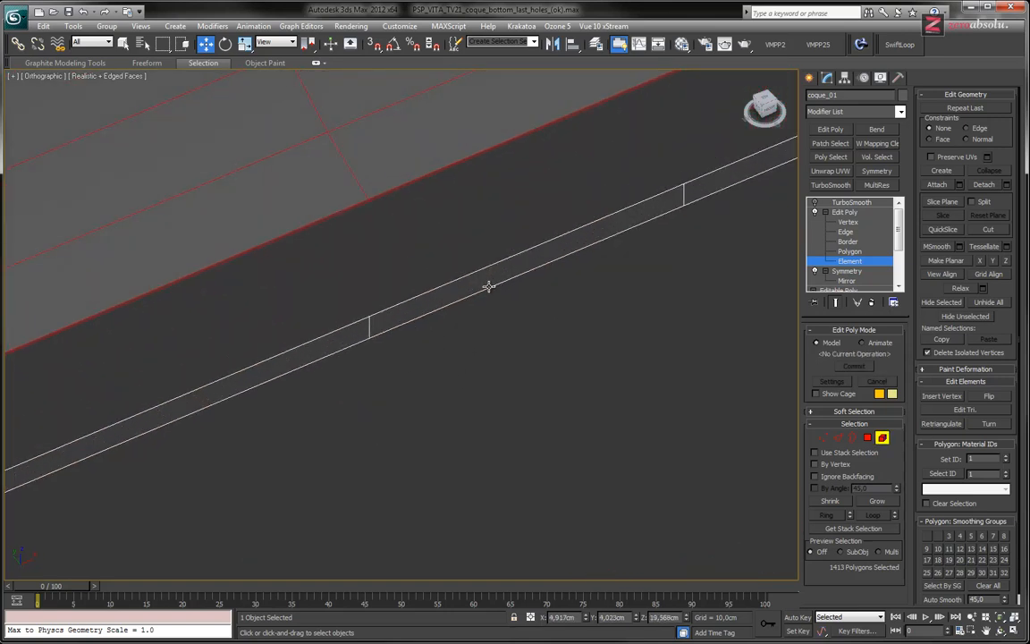
pyautogui.hotkey('ctrl', 'z')
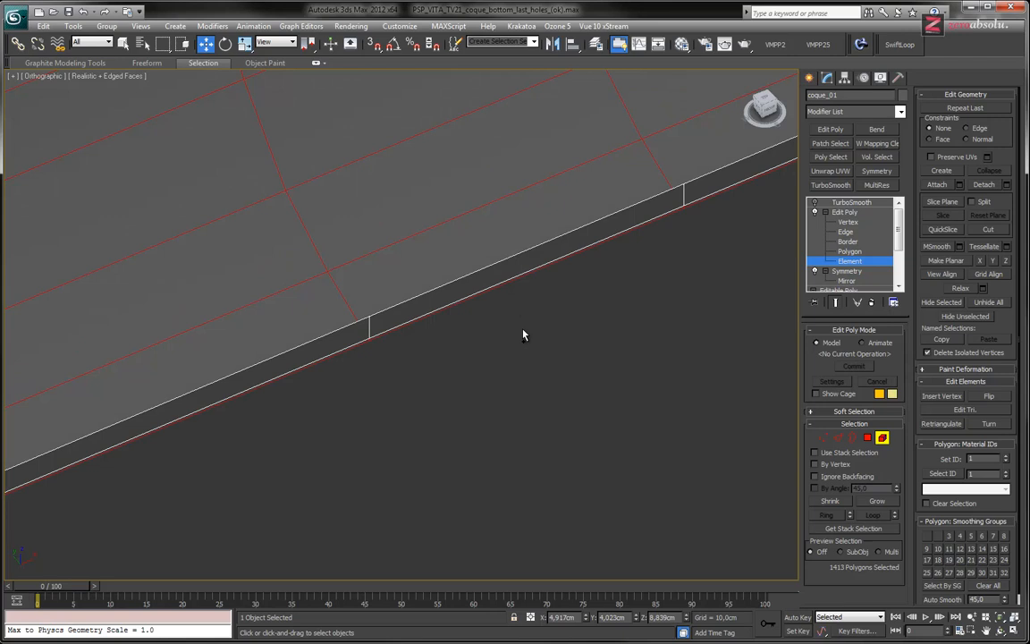
pyautogui.hotkey('ctrl', 'z')
# - Try to select the narrow inner rim strip as its own element, and undo the attempts
pyautogui.click(483, 287)
pyautogui.hotkey('ctrl', 'z')
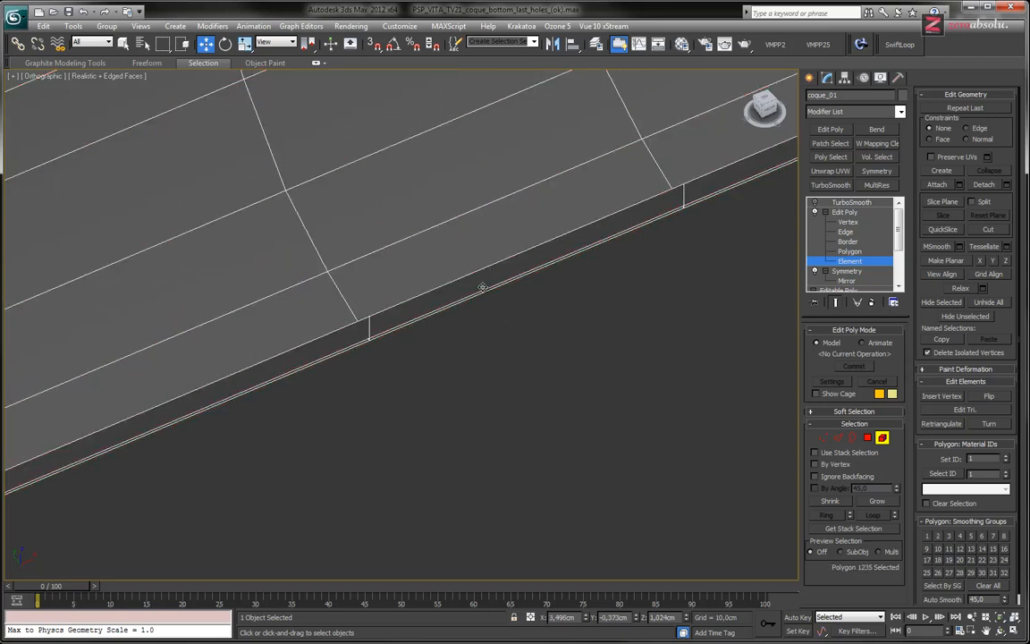
pyautogui.click(476, 278)
pyautogui.hotkey('ctrl', 'z')
pyautogui.hotkey('ctrl', 'z')
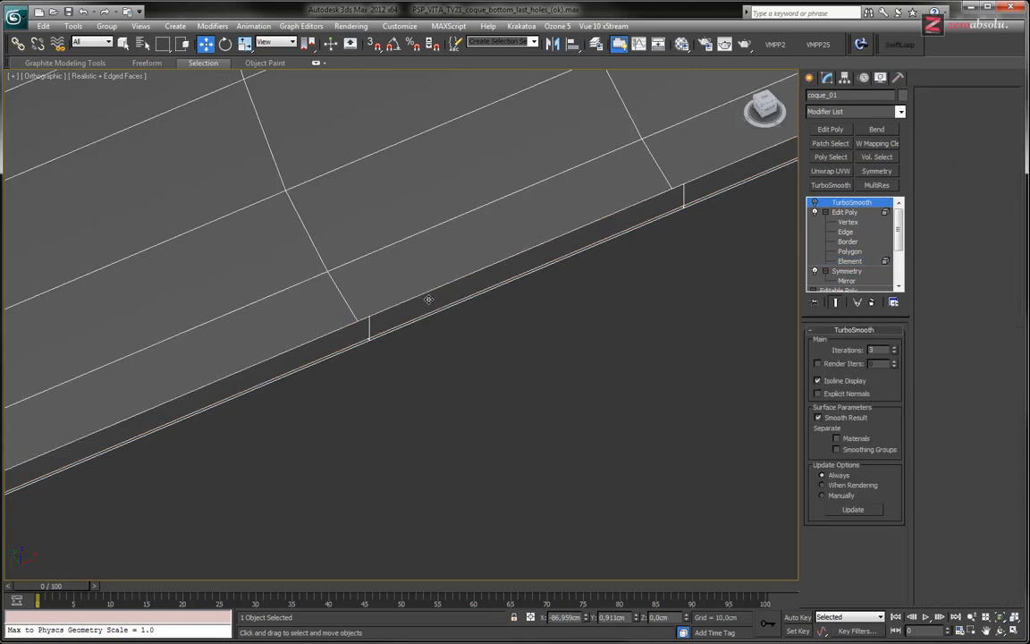
pyautogui.click(850, 261)
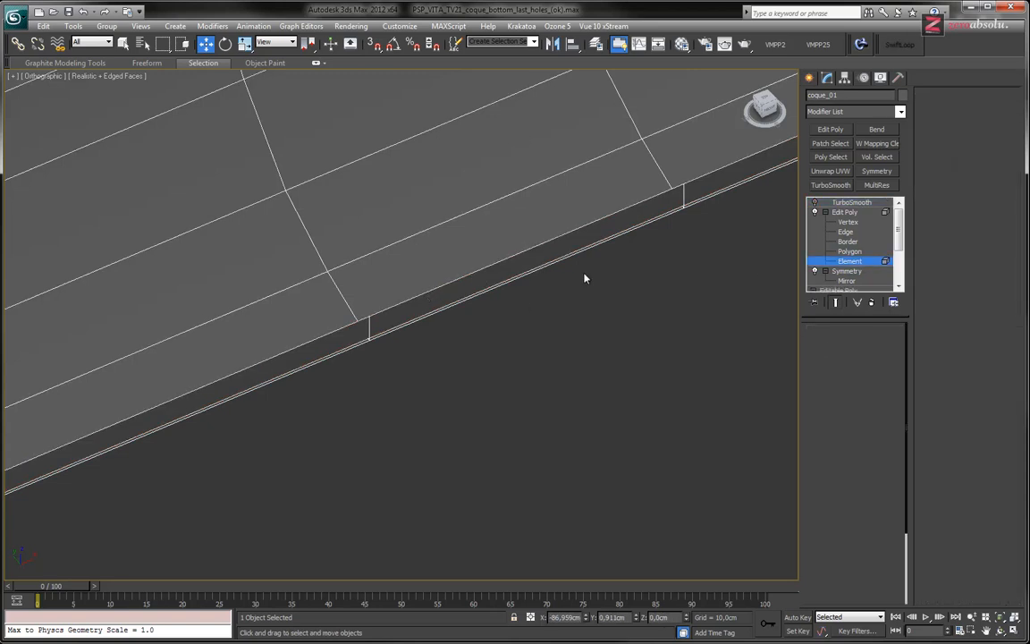
pyautogui.click(422, 299)
pyautogui.hotkey('ctrl', 'z')
pyautogui.hotkey('ctrl', 'z')
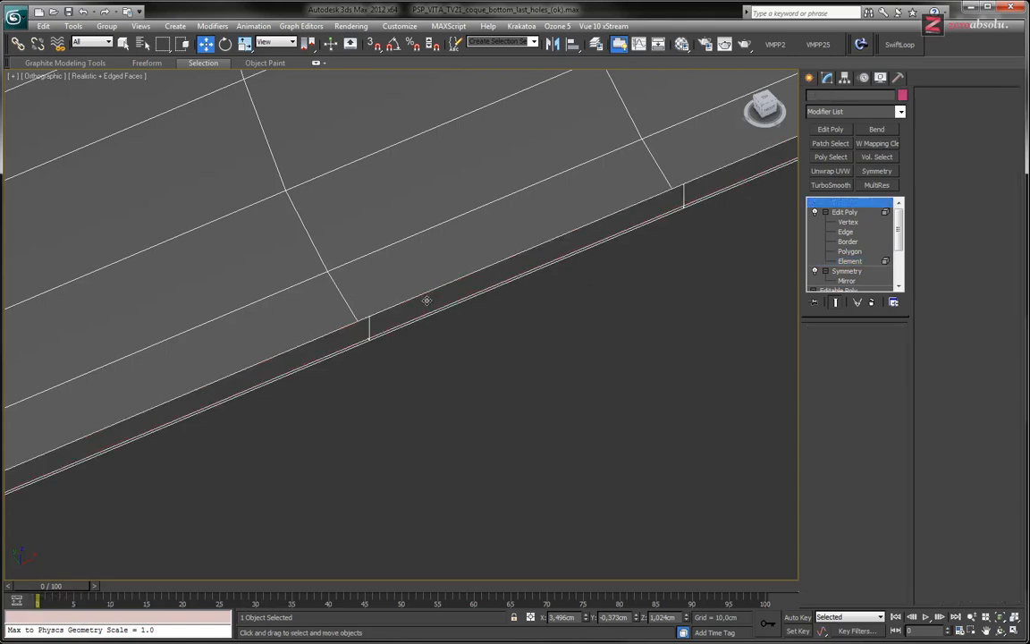
pyautogui.hotkey('ctrl', 'z')
pyautogui.hotkey('ctrl', 'y')
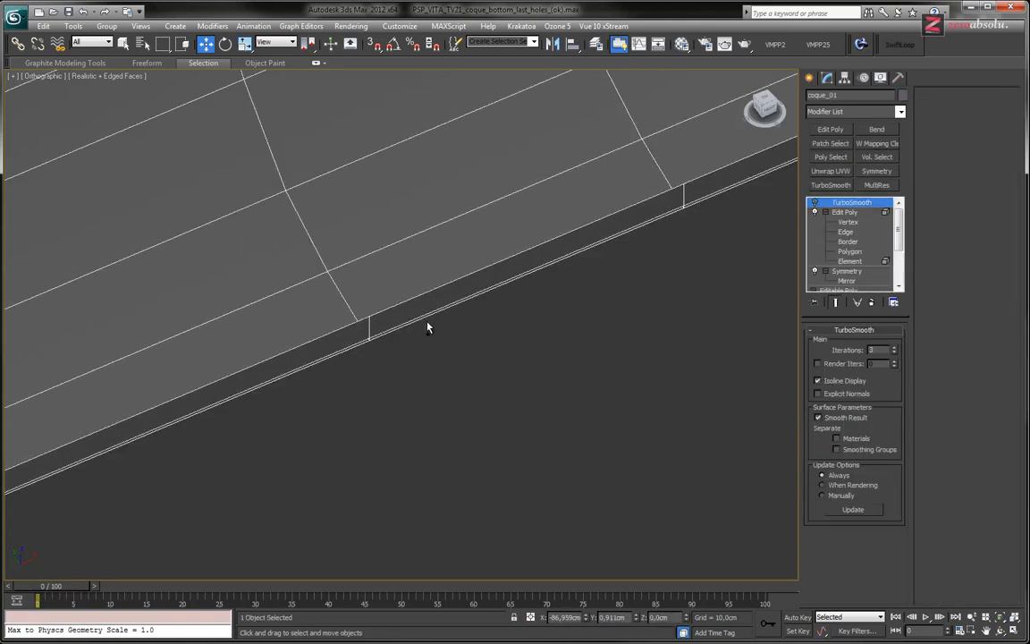
pyautogui.hotkey('ctrl', 'z')
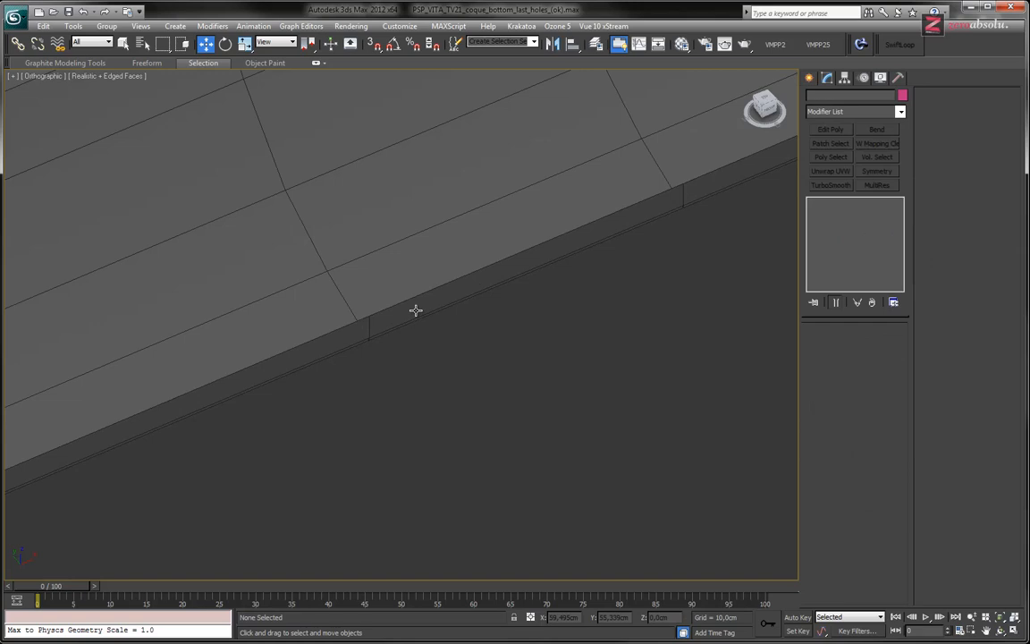
pyautogui.hotkey('ctrl', 'y')
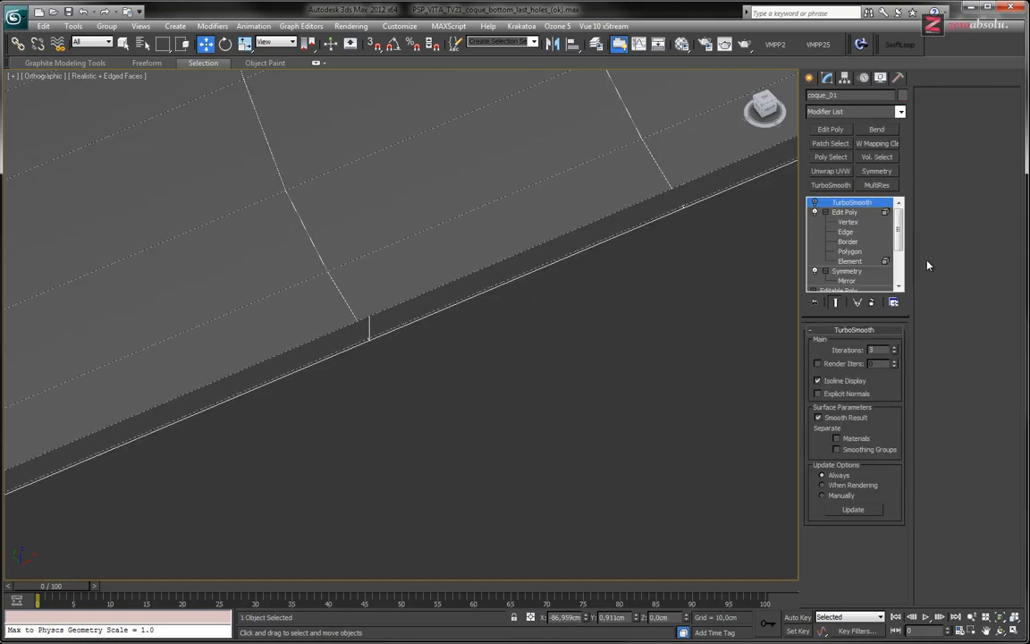
pyautogui.click(850, 261)
pyautogui.click(442, 295)
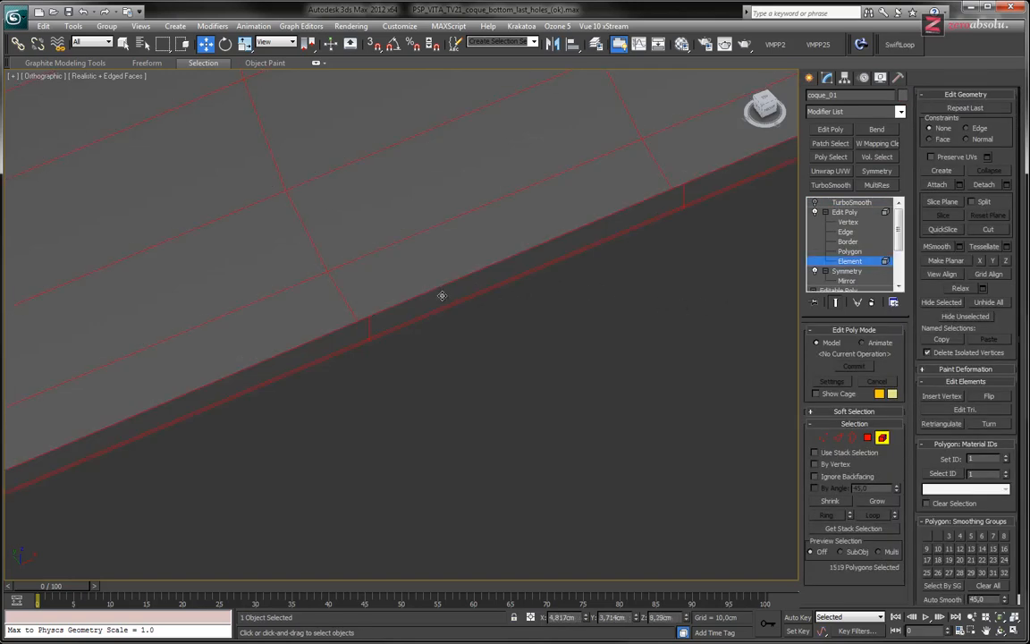
# - Clear the element selection and reselect the inner opening's border on coque_01
pyautogui.scroll(-5, 442, 295)
pyautogui.moveTo(483, 311)
pyautogui.keyDown('alt'); pyautogui.mouseDown(button='middle')
pyautogui.moveTo(465, 359)
pyautogui.moveTo(487, 290)
pyautogui.mouseUp(button='middle'); pyautogui.keyUp('alt')
pyautogui.scroll(-2, 487, 291)
pyautogui.scroll(4, 487, 291)
pyautogui.click(528, 246)
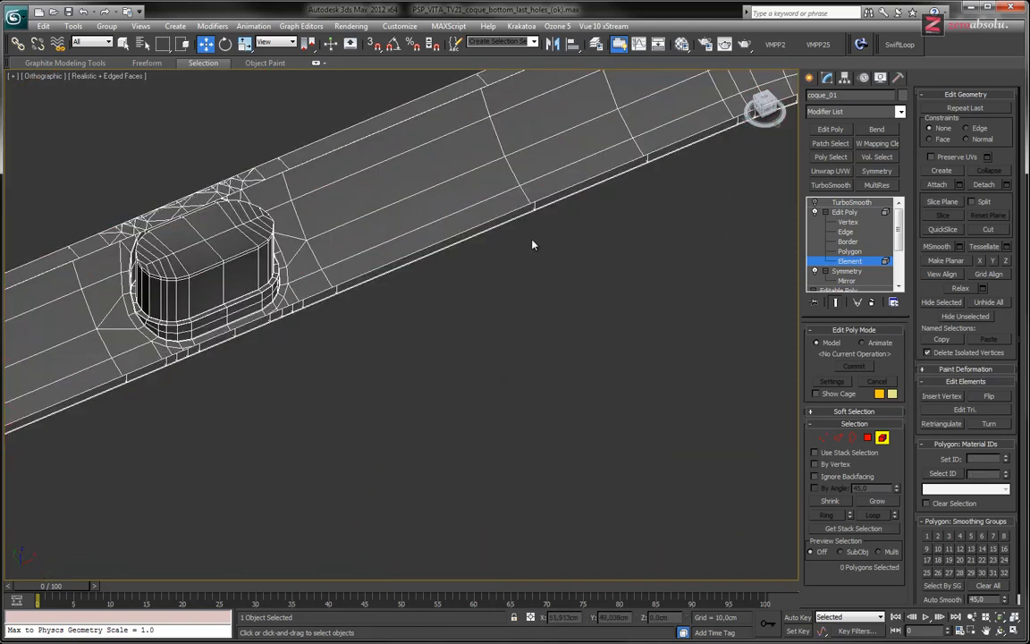
pyautogui.click(851, 244)
pyautogui.click(421, 248)
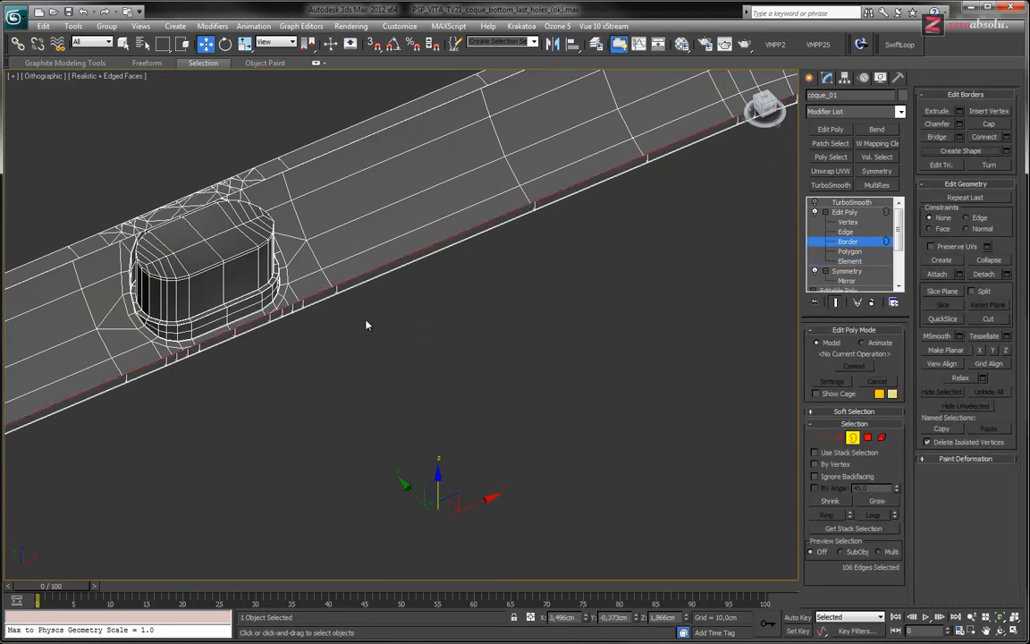
# - Try to extrude the inner opening's border upward along Z
pyautogui.keyDown('shift'); pyautogui.moveTo(435, 480); pyautogui.dragTo(432, 408); pyautogui.keyUp('shift')
pyautogui.scroll(3, 416, 338)
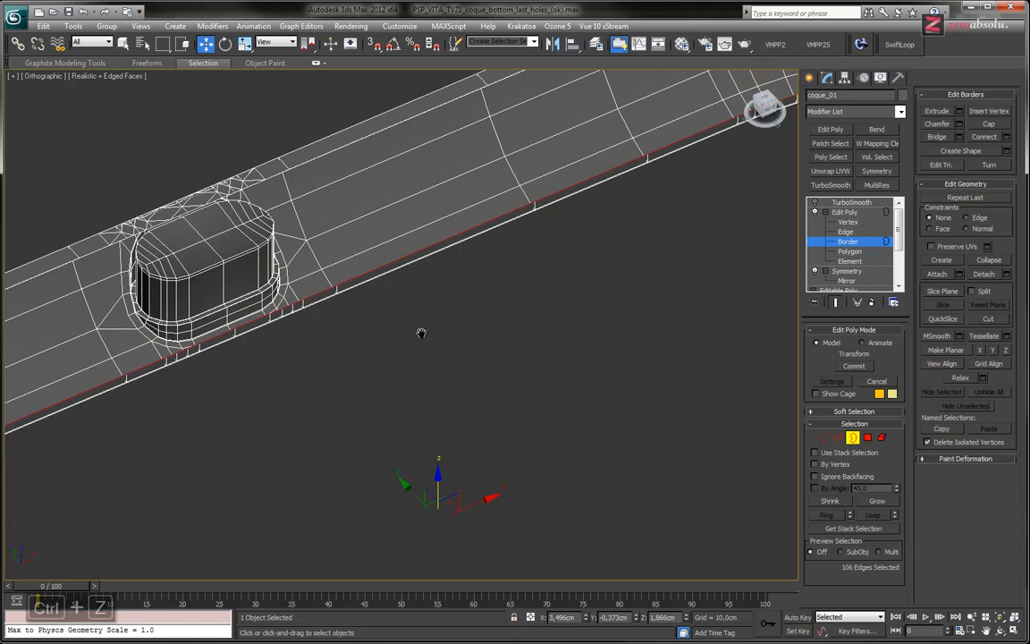
# - Undo the last border extrusion on coque_01, leave border editing, and select the spline shape running along the shell's inner opening
pyautogui.hotkey('ctrl', 'z')
pyautogui.scroll(5, 486, 283)
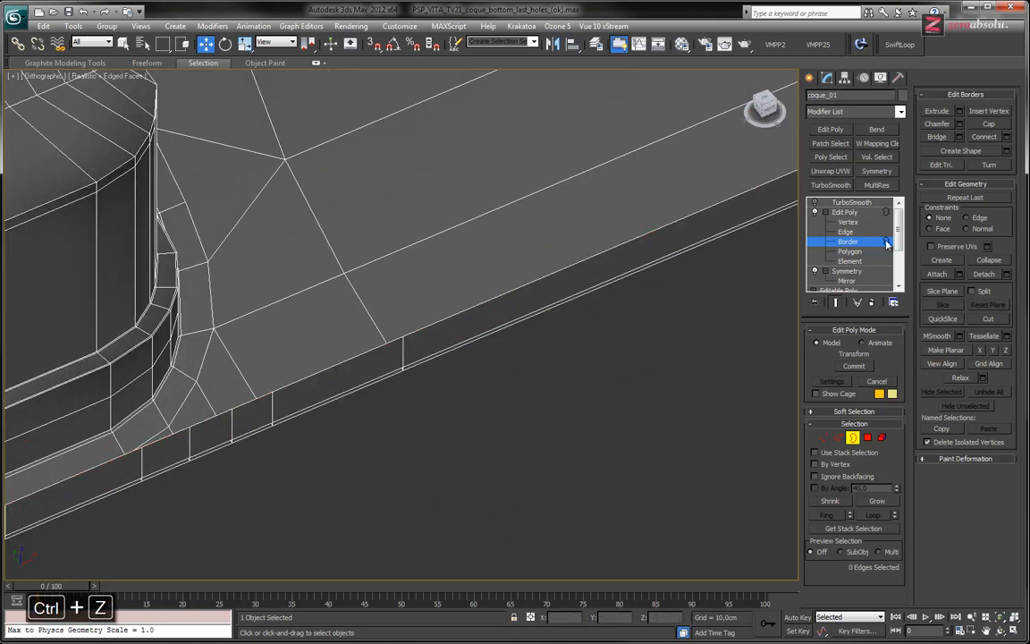
pyautogui.click(850, 212)
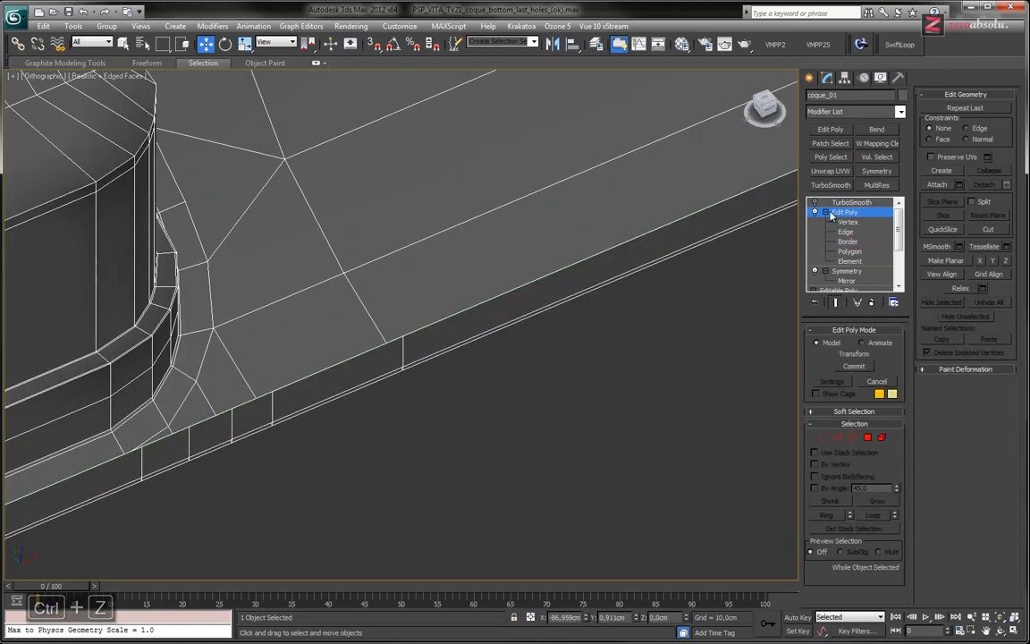
pyautogui.click(423, 367)
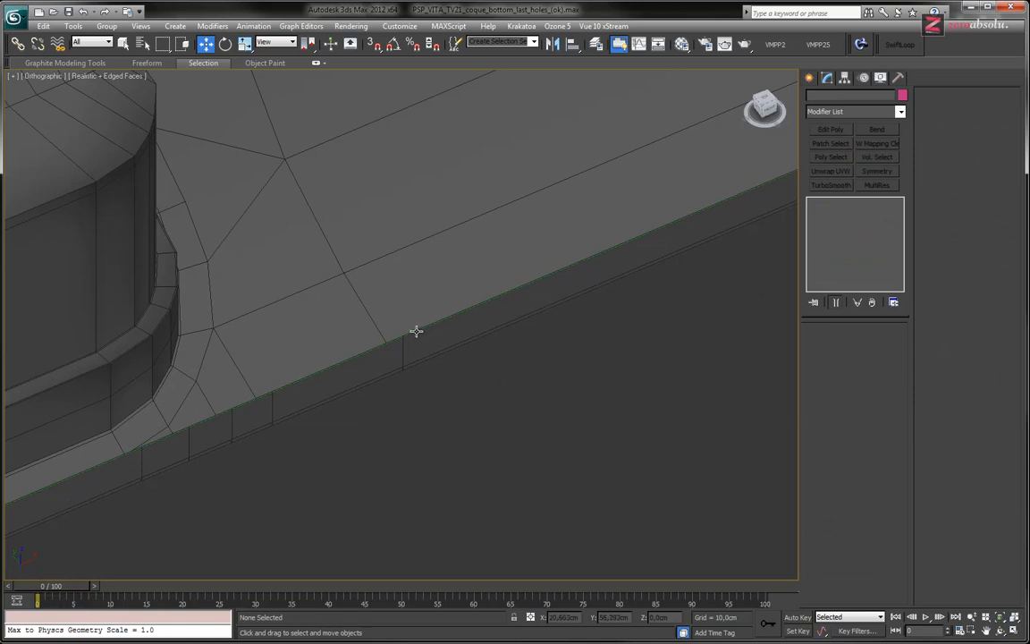
pyautogui.scroll(3, 416, 331)
pyautogui.scroll(-4, 415, 332)
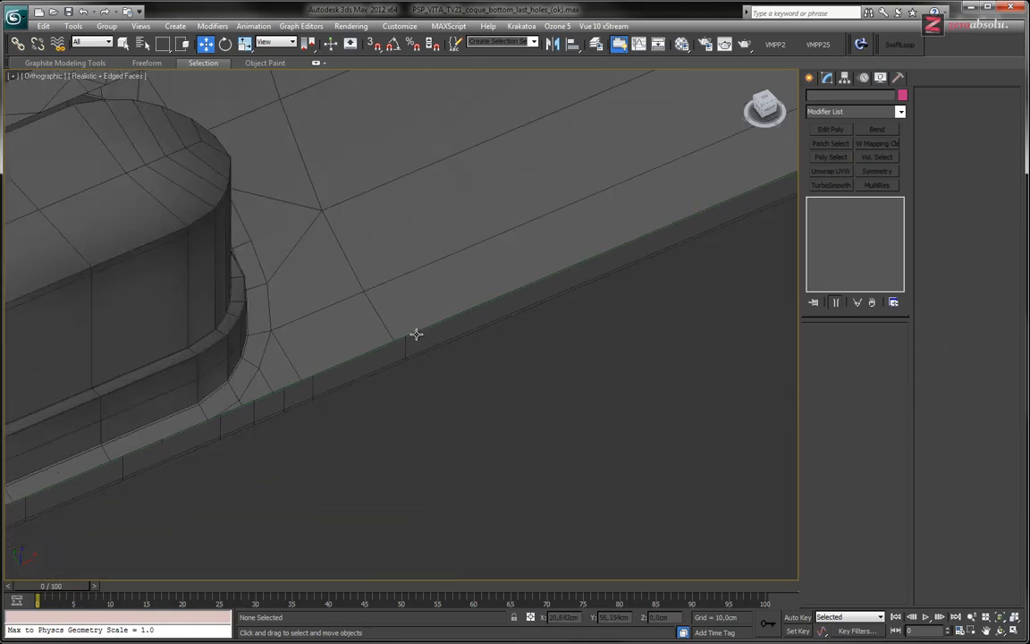
pyautogui.click(417, 331)
pyautogui.click(418, 330)
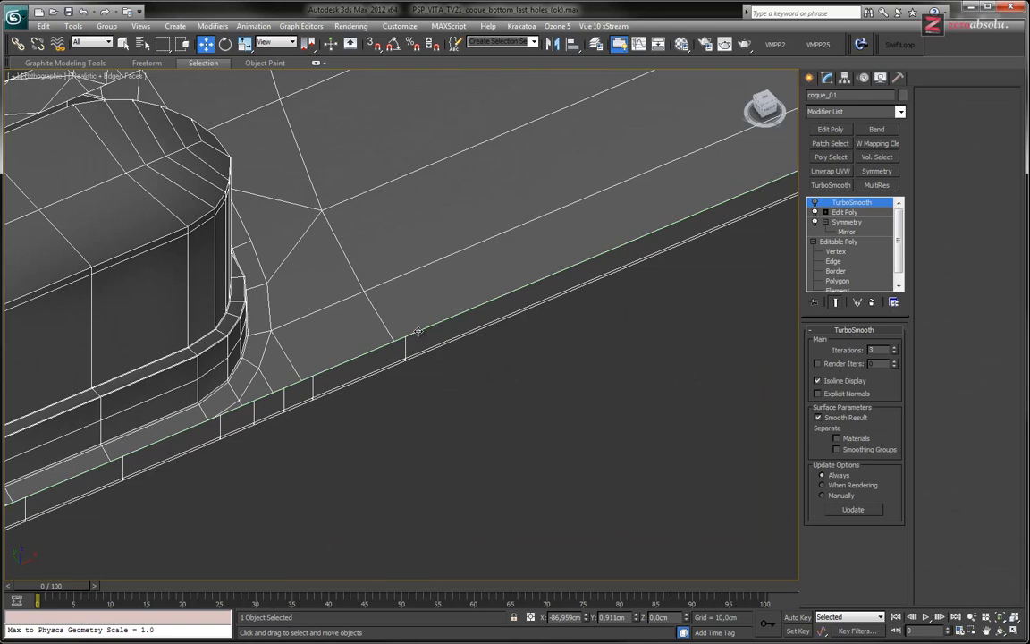
pyautogui.click(418, 331)
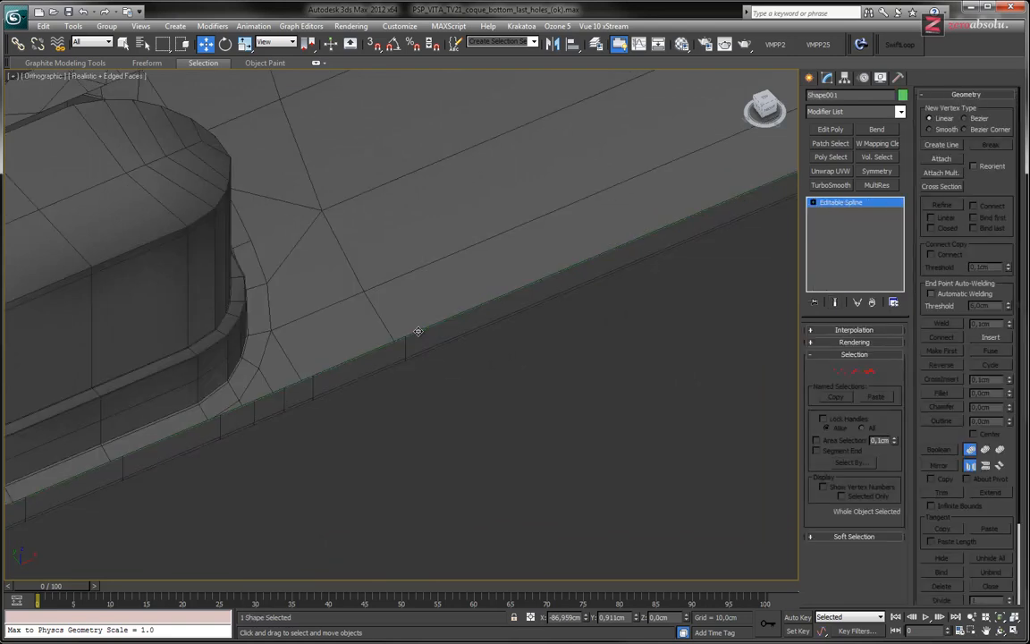
# - Move the spline shape along Z to about -2.05 cm, off the shell's inner rim
pyautogui.moveTo(420, 331); pyautogui.dragTo(418, 371)
pyautogui.hotkey('ctrl', 'z')
pyautogui.scroll(-8, 599, 387)
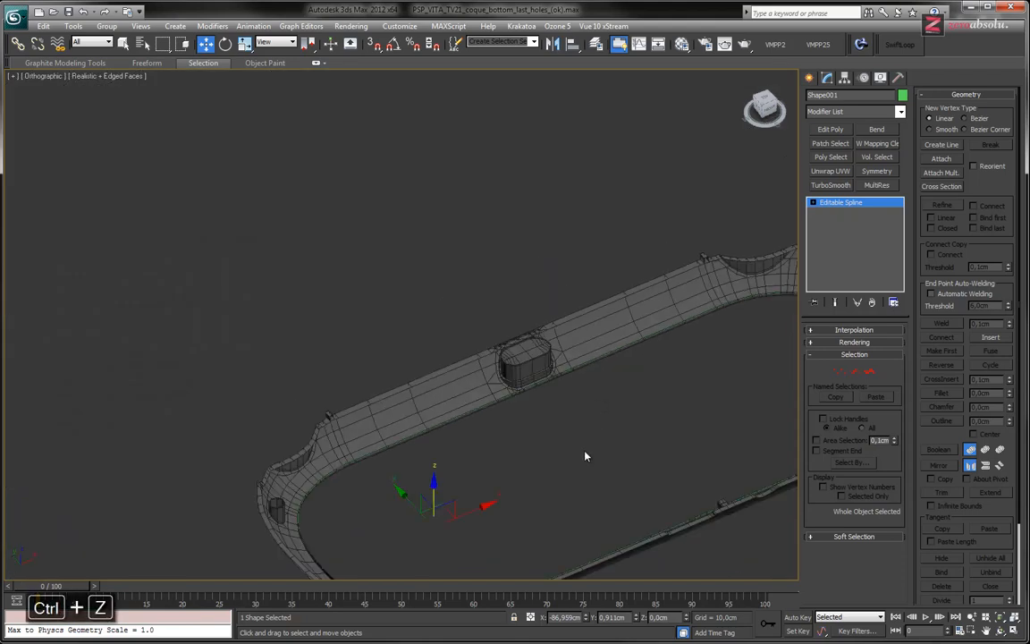
pyautogui.scroll(-3, 405, 431)
pyautogui.scroll(6, 415, 368)
pyautogui.moveTo(446, 420); pyautogui.dragTo(600, 531, button='middle')
pyautogui.moveTo(488, 441); pyautogui.dragTo(490, 466)
pyautogui.keyDown('alt'); pyautogui.moveTo(491, 463); pyautogui.dragTo(423, 336, button='middle'); pyautogui.keyUp('alt')
pyautogui.scroll(4, 420, 344)
pyautogui.moveTo(304, 277); pyautogui.dragTo(416, 385, button='middle')
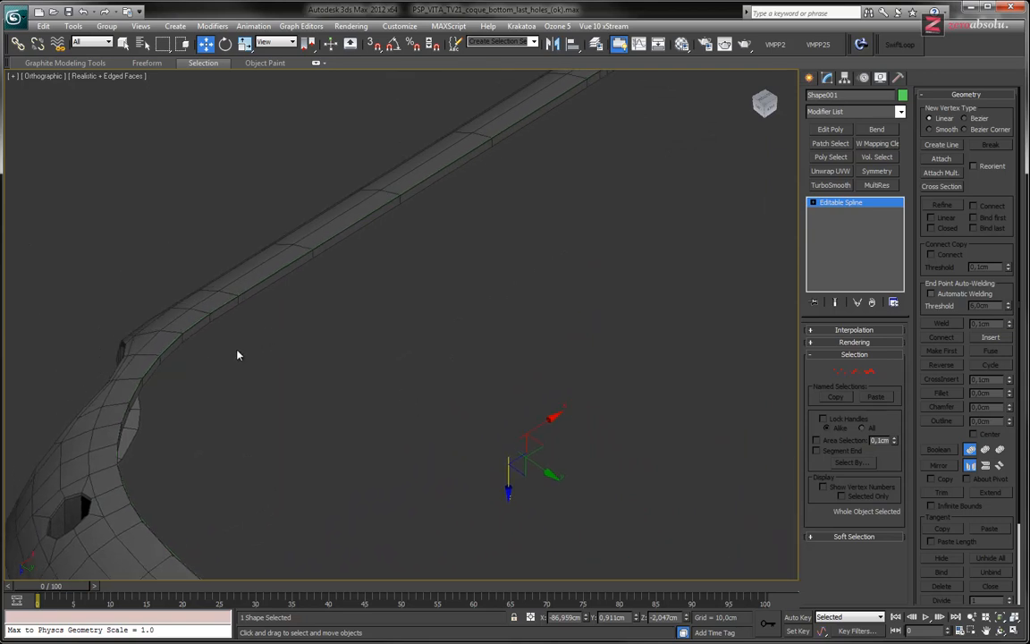
# - Delete all spline vertices on the right half of the outline in the Bottom view, keeping the vertices on the centre line
pyautogui.press('b')
pyautogui.moveTo(161, 319); pyautogui.dragTo(308, 343, button='middle')
pyautogui.scroll(10, 285, 265)
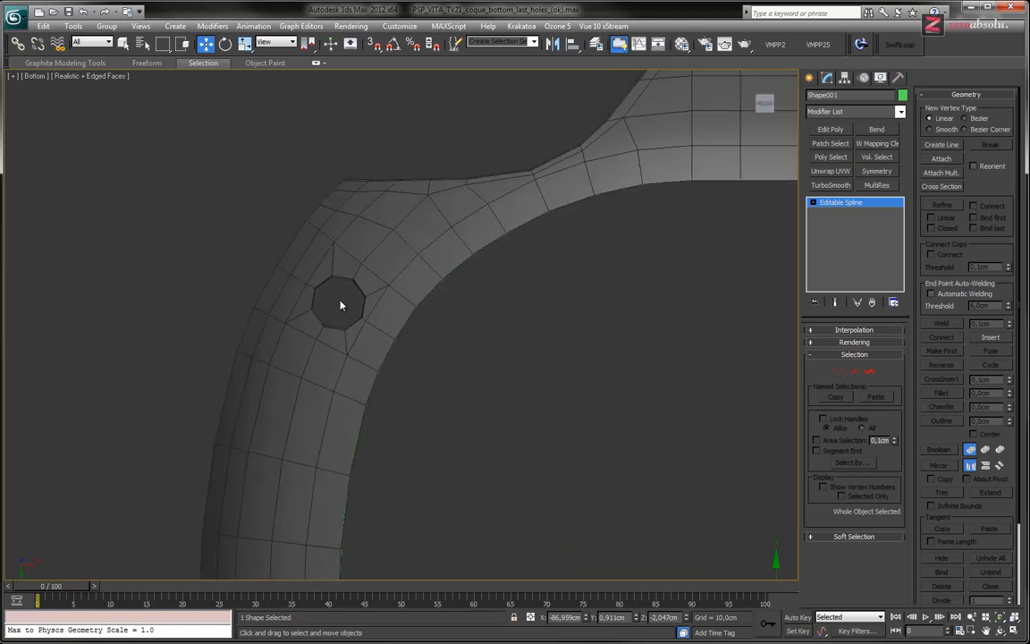
pyautogui.moveTo(737, 220); pyautogui.dragTo(281, 486, button='middle')
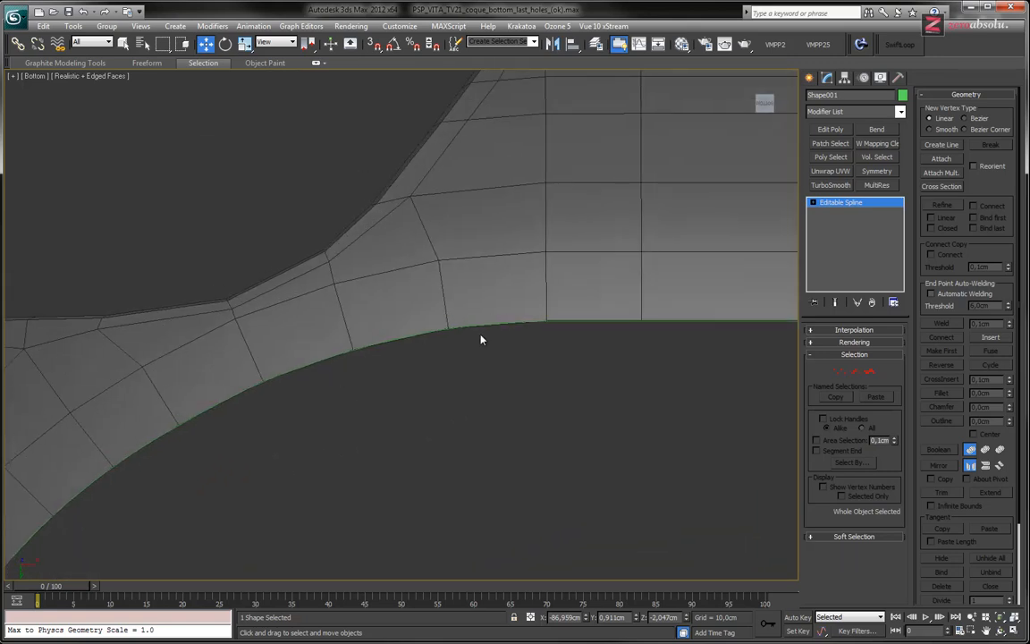
pyautogui.scroll(-6, 586, 430)
pyautogui.scroll(-5, 460, 253)
pyautogui.moveTo(462, 257); pyautogui.dragTo(434, 307, button='middle')
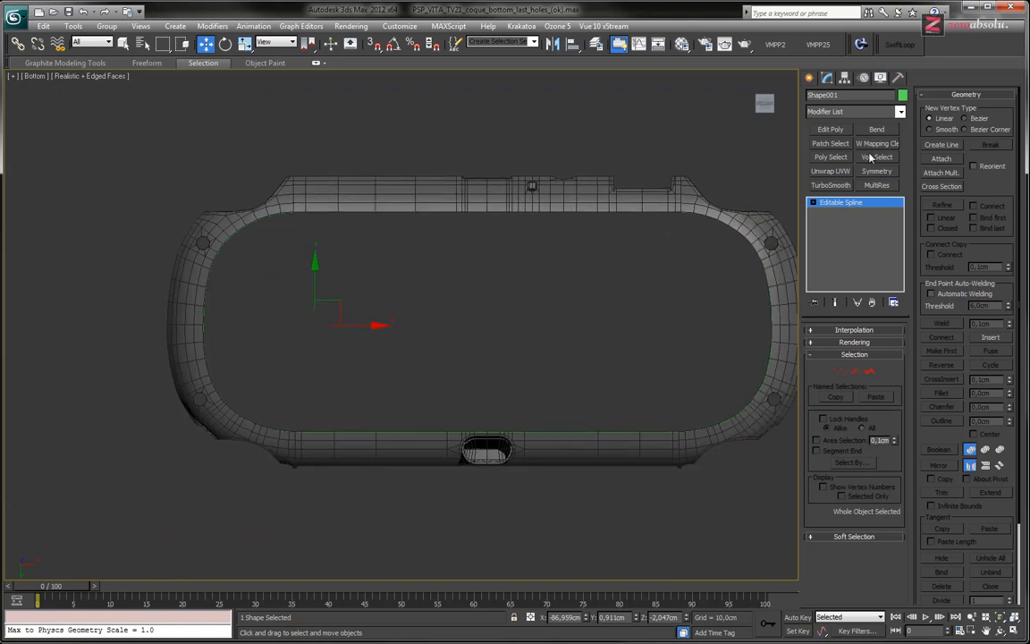
pyautogui.click(813, 202)
pyautogui.click(837, 212)
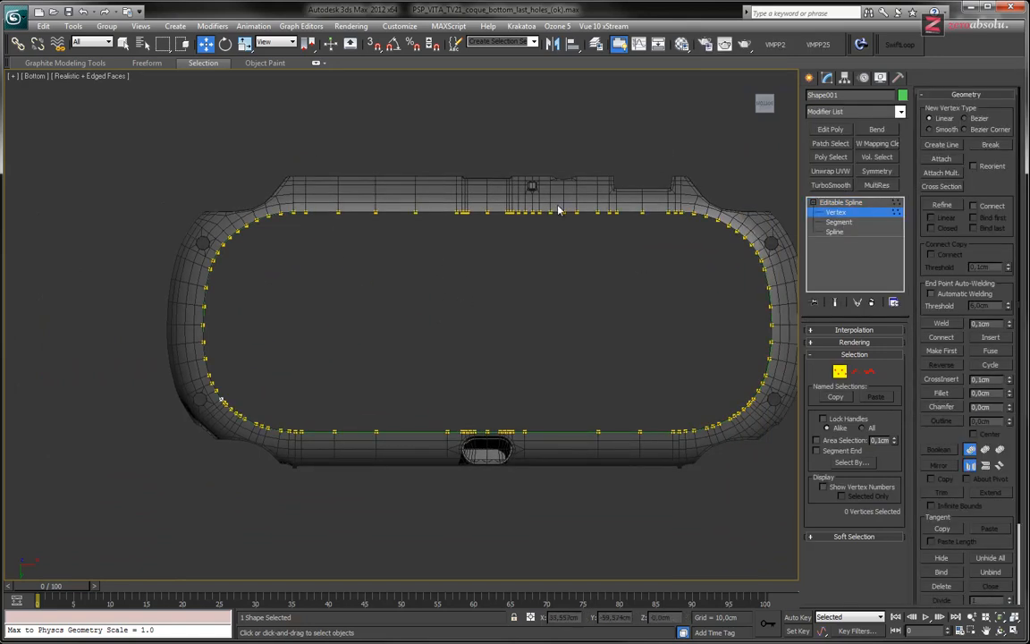
pyautogui.moveTo(494, 195); pyautogui.dragTo(824, 478)
pyautogui.press('Delete')
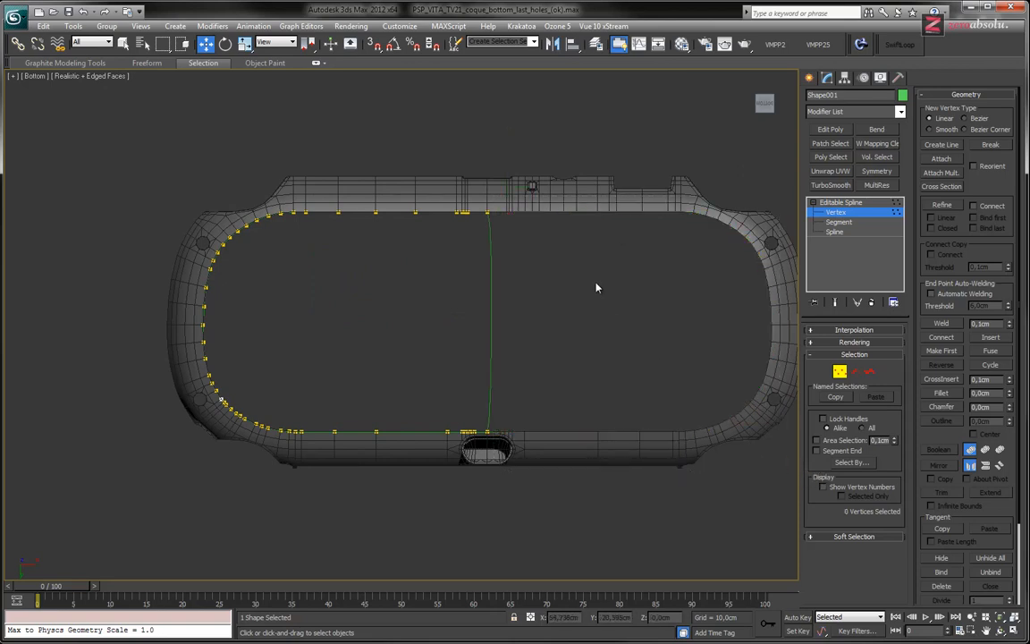
# - Examine the curved closing segment and the tangent handles of the vertices on the spline's upper edge near the centre
pyautogui.moveTo(520, 294); pyautogui.dragTo(503, 270, button='middle')
pyautogui.scroll(6, 479, 275)
pyautogui.scroll(-3, 478, 274)
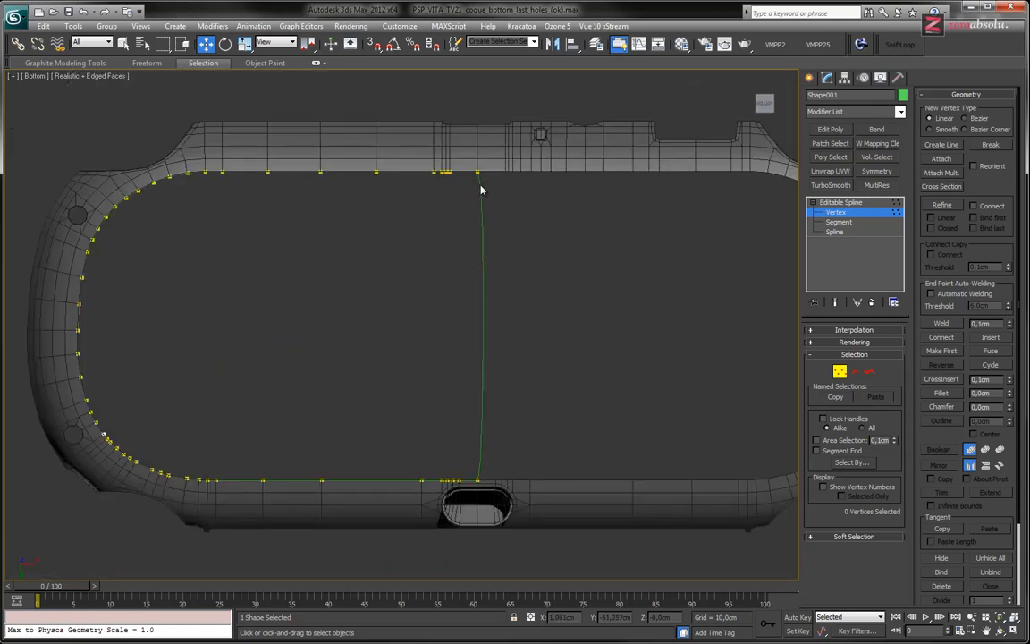
pyautogui.moveTo(467, 214); pyautogui.dragTo(466, 272, button='middle')
pyautogui.scroll(5, 466, 272)
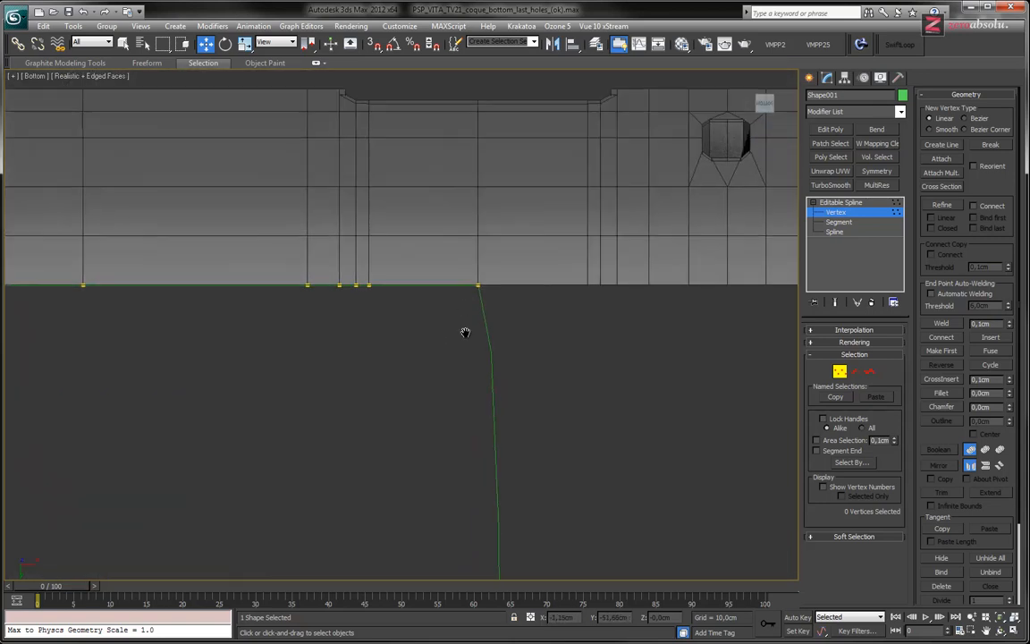
pyautogui.click(480, 287)
pyautogui.moveTo(377, 263); pyautogui.dragTo(272, 324)
pyautogui.scroll(-6, 543, 286)
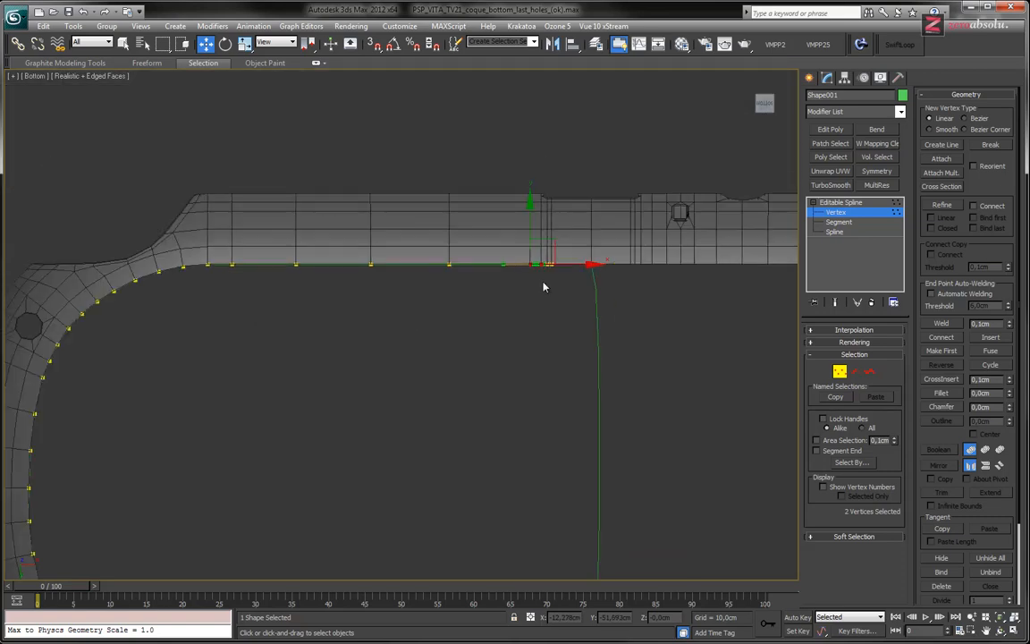
pyautogui.moveTo(539, 278); pyautogui.dragTo(402, 283, button='middle')
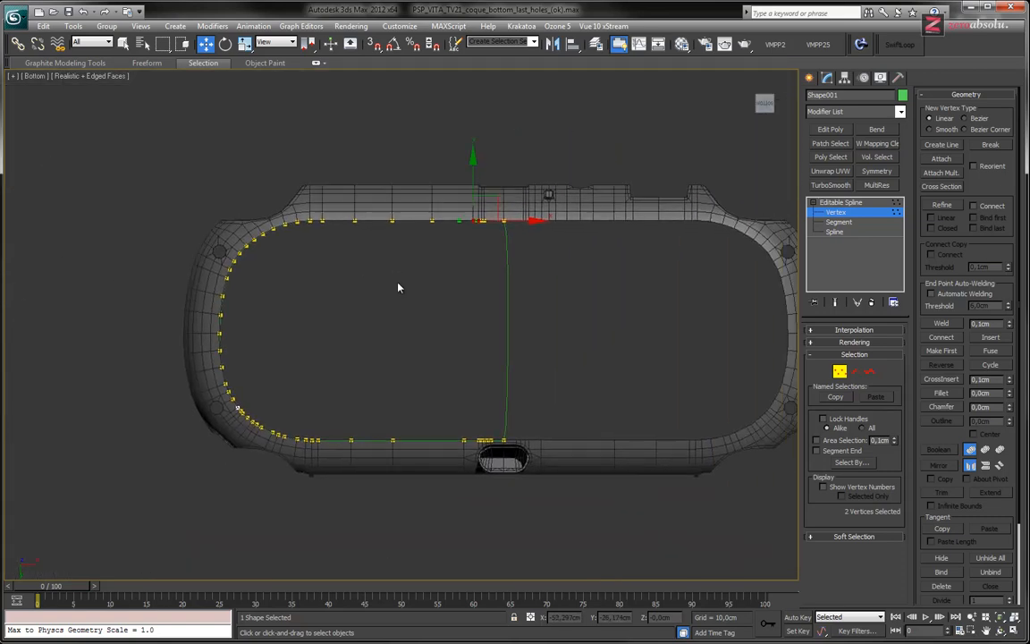
# - Convert all remaining vertices of the half outline to Corner type
pyautogui.moveTo(136, 154); pyautogui.dragTo(676, 469)
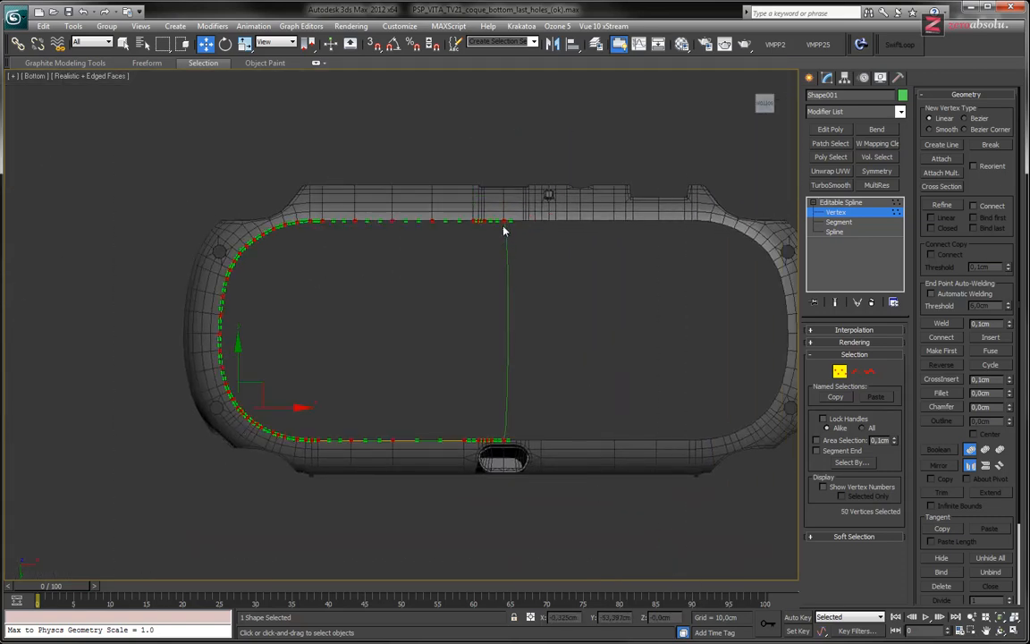
pyautogui.rightClick(490, 239)
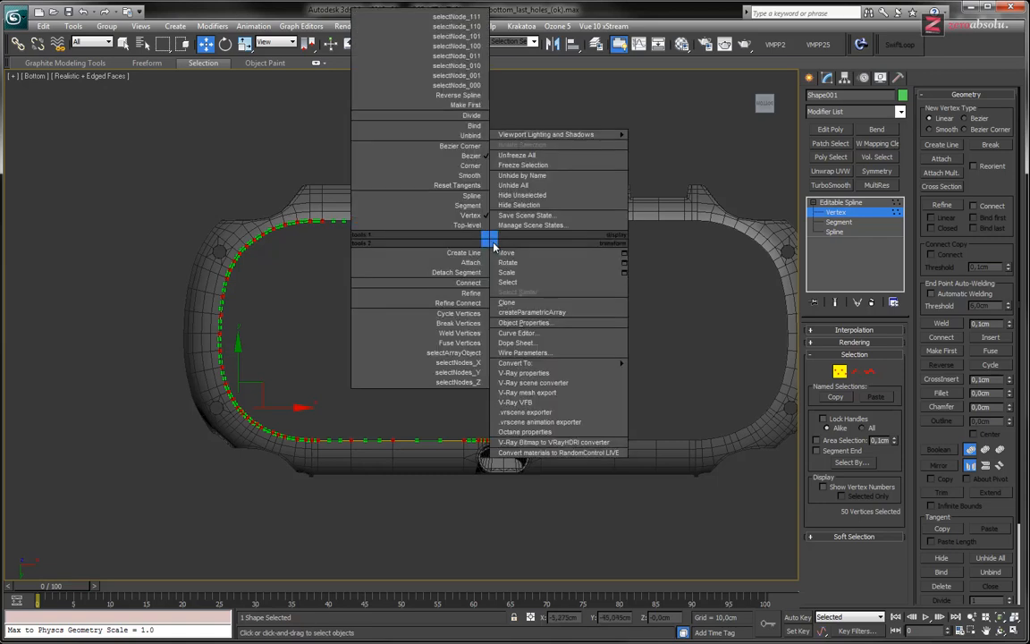
pyautogui.click(466, 166)
pyautogui.click(309, 260)
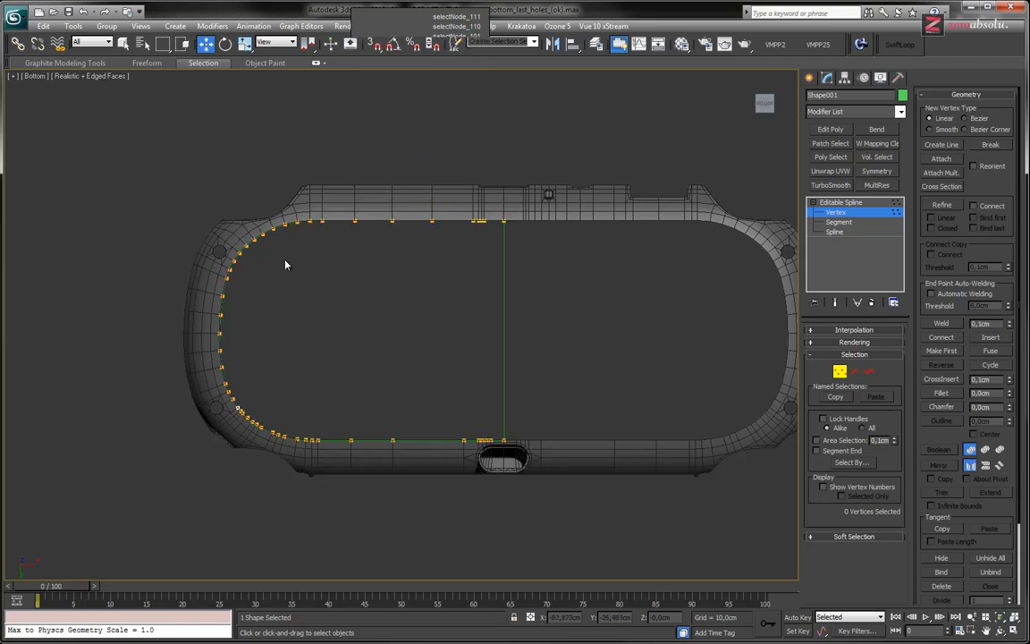
# - Examine the half outline's vertices along the straight edges, the centre line and the rounded corners
pyautogui.scroll(5, 361, 304)
pyautogui.scroll(2, 362, 299)
pyautogui.moveTo(361, 299); pyautogui.dragTo(175, 253, button='middle')
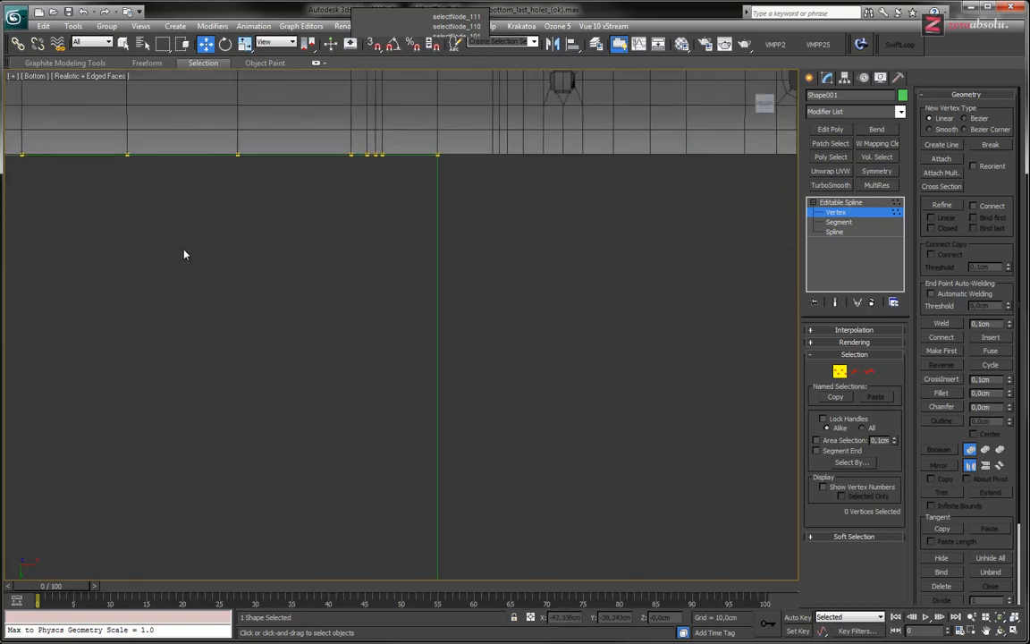
pyautogui.moveTo(372, 246); pyautogui.dragTo(440, 383, button='middle')
pyautogui.moveTo(438, 435); pyautogui.dragTo(460, 152, button='middle')
pyautogui.scroll(-5, 446, 249)
pyautogui.moveTo(441, 258); pyautogui.dragTo(505, 279, button='middle')
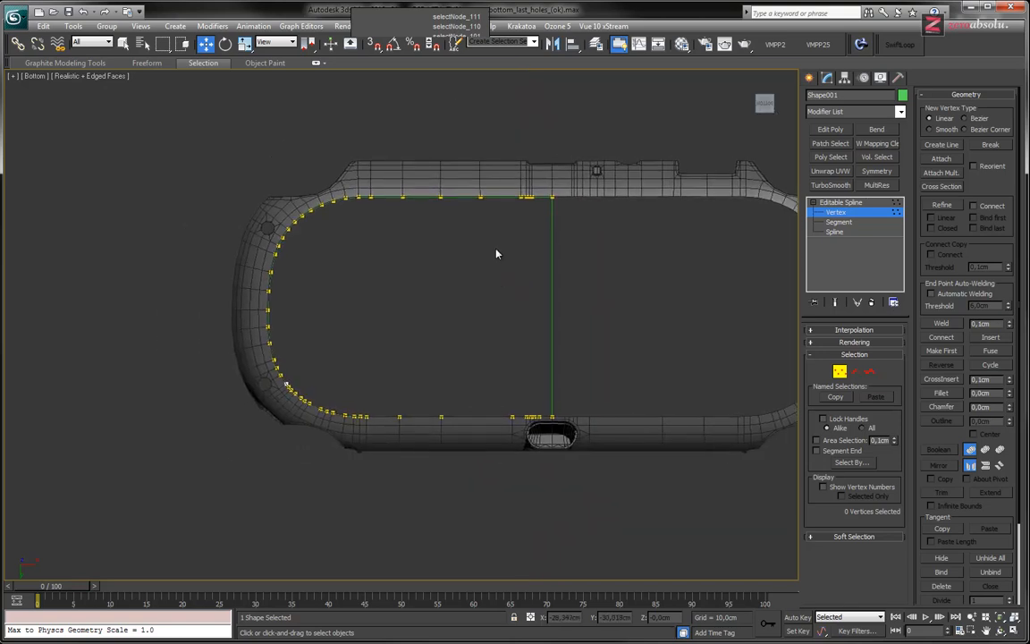
pyautogui.scroll(4, 421, 263)
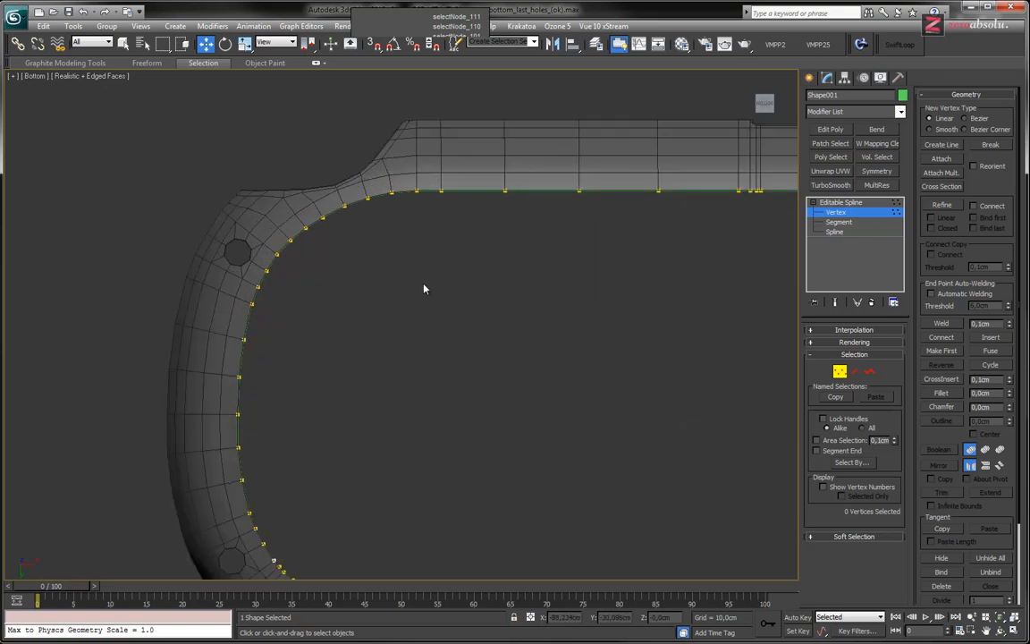
pyautogui.moveTo(391, 337); pyautogui.dragTo(354, 260, button='middle')
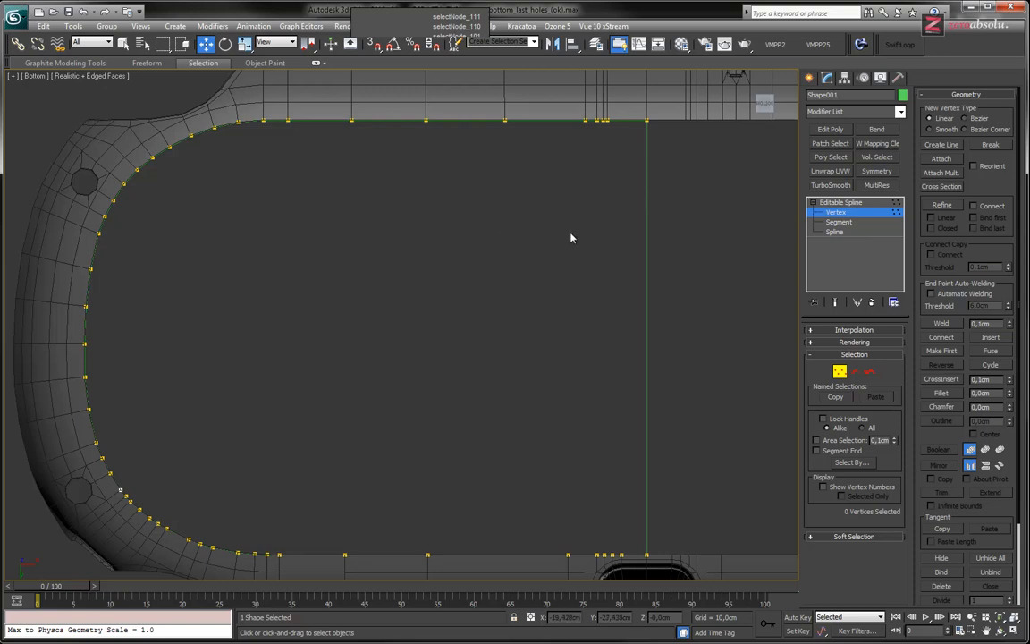
# - Convert the half-outline spline to an Editable Poly so it forms a filled panel surface
pyautogui.click(839, 203)
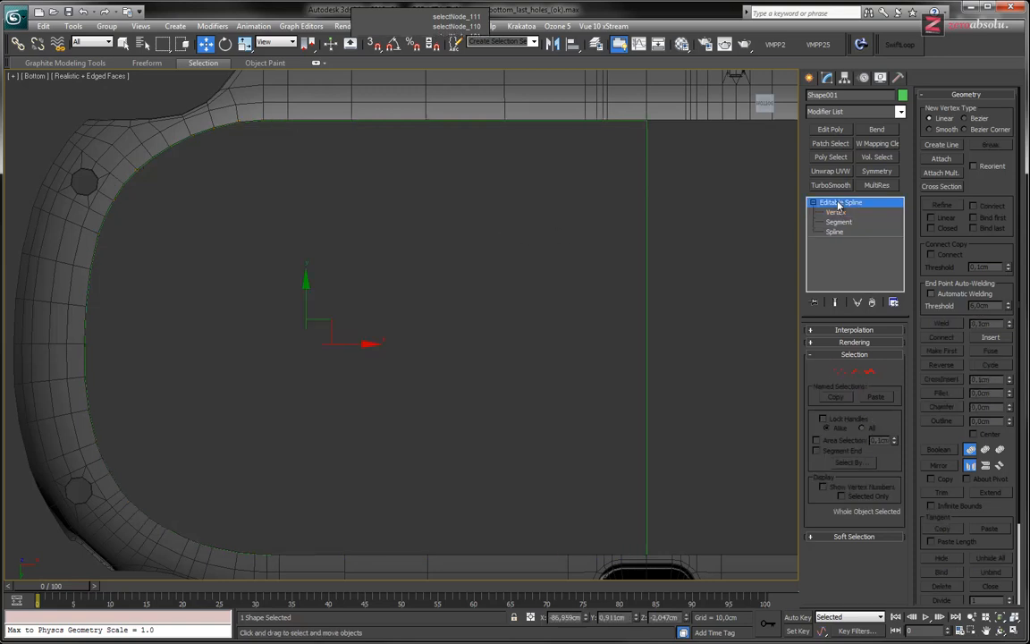
pyautogui.rightClick(840, 203)
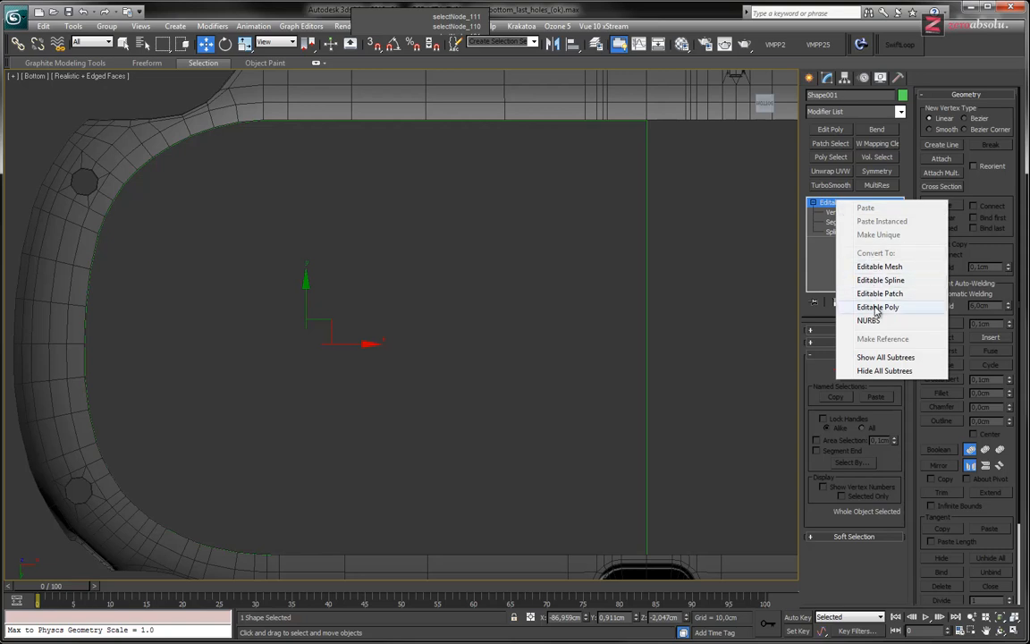
pyautogui.click(836, 202)
pyautogui.rightClick(833, 205)
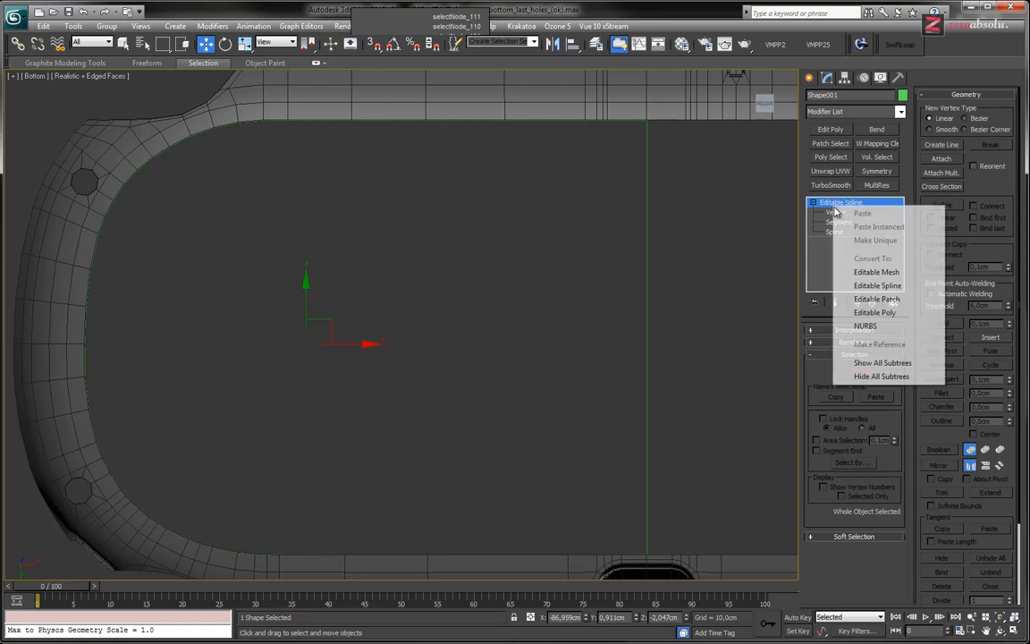
pyautogui.click(881, 312)
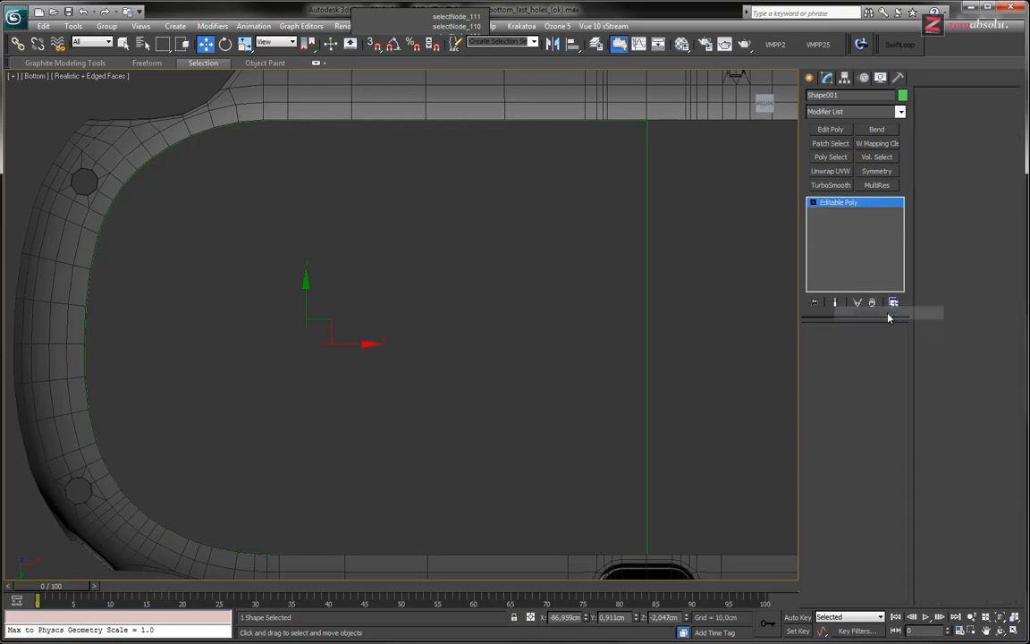
pyautogui.keyDown('alt'); pyautogui.moveTo(412, 340); pyautogui.dragTo(405, 317, button='middle'); pyautogui.keyUp('alt')
pyautogui.press('F4')
pyautogui.press('F4')
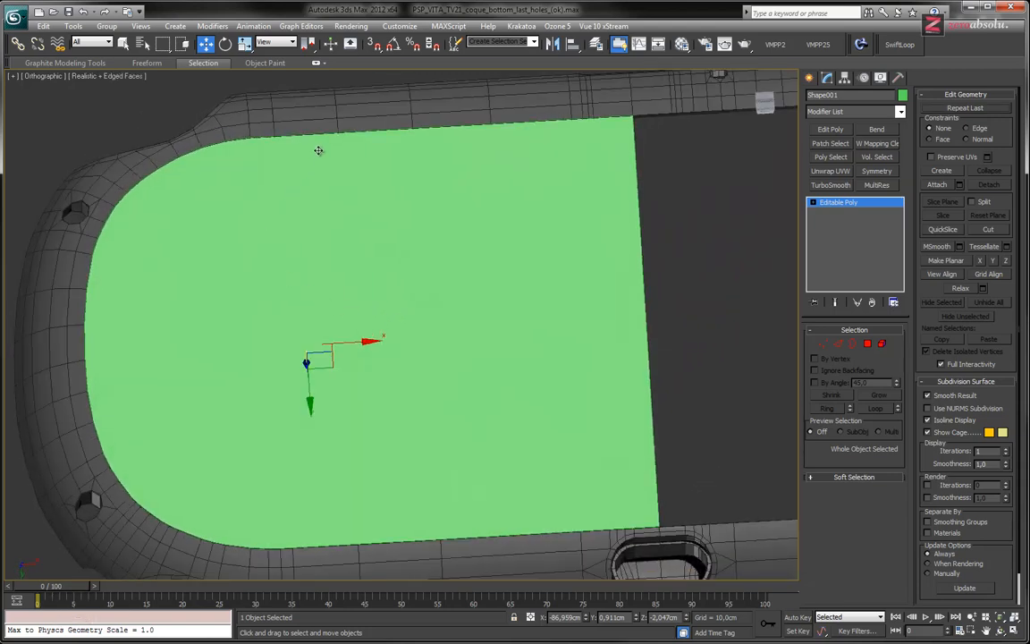
# - Show the panel's vertices in wireframe and select the closely spaced ones on its straight edges near the centre line
pyautogui.click(814, 203)
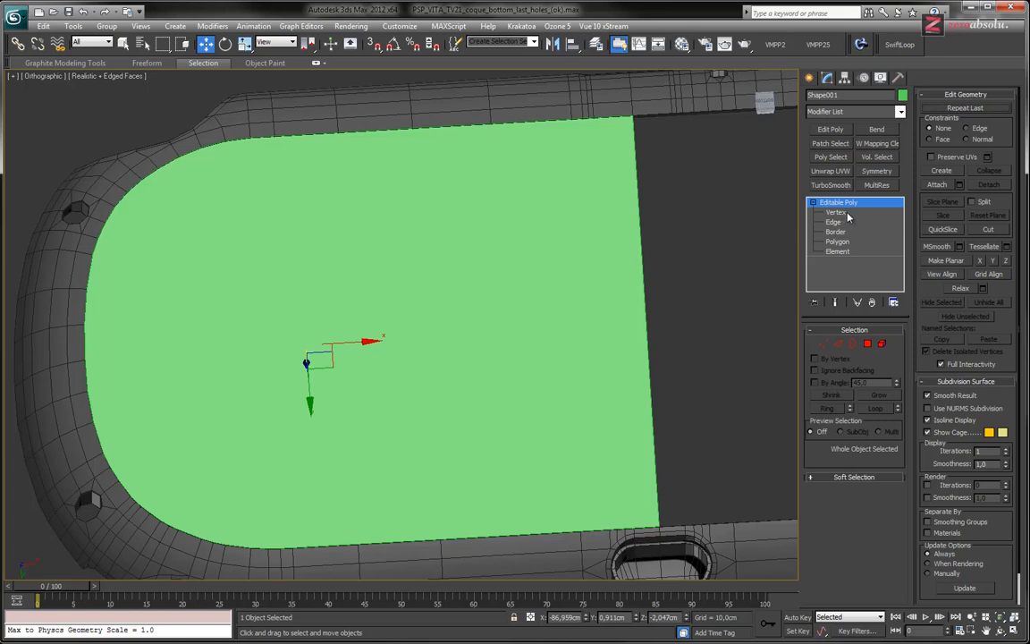
pyautogui.click(845, 213)
pyautogui.keyDown('alt'); pyautogui.moveTo(476, 255); pyautogui.dragTo(417, 263, button='middle'); pyautogui.keyUp('alt')
pyautogui.press('F3')
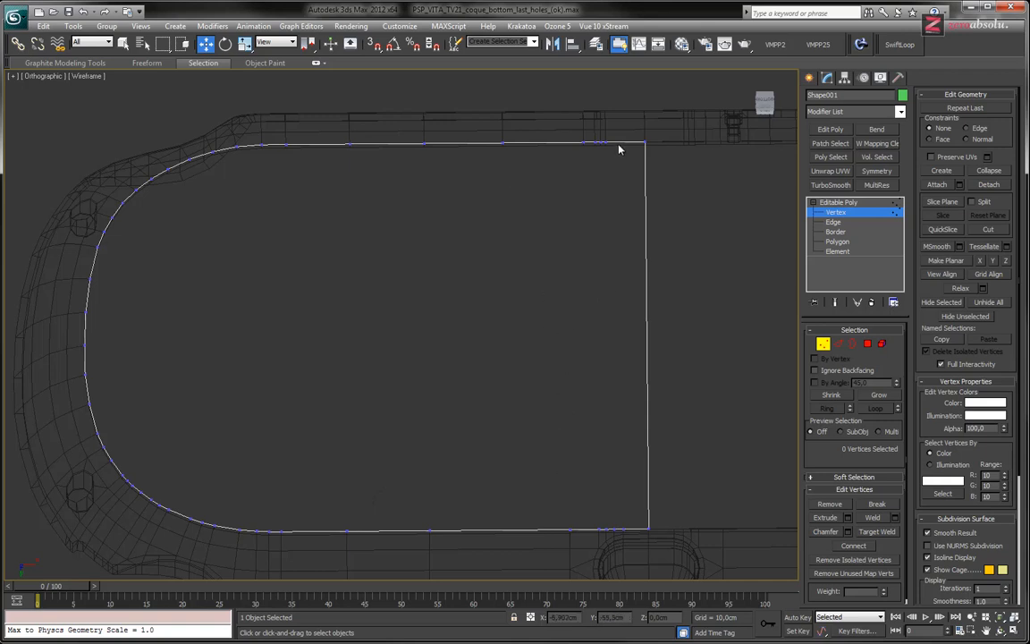
pyautogui.moveTo(596, 233); pyautogui.dragTo(575, 212, button='middle')
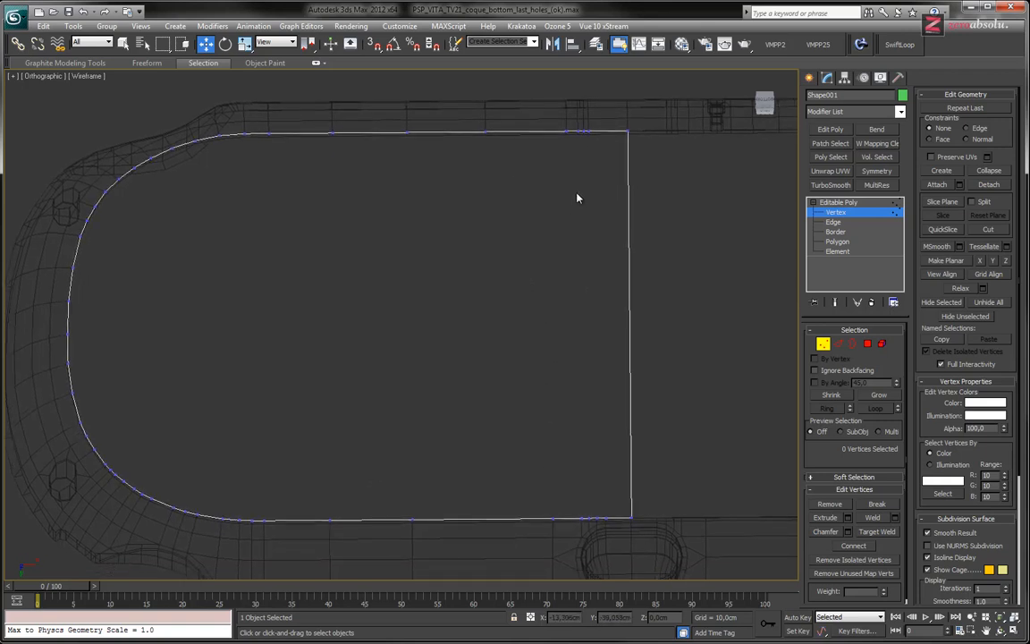
pyautogui.moveTo(556, 124); pyautogui.dragTo(598, 164)
pyautogui.moveTo(601, 520); pyautogui.dragTo(621, 539)
pyautogui.moveTo(537, 501); pyautogui.dragTo(533, 494)
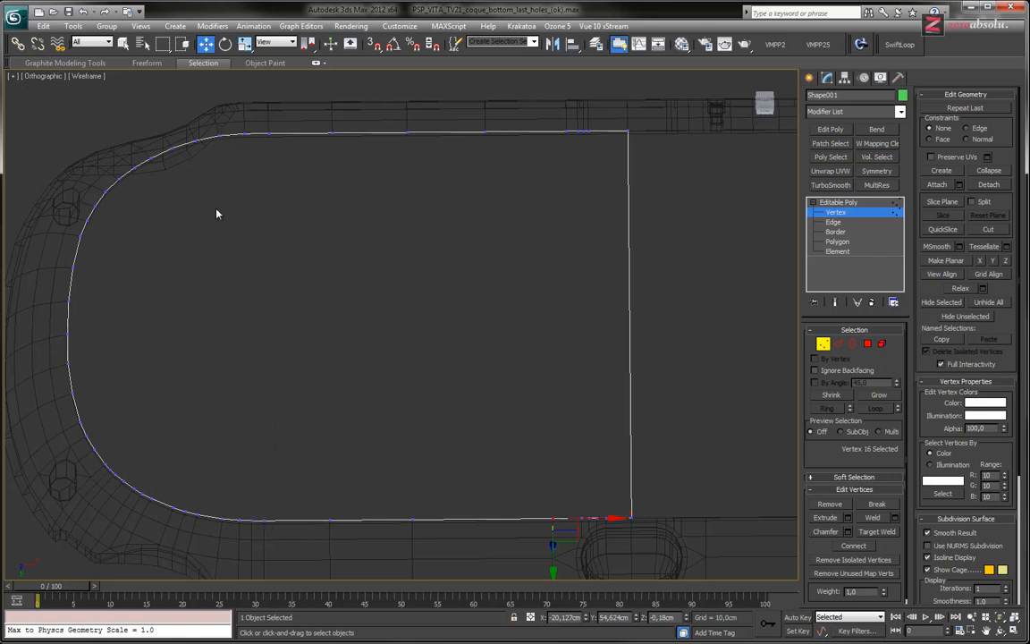
# - Set the viewport to the Bottom view, restore the four-viewport layout, and orbit the shaded view around the panel
pyautogui.moveTo(470, 248); pyautogui.dragTo(543, 258, button='middle')
pyautogui.press('b')
pyautogui.moveTo(234, 277); pyautogui.dragTo(386, 192, button='middle')
pyautogui.scroll(3, 423, 249)
pyautogui.scroll(-2, 366, 177)
pyautogui.moveTo(390, 346); pyautogui.dragTo(386, 399, button='middle')
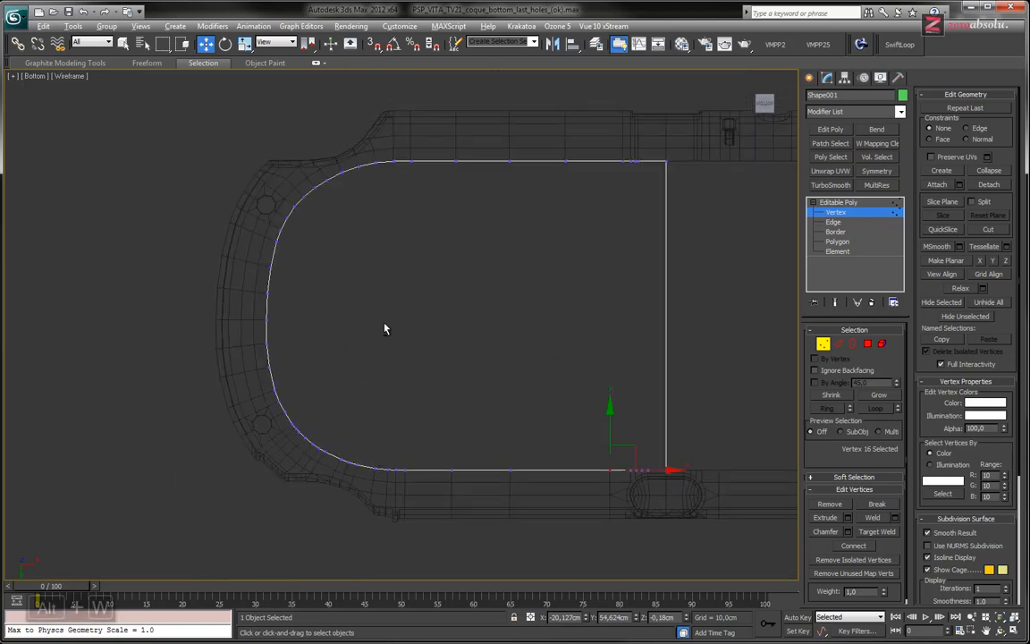
pyautogui.hotkey('alt', 'w')
pyautogui.keyDown('alt'); pyautogui.moveTo(235, 198); pyautogui.dragTo(260, 219, button='middle'); pyautogui.keyUp('alt')
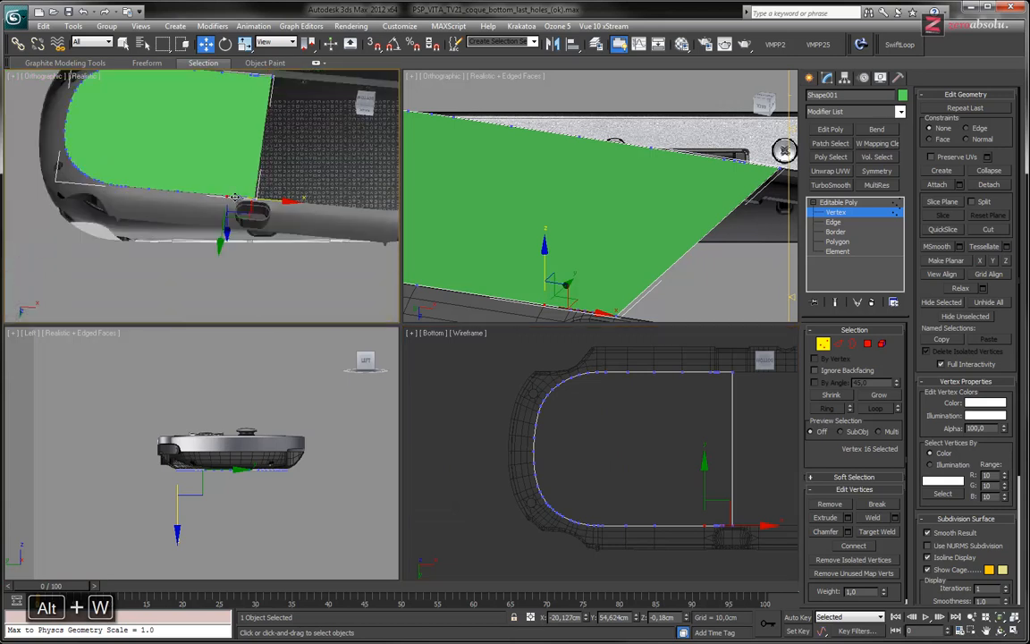
# - Maximize the viewport and show the half panel from the Bottom view in wireframe over the reference image
pyautogui.hotkey('alt', 'w')
pyautogui.press('b')
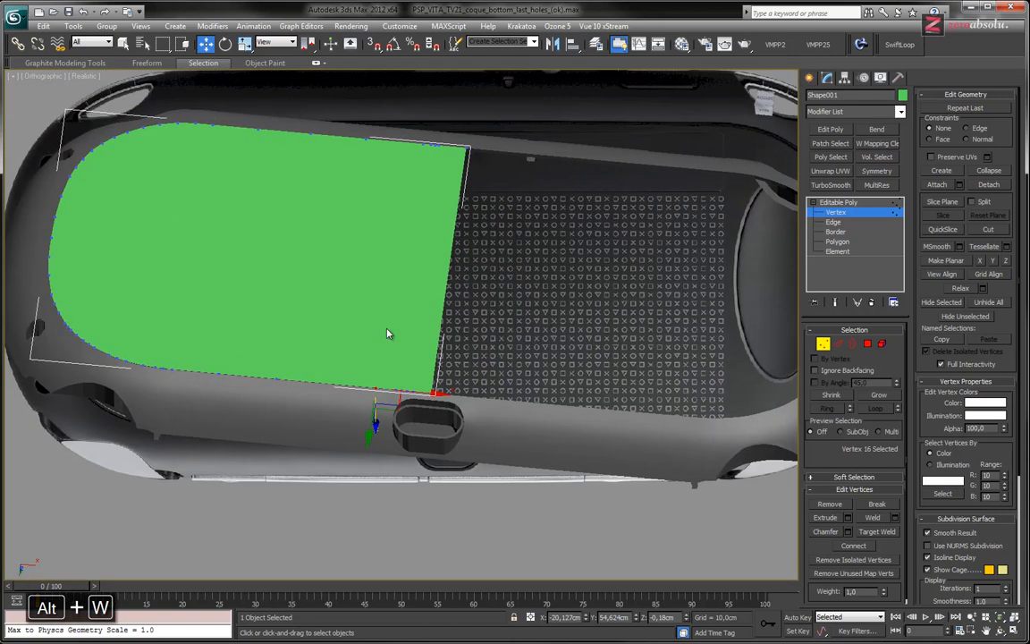
pyautogui.scroll(-1, 385, 331)
pyautogui.moveTo(376, 312); pyautogui.dragTo(407, 302, button='middle')
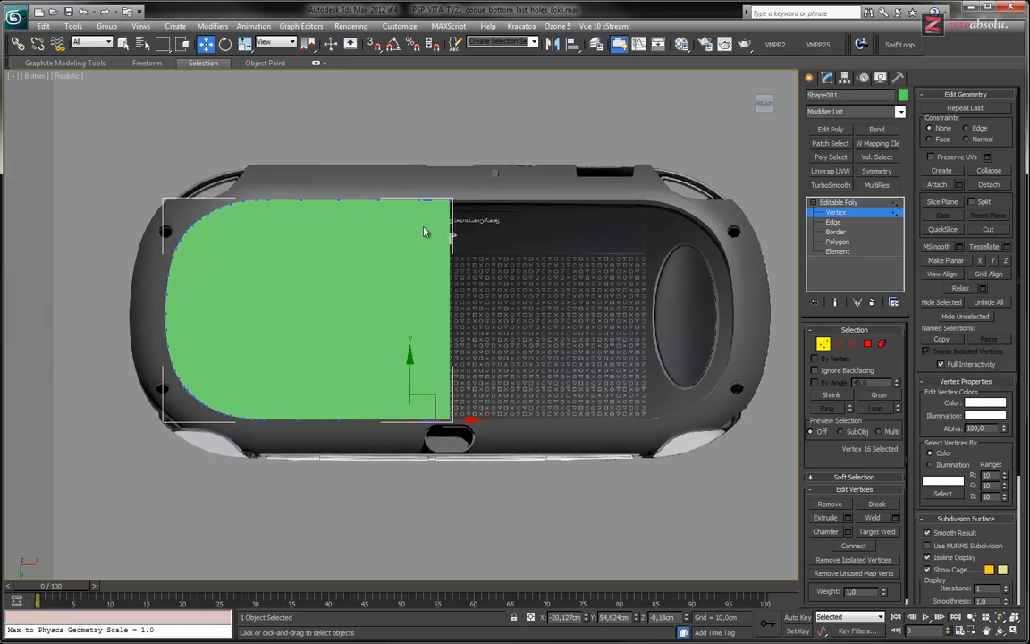
pyautogui.press('F4')
pyautogui.moveTo(391, 266)
pyautogui.mouseDown(button='middle')
pyautogui.moveTo(420, 253)
pyautogui.moveTo(444, 294)
pyautogui.mouseUp(button='middle')
pyautogui.press('F2')
pyautogui.scroll(3, 429, 299)
pyautogui.press('F3')
pyautogui.scroll(-2, 429, 301)
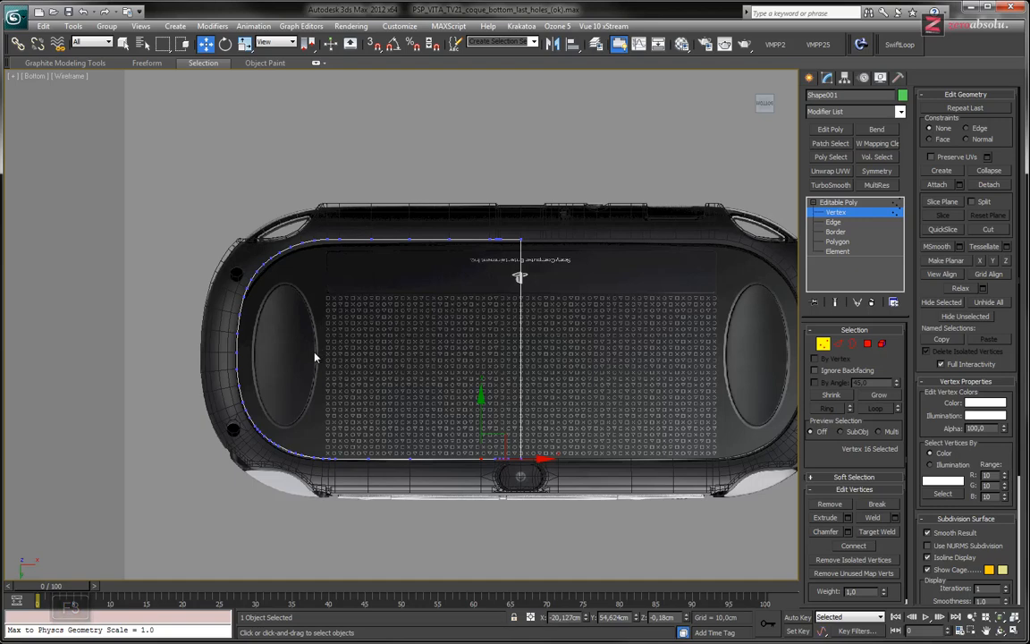
pyautogui.moveTo(327, 451); pyautogui.dragTo(357, 394, button='middle')
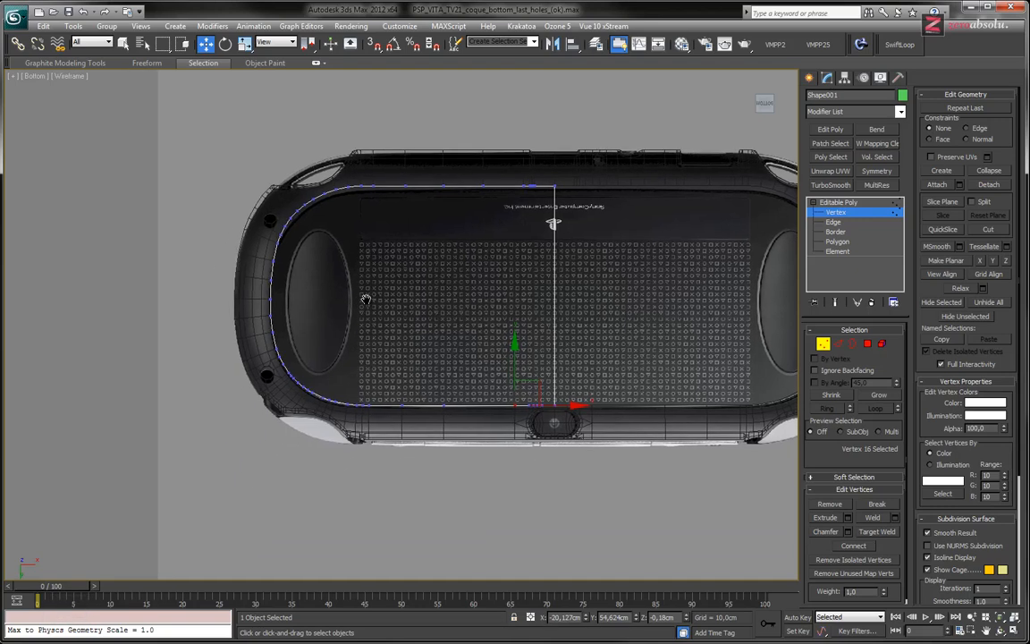
pyautogui.scroll(4, 368, 294)
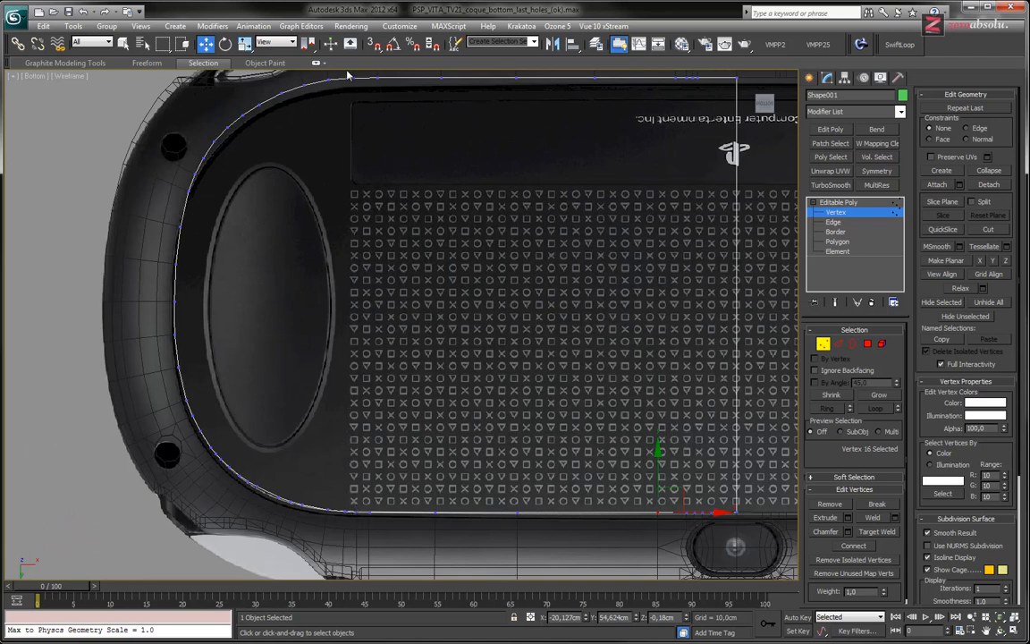
# - Compare the panel's vertices where the rounded corners meet the straight edges with the surrounding shell's wireframe
pyautogui.click(353, 513)
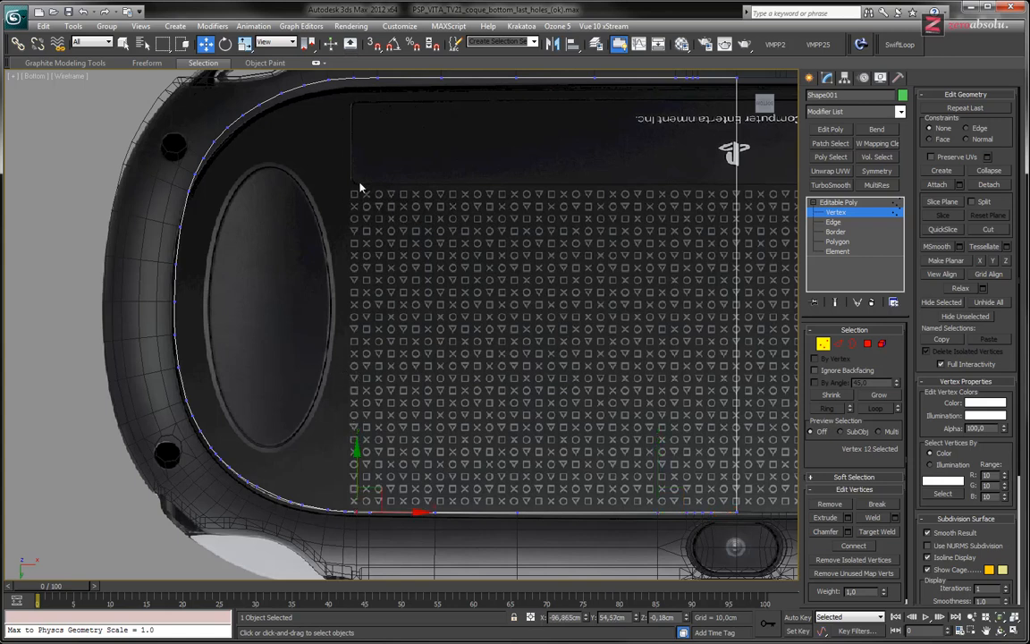
pyautogui.click(356, 78)
pyautogui.moveTo(362, 180); pyautogui.dragTo(364, 278, button='middle')
pyautogui.scroll(5, 366, 225)
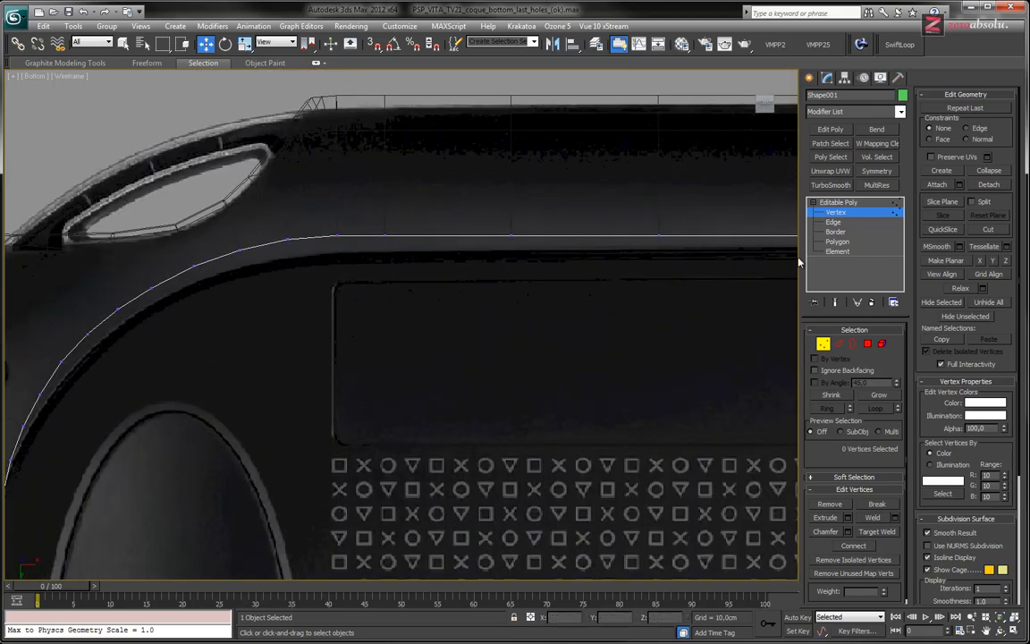
pyautogui.press('1')
pyautogui.click(309, 106)
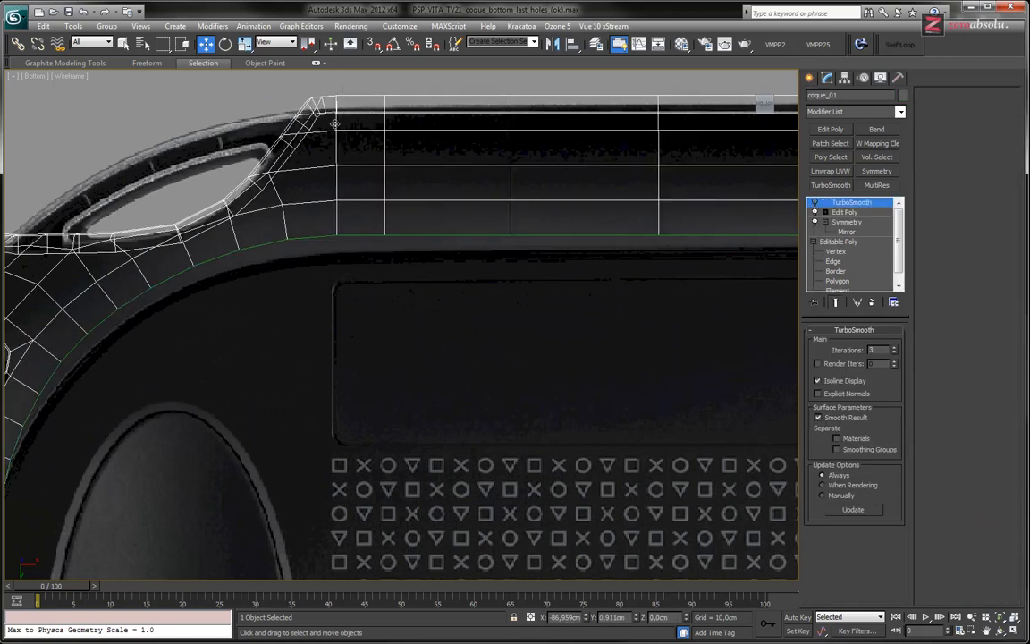
pyautogui.scroll(-5, 382, 235)
pyautogui.scroll(-3, 390, 170)
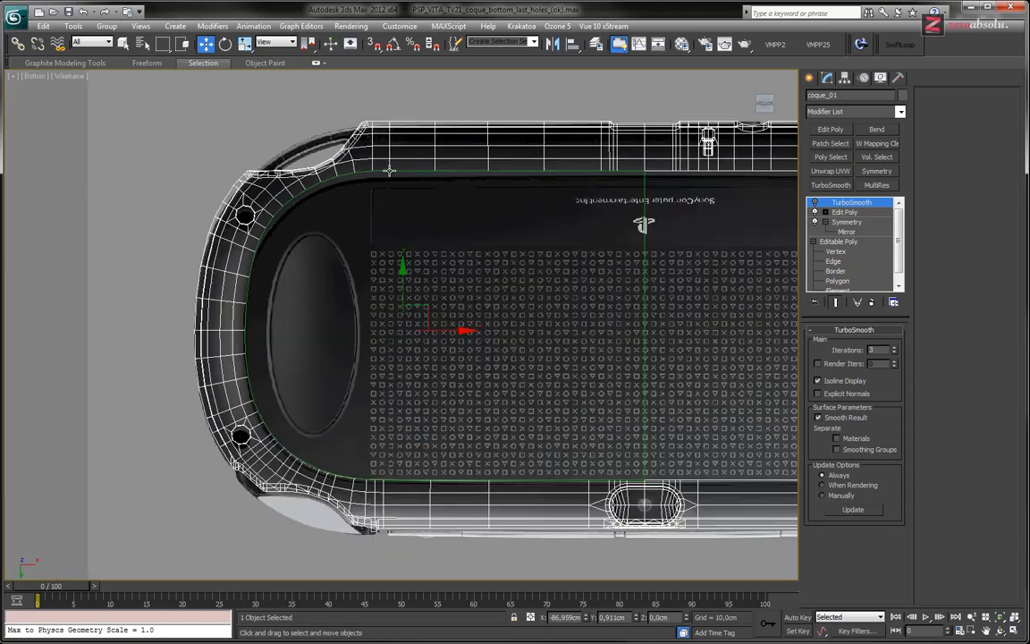
pyautogui.moveTo(400, 233); pyautogui.dragTo(416, 278, button='middle')
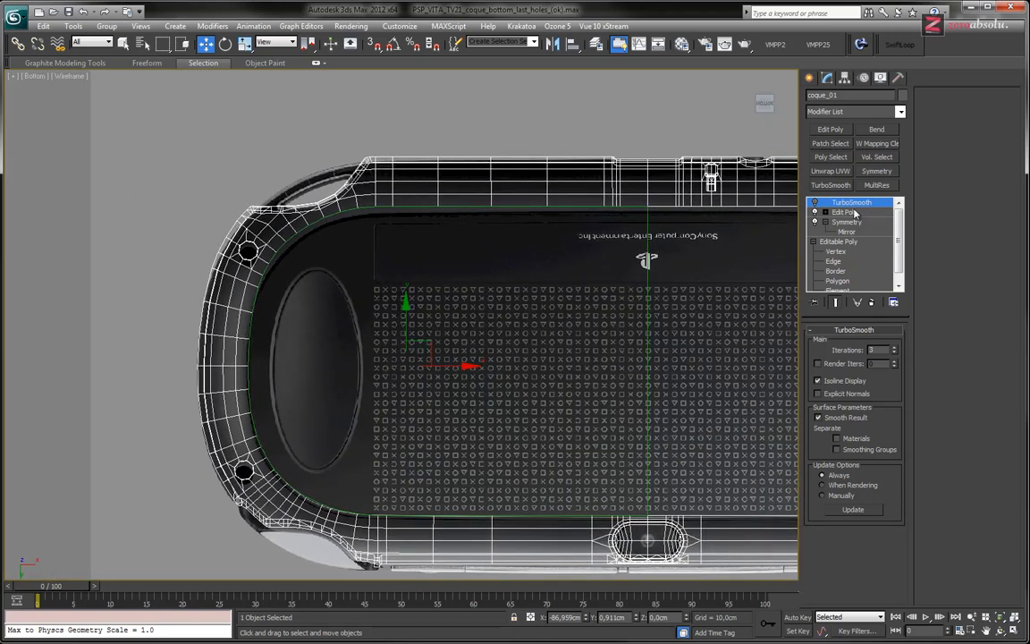
# - Select the half panel and rename it backshape
pyautogui.click(417, 208)
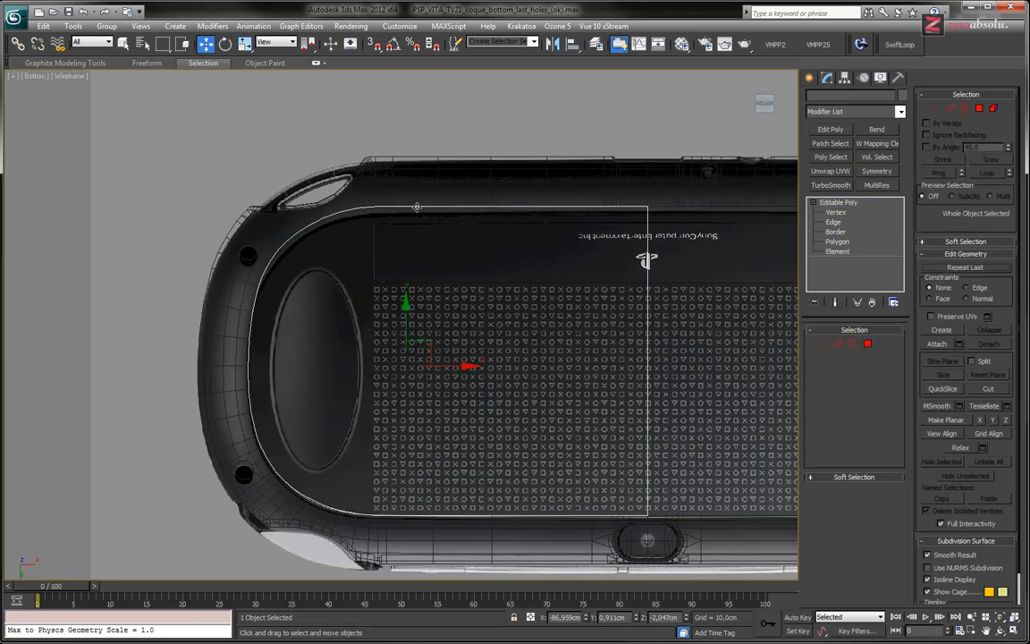
pyautogui.moveTo(850, 94); pyautogui.dragTo(789, 96)
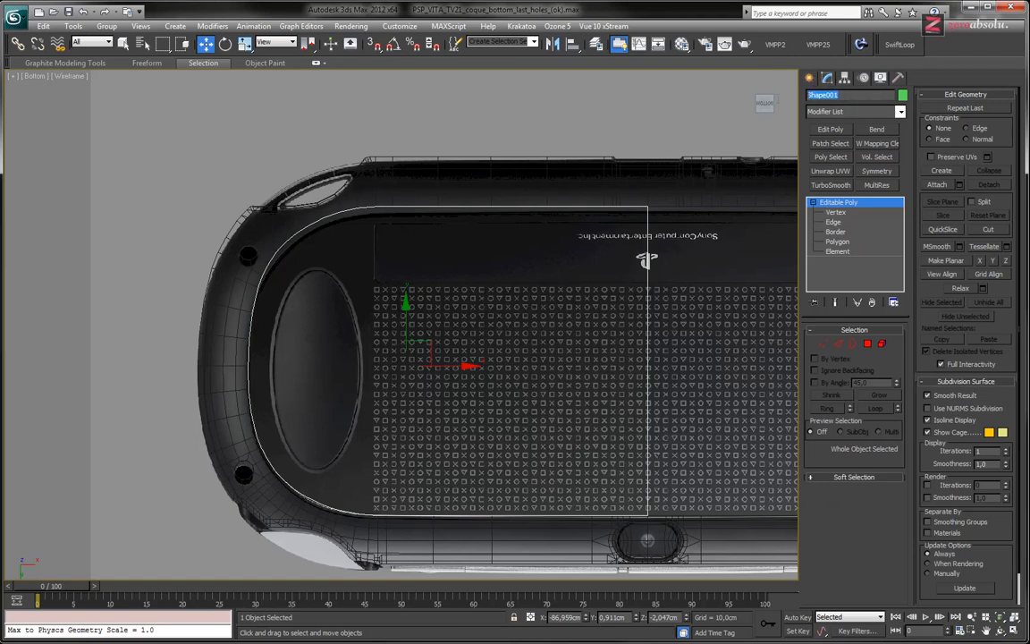
pyautogui.write('bo')
pyautogui.moveTo(338, 279); pyautogui.dragTo(335, 256, button='middle')
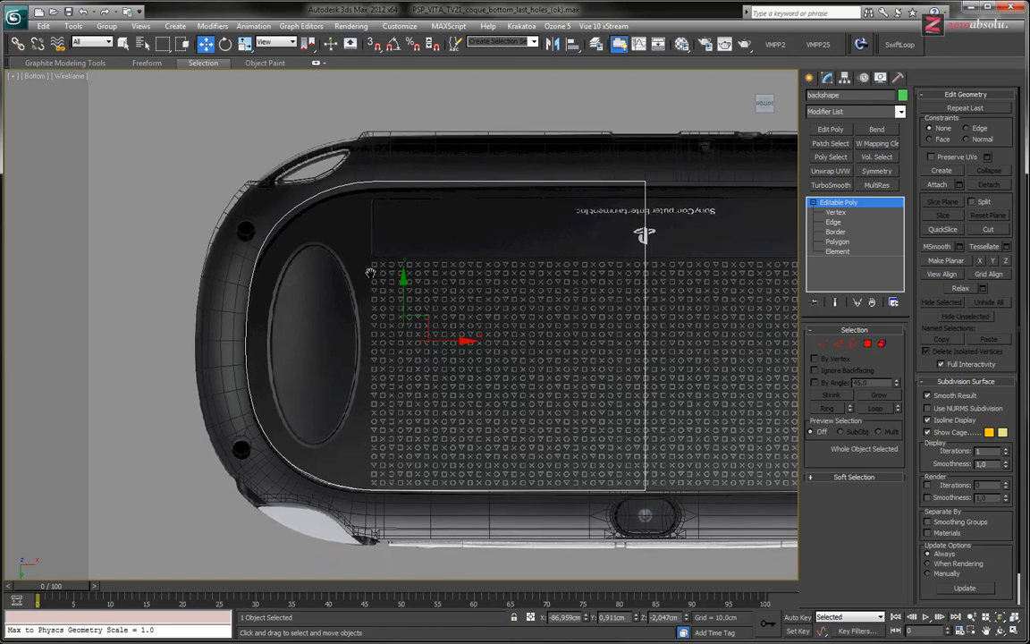
# - Cut an edge across the panel between the opposite vertices where the rounded corners meet the straight edges
pyautogui.click(838, 243)
pyautogui.click(833, 222)
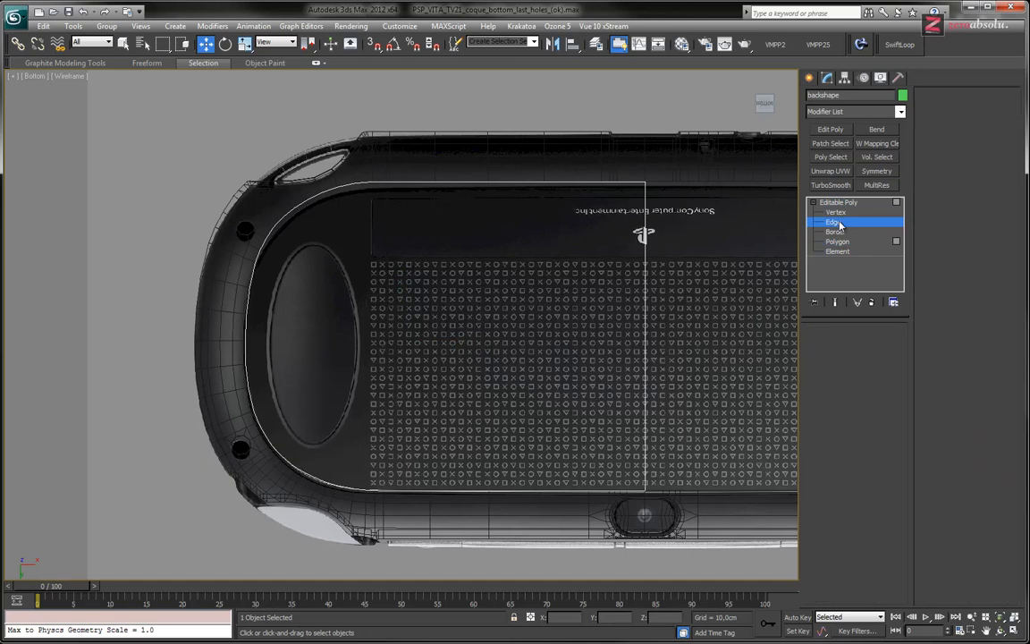
pyautogui.click(383, 184)
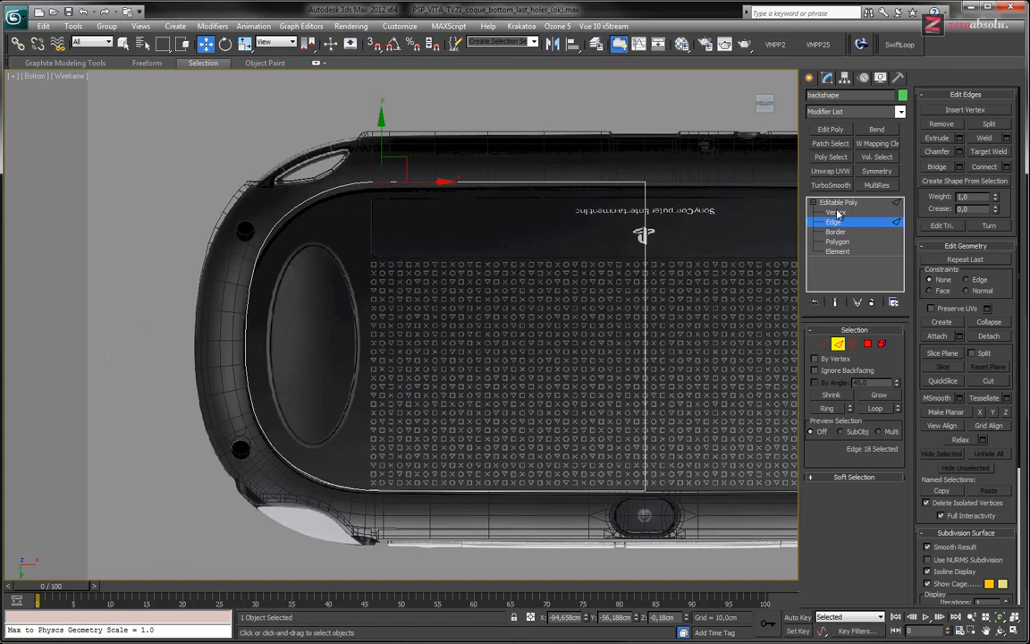
pyautogui.click(837, 212)
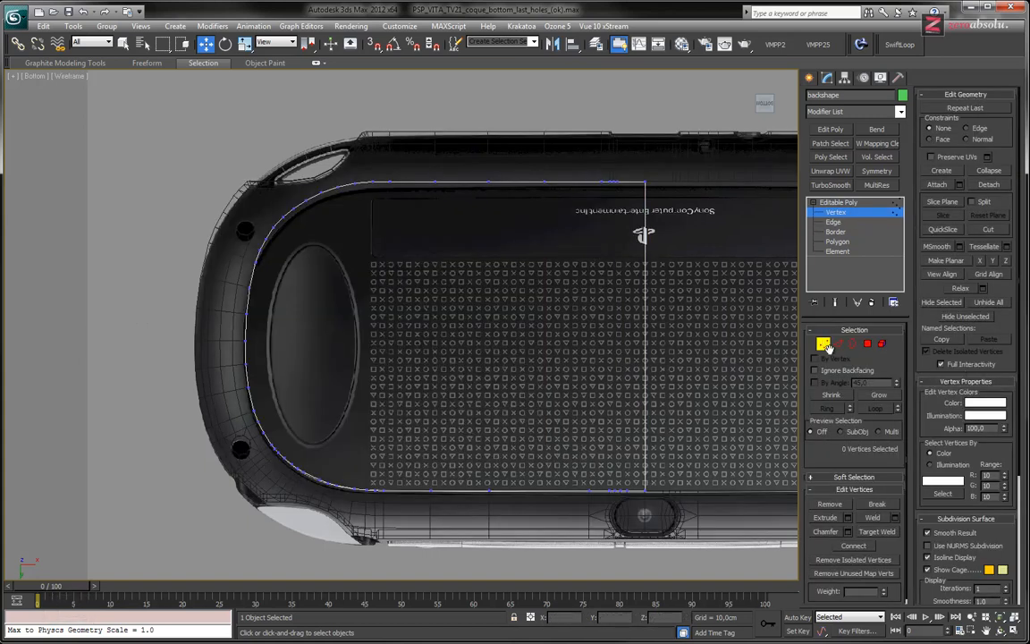
pyautogui.click(995, 229)
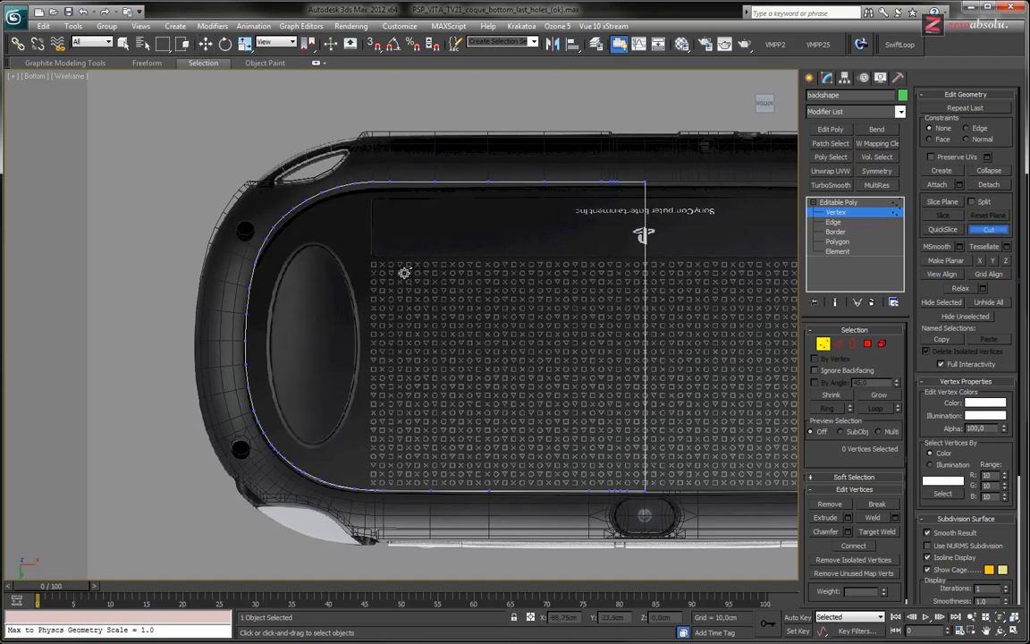
pyautogui.click(373, 182)
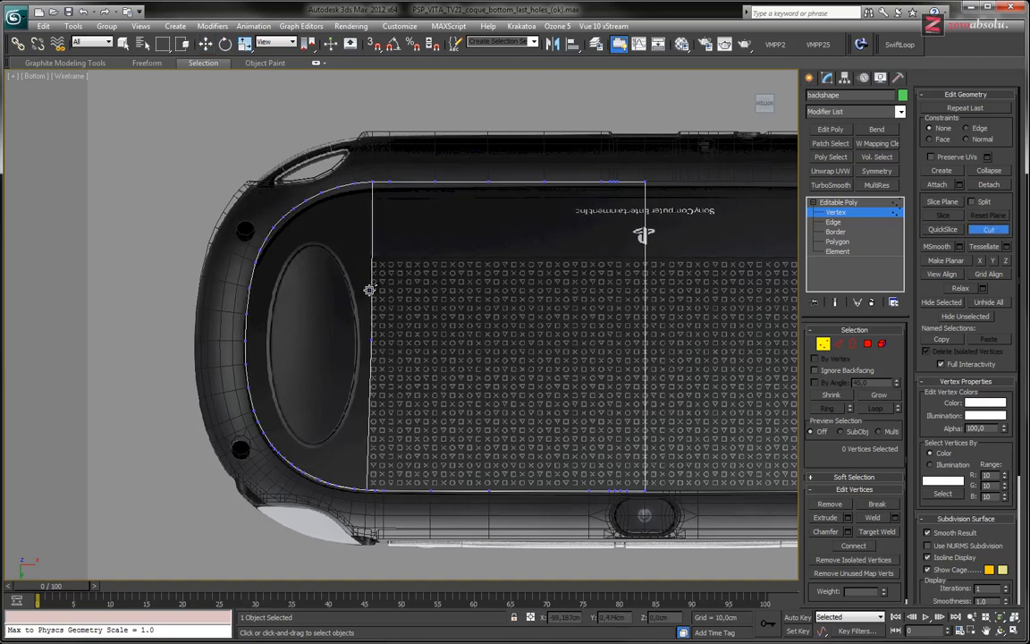
pyautogui.click(369, 491)
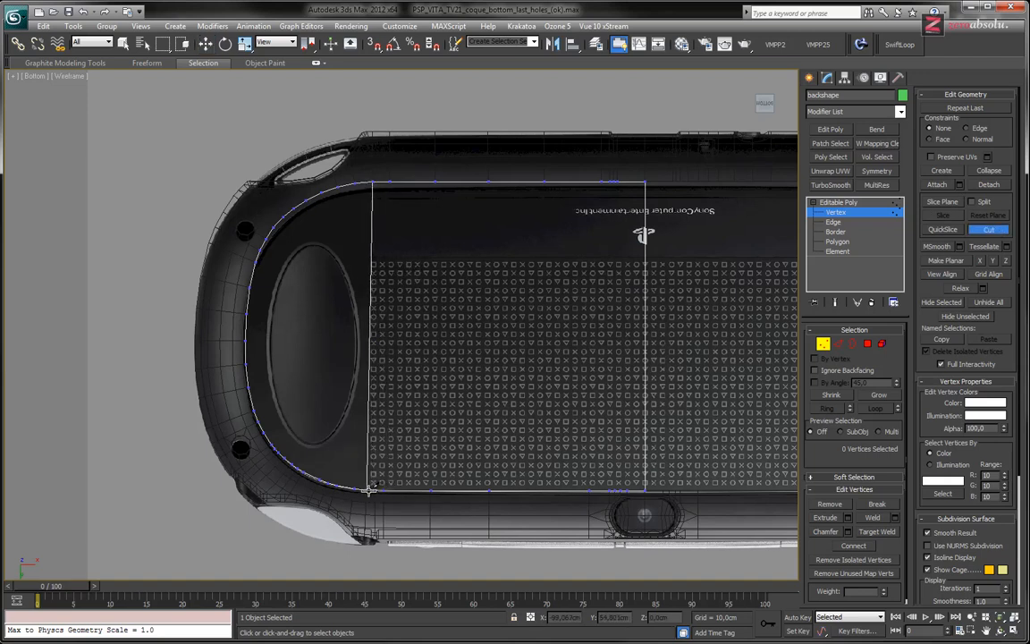
pyautogui.click(374, 488)
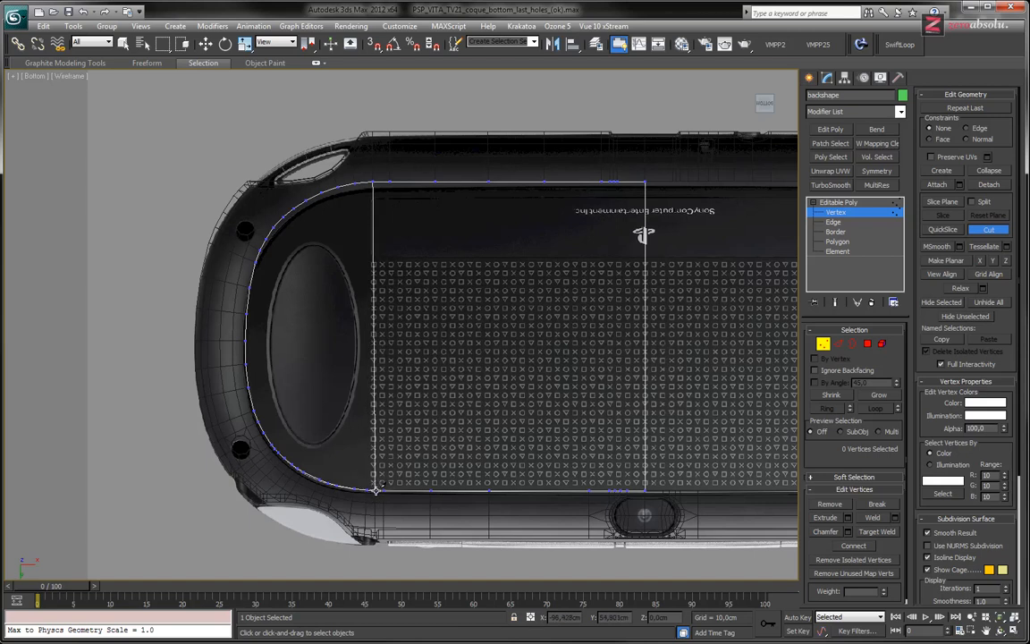
pyautogui.click(375, 490)
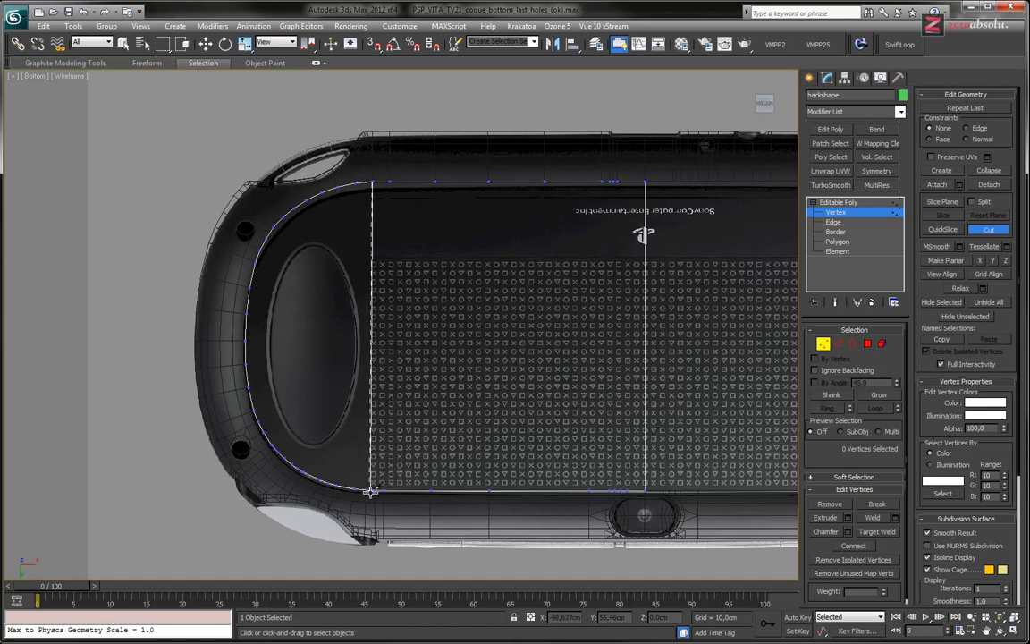
pyautogui.click(375, 488)
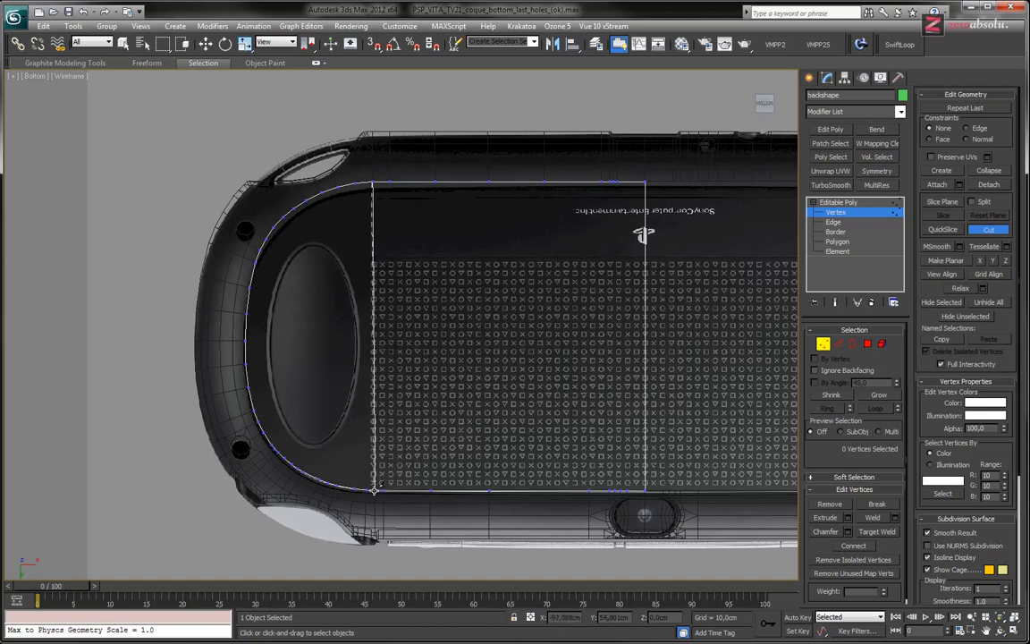
pyautogui.rightClick(392, 188)
# - Cut four more edges across the panel, joining the next opposite vertex pairs from the rounded end towards the centre line
pyautogui.click(390, 180)
pyautogui.click(384, 489)
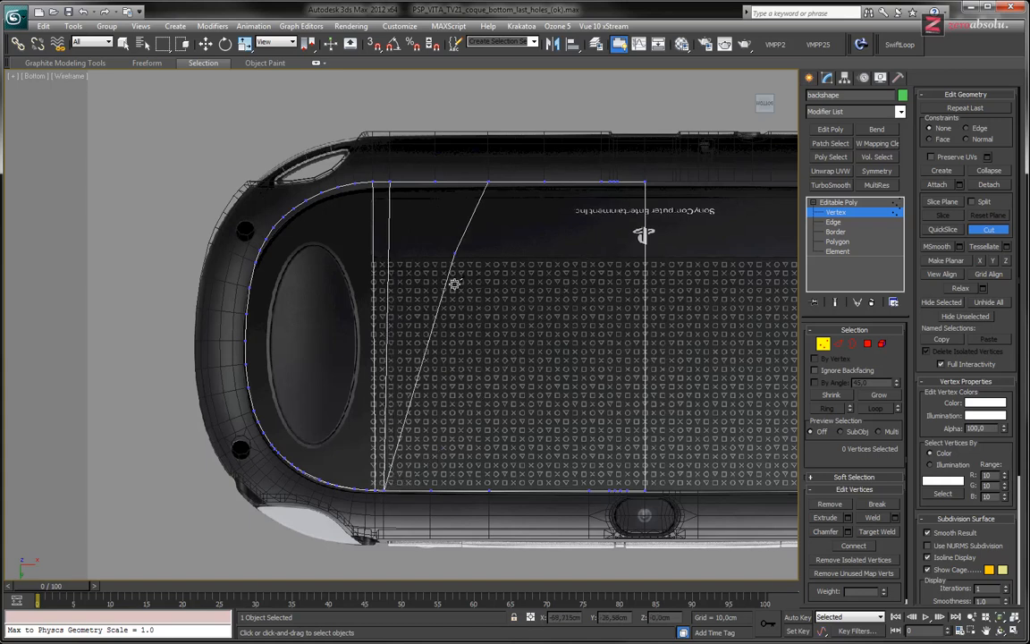
pyautogui.rightClick(434, 188)
pyautogui.click(435, 181)
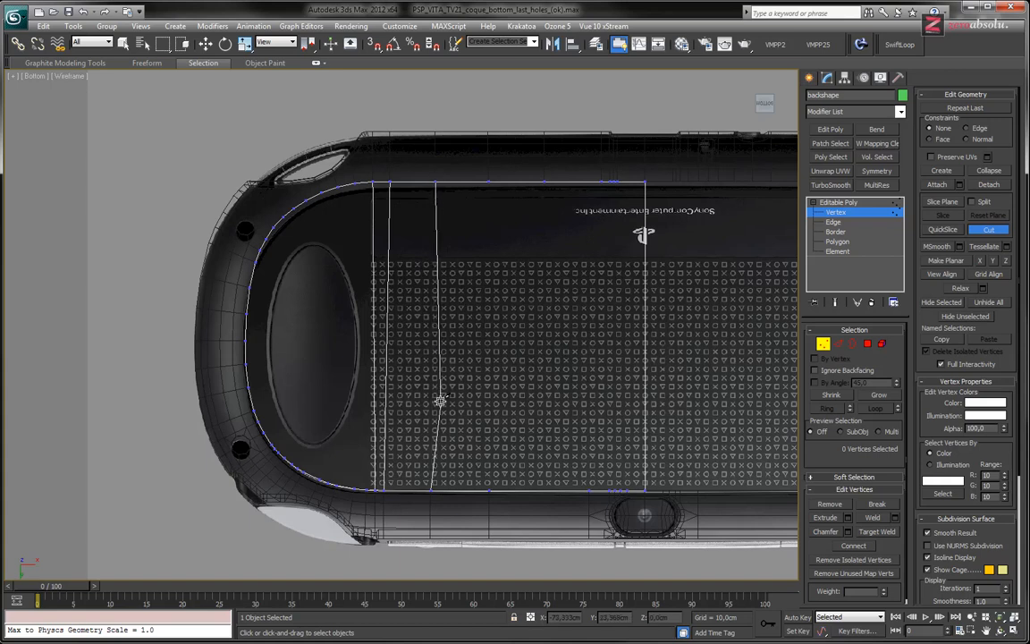
pyautogui.click(429, 488)
pyautogui.click(489, 181)
pyautogui.click(488, 489)
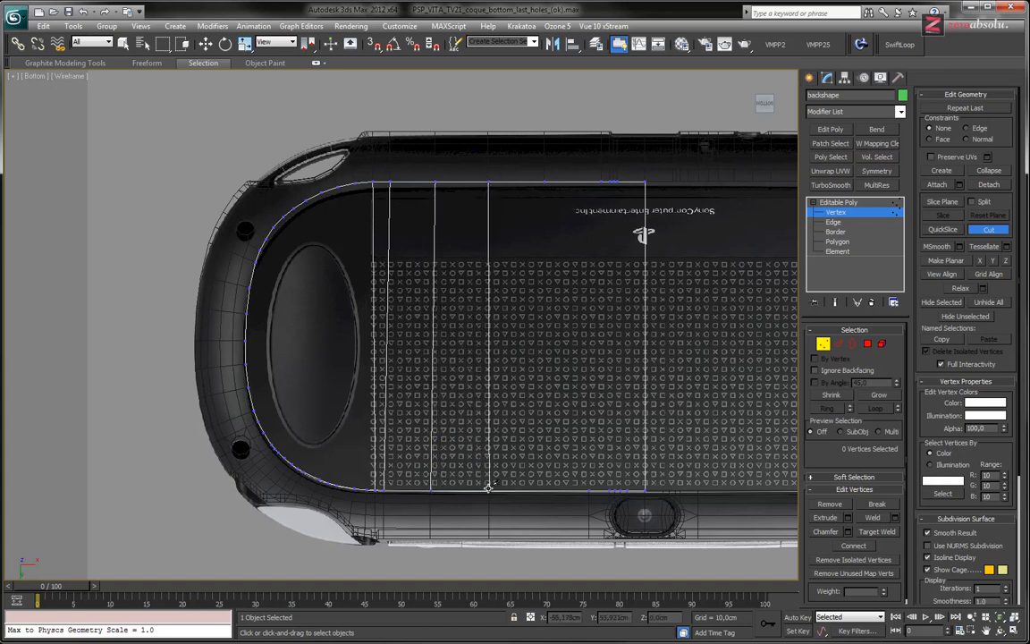
pyautogui.rightClick(530, 180)
pyautogui.click(545, 182)
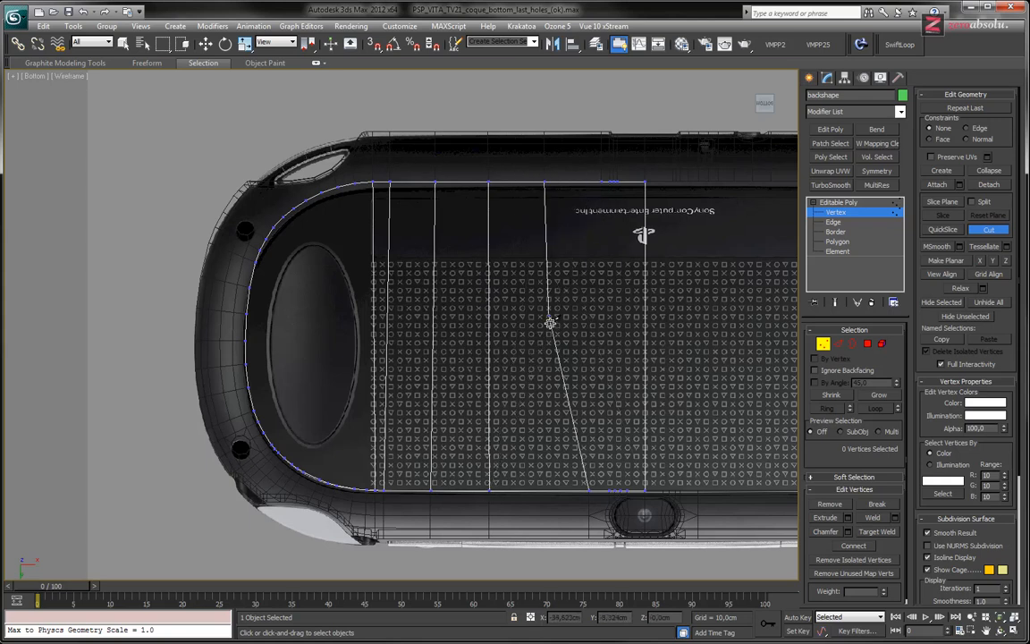
pyautogui.click(590, 491)
# - Cut four edges across the panel between the closely spaced opposite vertices near the centre line
pyautogui.click(603, 181)
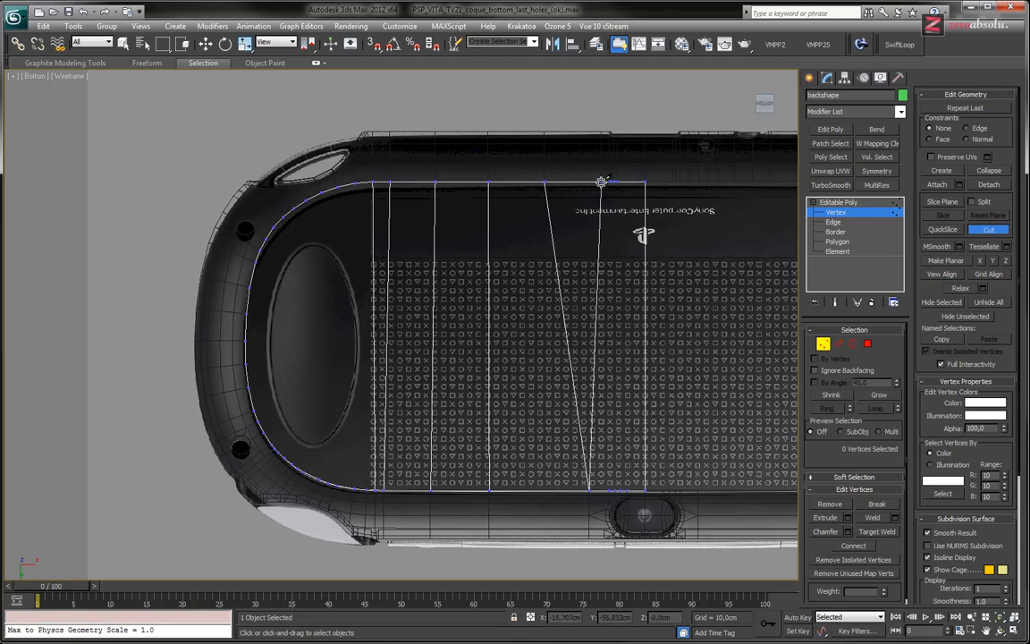
pyautogui.click(609, 491)
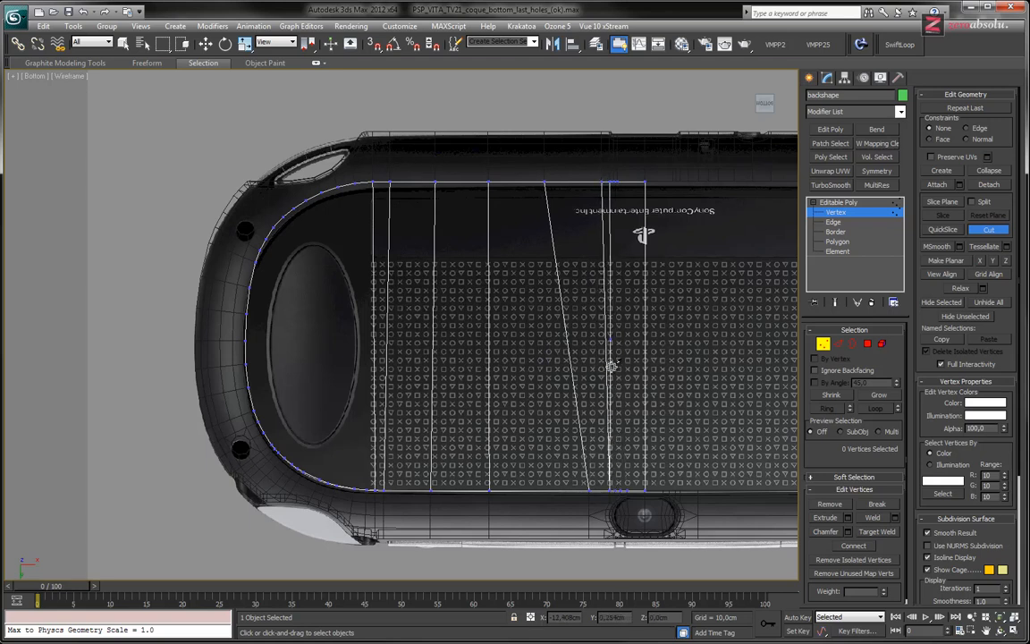
pyautogui.click(610, 181)
pyautogui.click(614, 490)
pyautogui.rightClick(628, 197)
pyautogui.click(614, 181)
pyautogui.click(621, 490)
pyautogui.rightClick(618, 197)
pyautogui.click(617, 182)
pyautogui.click(627, 490)
pyautogui.rightClick(619, 415)
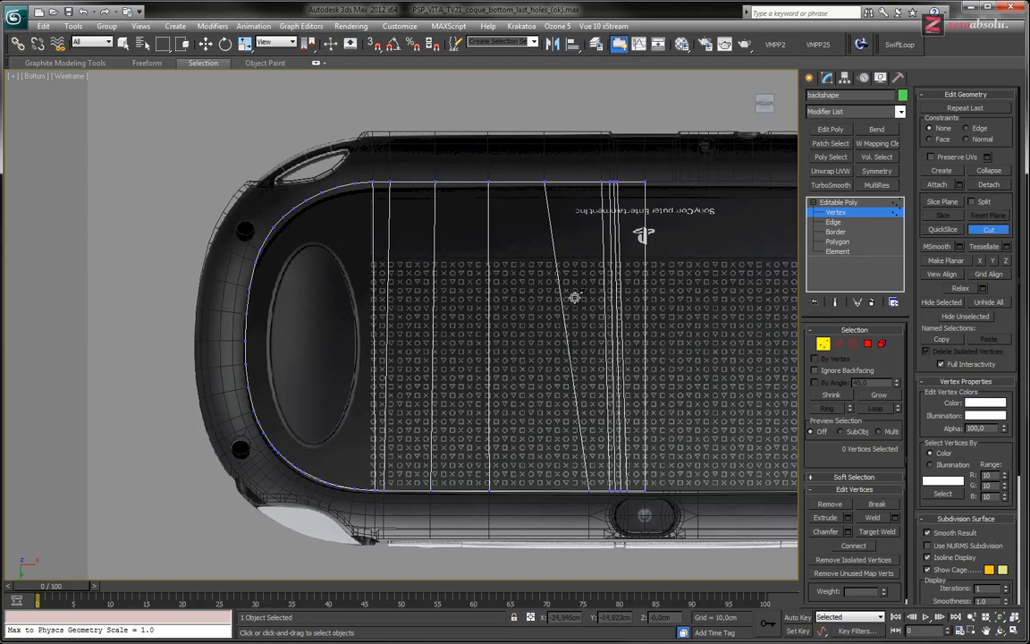
# - End the cutting and return the backshape panel to object level, collapsing its sub-object list
pyautogui.moveTo(444, 297)
pyautogui.mouseDown(button='middle')
pyautogui.moveTo(492, 274)
pyautogui.moveTo(457, 299)
pyautogui.mouseUp(button='middle')
pyautogui.moveTo(366, 260); pyautogui.dragTo(395, 272, button='middle')
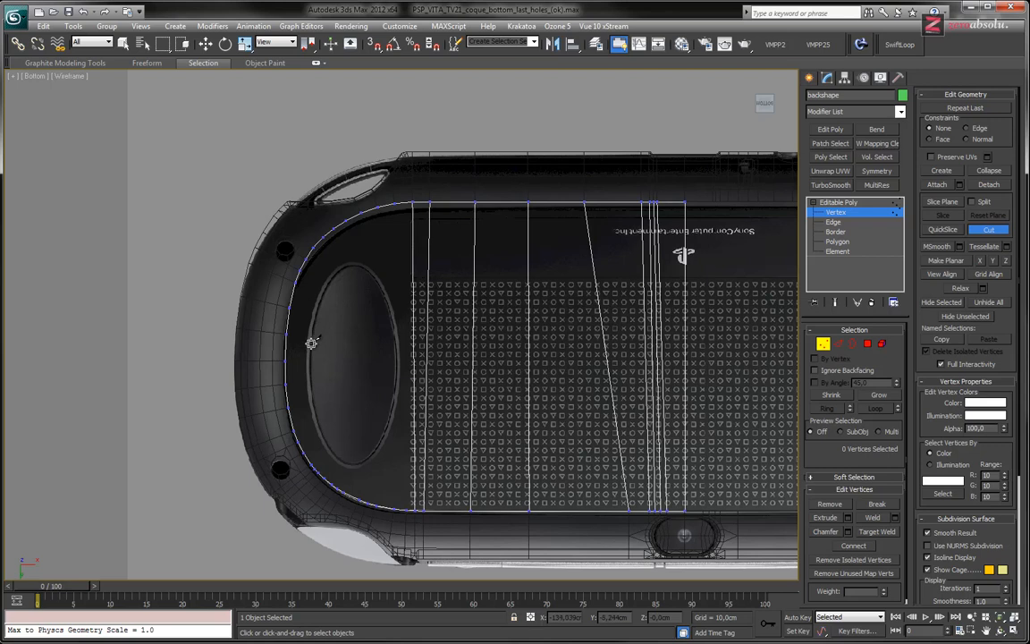
pyautogui.moveTo(295, 300); pyautogui.dragTo(322, 313, button='middle')
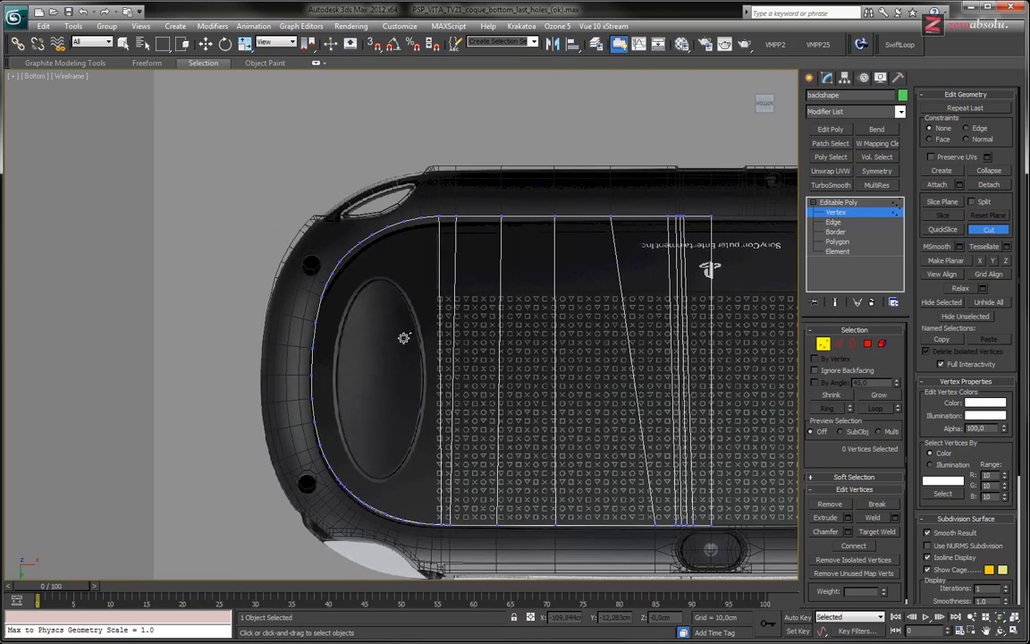
pyautogui.moveTo(405, 341)
pyautogui.mouseDown(button='middle')
pyautogui.moveTo(402, 316)
pyautogui.moveTo(401, 336)
pyautogui.mouseUp(button='middle')
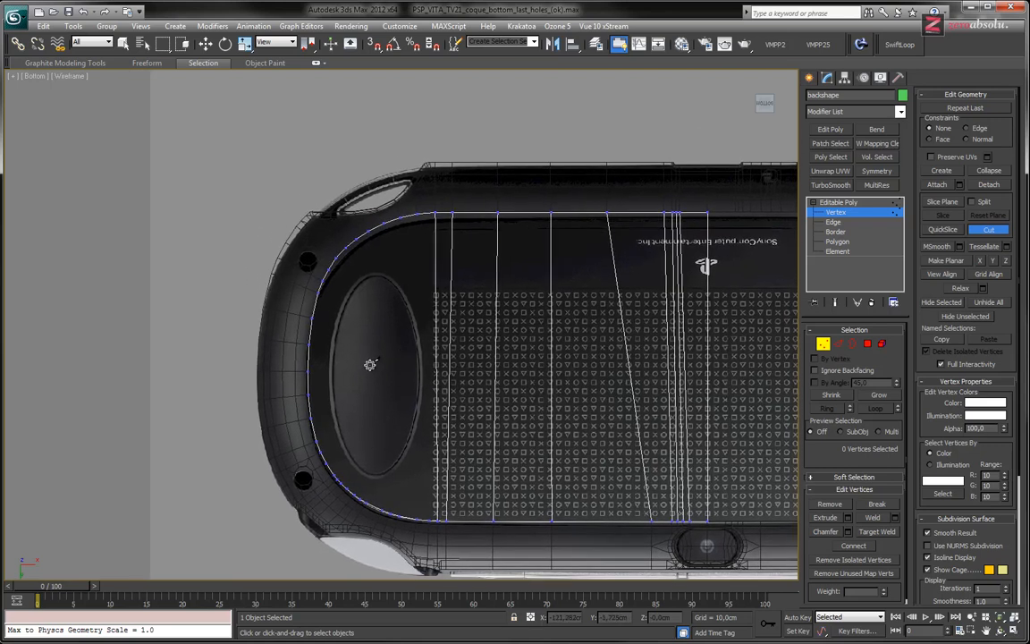
pyautogui.click(843, 204)
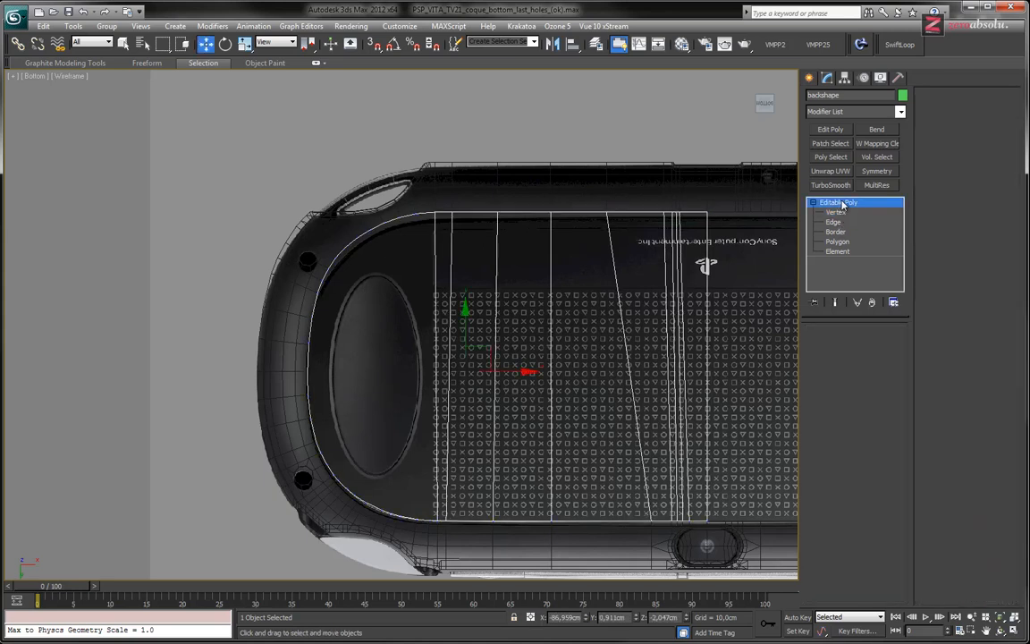
pyautogui.click(835, 211)
pyautogui.click(814, 204)
pyautogui.moveTo(374, 322); pyautogui.dragTo(281, 283, button='middle')
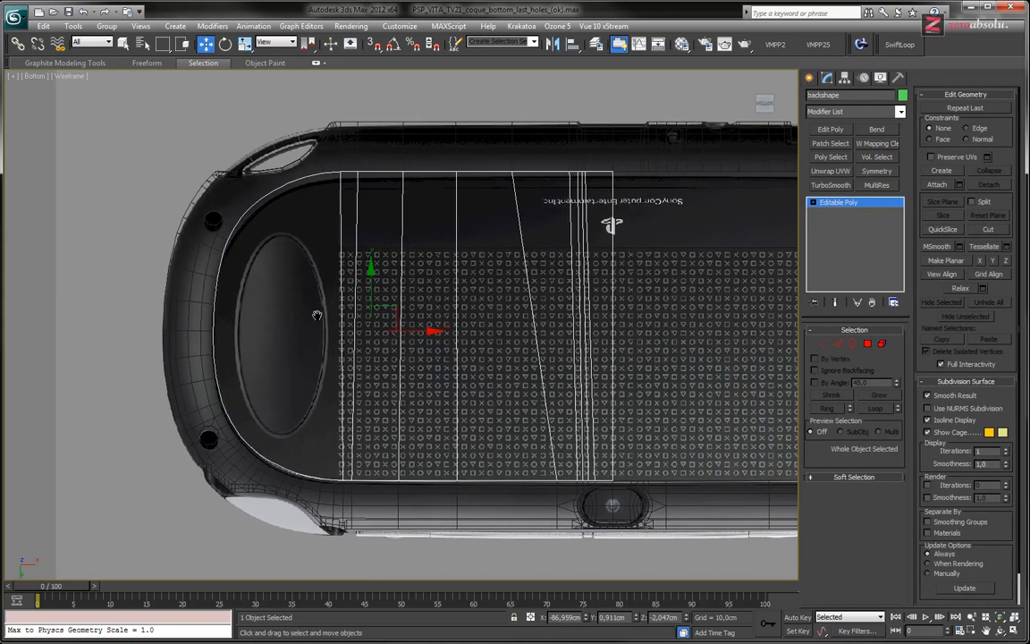
# - Draw a circle spline centred in the oval recess, spanning its width with a radius of about 15.5 cm
pyautogui.click(809, 78)
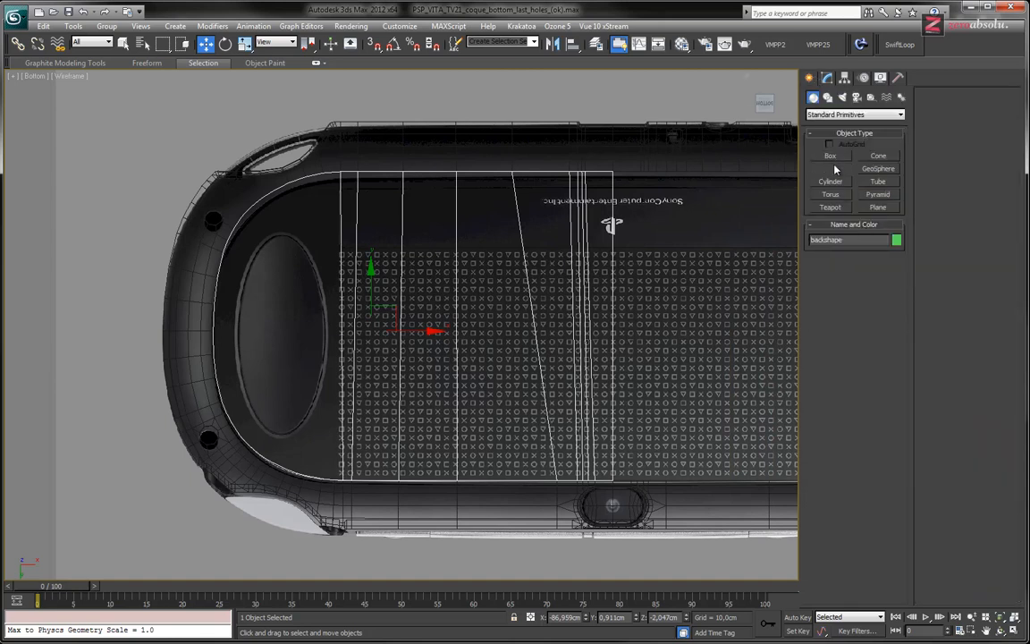
pyautogui.click(827, 96)
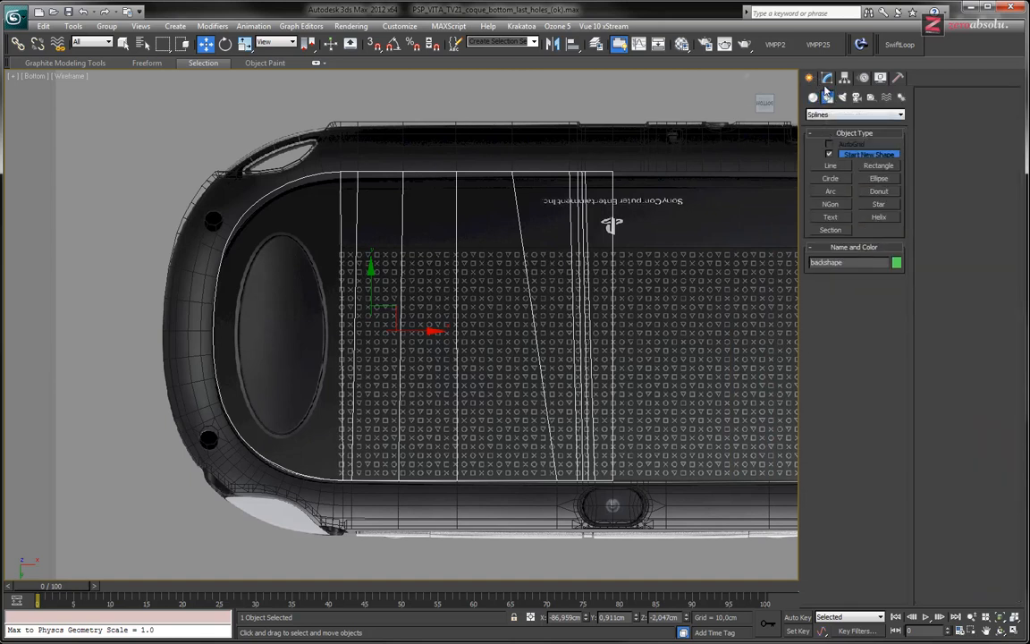
pyautogui.click(831, 178)
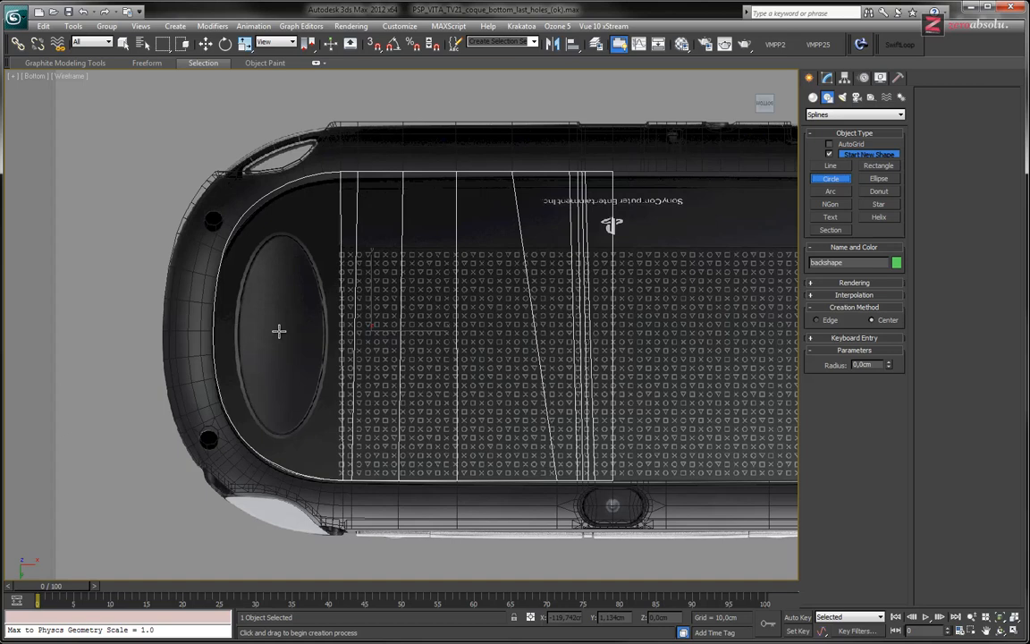
pyautogui.moveTo(280, 331); pyautogui.dragTo(305, 366)
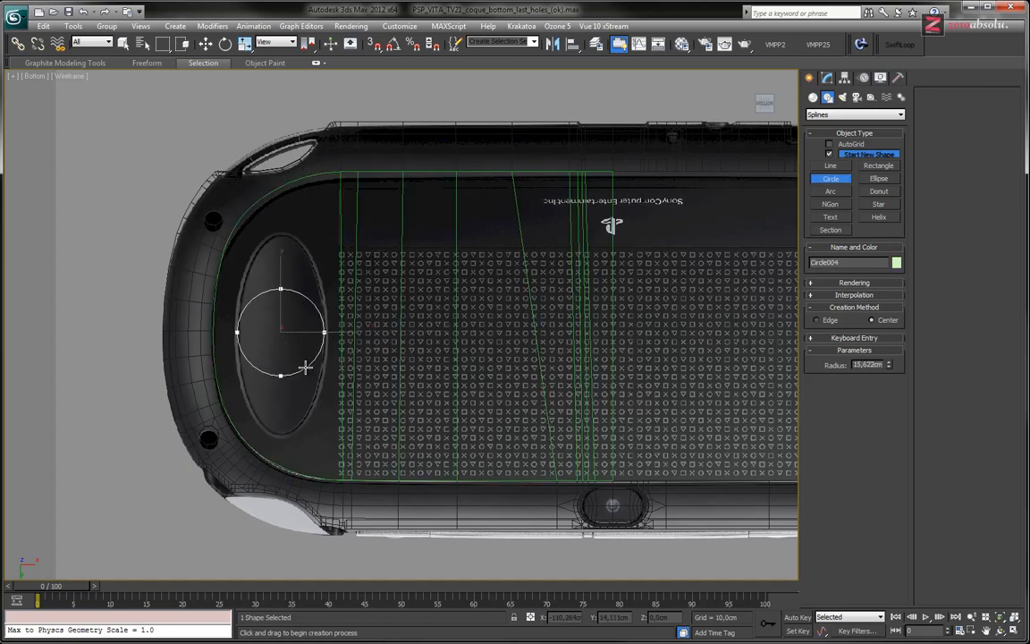
pyautogui.moveTo(305, 367); pyautogui.dragTo(305, 368)
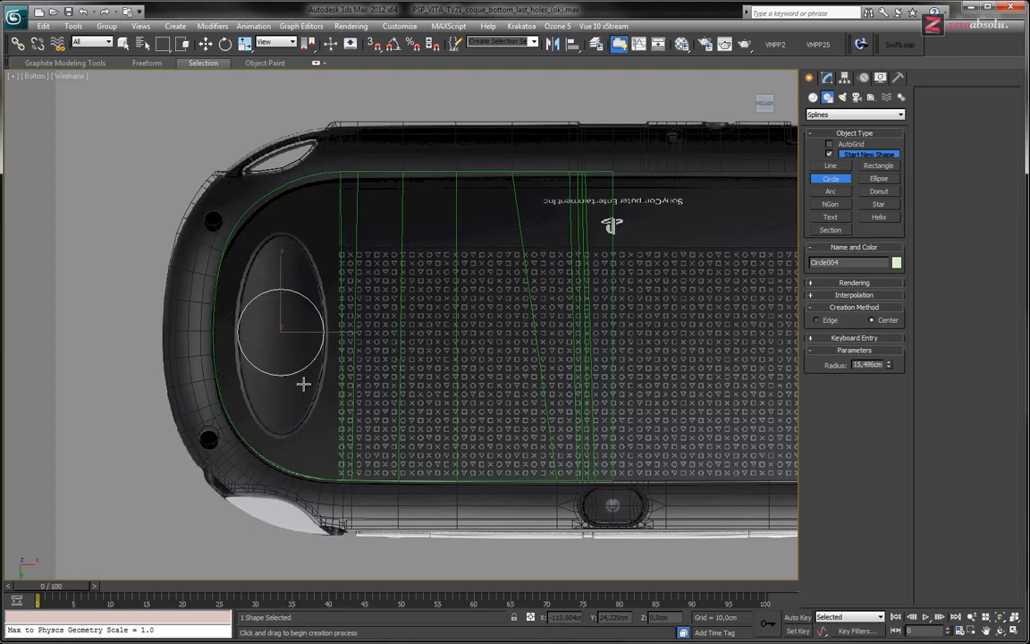
# - Set the circle's interpolation steps to 4
pyautogui.click(853, 296)
pyautogui.click(856, 320)
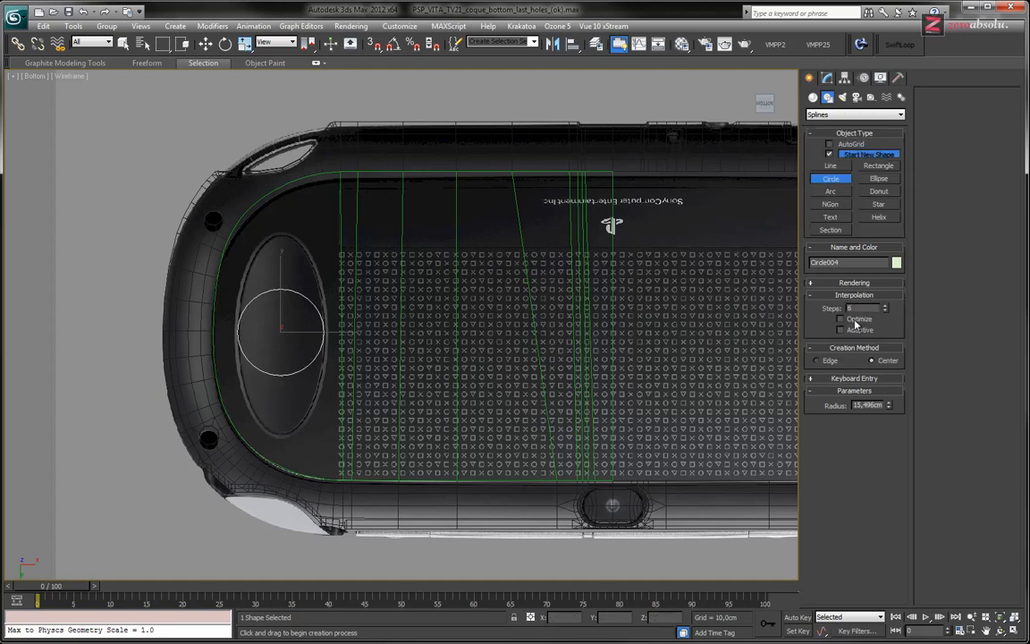
pyautogui.click(885, 311)
pyautogui.click(885, 312)
pyautogui.click(885, 312)
pyautogui.click(885, 312)
pyautogui.click(885, 307)
pyautogui.click(885, 306)
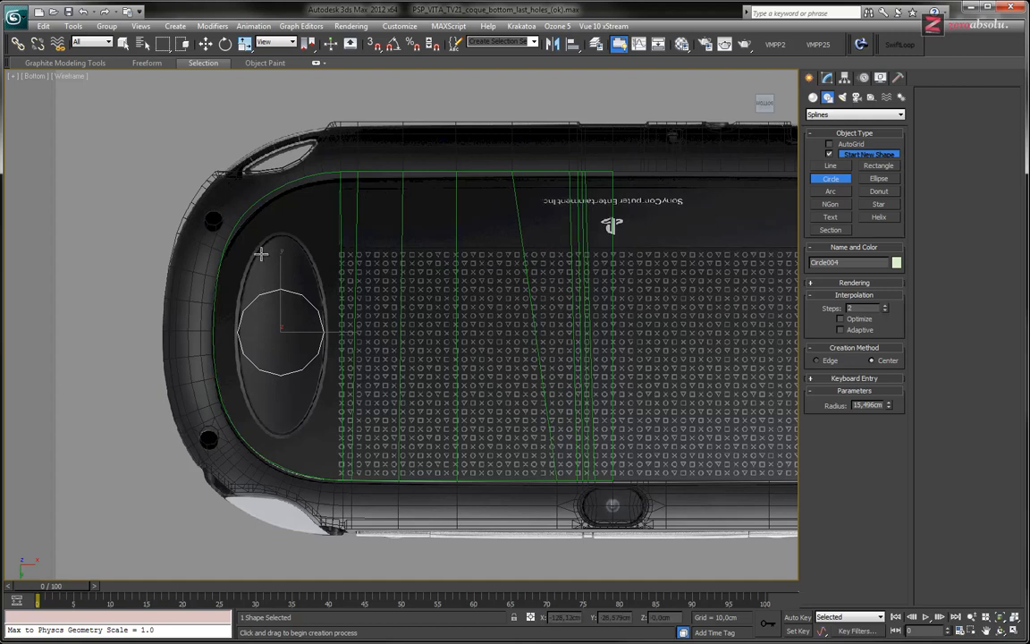
pyautogui.click(885, 308)
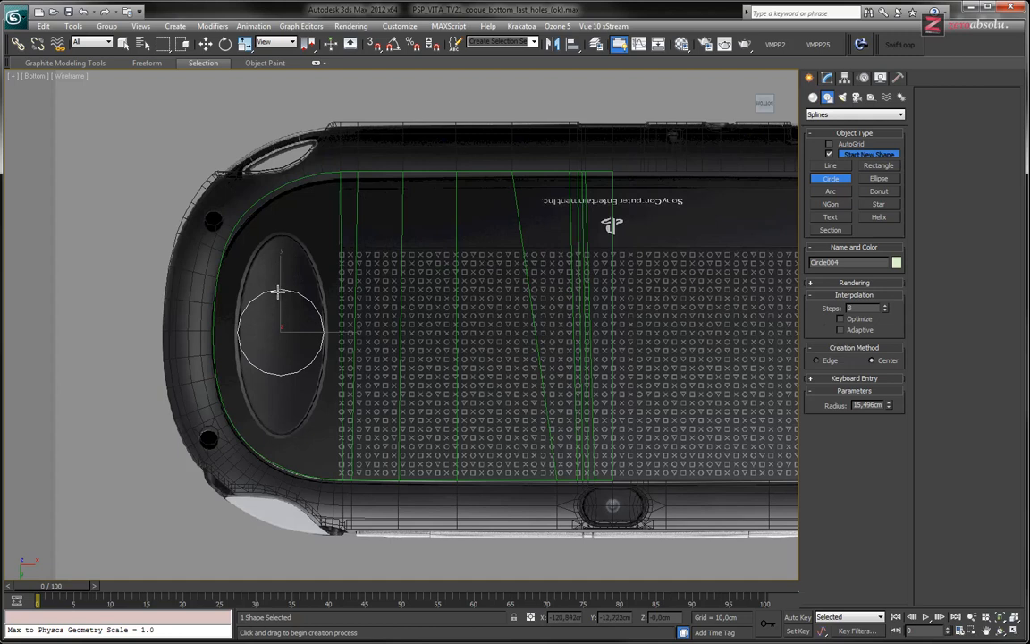
pyautogui.scroll(6, 279, 292)
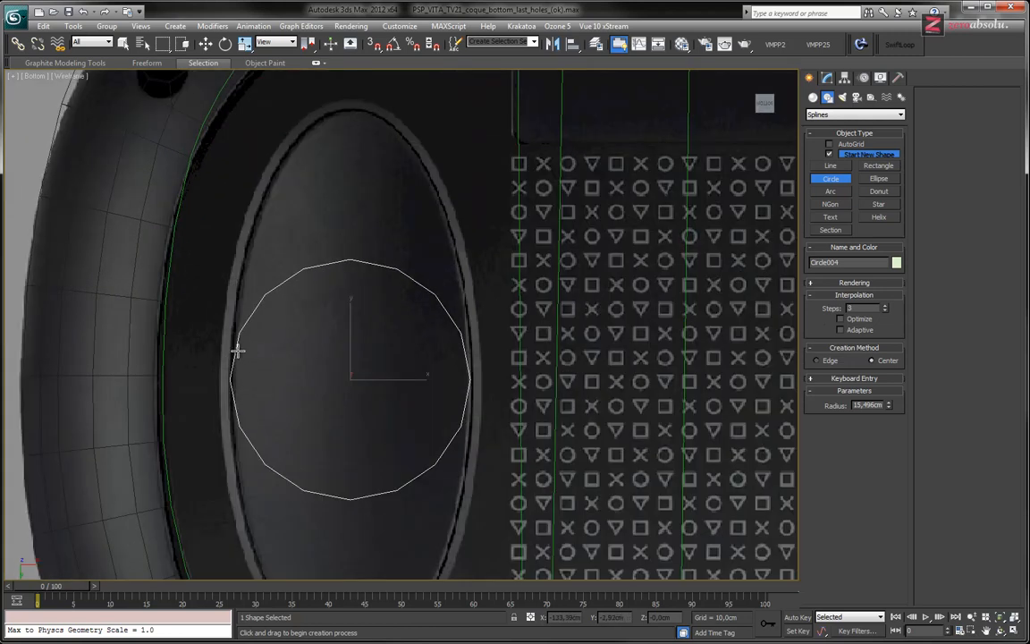
pyautogui.click(886, 310)
pyautogui.click(887, 306)
pyautogui.click(886, 307)
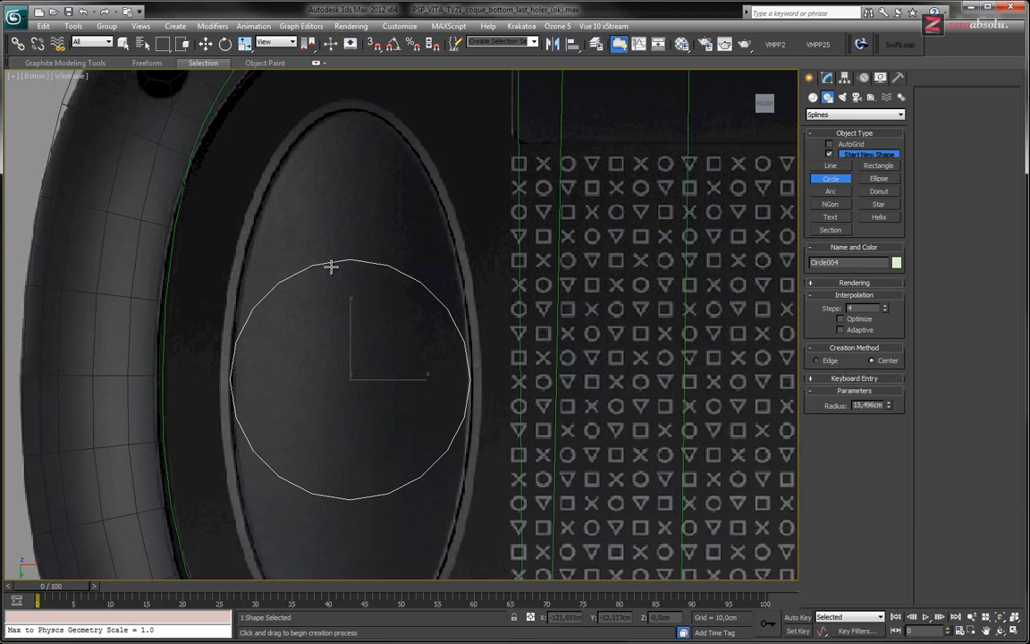
pyautogui.scroll(-5, 346, 213)
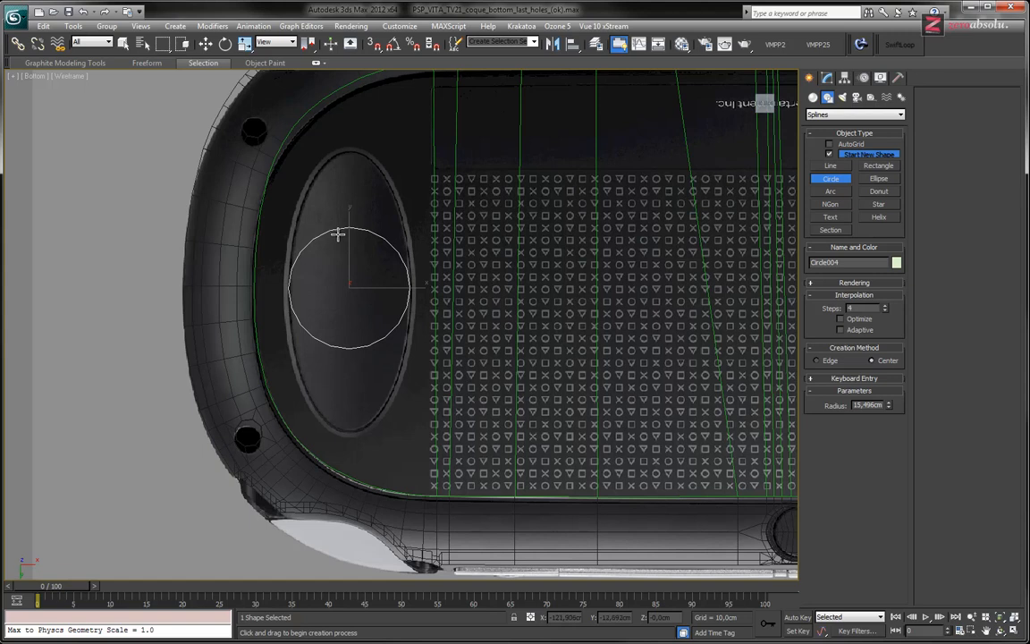
# - Leave circle creation and examine how the circle and oval recess sit relative to the panel's rounded outline
pyautogui.press('w')
pyautogui.moveTo(280, 239); pyautogui.dragTo(285, 293, button='middle')
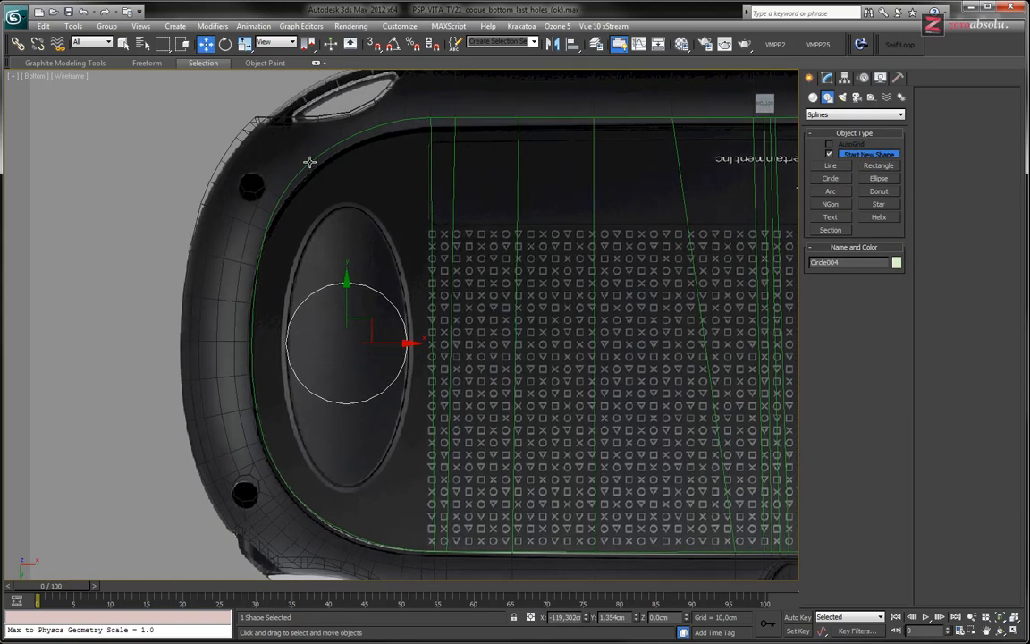
pyautogui.moveTo(310, 162); pyautogui.dragTo(485, 195, button='middle')
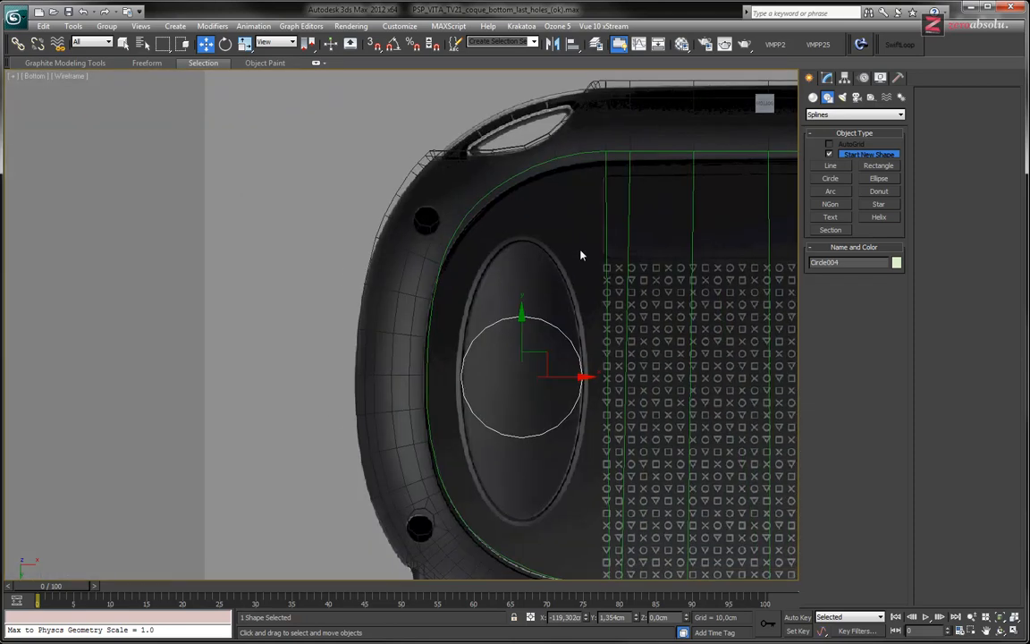
pyautogui.moveTo(580, 256); pyautogui.dragTo(422, 186, button='middle')
pyautogui.moveTo(393, 252); pyautogui.dragTo(375, 297, button='middle')
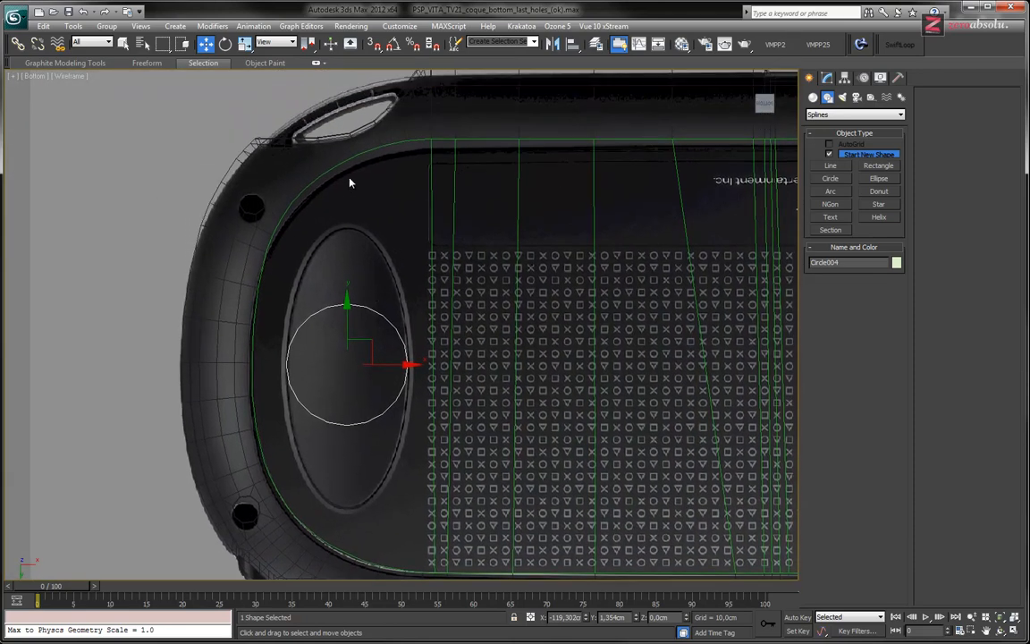
pyautogui.moveTo(563, 181); pyautogui.dragTo(503, 206, button='middle')
pyautogui.moveTo(322, 249); pyautogui.dragTo(288, 366, button='middle')
pyautogui.moveTo(292, 324); pyautogui.dragTo(359, 286, button='middle')
pyautogui.scroll(2, 275, 356)
pyautogui.moveTo(284, 360); pyautogui.dragTo(438, 306, button='middle')
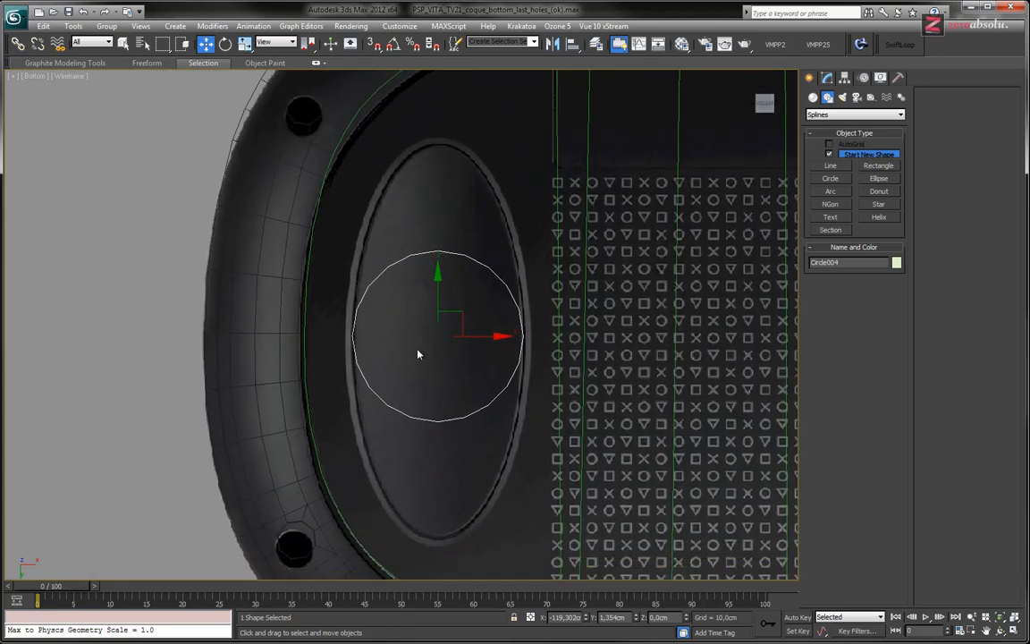
# - Show the backshape panel's vertices and examine their distribution around the oval recess to compare with the circle's segments
pyautogui.click(556, 184)
pyautogui.click(827, 78)
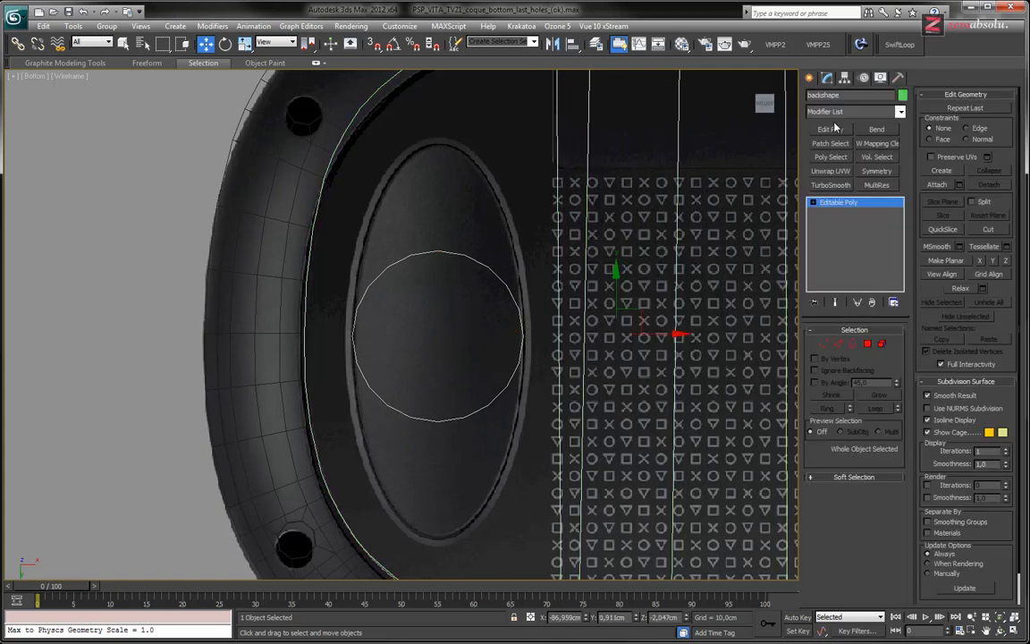
pyautogui.click(813, 202)
pyautogui.click(836, 212)
pyautogui.moveTo(426, 221); pyautogui.dragTo(355, 308, button='middle')
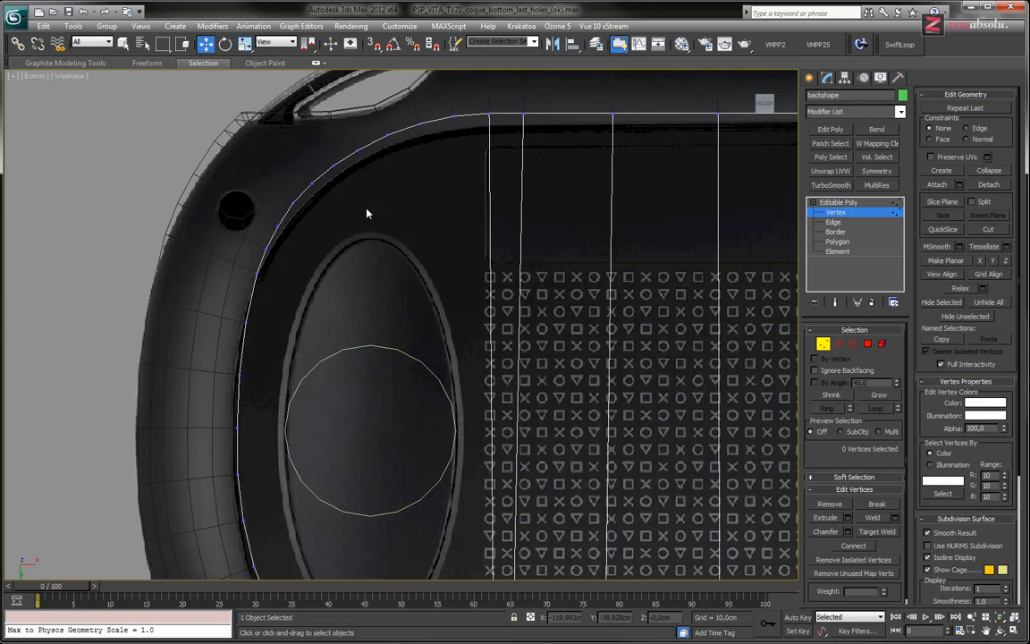
pyautogui.click(357, 156)
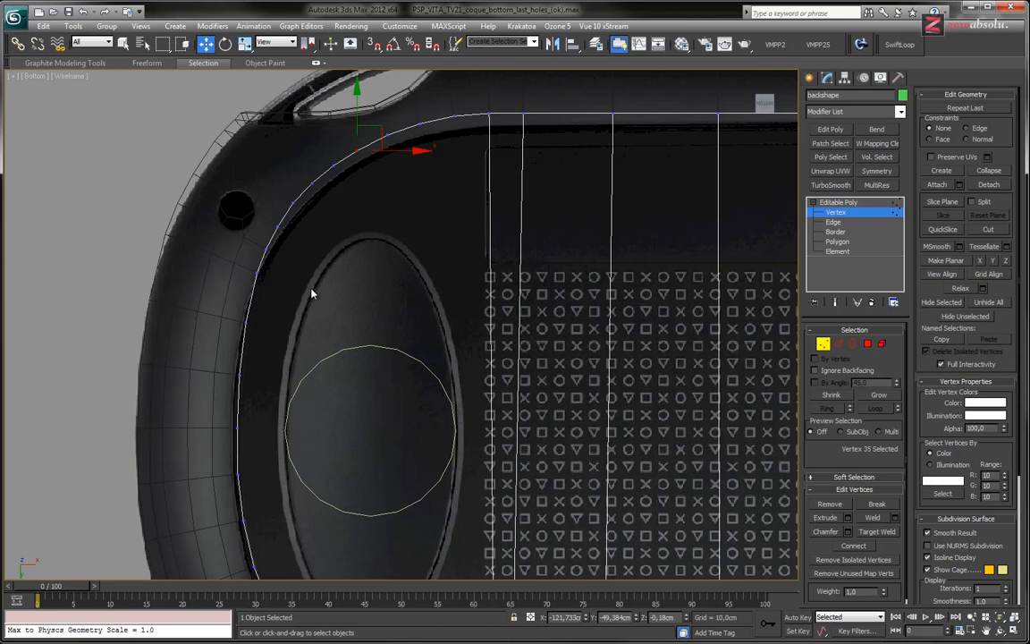
pyautogui.moveTo(276, 426); pyautogui.dragTo(240, 232, button='middle')
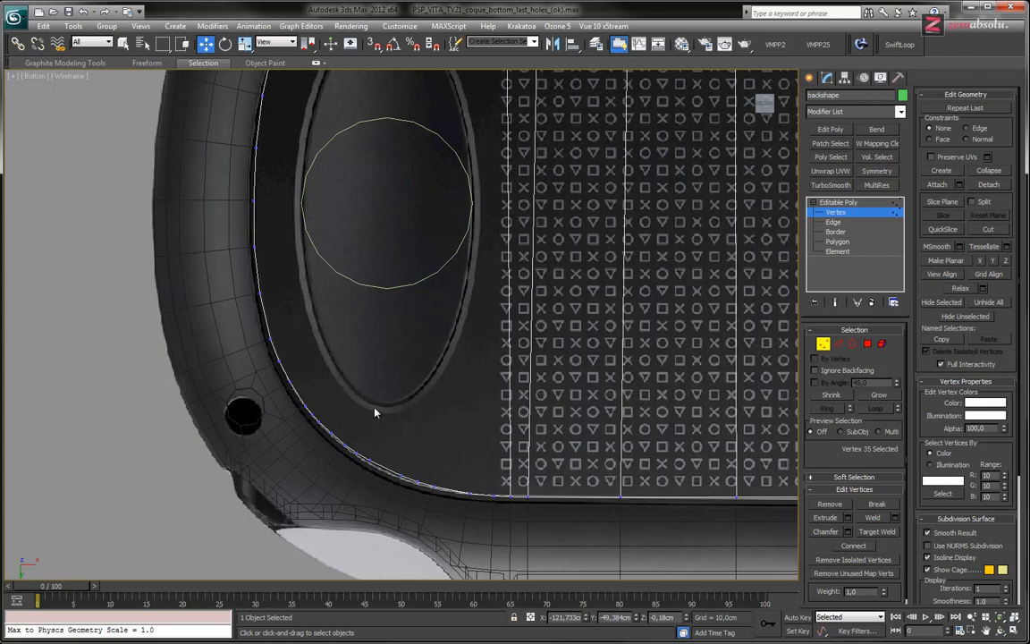
pyautogui.moveTo(394, 184); pyautogui.dragTo(390, 290, button='middle')
pyautogui.moveTo(376, 132); pyautogui.dragTo(383, 183, button='middle')
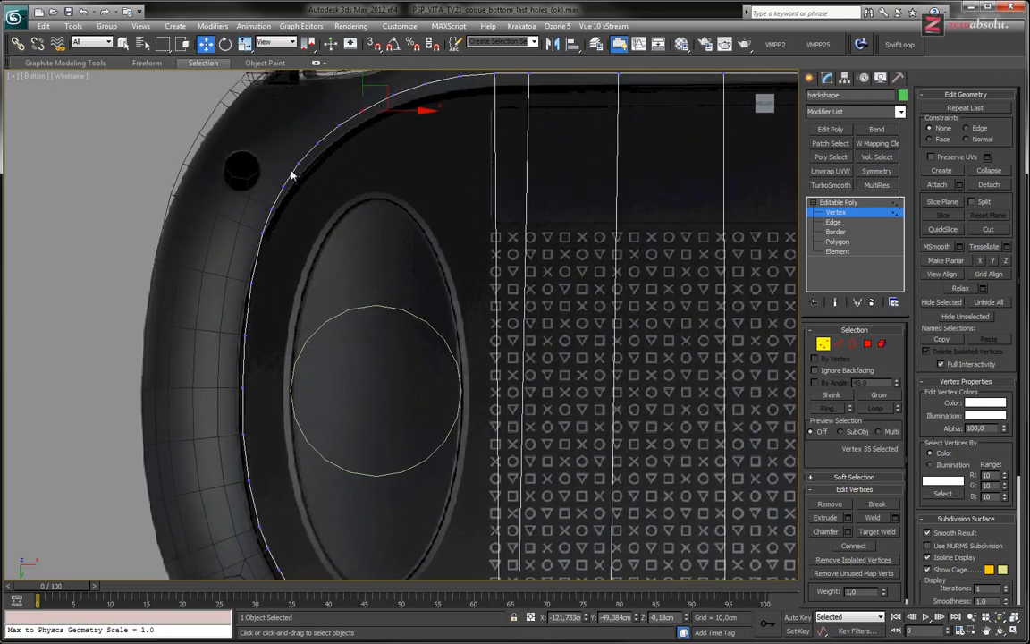
pyautogui.moveTo(394, 230); pyautogui.dragTo(306, 291, button='middle')
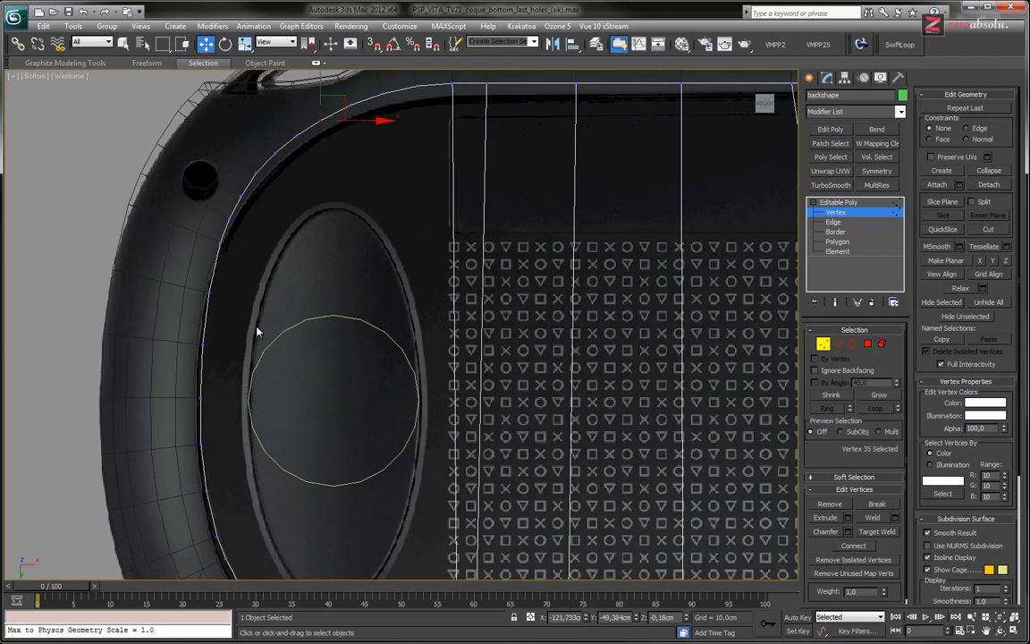
pyautogui.moveTo(365, 355); pyautogui.dragTo(365, 257, button='middle')
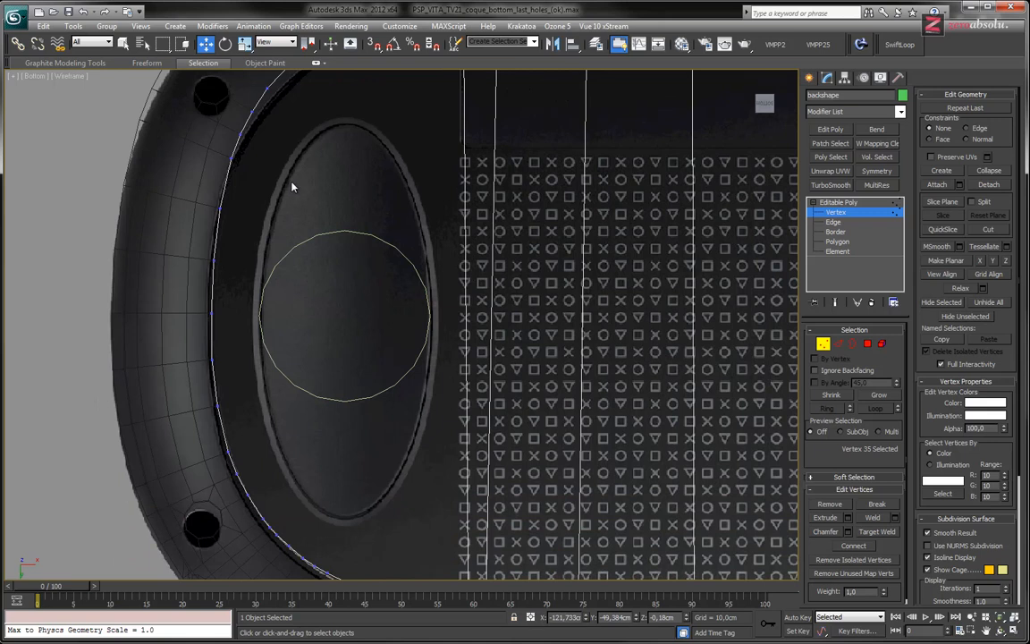
pyautogui.keyDown('alt'); pyautogui.moveTo(292, 186); pyautogui.dragTo(310, 186, button='middle'); pyautogui.keyUp('alt')
pyautogui.press('b')
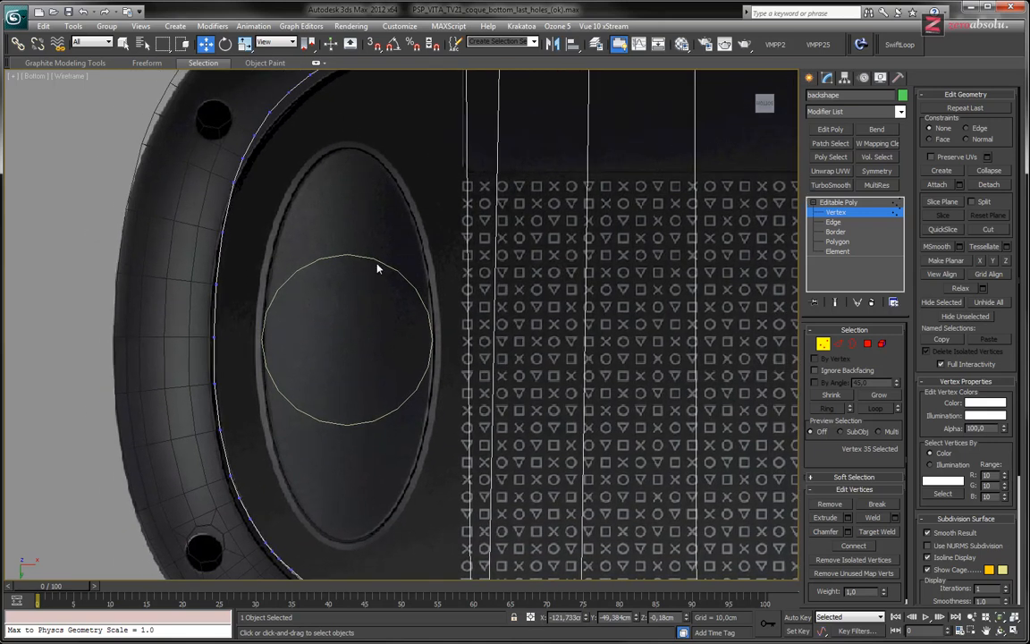
# - Leave the panel's vertex level and set the interpolation steps of the circle in the oval recess to 7
pyautogui.click(854, 201)
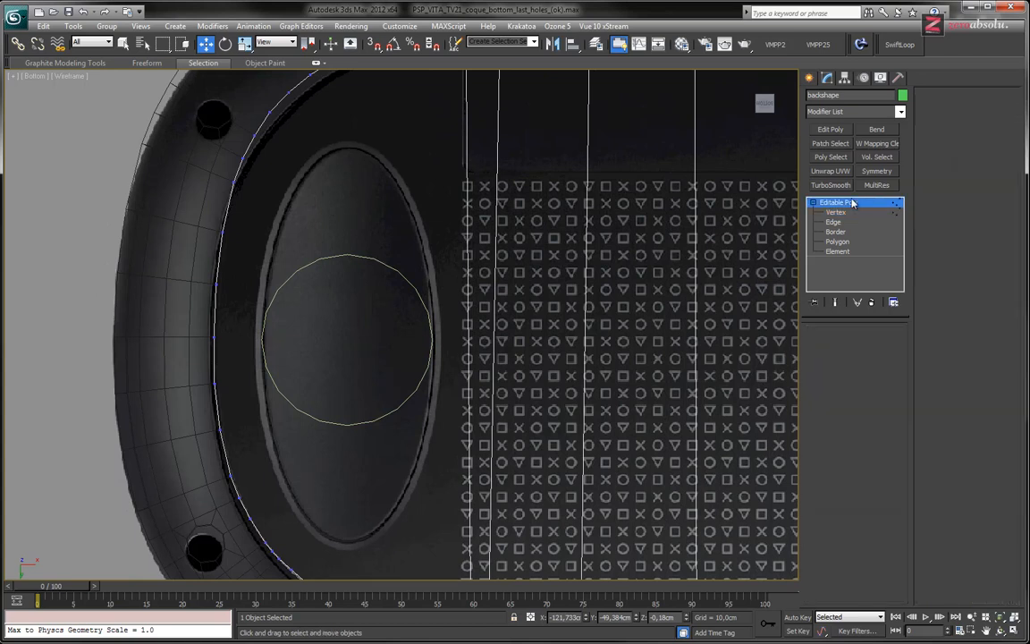
pyautogui.click(370, 256)
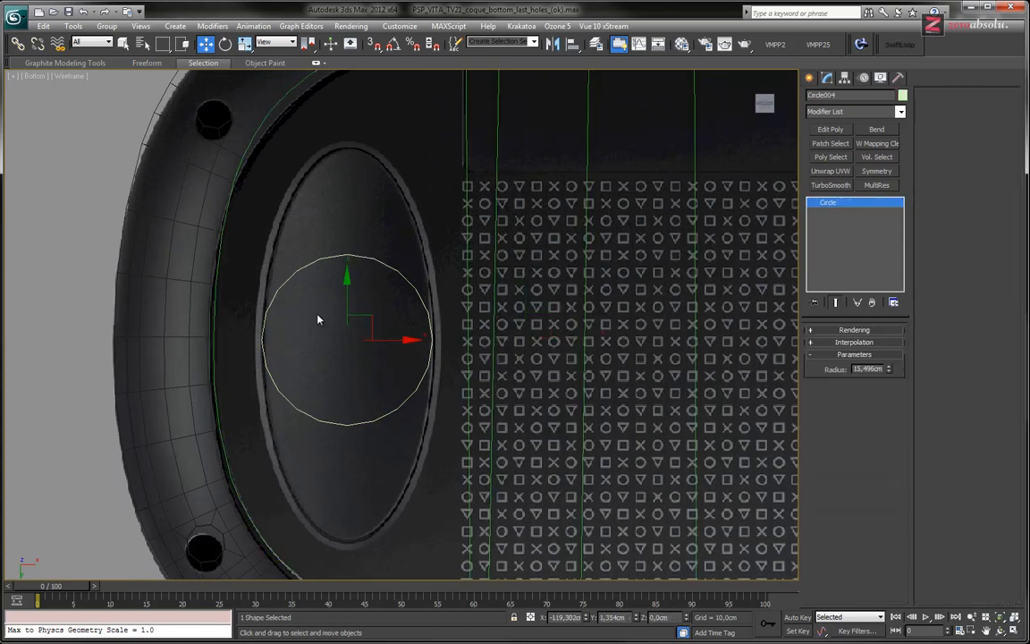
pyautogui.click(854, 343)
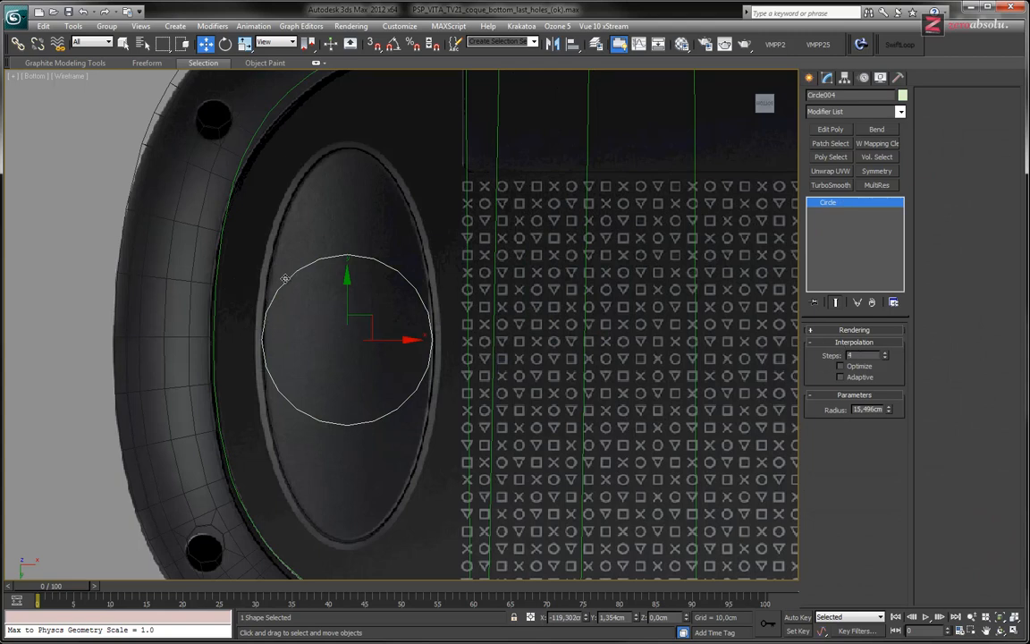
pyautogui.click(887, 353)
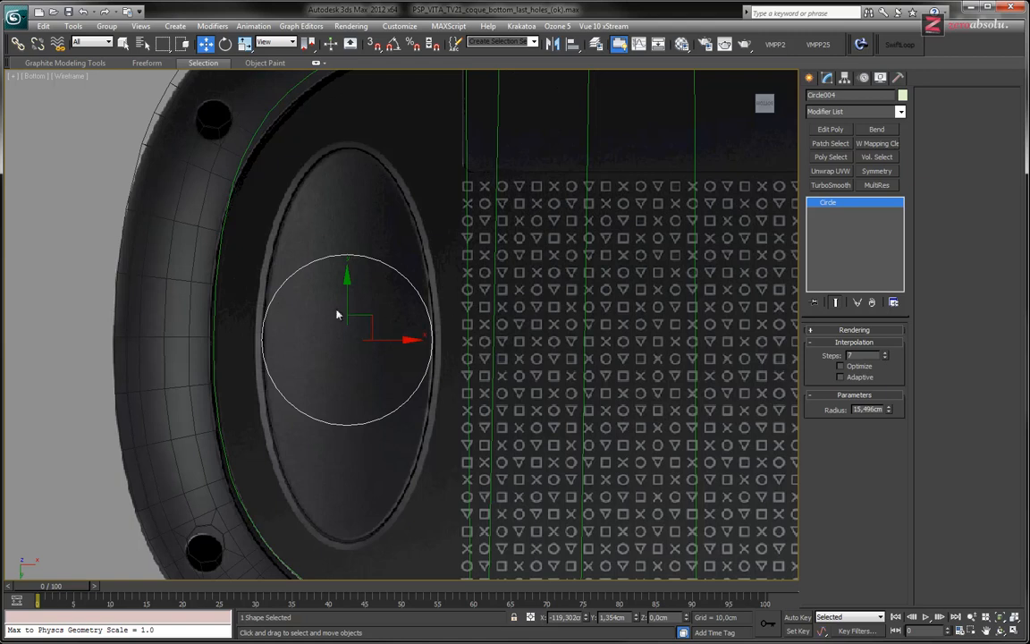
pyautogui.moveTo(336, 313); pyautogui.dragTo(372, 305, button='middle')
pyautogui.scroll(5, 358, 291)
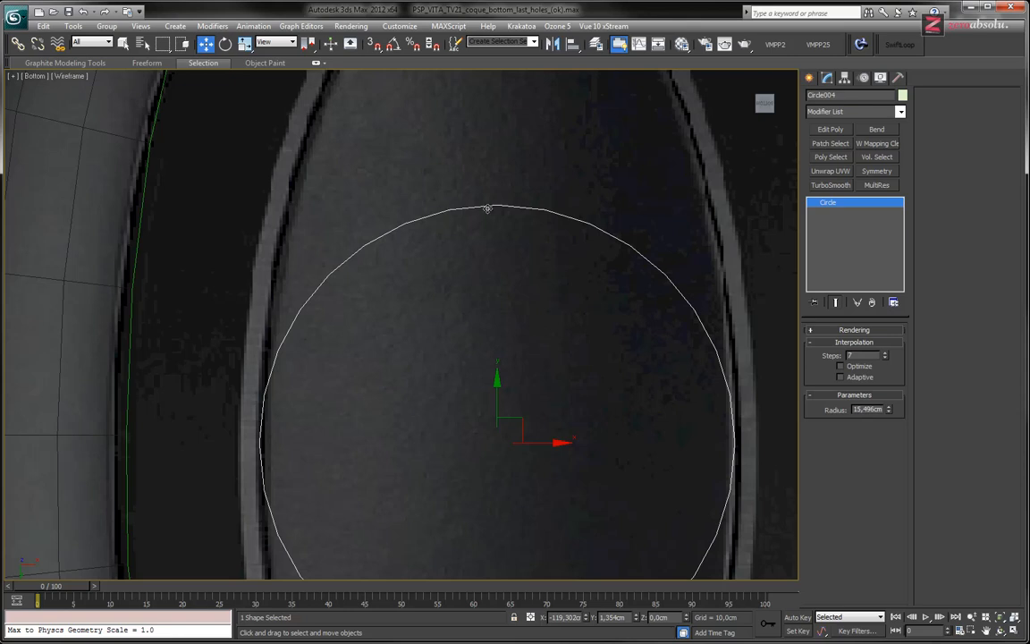
pyautogui.scroll(-3, 485, 323)
pyautogui.scroll(-2, 357, 225)
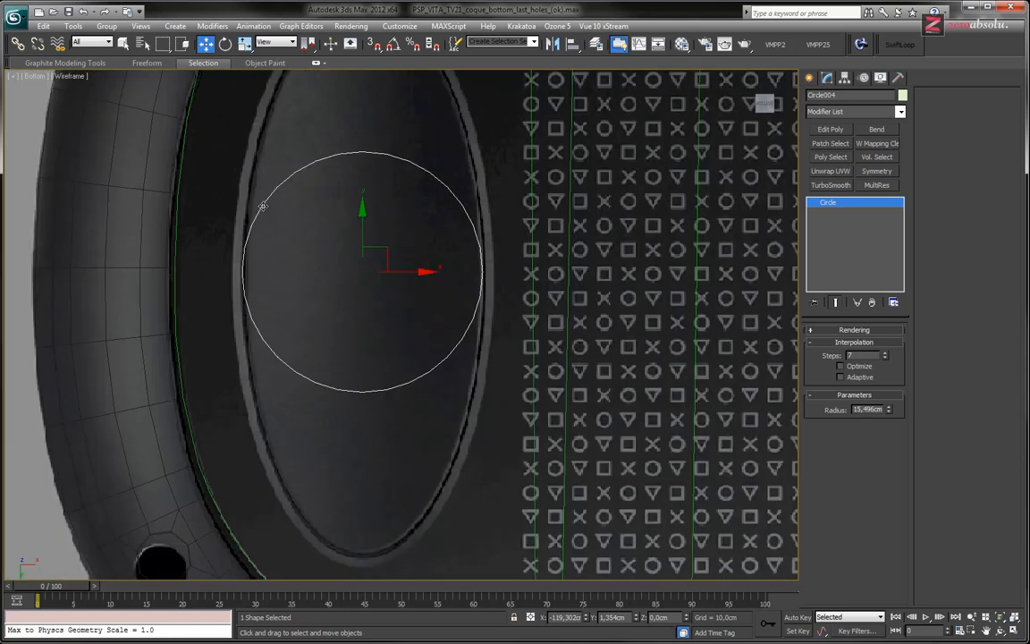
pyautogui.moveTo(402, 293); pyautogui.dragTo(463, 298, button='middle')
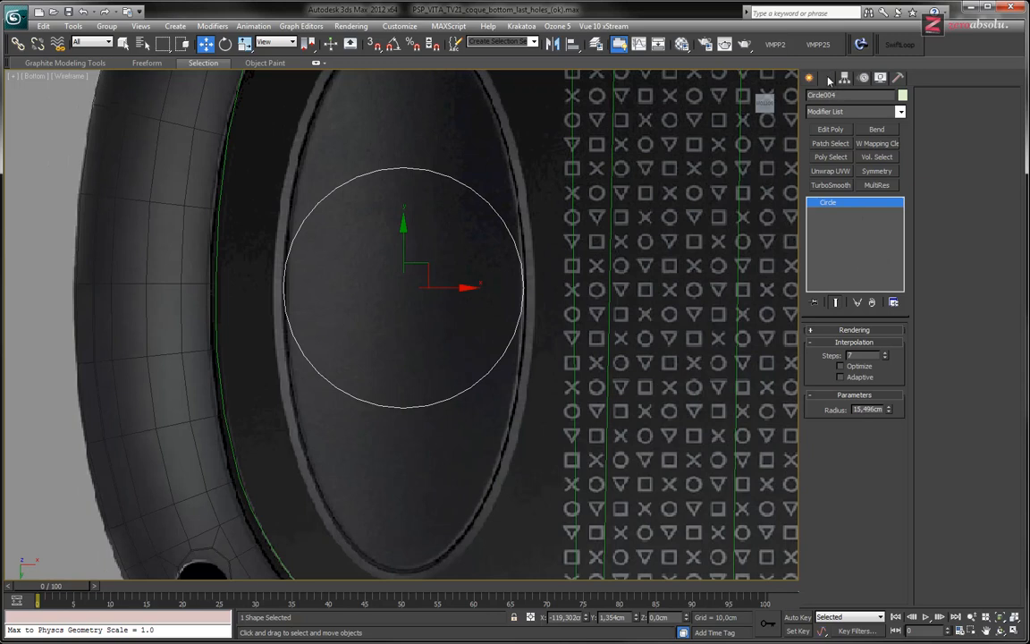
pyautogui.moveTo(393, 234); pyautogui.dragTo(367, 310, button='middle')
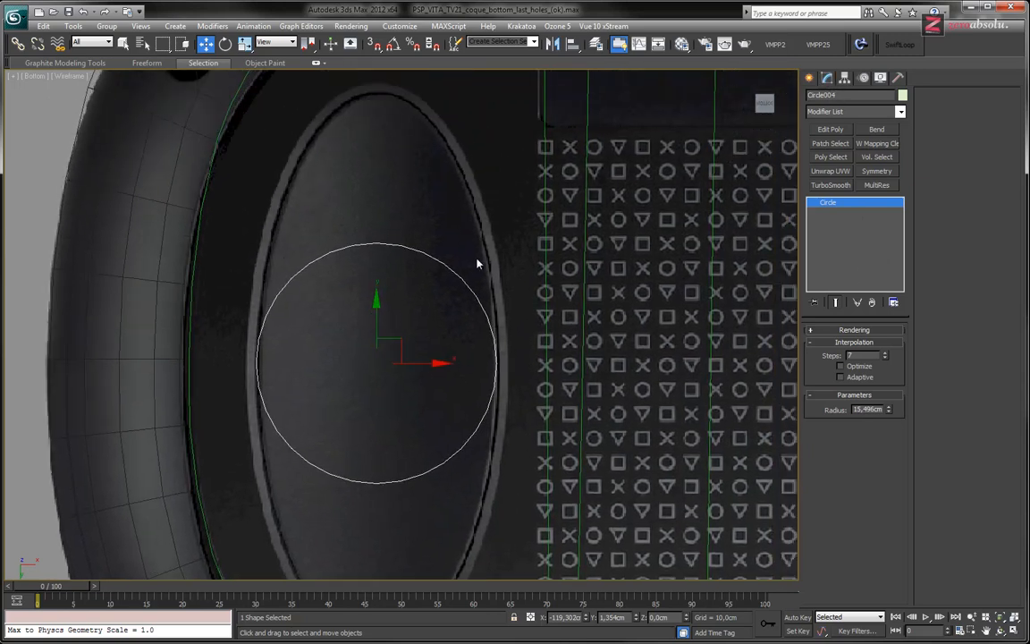
# - Select the backshape panel at polygon level and briefly check its faces in shaded display before returning to wireframe
pyautogui.click(546, 264)
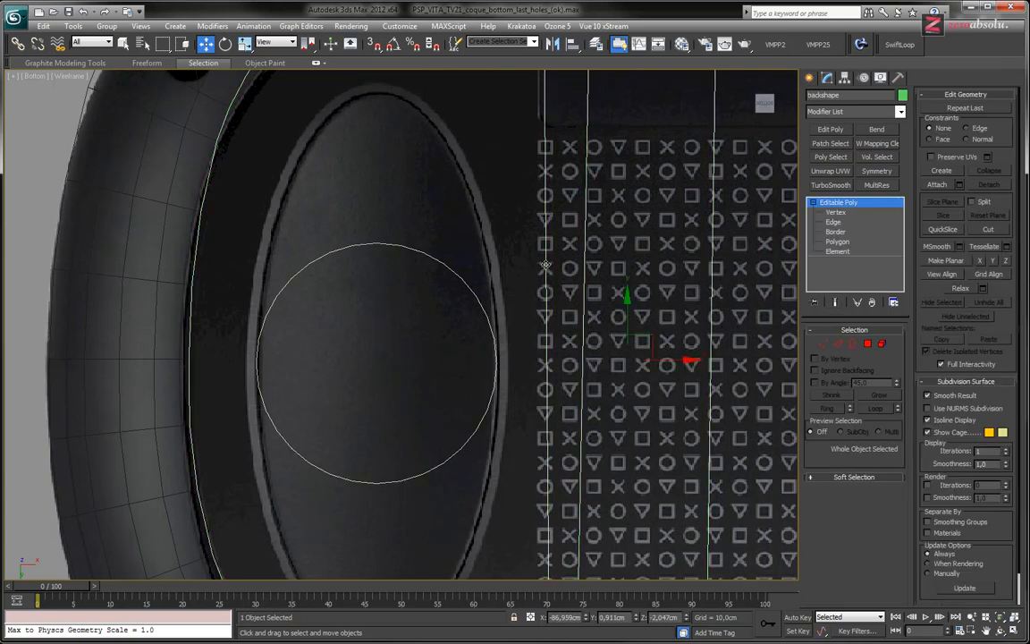
pyautogui.moveTo(500, 260); pyautogui.dragTo(528, 226, button='middle')
pyautogui.click(838, 241)
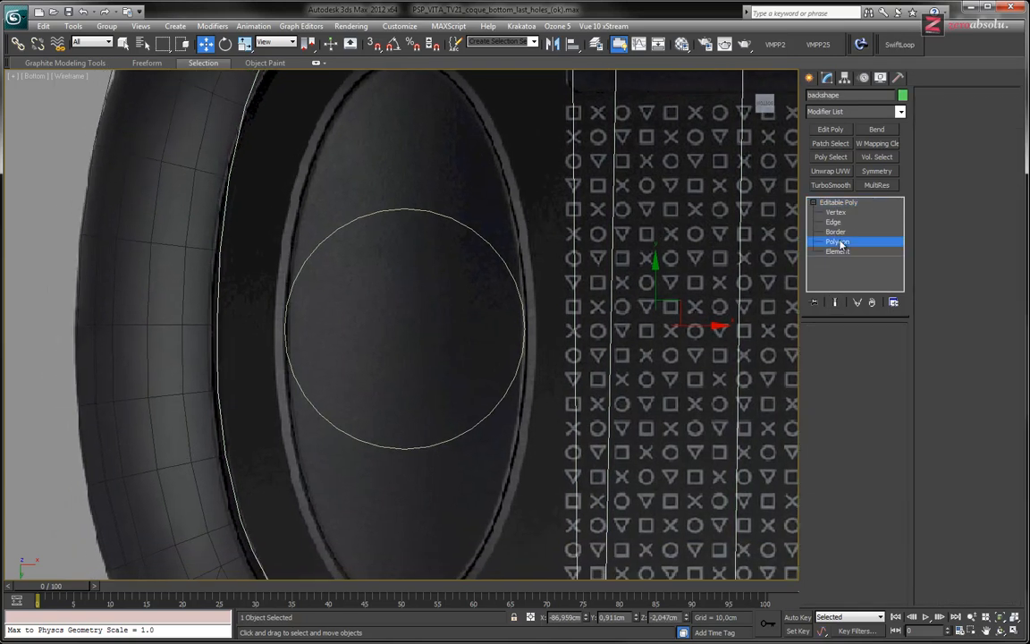
pyautogui.press('F3')
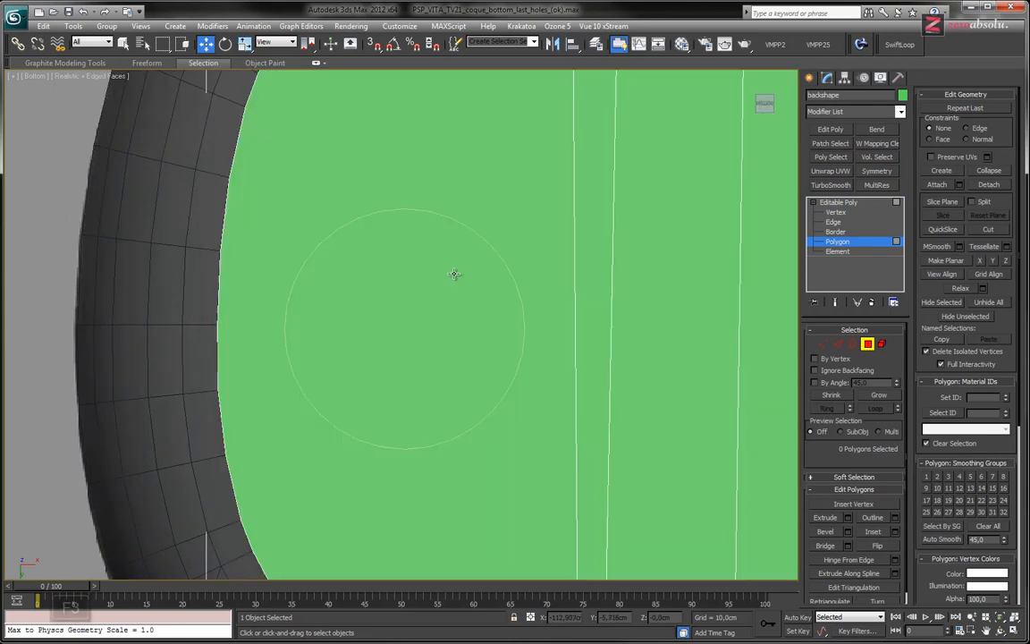
pyautogui.press('F3')
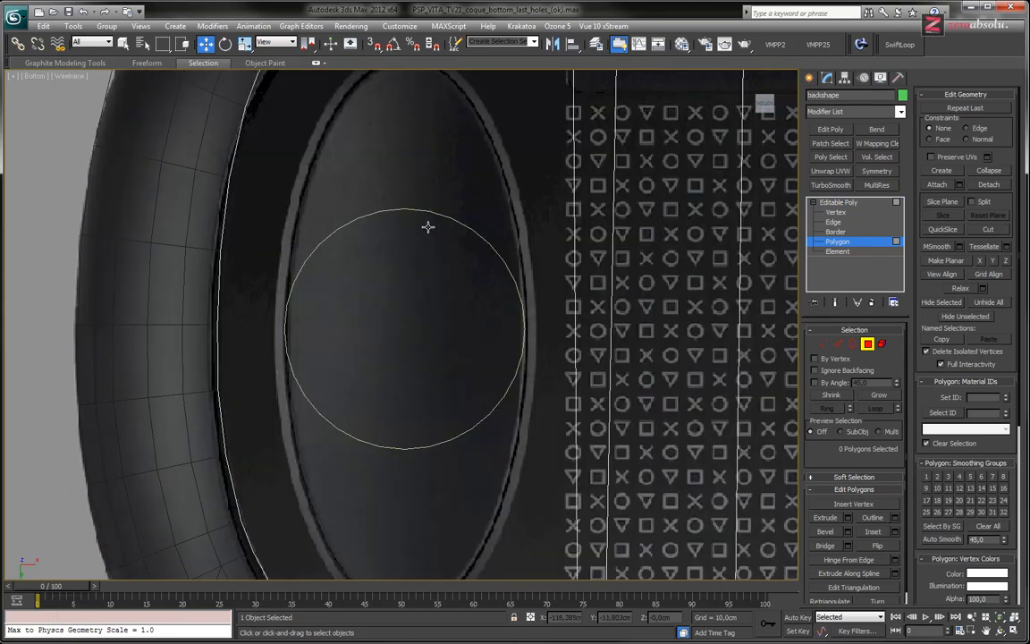
# - Leave the backshape panel's polygon level and change the object color of the circle in the oval recess to dark pink
pyautogui.rightClick(389, 235)
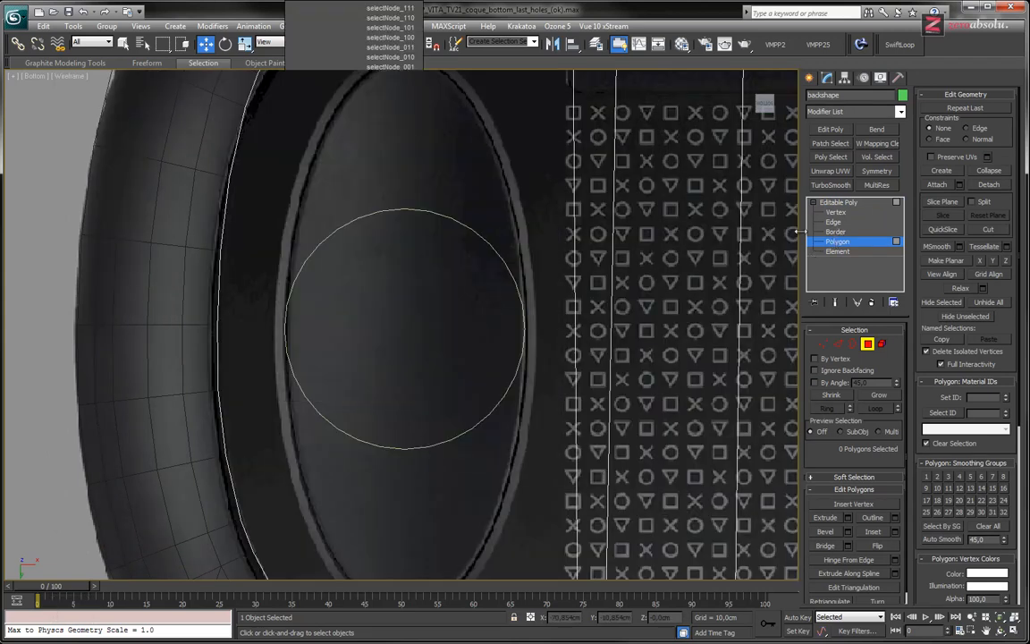
pyautogui.press('F3')
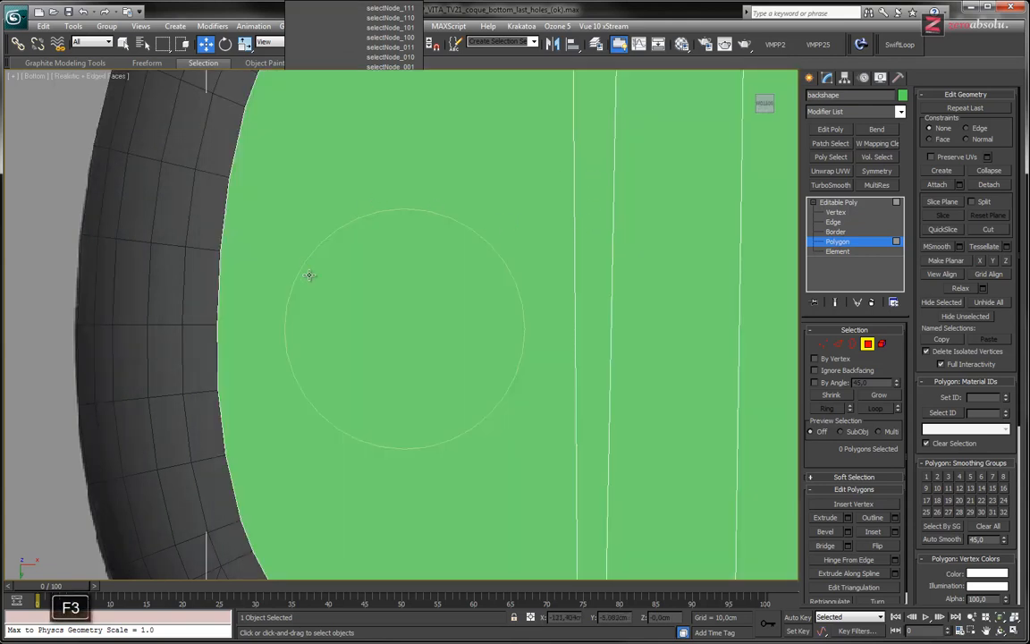
pyautogui.click(838, 242)
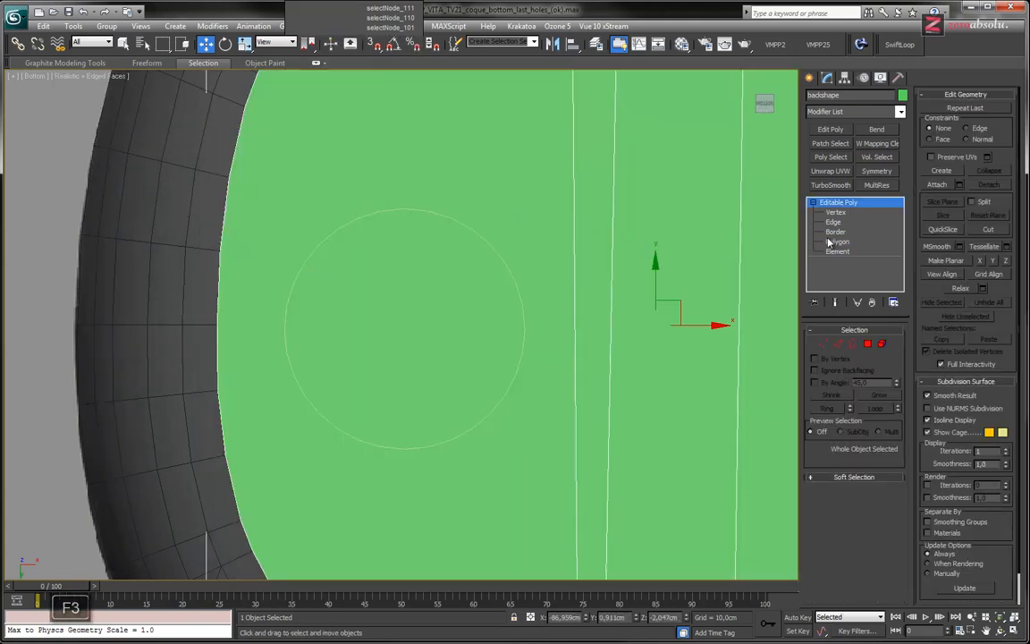
pyautogui.press('F3')
pyautogui.click(480, 239)
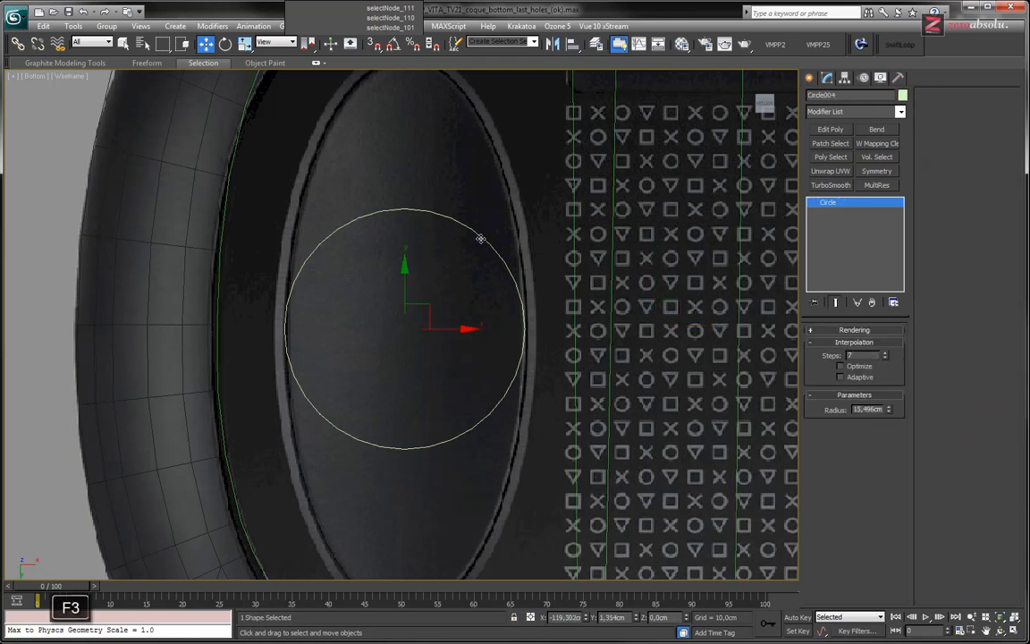
pyautogui.click(902, 95)
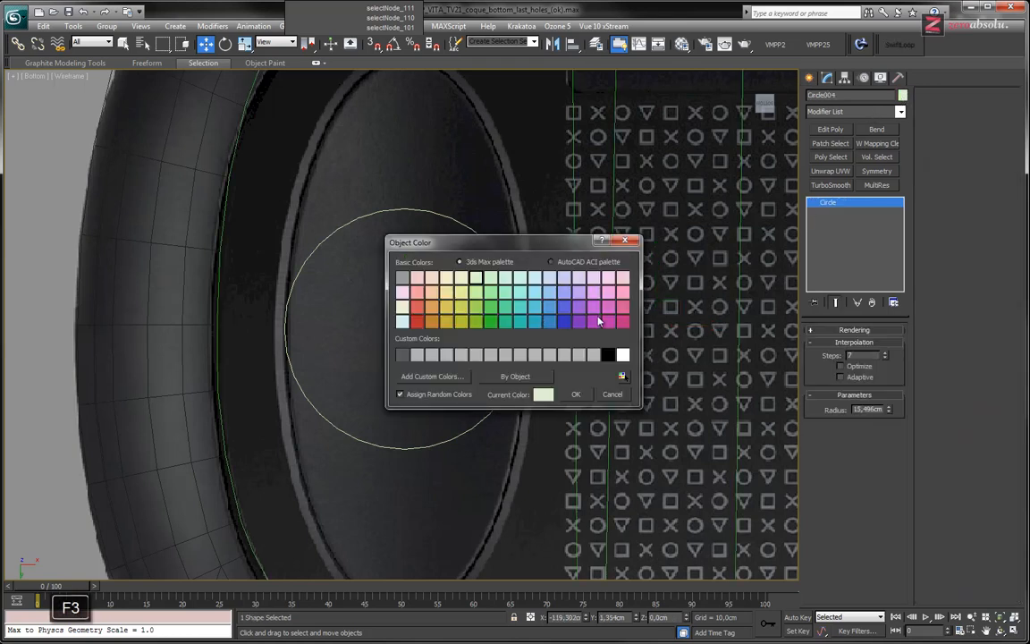
pyautogui.click(599, 320)
pyautogui.click(577, 394)
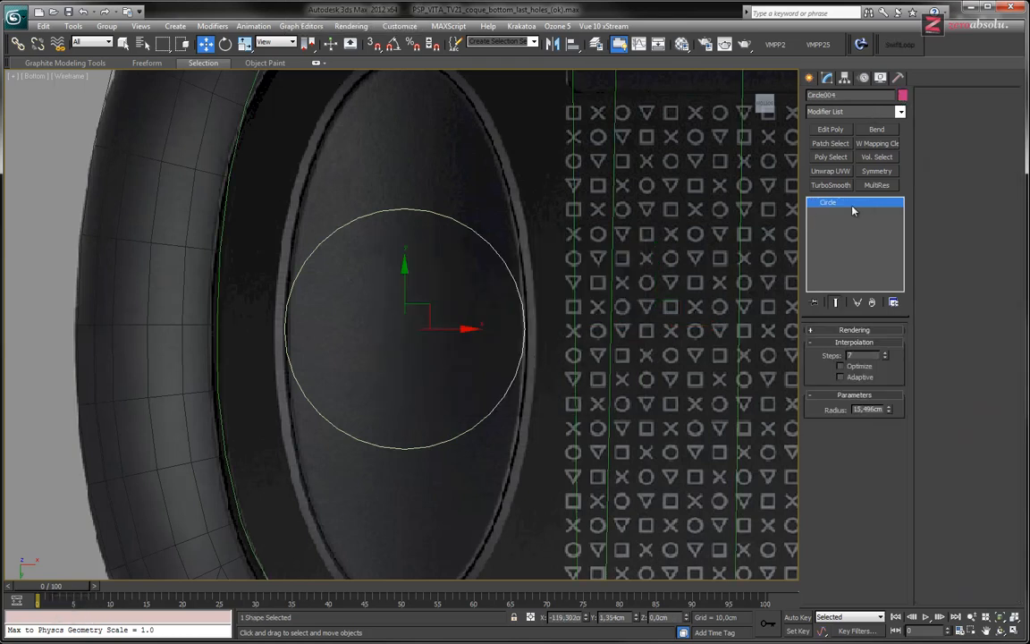
# - Show the backshape panel at polygon level in shaded display and examine how the recolored circle sits on its end face
pyautogui.click(591, 237)
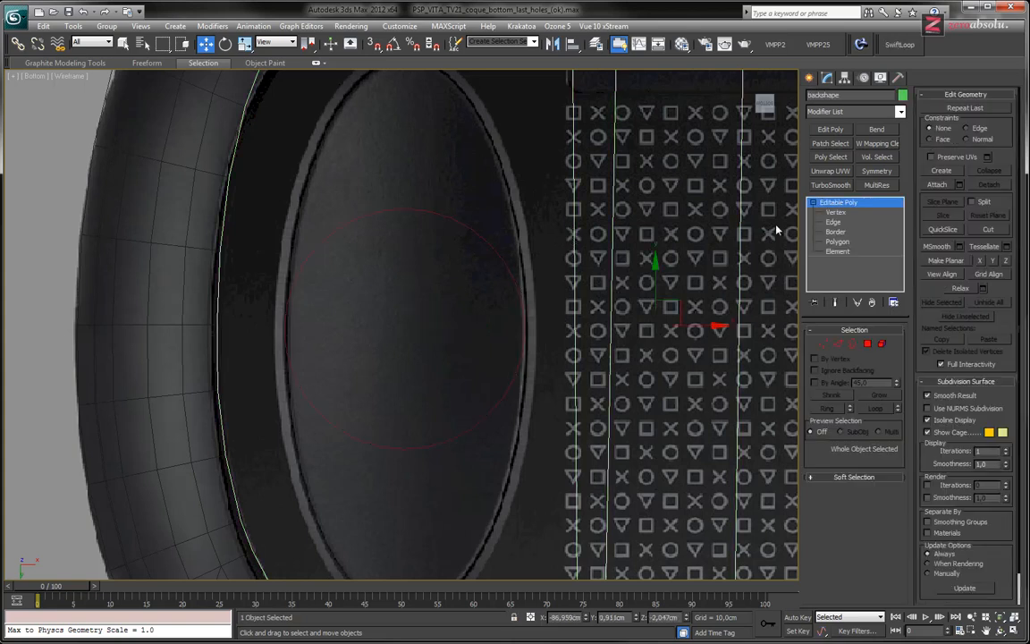
pyautogui.click(838, 242)
pyautogui.press('F3')
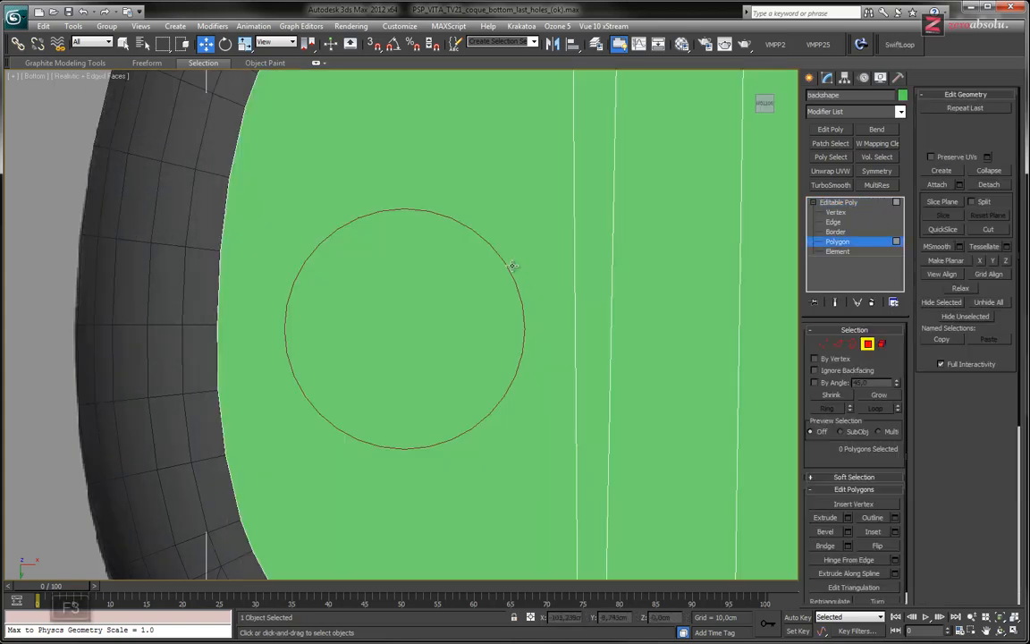
pyautogui.scroll(-4, 497, 268)
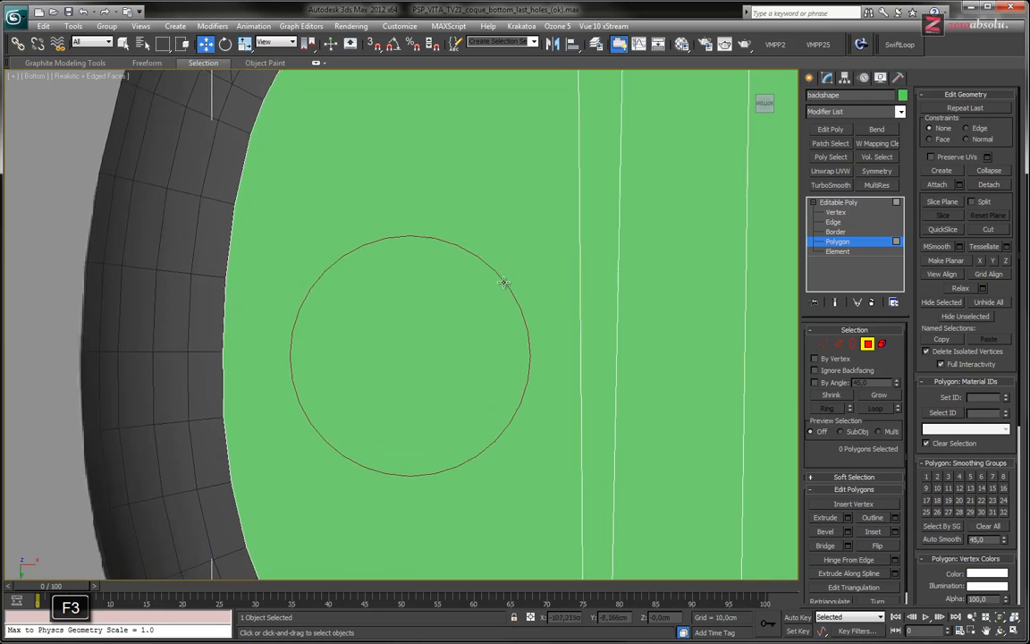
pyautogui.moveTo(502, 279); pyautogui.dragTo(419, 276, button='middle')
pyautogui.scroll(3, 368, 287)
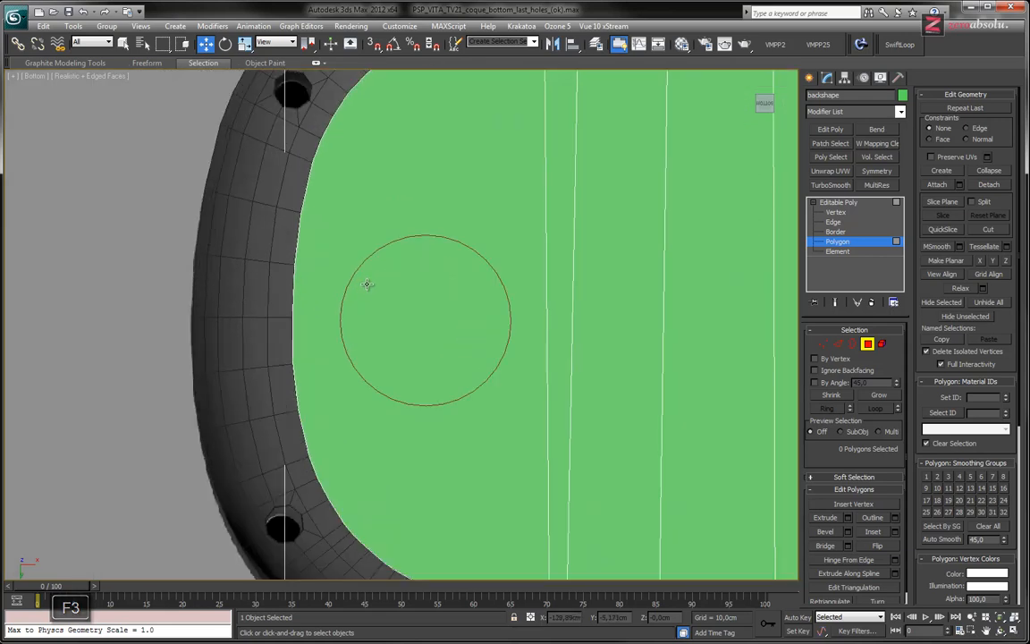
pyautogui.click(843, 204)
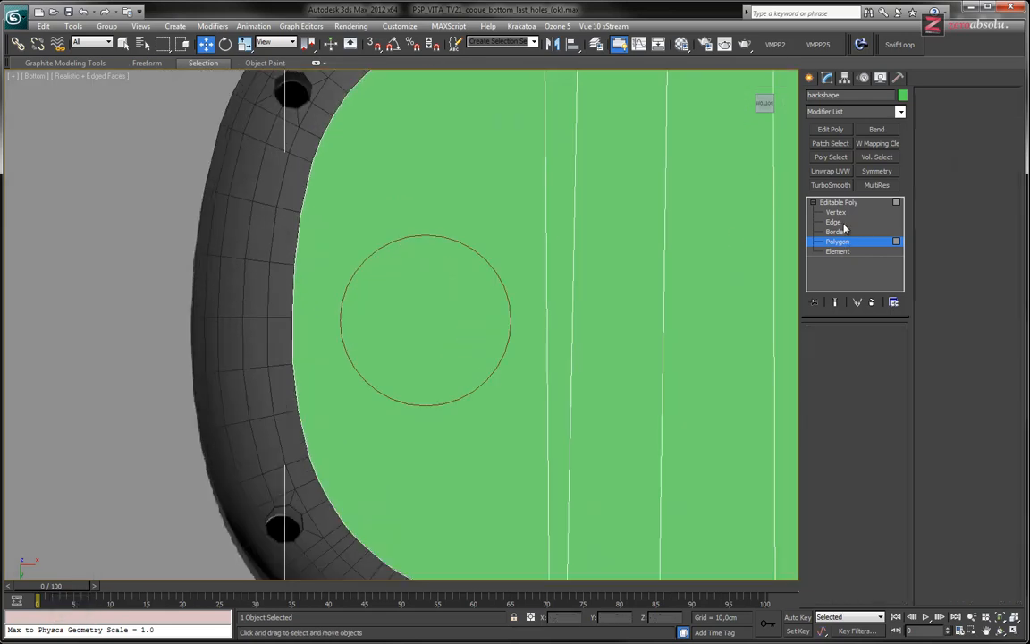
pyautogui.click(837, 242)
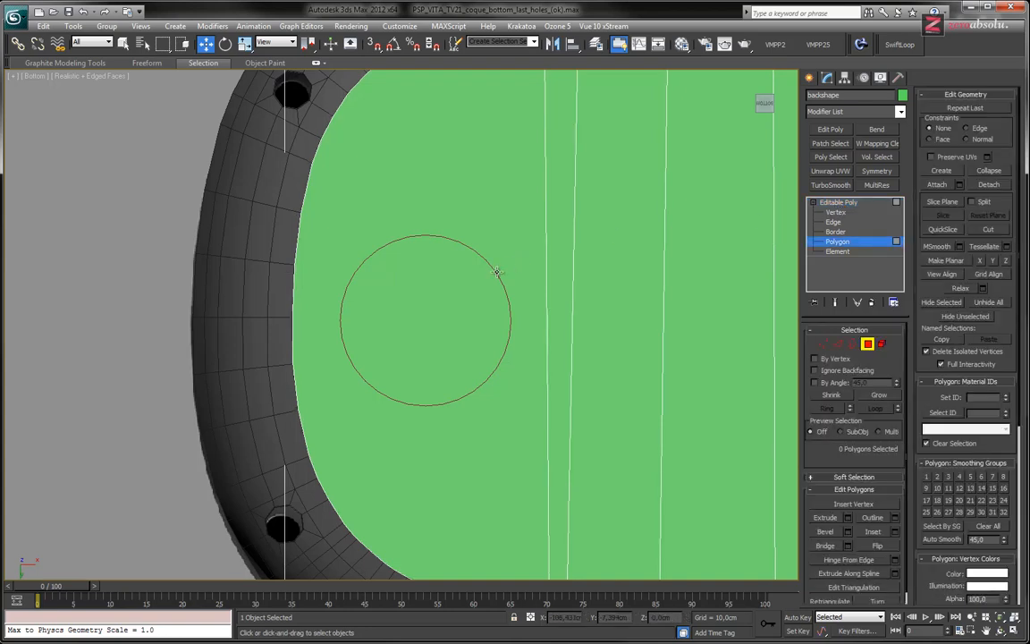
pyautogui.click(841, 202)
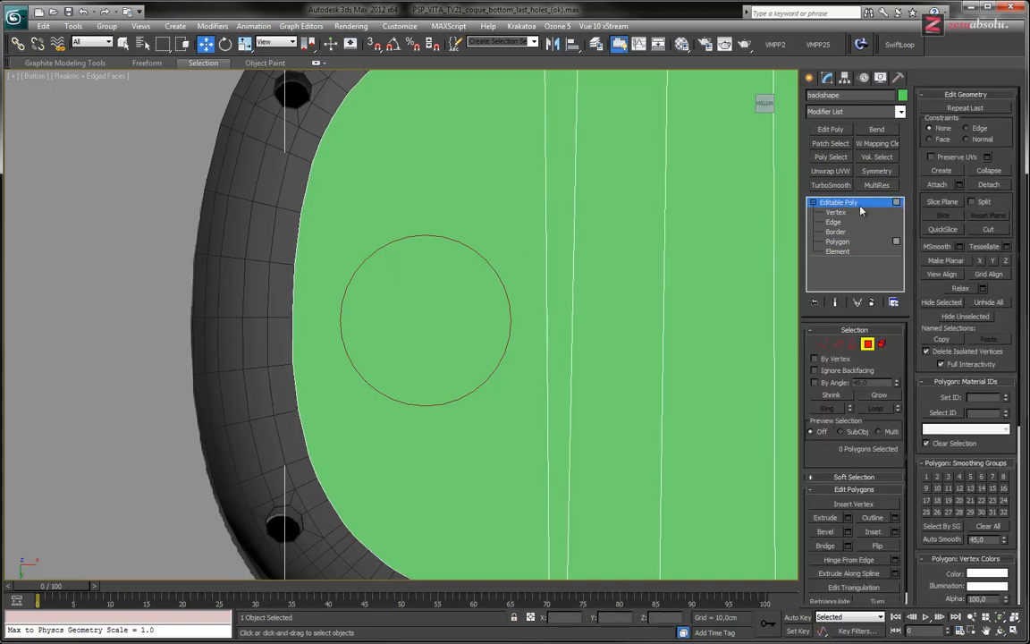
# - Select the circle in the oval recess, return to wireframe display, and reset its Y position to 0 cm
pyautogui.click(487, 263)
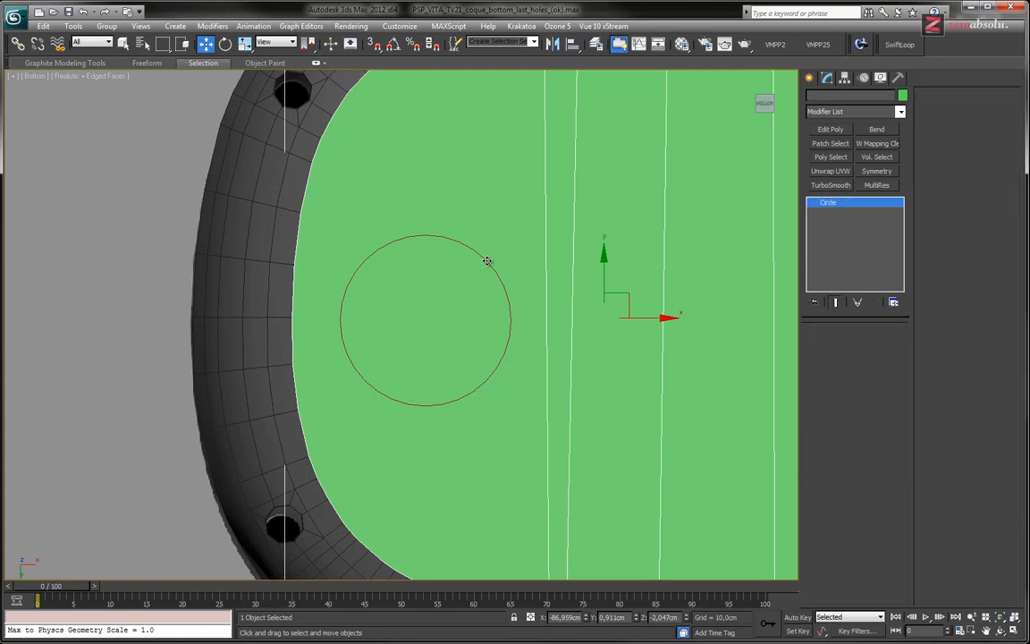
pyautogui.press('F3')
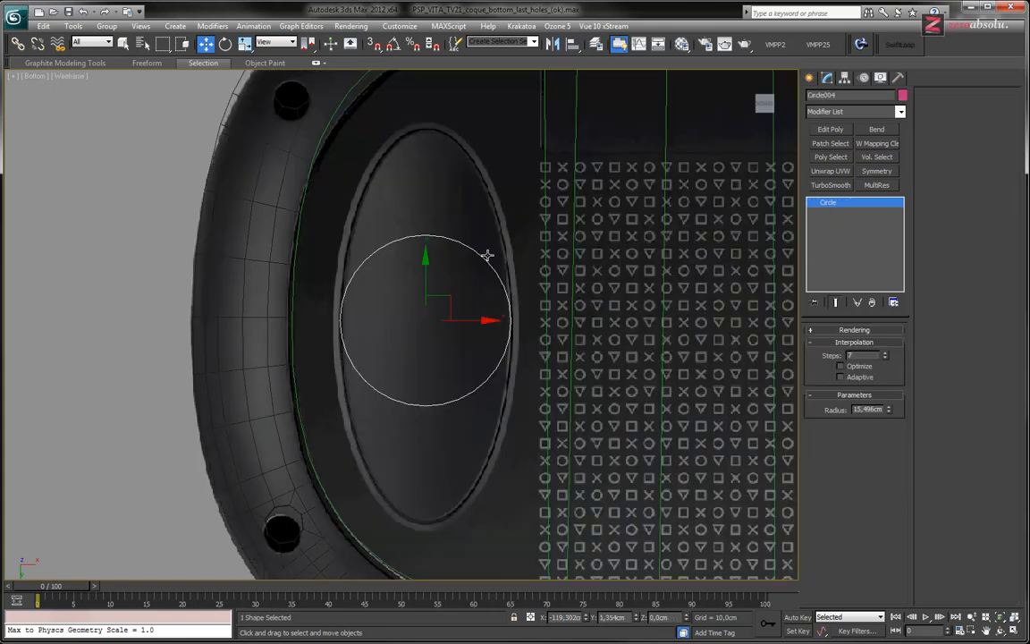
pyautogui.moveTo(451, 269); pyautogui.dragTo(453, 275, button='middle')
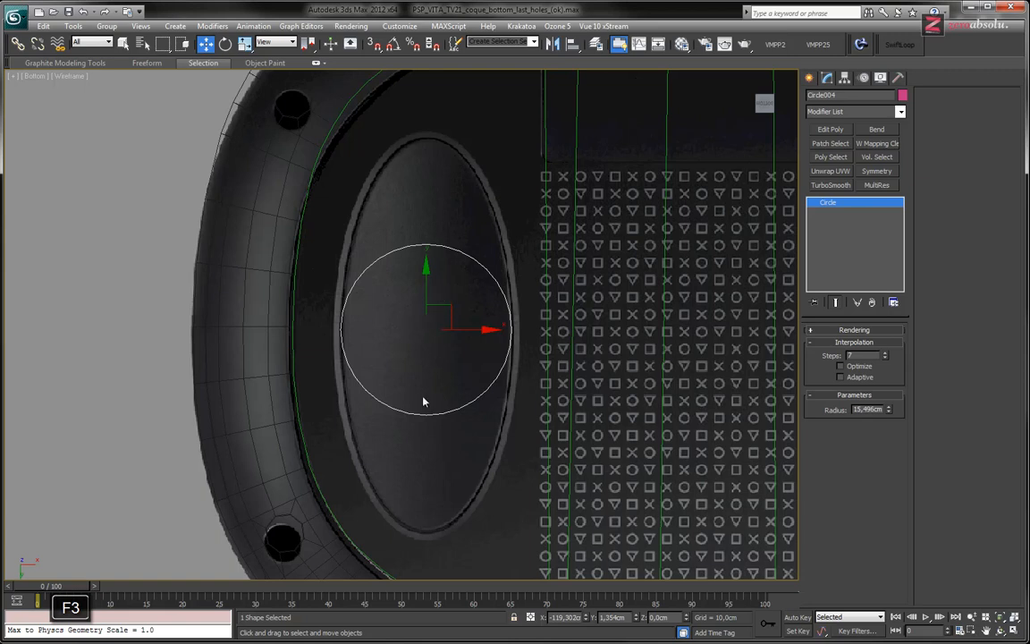
pyautogui.rightClick(637, 619)
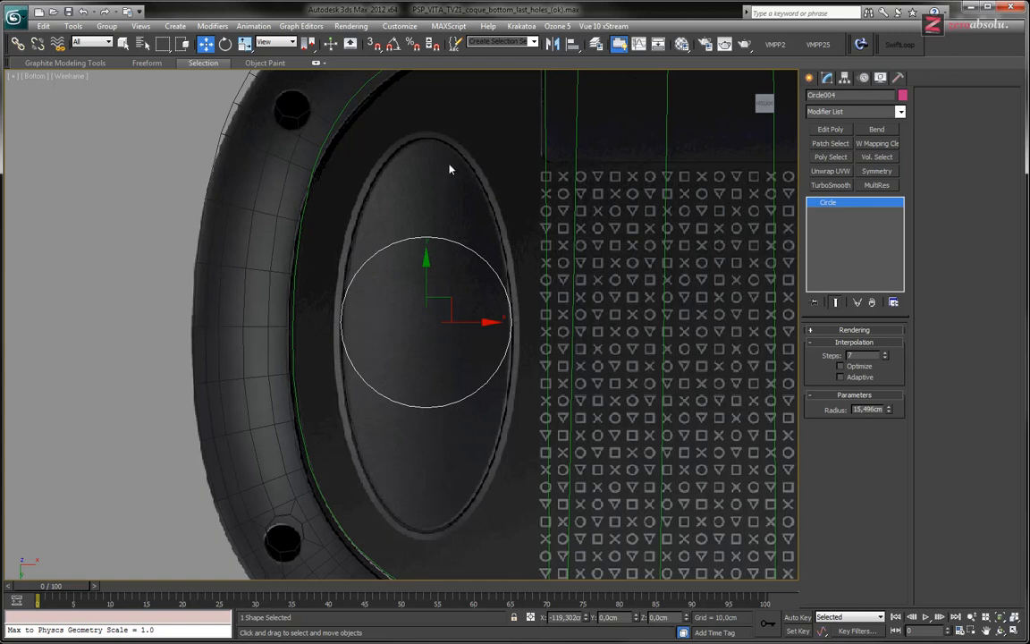
# - Center the circle vertically on the oval recess and scale it along Y to about 230% so it follows the recess outline
pyautogui.moveTo(426, 284); pyautogui.dragTo(426, 297)
pyautogui.press('e')
pyautogui.press('r')
pyautogui.moveTo(427, 260); pyautogui.dragTo(430, 202)
pyautogui.press('w')
pyautogui.moveTo(426, 272); pyautogui.dragTo(426, 281)
pyautogui.press('e')
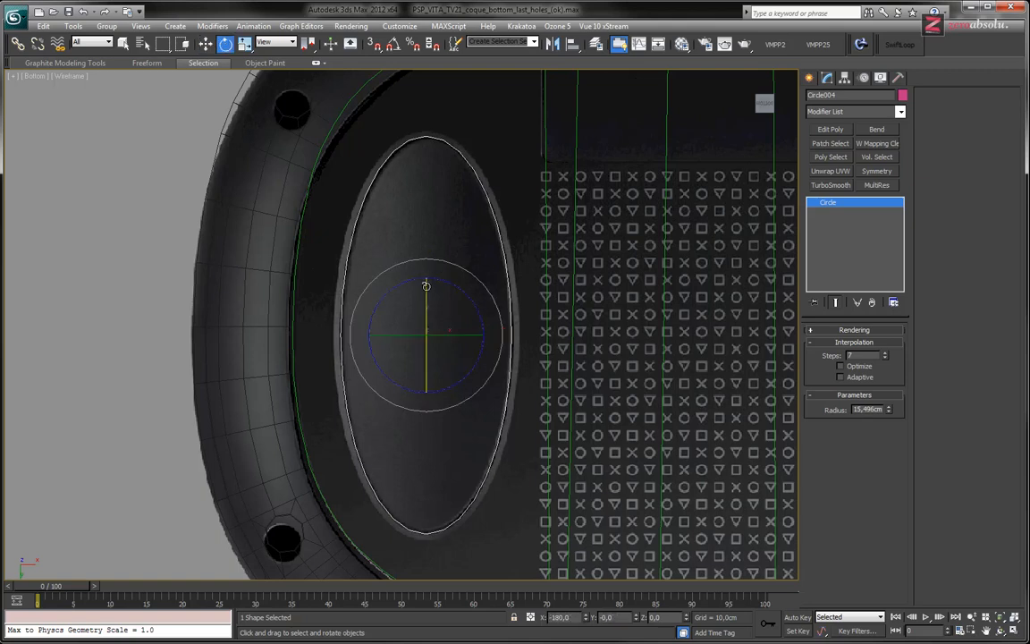
pyautogui.scroll(1, 427, 284)
pyautogui.press('r')
pyautogui.moveTo(402, 260); pyautogui.dragTo(403, 261)
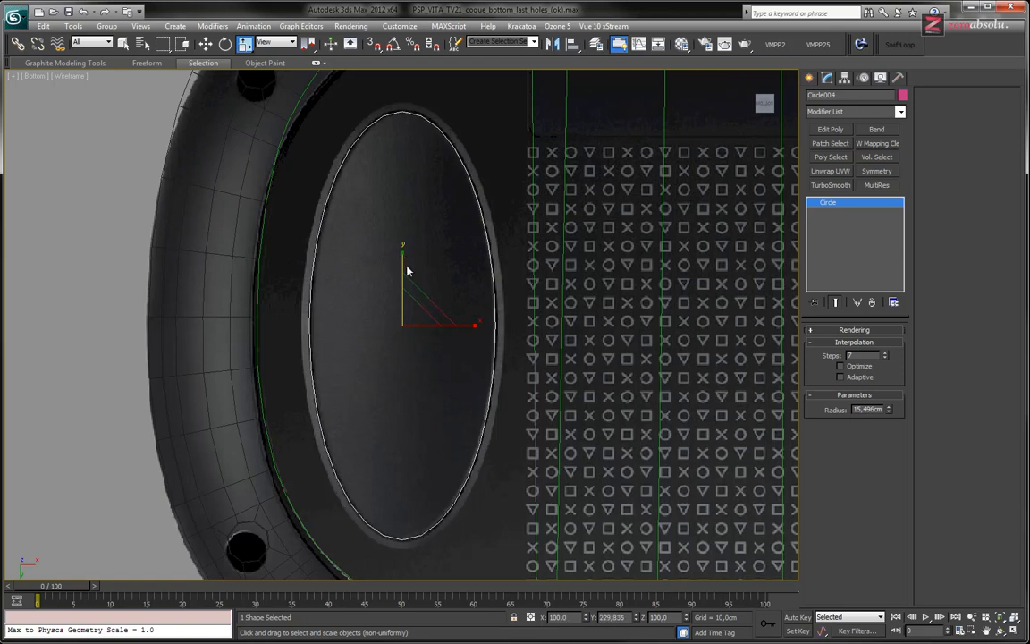
pyautogui.scroll(3, 411, 300)
pyautogui.scroll(-3, 410, 303)
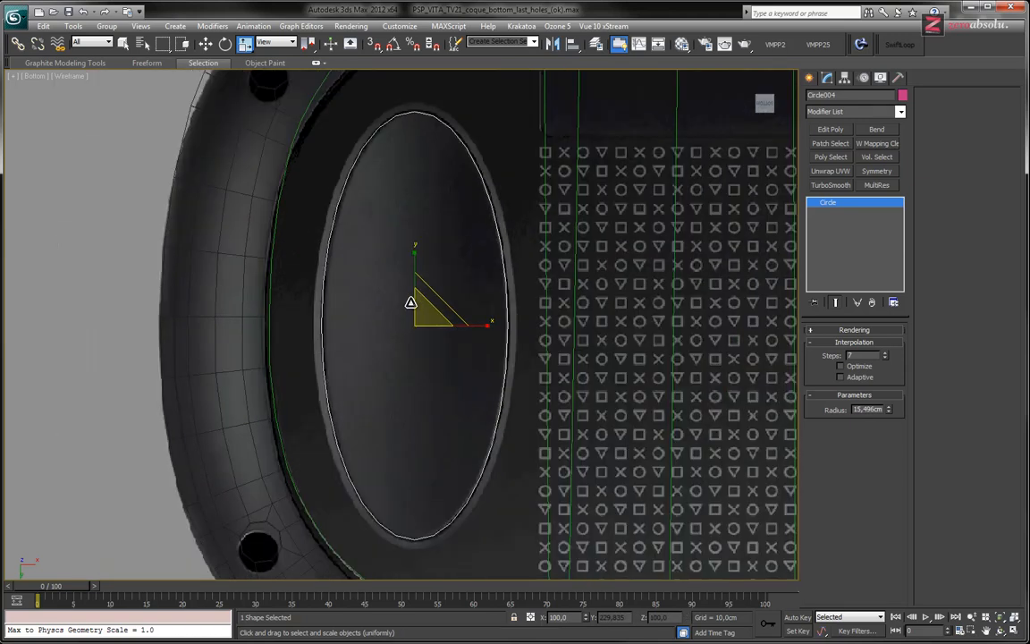
# - Select the backshape panel and examine its polygons and outline vertices around the oval recess at polygon and vertex level
pyautogui.click(545, 174)
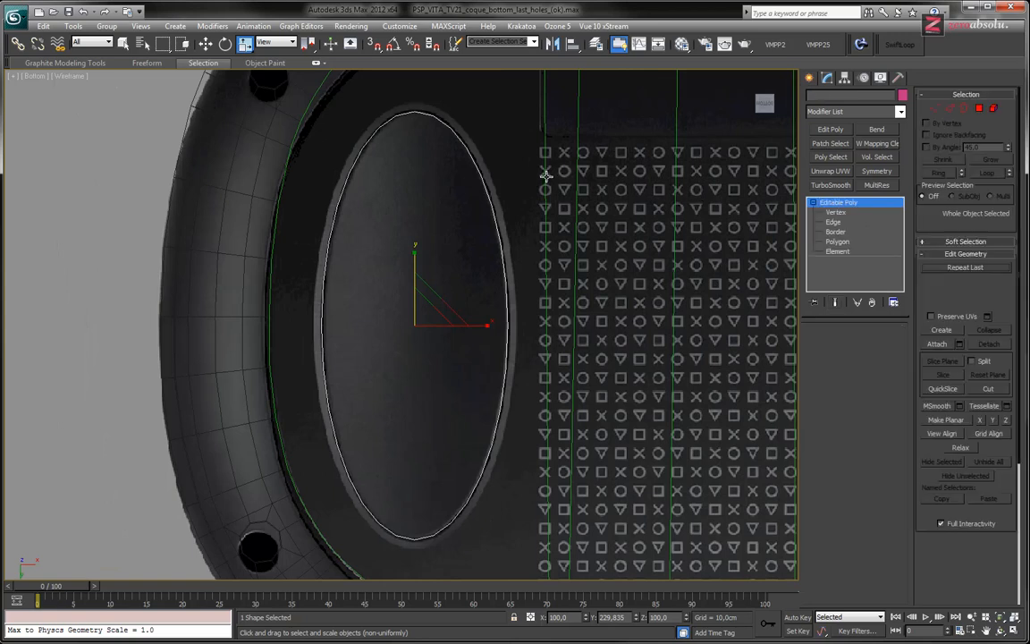
pyautogui.moveTo(546, 175); pyautogui.dragTo(478, 300, button='middle')
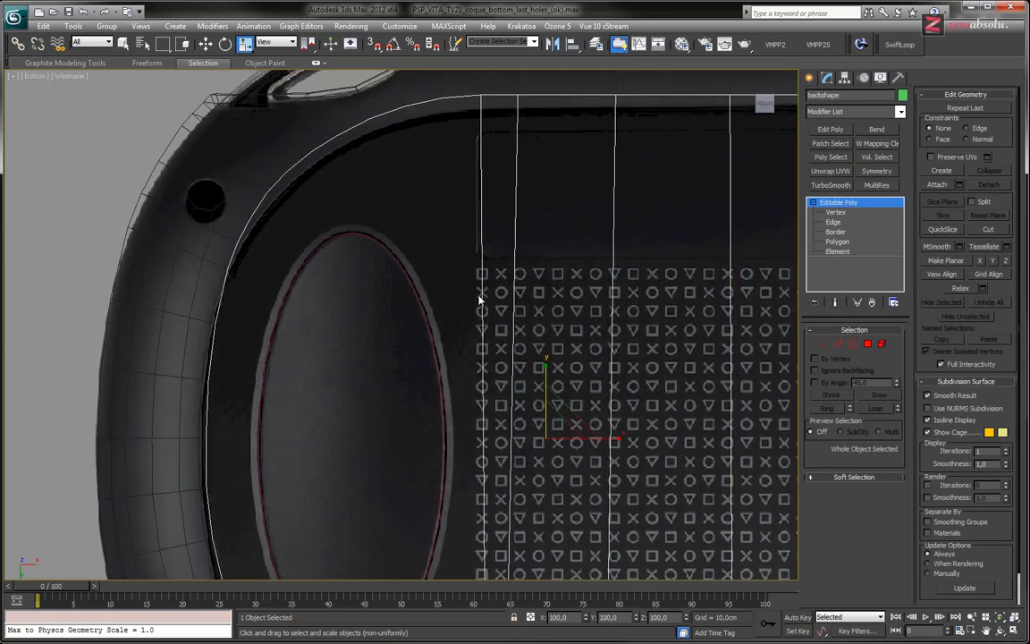
pyautogui.click(859, 241)
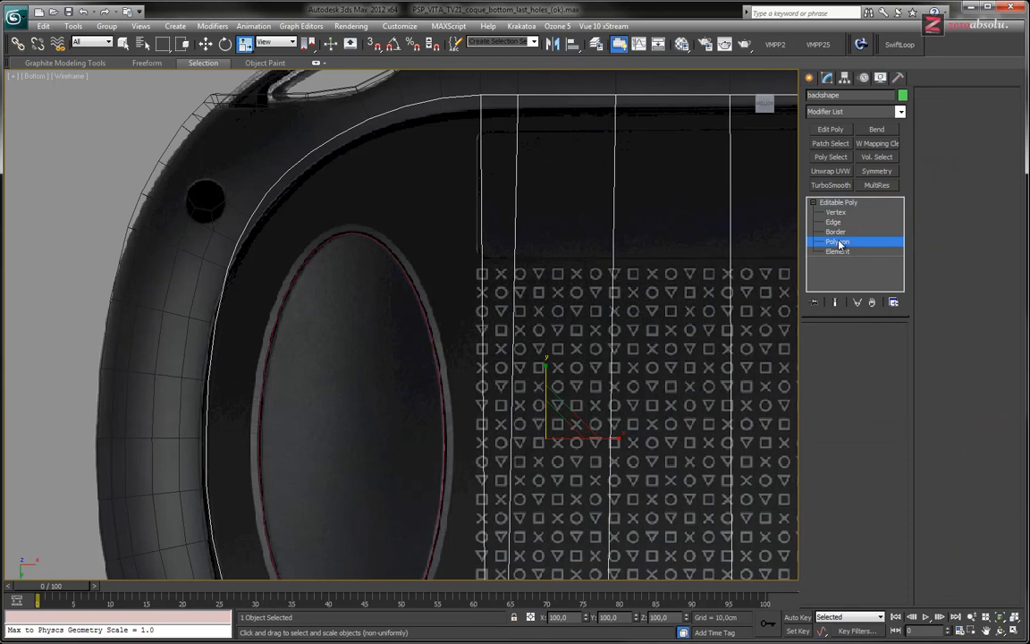
pyautogui.moveTo(479, 294); pyautogui.dragTo(487, 280, button='middle')
pyautogui.scroll(-3, 487, 280)
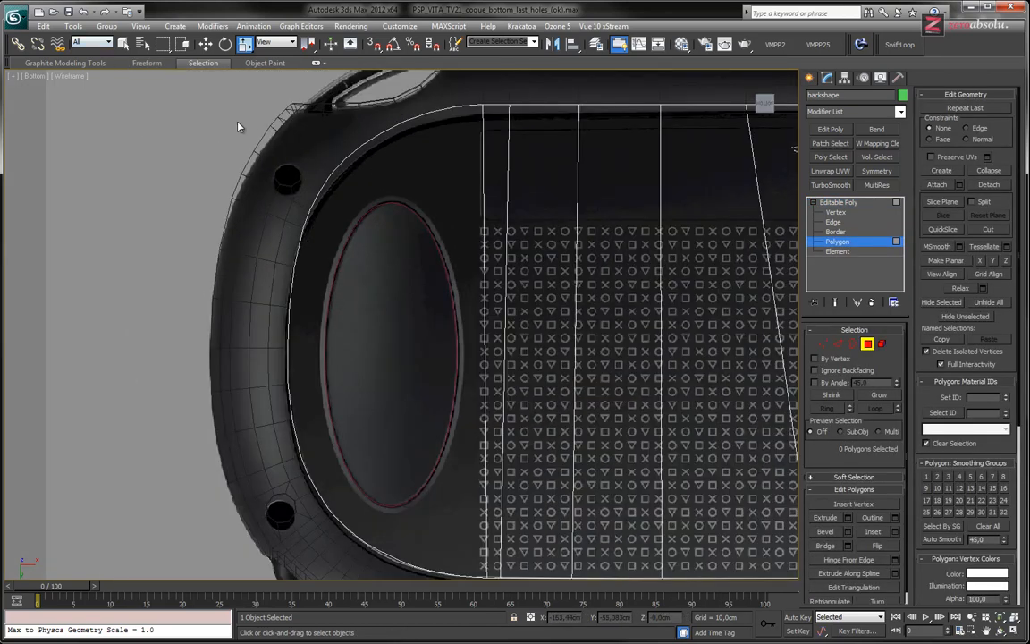
pyautogui.click(123, 44)
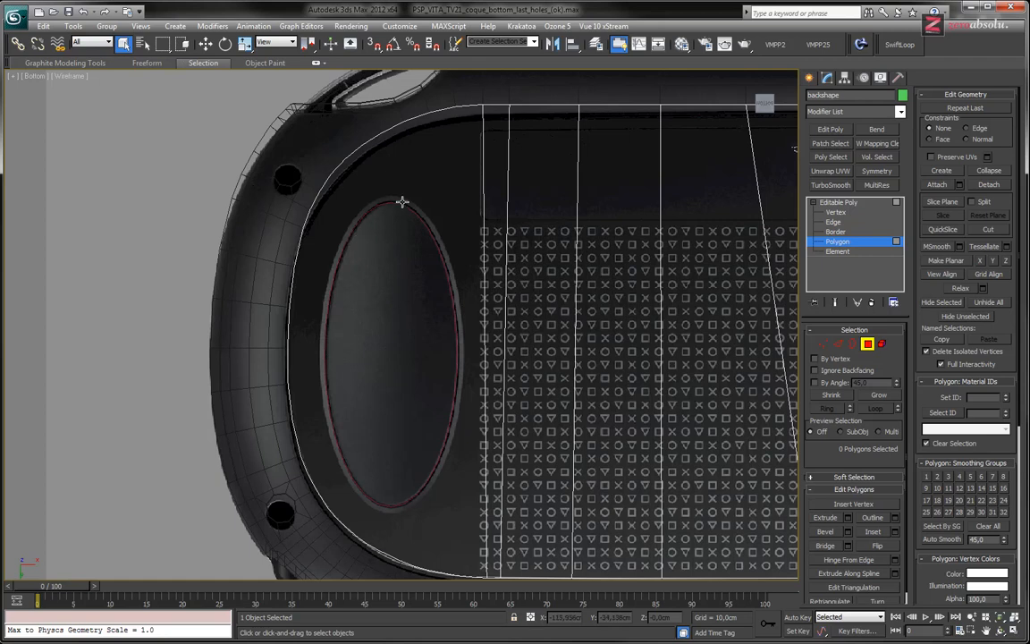
pyautogui.click(837, 212)
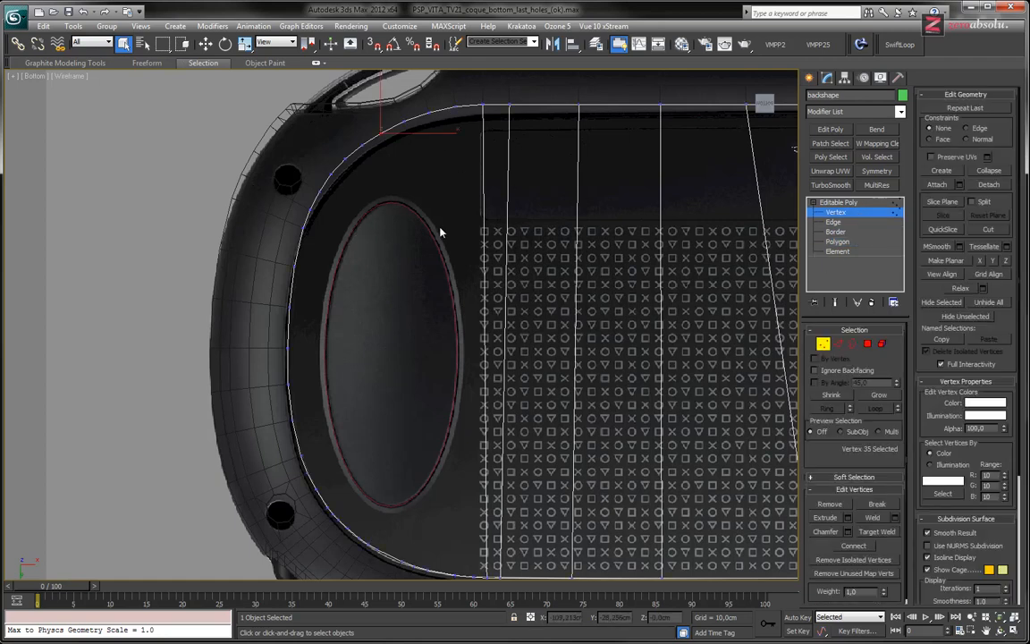
pyautogui.moveTo(387, 228); pyautogui.dragTo(379, 275, button='middle')
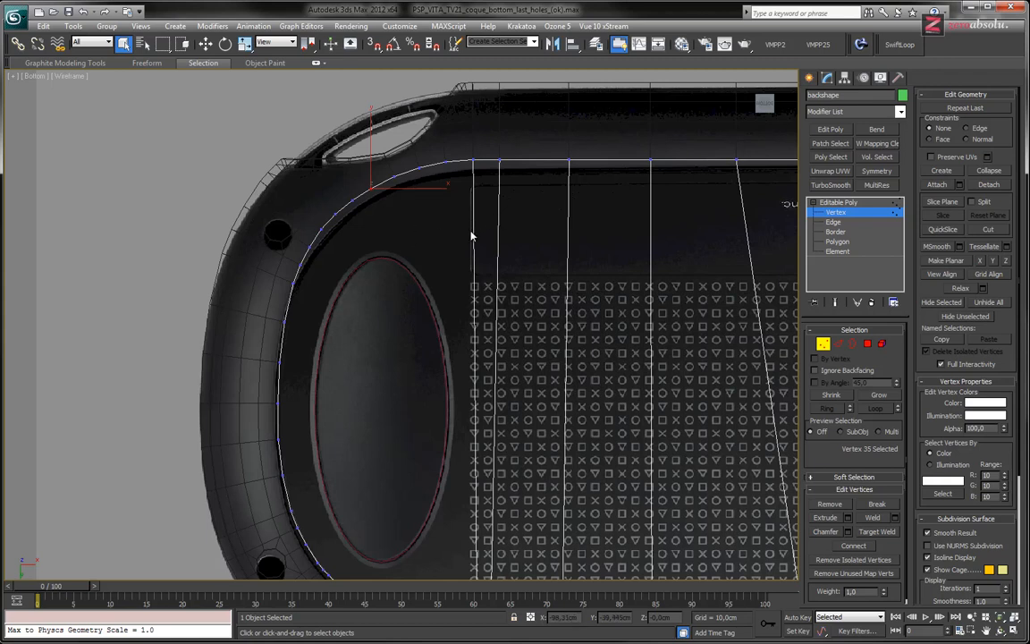
pyautogui.scroll(-5, 335, 202)
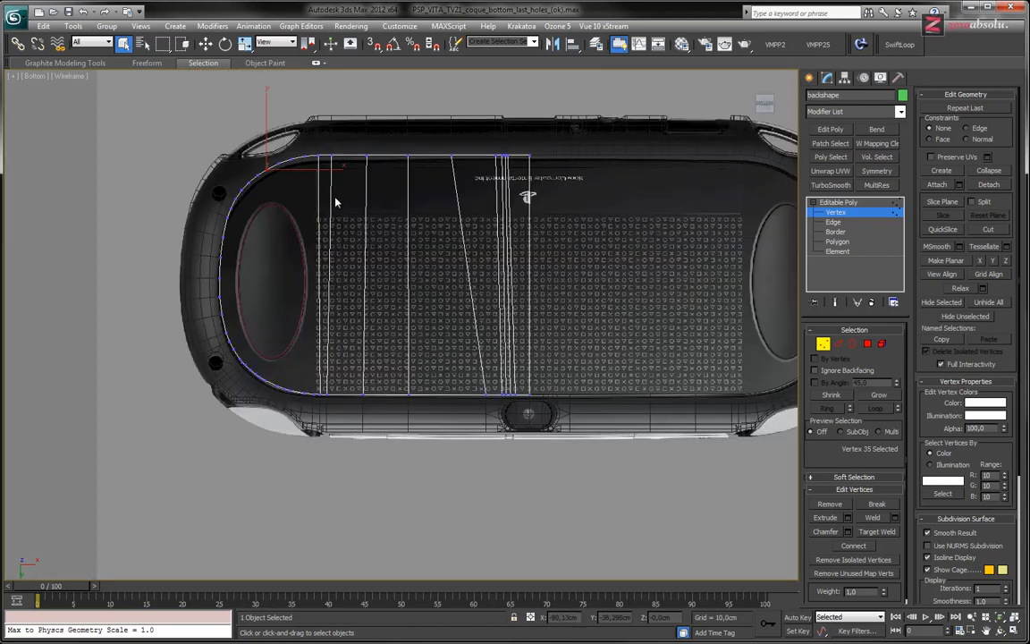
# - Select all vertices of the backshape panel and view them from oblique angles to check whether the panel is flat
pyautogui.moveTo(397, 304); pyautogui.dragTo(640, 508)
pyautogui.keyDown('alt'); pyautogui.moveTo(486, 450); pyautogui.dragTo(482, 358, button='middle'); pyautogui.keyUp('alt')
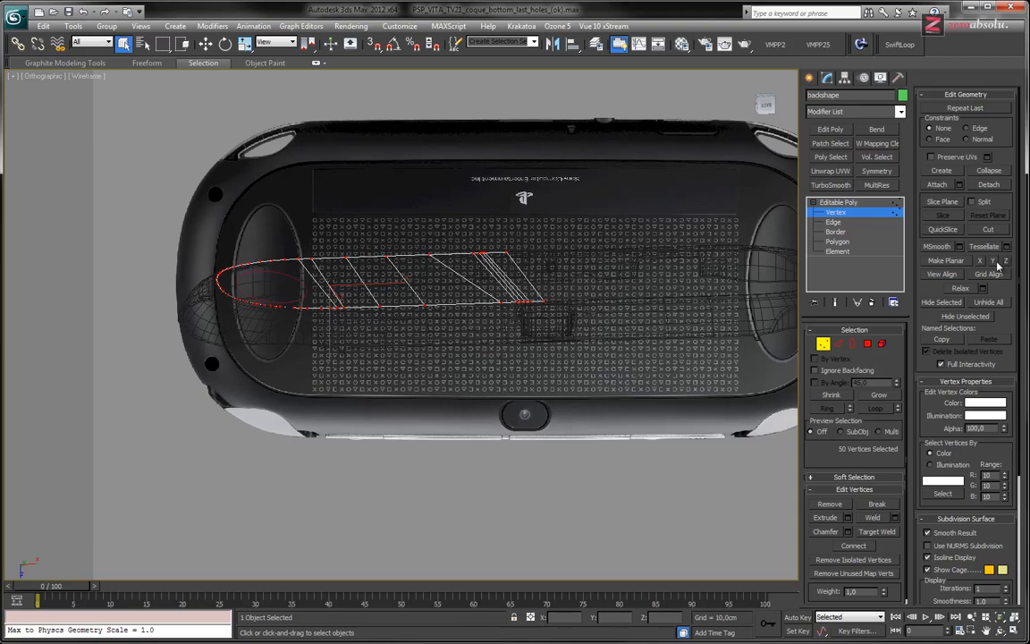
pyautogui.keyDown('alt'); pyautogui.moveTo(358, 356); pyautogui.dragTo(356, 294, button='middle'); pyautogui.keyUp('alt')
# - Select the backshape panel's rounded end polygon surrounding the oval circle and display it shaded with edged faces
pyautogui.press('4')
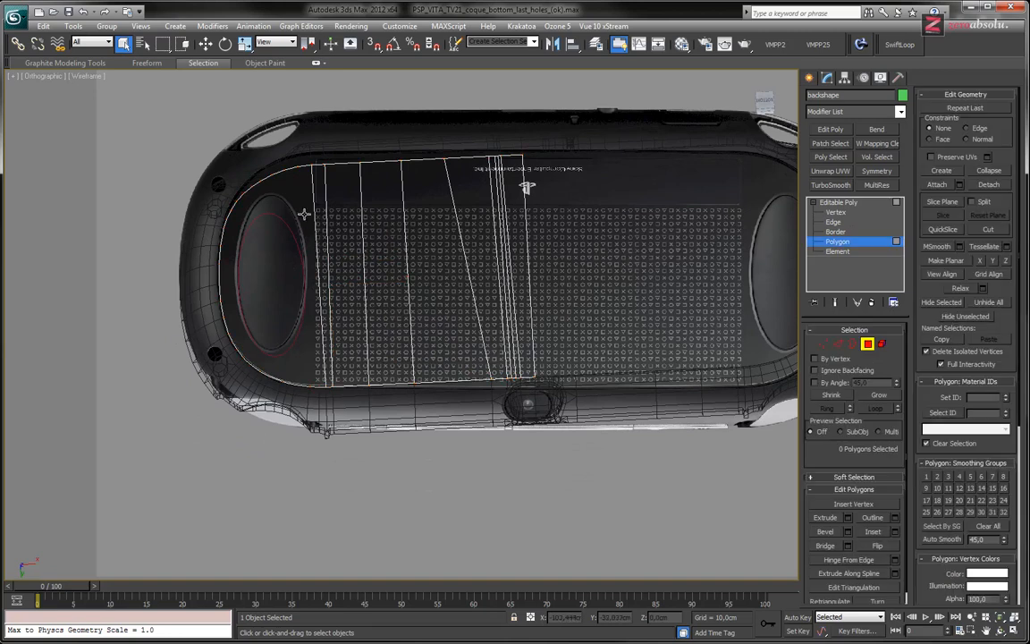
pyautogui.click(302, 206)
pyautogui.press('F3')
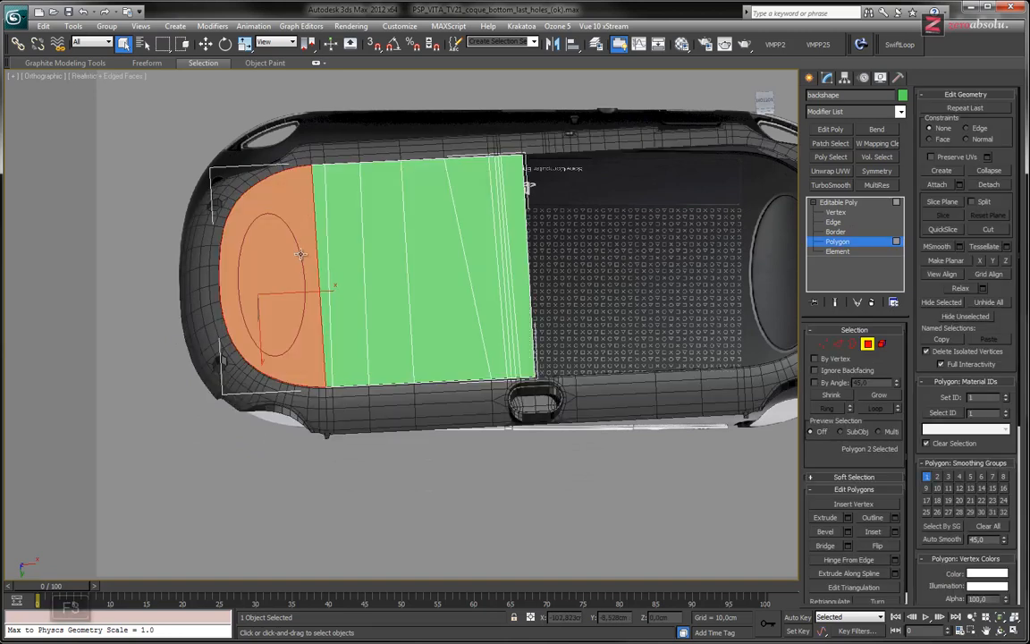
pyautogui.scroll(5, 341, 271)
# - Try deleting the rounded end polygon around the oval circle twice, undoing the deletion each time
pyautogui.press('Delete')
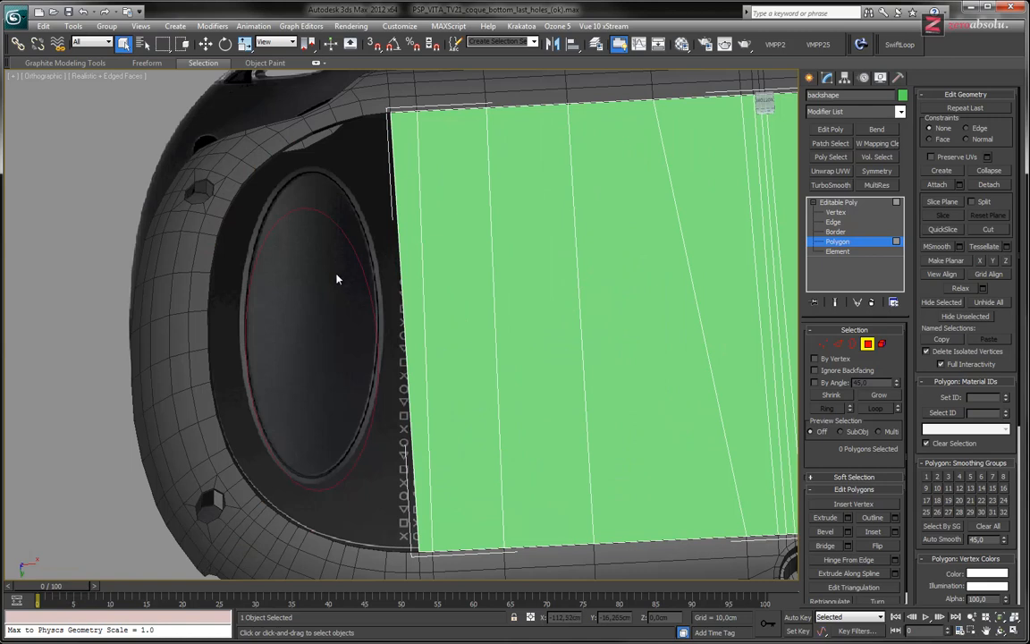
pyautogui.hotkey('ctrl', 'z')
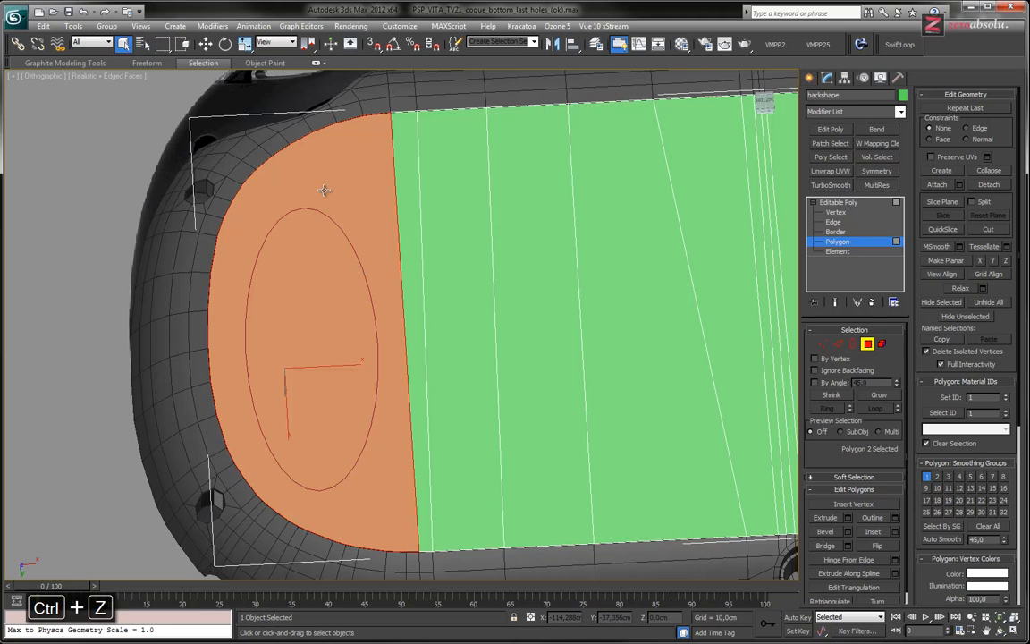
pyautogui.press('Delete')
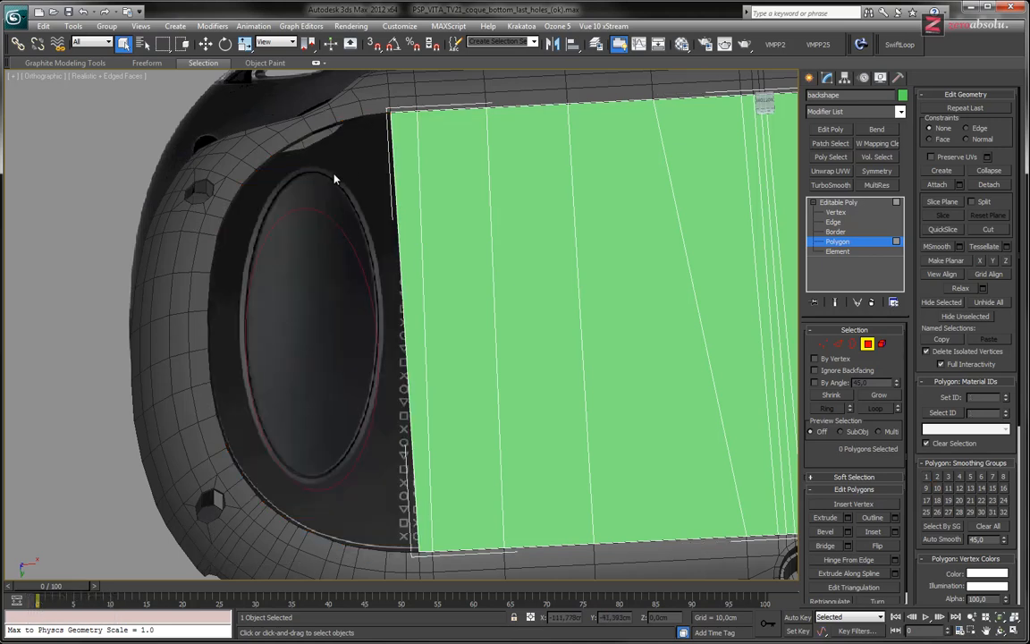
pyautogui.hotkey('ctrl', 'z')
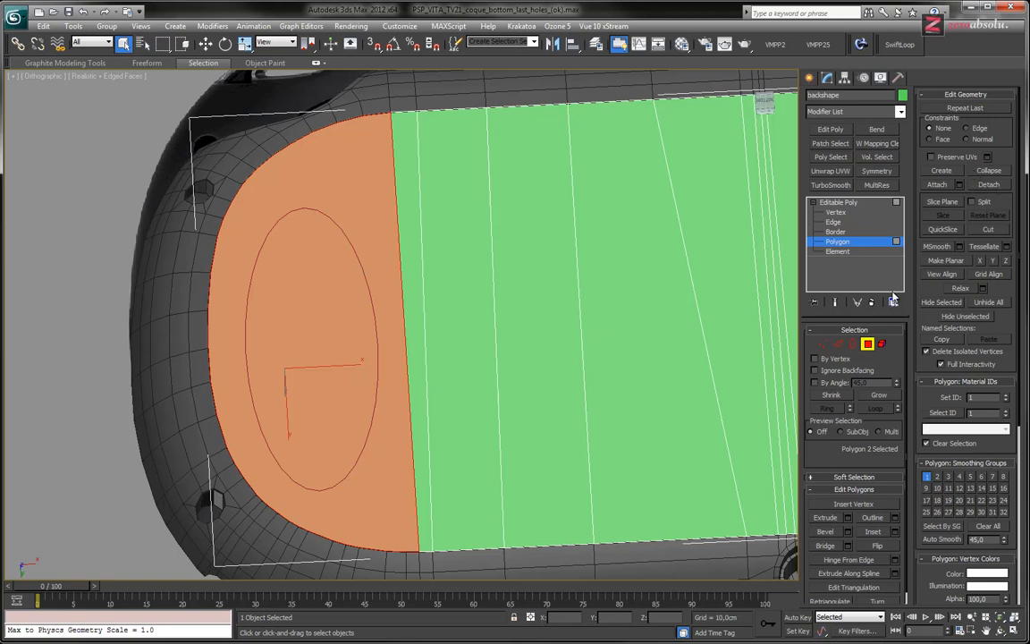
# - Select all polygons of the backshape panel and inset them slightly to add thin border strips along its outline
pyautogui.scroll(-5, 543, 357)
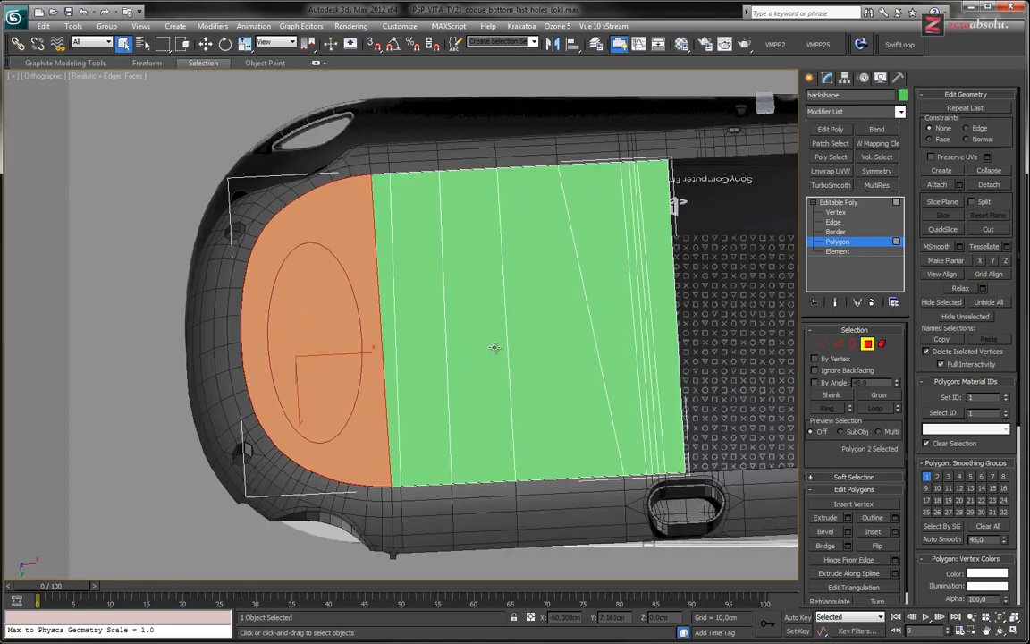
pyautogui.moveTo(635, 304); pyautogui.dragTo(386, 364)
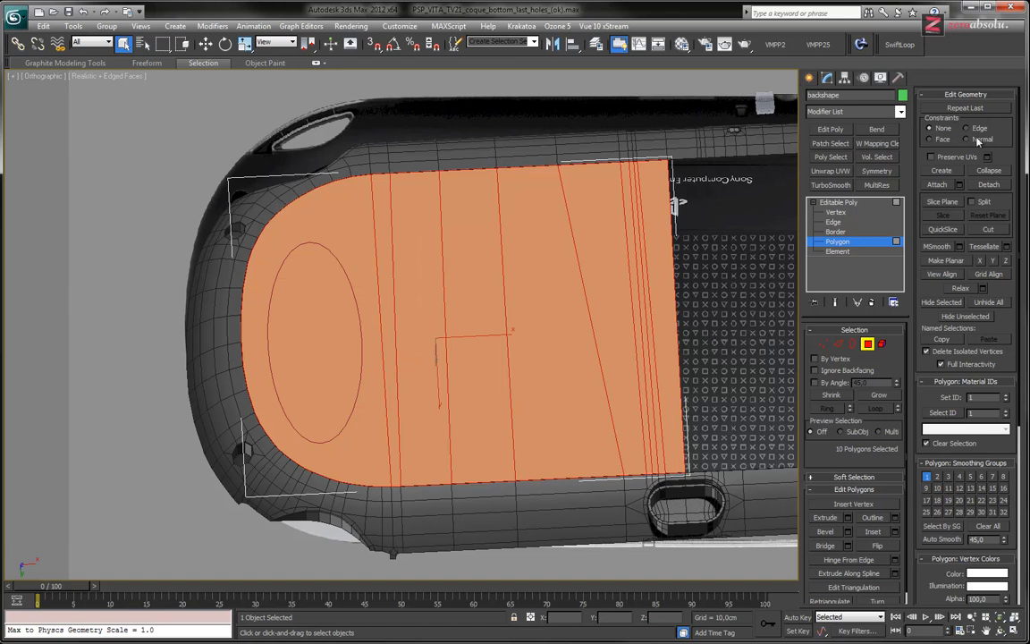
pyautogui.click(873, 532)
pyautogui.moveTo(368, 357); pyautogui.dragTo(369, 361)
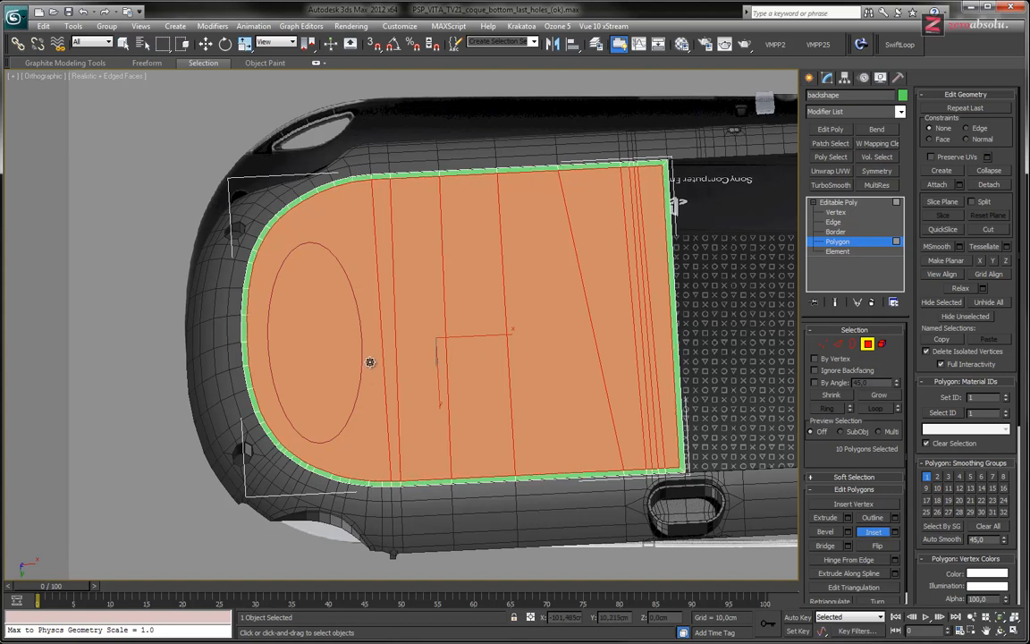
pyautogui.moveTo(369, 361); pyautogui.dragTo(369, 363)
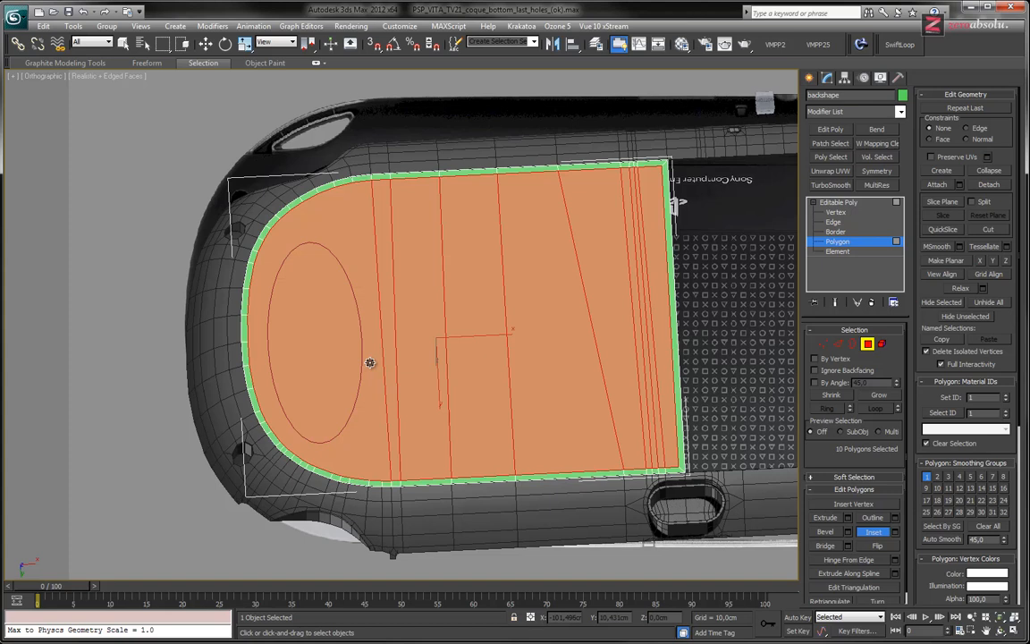
pyautogui.moveTo(370, 362); pyautogui.dragTo(370, 360)
# - Compare the border with the PS Vita rear photo in Pale Moon and step back to a single, narrower inset in 3ds Max
pyautogui.hotkey('alt', 'Tab')
pyautogui.click(188, 234)
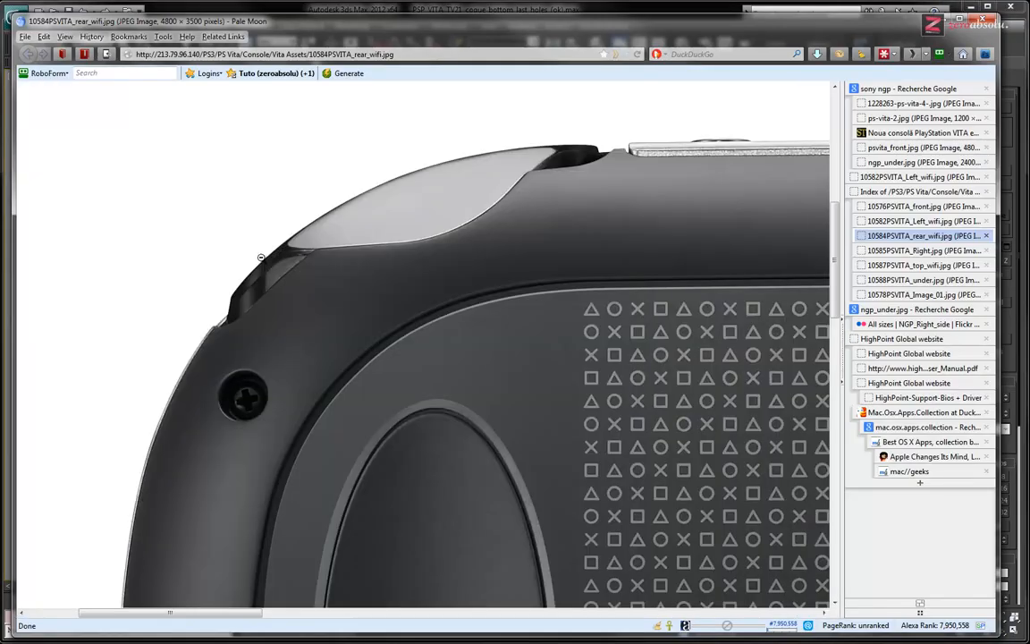
pyautogui.hotkey('alt', 'Tab')
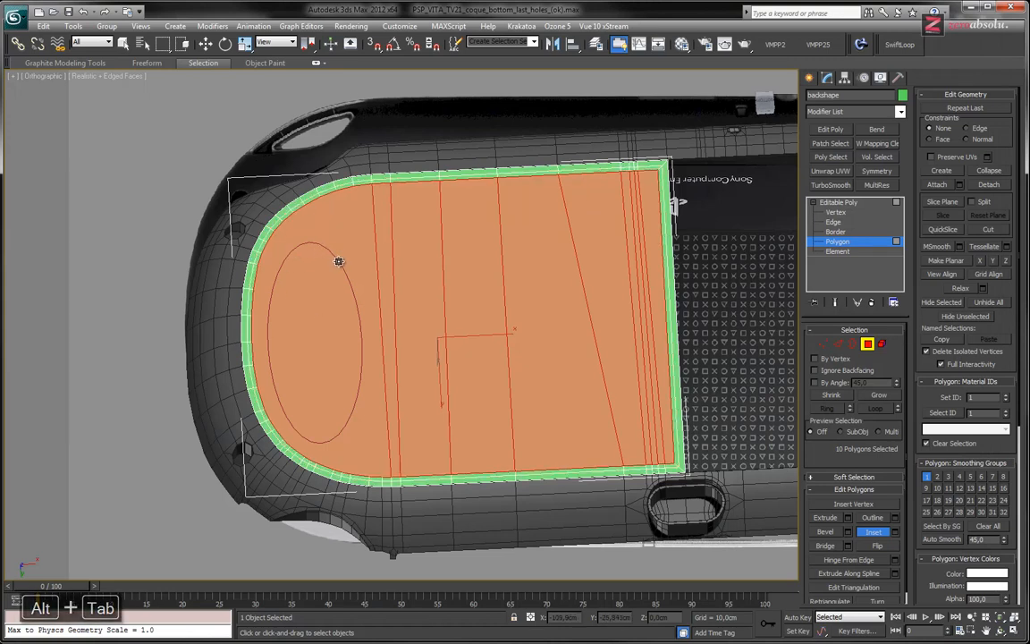
pyautogui.hotkey('ctrl', 'z')
pyautogui.hotkey('ctrl', 'y')
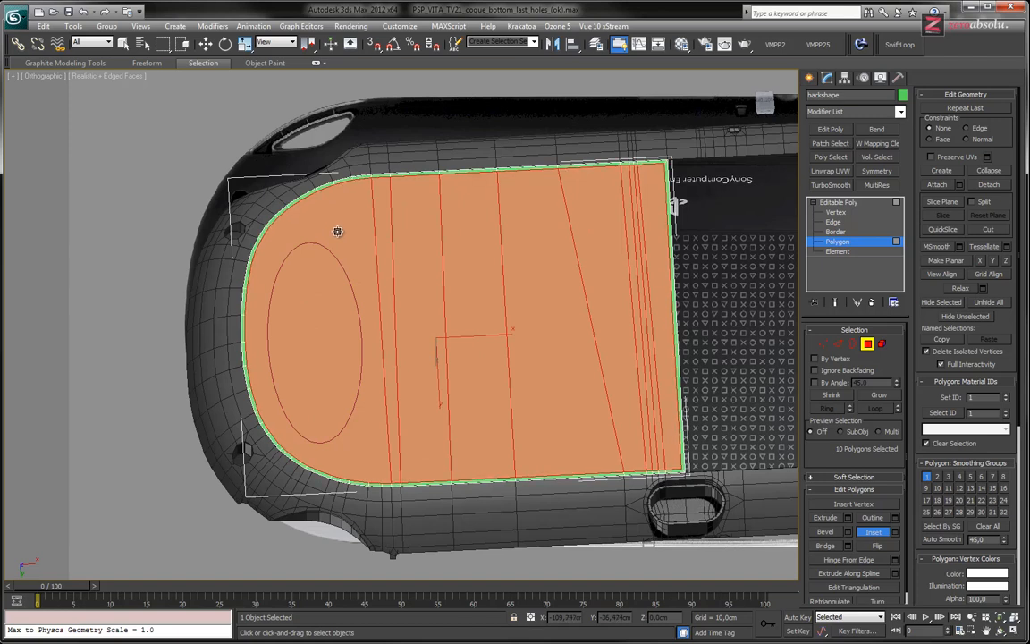
# - Delete the rounded end polygon around the oval circle, keeping the thin inset border
pyautogui.scroll(5, 370, 276)
pyautogui.scroll(-1, 403, 237)
pyautogui.click(434, 210)
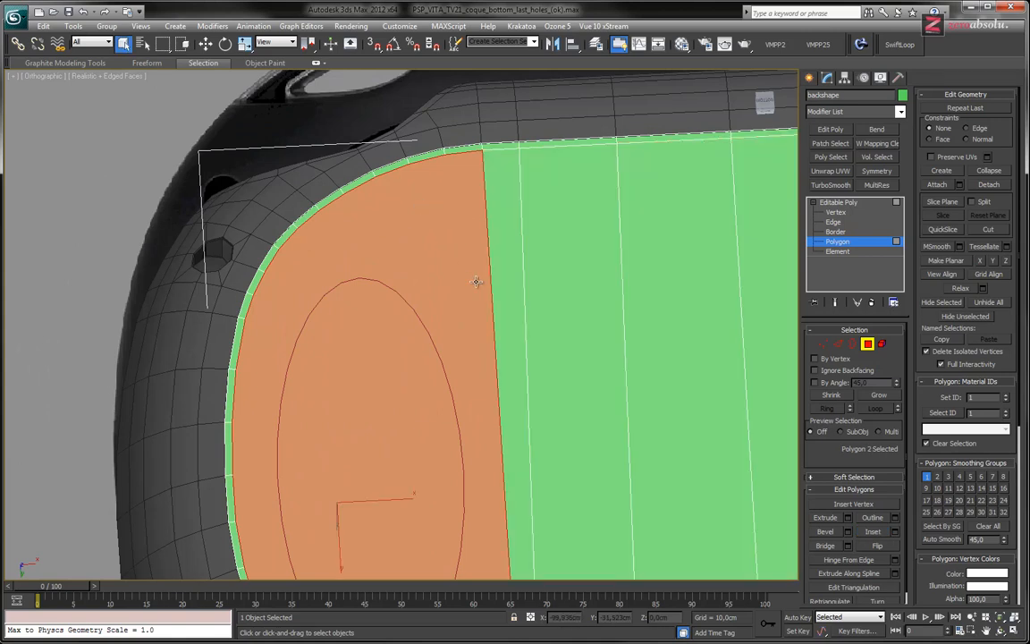
pyautogui.moveTo(385, 255); pyautogui.dragTo(393, 186, button='middle')
pyautogui.press('Delete')
pyautogui.keyDown('alt'); pyautogui.moveTo(444, 216); pyautogui.dragTo(414, 279, button='middle'); pyautogui.keyUp('alt')
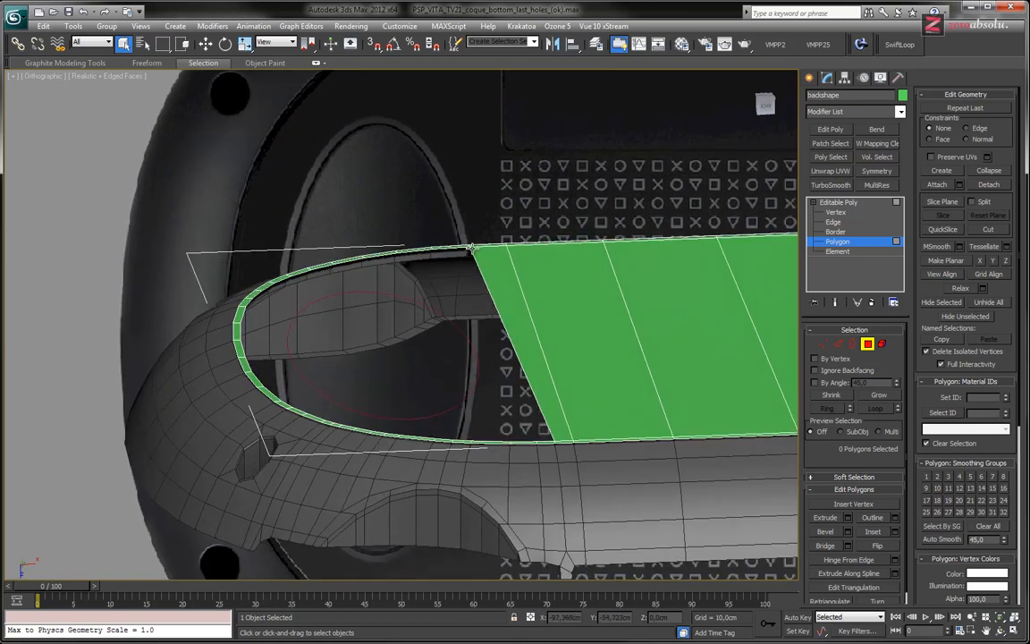
# - Flatten the backshape panel by selecting all its vertices and setting their Z position to 0
pyautogui.click(458, 249)
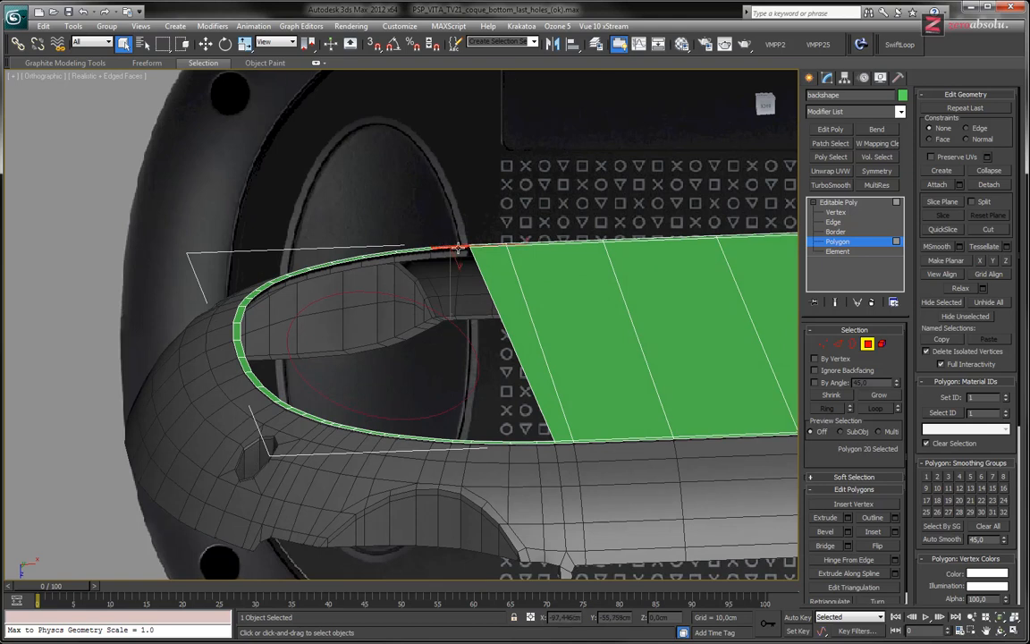
pyautogui.press('1')
pyautogui.click(468, 251)
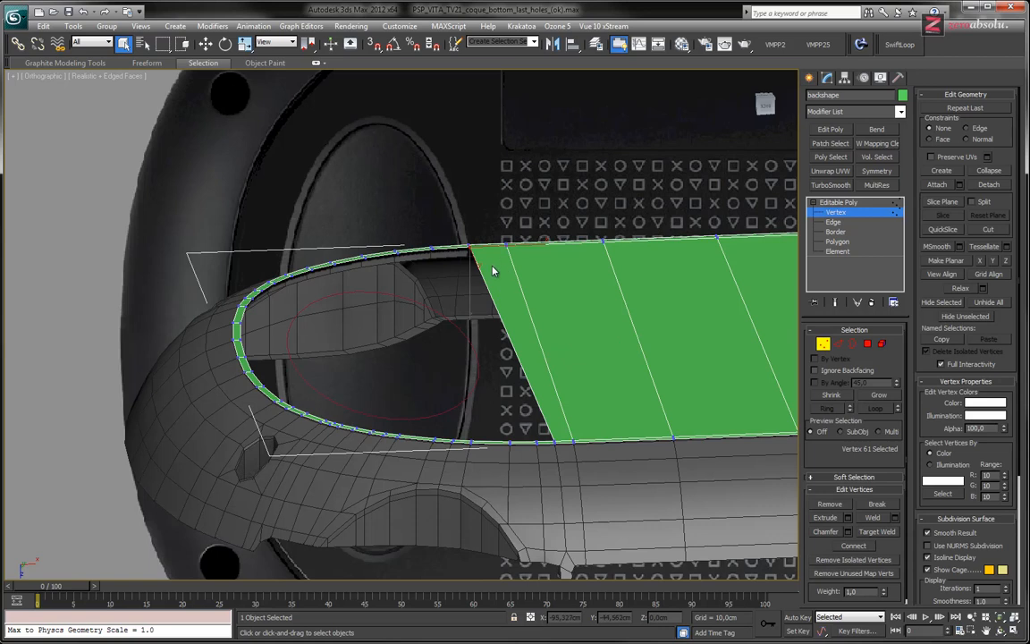
pyautogui.press('w')
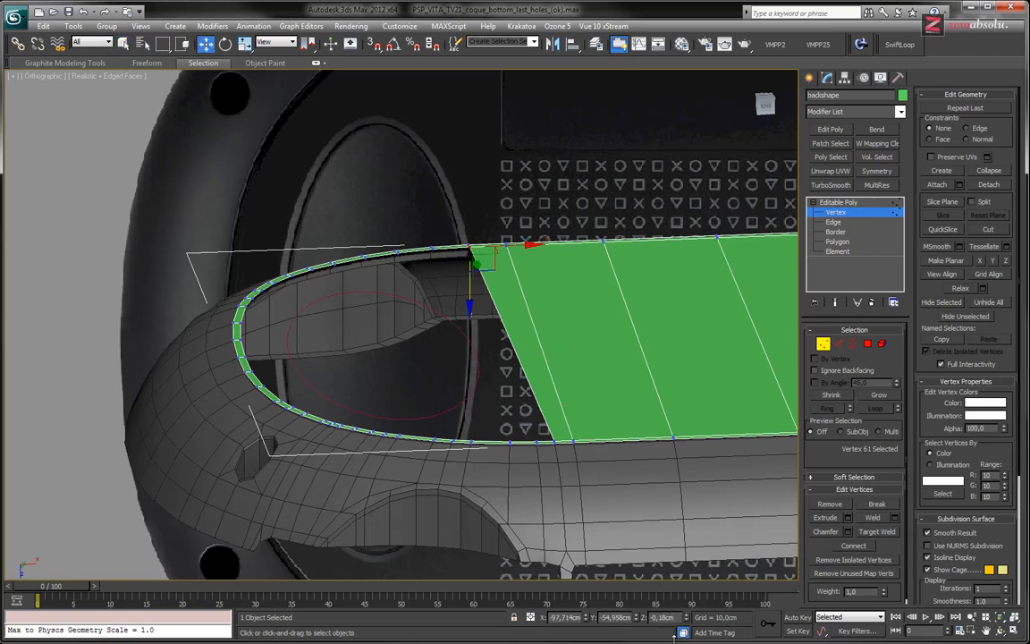
pyautogui.doubleClick(663, 618)
pyautogui.scroll(-5, 559, 322)
pyautogui.moveTo(160, 220); pyautogui.dragTo(808, 491)
pyautogui.doubleClick(662, 617)
pyautogui.write('0')
pyautogui.press('Return')
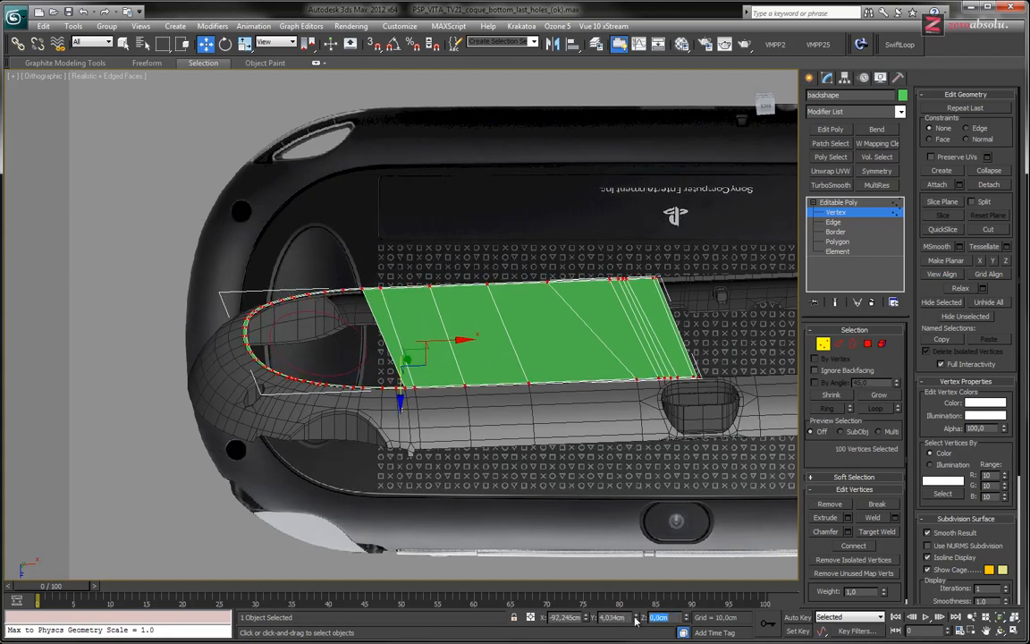
# - Check the oval circle's Z position and attach the circle to the backshape object
pyautogui.click(845, 216)
pyautogui.click(292, 281)
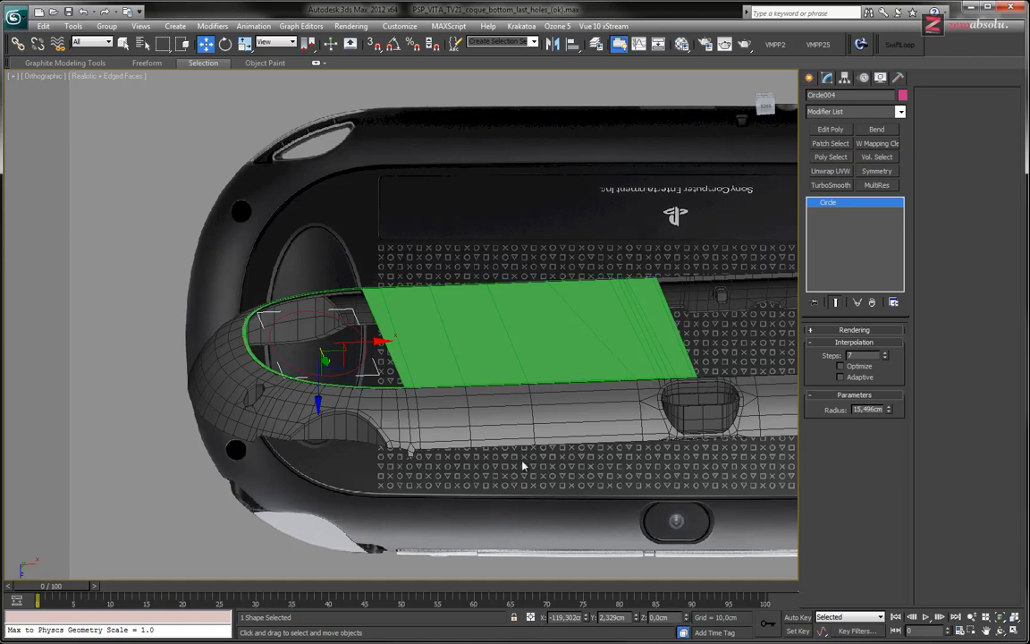
pyautogui.scroll(8, 524, 465)
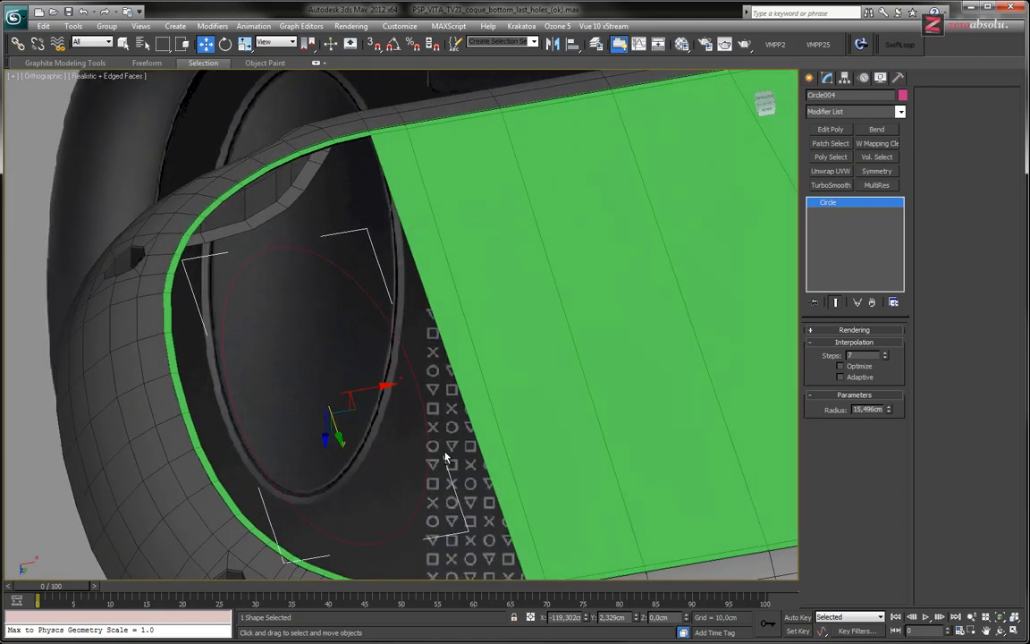
pyautogui.scroll(2, 444, 456)
pyautogui.click(480, 258)
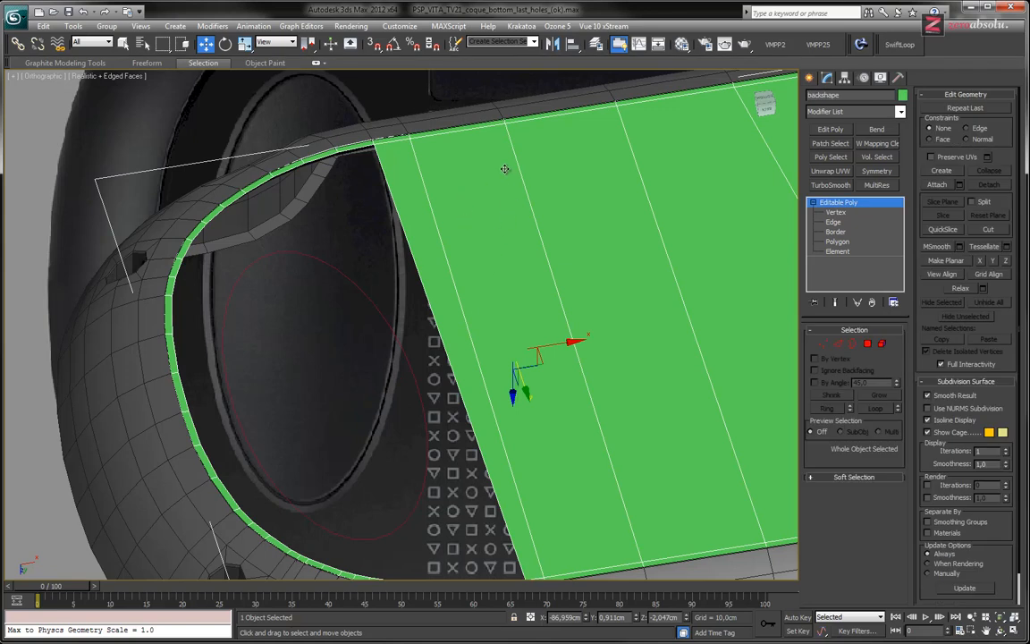
pyautogui.scroll(-4, 425, 223)
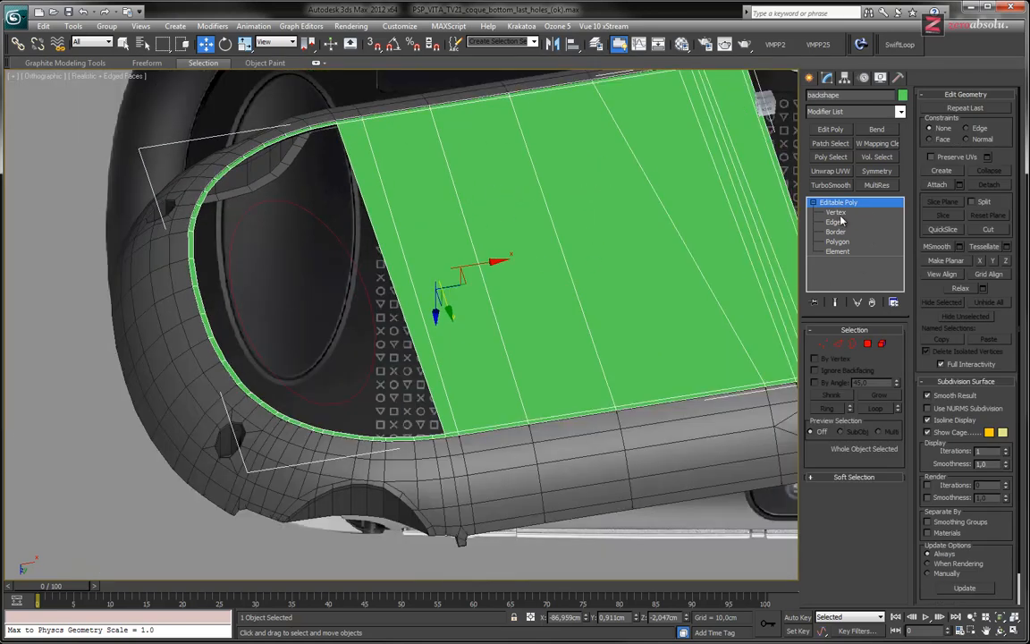
pyautogui.click(937, 184)
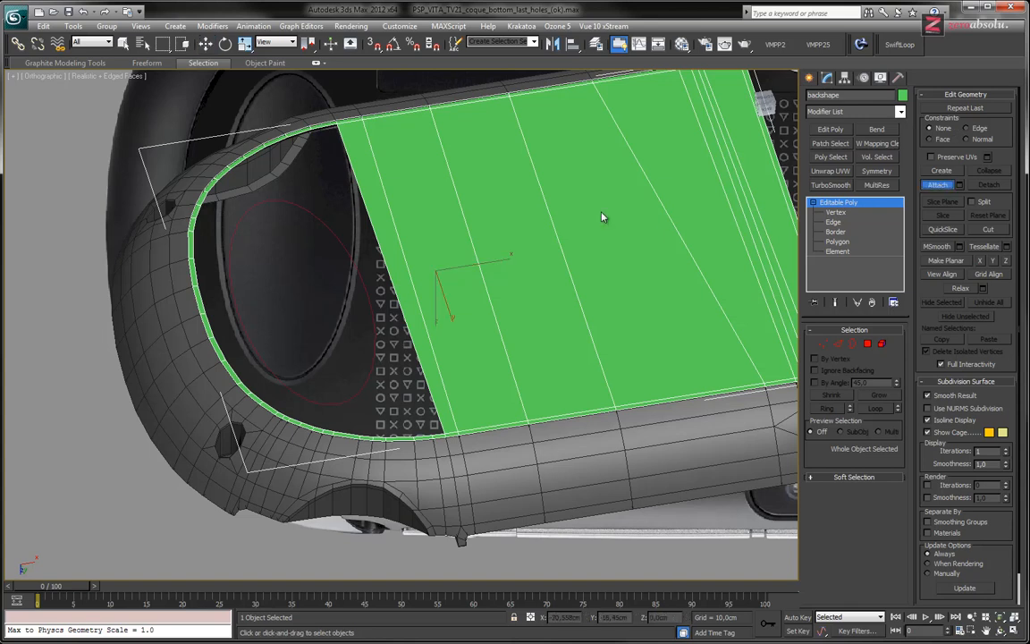
pyautogui.click(349, 249)
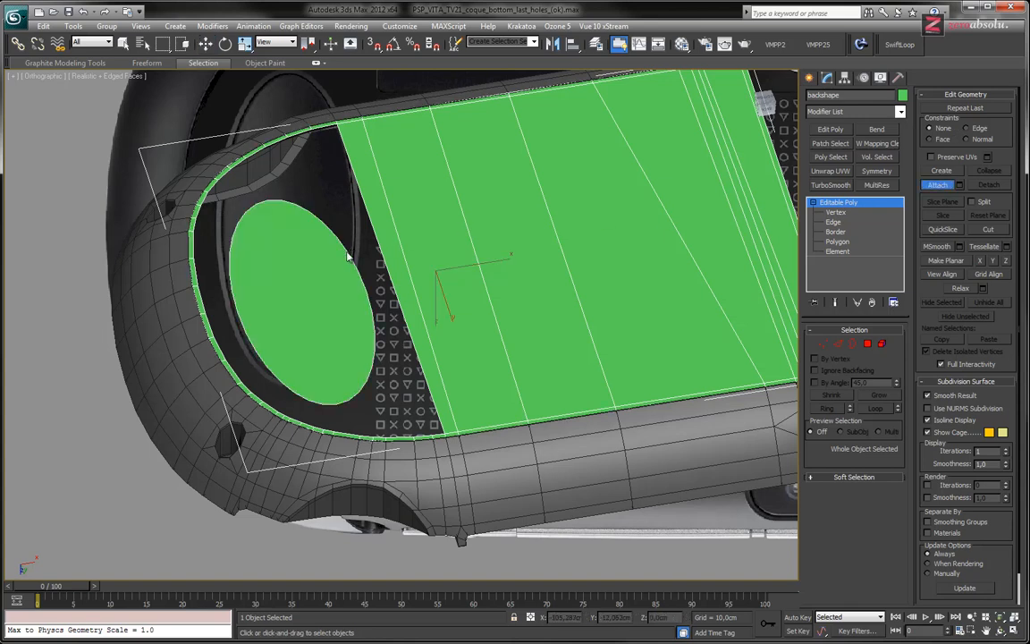
pyautogui.keyDown('alt'); pyautogui.moveTo(353, 266); pyautogui.dragTo(449, 296, button='middle'); pyautogui.keyUp('alt')
pyautogui.scroll(4, 449, 296)
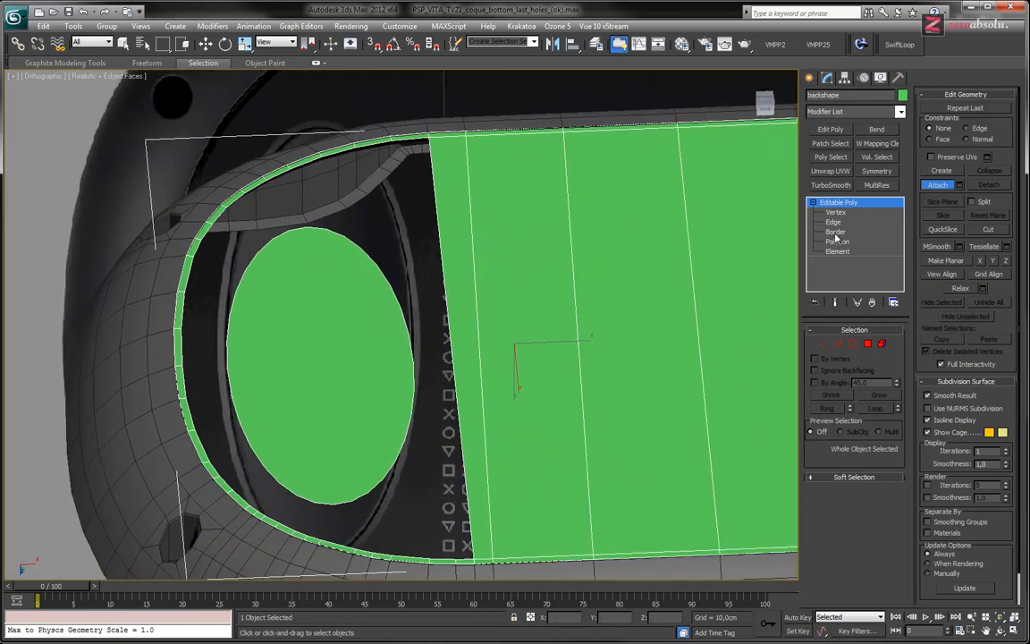
# - Examine the vertices of the attached oval and the inset border around the open rounded end
pyautogui.click(836, 212)
pyautogui.press('w')
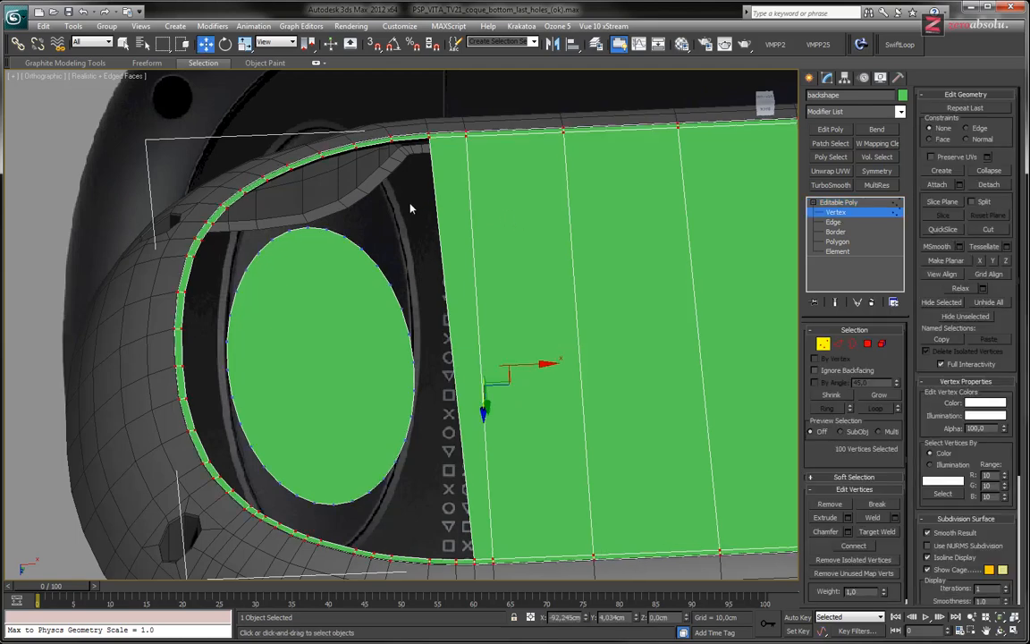
pyautogui.scroll(1, 411, 240)
pyautogui.keyDown('alt'); pyautogui.moveTo(412, 240); pyautogui.dragTo(470, 362, button='middle'); pyautogui.keyUp('alt')
pyautogui.scroll(3, 375, 275)
pyautogui.moveTo(391, 312); pyautogui.dragTo(407, 230, button='middle')
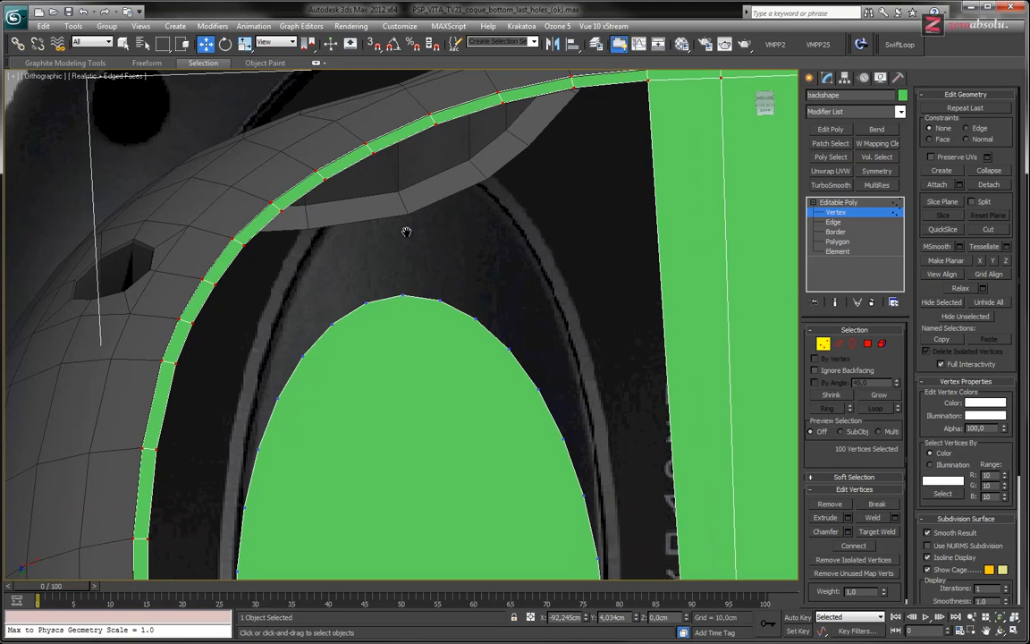
pyautogui.moveTo(477, 271); pyautogui.dragTo(416, 149, button='middle')
pyautogui.scroll(-4, 467, 206)
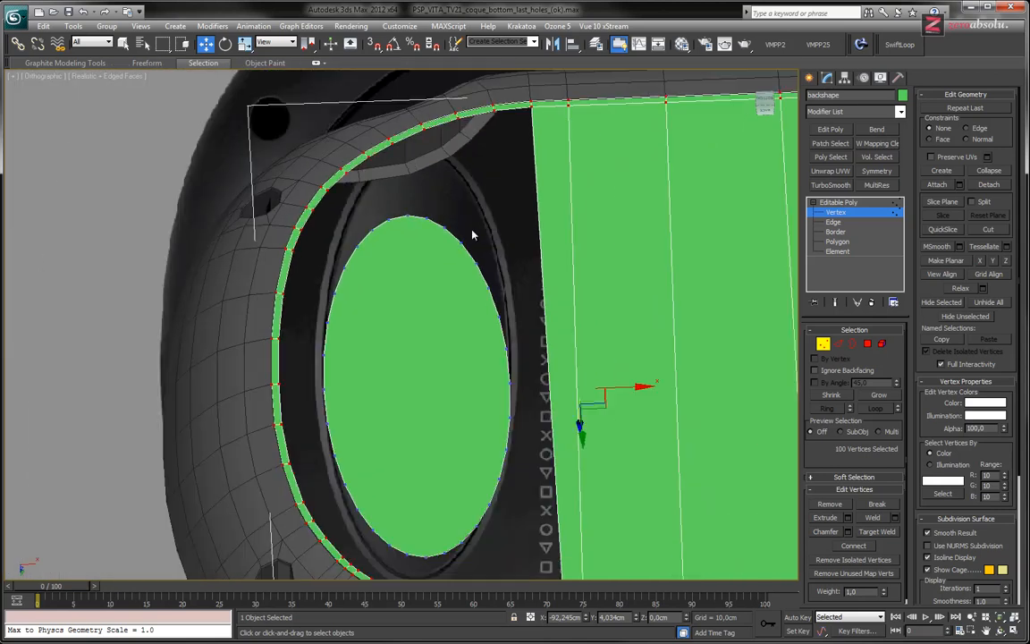
# - Select the borders of the open rounded end and of the oval, and cap them together
pyautogui.click(836, 232)
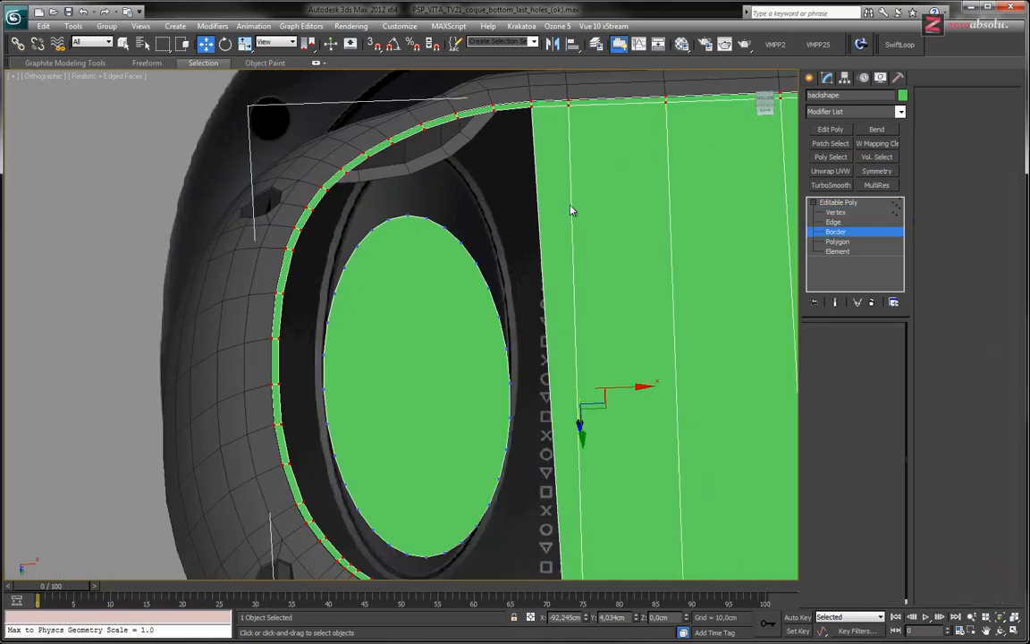
pyautogui.click(449, 124)
pyautogui.keyDown('ctrl'); pyautogui.click(459, 242); pyautogui.keyUp('ctrl')
pyautogui.keyDown('alt'); pyautogui.moveTo(460, 242); pyautogui.dragTo(427, 235, button='middle'); pyautogui.keyUp('alt')
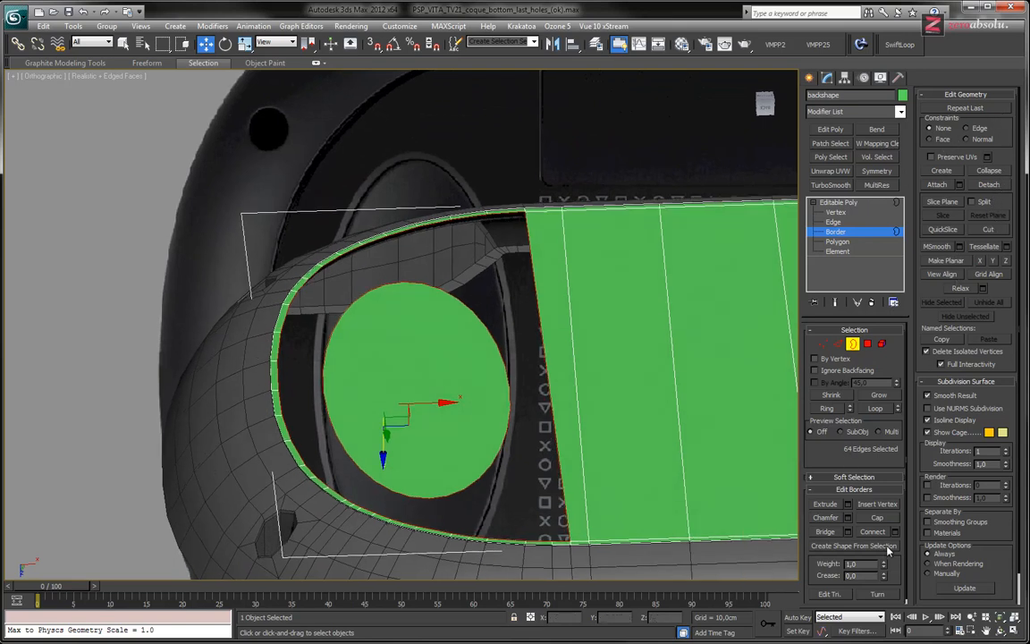
pyautogui.click(879, 519)
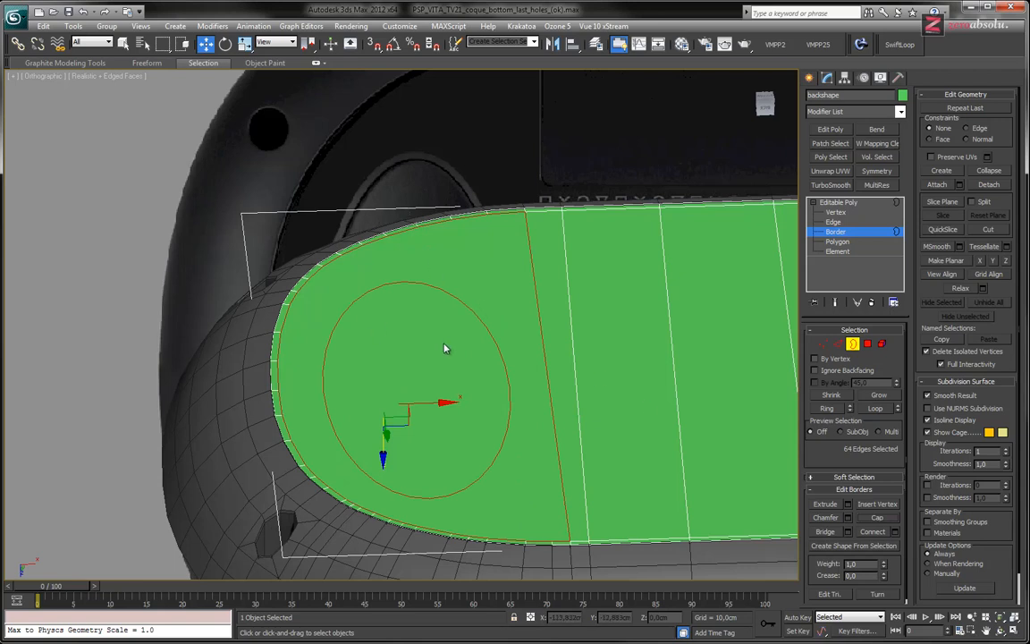
# - Try deleting the polygon that caps the rounded end around the oval
pyautogui.click(838, 241)
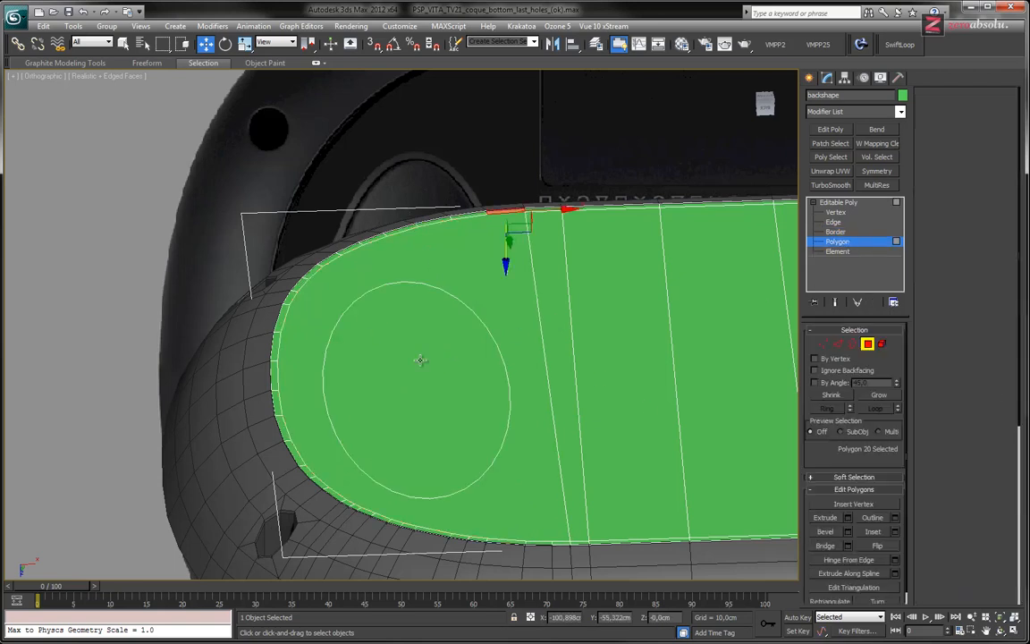
pyautogui.click(421, 343)
pyautogui.press('Delete')
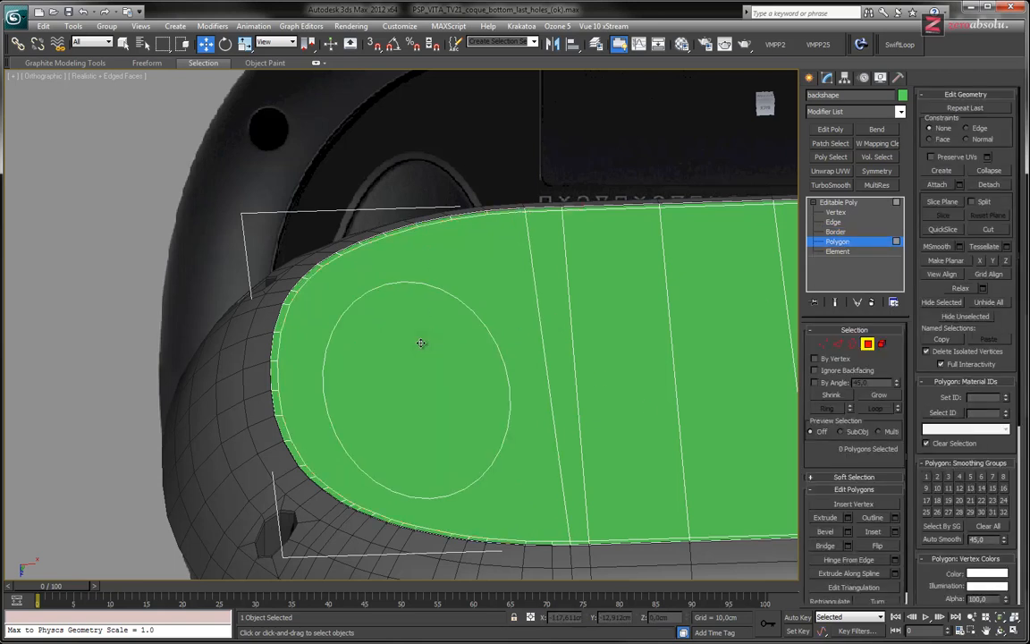
pyautogui.click(421, 343)
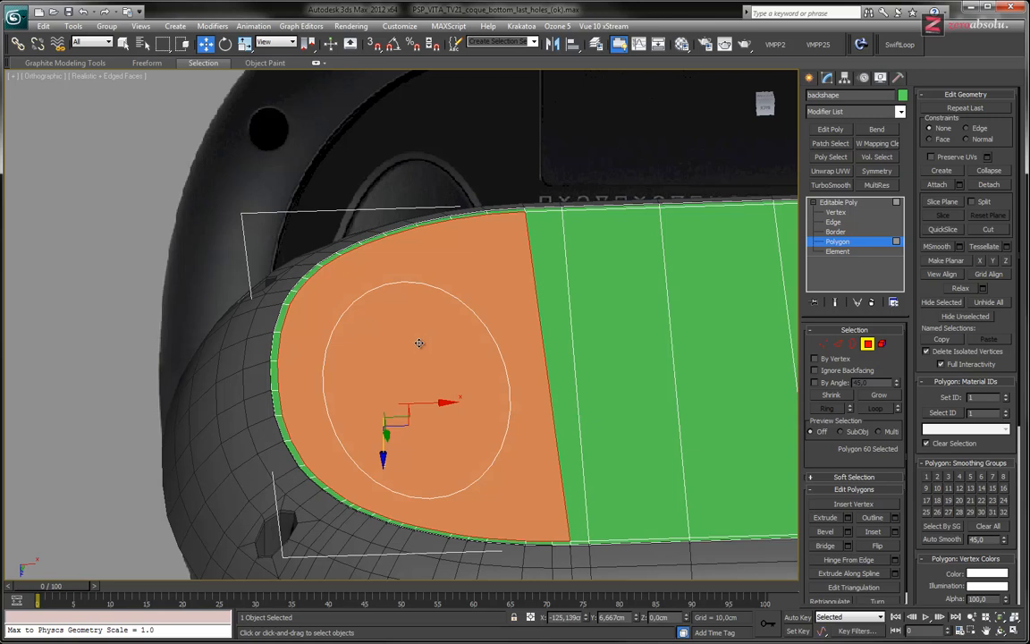
pyautogui.press('Delete')
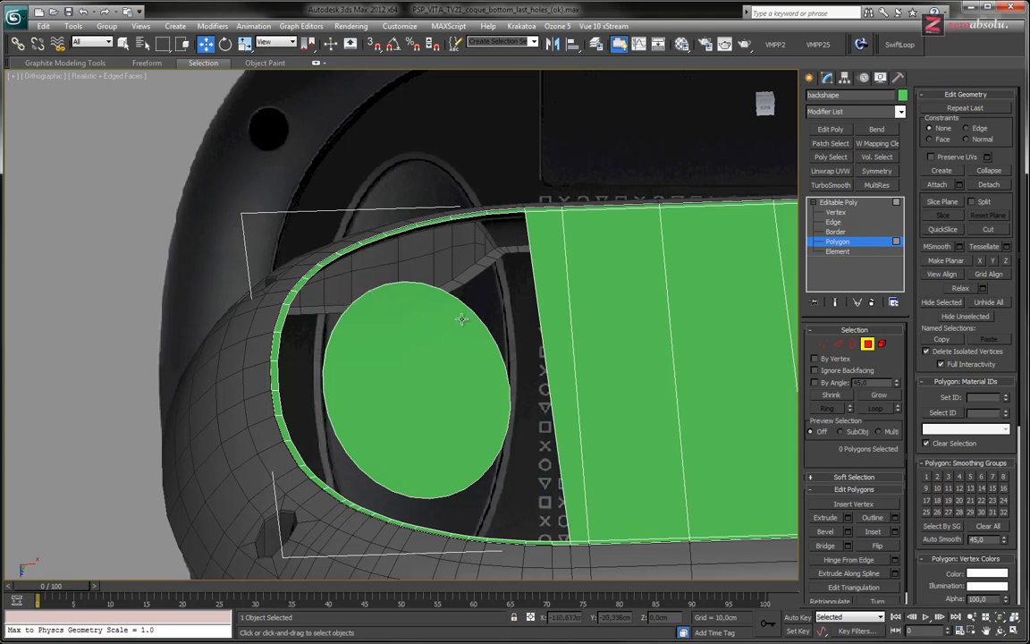
# - Select and inspect the separate oval polygon, and undo the deletion of the surrounding cap polygon
pyautogui.click(396, 309)
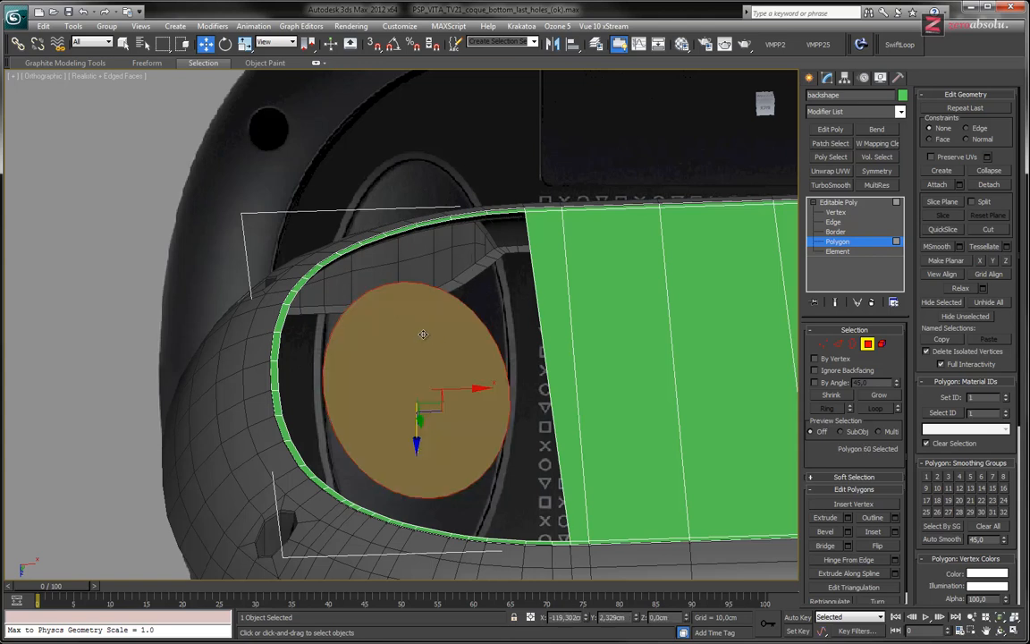
pyautogui.moveTo(419, 320); pyautogui.dragTo(377, 287, button='middle')
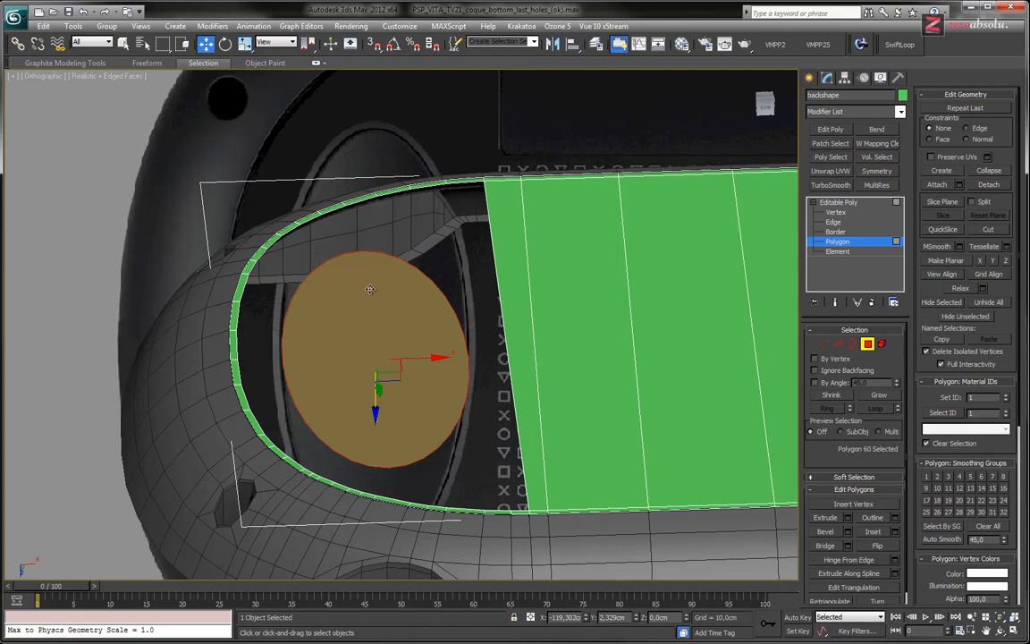
pyautogui.scroll(-2, 369, 289)
pyautogui.scroll(4, 367, 285)
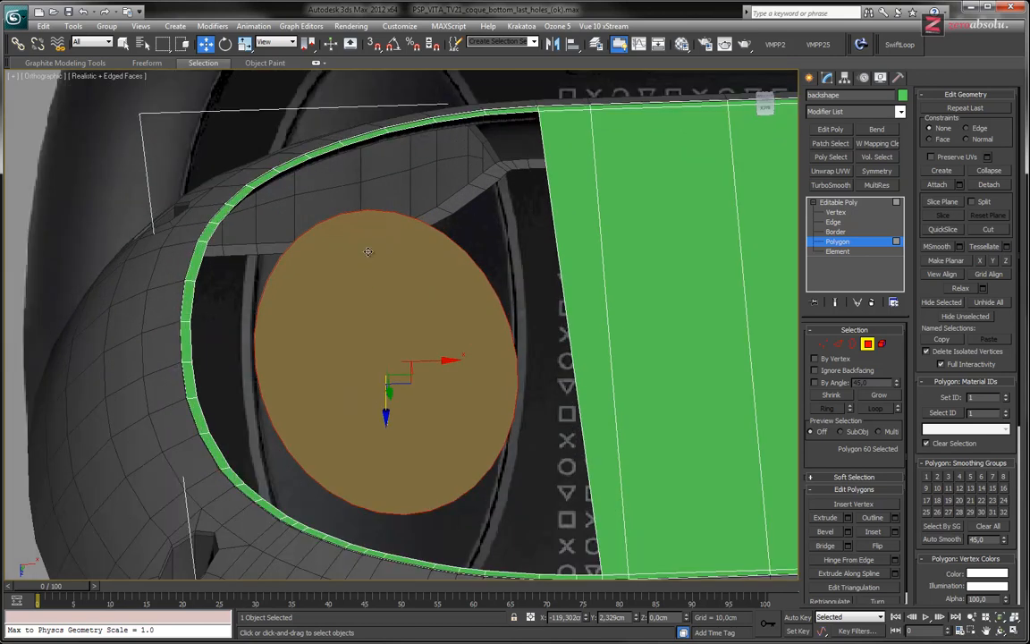
pyautogui.hotkey('ctrl', 'z')
pyautogui.hotkey('ctrl', 'z')
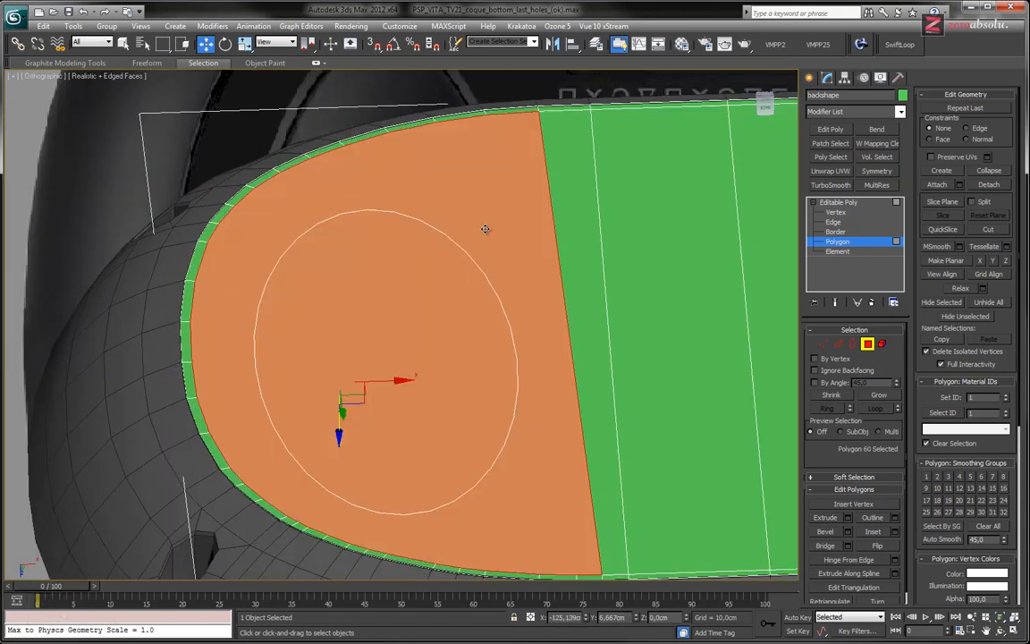
pyautogui.click(376, 89)
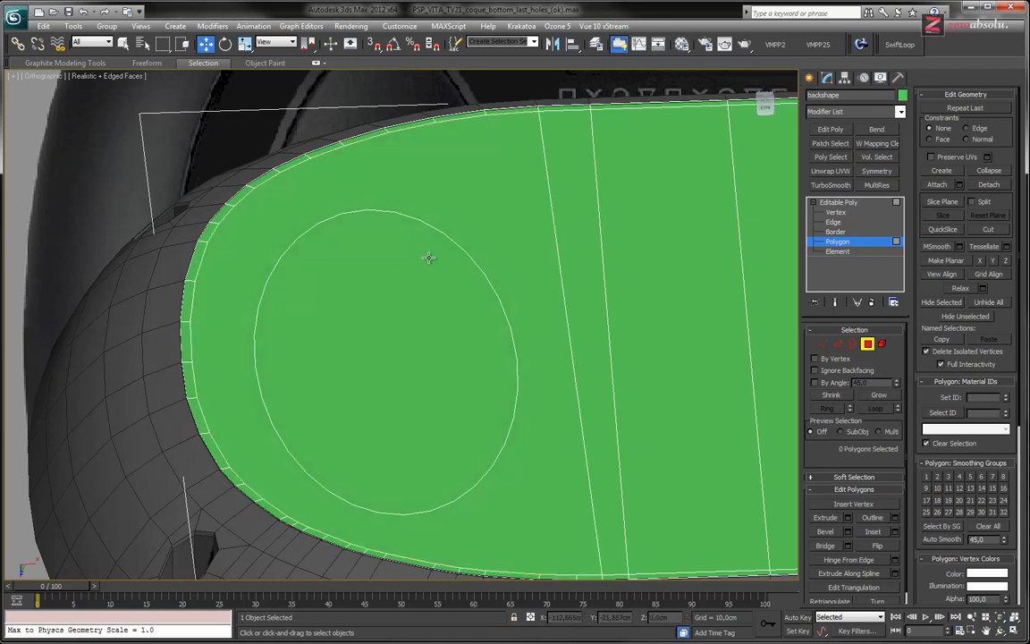
# - Delete the polygon that caps the rounded end around the oval
pyautogui.click(379, 277)
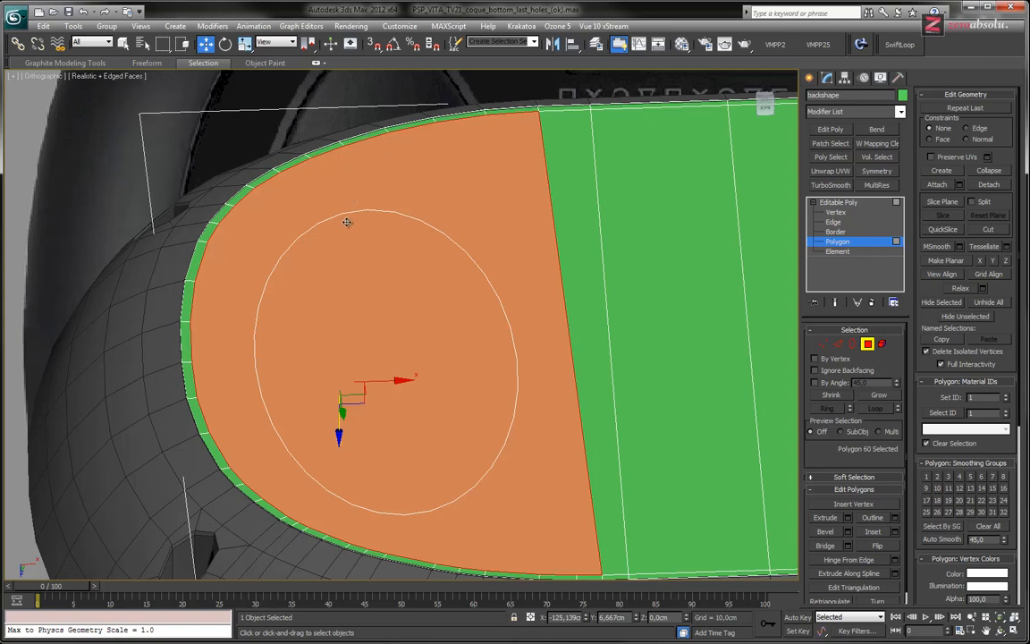
pyautogui.click(38, 147)
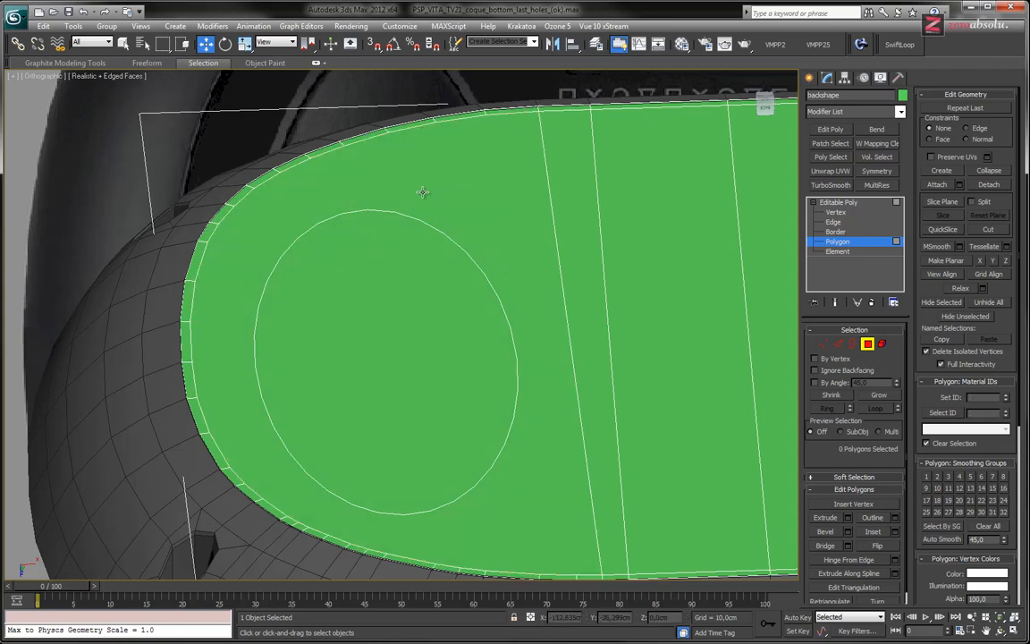
pyautogui.hotkey('ctrl', 'z')
pyautogui.keyDown('alt'); pyautogui.click(374, 215); pyautogui.keyUp('alt')
pyautogui.click(369, 202)
pyautogui.press('Delete')
# - Try deleting the separate oval polygon, and undo that deletion
pyautogui.click(390, 271)
pyautogui.press('Delete')
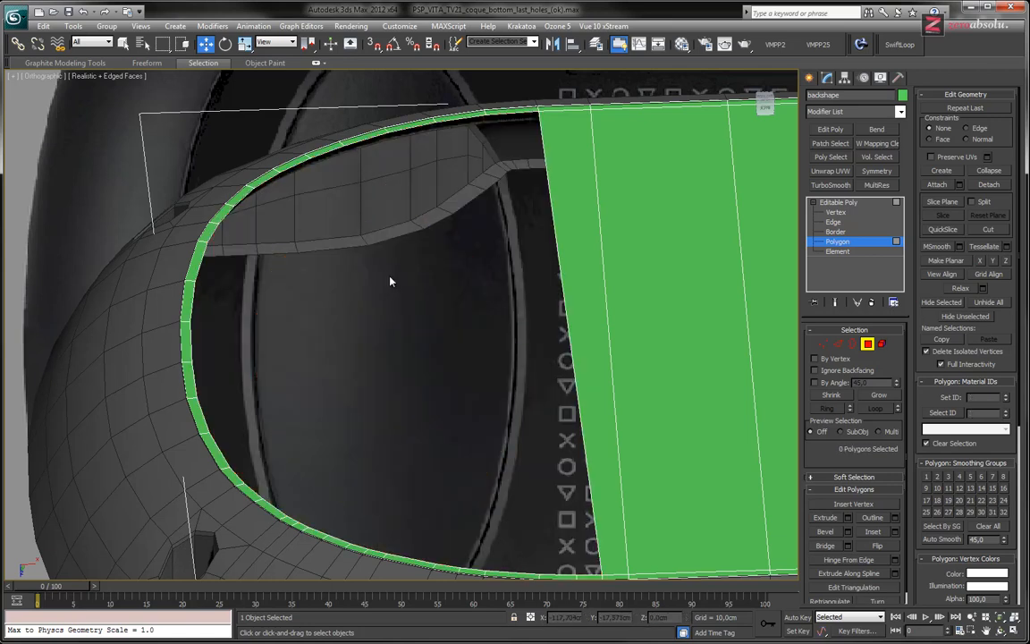
pyautogui.hotkey('ctrl', 'z')
pyautogui.hotkey('ctrl', 'z')
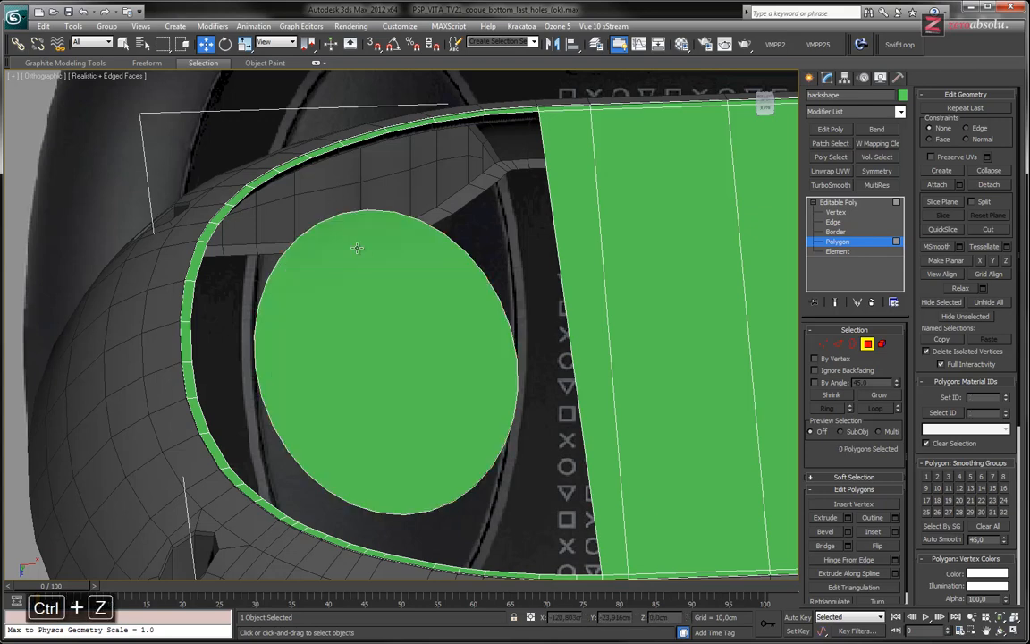
# - Select matching edges on the upper curve of the rounded inset border and on the facing part of the oval
pyautogui.scroll(3, 379, 278)
pyautogui.keyDown('alt'); pyautogui.moveTo(377, 270); pyautogui.dragTo(418, 389, button='middle'); pyautogui.keyUp('alt')
pyautogui.scroll(3, 414, 290)
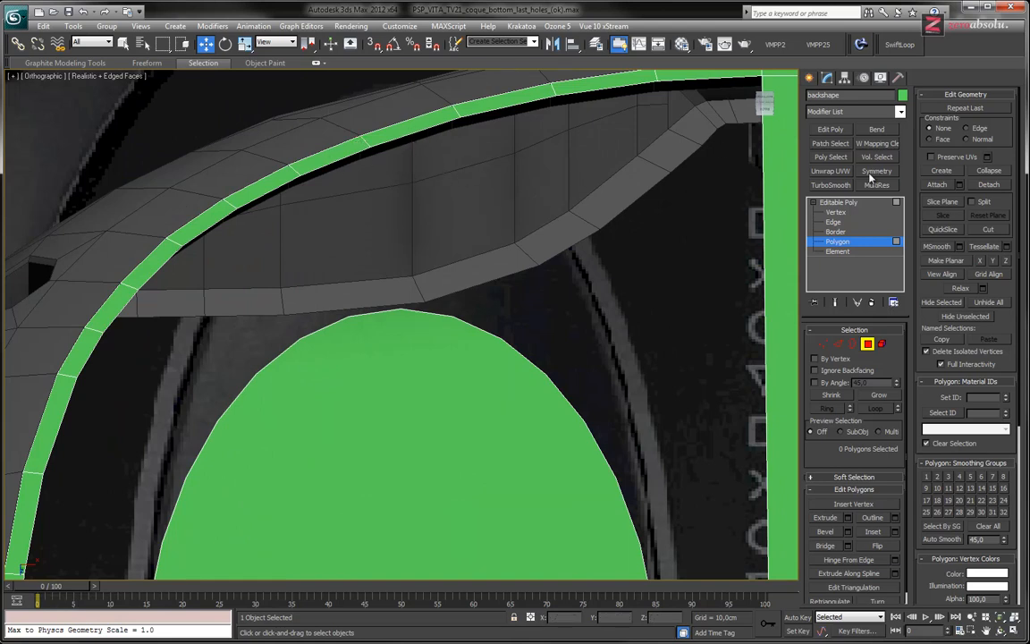
pyautogui.press('2')
pyautogui.click(347, 165)
pyautogui.press('q')
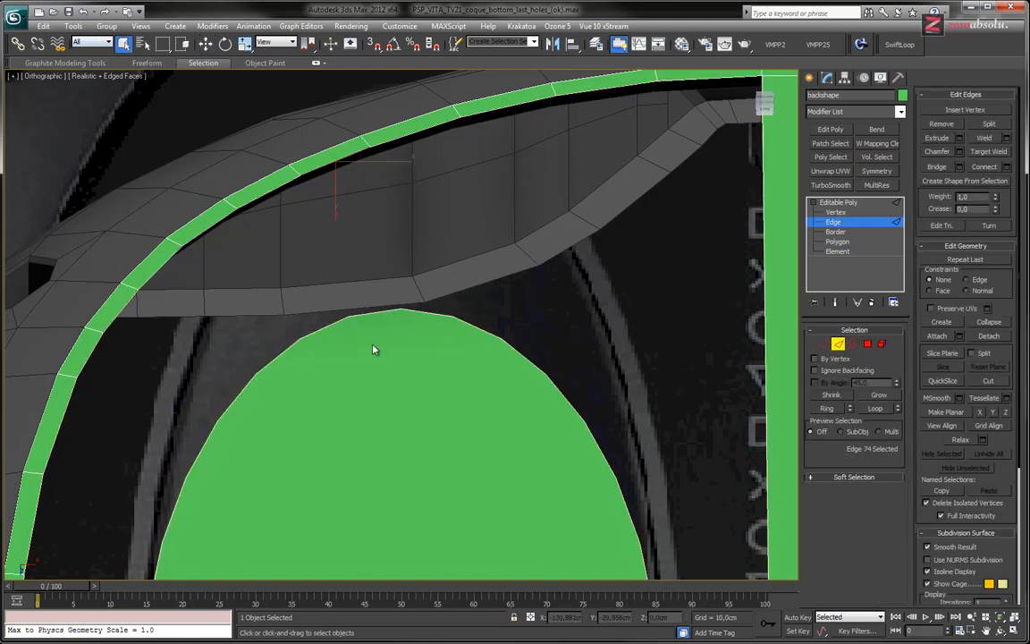
pyautogui.keyDown('ctrl'); pyautogui.click(377, 305); pyautogui.keyUp('ctrl')
pyautogui.keyDown('ctrl'); pyautogui.click(278, 185); pyautogui.keyUp('ctrl')
pyautogui.keyDown('ctrl'); pyautogui.moveTo(295, 306); pyautogui.dragTo(331, 363); pyautogui.keyUp('ctrl')
pyautogui.keyDown('ctrl'); pyautogui.click(199, 214); pyautogui.keyUp('ctrl')
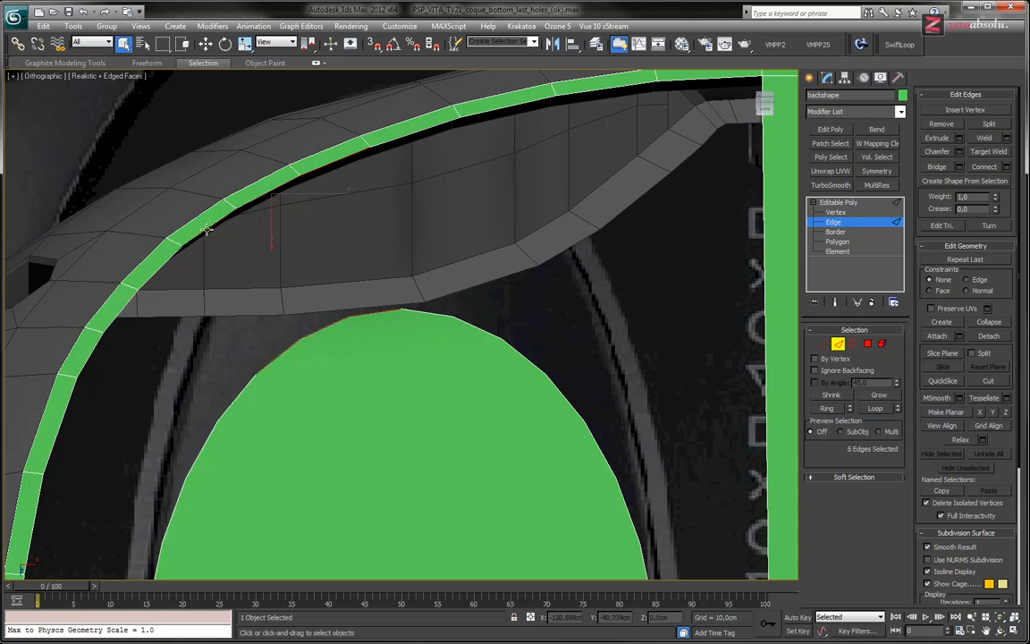
pyautogui.keyDown('ctrl'); pyautogui.click(143, 247); pyautogui.keyUp('ctrl')
pyautogui.keyDown('ctrl'); pyautogui.click(247, 382); pyautogui.keyUp('ctrl')
# - Extend the edge selection down the outer side of the inset border and the facing side of the oval
pyautogui.moveTo(294, 300); pyautogui.dragTo(336, 260, button='middle')
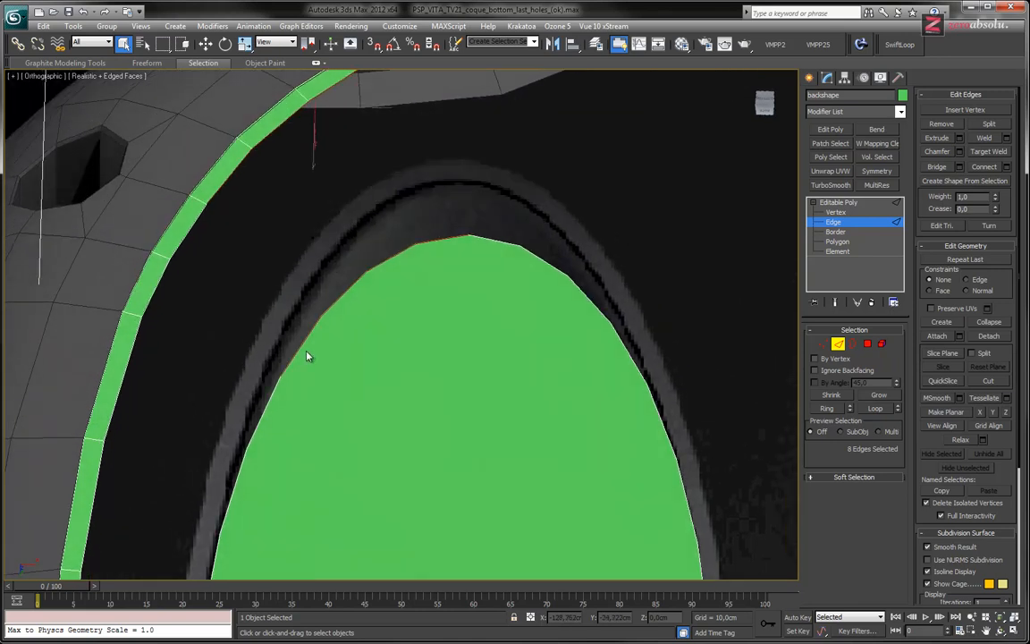
pyautogui.moveTo(359, 193); pyautogui.dragTo(349, 277, button='middle')
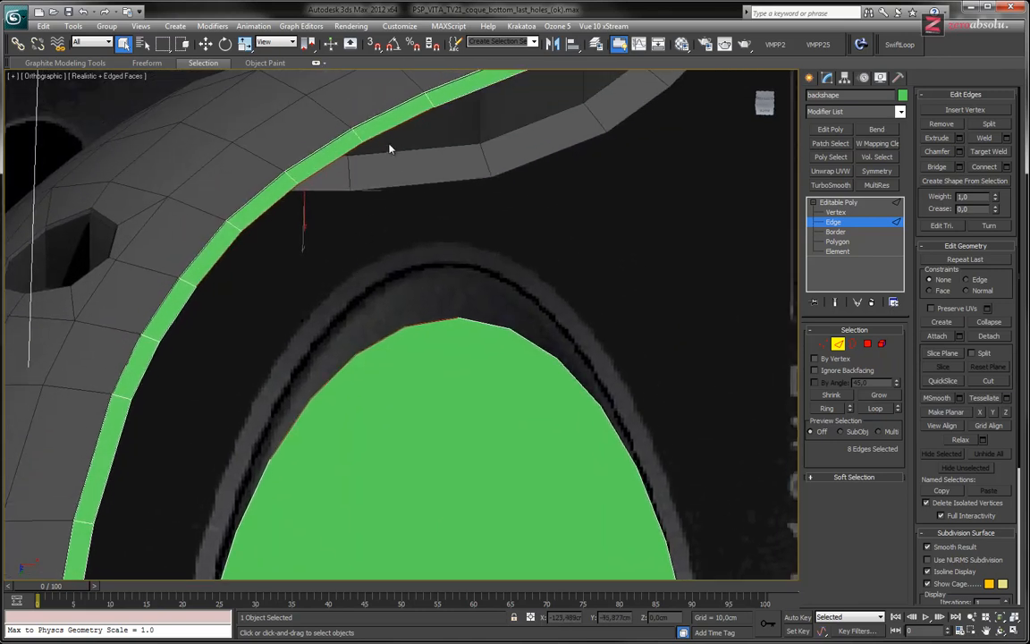
pyautogui.keyDown('ctrl'); pyautogui.click(176, 314); pyautogui.keyUp('ctrl')
pyautogui.keyDown('ctrl'); pyautogui.click(158, 375); pyautogui.keyUp('ctrl')
pyautogui.moveTo(297, 480); pyautogui.dragTo(346, 311, button='middle')
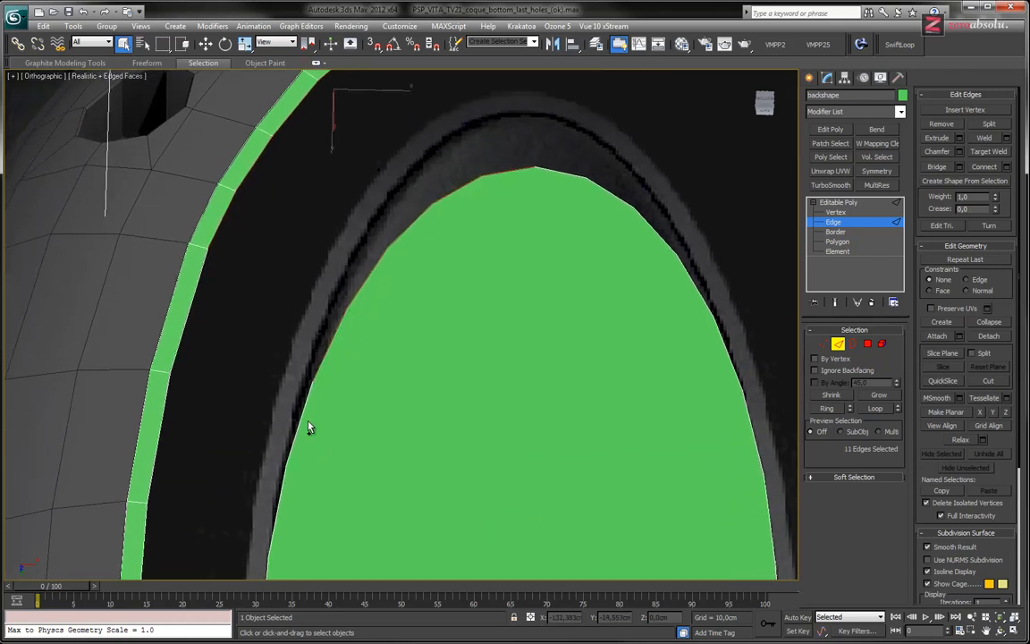
pyautogui.keyDown('ctrl'); pyautogui.click(188, 294); pyautogui.keyUp('ctrl')
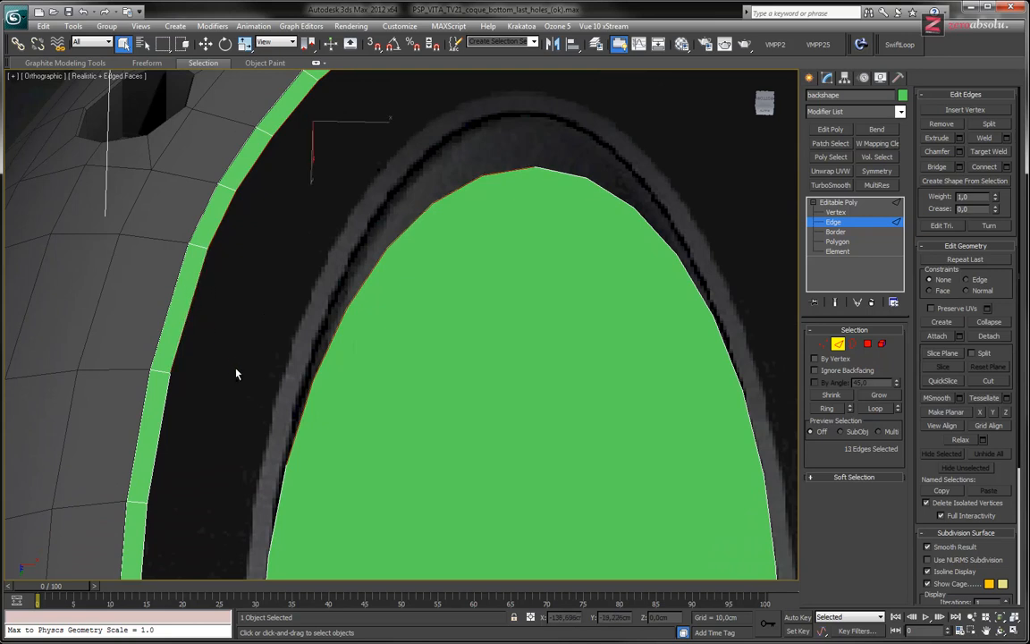
pyautogui.keyDown('ctrl'); pyautogui.click(287, 493); pyautogui.keyUp('ctrl')
pyautogui.keyDown('ctrl'); pyautogui.click(158, 429); pyautogui.keyUp('ctrl')
pyautogui.moveTo(262, 411); pyautogui.dragTo(296, 257, button='middle')
pyautogui.moveTo(422, 227); pyautogui.dragTo(439, 306, button='middle')
pyautogui.moveTo(267, 345); pyautogui.dragTo(306, 250, button='middle')
pyautogui.scroll(-1, 305, 217)
pyautogui.scroll(-3, 311, 246)
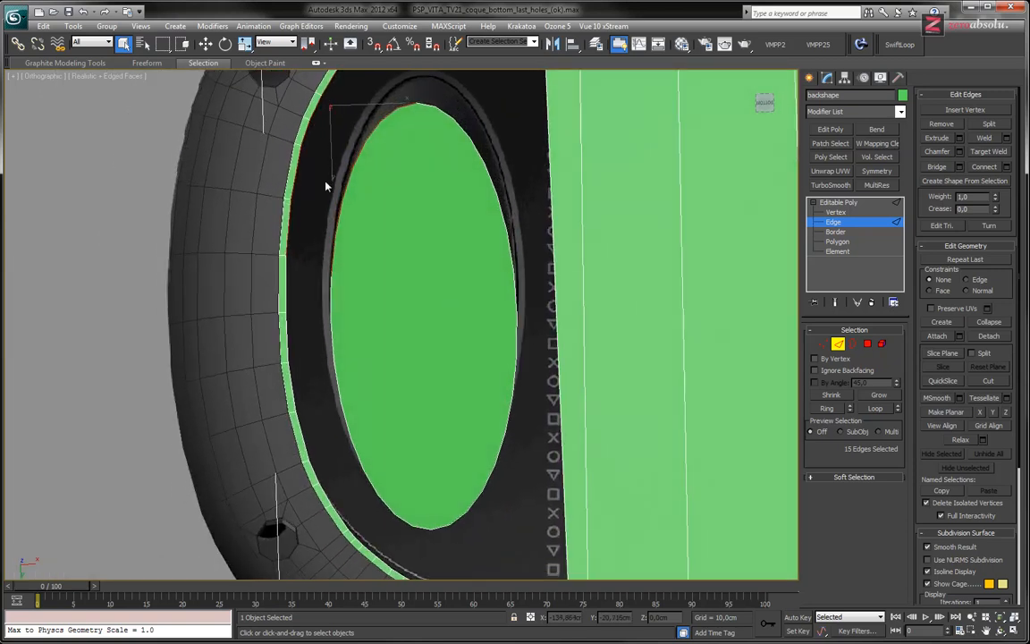
# - In Bottom view, select the oval's border and move it along Y to about 0,868 cm, matching the height of the border's middle edges
pyautogui.press('b')
pyautogui.scroll(6, 313, 300)
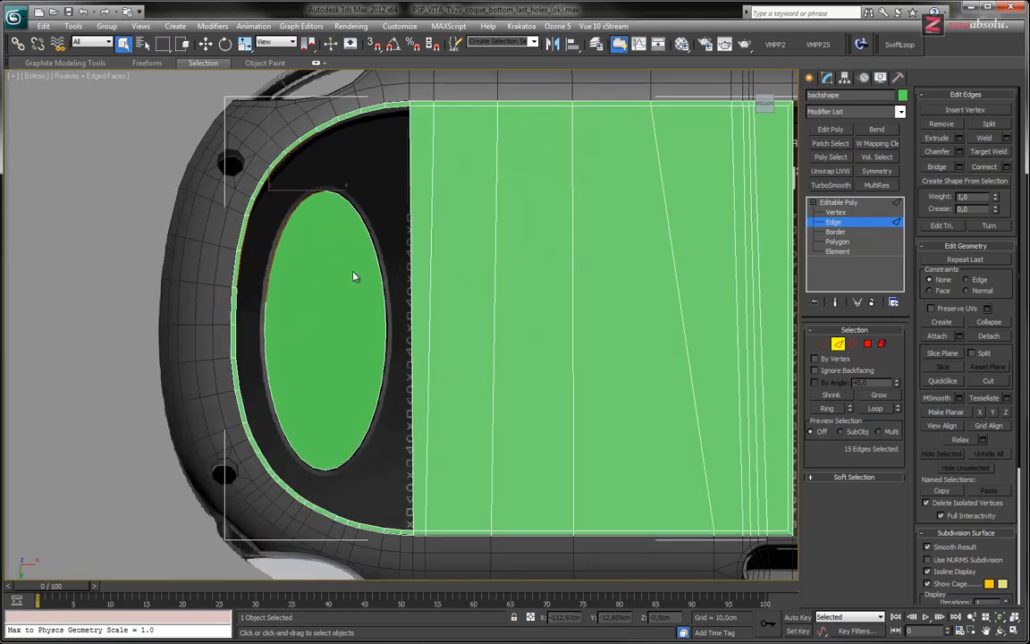
pyautogui.moveTo(278, 196); pyautogui.dragTo(375, 246)
pyautogui.click(833, 231)
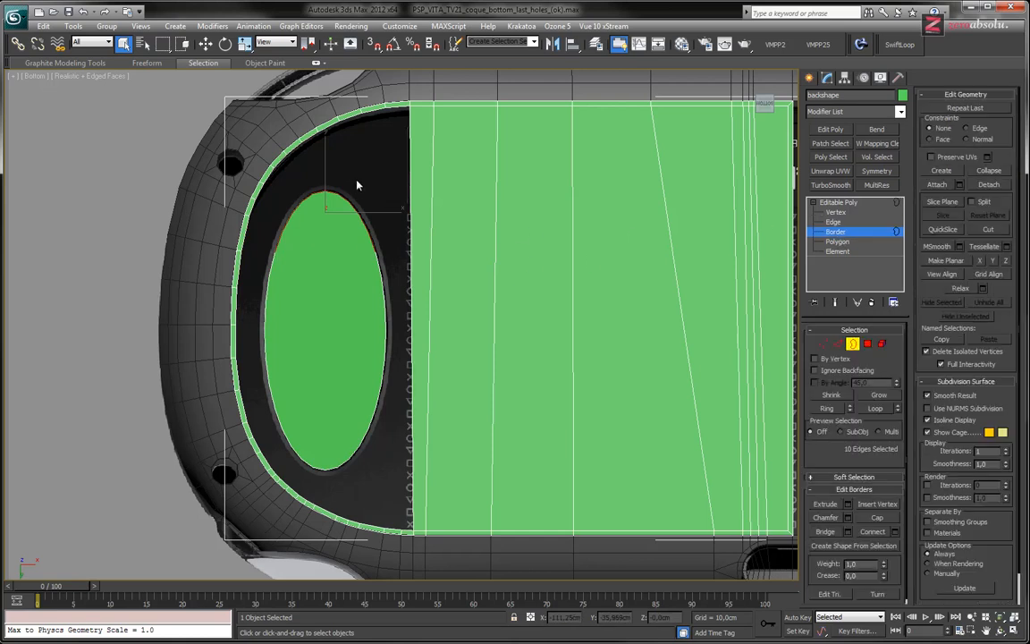
pyautogui.press('w')
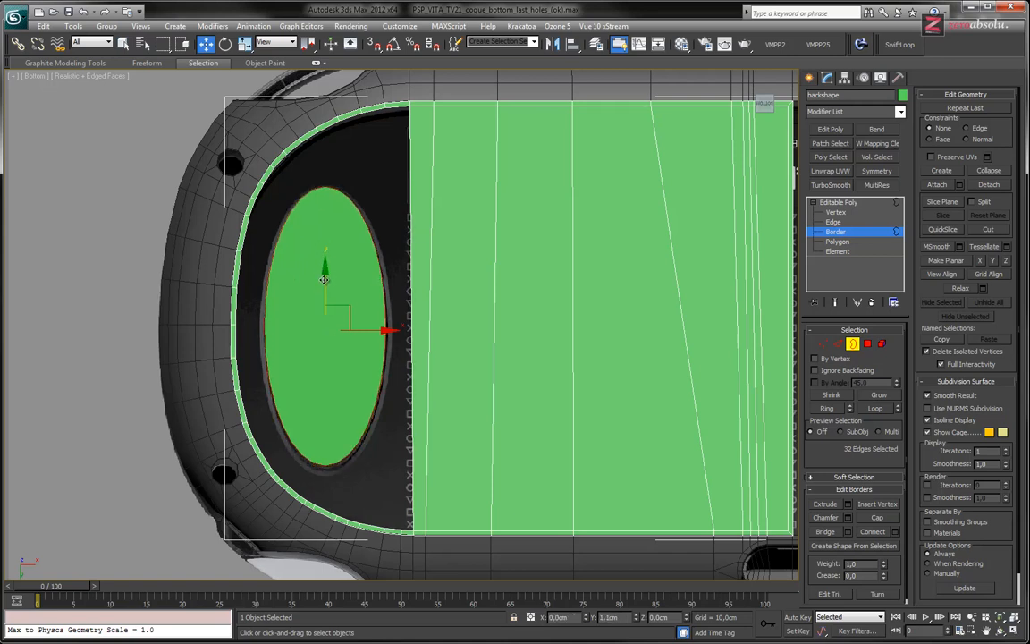
pyautogui.scroll(5, 273, 331)
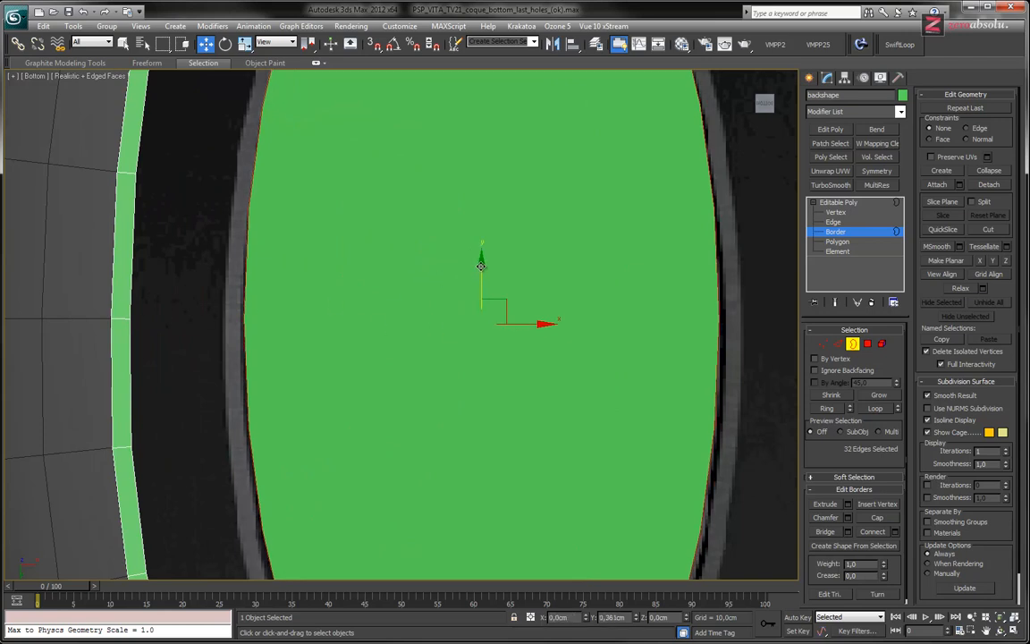
pyautogui.moveTo(481, 267); pyautogui.dragTo(481, 263)
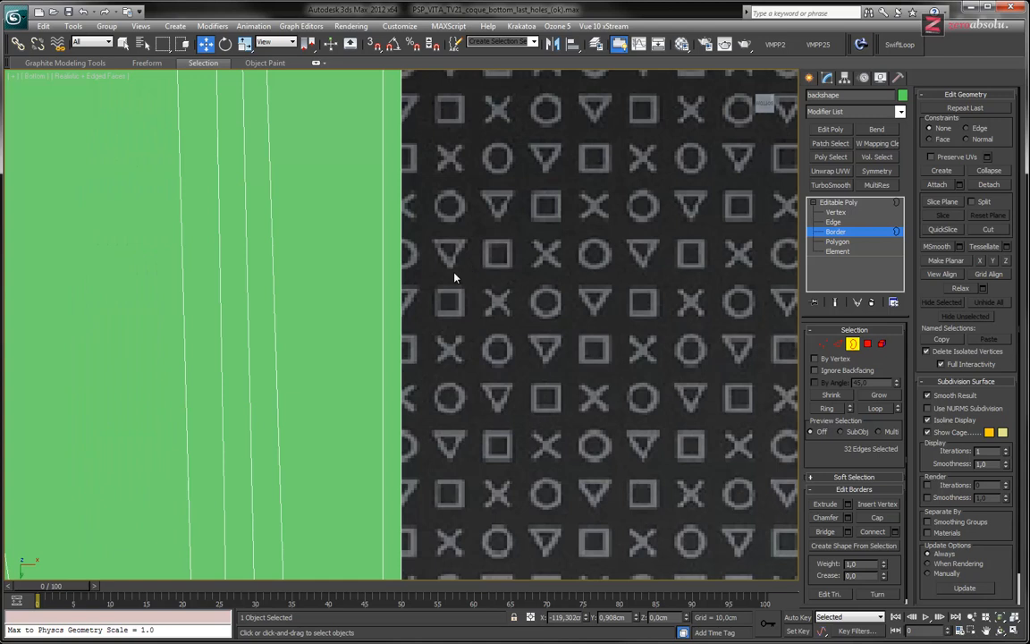
pyautogui.moveTo(172, 311); pyautogui.dragTo(751, 309, button='middle')
pyautogui.scroll(-3, 191, 322)
pyautogui.moveTo(150, 328); pyautogui.dragTo(276, 345, button='middle')
pyautogui.scroll(7, 382, 319)
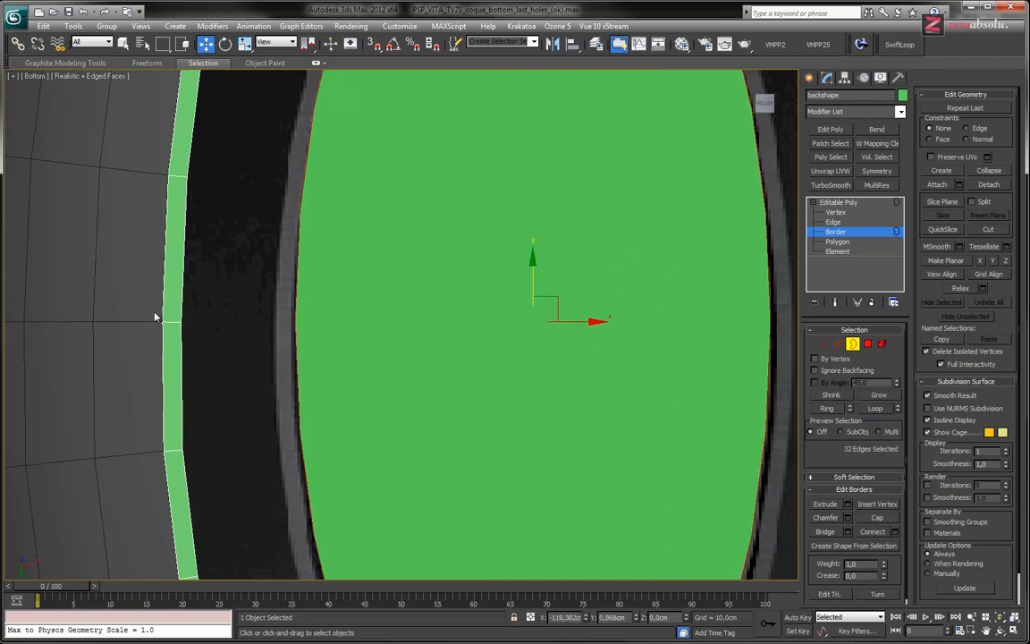
pyautogui.scroll(-4, 402, 345)
pyautogui.scroll(2, 340, 329)
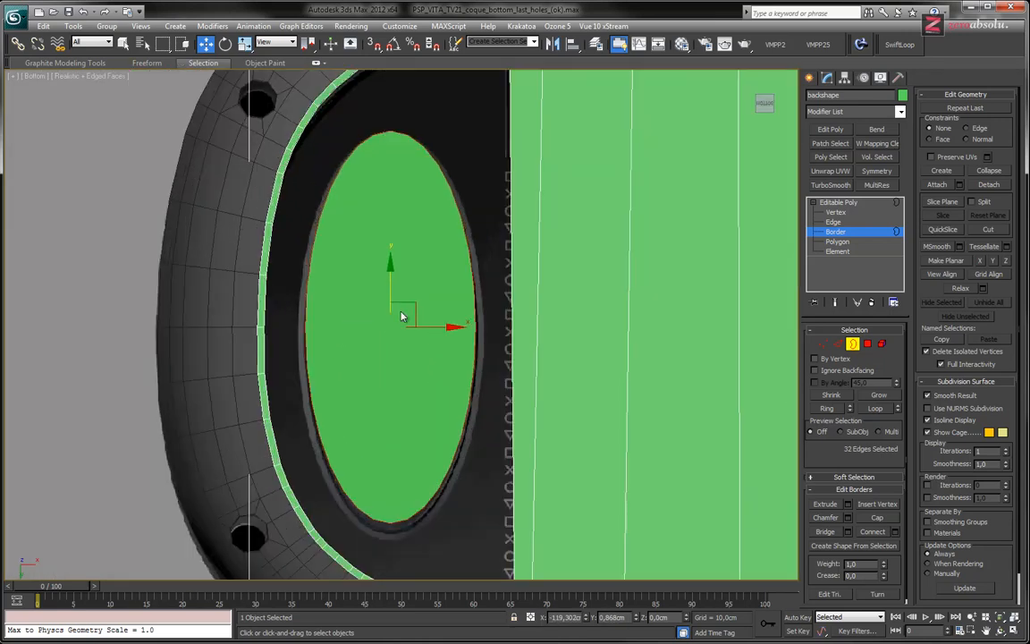
# - Switch to the other Bottom viewport at full size and display it shaded with the oval close up
pyautogui.hotkey('alt', 'w')
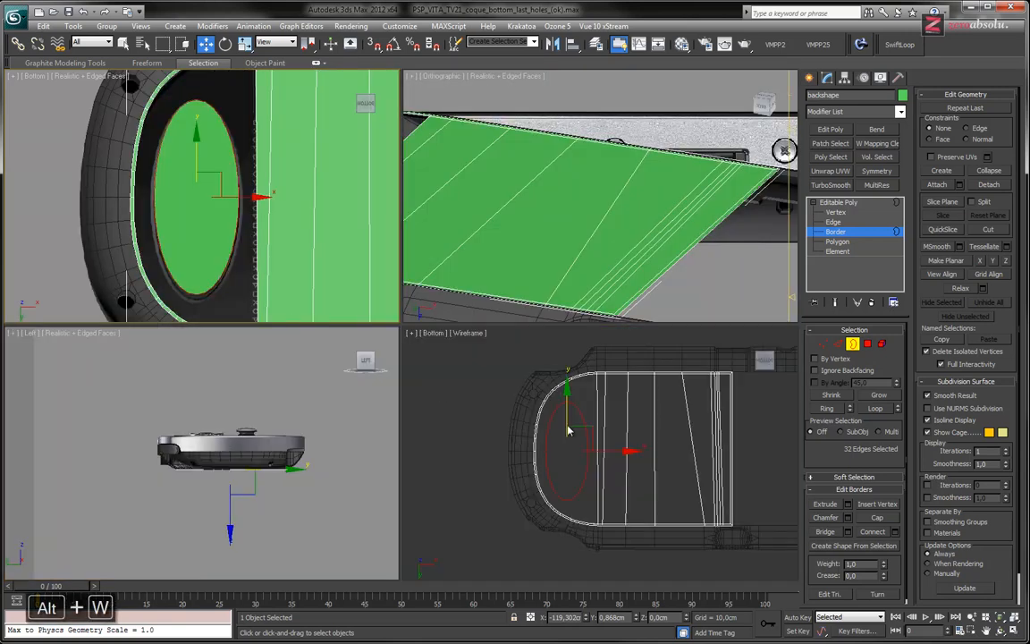
pyautogui.hotkey('alt', 'w')
pyautogui.scroll(5, 387, 325)
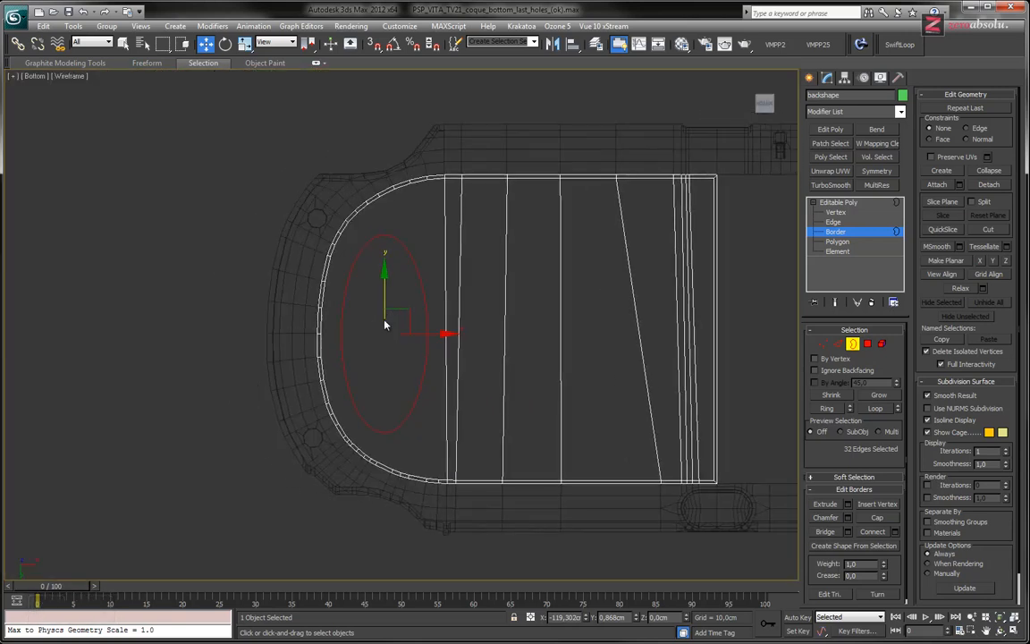
pyautogui.press('F3')
pyautogui.moveTo(367, 281); pyautogui.dragTo(314, 269, button='middle')
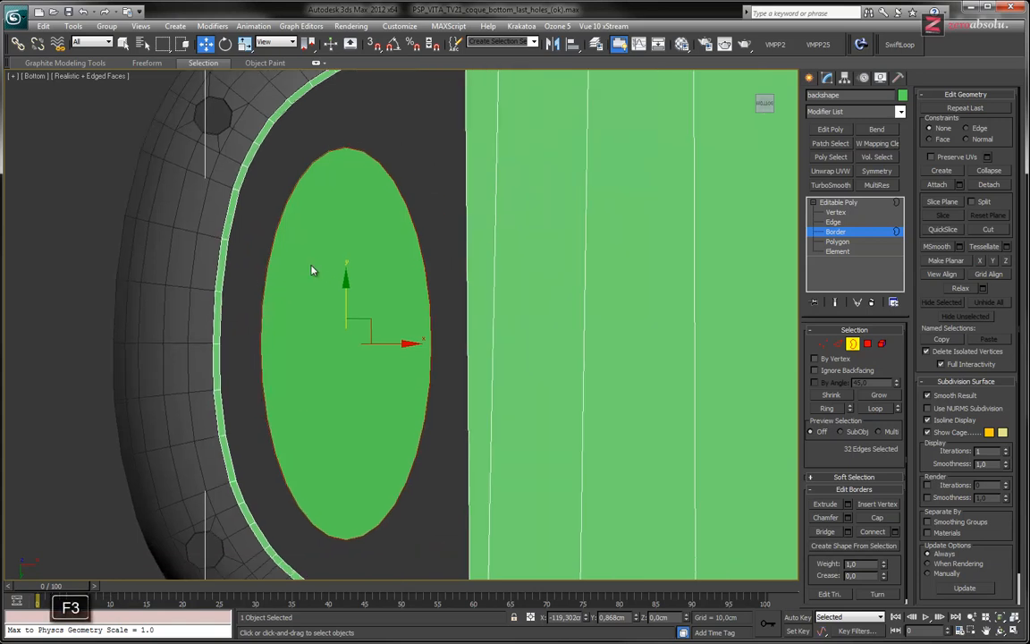
# - Try bridging two pairs of facing edges between the inset border and the oval, with 1 segment and Bridge Adjacent at 0,0
pyautogui.click(240, 325)
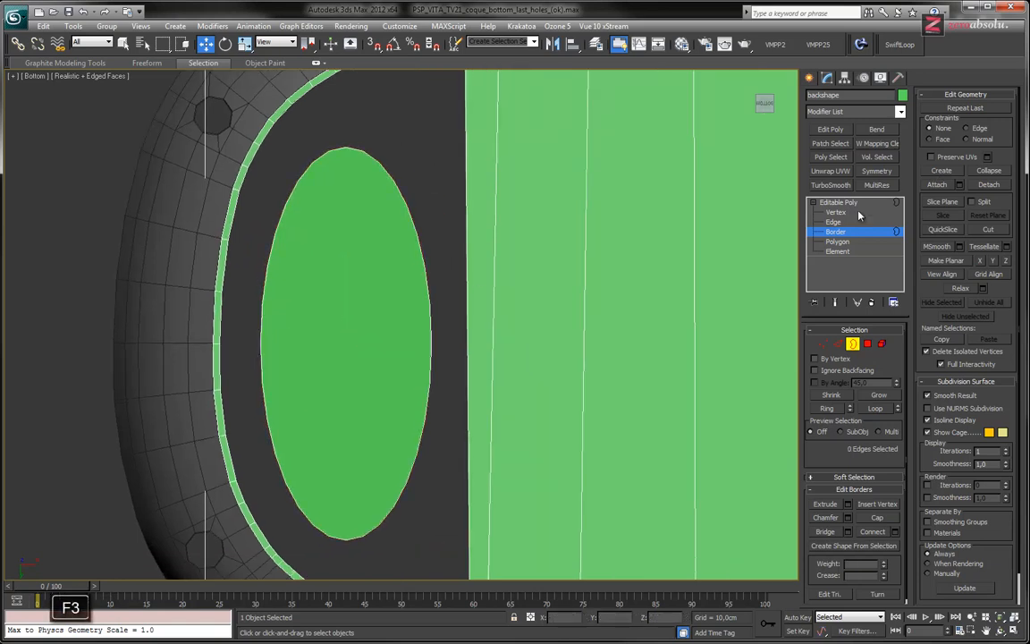
pyautogui.click(835, 221)
pyautogui.click(221, 321)
pyautogui.keyDown('ctrl'); pyautogui.click(262, 328); pyautogui.keyUp('ctrl')
pyautogui.moveTo(250, 270); pyautogui.dragTo(297, 294, button='middle')
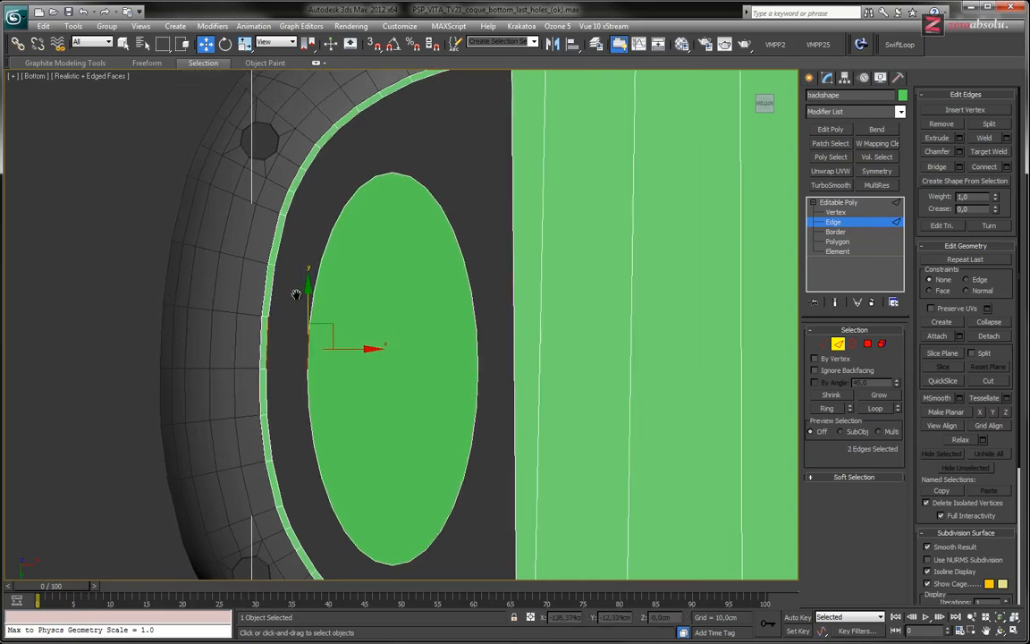
pyautogui.scroll(3, 298, 294)
pyautogui.keyDown('ctrl'); pyautogui.click(246, 296); pyautogui.keyUp('ctrl')
pyautogui.keyDown('ctrl'); pyautogui.moveTo(294, 308); pyautogui.dragTo(347, 319); pyautogui.keyUp('ctrl')
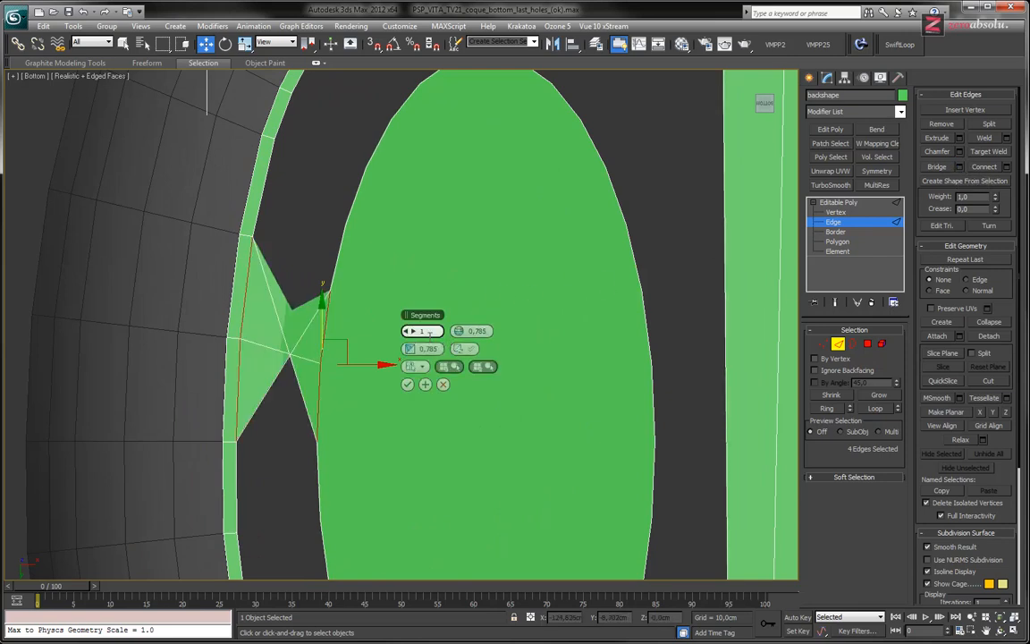
pyautogui.moveTo(410, 331); pyautogui.dragTo(332, 350)
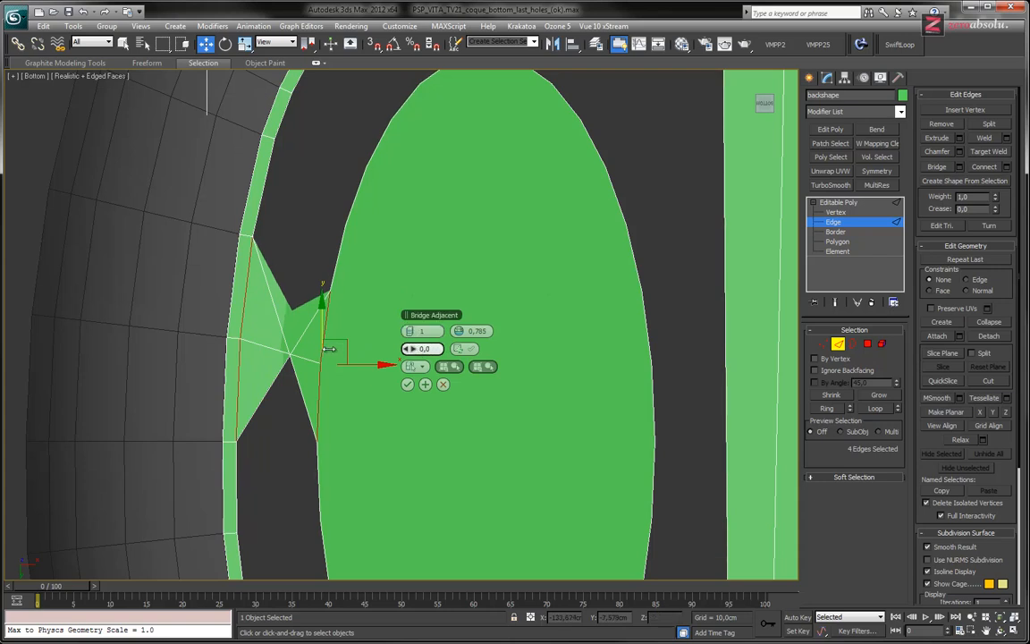
pyautogui.moveTo(459, 331); pyautogui.dragTo(372, 334)
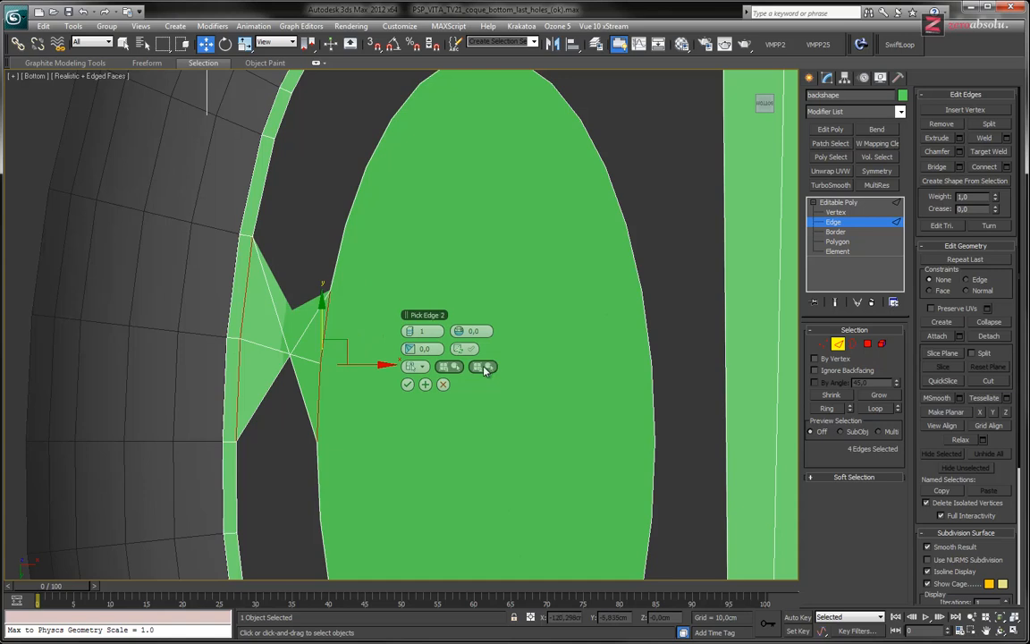
pyautogui.click(442, 384)
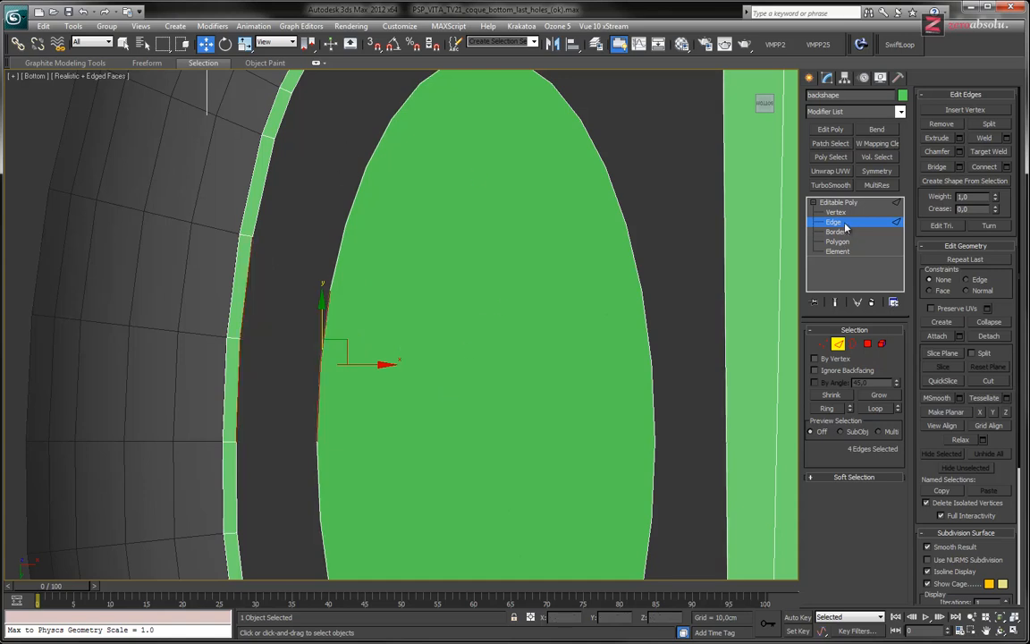
# - Select the oval's border and inspect the polygon triangulation with the Turn tool
pyautogui.press('3')
pyautogui.click(356, 204)
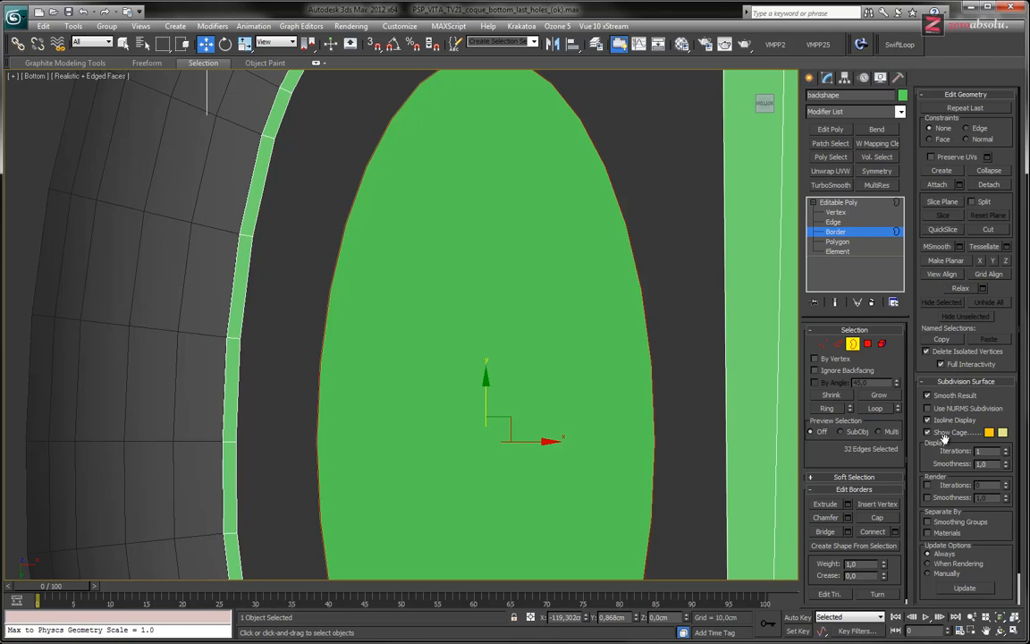
pyautogui.scroll(-2, 941, 454)
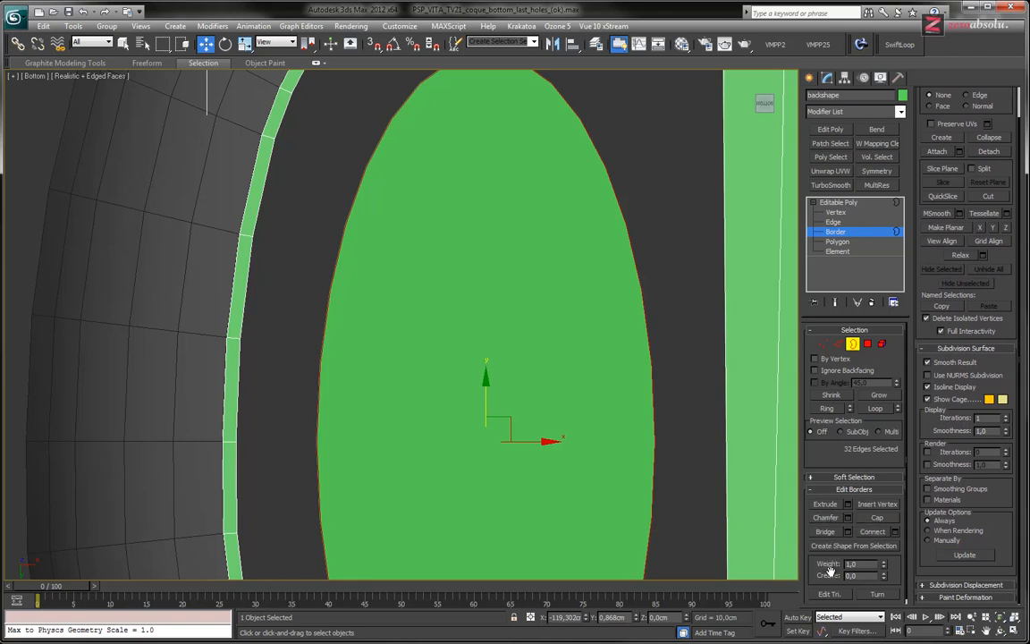
pyautogui.click(879, 596)
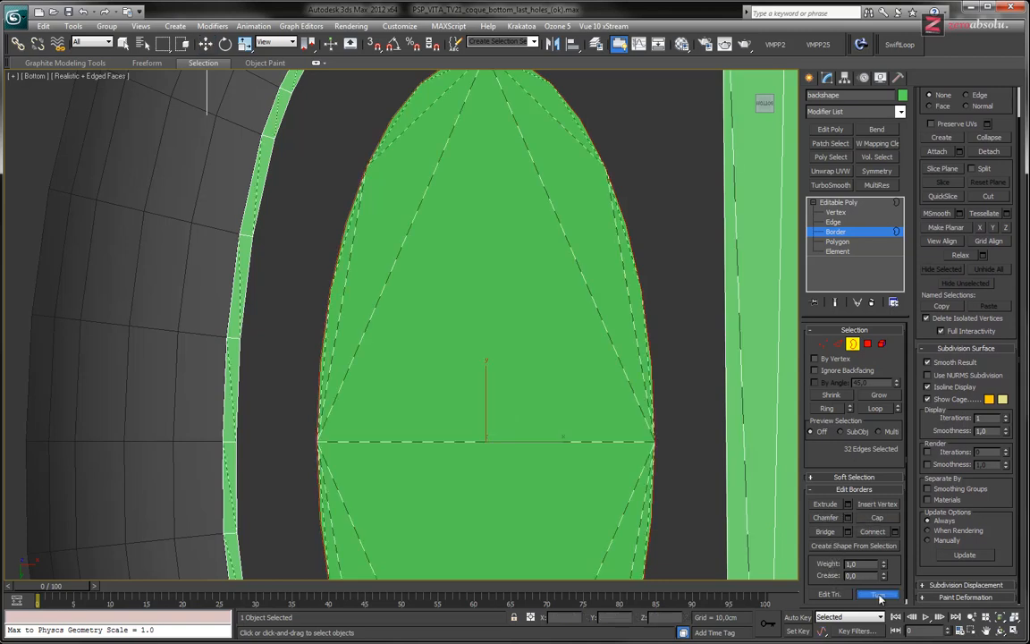
pyautogui.click(879, 595)
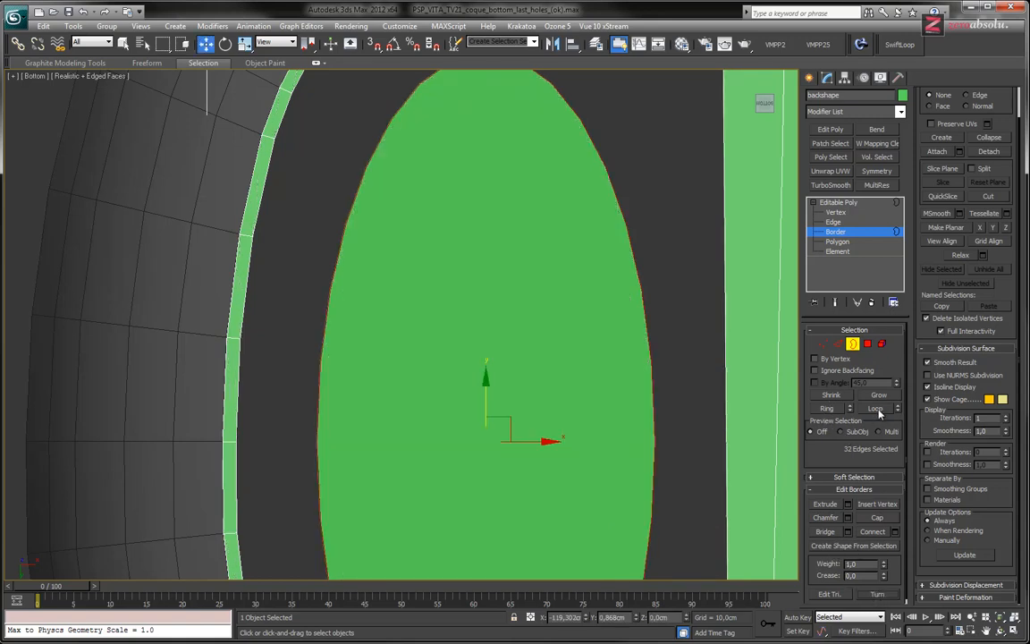
# - Turn Backface Cull on for backshape to check which way the oval faces, orbit around it, and turn it off again
pyautogui.moveTo(837, 459); pyautogui.dragTo(833, 430)
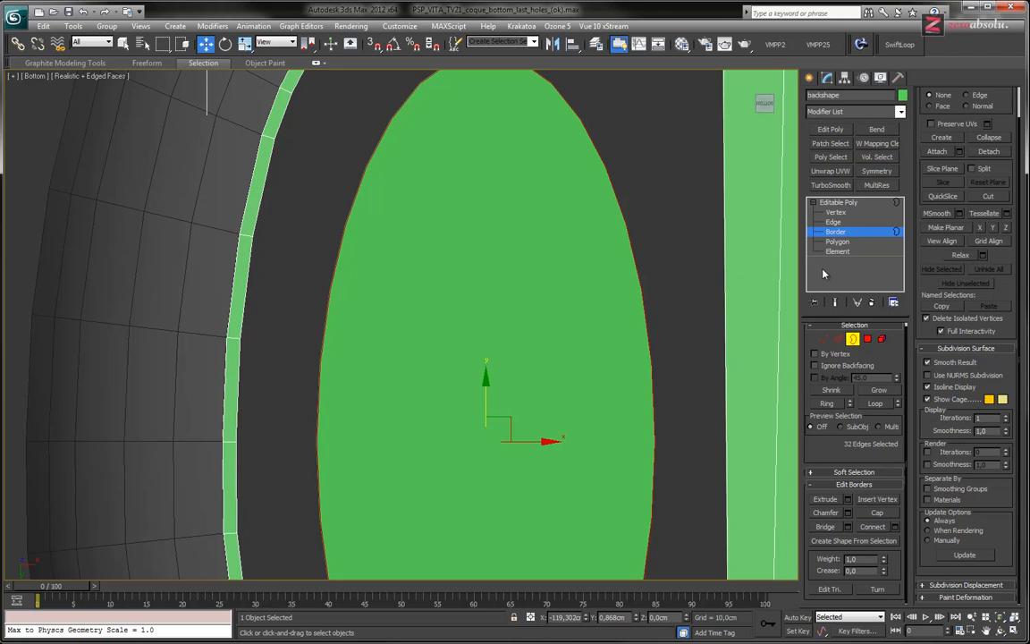
pyautogui.click(839, 339)
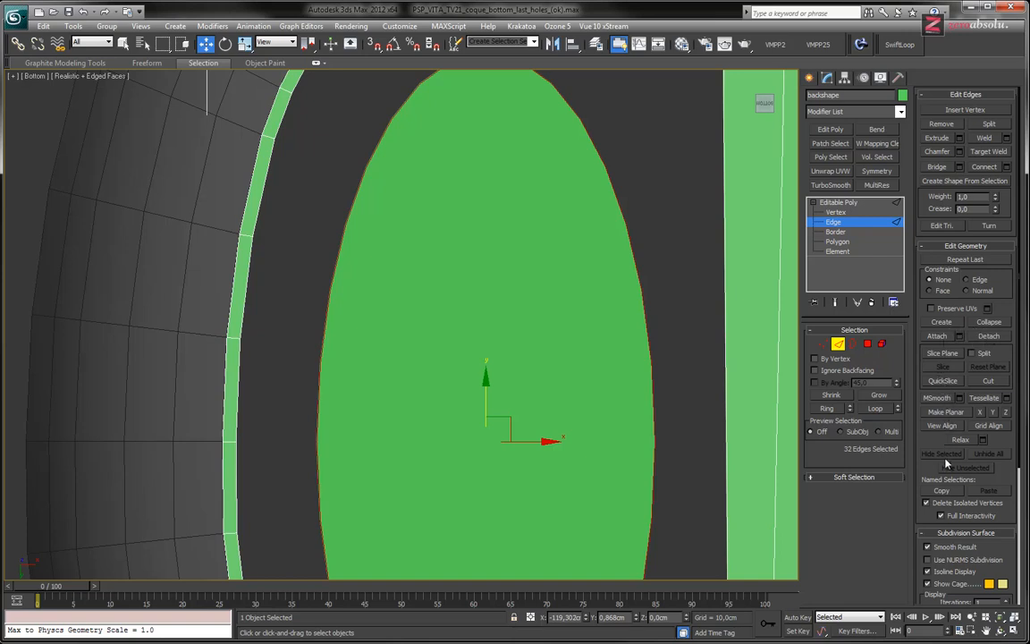
pyautogui.click(881, 78)
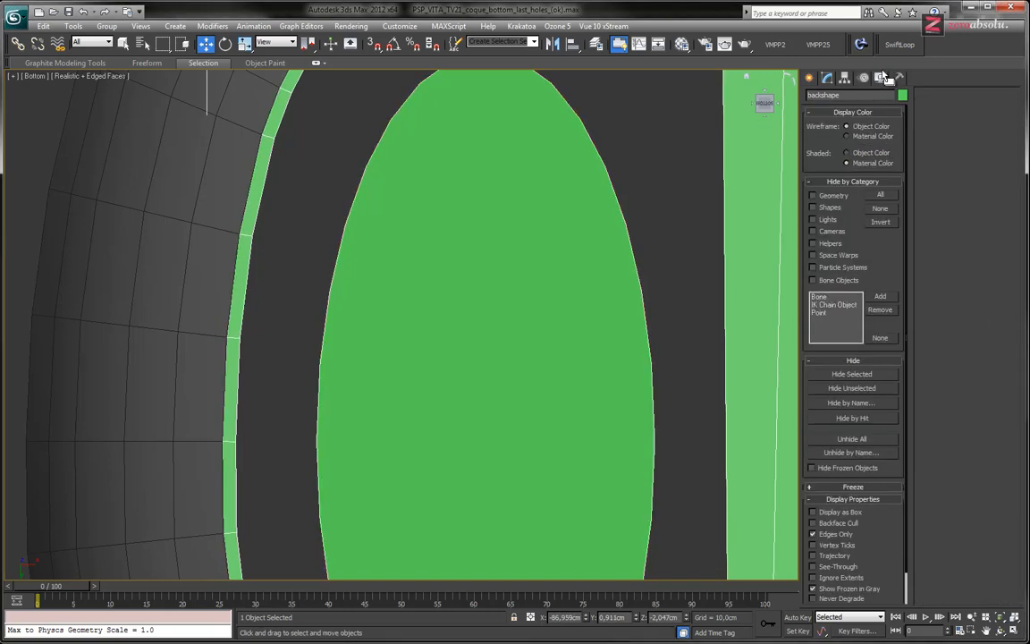
pyautogui.click(838, 524)
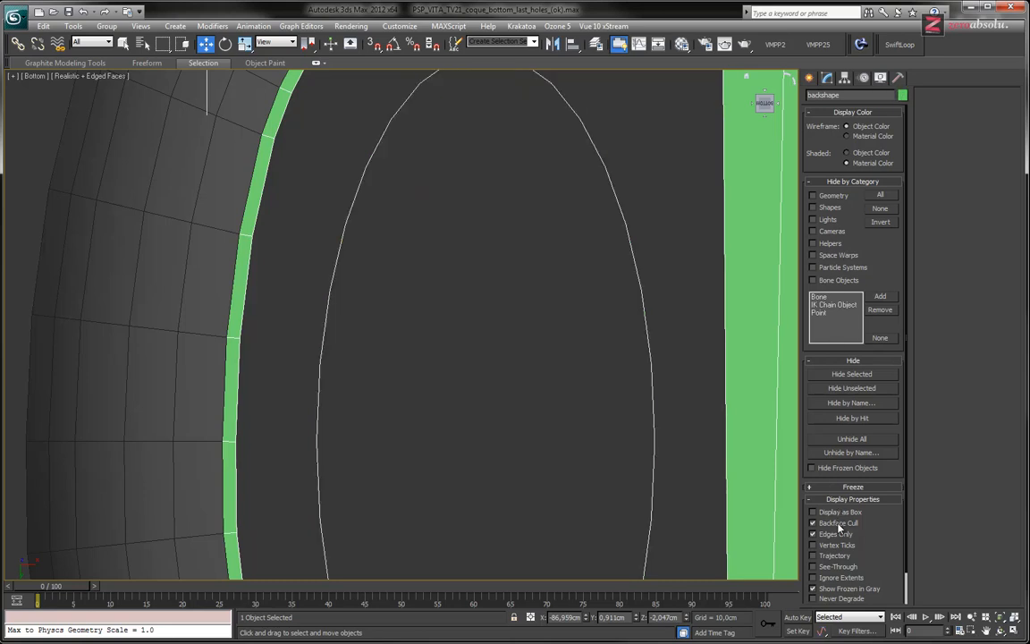
pyautogui.scroll(-5, 587, 292)
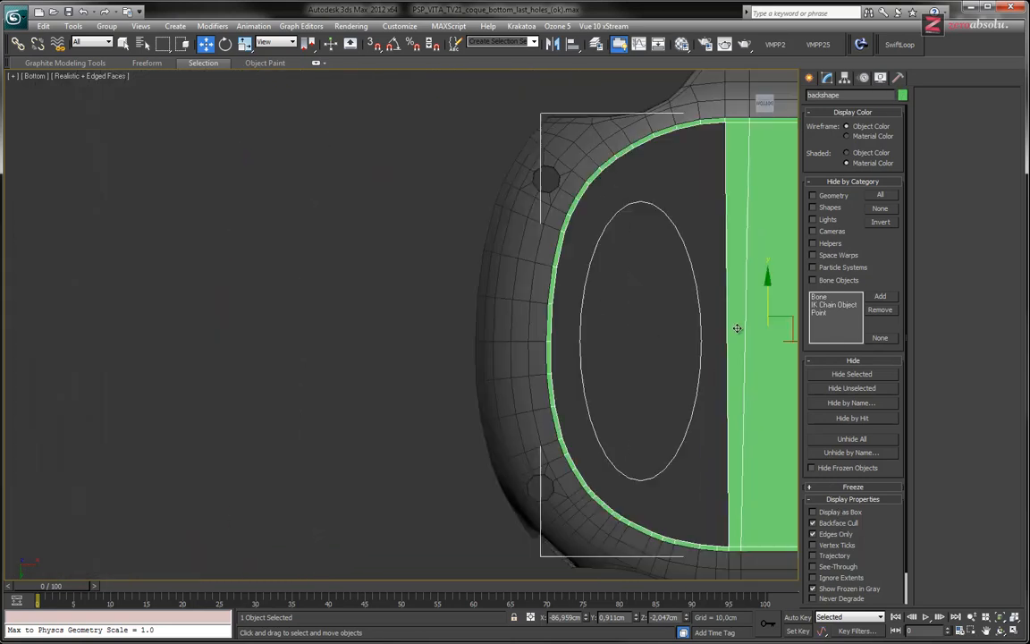
pyautogui.moveTo(736, 322); pyautogui.dragTo(458, 340, button='middle')
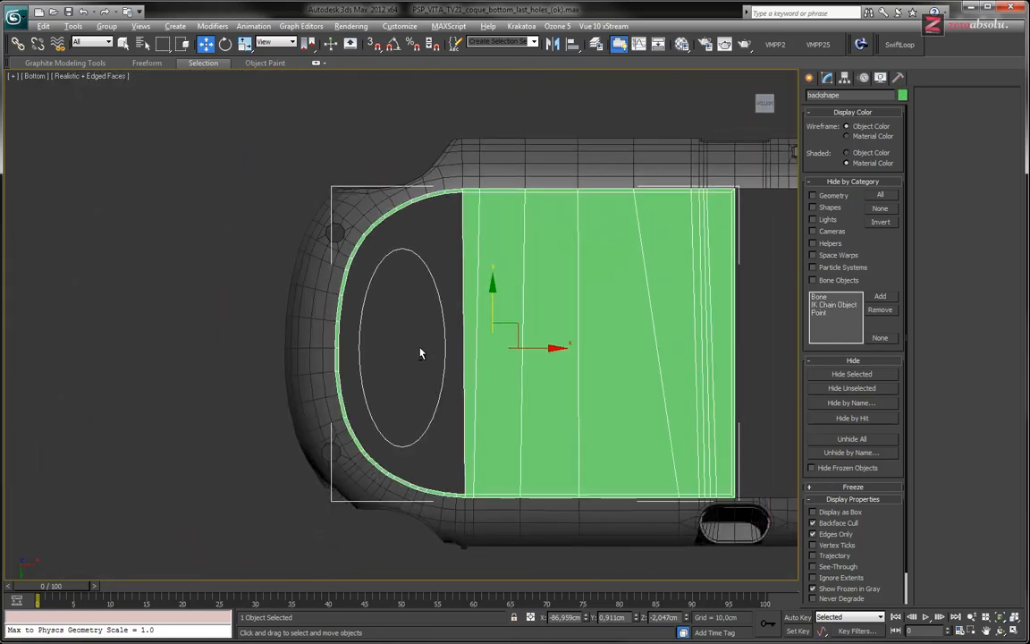
pyautogui.moveTo(464, 294)
pyautogui.keyDown('alt'); pyautogui.mouseDown(button='middle')
pyautogui.moveTo(461, 483)
pyautogui.moveTo(477, 295)
pyautogui.moveTo(456, 294)
pyautogui.moveTo(458, 304)
pyautogui.mouseUp(button='middle'); pyautogui.keyUp('alt')
pyautogui.click(838, 534)
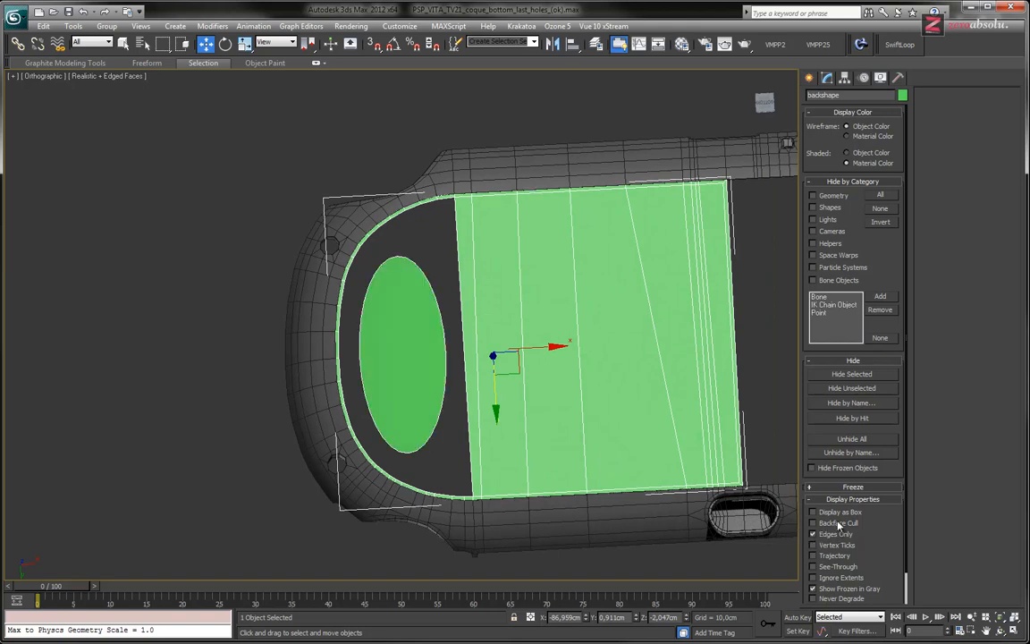
# - Flip the oval polygon's normal, shade selected faces to verify the polygon, and clear the selection
pyautogui.click(827, 77)
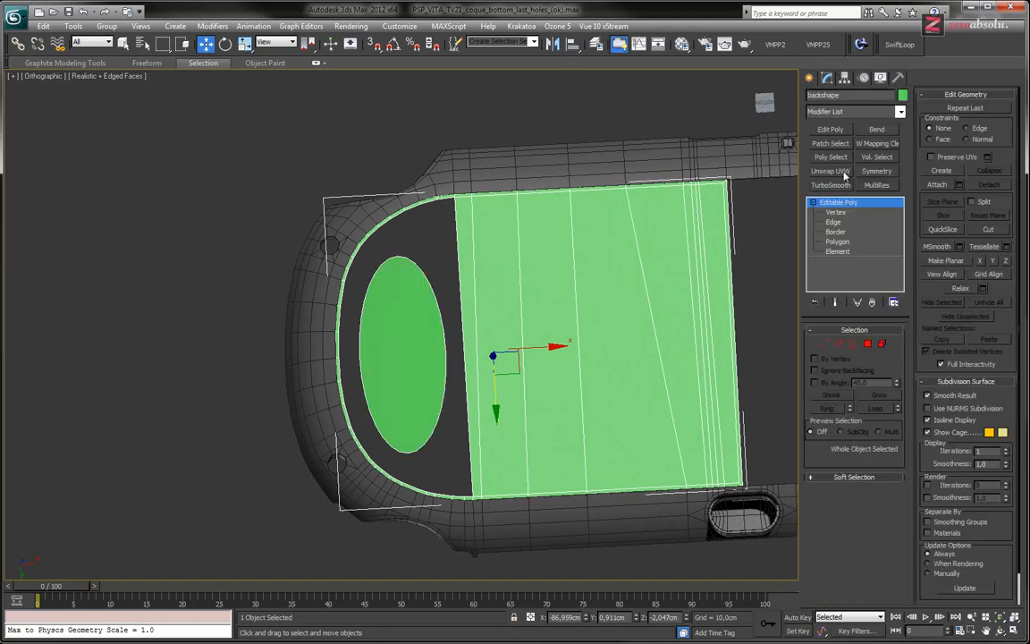
pyautogui.click(838, 242)
pyautogui.click(430, 318)
pyautogui.moveTo(558, 386); pyautogui.dragTo(605, 362, button='middle')
pyautogui.scroll(3, 541, 362)
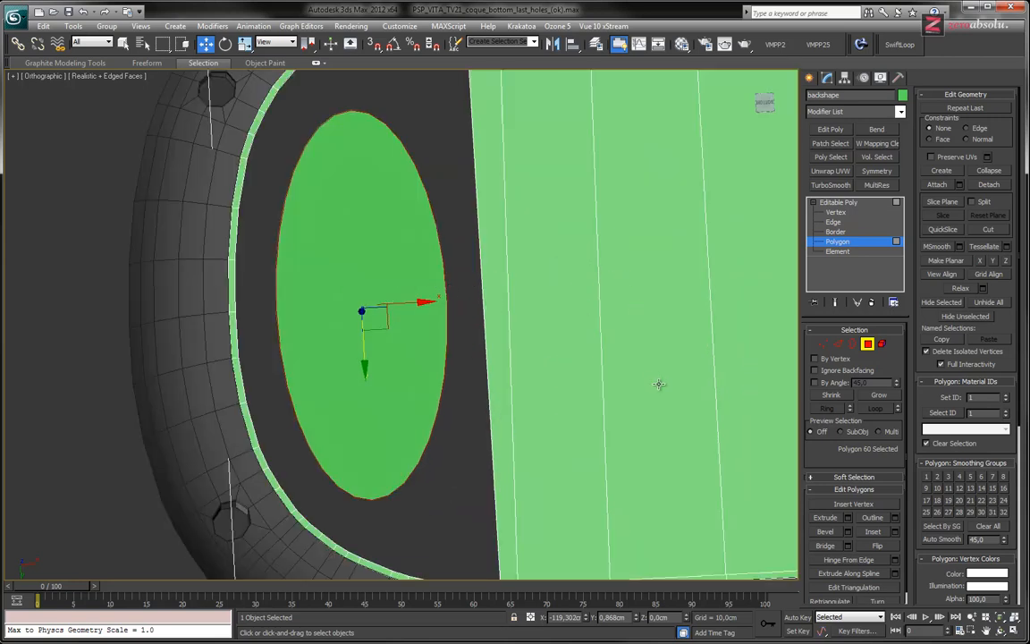
pyautogui.click(877, 546)
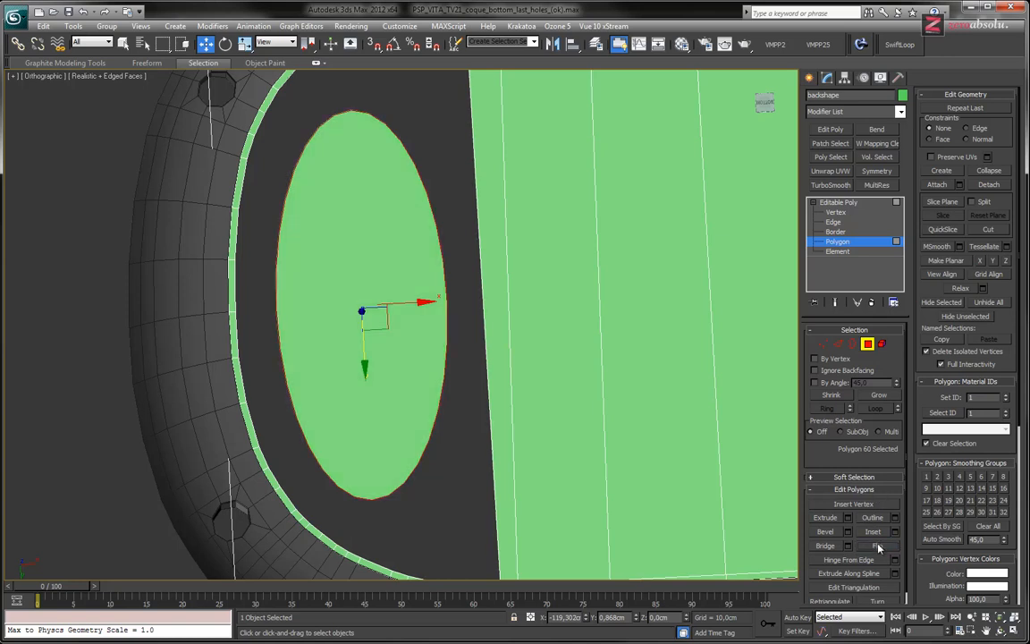
pyautogui.press('F2')
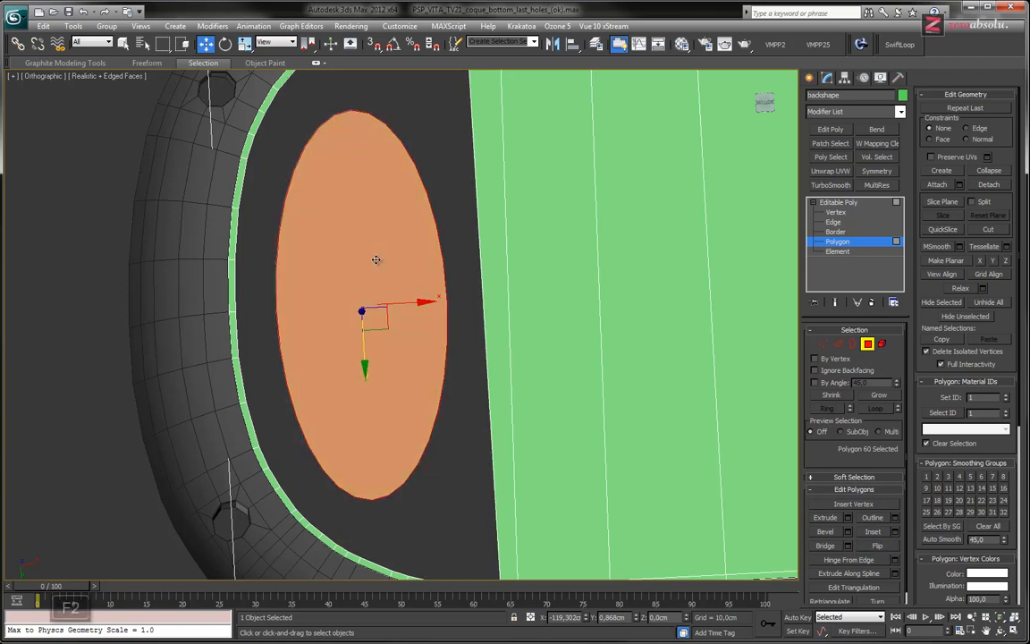
pyautogui.click(462, 362)
# - Bridge two pairs of facing edges between the inset border and the oval just above their middle, with 1 segment
pyautogui.click(834, 222)
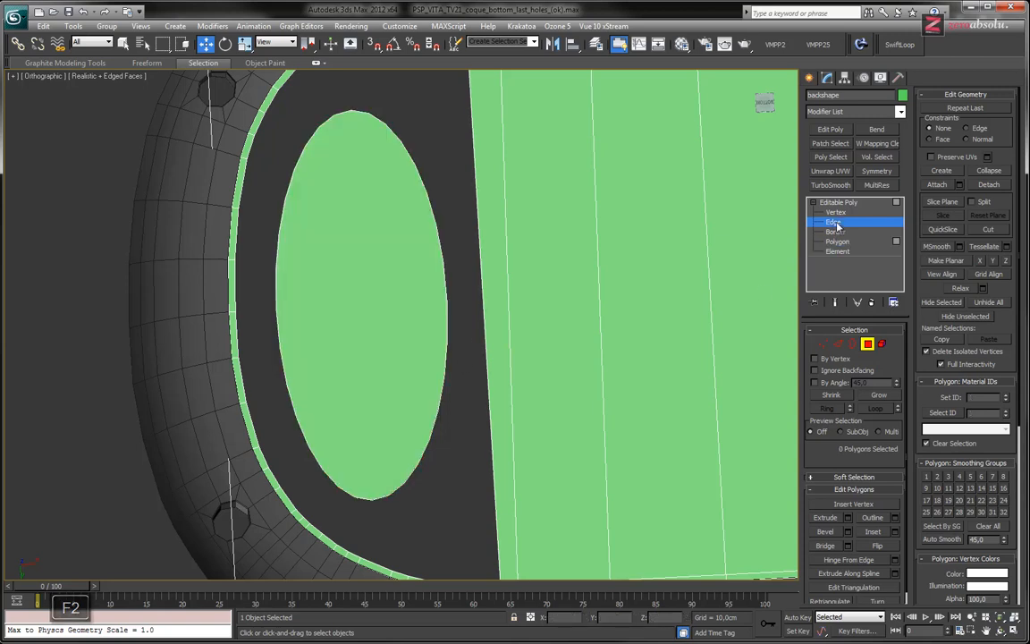
pyautogui.keyDown('alt'); pyautogui.moveTo(250, 335); pyautogui.dragTo(268, 288, button='middle'); pyautogui.keyUp('alt')
pyautogui.click(239, 275)
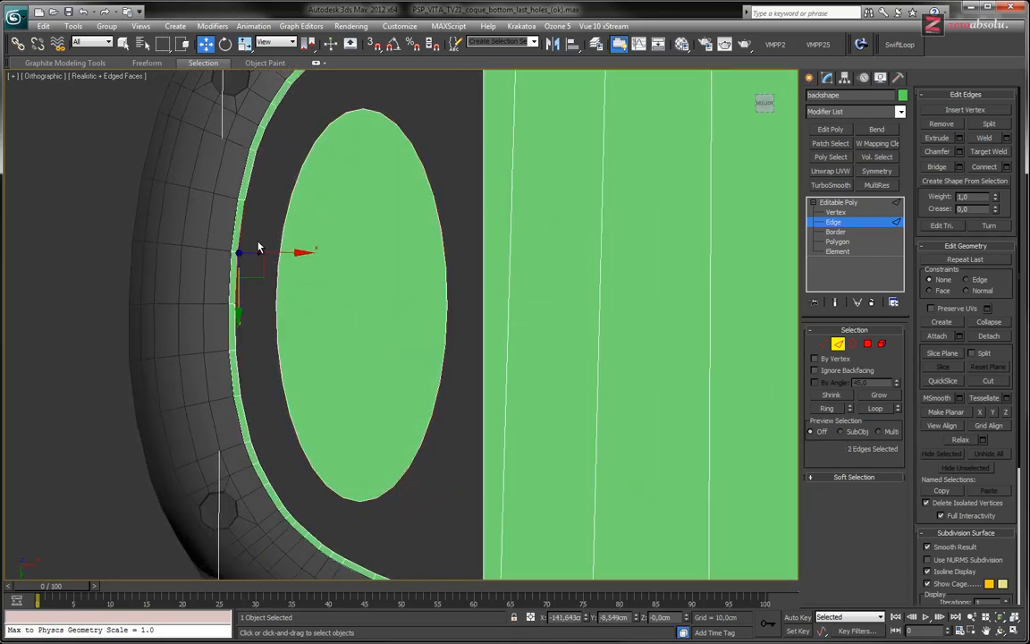
pyautogui.scroll(5, 426, 338)
pyautogui.keyDown('ctrl'); pyautogui.click(446, 309); pyautogui.keyUp('ctrl')
pyautogui.moveTo(405, 393); pyautogui.dragTo(458, 405)
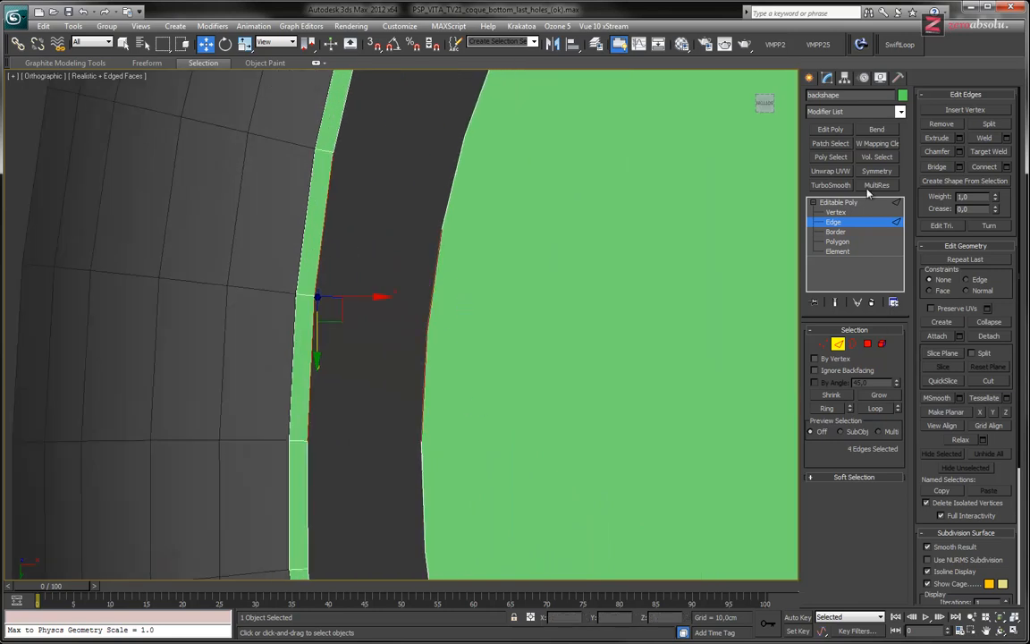
pyautogui.click(961, 167)
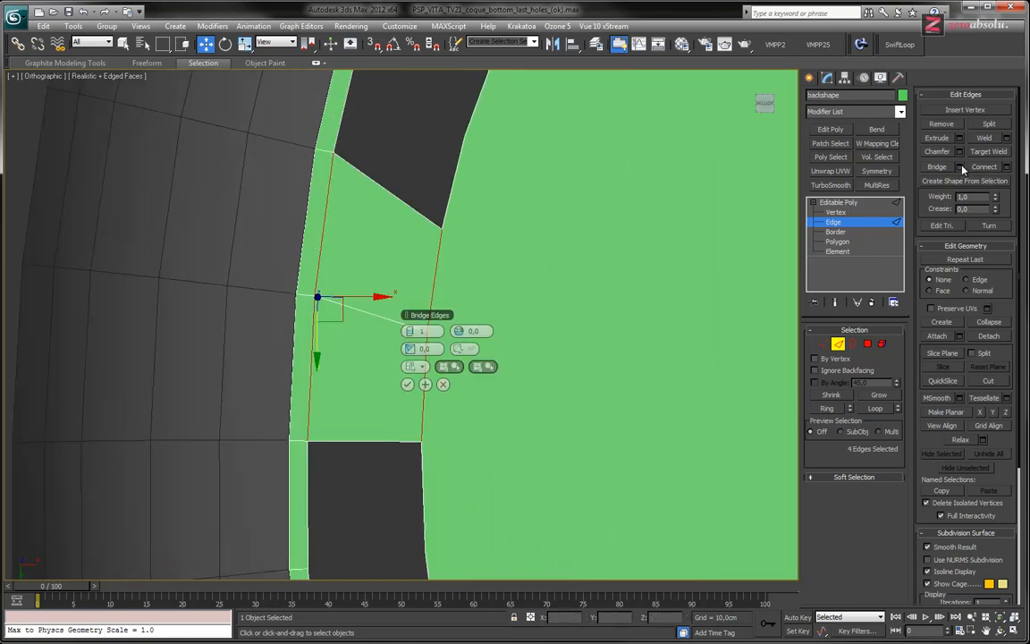
pyautogui.click(407, 385)
# - Bridge the next single pair of facing edges above the new faces, between the border and the oval
pyautogui.moveTo(441, 122); pyautogui.dragTo(402, 299, button='middle')
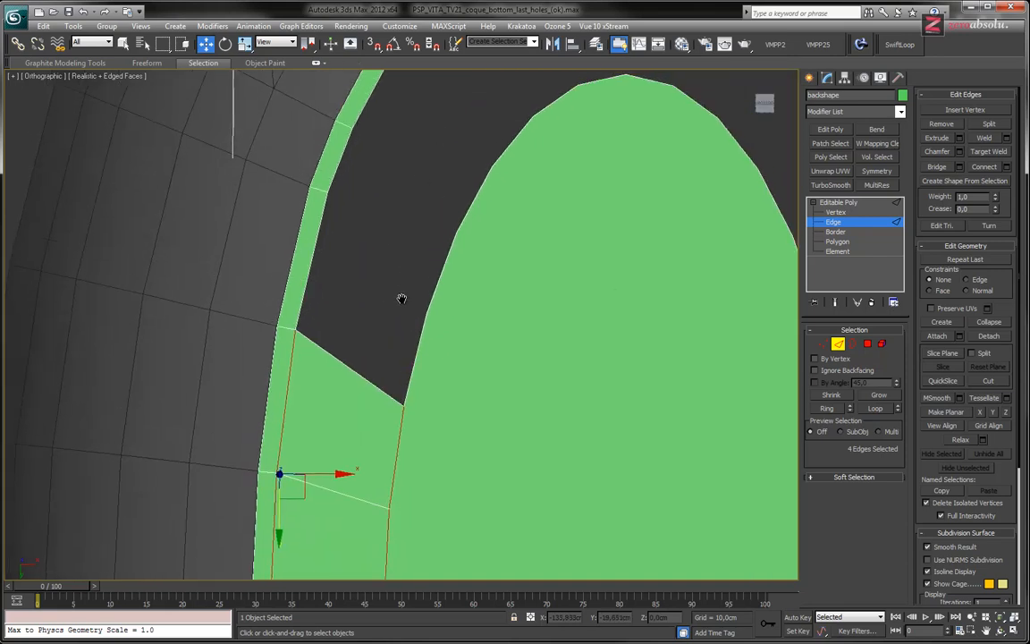
pyautogui.click(307, 285)
pyautogui.keyDown('ctrl'); pyautogui.click(418, 336); pyautogui.keyUp('ctrl')
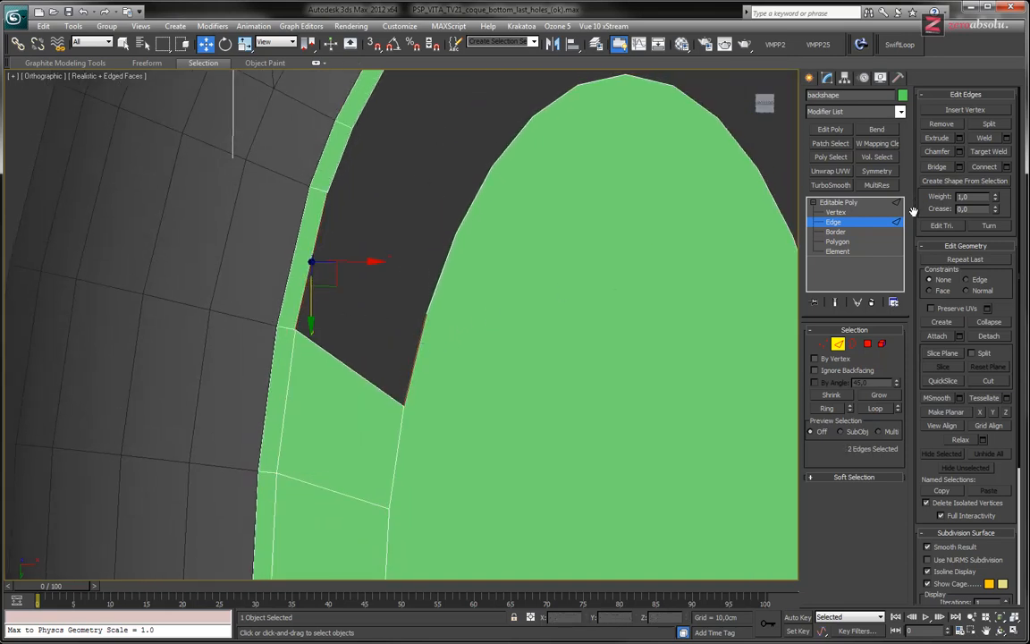
pyautogui.click(930, 168)
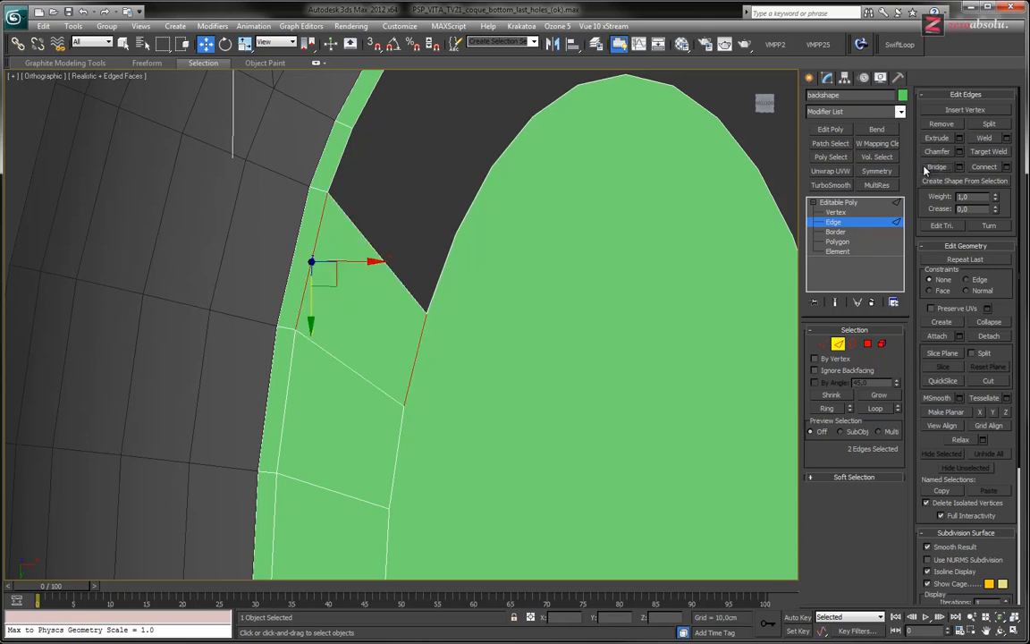
# - Bridge the next three pairs of facing edges along the upper curve of the border and the oval
pyautogui.moveTo(584, 201); pyautogui.dragTo(541, 347, button='middle')
pyautogui.click(301, 308)
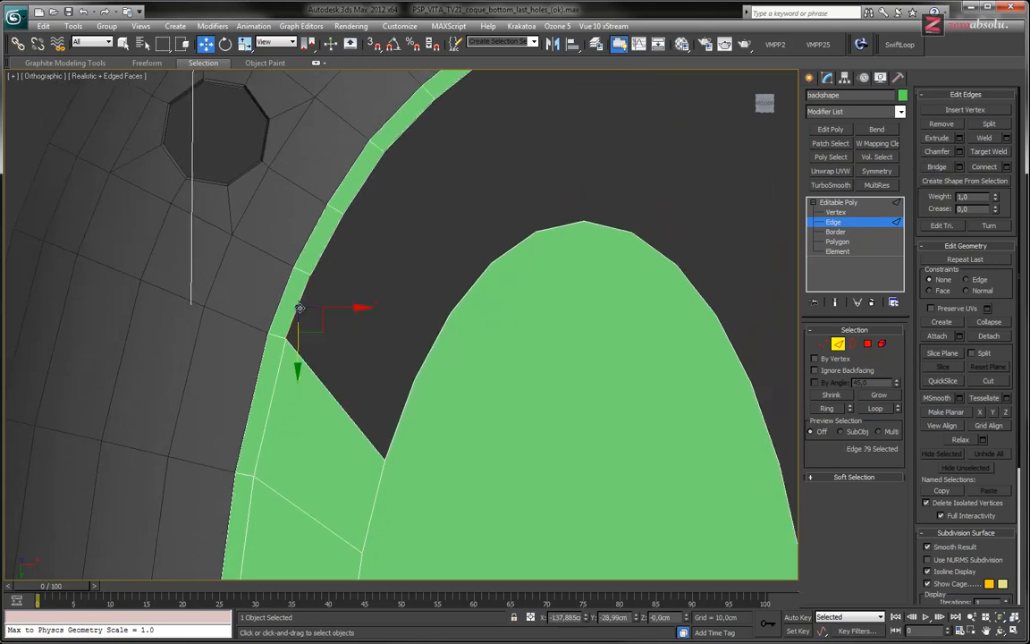
pyautogui.keyDown('ctrl'); pyautogui.click(393, 411); pyautogui.keyUp('ctrl')
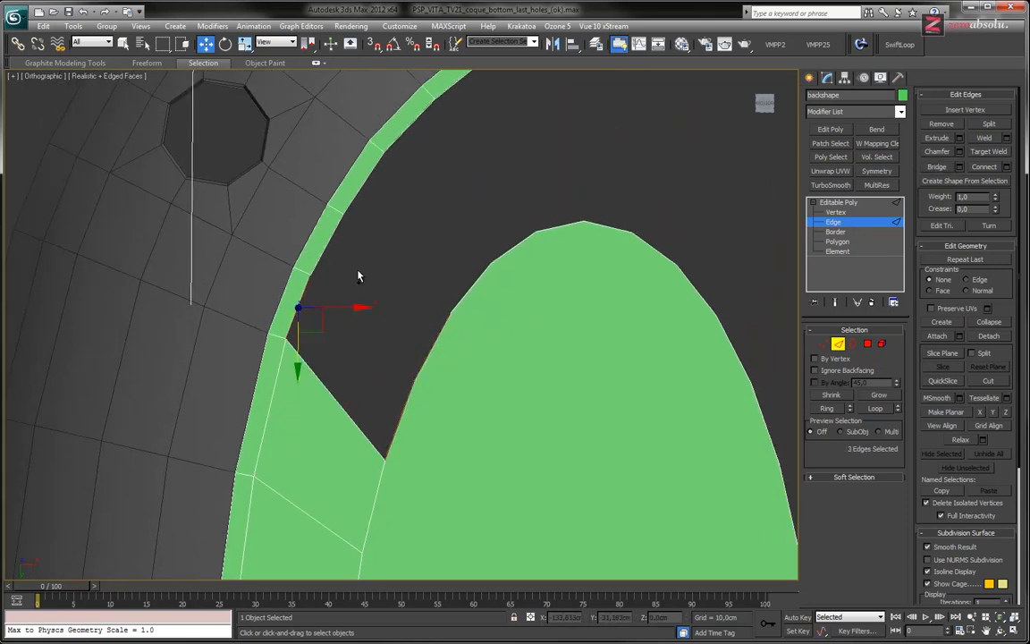
pyautogui.keyDown('ctrl'); pyautogui.click(330, 246); pyautogui.keyUp('ctrl')
pyautogui.keyDown('ctrl'); pyautogui.click(363, 186); pyautogui.keyUp('ctrl')
pyautogui.keyDown('ctrl'); pyautogui.moveTo(480, 312); pyautogui.dragTo(481, 313); pyautogui.keyUp('ctrl')
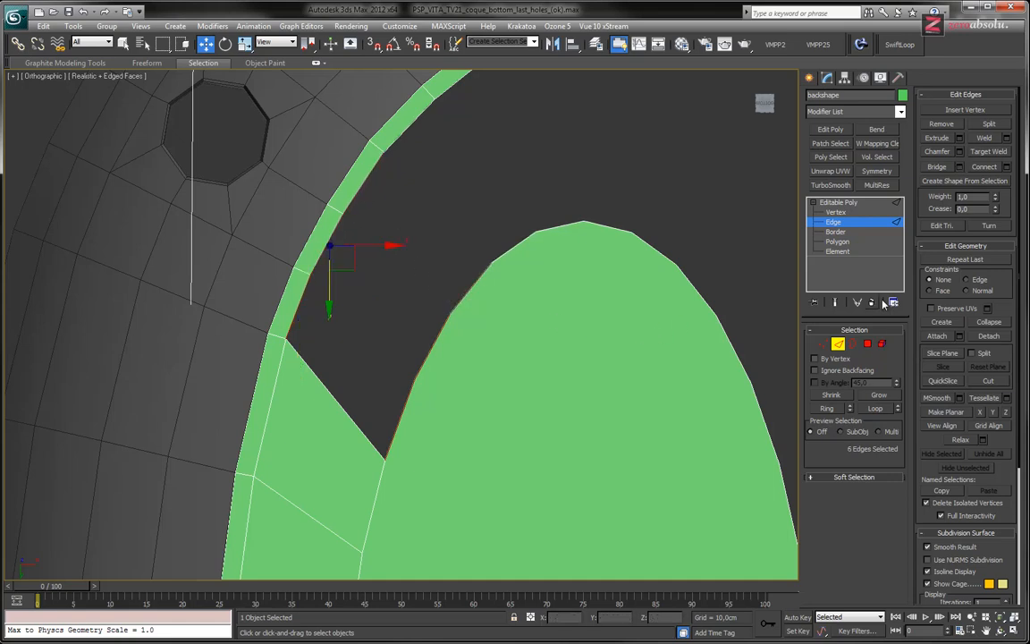
pyautogui.click(937, 167)
# - Bridge two more pairs of border and oval edges, reaching the topmost vertex of the oval
pyautogui.moveTo(472, 194); pyautogui.dragTo(327, 271, button='middle')
pyautogui.click(313, 264)
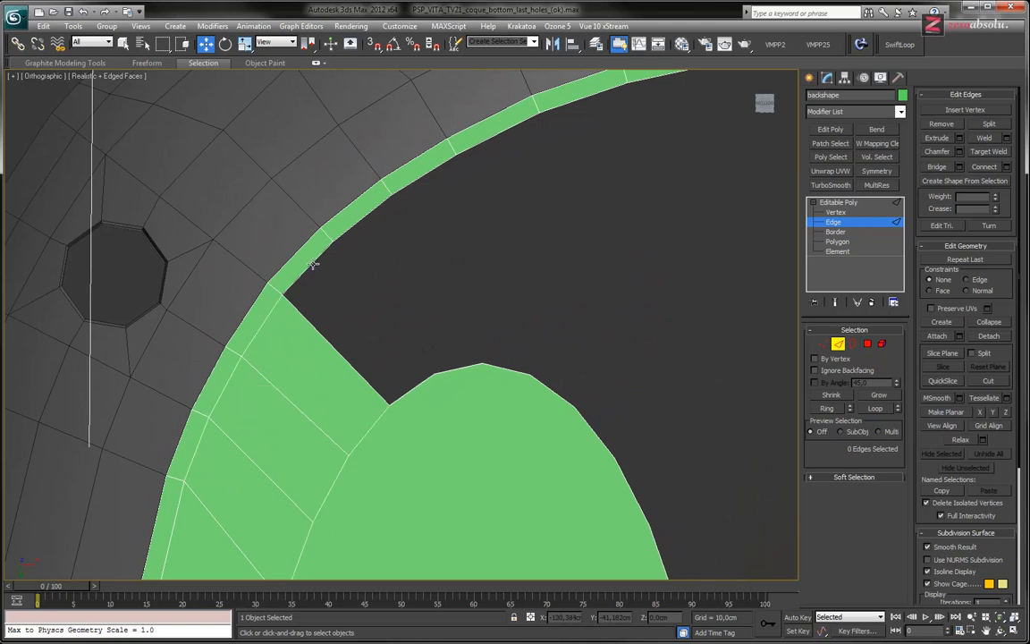
pyautogui.click(303, 279)
pyautogui.keyDown('ctrl'); pyautogui.click(373, 217); pyautogui.keyUp('ctrl')
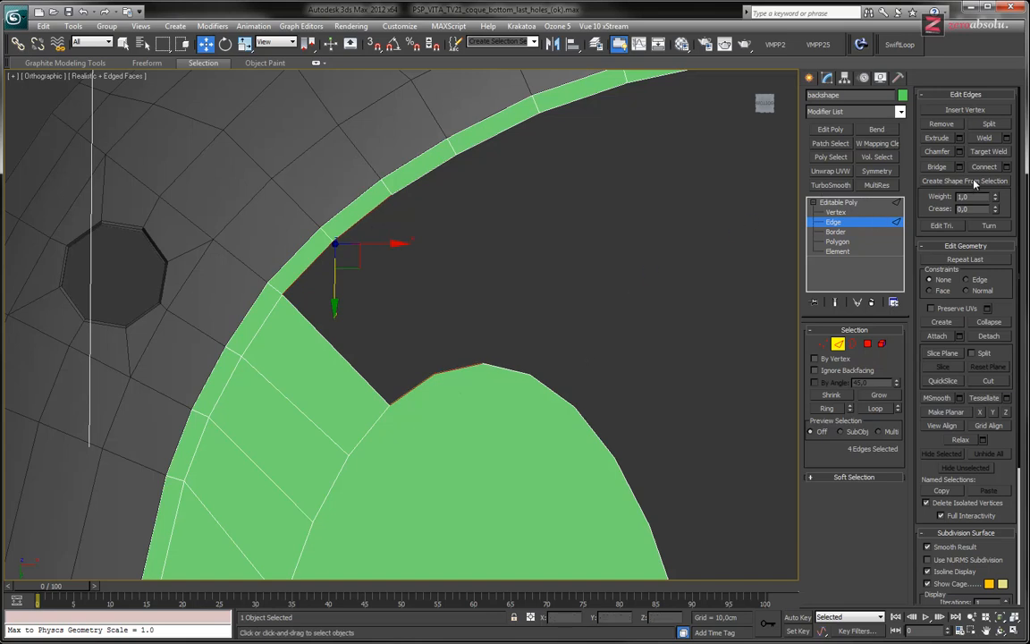
pyautogui.click(937, 167)
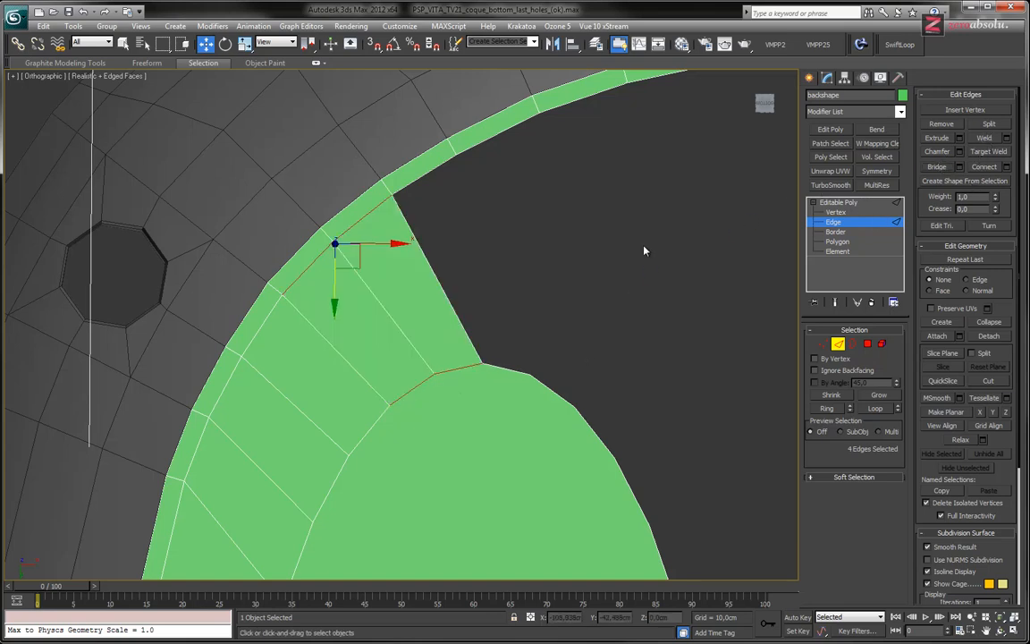
# - Select six pairs of facing edges along the lower half of the border and the oval, and bridge them
pyautogui.scroll(2, 599, 215)
pyautogui.moveTo(493, 443); pyautogui.dragTo(503, 406, button='middle')
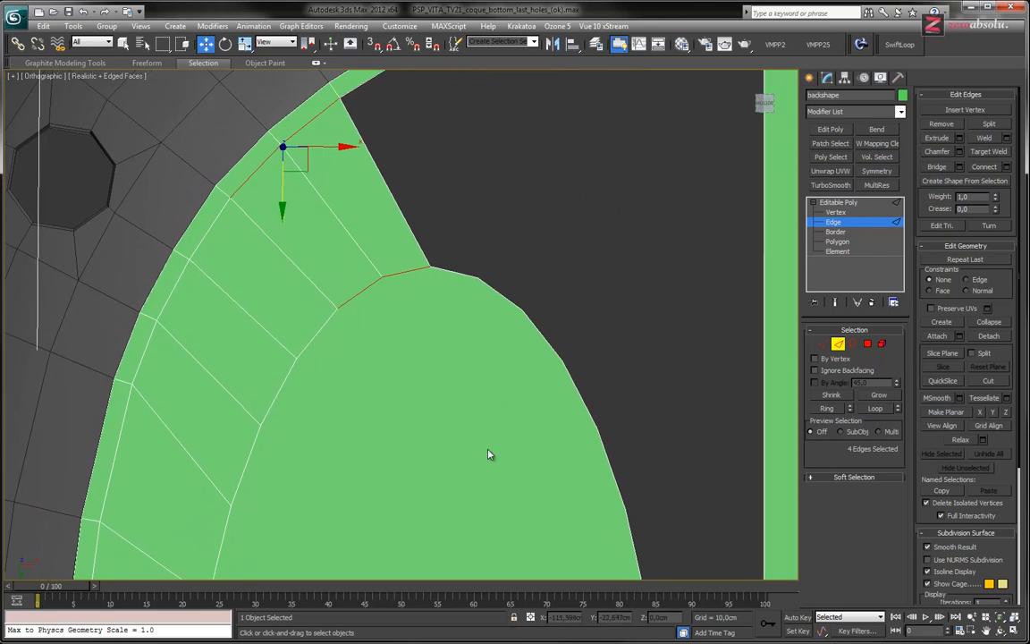
pyautogui.moveTo(474, 505); pyautogui.dragTo(525, 323, button='middle')
pyautogui.moveTo(425, 554); pyautogui.dragTo(478, 303, button='middle')
pyautogui.moveTo(332, 458); pyautogui.dragTo(401, 297, button='middle')
pyautogui.click(363, 290)
pyautogui.keyDown('ctrl'); pyautogui.click(247, 299); pyautogui.keyUp('ctrl')
pyautogui.keyDown('ctrl'); pyautogui.click(251, 403); pyautogui.keyUp('ctrl')
pyautogui.keyDown('ctrl'); pyautogui.click(372, 403); pyautogui.keyUp('ctrl')
pyautogui.moveTo(400, 390); pyautogui.dragTo(405, 238, button='middle')
pyautogui.keyDown('ctrl'); pyautogui.click(311, 316); pyautogui.keyUp('ctrl')
pyautogui.keyDown('ctrl'); pyautogui.click(325, 412); pyautogui.keyUp('ctrl')
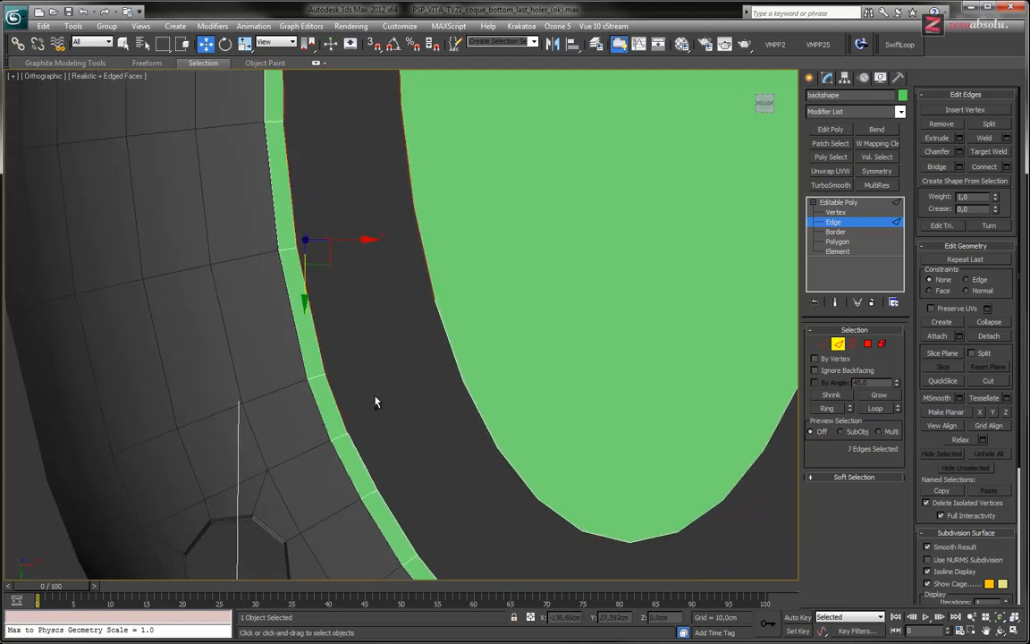
pyautogui.keyDown('ctrl'); pyautogui.click(398, 454); pyautogui.keyUp('ctrl')
pyautogui.moveTo(491, 403); pyautogui.dragTo(312, 358, button='middle')
pyautogui.keyDown('ctrl'); pyautogui.click(301, 353); pyautogui.keyUp('ctrl')
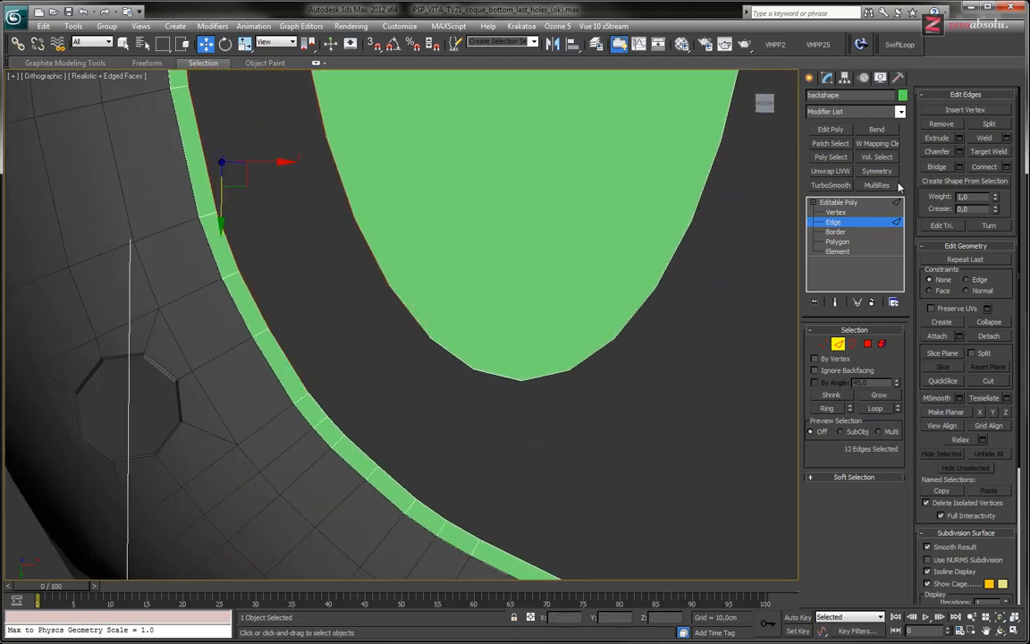
pyautogui.click(936, 166)
# - Insert two vertices on each of the oval's two lower edges following the last bridged face, and check the split by selecting a short edge
pyautogui.moveTo(456, 271); pyautogui.dragTo(415, 207, button='middle')
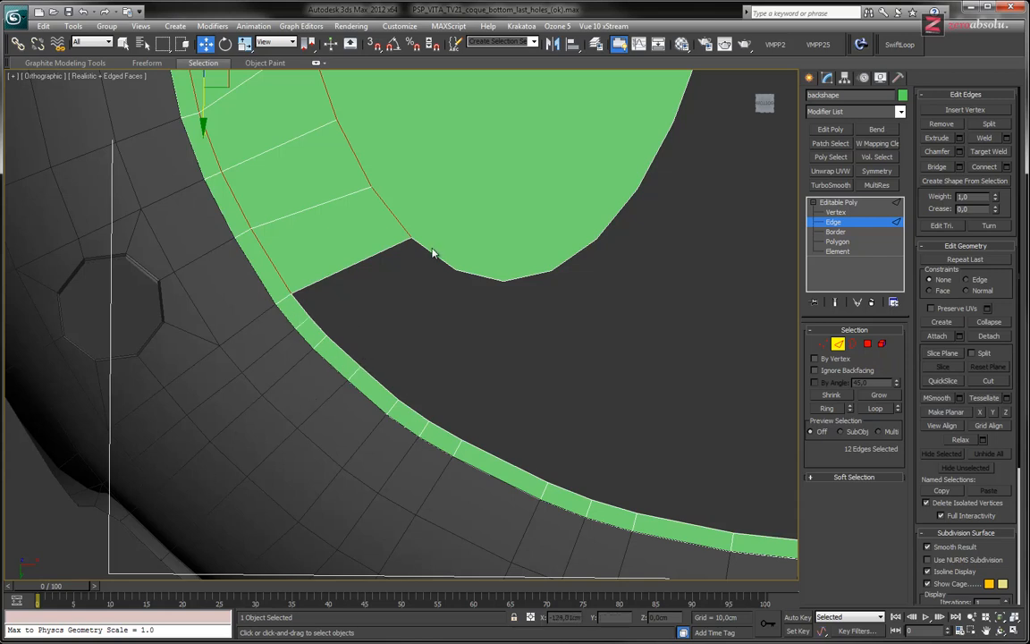
pyautogui.moveTo(431, 254); pyautogui.dragTo(439, 267, button='middle')
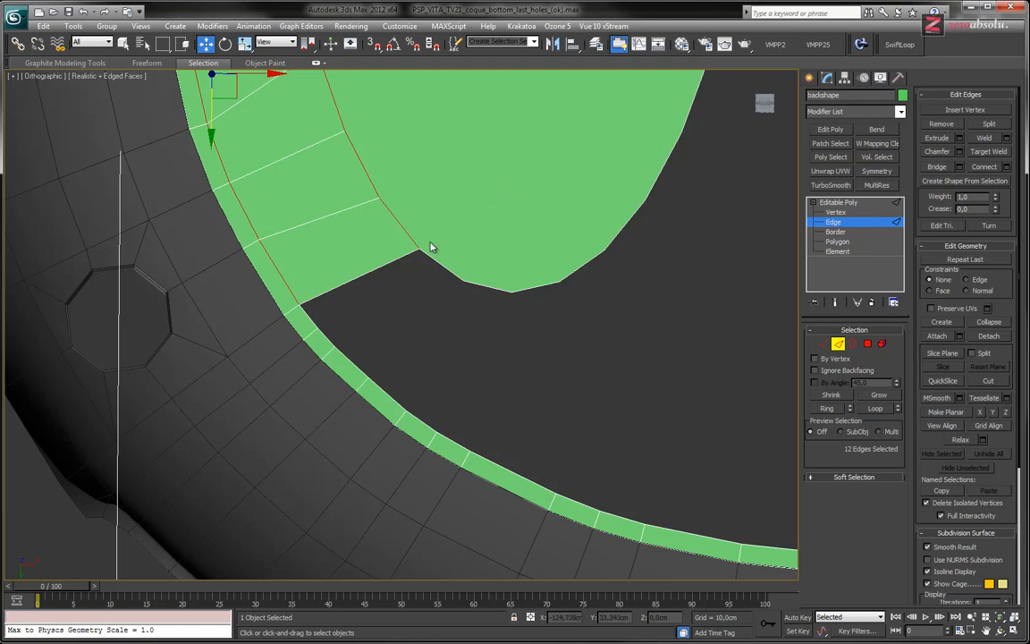
pyautogui.click(483, 298)
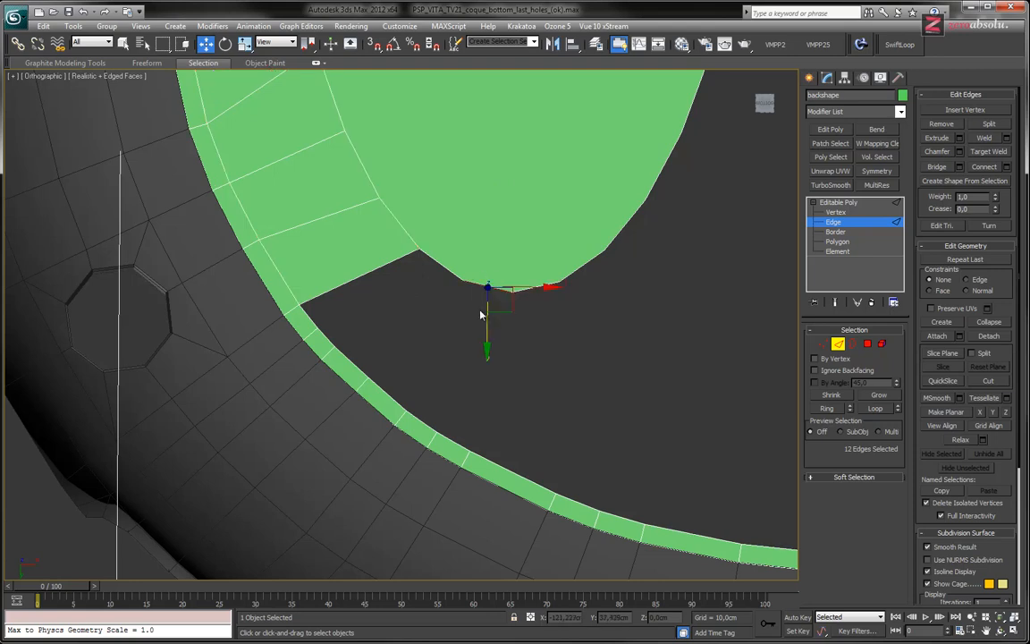
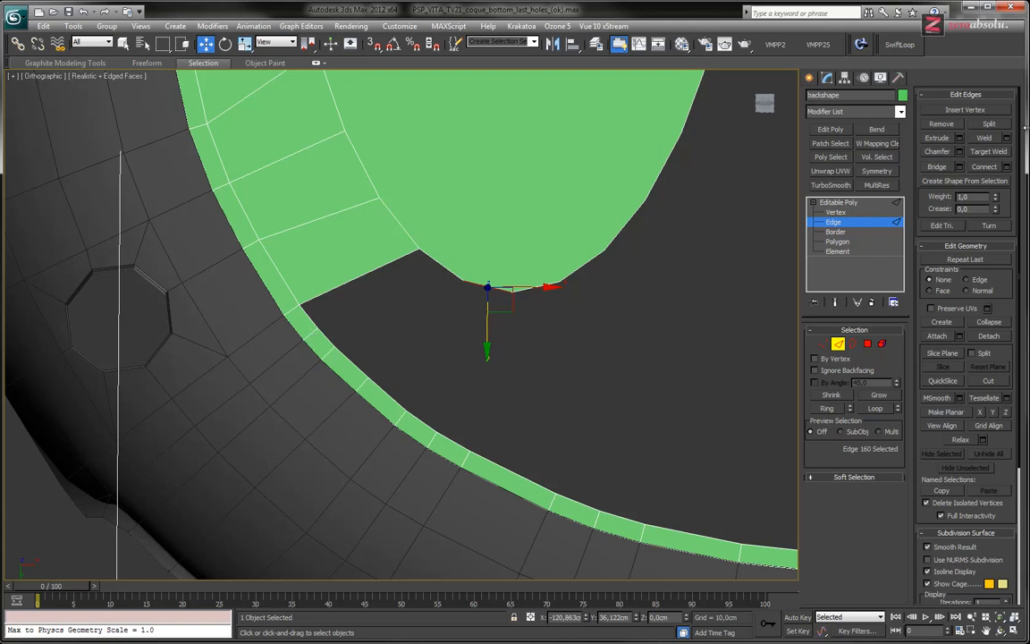
pyautogui.click(965, 109)
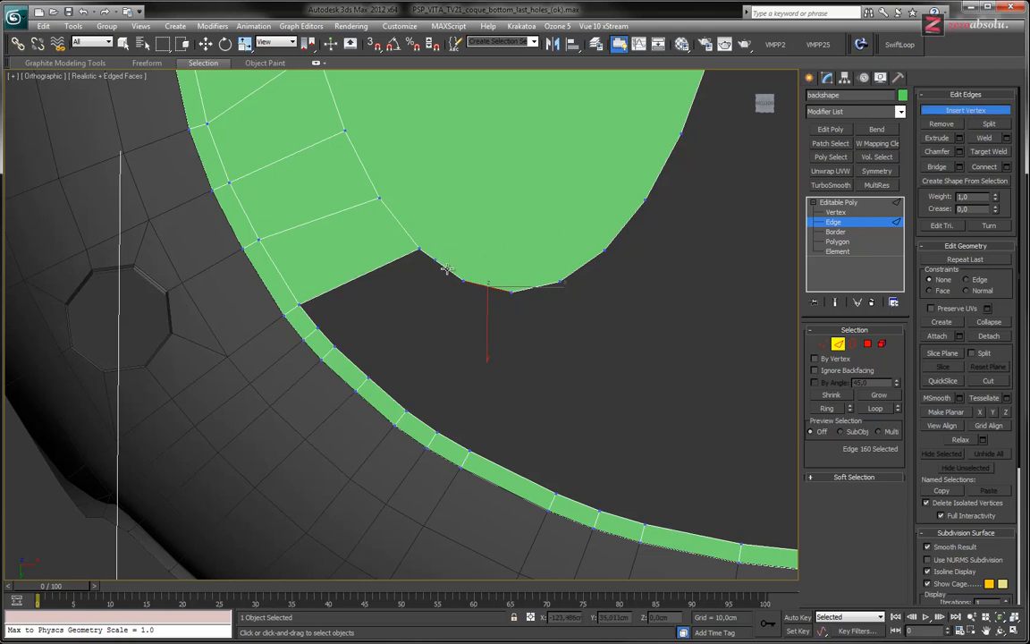
pyautogui.click(482, 284)
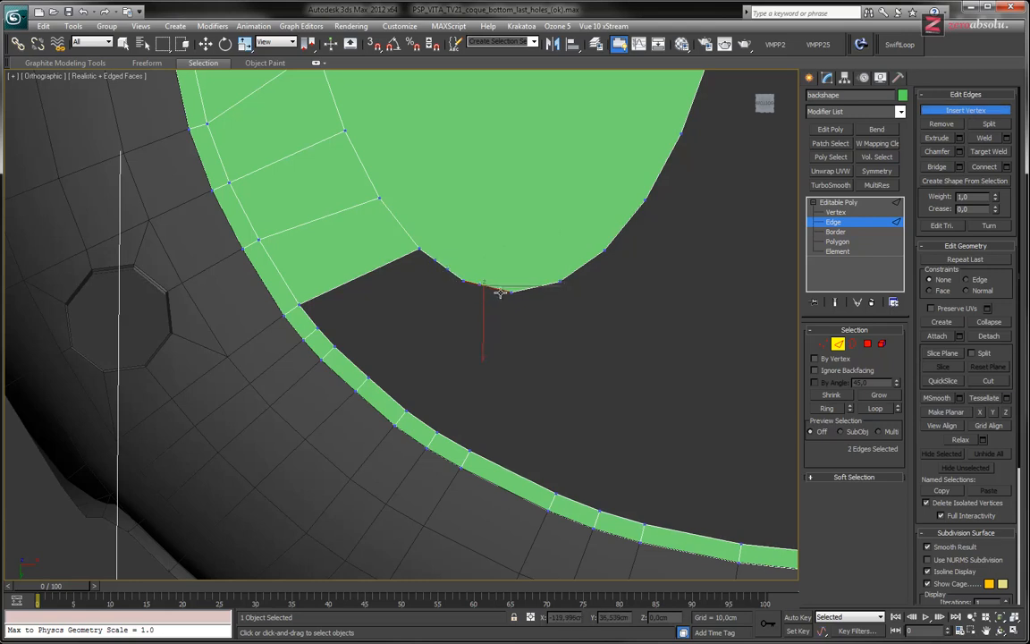
pyautogui.click(495, 288)
pyautogui.press('w')
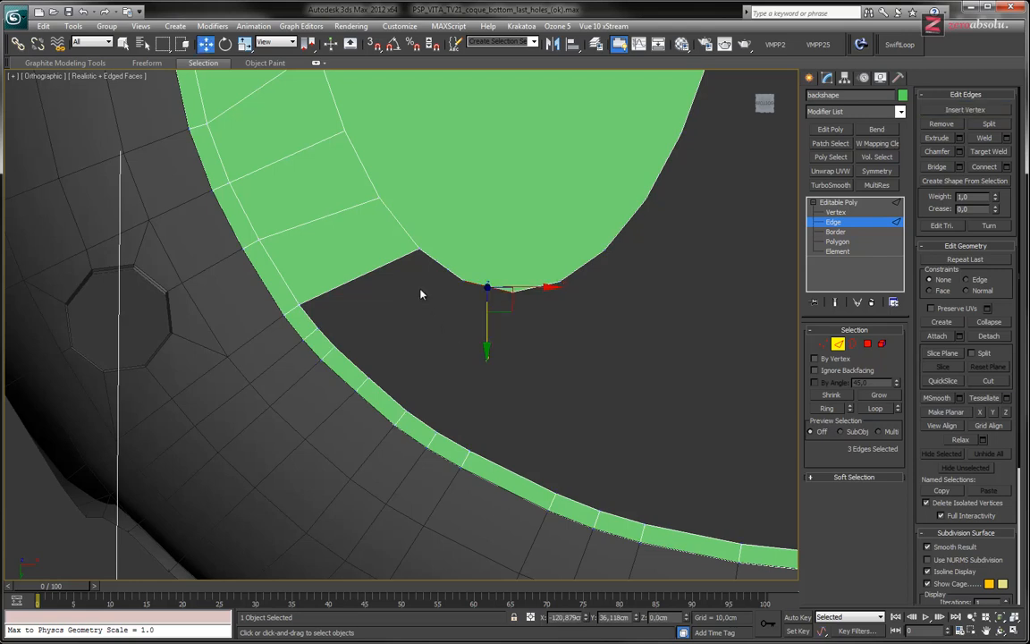
pyautogui.click(421, 272)
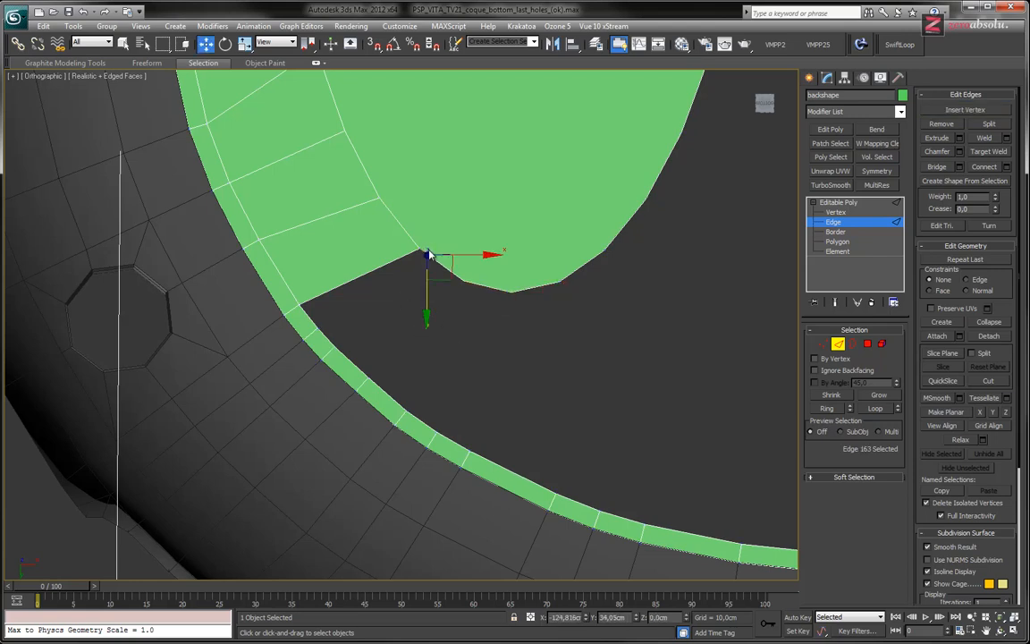
# - Bridge the three segments of the oval's first subdivided lower edge to the three facing edges of the border
pyautogui.moveTo(305, 321); pyautogui.dragTo(312, 330)
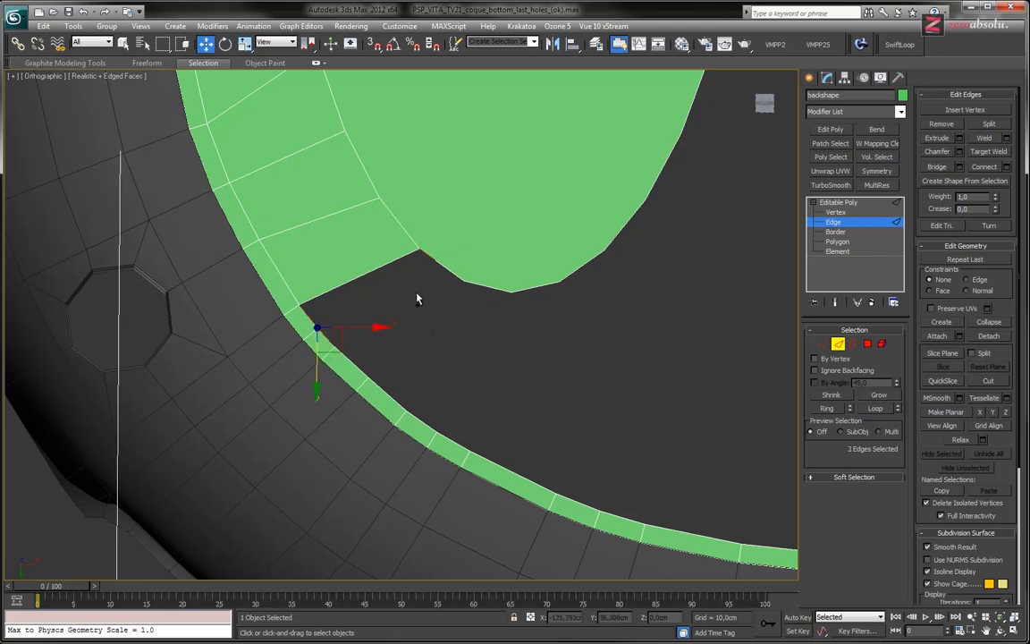
pyautogui.keyDown('ctrl'); pyautogui.click(448, 277); pyautogui.keyUp('ctrl')
pyautogui.keyDown('ctrl'); pyautogui.click(340, 362); pyautogui.keyUp('ctrl')
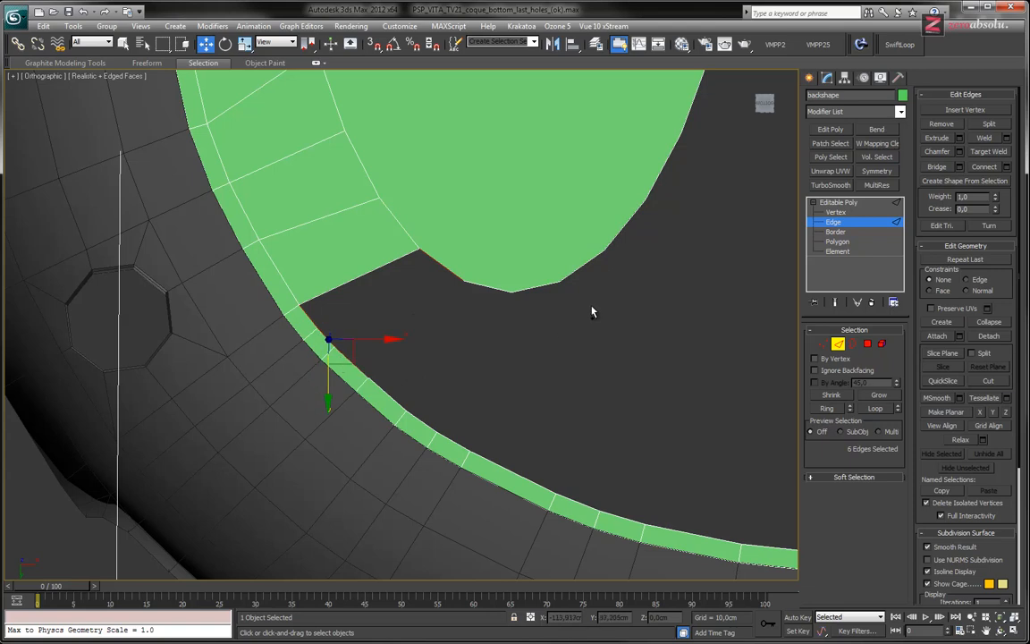
pyautogui.click(938, 166)
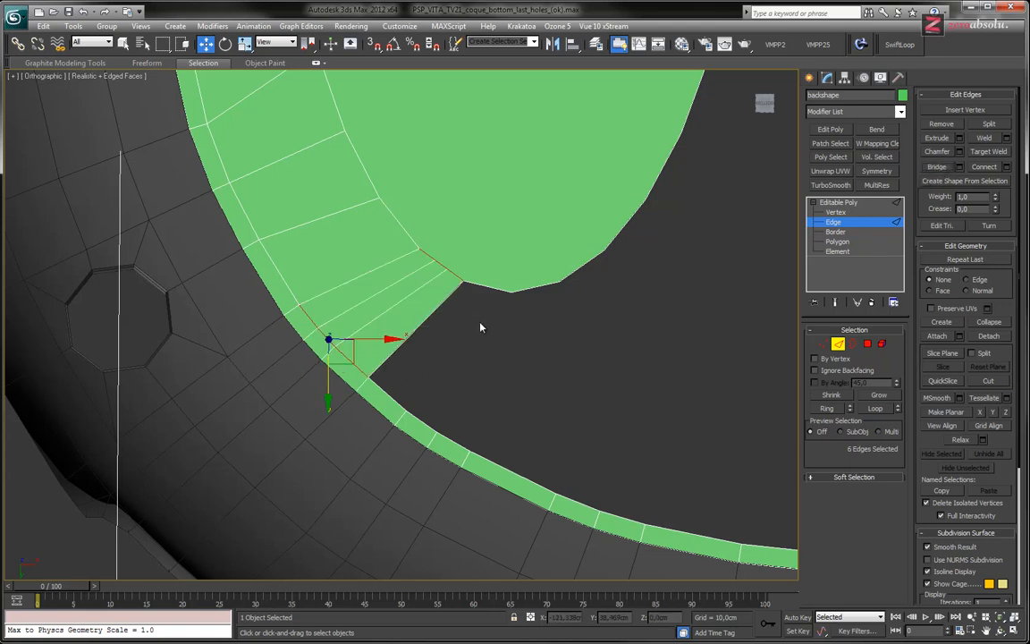
# - Bridge the three segments of the oval's second subdivided lower edge to the next three border edges
pyautogui.scroll(2, 432, 289)
pyautogui.moveTo(410, 261); pyautogui.dragTo(412, 261)
pyautogui.keyDown('ctrl'); pyautogui.moveTo(261, 385); pyautogui.dragTo(352, 448); pyautogui.keyUp('ctrl')
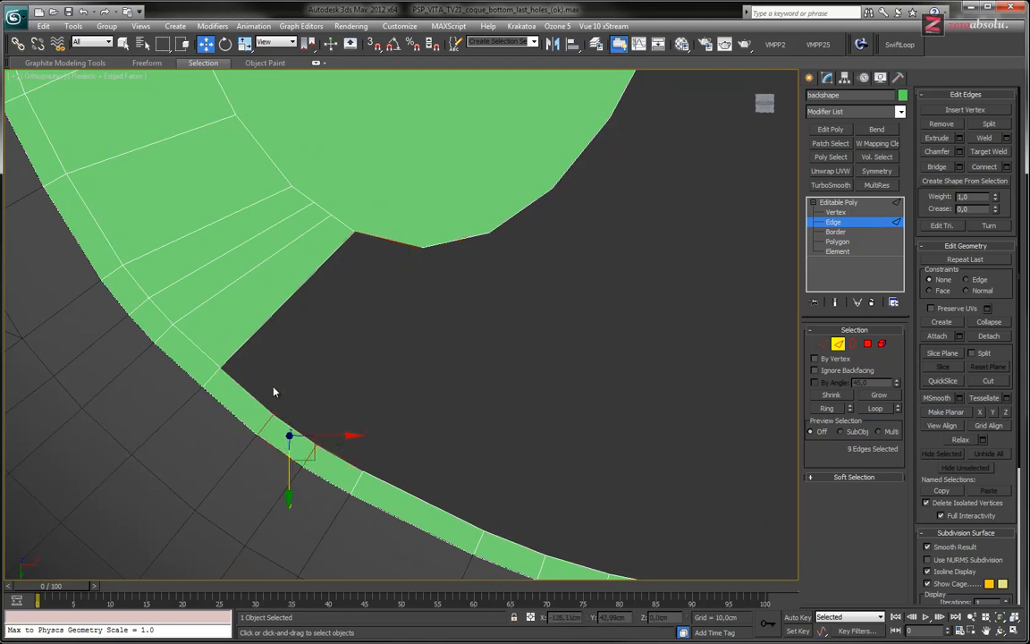
pyautogui.hotkey('ctrl', 'z')
pyautogui.keyDown('ctrl'); pyautogui.moveTo(253, 399); pyautogui.dragTo(253, 400); pyautogui.keyUp('ctrl')
pyautogui.keyDown('ctrl'); pyautogui.moveTo(308, 422); pyautogui.dragTo(296, 430); pyautogui.keyUp('ctrl')
pyautogui.keyDown('ctrl'); pyautogui.click(340, 458); pyautogui.keyUp('ctrl')
pyautogui.click(946, 170)
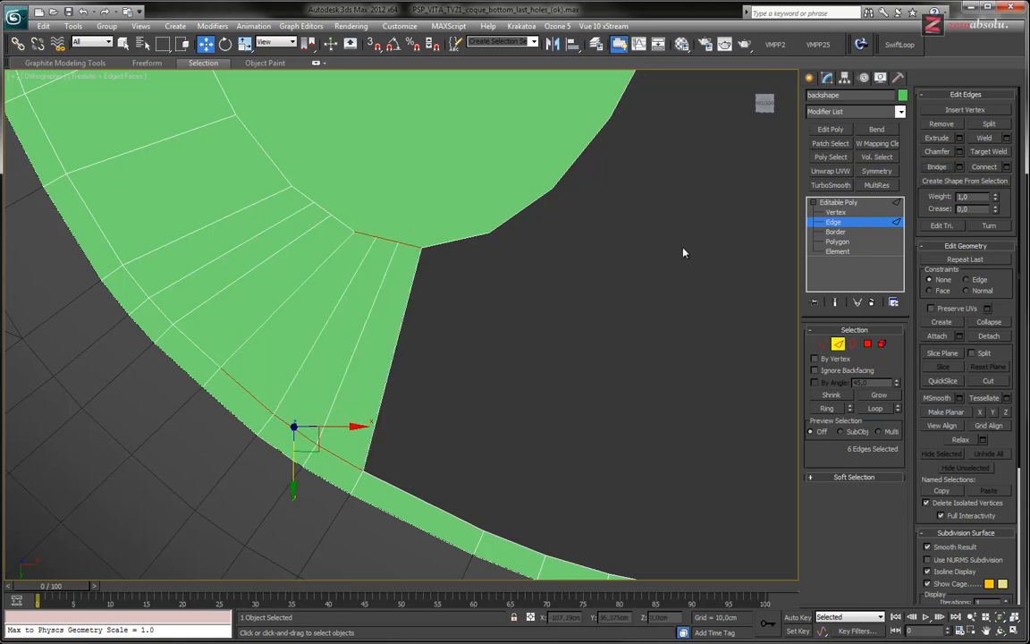
# - Move the two pairs of inserted vertices slightly outward to round the oval's lower outline
pyautogui.moveTo(522, 233); pyautogui.dragTo(571, 297, button='middle')
pyautogui.scroll(-2, 571, 296)
pyautogui.moveTo(462, 299); pyautogui.dragTo(564, 306, button='middle')
pyautogui.scroll(4, 564, 306)
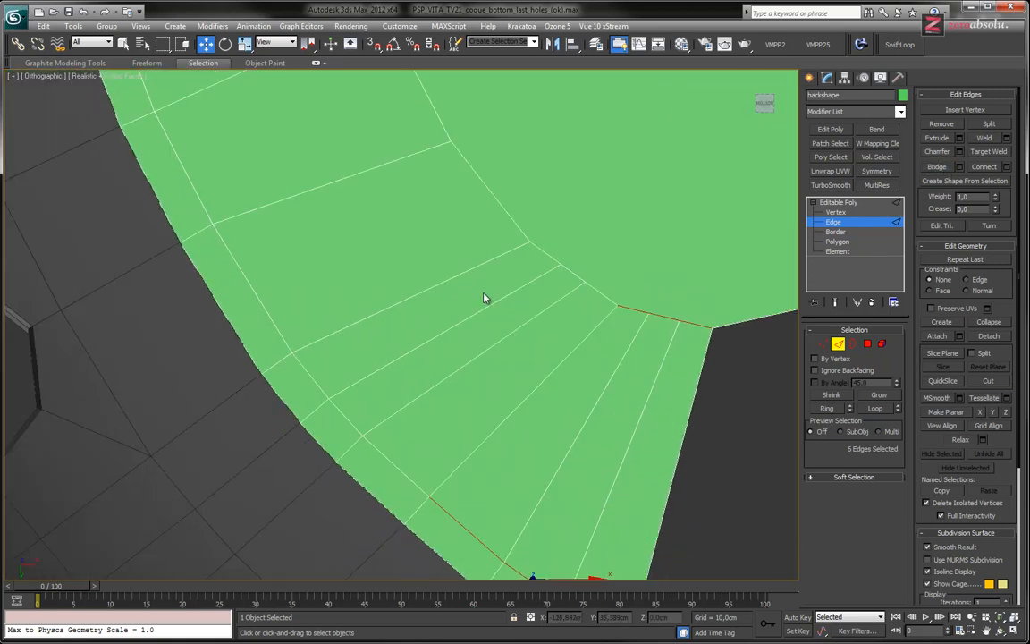
pyautogui.click(836, 213)
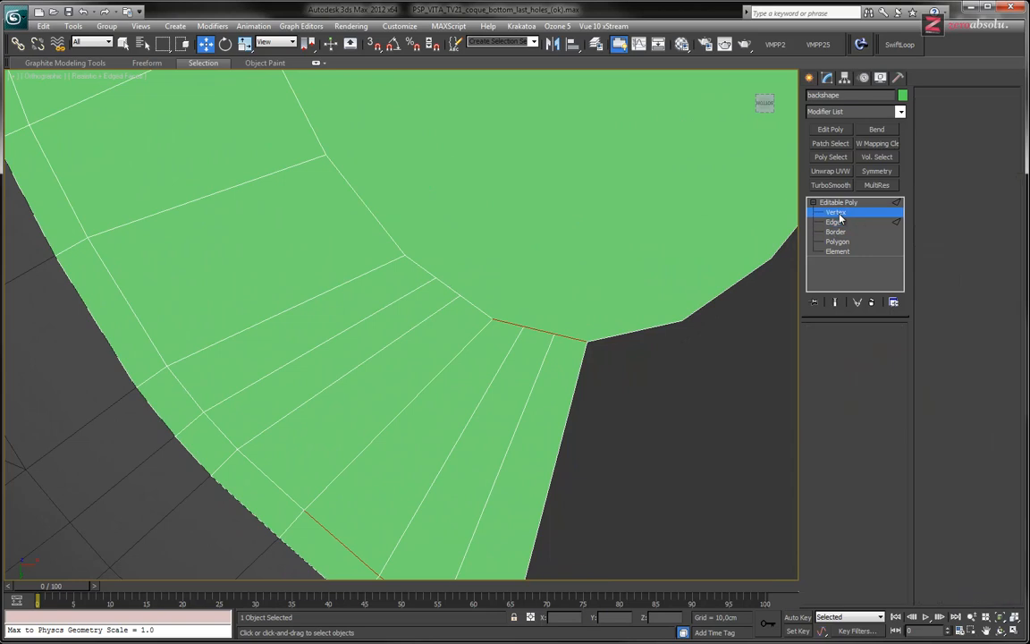
pyautogui.moveTo(431, 287); pyautogui.dragTo(467, 310)
pyautogui.moveTo(481, 263); pyautogui.dragTo(467, 311)
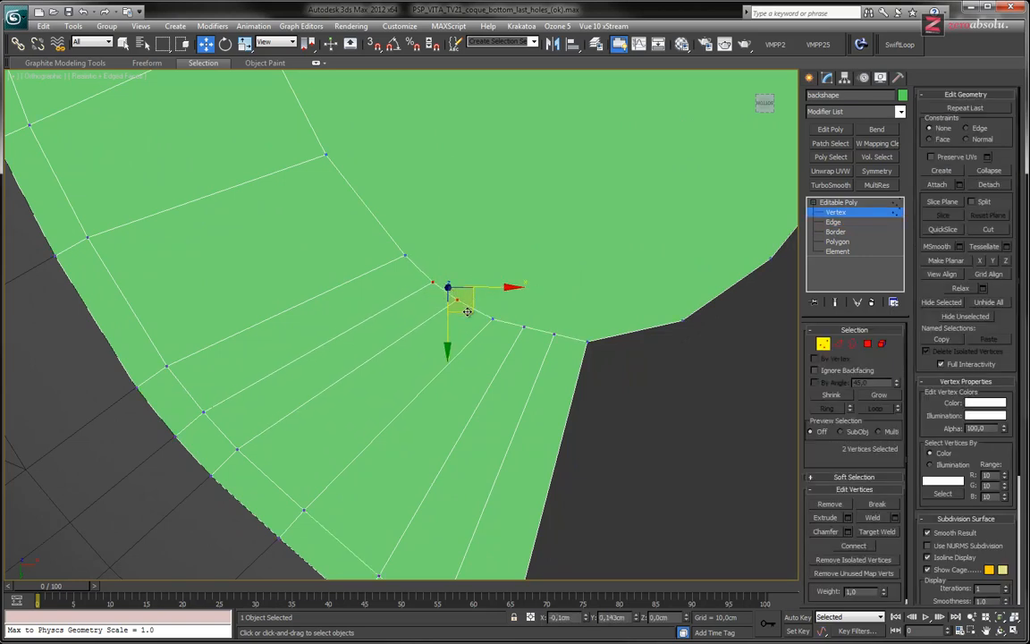
pyautogui.click(554, 337)
pyautogui.moveTo(510, 319); pyautogui.dragTo(561, 357)
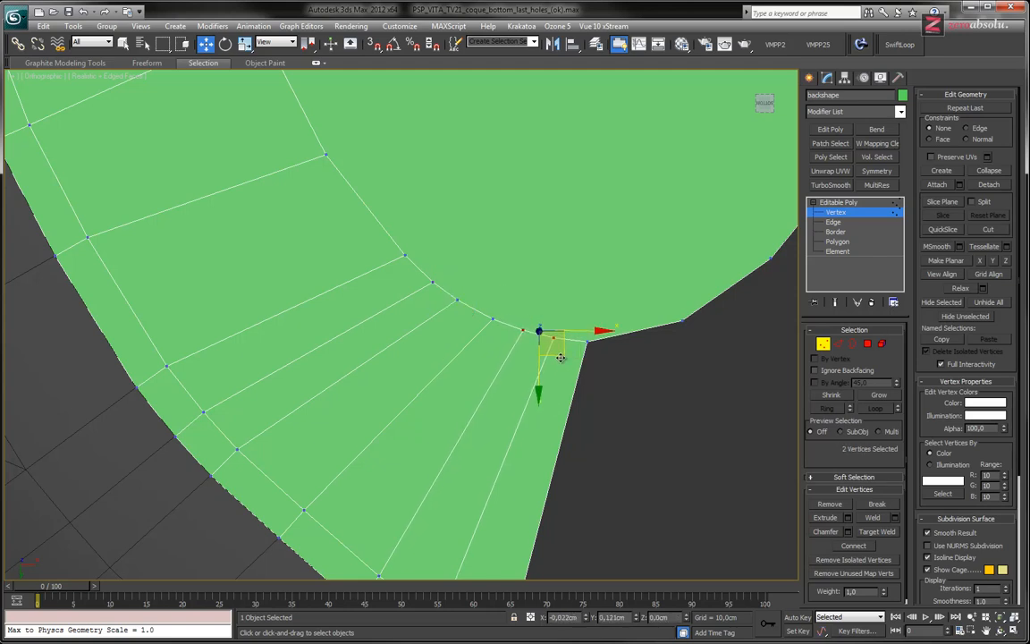
# - Delete the last bridged face at the upper end of the strip by removing its open edge
pyautogui.scroll(-5, 561, 349)
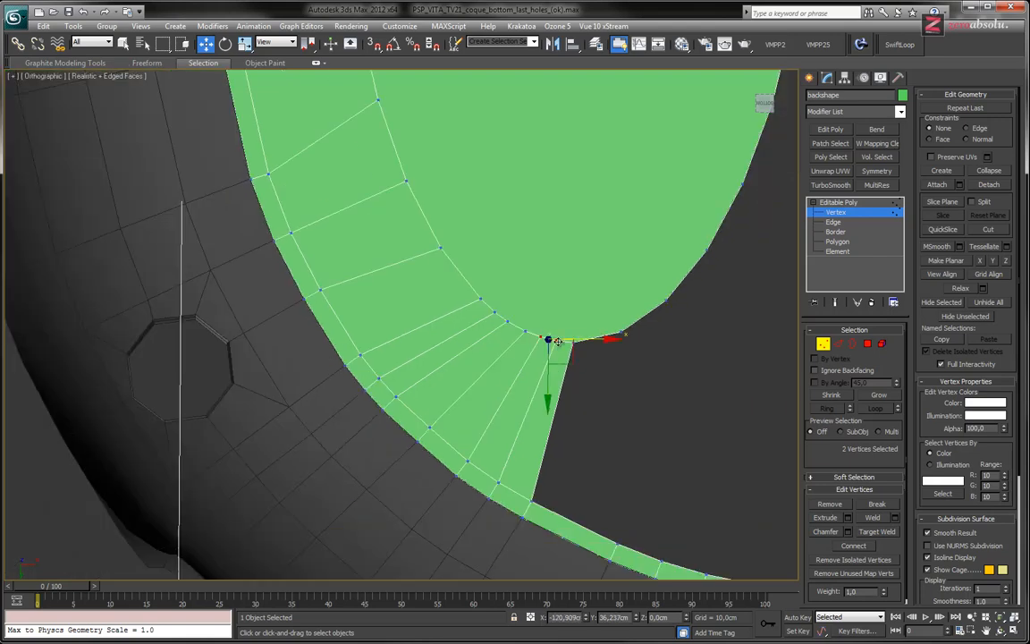
pyautogui.moveTo(562, 347); pyautogui.dragTo(428, 299, button='middle')
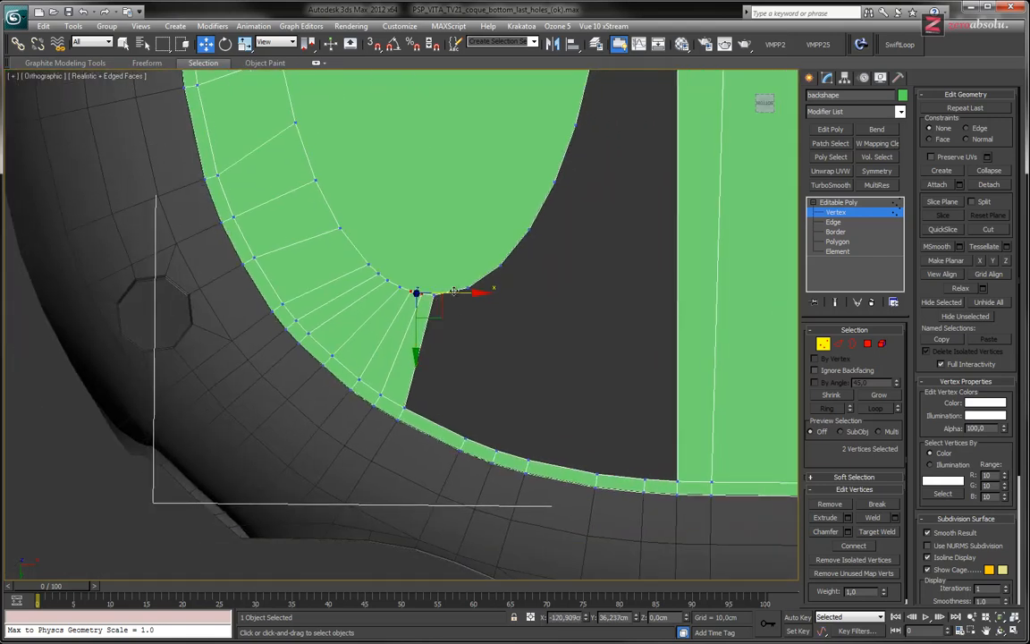
pyautogui.moveTo(639, 212); pyautogui.dragTo(601, 438, button='middle')
pyautogui.moveTo(590, 171); pyautogui.dragTo(620, 492, button='middle')
pyautogui.moveTo(560, 152); pyautogui.dragTo(556, 483, button='middle')
pyautogui.moveTo(517, 281); pyautogui.dragTo(527, 309, button='middle')
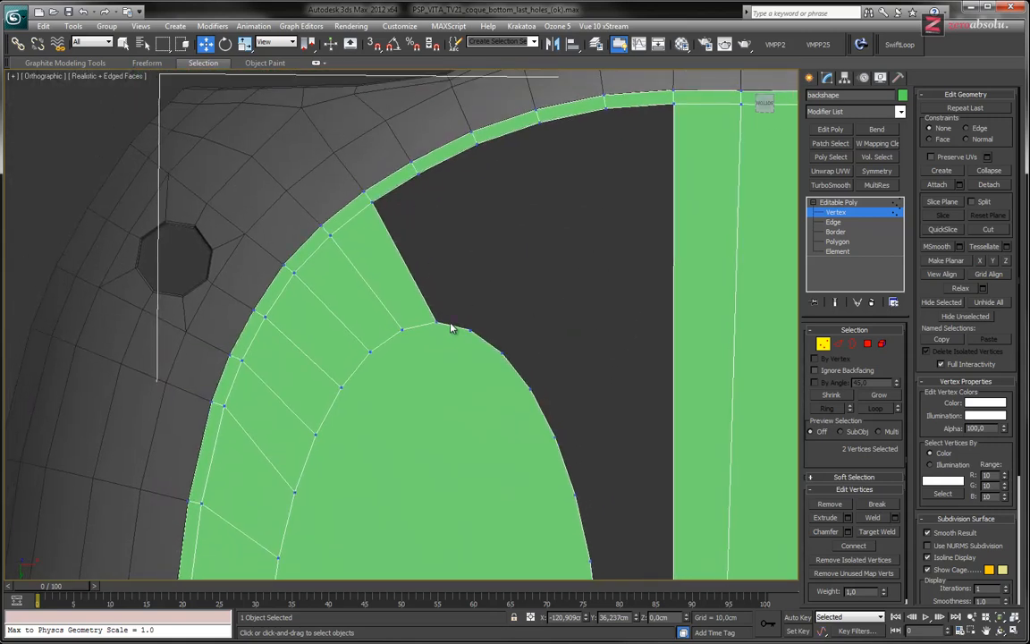
pyautogui.moveTo(357, 279); pyautogui.dragTo(445, 153, button='middle')
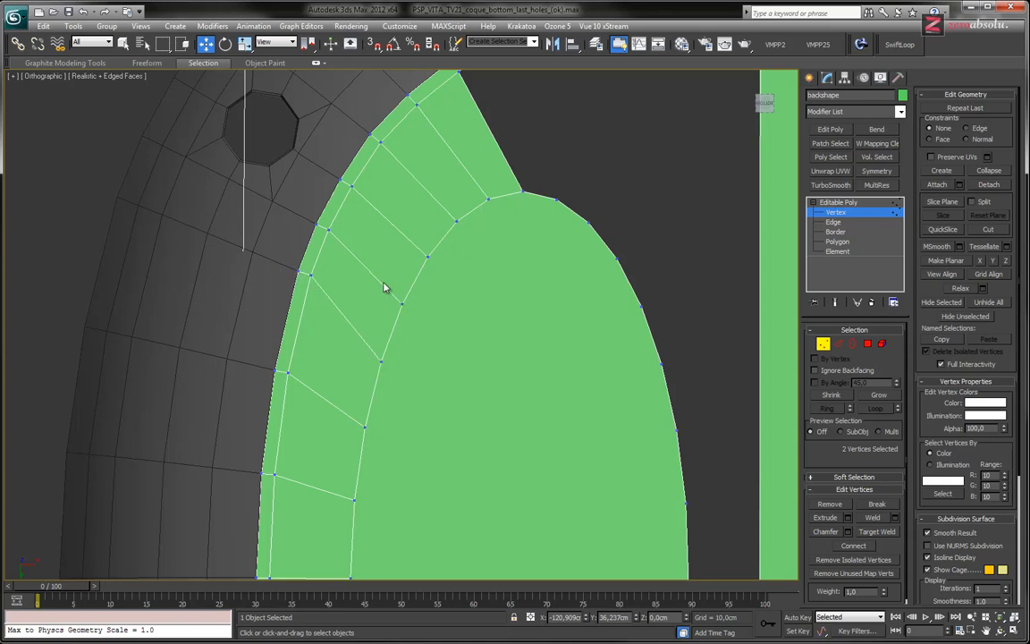
pyautogui.moveTo(391, 246); pyautogui.dragTo(362, 324, button='middle')
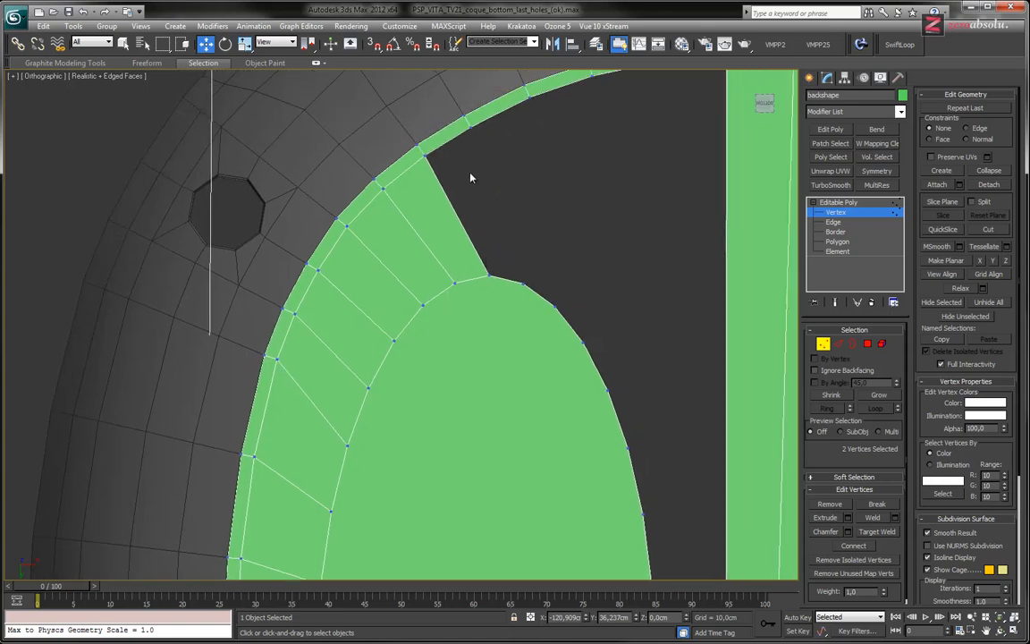
pyautogui.scroll(3, 469, 304)
pyautogui.scroll(-3, 468, 313)
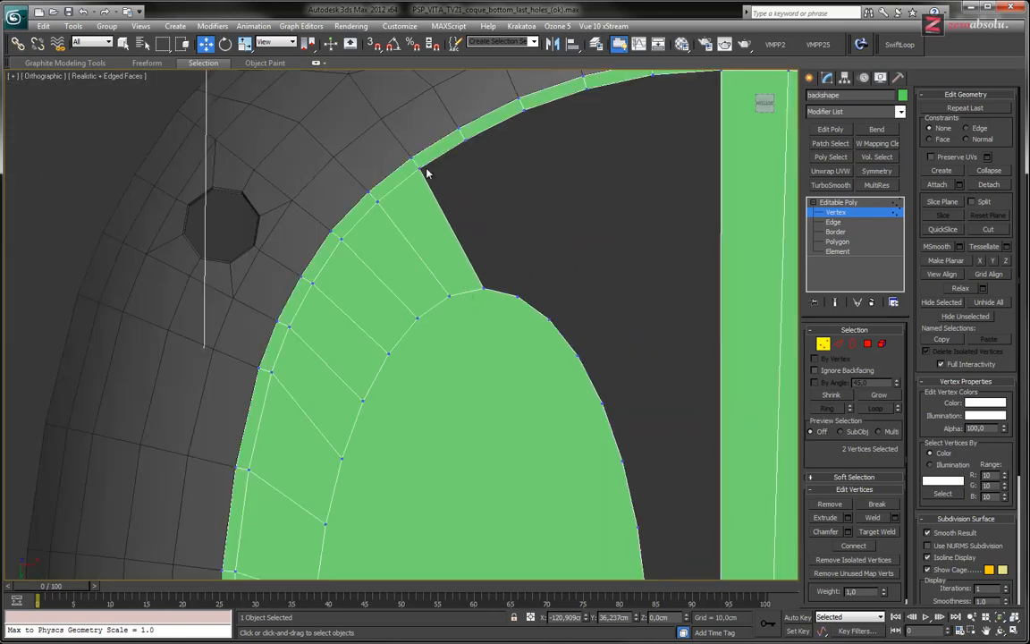
pyautogui.moveTo(483, 294); pyautogui.dragTo(462, 341, button='middle')
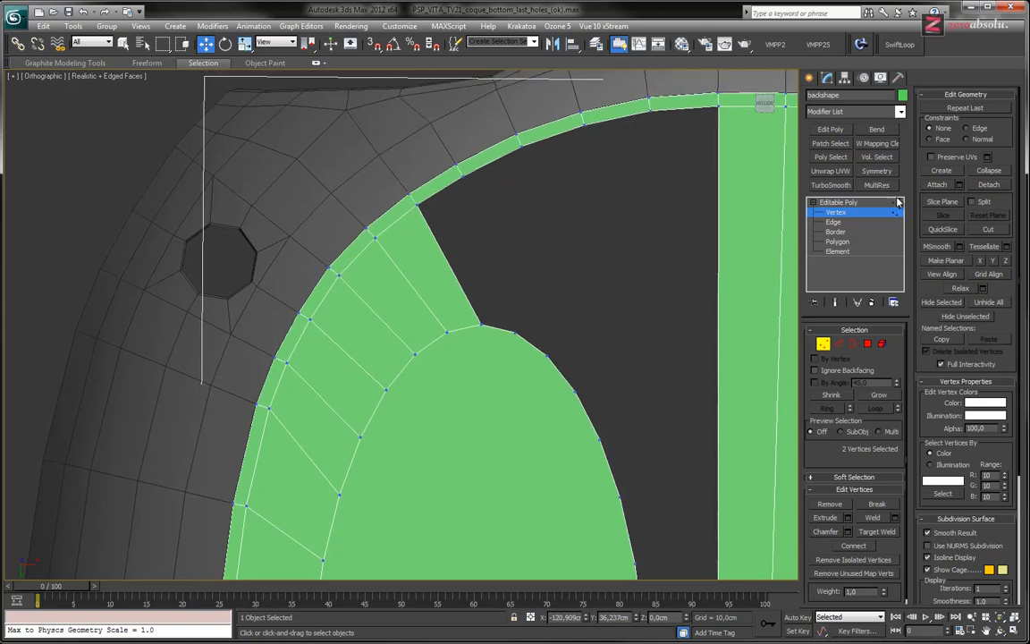
pyautogui.press('2')
pyautogui.click(438, 274)
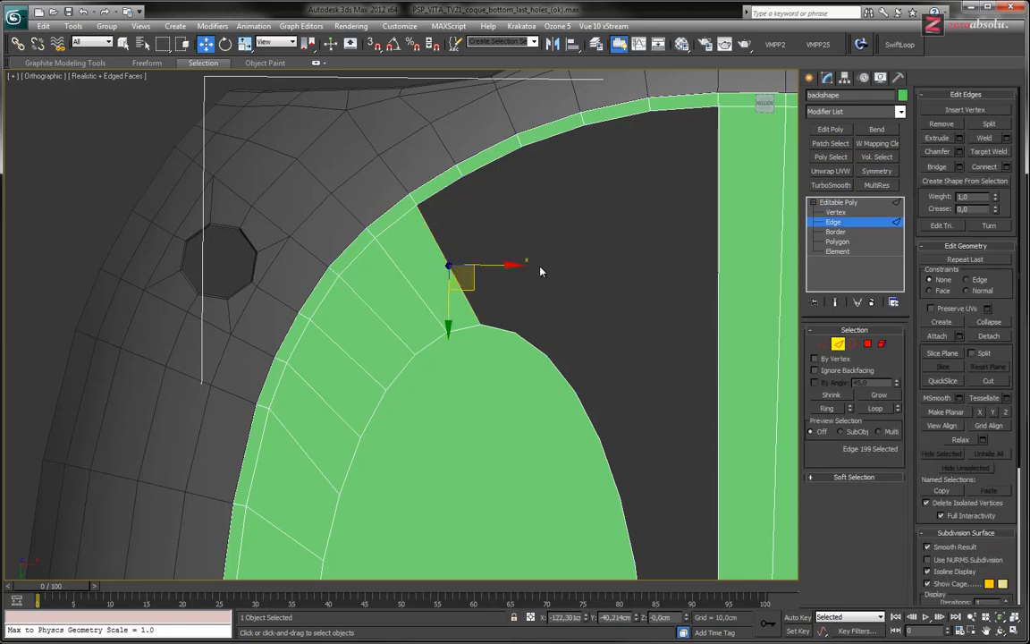
pyautogui.press('Delete')
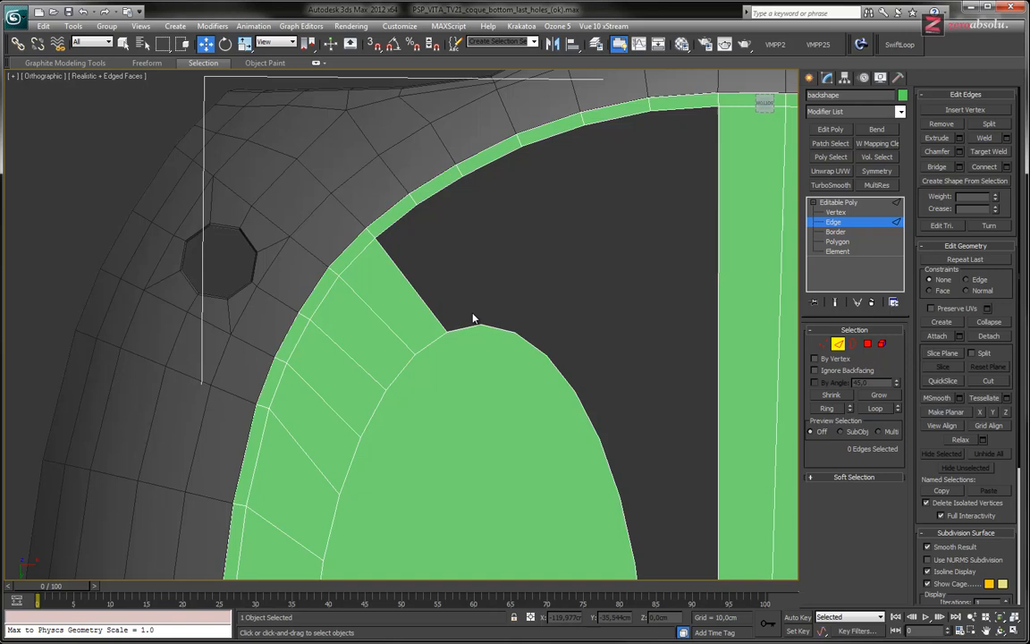
# - Insert a vertex midway along the oval edge just before its topmost vertex, and move it slightly outward to round the outline
pyautogui.click(966, 109)
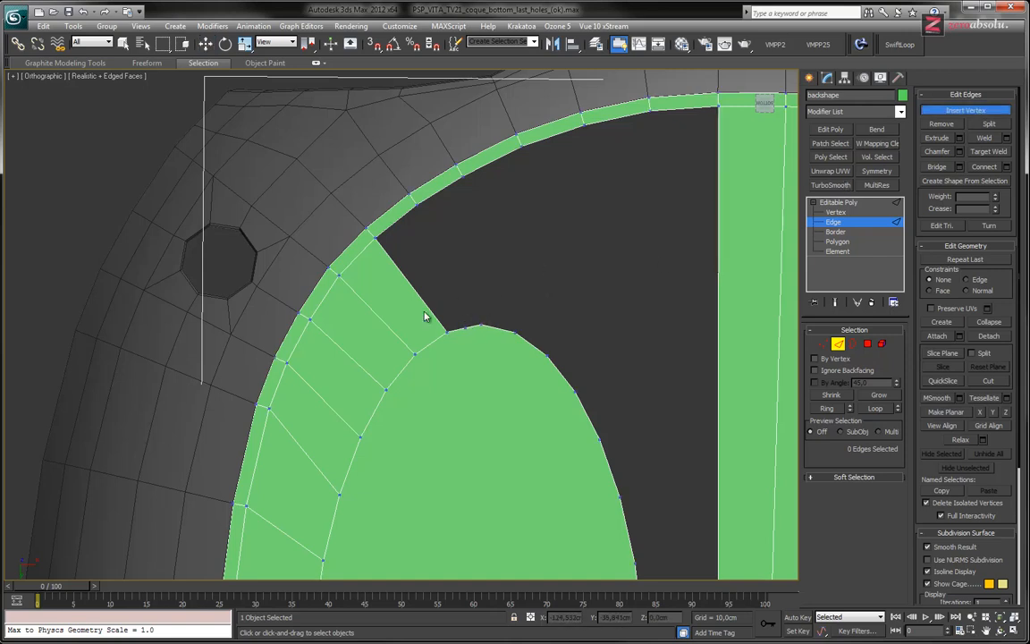
pyautogui.scroll(5, 420, 313)
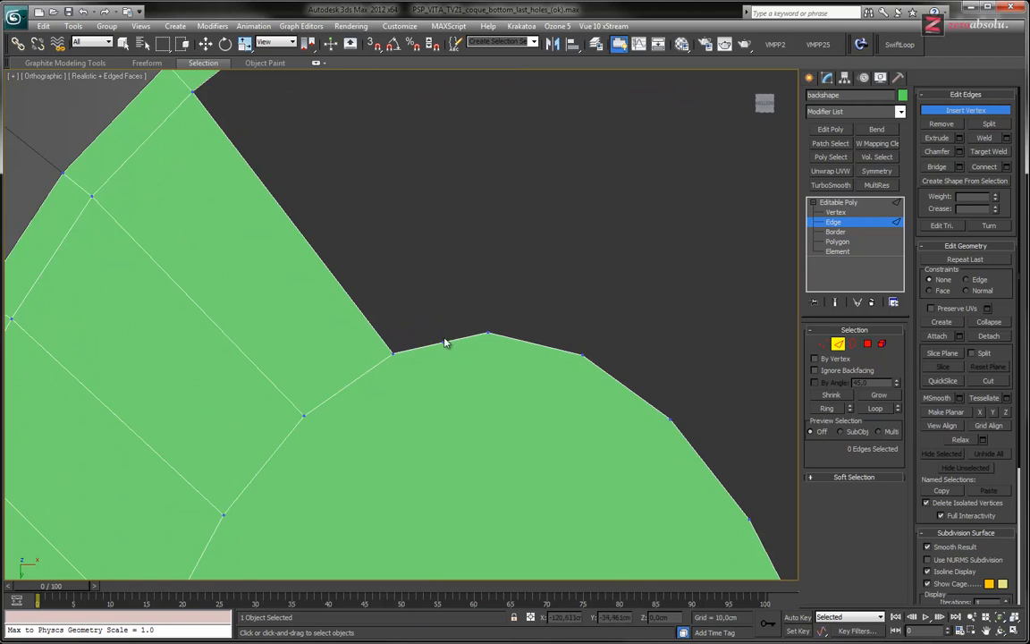
pyautogui.click(446, 343)
pyautogui.press('w')
pyautogui.click(836, 212)
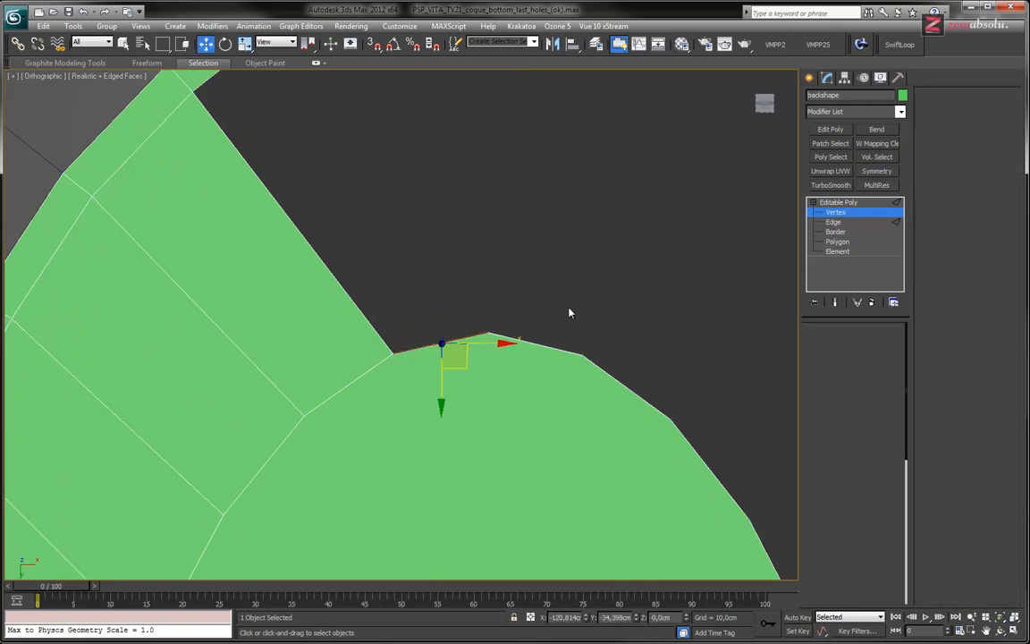
pyautogui.moveTo(465, 364); pyautogui.dragTo(462, 361)
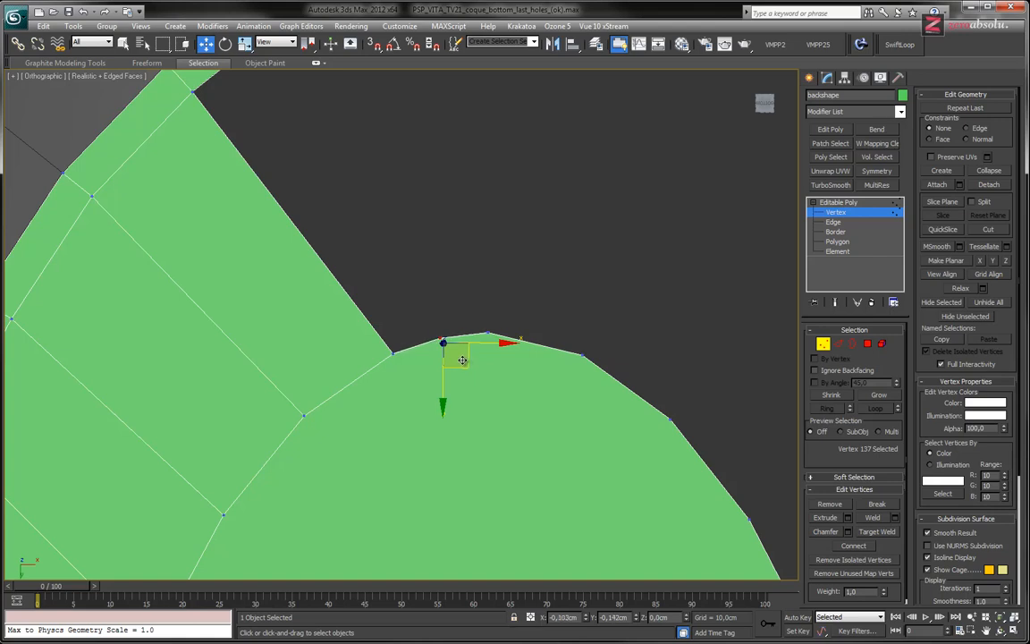
# - Bridge the two halves of the split edge near the oval's top to the next two facing border edges
pyautogui.scroll(-4, 430, 214)
pyautogui.click(989, 229)
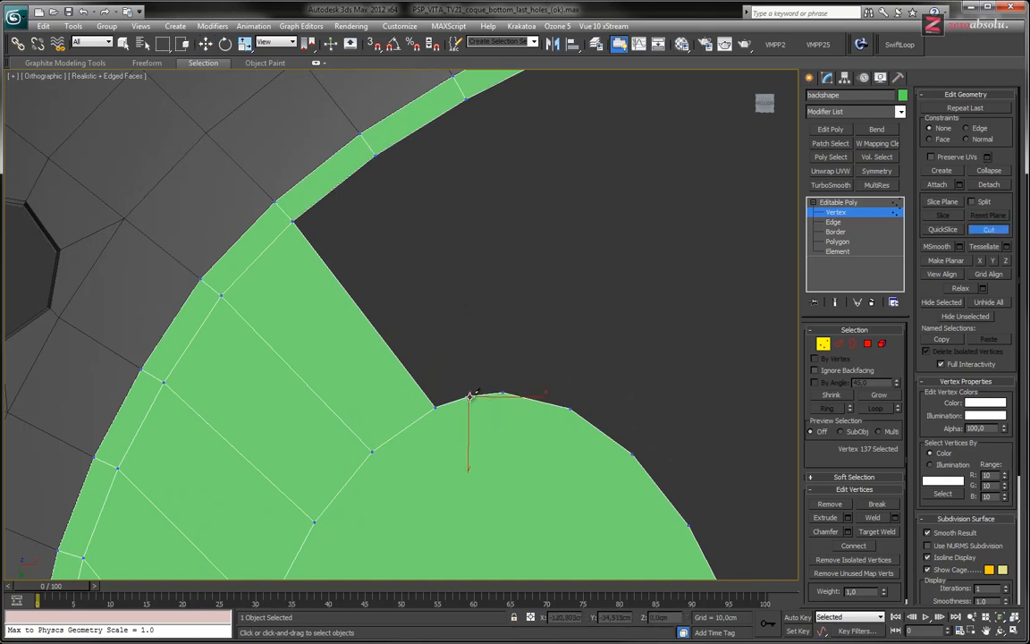
pyautogui.press('w')
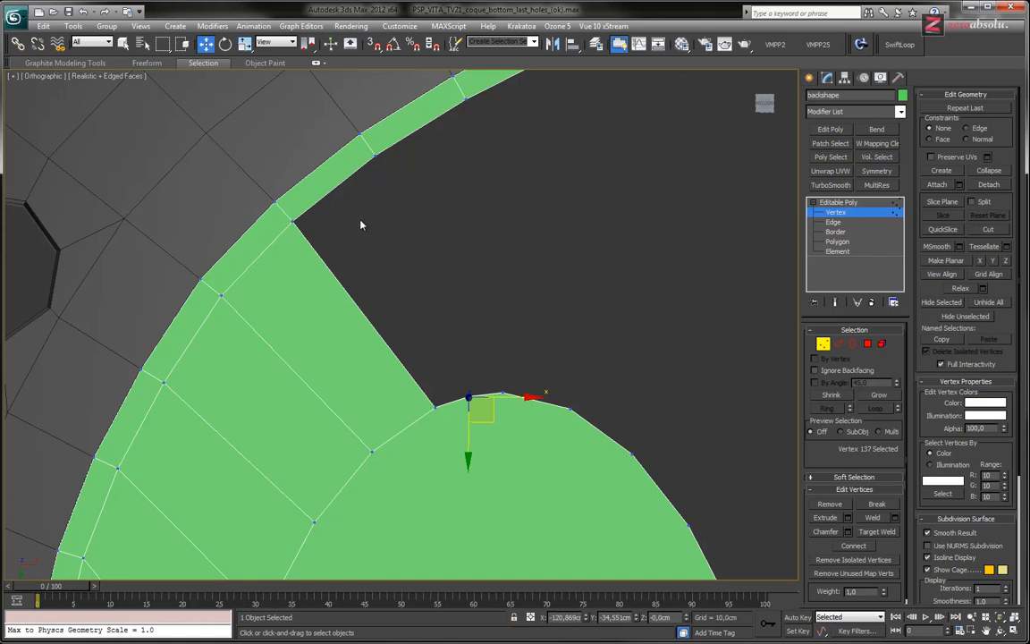
pyautogui.press('2')
pyautogui.click(338, 185)
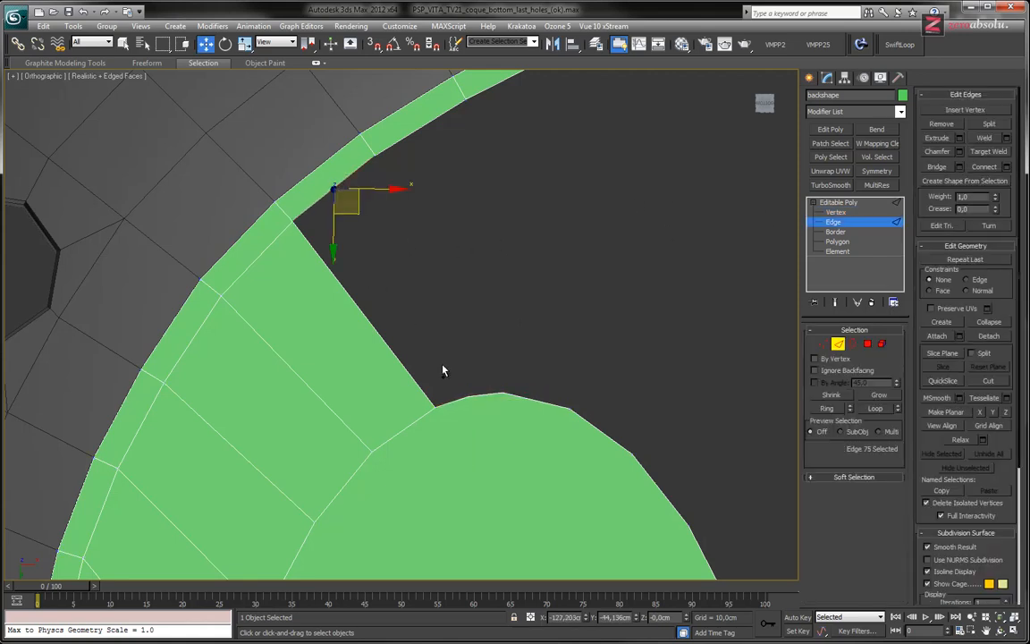
pyautogui.keyDown('ctrl'); pyautogui.moveTo(454, 408); pyautogui.dragTo(485, 399); pyautogui.keyUp('ctrl')
pyautogui.keyDown('ctrl'); pyautogui.moveTo(418, 151); pyautogui.dragTo(411, 119); pyautogui.keyUp('ctrl')
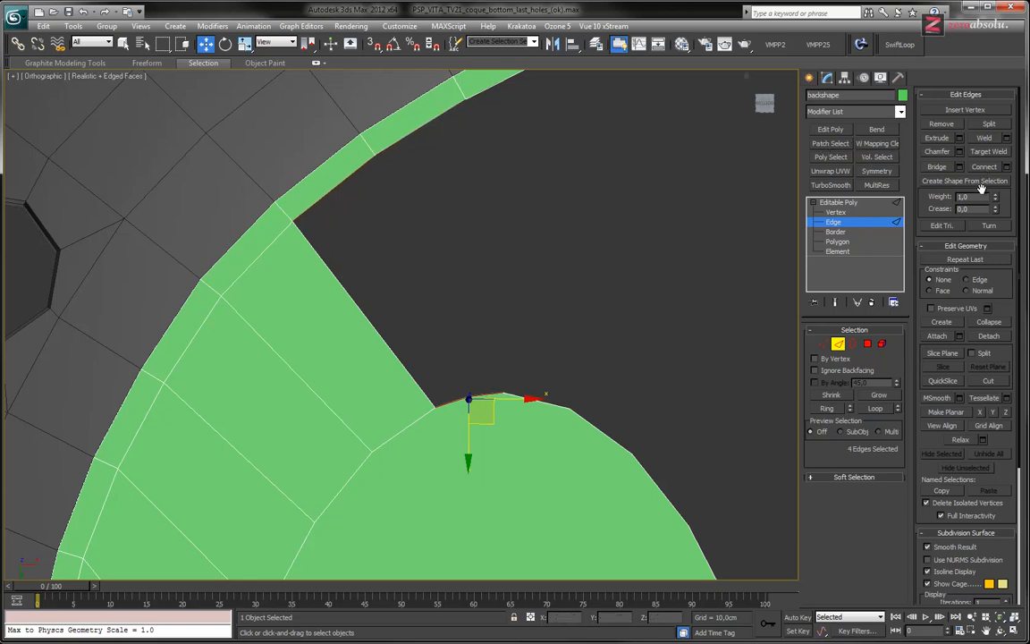
pyautogui.hotkey('ctrl', 'z')
# - Examine the open gap between the oval and the flat central panel, selecting three oval edges on the side facing that panel
pyautogui.moveTo(444, 255); pyautogui.dragTo(324, 338, button='middle')
pyautogui.scroll(-4, 440, 268)
pyautogui.moveTo(483, 329); pyautogui.dragTo(467, 283, button='middle')
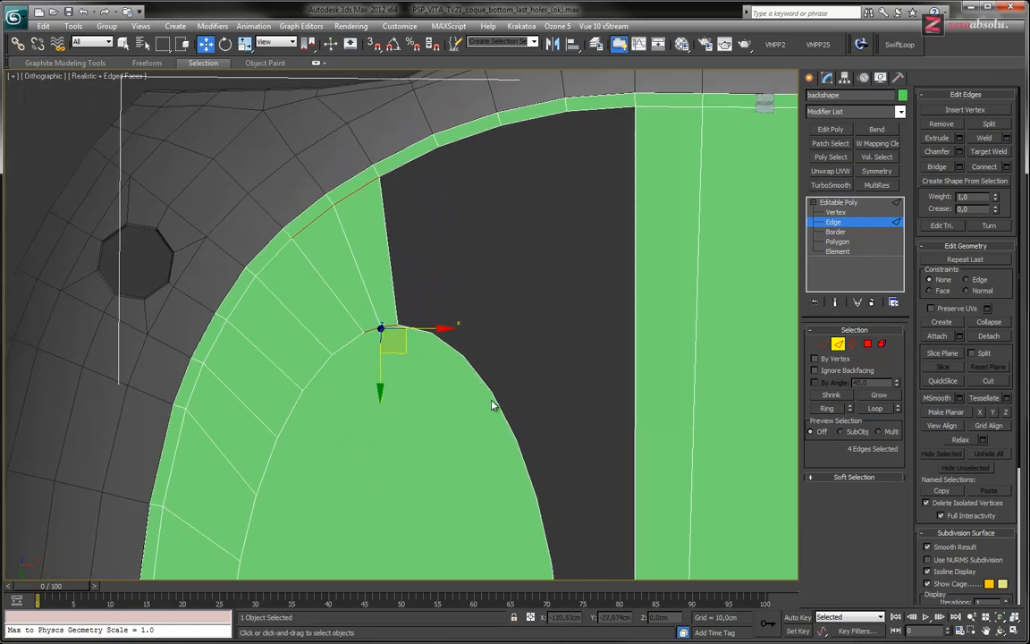
pyautogui.moveTo(542, 488); pyautogui.dragTo(511, 230, button='middle')
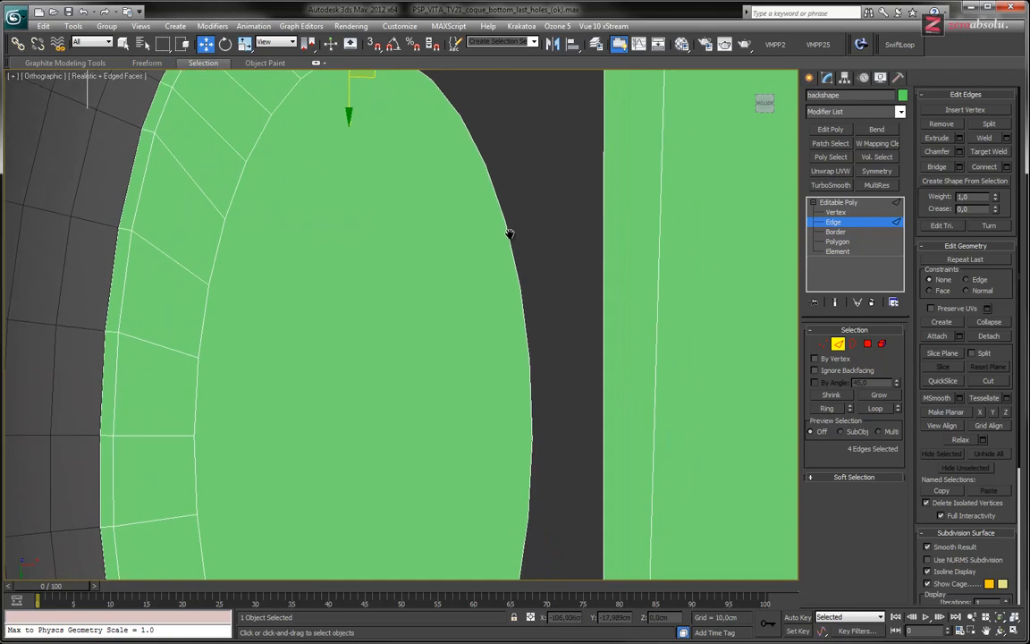
pyautogui.scroll(-5, 536, 424)
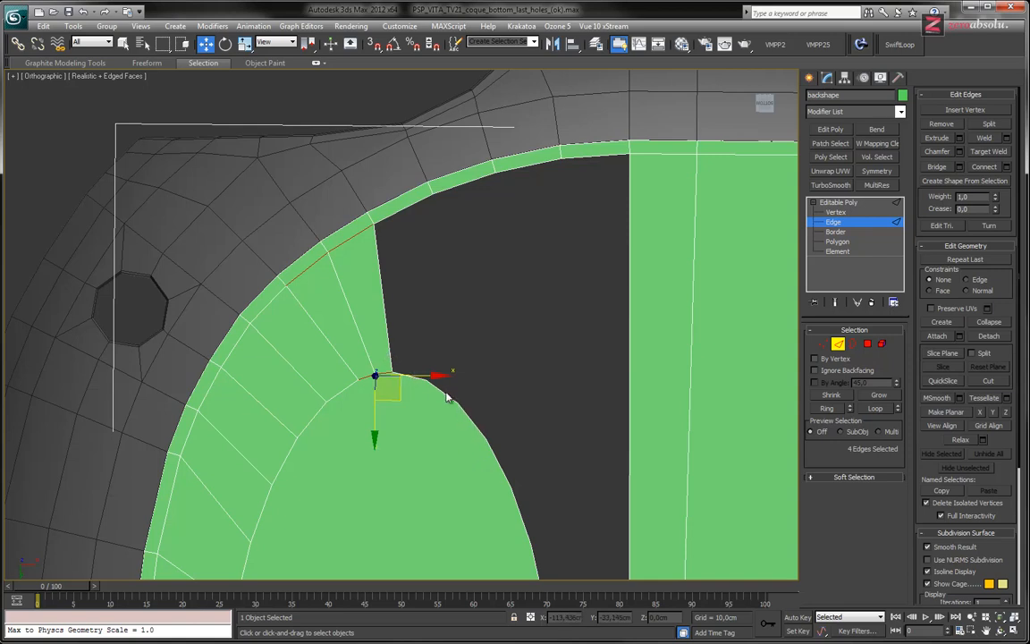
pyautogui.moveTo(510, 483); pyautogui.dragTo(432, 282, button='middle')
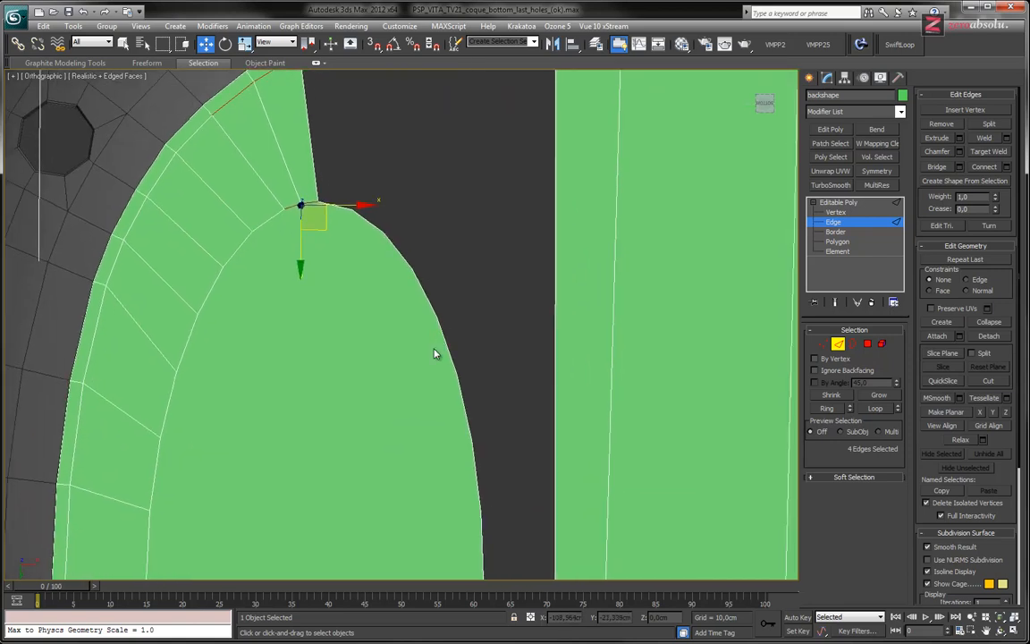
pyautogui.moveTo(507, 454); pyautogui.dragTo(523, 464)
pyautogui.moveTo(522, 465); pyautogui.dragTo(430, 338, button='middle')
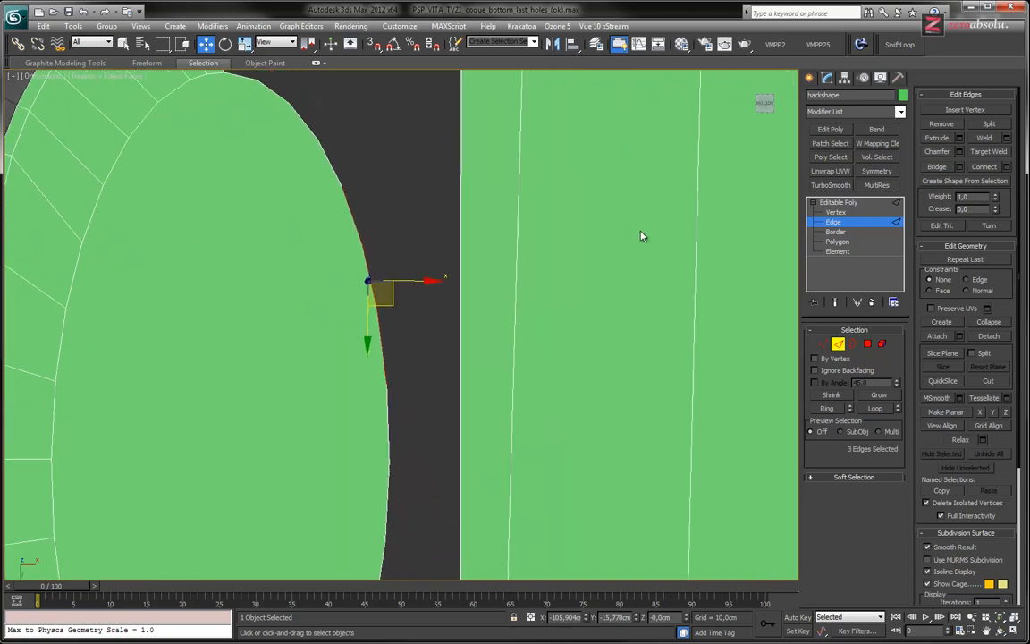
pyautogui.scroll(-4, 641, 232)
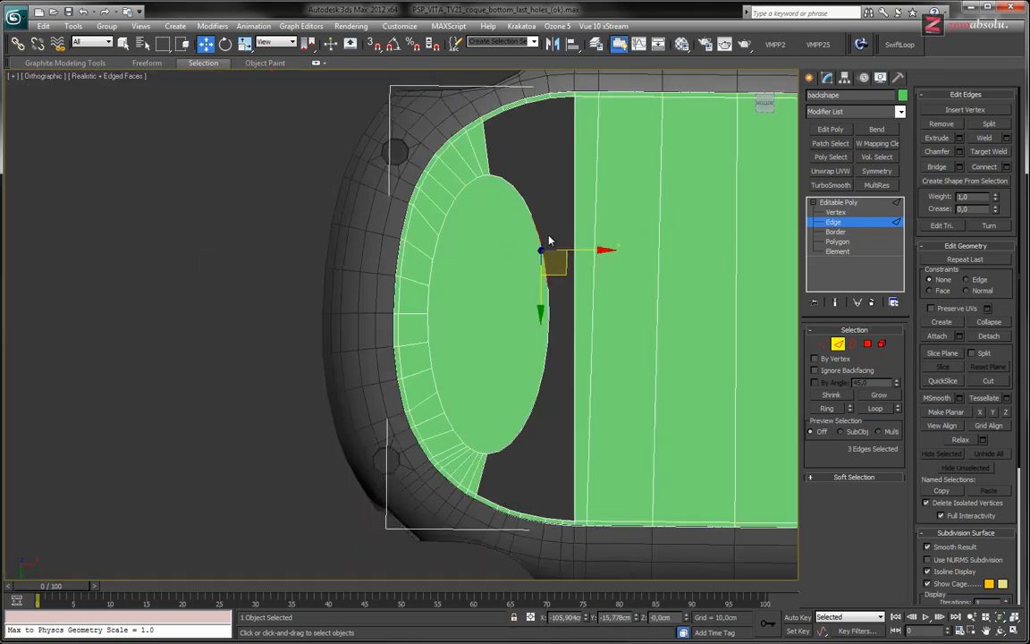
pyautogui.moveTo(564, 239); pyautogui.dragTo(338, 268, button='middle')
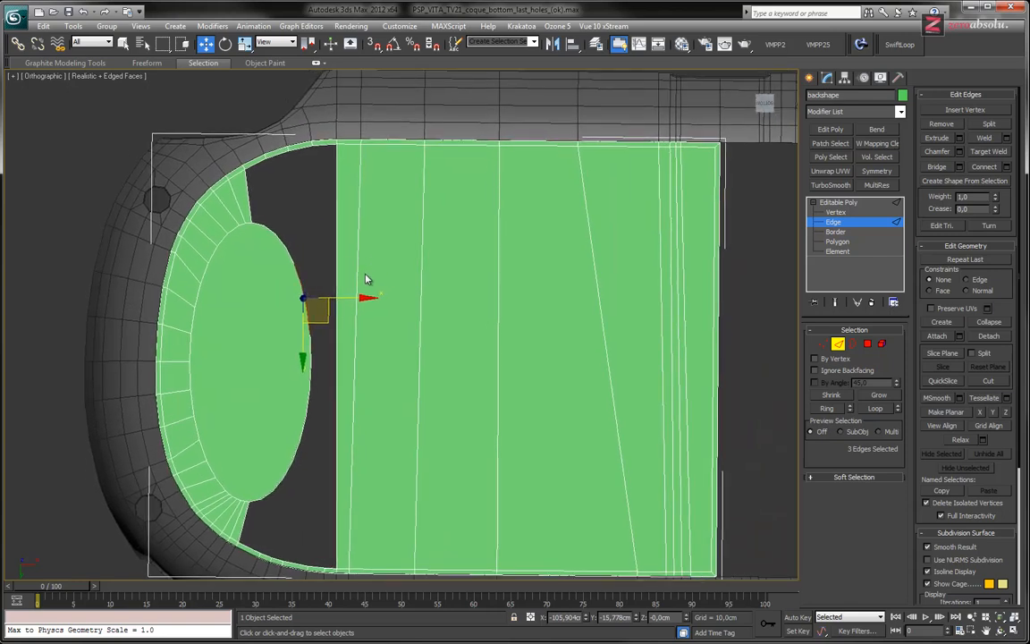
pyautogui.moveTo(697, 295); pyautogui.dragTo(713, 238, button='middle')
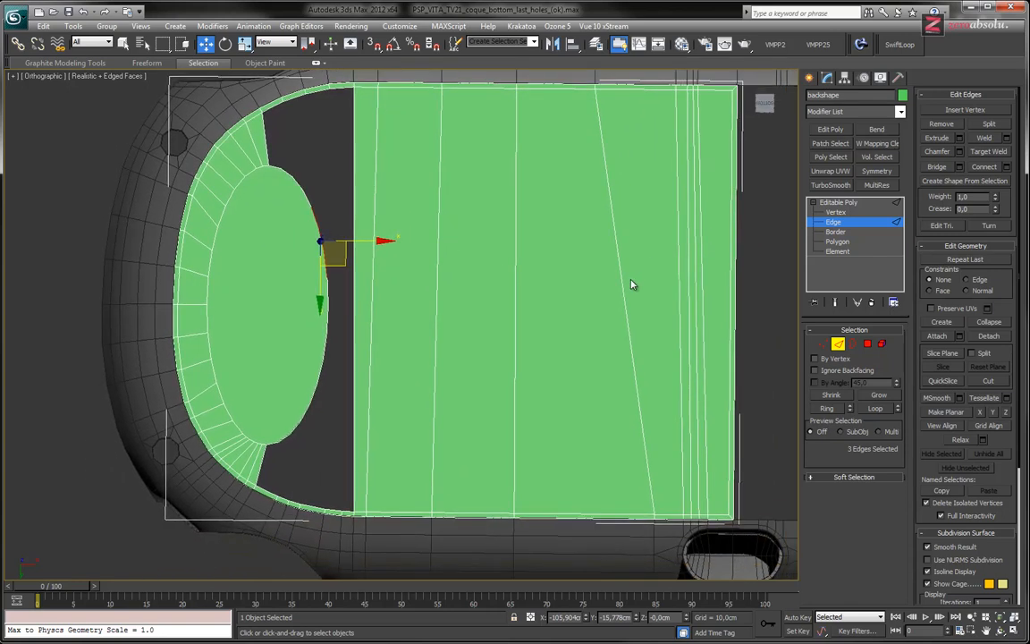
pyautogui.scroll(-3, 581, 308)
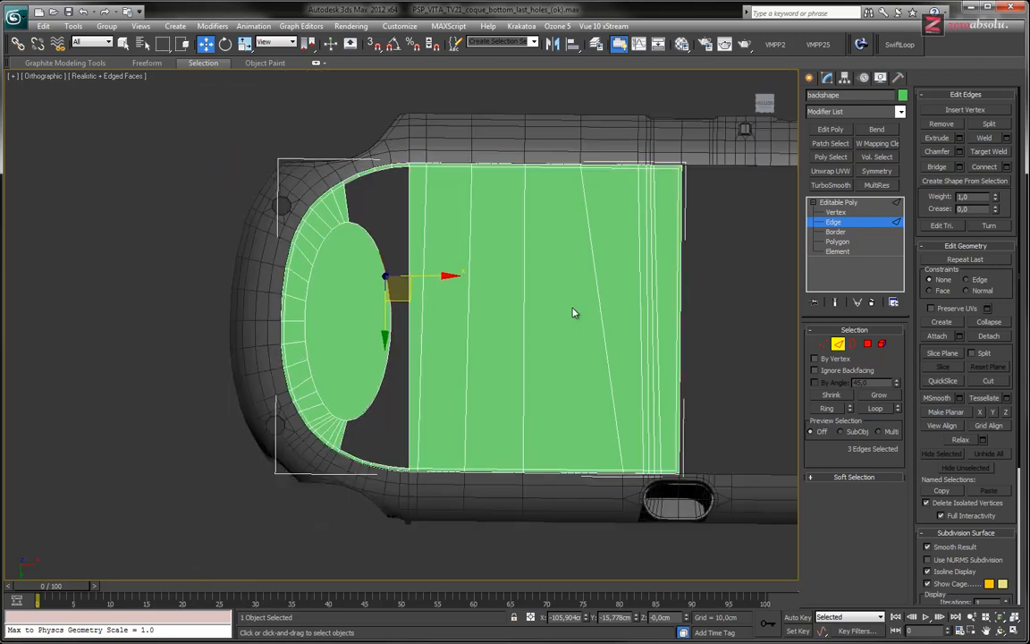
# - Straighten the strongly slanted edge line across the central panel by making its four end vertices planar in X
pyautogui.press('1')
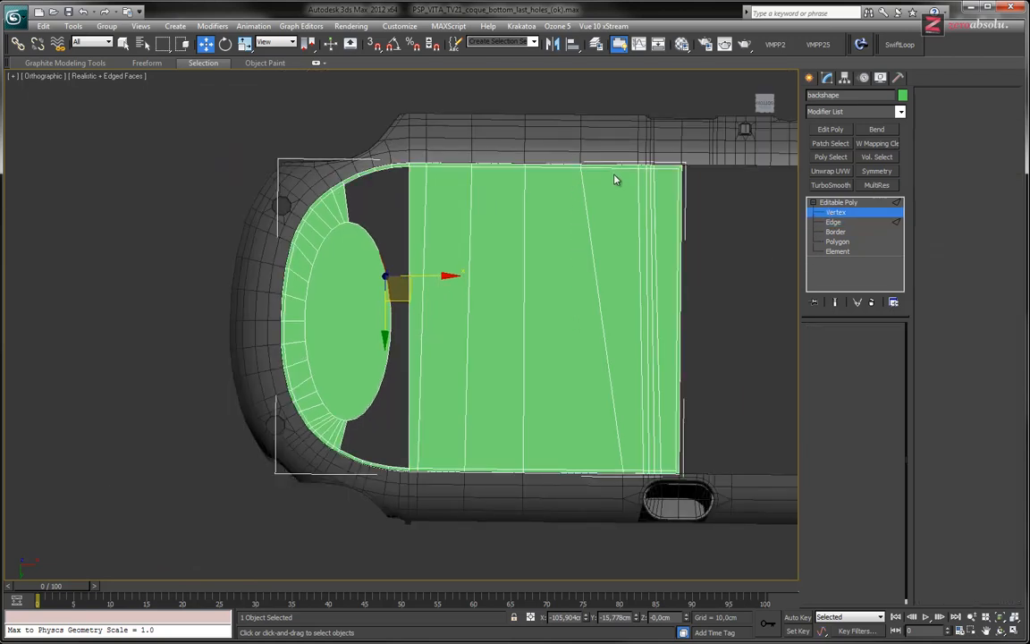
pyautogui.moveTo(578, 165)
pyautogui.mouseDown()
pyautogui.moveTo(616, 456)
pyautogui.moveTo(635, 511)
pyautogui.mouseUp()
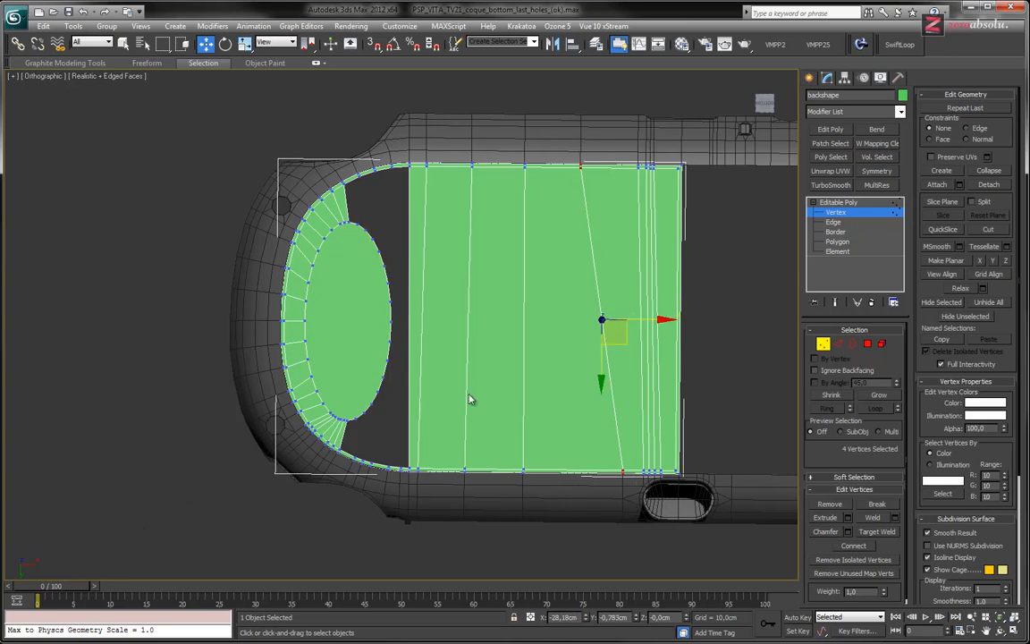
pyautogui.click(980, 261)
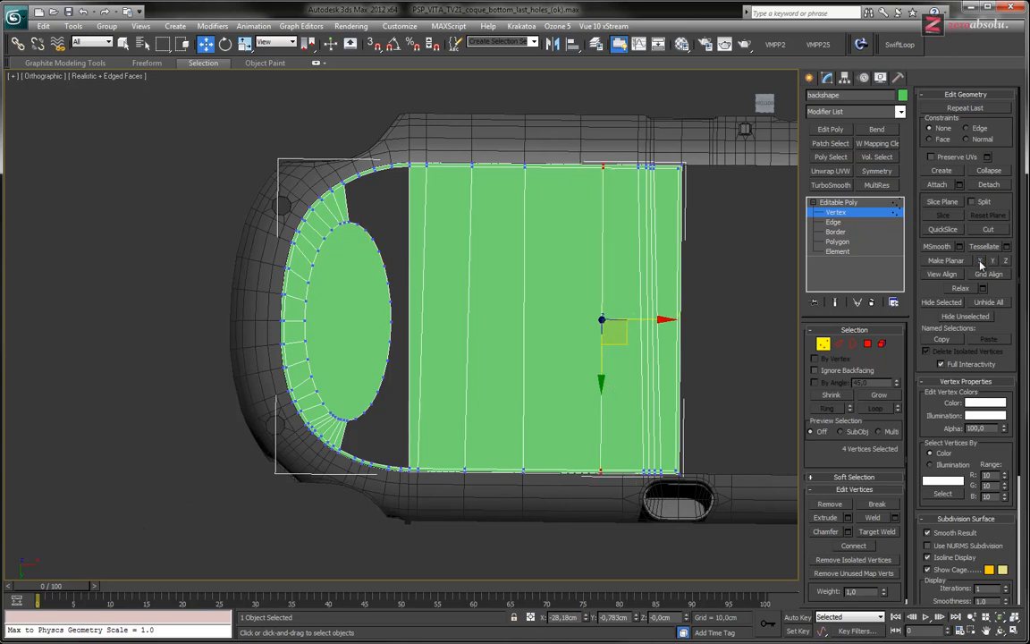
# - In the bottom view, try to remove the end vertices of the four close-set slanted lines near the panel's inner end, then undo it
pyautogui.press('b')
pyautogui.moveTo(253, 289); pyautogui.dragTo(348, 283, button='middle')
pyautogui.scroll(5, 476, 271)
pyautogui.scroll(-3, 472, 239)
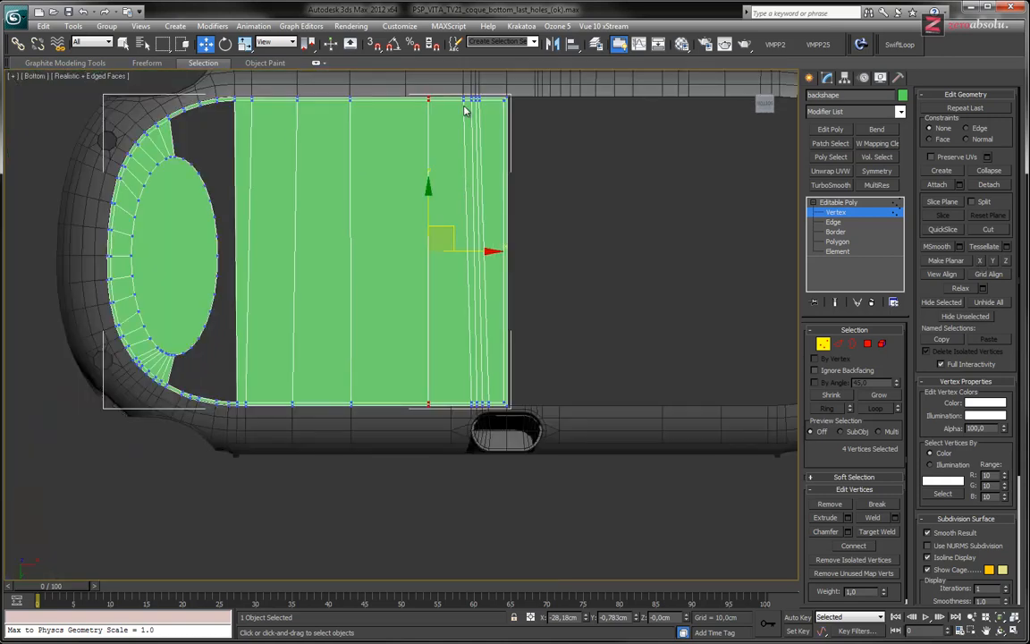
pyautogui.moveTo(461, 94); pyautogui.dragTo(464, 106, button='middle')
pyautogui.moveTo(458, 95); pyautogui.dragTo(501, 438)
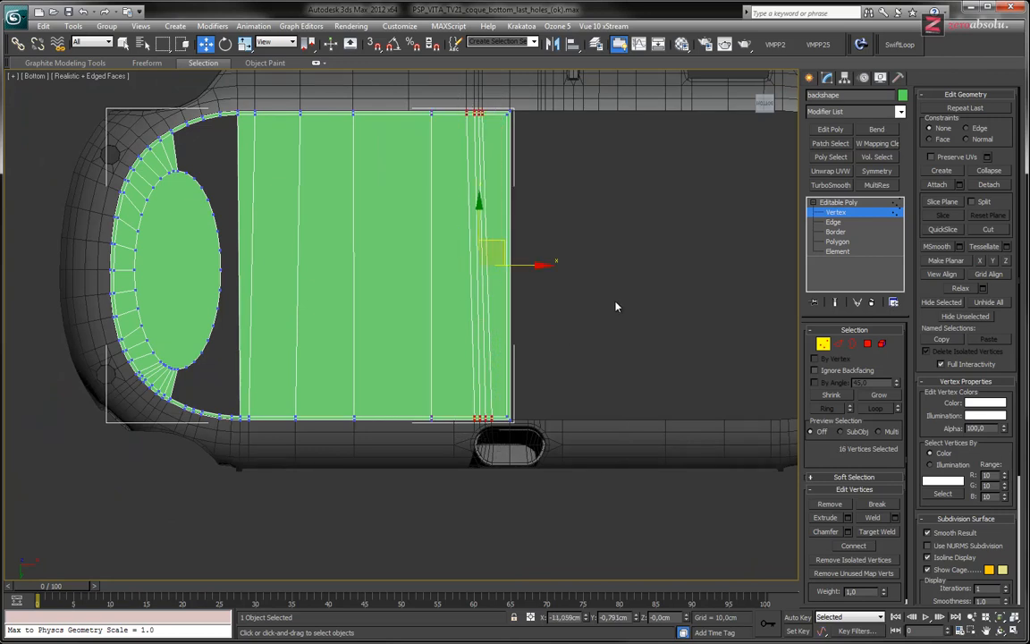
pyautogui.press('Delete')
pyautogui.hotkey('ctrl', 'z')
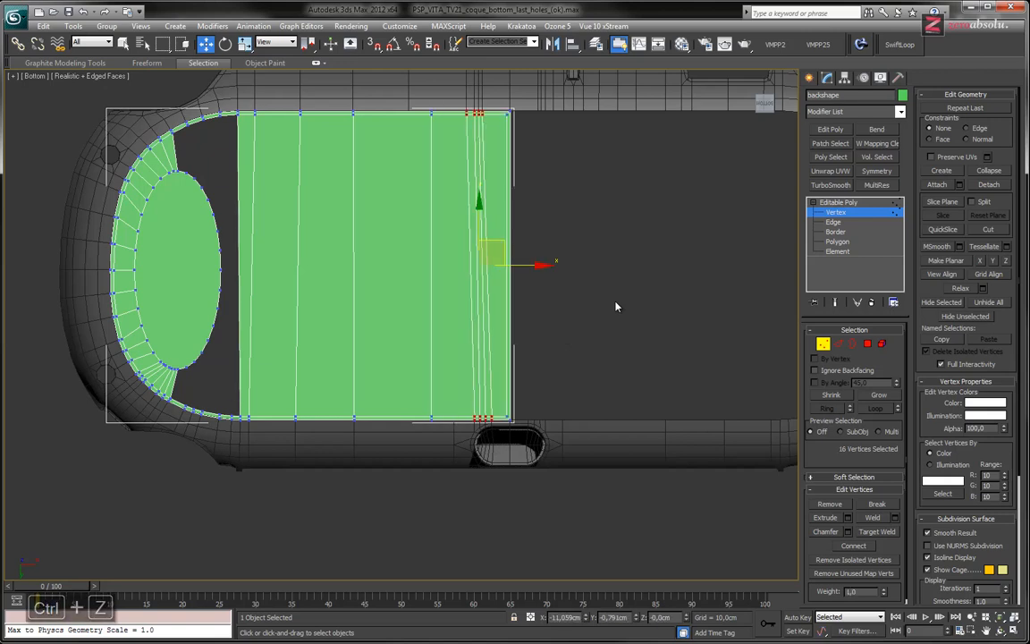
pyautogui.press('BackSpace')
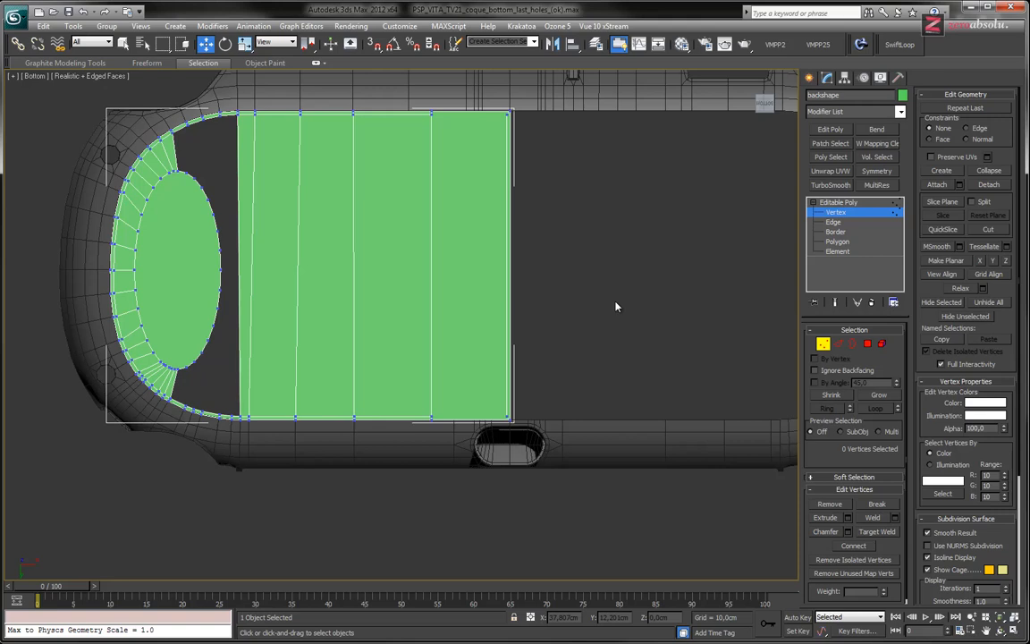
pyautogui.scroll(8, 555, 281)
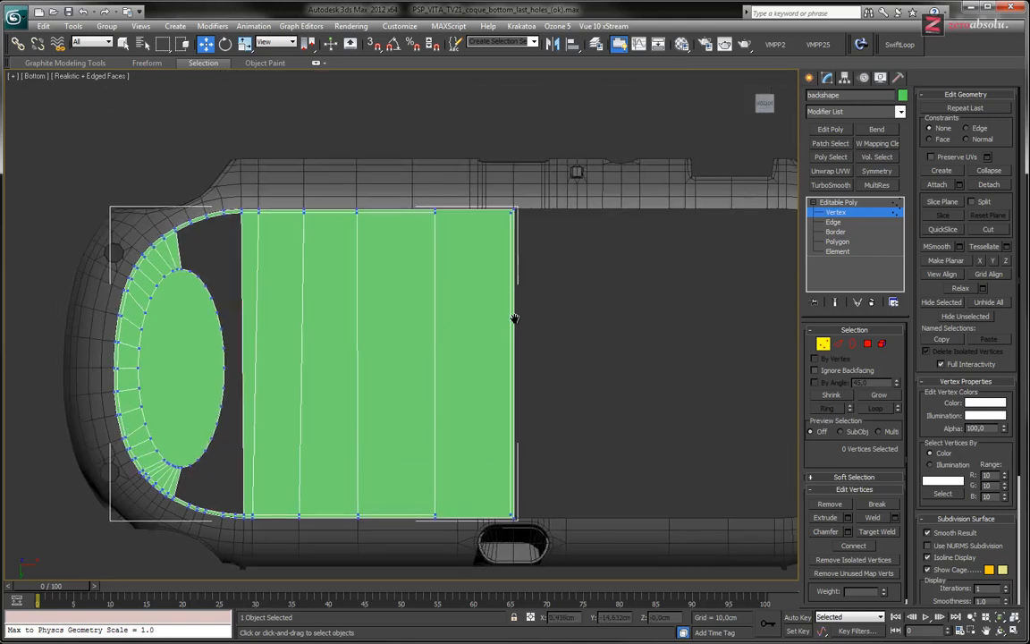
pyautogui.hotkey('ctrl', 'z')
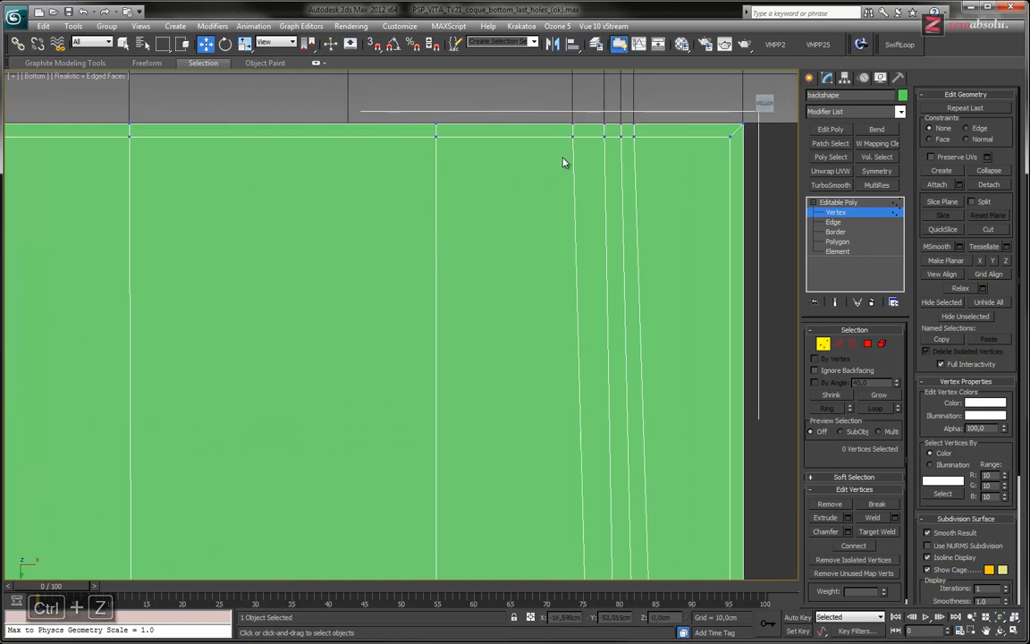
# - Remove the four close-set slanted edge lines near the panel's inner end, including their short border segments and their vertices
pyautogui.click(582, 142)
pyautogui.press('2')
pyautogui.moveTo(564, 132); pyautogui.dragTo(637, 133)
pyautogui.keyDown('ctrl'); pyautogui.moveTo(545, 177); pyautogui.dragTo(654, 197); pyautogui.keyUp('ctrl')
pyautogui.moveTo(633, 511); pyautogui.dragTo(593, 98, button='middle')
pyautogui.keyDown('ctrl'); pyautogui.moveTo(511, 351); pyautogui.dragTo(612, 349); pyautogui.keyUp('ctrl')
pyautogui.hotkey('ctrl', 'BackSpace')
pyautogui.scroll(-2, 467, 276)
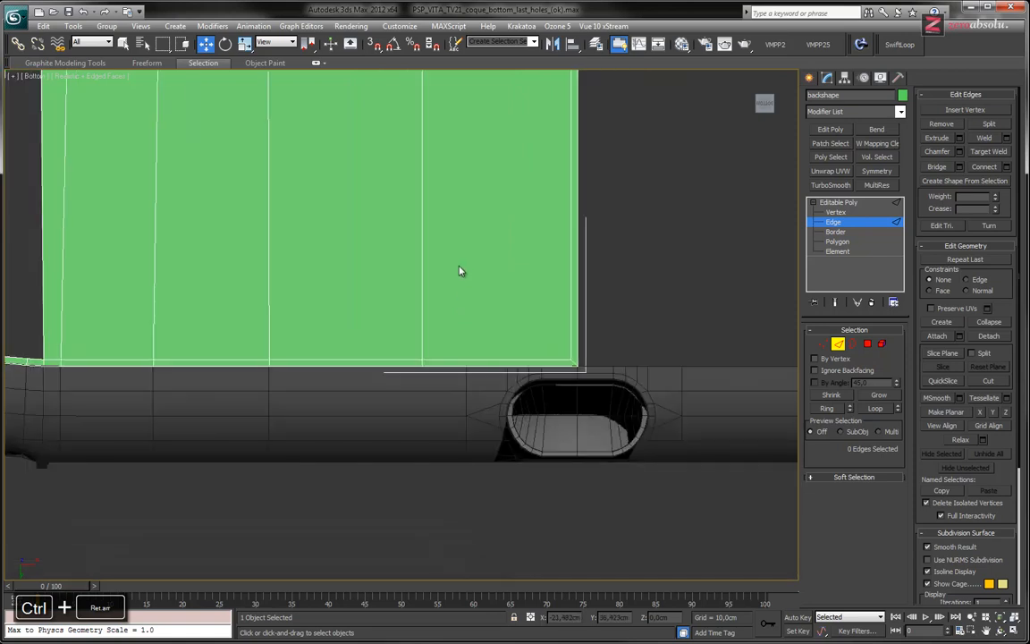
# - Delete the thin border polygon along the straight inner end of the central panel
pyautogui.moveTo(461, 271); pyautogui.dragTo(464, 343, button='middle')
pyautogui.scroll(1, 571, 429)
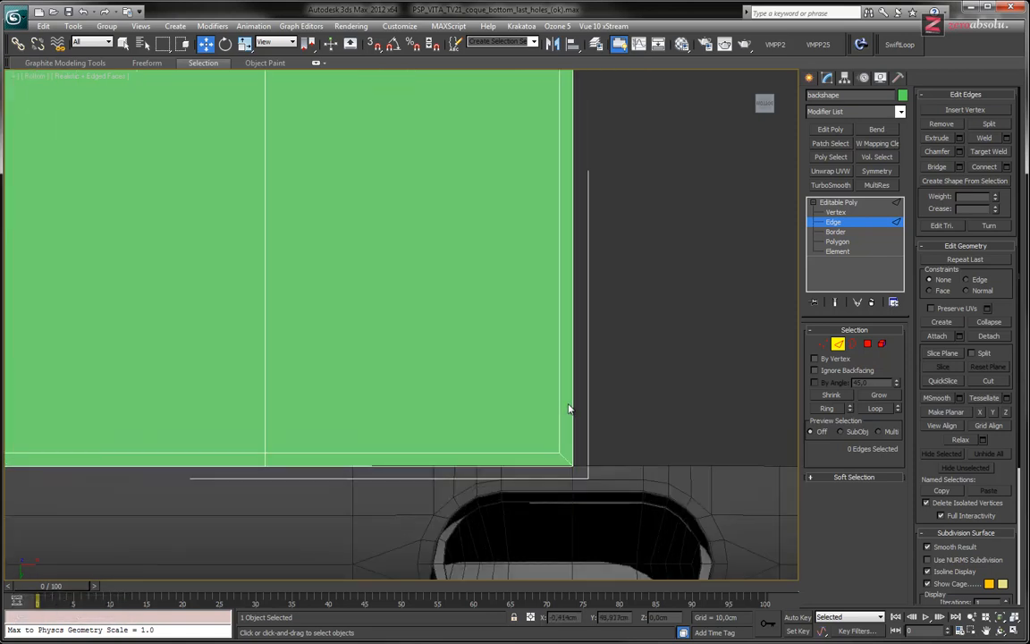
pyautogui.press('4')
pyautogui.click(568, 395)
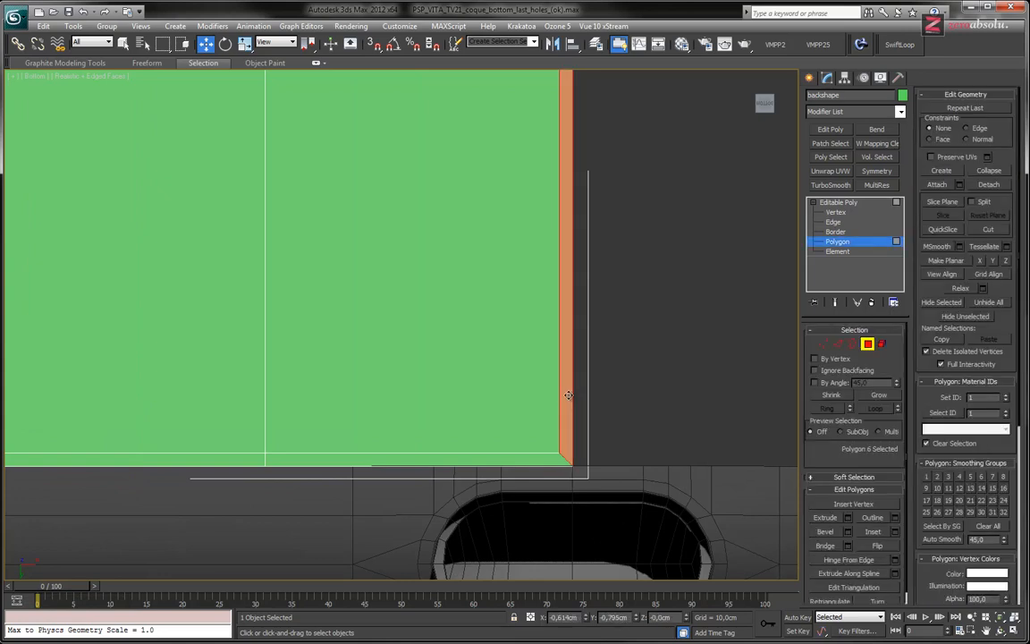
pyautogui.click(689, 400)
pyautogui.moveTo(577, 358); pyautogui.dragTo(477, 427, button='middle')
pyautogui.scroll(-3, 479, 426)
pyautogui.scroll(-3, 543, 393)
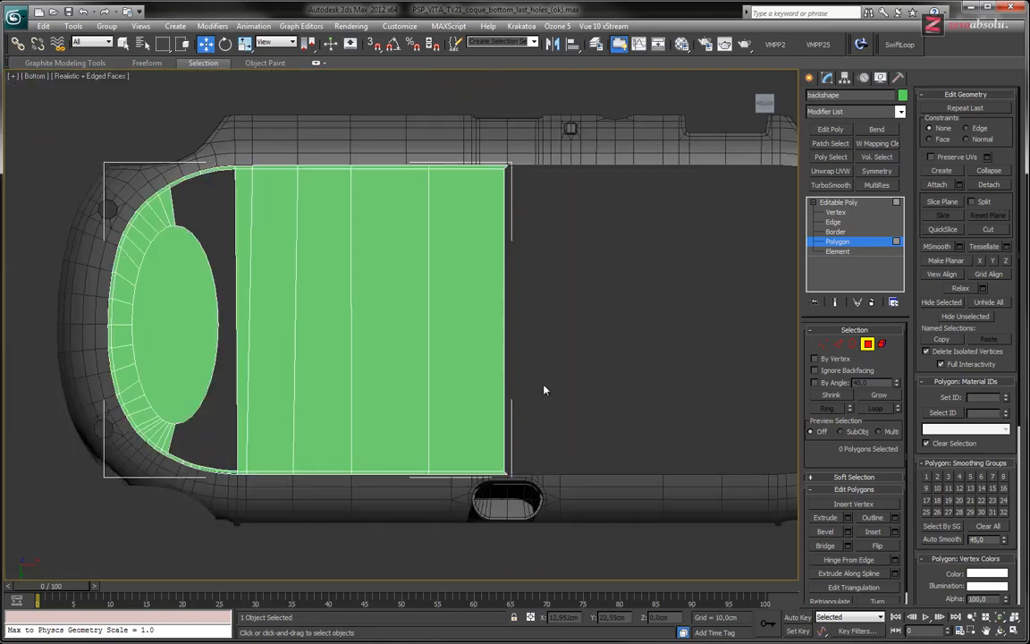
# - Make the four vertices at the panel's straight inner end planar in X and set their X position to 0
pyautogui.click(834, 213)
pyautogui.moveTo(488, 159); pyautogui.dragTo(541, 516)
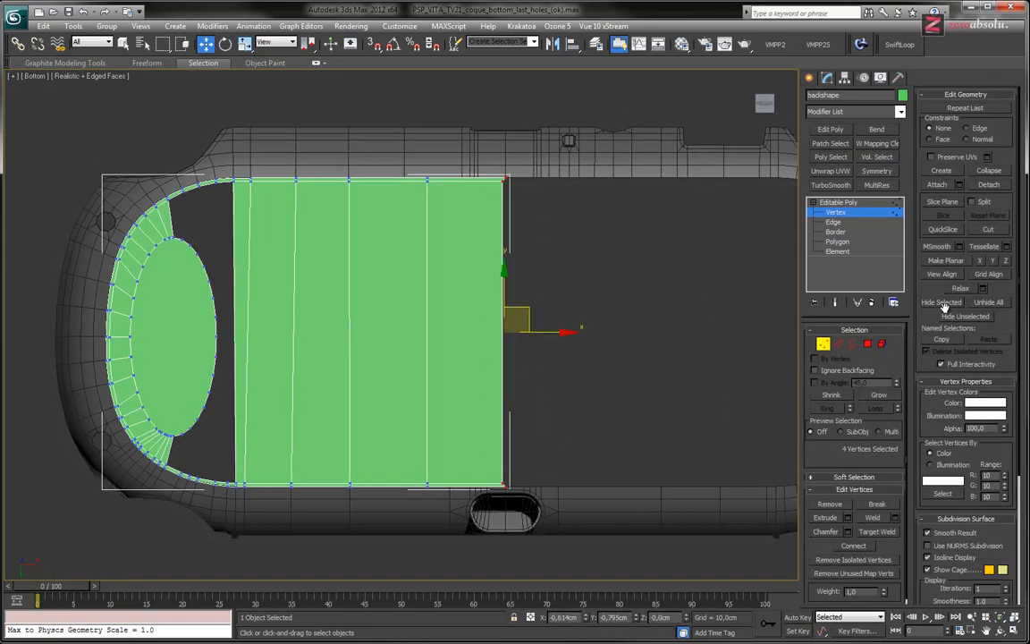
pyautogui.click(979, 261)
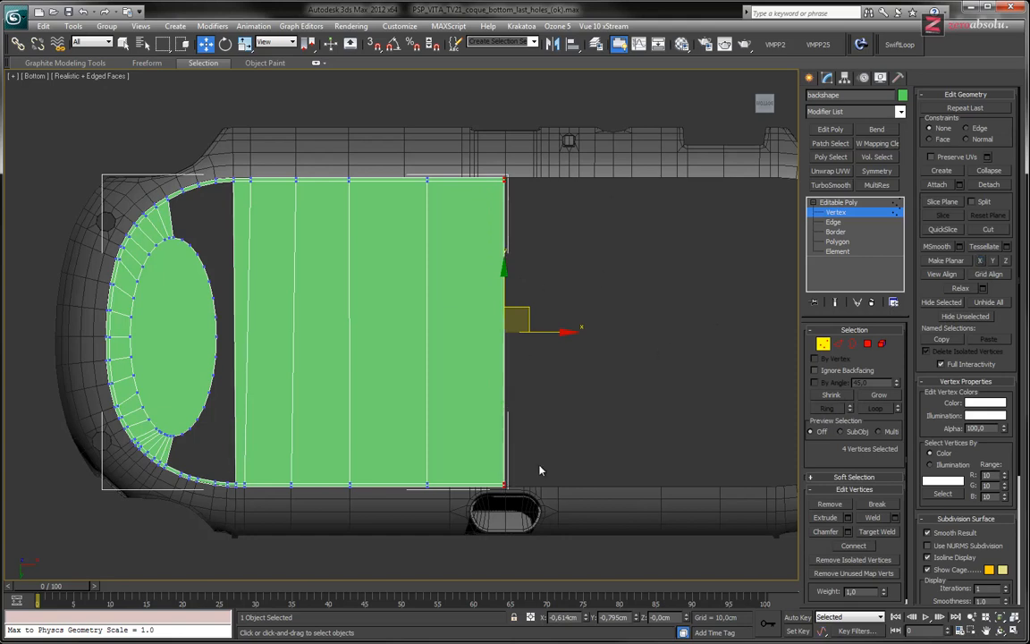
pyautogui.moveTo(580, 617); pyautogui.dragTo(474, 615)
pyautogui.write('0')
pyautogui.press('Return')
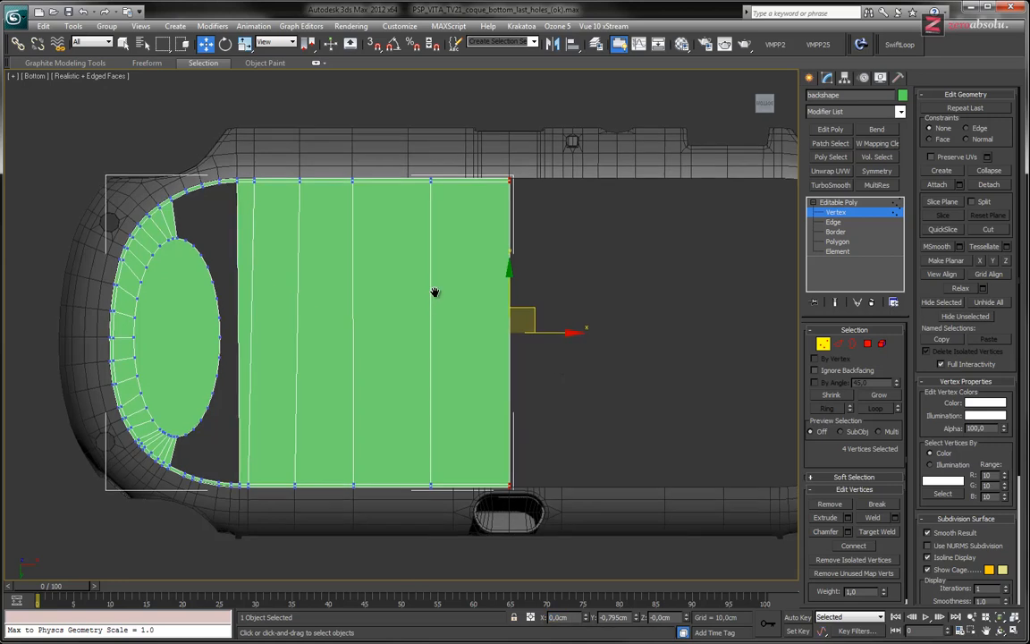
# - Straighten the central panel's edge facing the oval by making its four end vertices planar in X
pyautogui.moveTo(434, 293); pyautogui.dragTo(476, 294, button='middle')
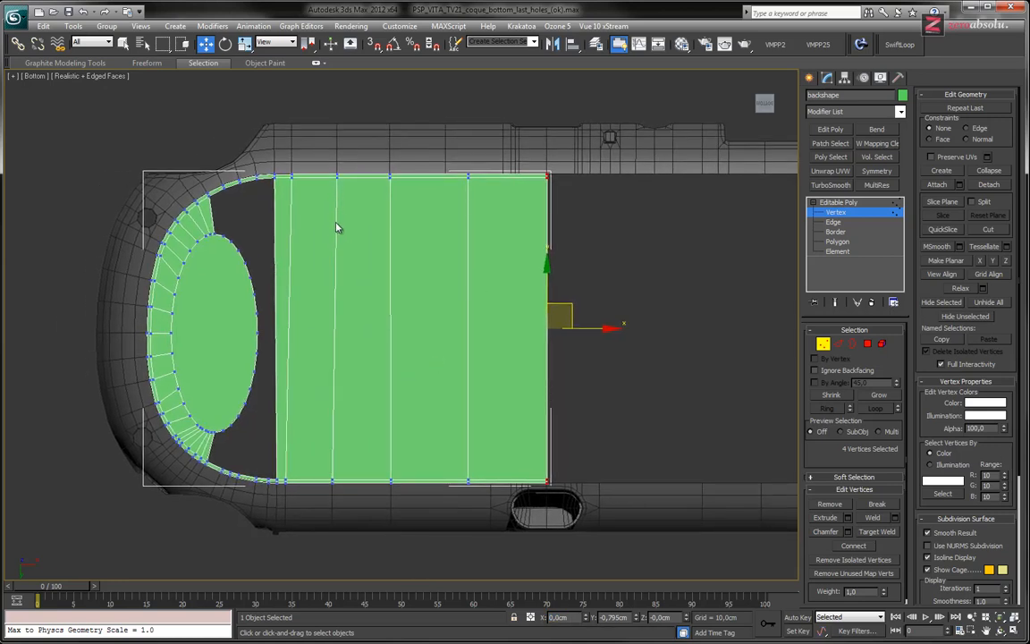
pyautogui.moveTo(292, 189); pyautogui.dragTo(366, 164, button='middle')
pyautogui.scroll(2, 354, 193)
pyautogui.moveTo(357, 122); pyautogui.dragTo(371, 211)
pyautogui.moveTo(378, 552); pyautogui.dragTo(333, 512)
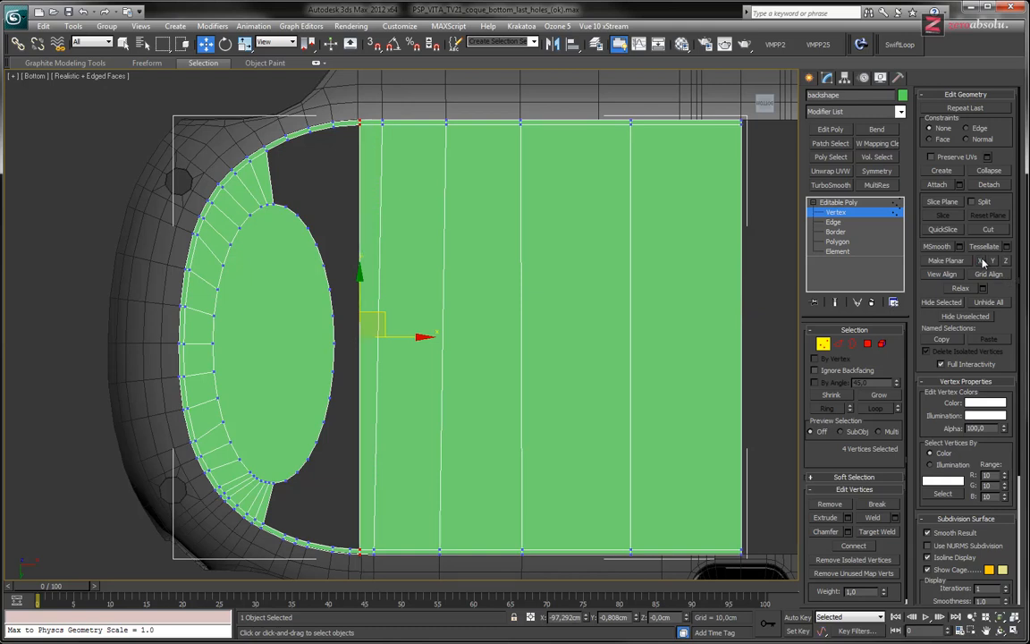
pyautogui.moveTo(389, 239); pyautogui.dragTo(391, 207, button='middle')
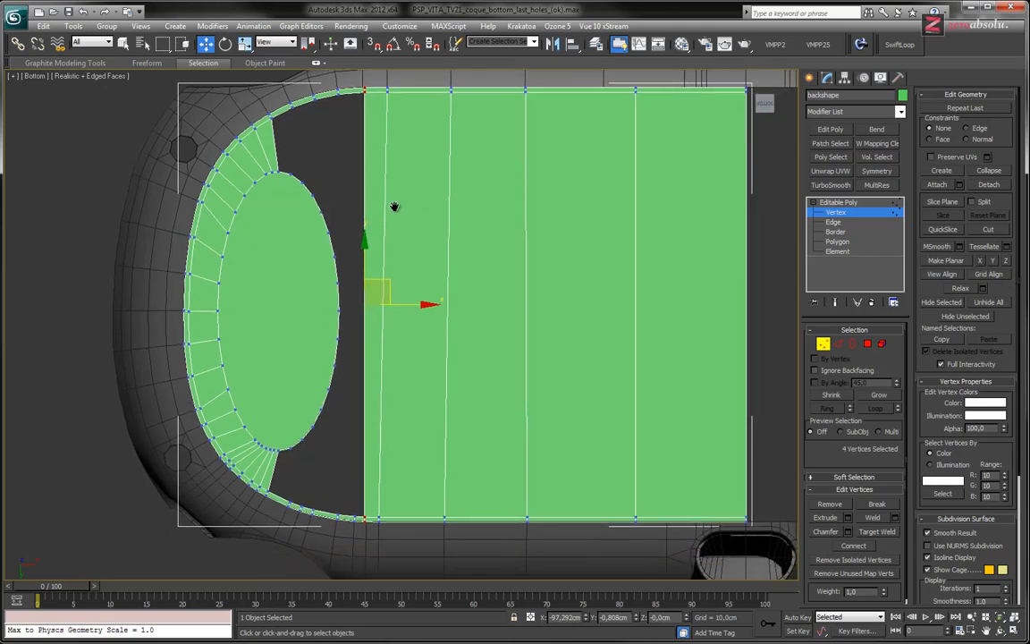
# - Remove the panel's slanted edge line closest to the oval, including its border segments and vertices
pyautogui.moveTo(381, 406); pyautogui.dragTo(341, 484, button='middle')
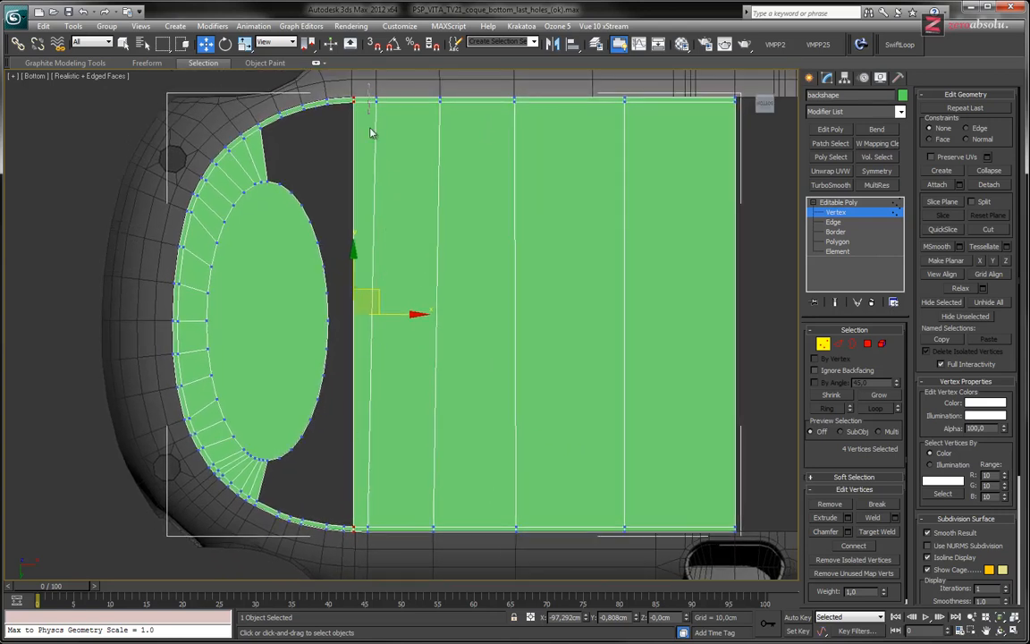
pyautogui.moveTo(402, 567); pyautogui.dragTo(400, 430)
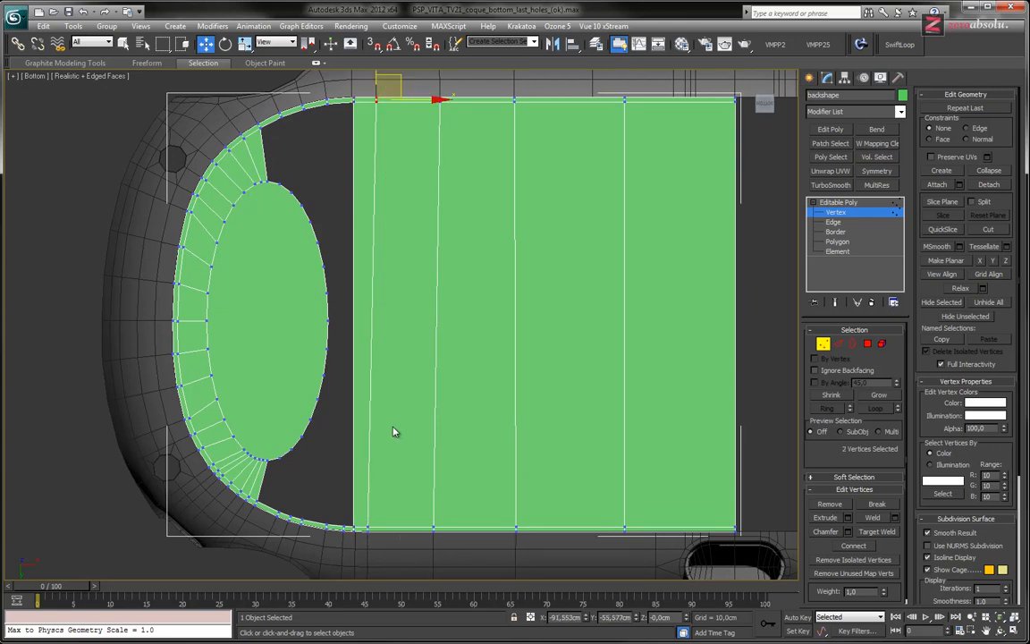
pyautogui.press('2')
pyautogui.click(376, 121)
pyautogui.scroll(3, 374, 83)
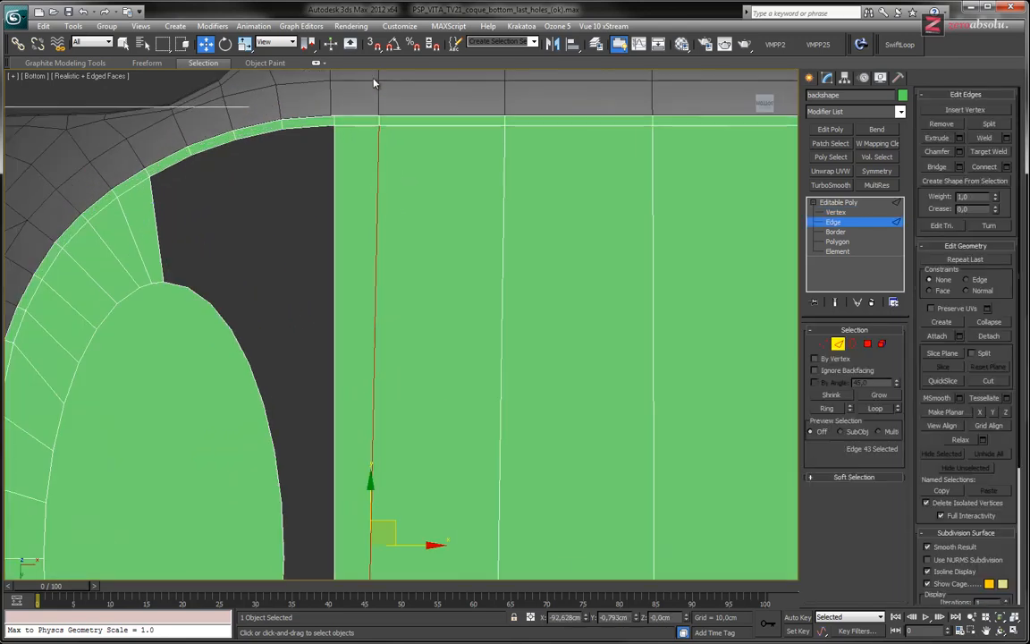
pyautogui.doubleClick(380, 123)
pyautogui.scroll(-6, 408, 269)
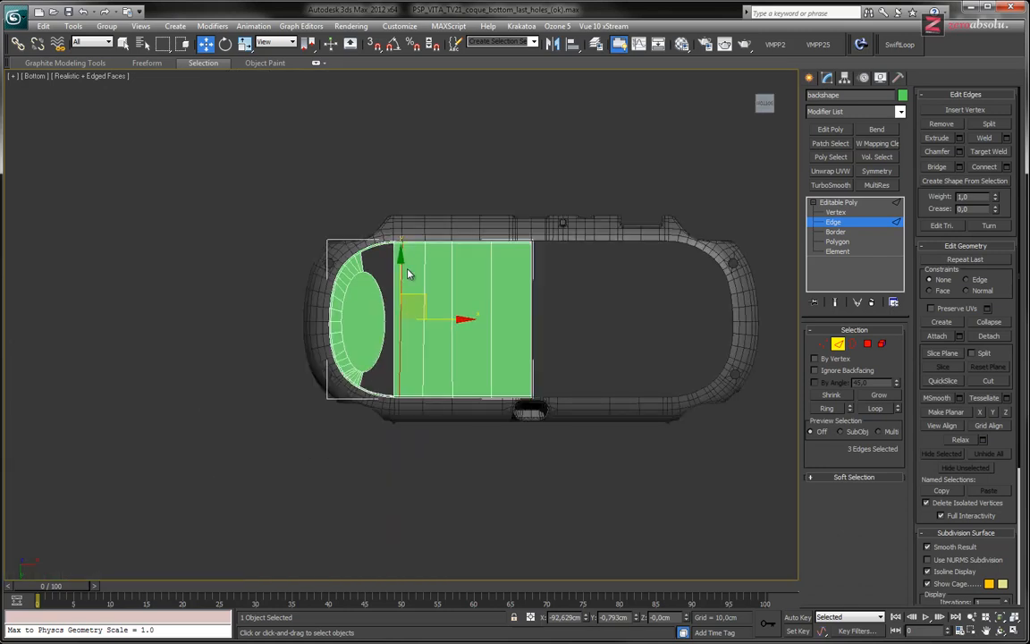
pyautogui.scroll(5, 407, 273)
pyautogui.hotkey('ctrl', 'BackSpace')
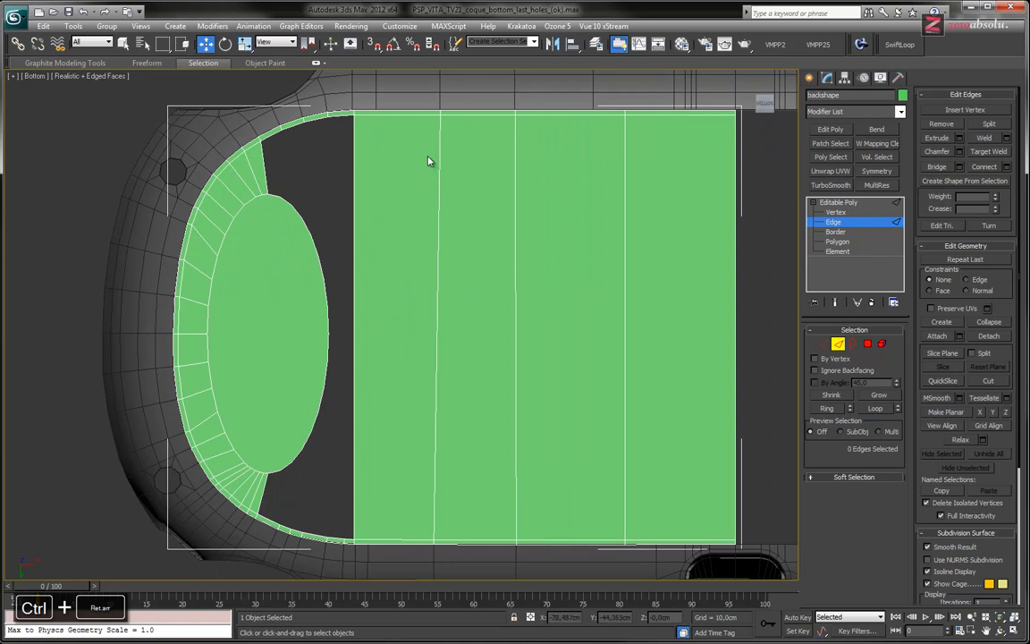
# - Remove the three remaining edge lines across the central panel with their vertices, including the short border segments at both ends
pyautogui.scroll(3, 403, 117)
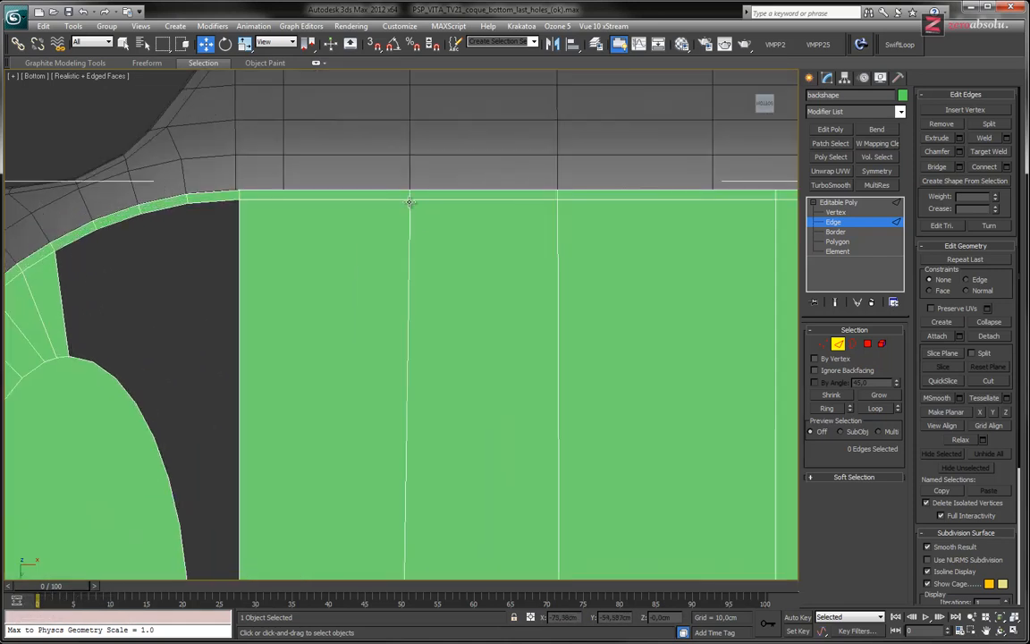
pyautogui.doubleClick(410, 204)
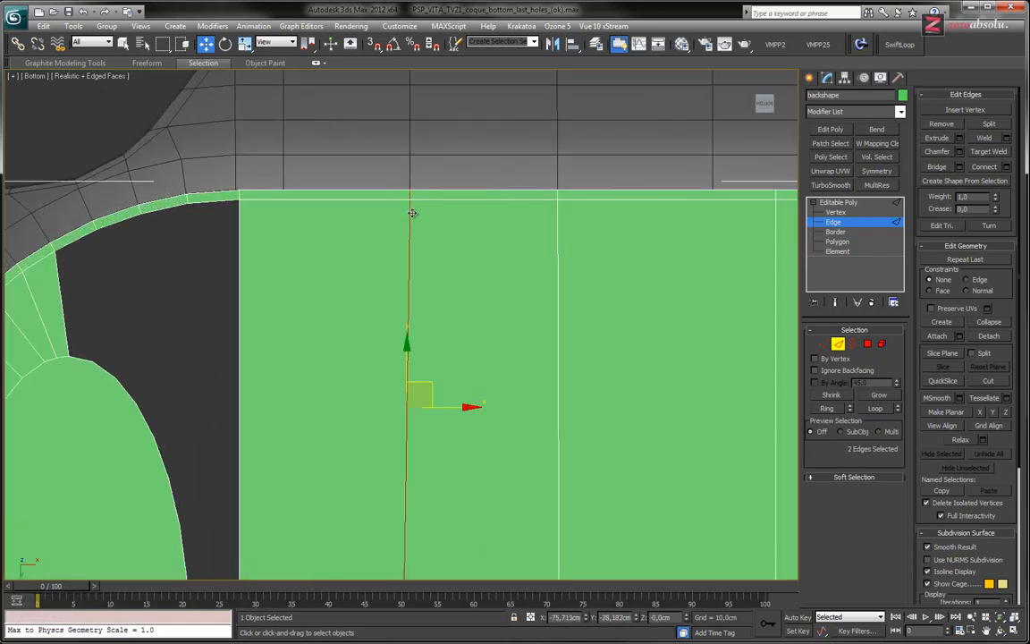
pyautogui.keyDown('ctrl'); pyautogui.doubleClick(557, 197); pyautogui.keyUp('ctrl')
pyautogui.keyDown('ctrl'); pyautogui.doubleClick(776, 195); pyautogui.keyUp('ctrl')
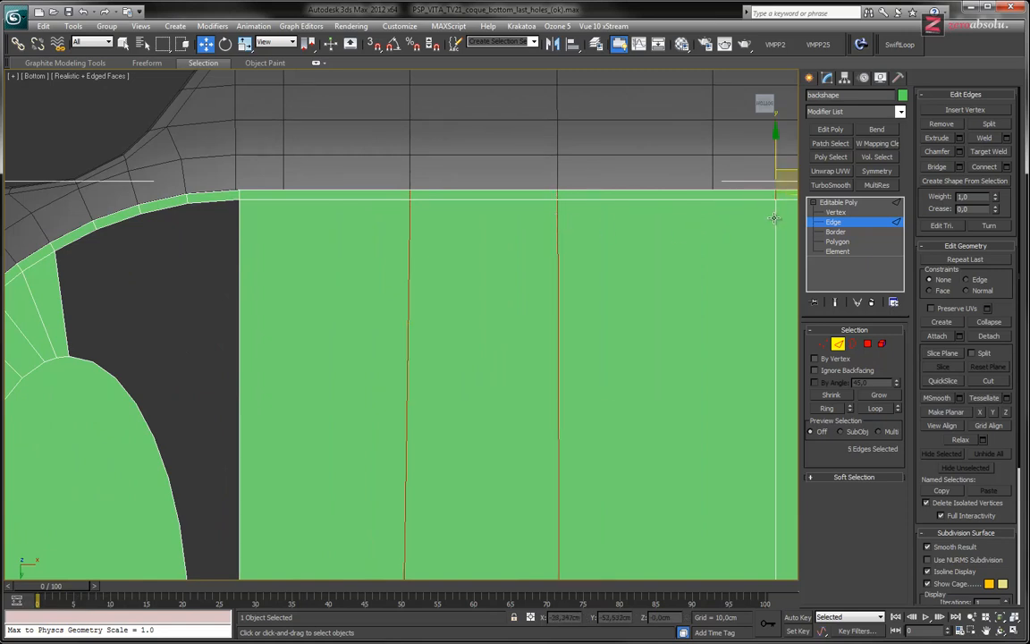
pyautogui.scroll(-4, 501, 286)
pyautogui.click(499, 293)
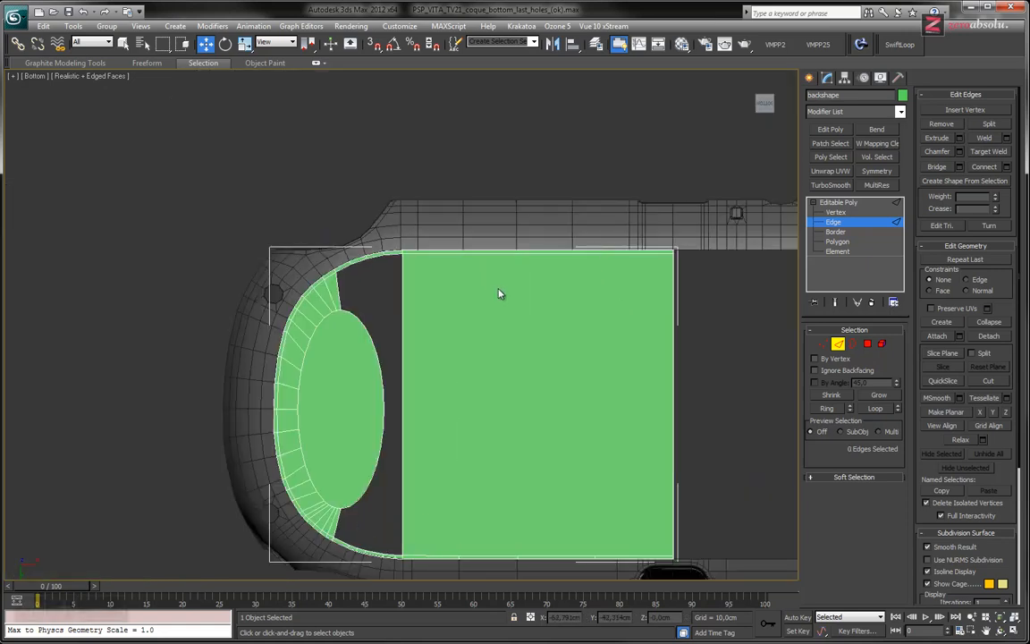
pyautogui.hotkey('ctrl', 'z')
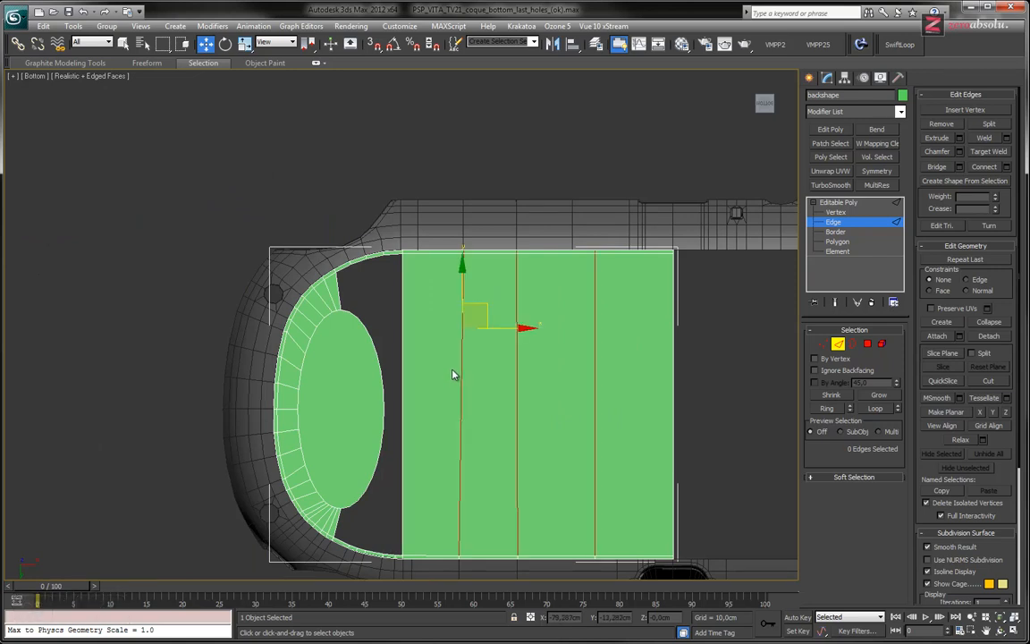
pyautogui.moveTo(479, 322); pyautogui.dragTo(479, 286, button='middle')
pyautogui.scroll(5, 450, 519)
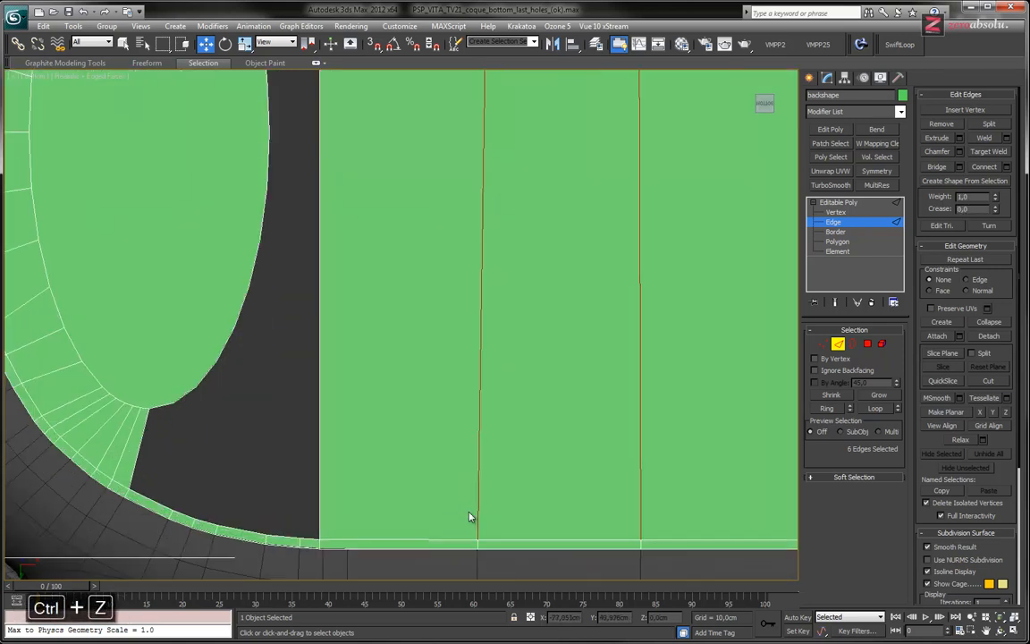
pyautogui.moveTo(471, 518); pyautogui.dragTo(391, 414, button='middle')
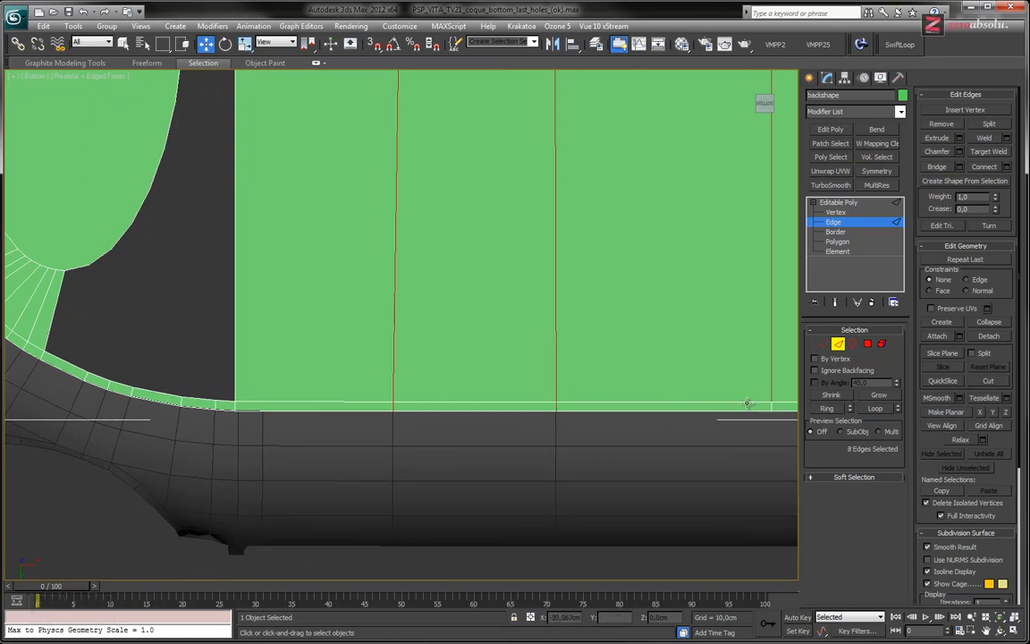
pyautogui.hotkey('ctrl', 'BackSpace')
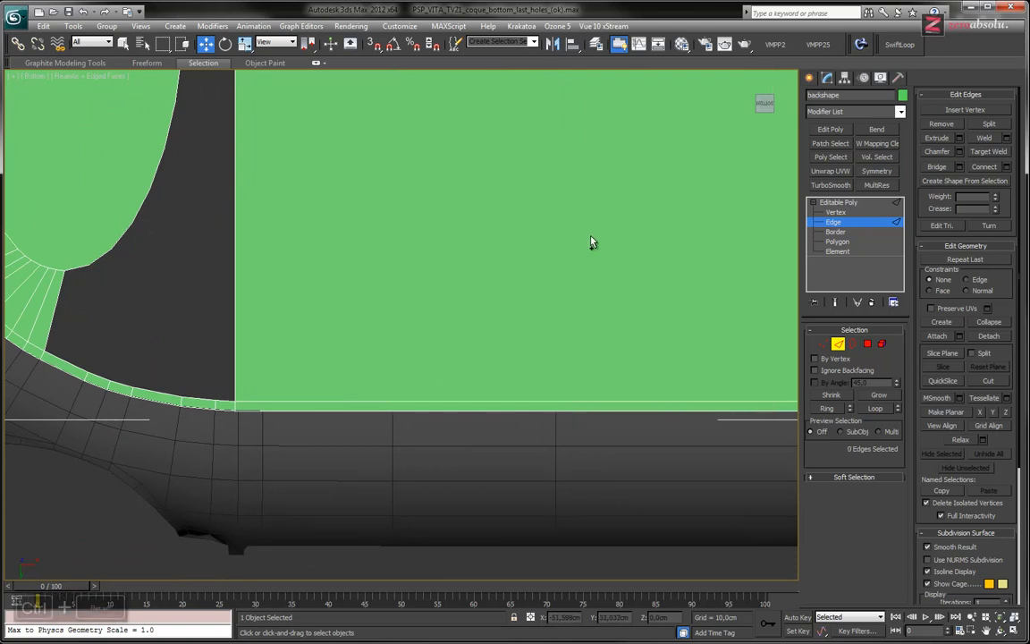
pyautogui.moveTo(394, 230); pyautogui.dragTo(391, 306, button='middle')
pyautogui.scroll(-5, 394, 300)
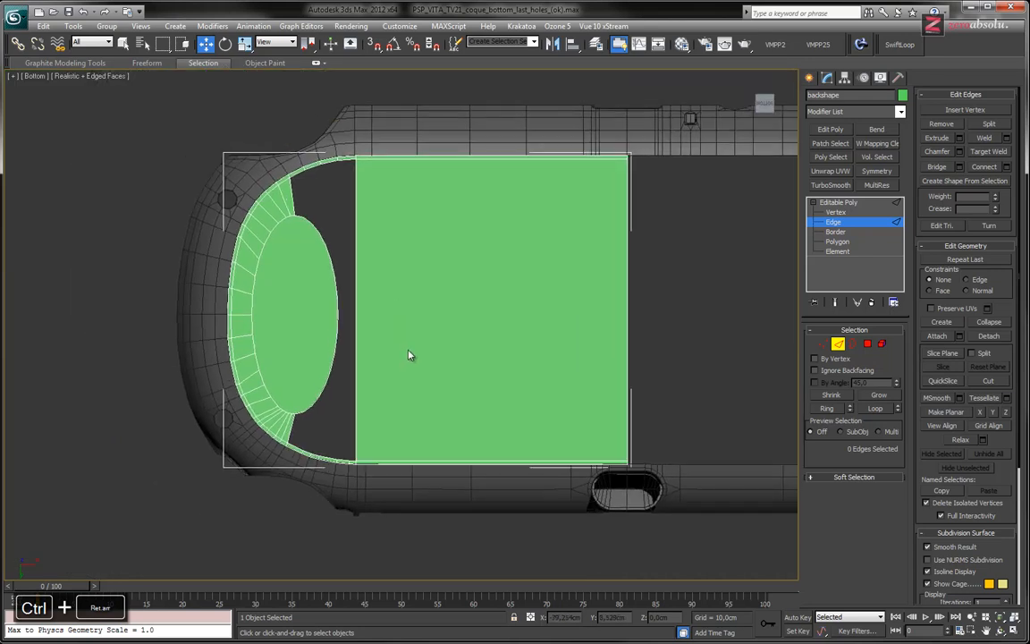
# - Bridge four consecutive upper ellipse edges to the four facing inner edges of the outer rim, starting beside the existing bridged faces
pyautogui.scroll(2, 410, 340)
pyautogui.scroll(5, 349, 285)
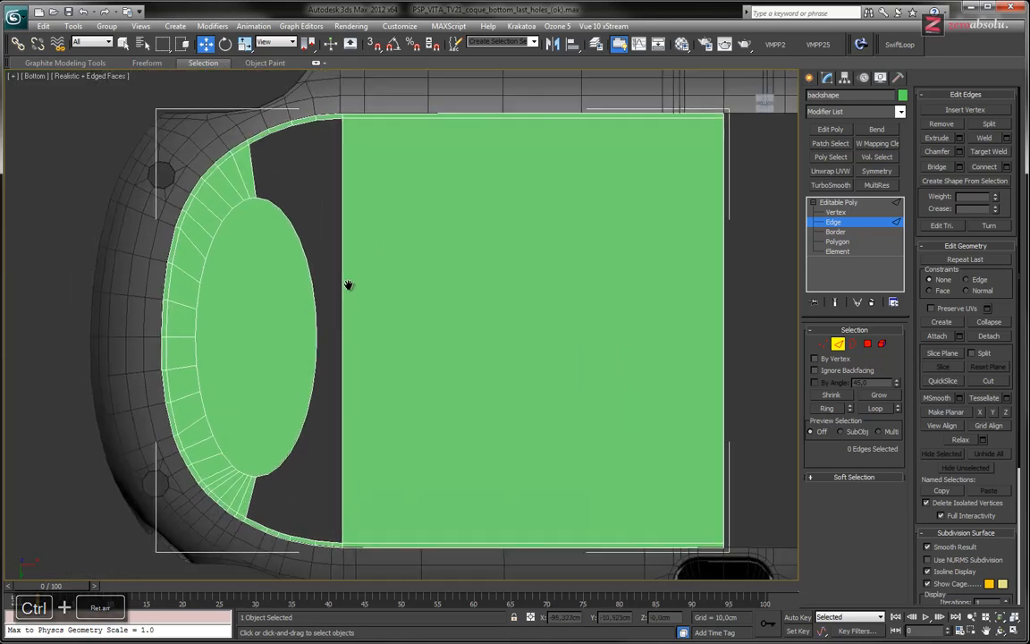
pyautogui.scroll(1, 301, 287)
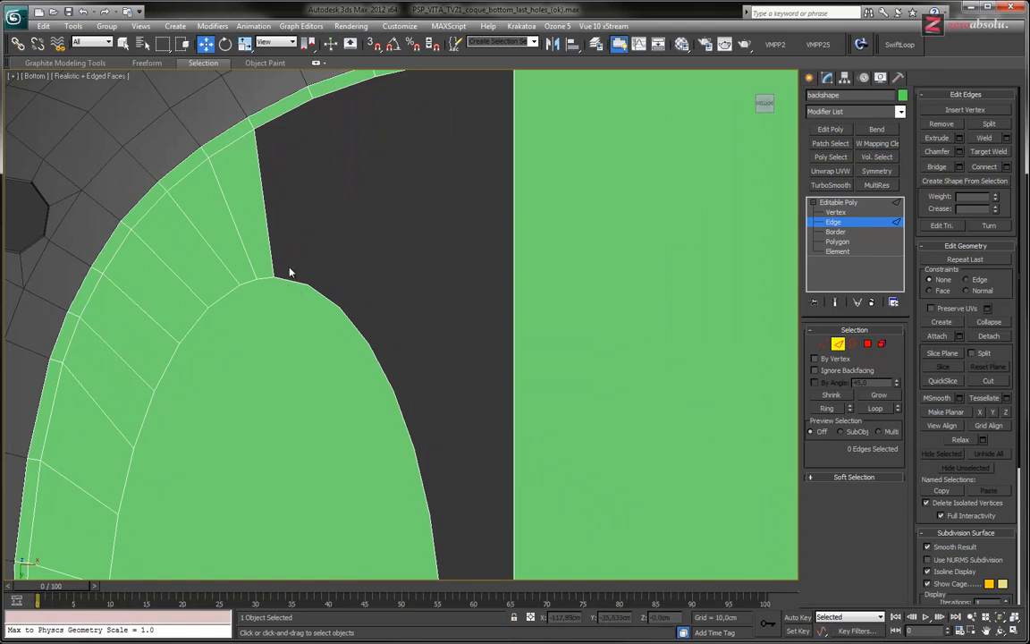
pyautogui.click(289, 272)
pyautogui.moveTo(285, 131); pyautogui.dragTo(297, 276, button='middle')
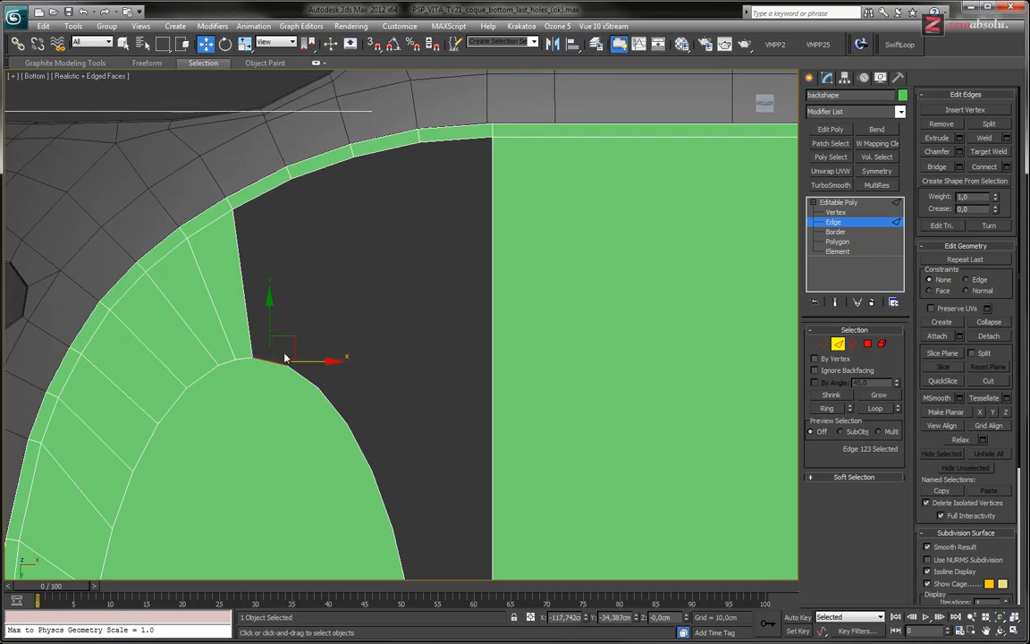
pyautogui.keyDown('ctrl'); pyautogui.click(311, 380); pyautogui.keyUp('ctrl')
pyautogui.keyDown('ctrl'); pyautogui.click(344, 410); pyautogui.keyUp('ctrl')
pyautogui.keyDown('ctrl'); pyautogui.click(356, 458); pyautogui.keyUp('ctrl')
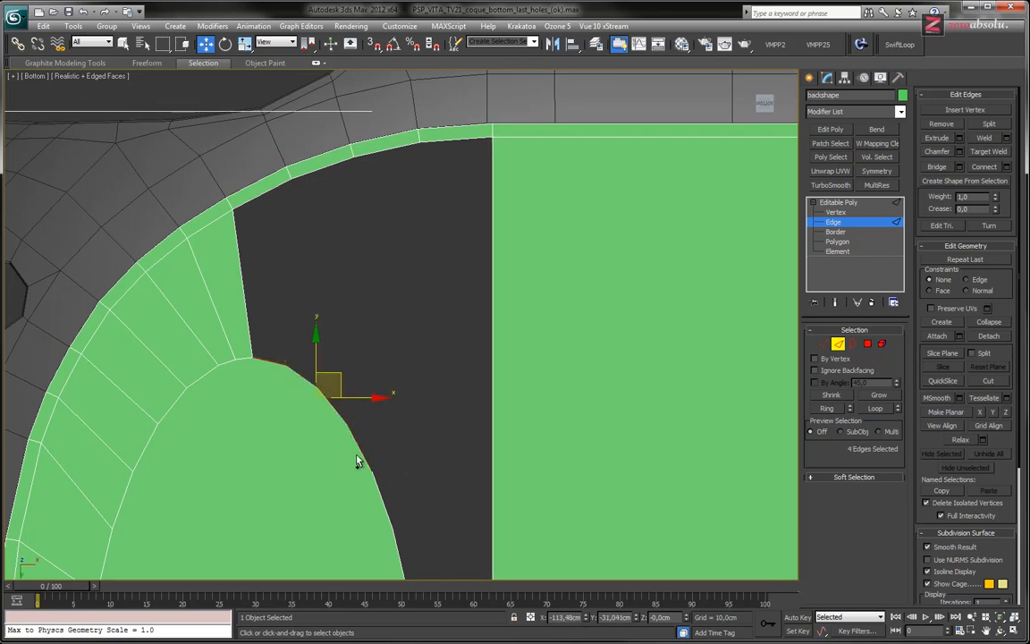
pyautogui.keyDown('ctrl'); pyautogui.click(259, 185); pyautogui.keyUp('ctrl')
pyautogui.keyDown('ctrl'); pyautogui.click(309, 154); pyautogui.keyUp('ctrl')
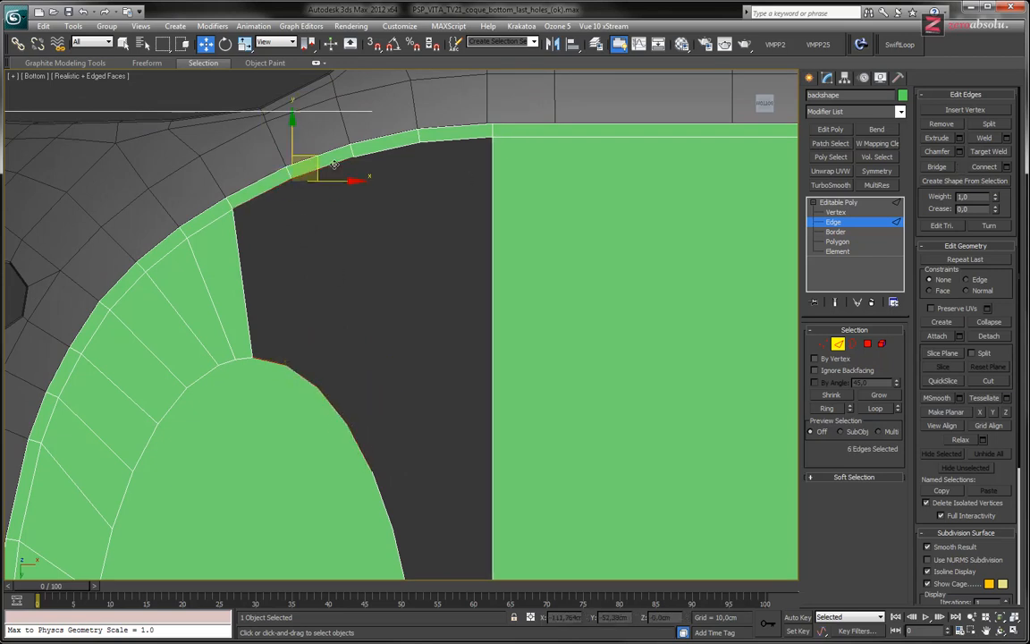
pyautogui.keyDown('ctrl'); pyautogui.click(387, 141); pyautogui.keyUp('ctrl')
pyautogui.keyDown('ctrl'); pyautogui.click(452, 132); pyautogui.keyUp('ctrl')
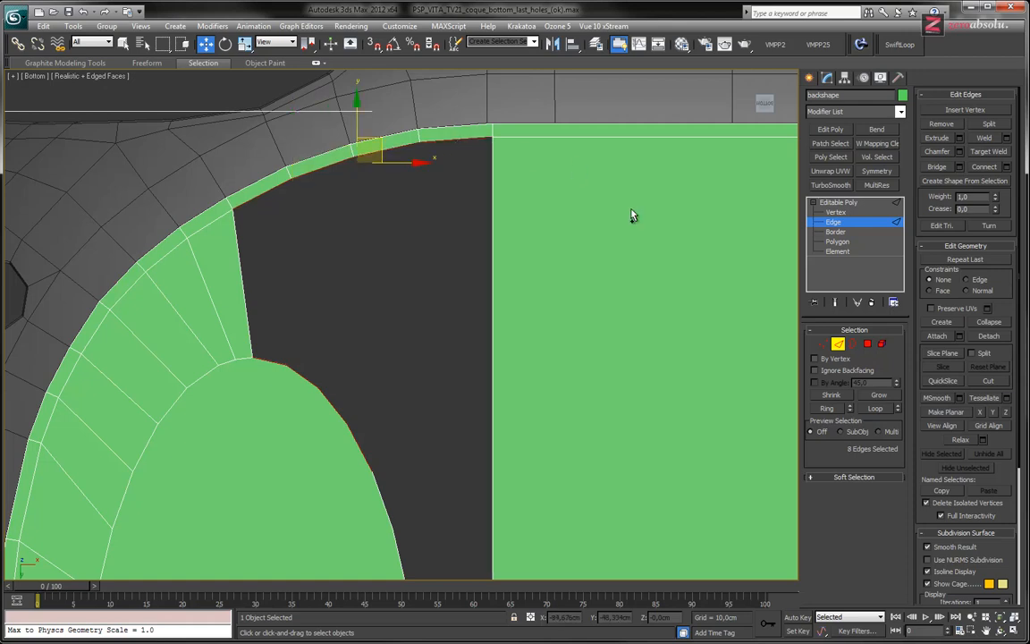
pyautogui.click(941, 169)
pyautogui.moveTo(596, 501); pyautogui.dragTo(632, 238, button='middle')
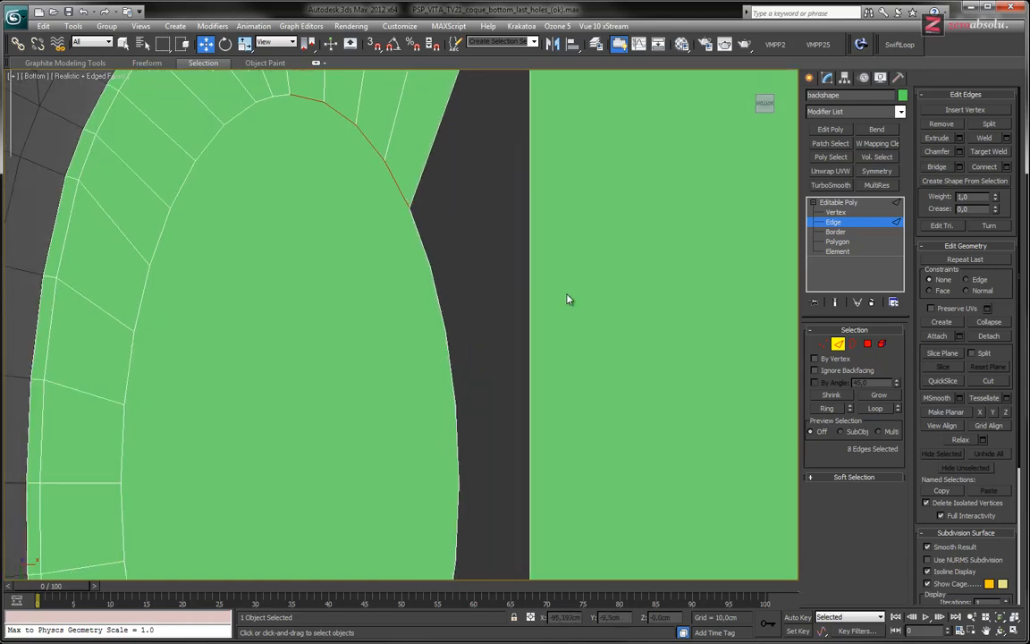
pyautogui.moveTo(496, 577); pyautogui.dragTo(507, 395, button='middle')
pyautogui.scroll(-3, 507, 395)
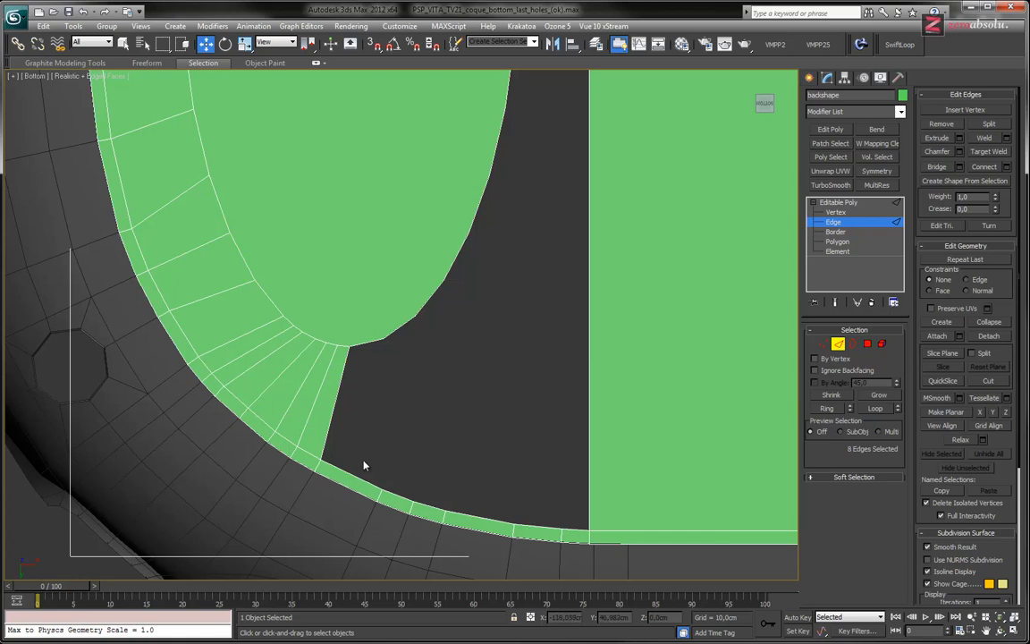
pyautogui.click(458, 265)
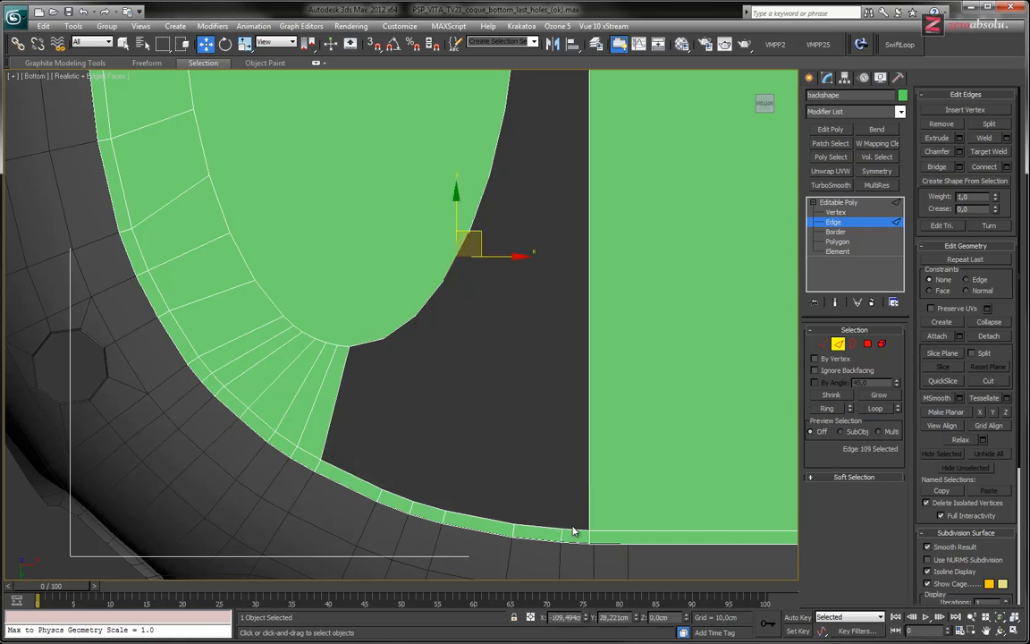
pyautogui.click(371, 486)
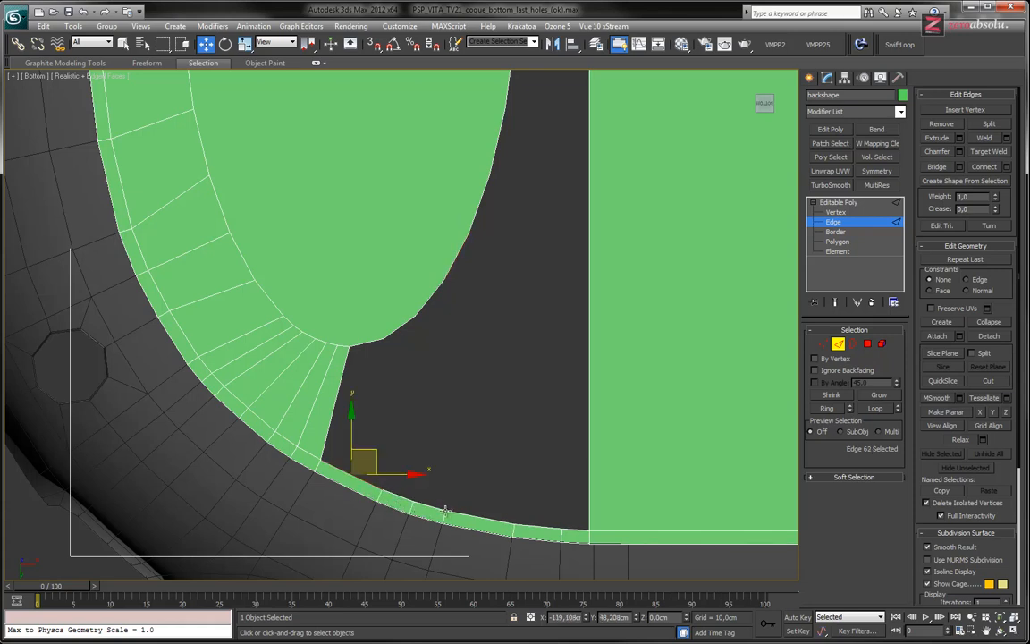
pyautogui.keyDown('ctrl'); pyautogui.click(404, 494); pyautogui.keyUp('ctrl')
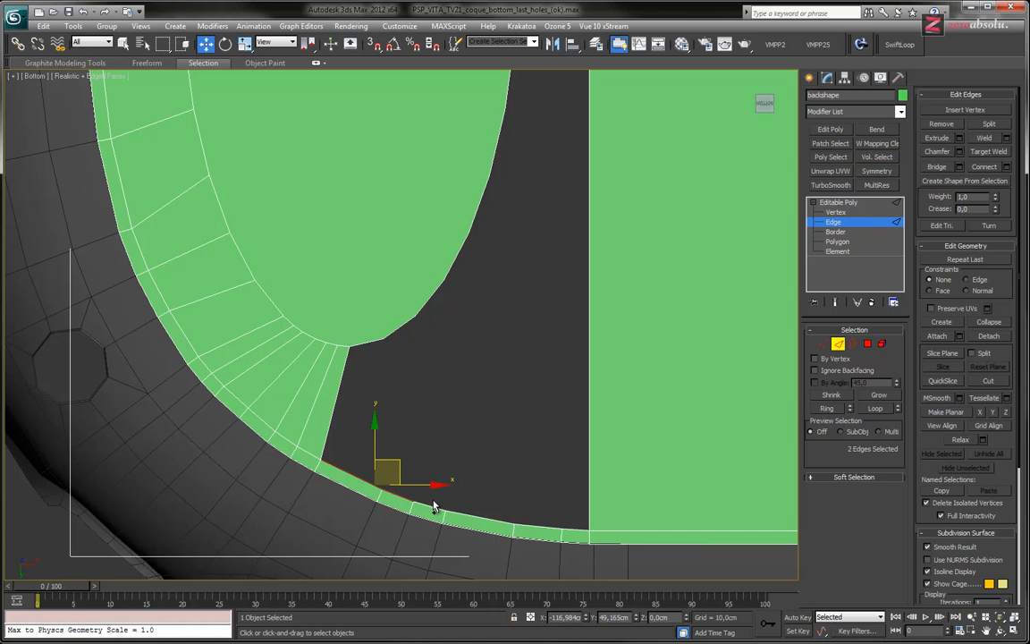
pyautogui.keyDown('ctrl'); pyautogui.click(565, 532); pyautogui.keyUp('ctrl')
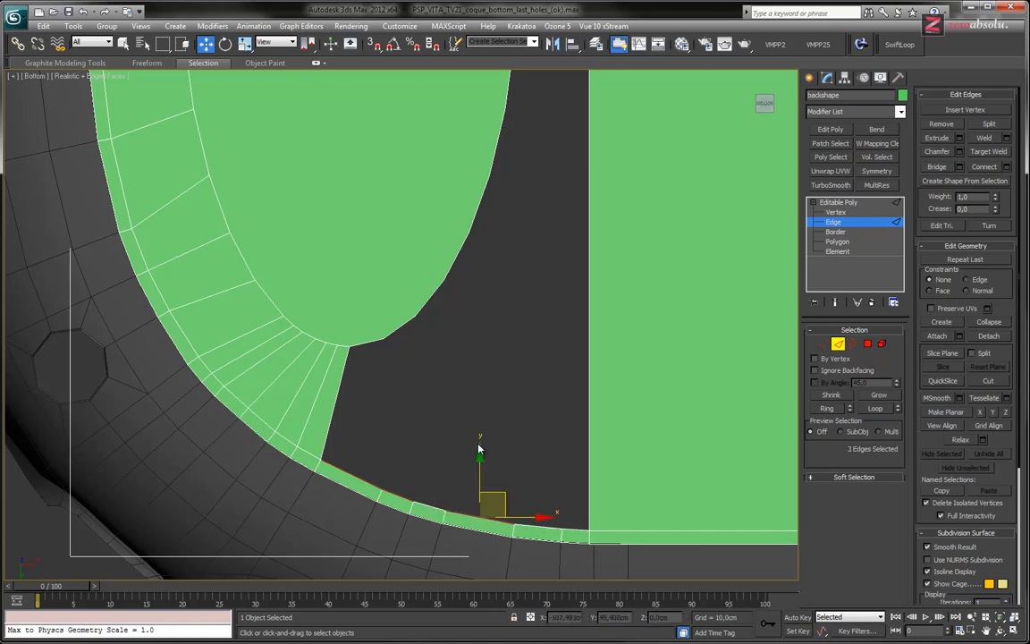
# - Bridge the first open ellipse edge at the lower end of the gap to the facing inner rim edge
pyautogui.click(365, 331)
pyautogui.keyDown('ctrl'); pyautogui.click(378, 489); pyautogui.keyUp('ctrl')
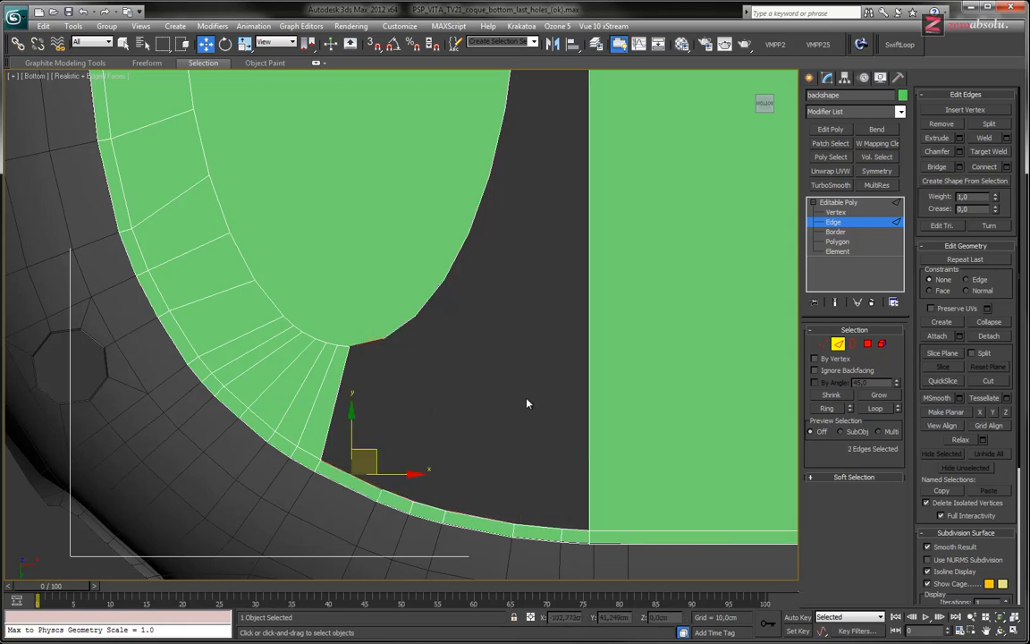
pyautogui.click(935, 167)
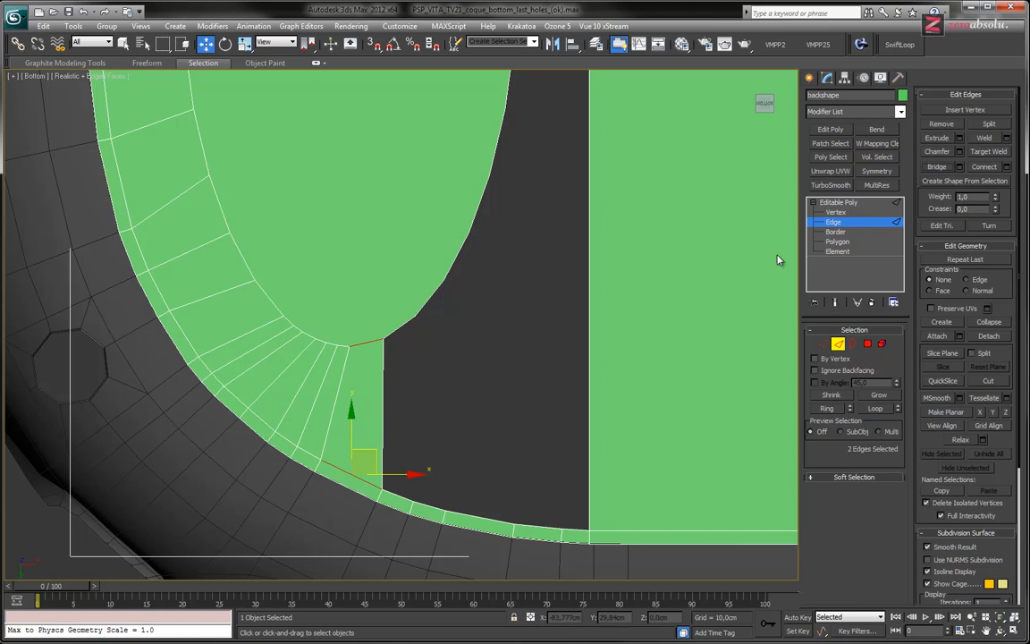
# - Insert a vertex midway on the next lower ellipse edge and move it slightly outward to round the curve
pyautogui.click(399, 326)
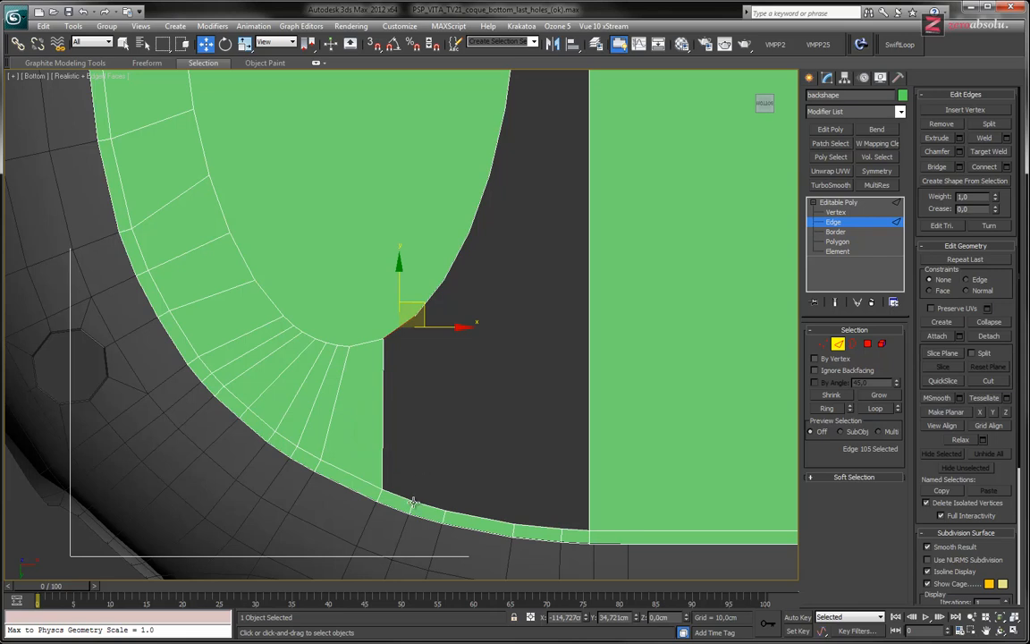
pyautogui.scroll(5, 415, 357)
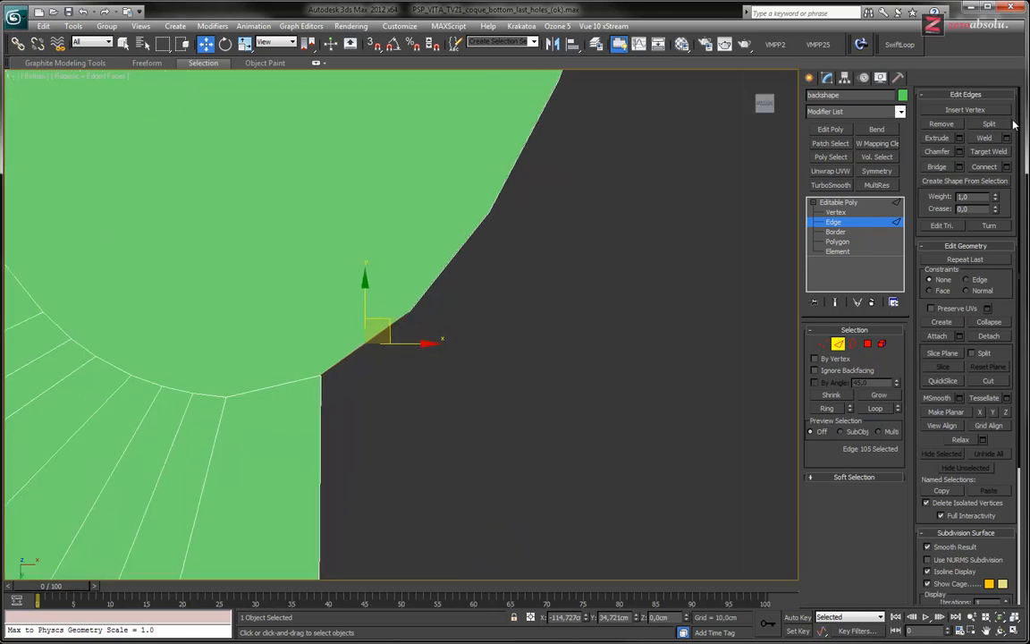
pyautogui.click(973, 110)
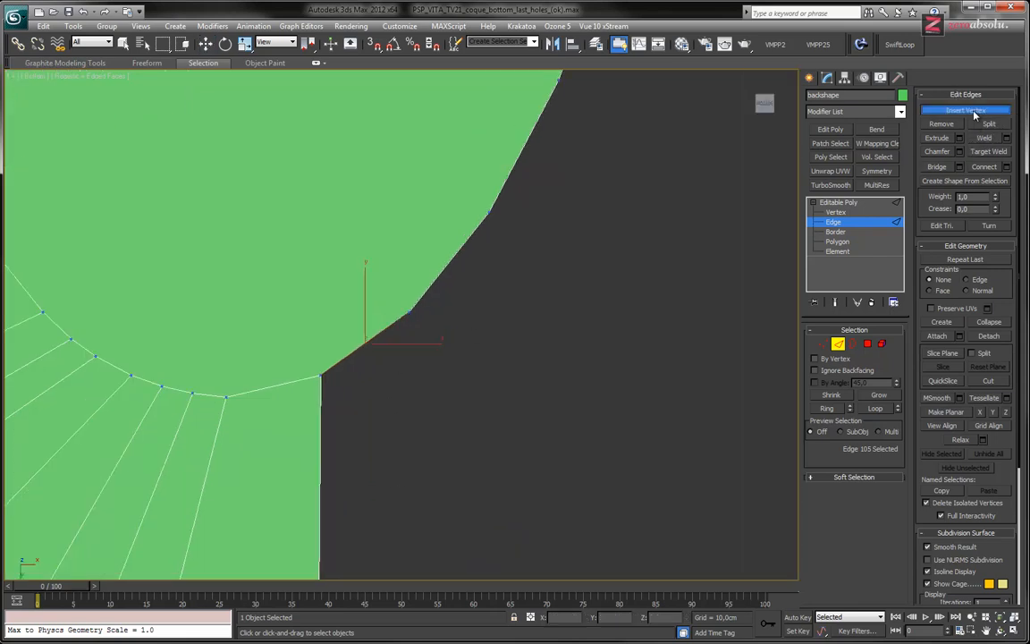
pyautogui.click(366, 345)
pyautogui.press('1')
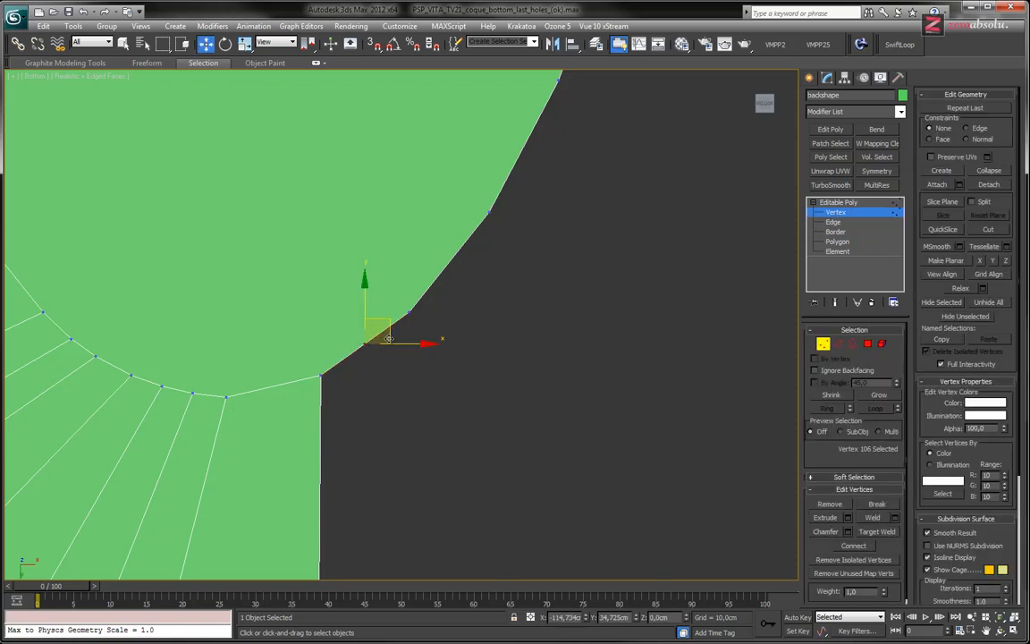
pyautogui.moveTo(390, 325); pyautogui.dragTo(398, 332)
# - Bridge the two ellipse edges around the inserted vertex to the next two inner edges of the lower rim
pyautogui.moveTo(426, 396); pyautogui.dragTo(433, 294, button='middle')
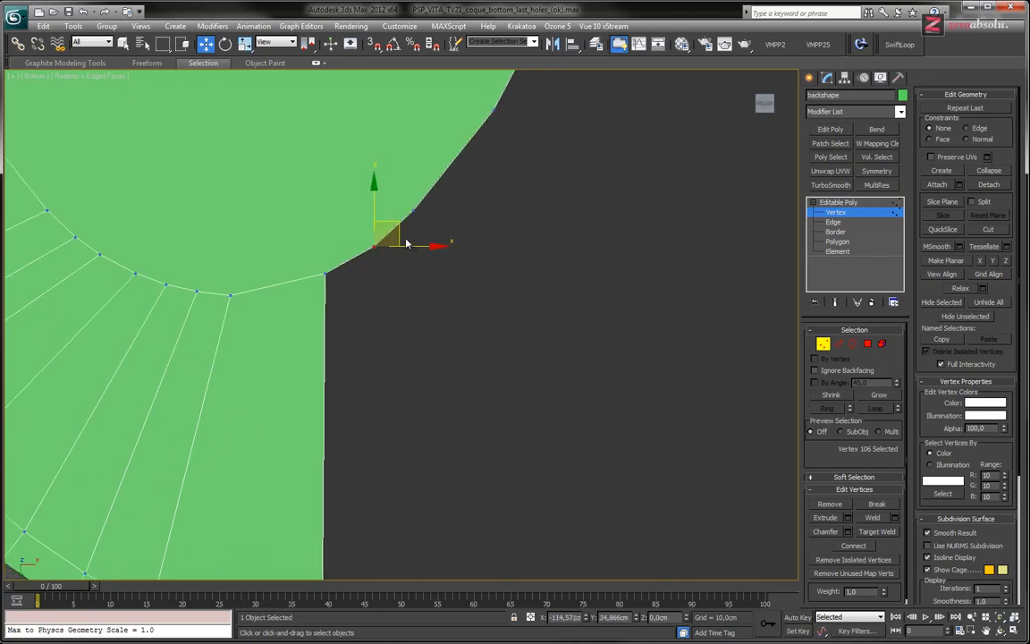
pyautogui.scroll(-3, 403, 319)
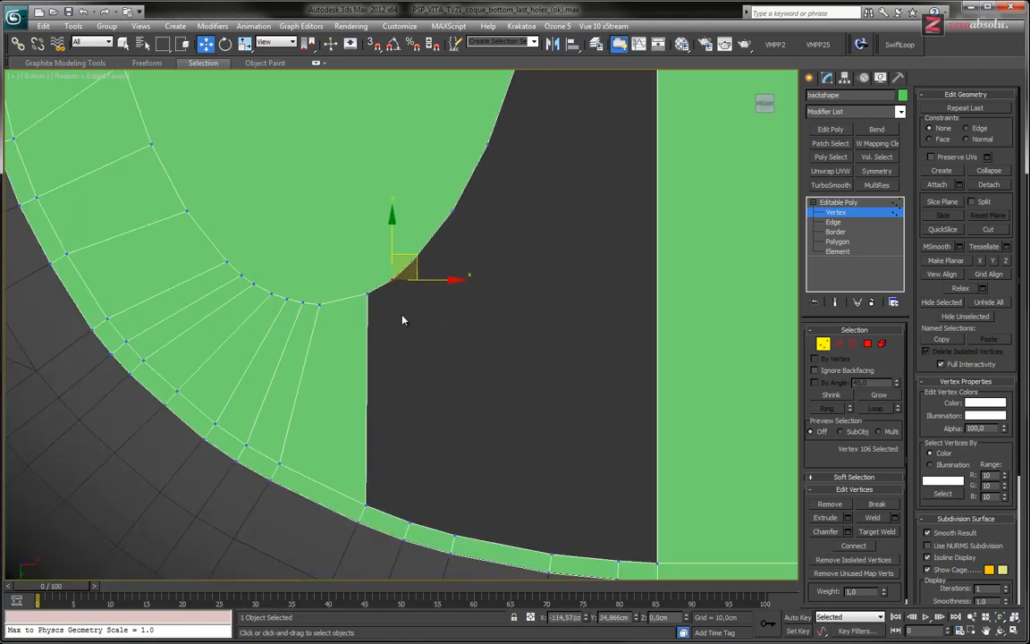
pyautogui.press('2')
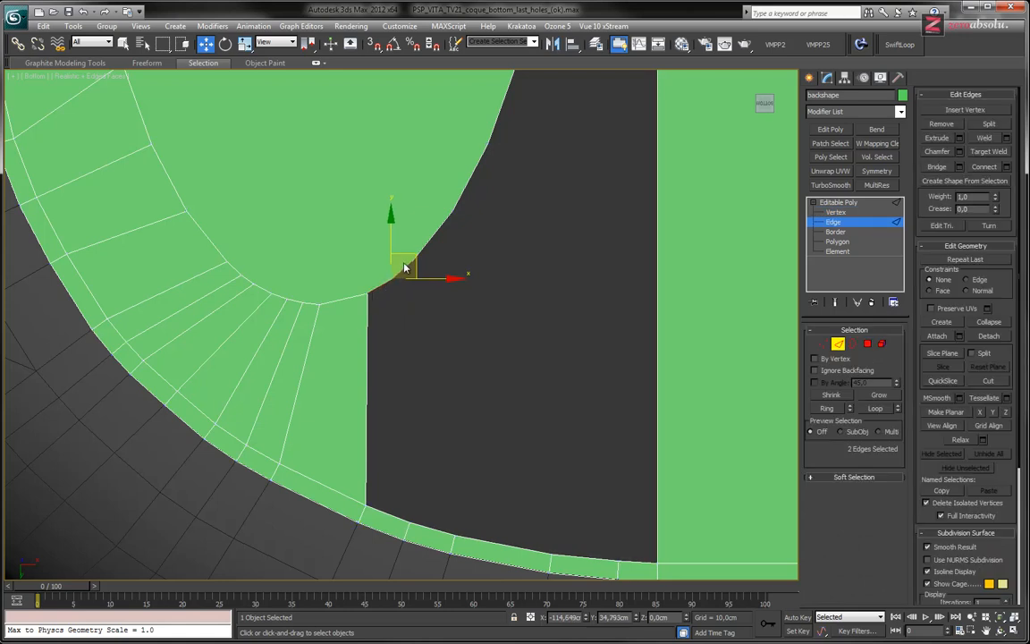
pyautogui.moveTo(400, 499); pyautogui.dragTo(429, 536)
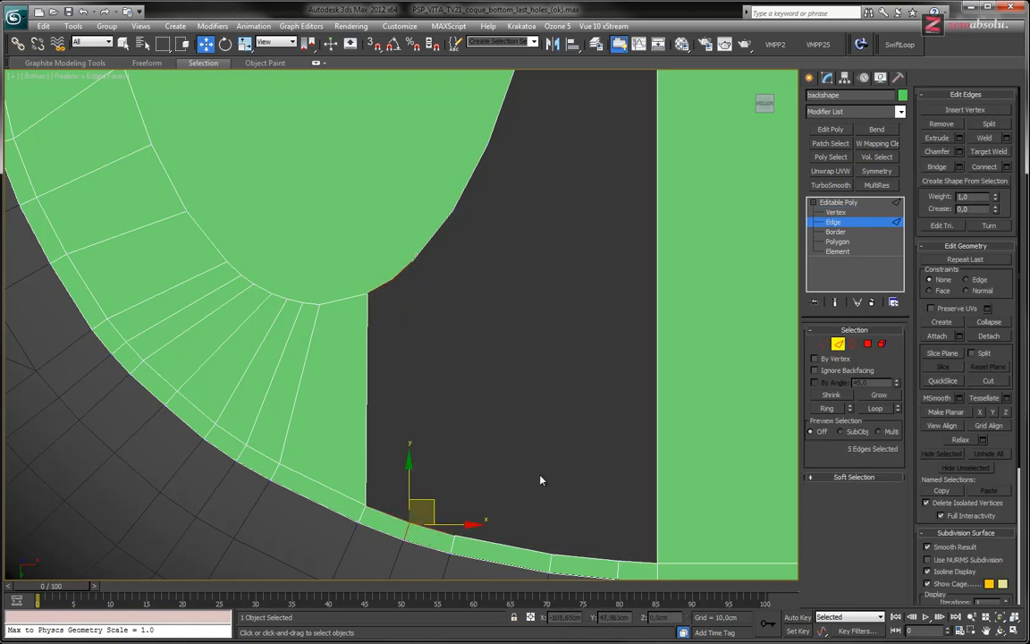
pyautogui.keyDown('alt'); pyautogui.click(406, 531); pyautogui.keyUp('alt')
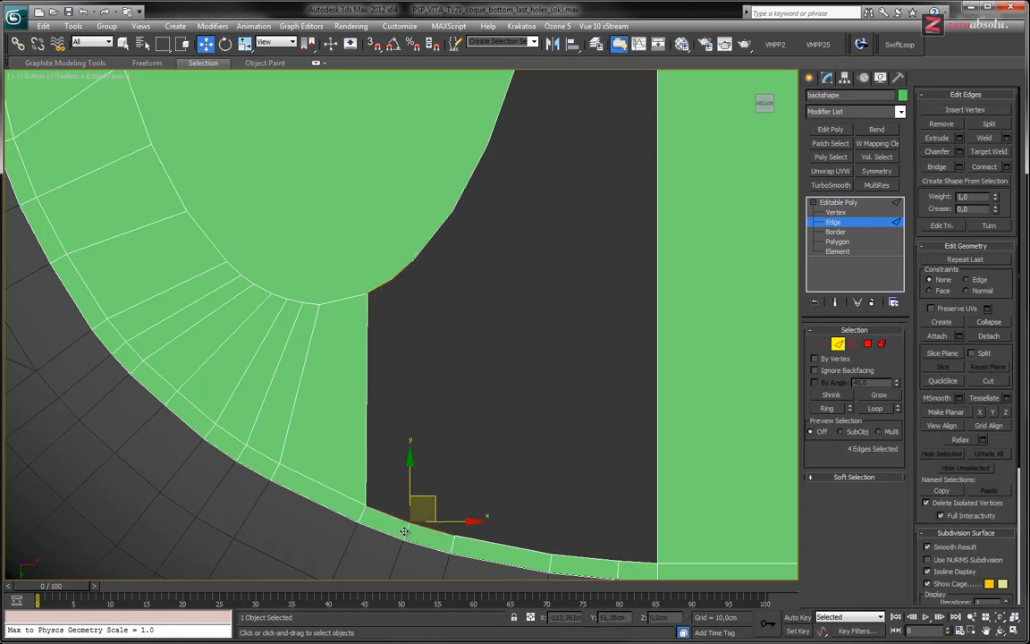
pyautogui.click(949, 168)
# - Bridge the next single open ellipse edge to the next inner edge of the lower rim
pyautogui.moveTo(441, 330); pyautogui.dragTo(376, 342, button='middle')
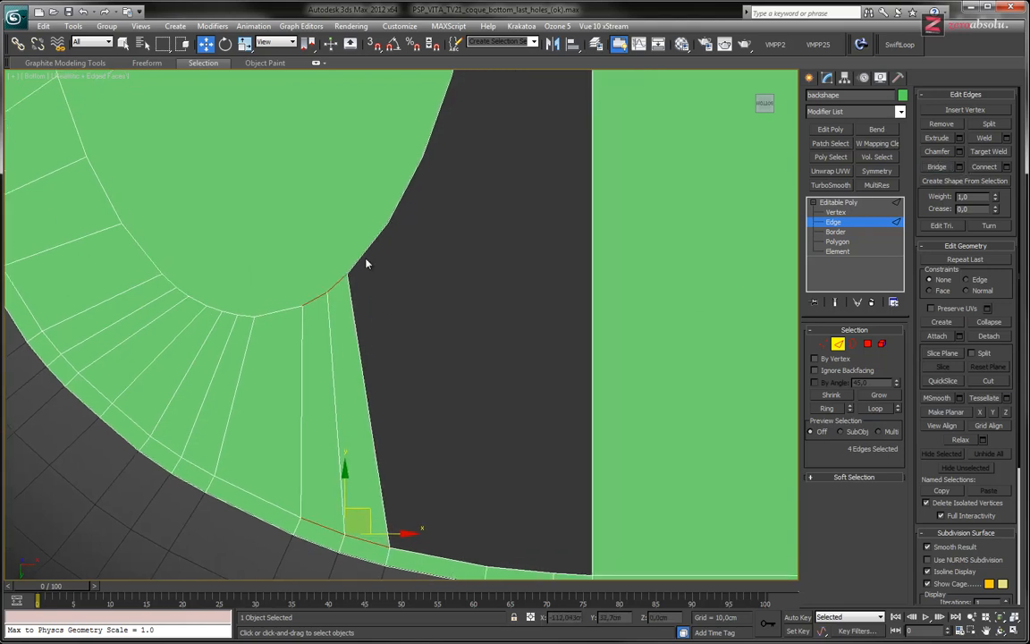
pyautogui.click(367, 250)
pyautogui.keyDown('ctrl'); pyautogui.click(430, 556); pyautogui.keyUp('ctrl')
pyautogui.moveTo(439, 530); pyautogui.dragTo(438, 539)
pyautogui.hotkey('ctrl', 'z')
pyautogui.moveTo(409, 377); pyautogui.dragTo(415, 295, button='middle')
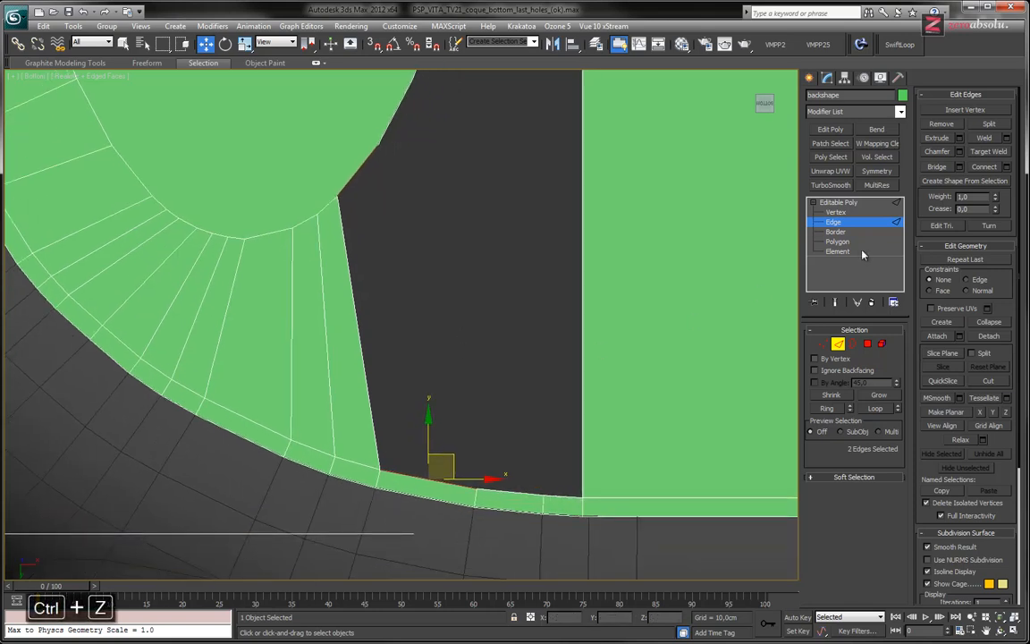
# - Insert a vertex midway on the ellipse edge following the newest bridged face and move it slightly outward
pyautogui.scroll(3, 416, 400)
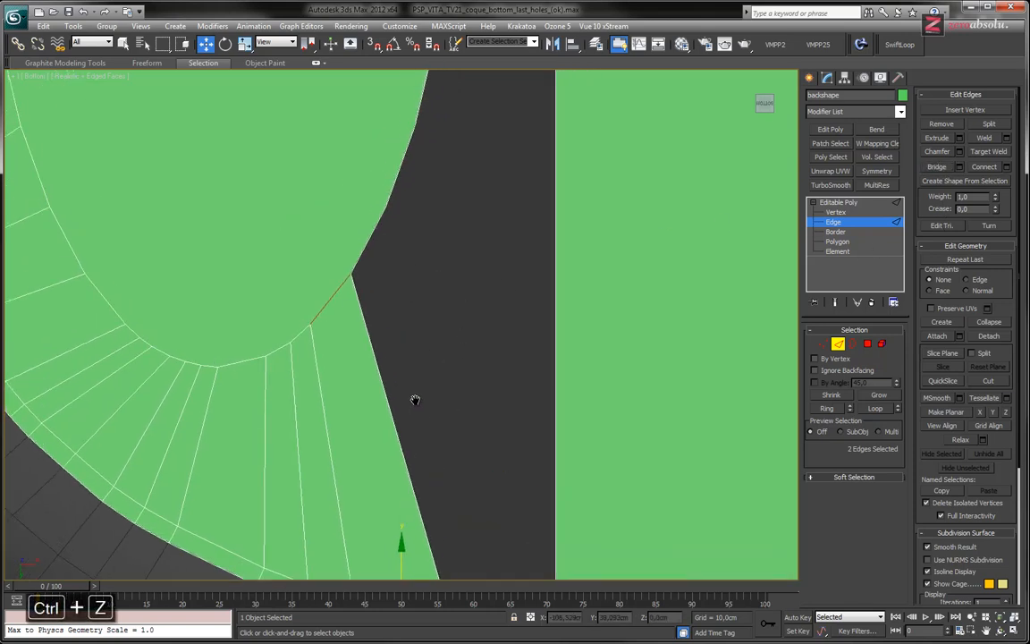
pyautogui.scroll(-2, 410, 336)
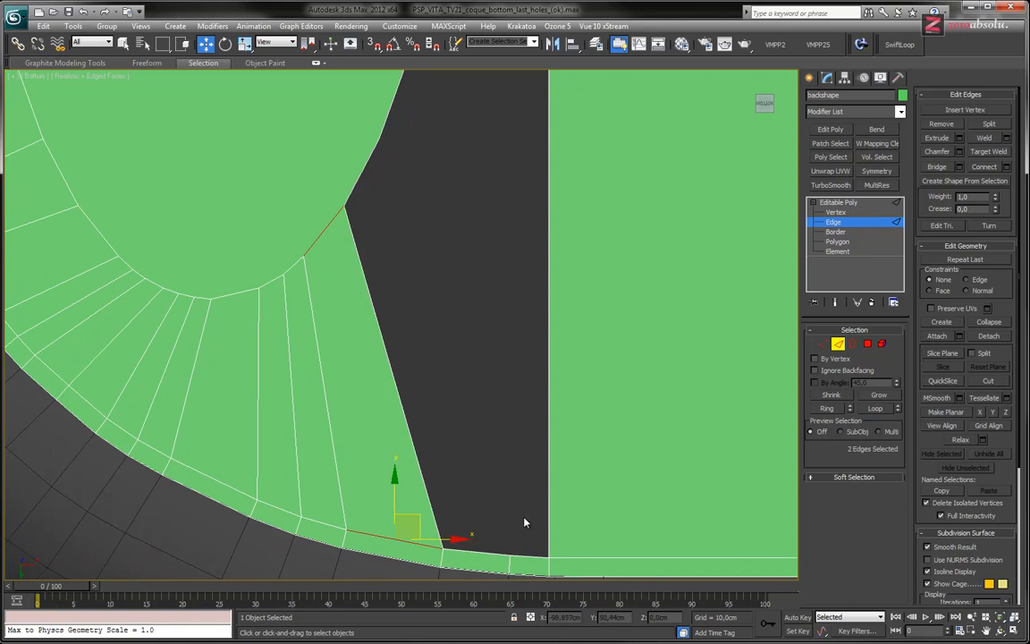
pyautogui.click(964, 110)
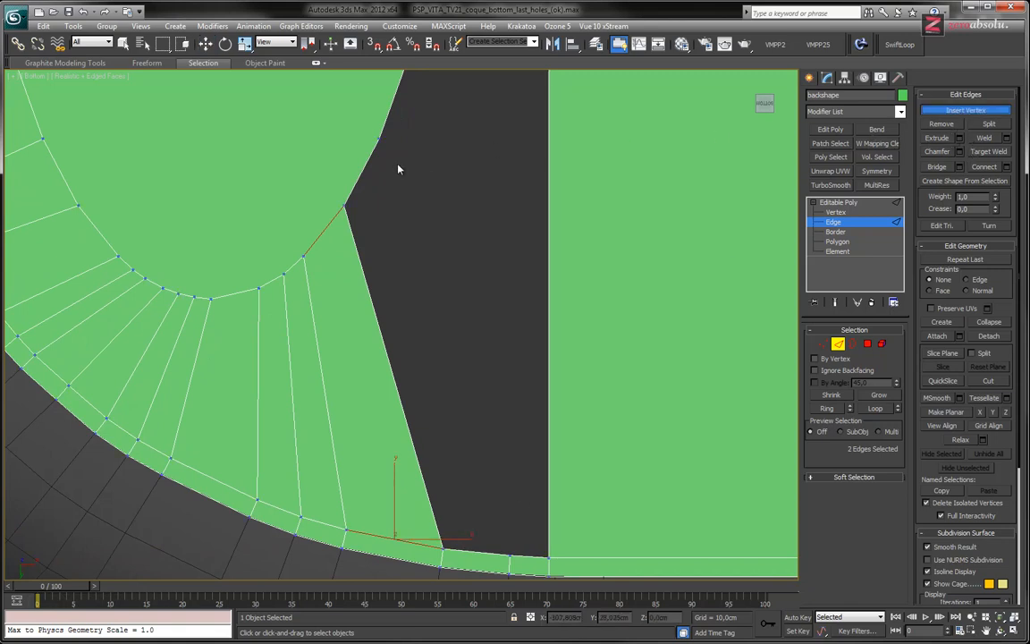
pyautogui.rightClick(382, 184)
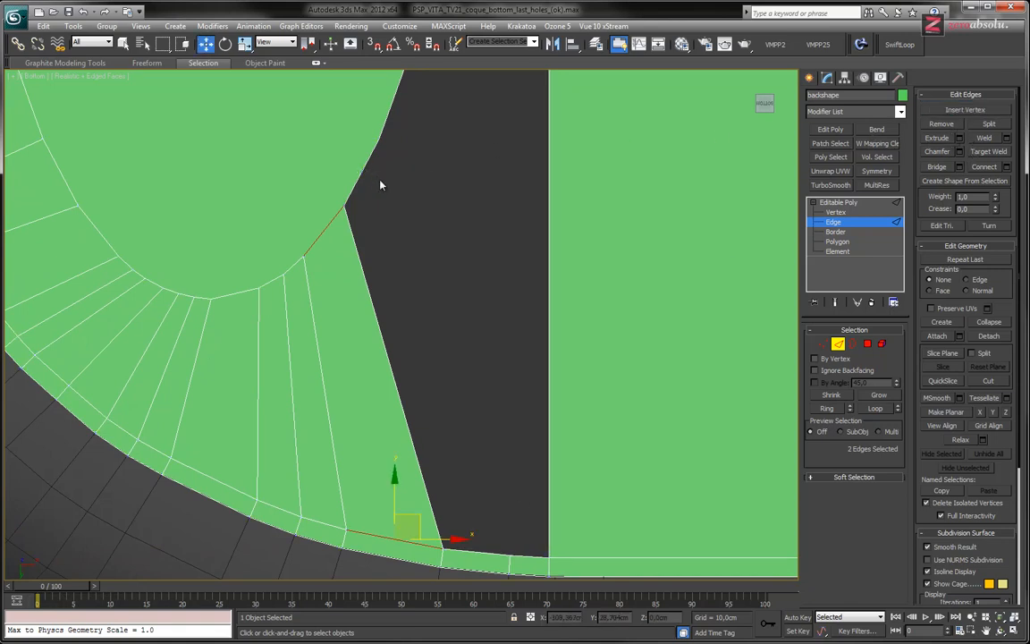
pyautogui.scroll(3, 382, 271)
pyautogui.press('1')
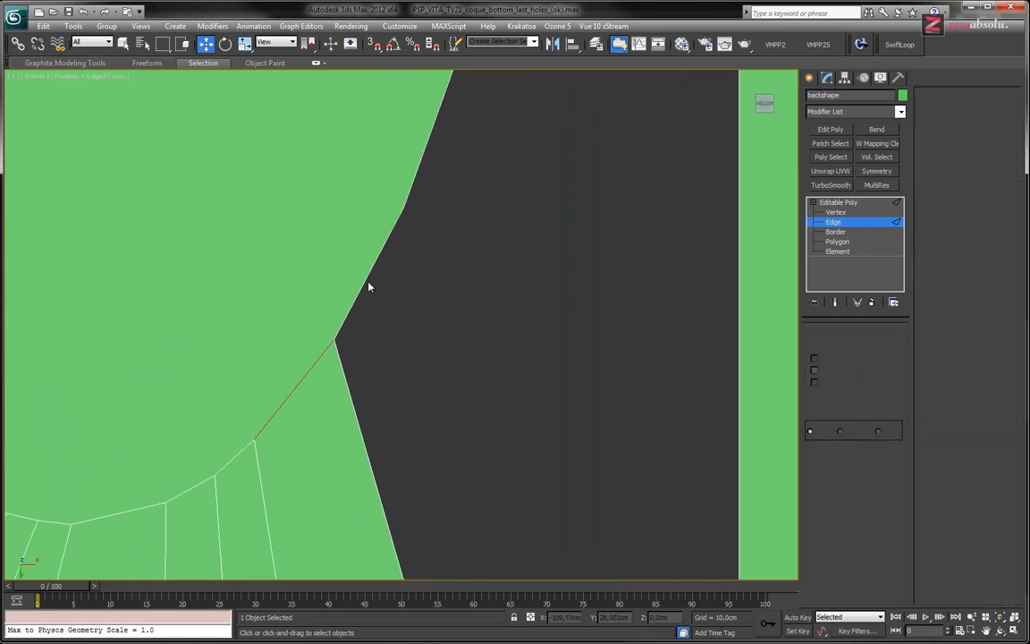
pyautogui.click(378, 280)
pyautogui.moveTo(391, 250); pyautogui.dragTo(394, 253)
pyautogui.scroll(-3, 412, 258)
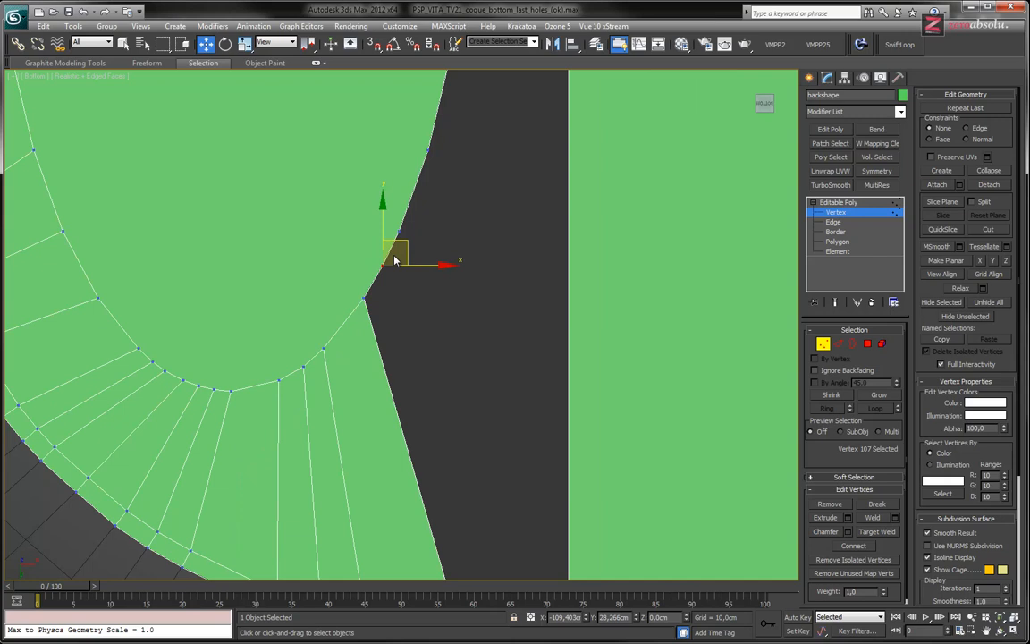
# - Bridge the two ellipse edges around the inserted vertex to the last two inner edges of the lower rim
pyautogui.moveTo(431, 377); pyautogui.dragTo(394, 285, button='middle')
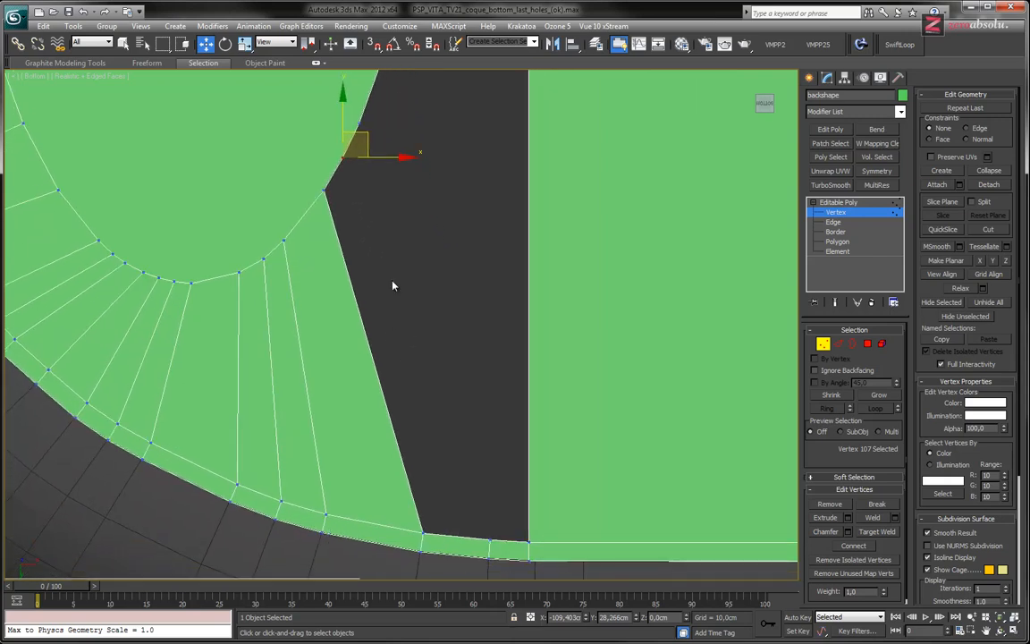
pyautogui.press('2')
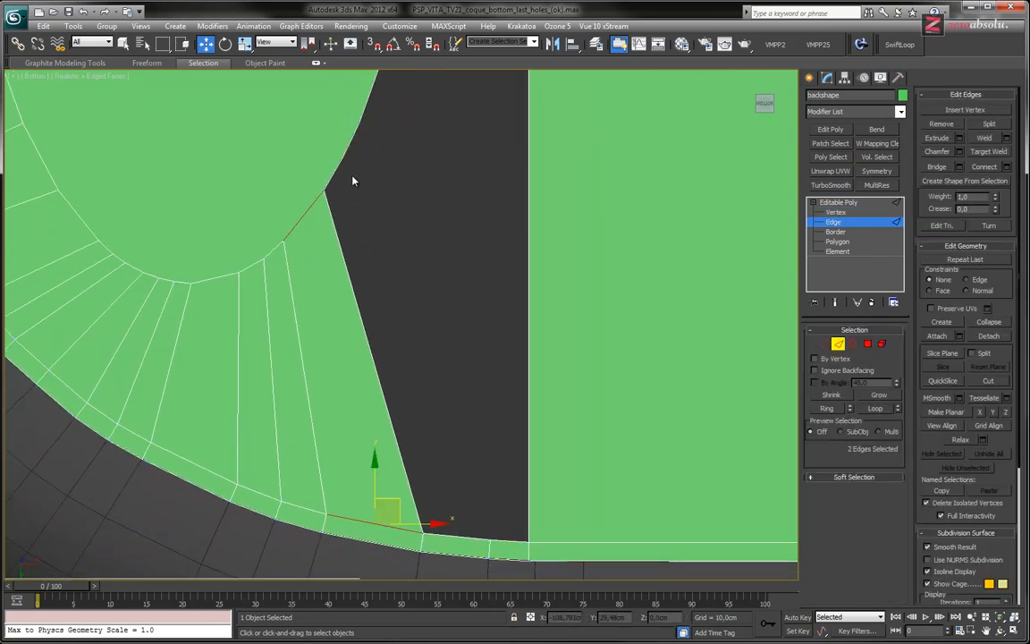
pyautogui.click(338, 148)
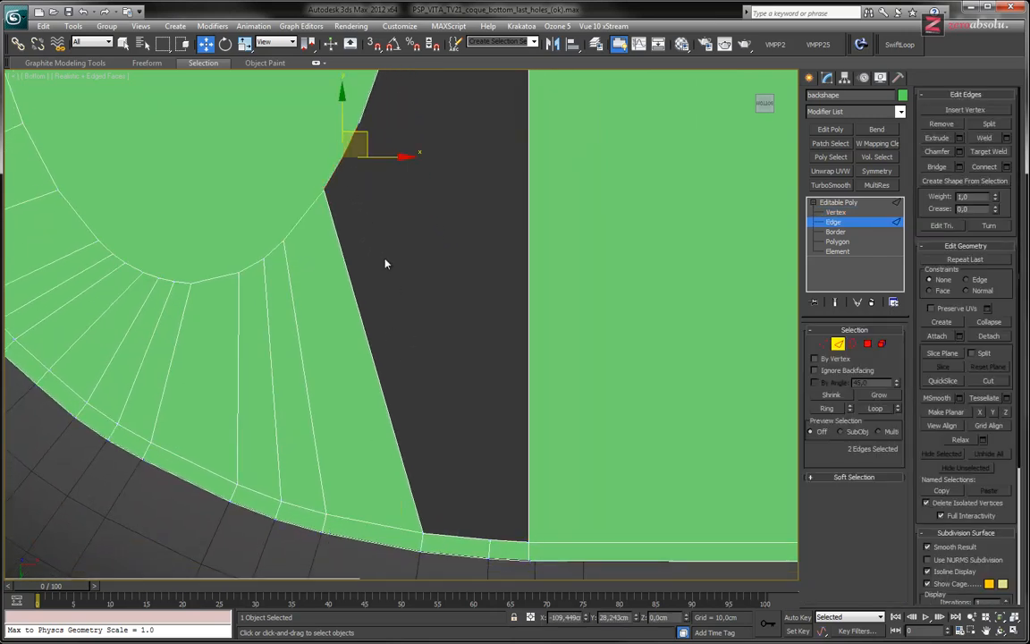
pyautogui.keyDown('ctrl'); pyautogui.click(473, 540); pyautogui.keyUp('ctrl')
pyautogui.keyDown('ctrl'); pyautogui.click(509, 539); pyautogui.keyUp('ctrl')
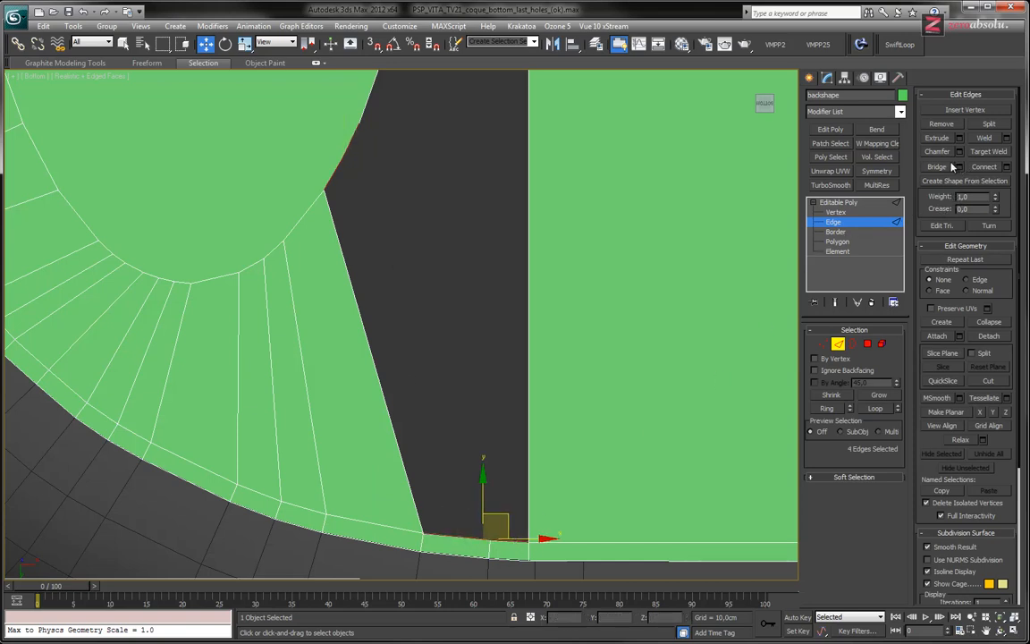
pyautogui.scroll(-5, 443, 345)
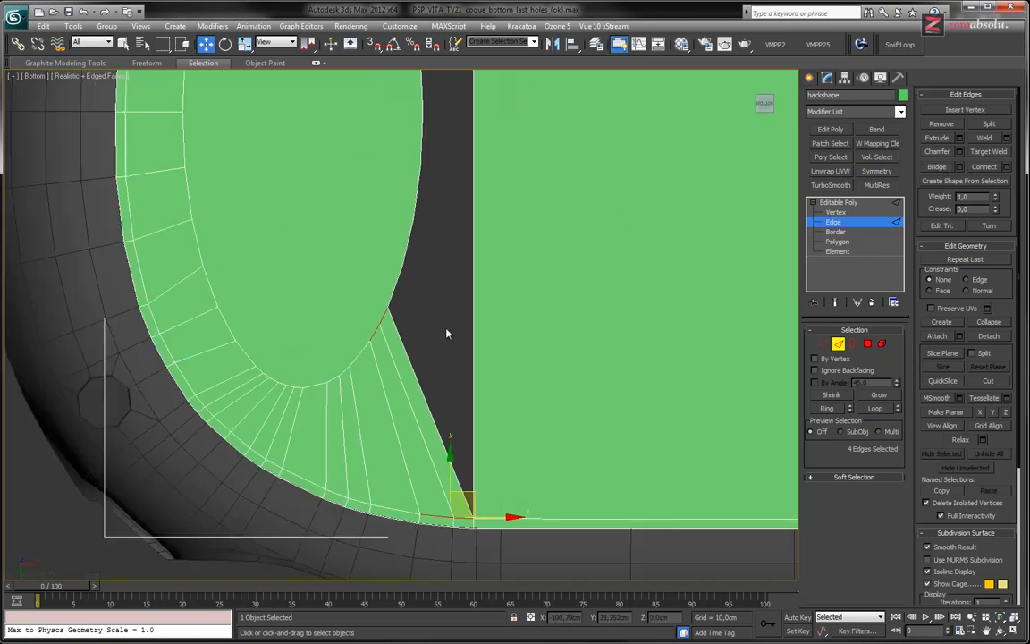
# - Count the open ellipse edges that still face the straight side of the rectangular panel
pyautogui.scroll(4, 446, 412)
pyautogui.click(363, 428)
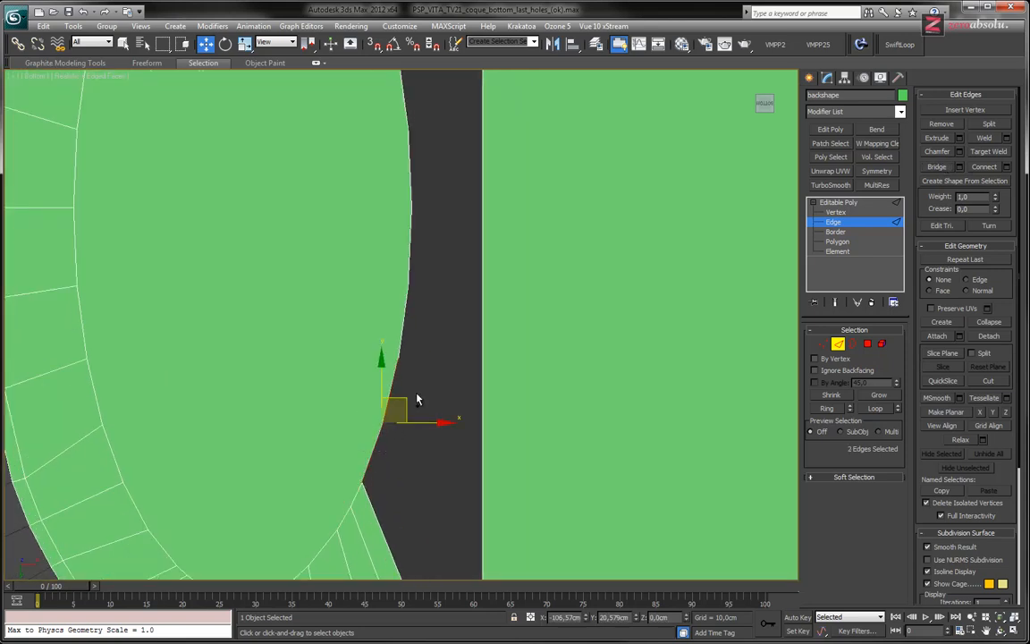
pyautogui.click(378, 435)
pyautogui.keyDown('ctrl'); pyautogui.click(390, 391); pyautogui.keyUp('ctrl')
pyautogui.keyDown('ctrl'); pyautogui.click(406, 313); pyautogui.keyUp('ctrl')
pyautogui.keyDown('ctrl'); pyautogui.click(411, 254); pyautogui.keyUp('ctrl')
pyautogui.moveTo(361, 251); pyautogui.dragTo(362, 385, button='middle')
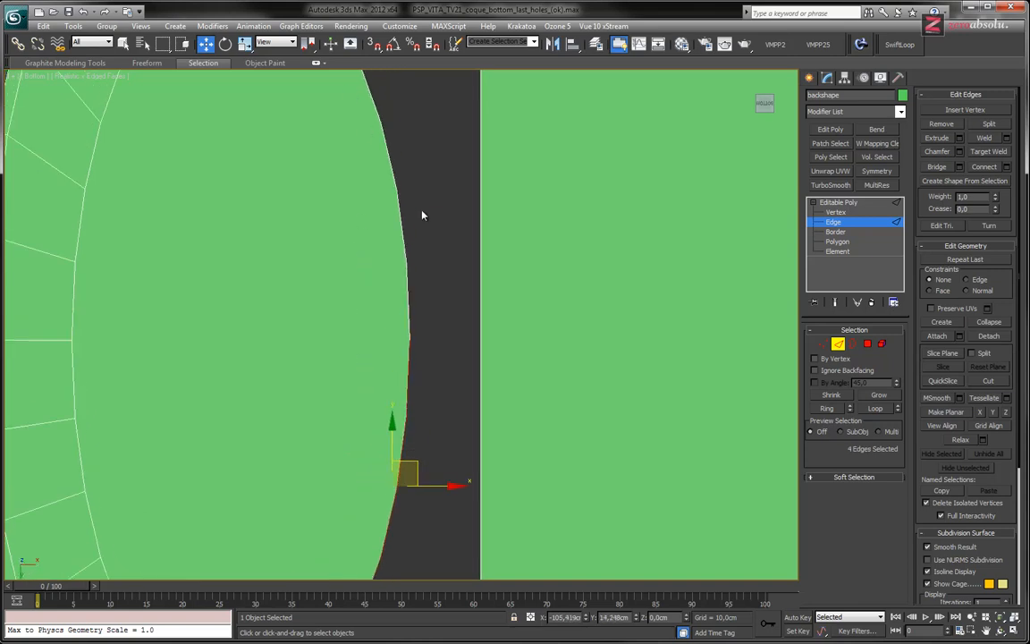
pyautogui.scroll(-4, 404, 270)
pyautogui.moveTo(404, 271); pyautogui.dragTo(337, 263, button='middle')
pyautogui.moveTo(475, 267); pyautogui.dragTo(390, 291, button='middle')
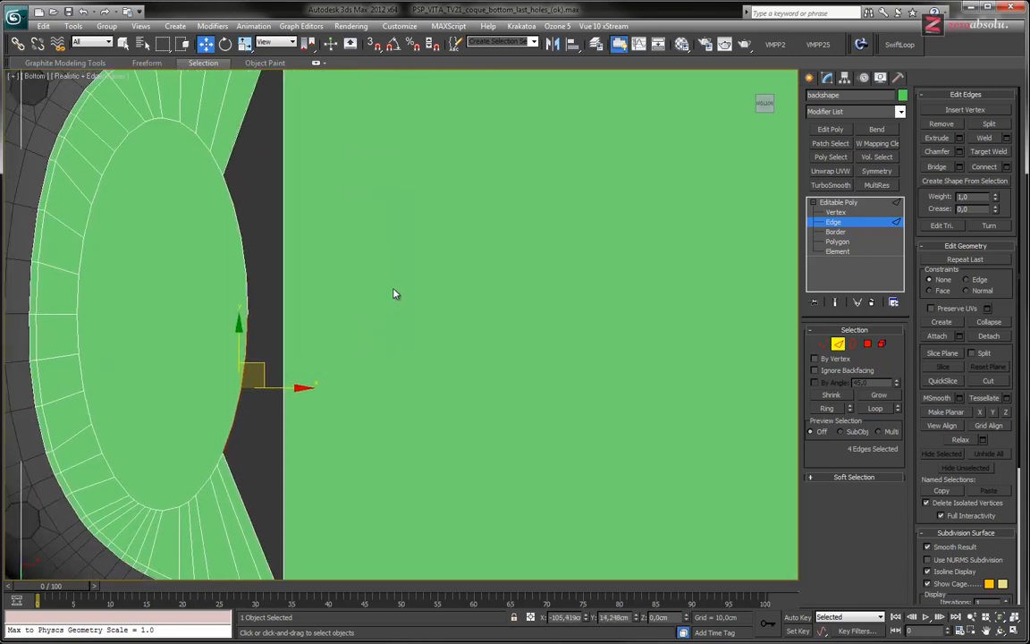
pyautogui.scroll(-3, 393, 287)
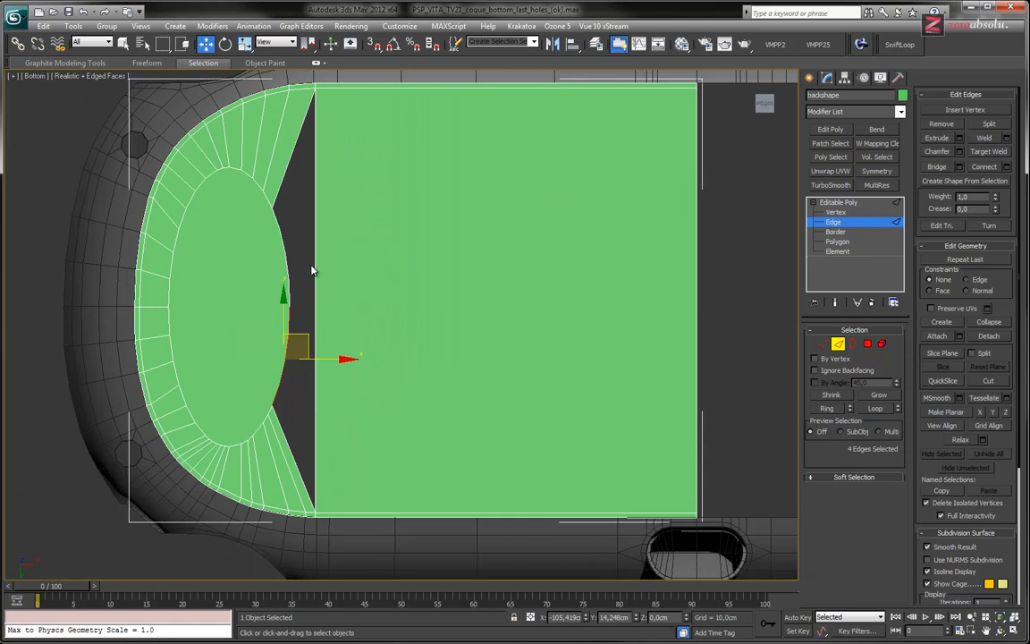
# - Connect the two long vertical edges of the rectangular panel with 7 segments
pyautogui.moveTo(772, 284); pyautogui.dragTo(769, 284)
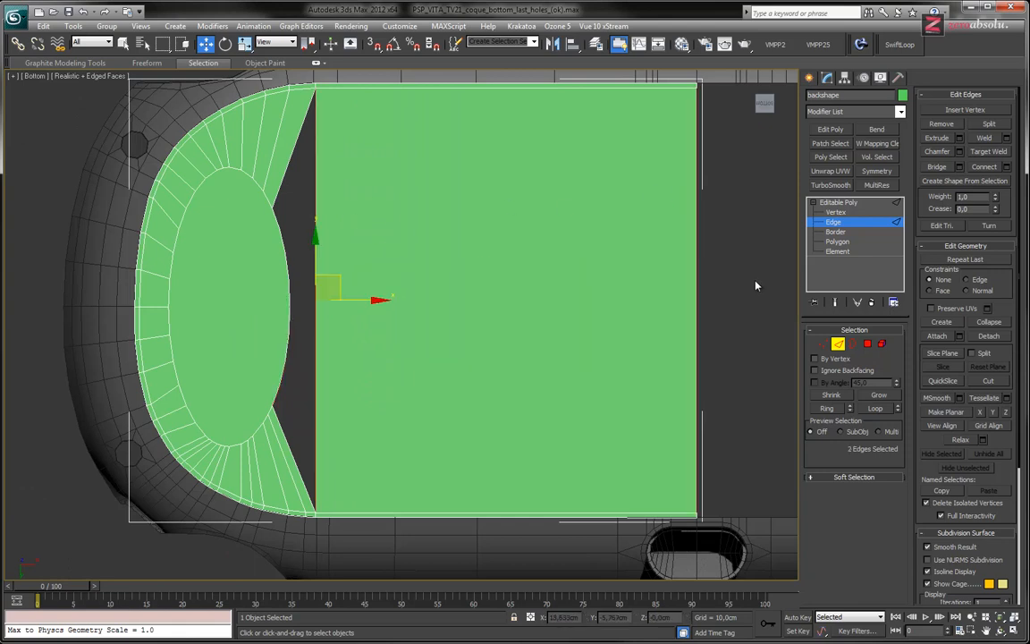
pyautogui.click(1007, 168)
pyautogui.click(414, 332)
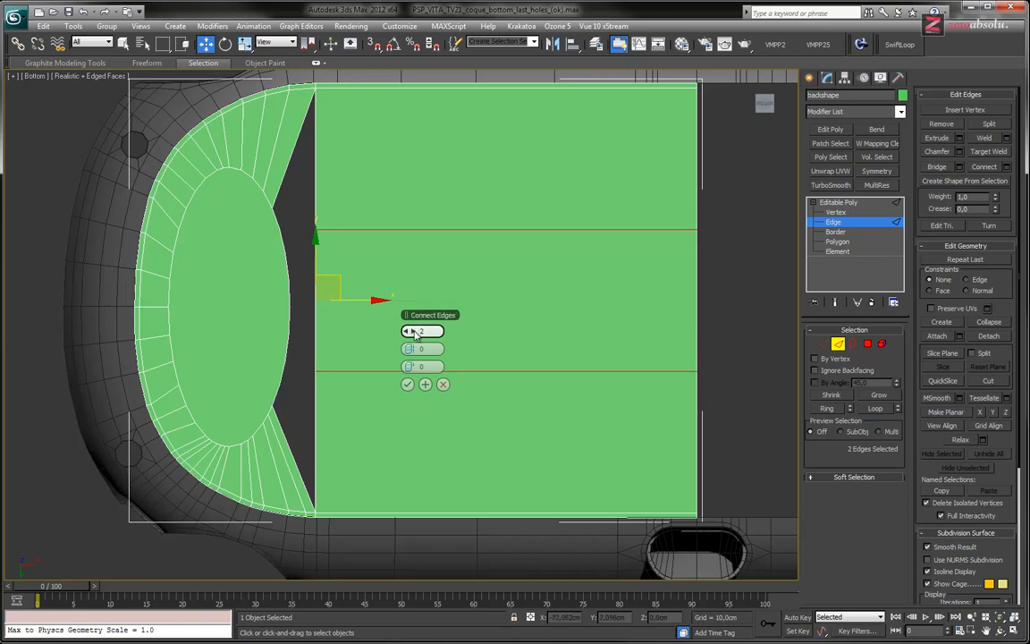
pyautogui.click(414, 332)
pyautogui.click(414, 332)
pyautogui.click(414, 332)
pyautogui.click(414, 332)
pyautogui.click(414, 332)
pyautogui.click(414, 332)
pyautogui.click(414, 331)
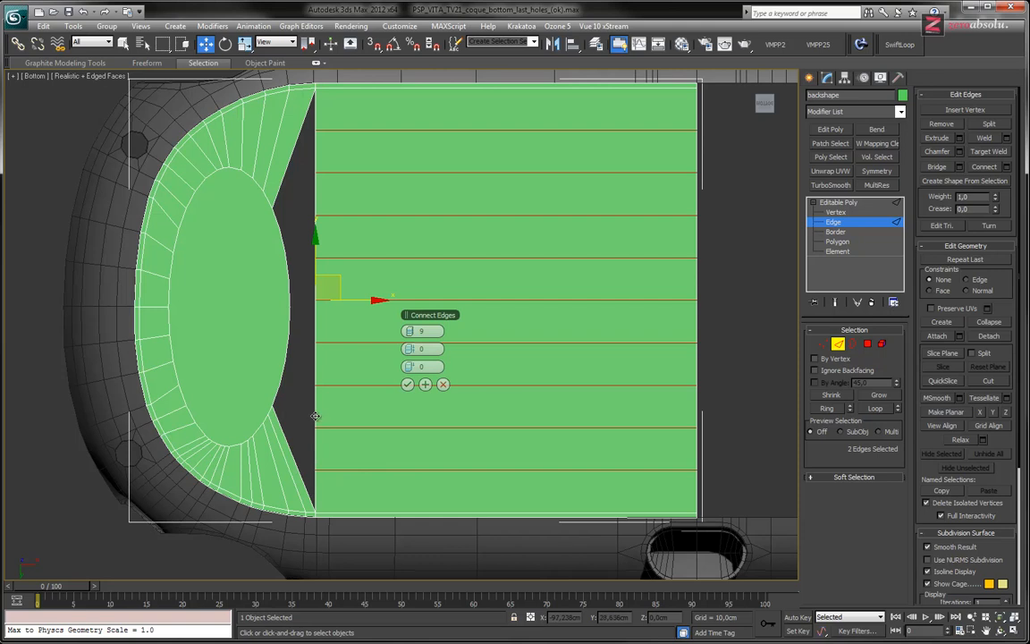
pyautogui.click(407, 334)
pyautogui.click(407, 334)
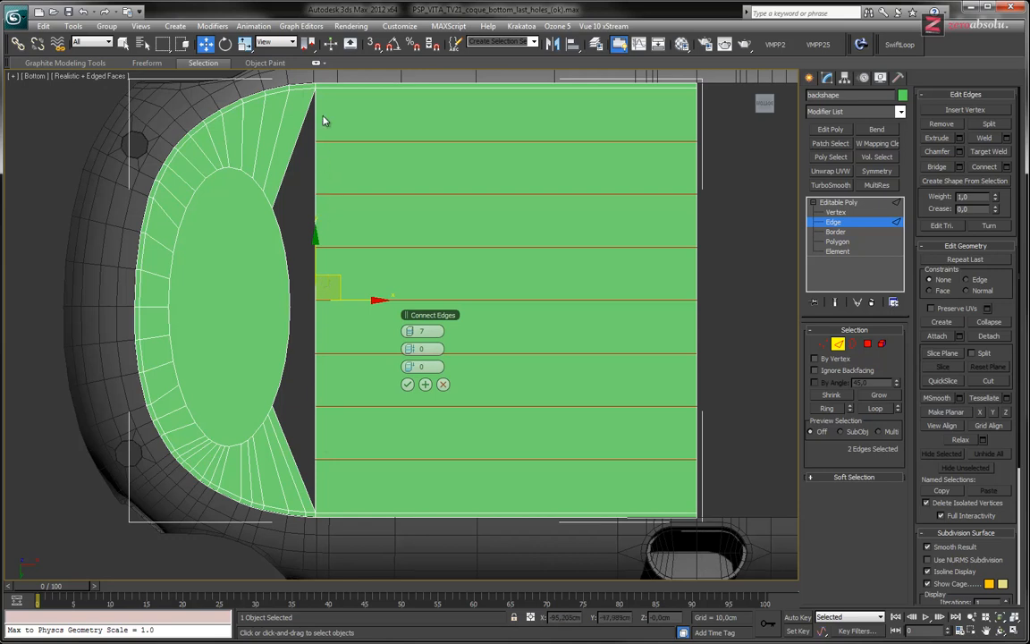
pyautogui.moveTo(404, 225); pyautogui.dragTo(447, 267, button='middle')
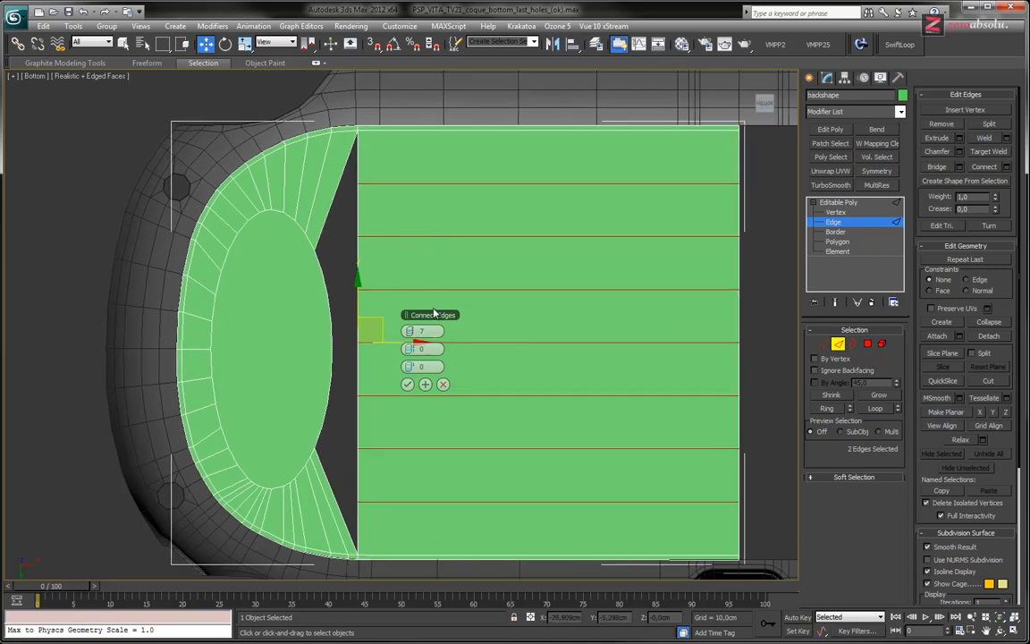
pyautogui.click(407, 384)
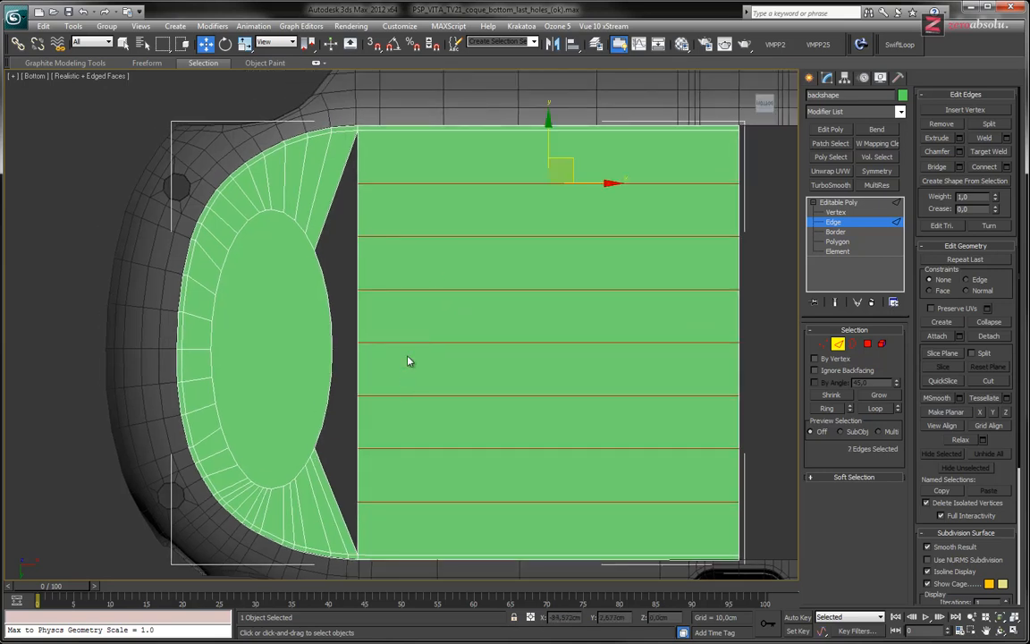
# - Bridge the eight edge segments on the panel's ellipse-facing side to the eight open ellipse edges
pyautogui.click(359, 159)
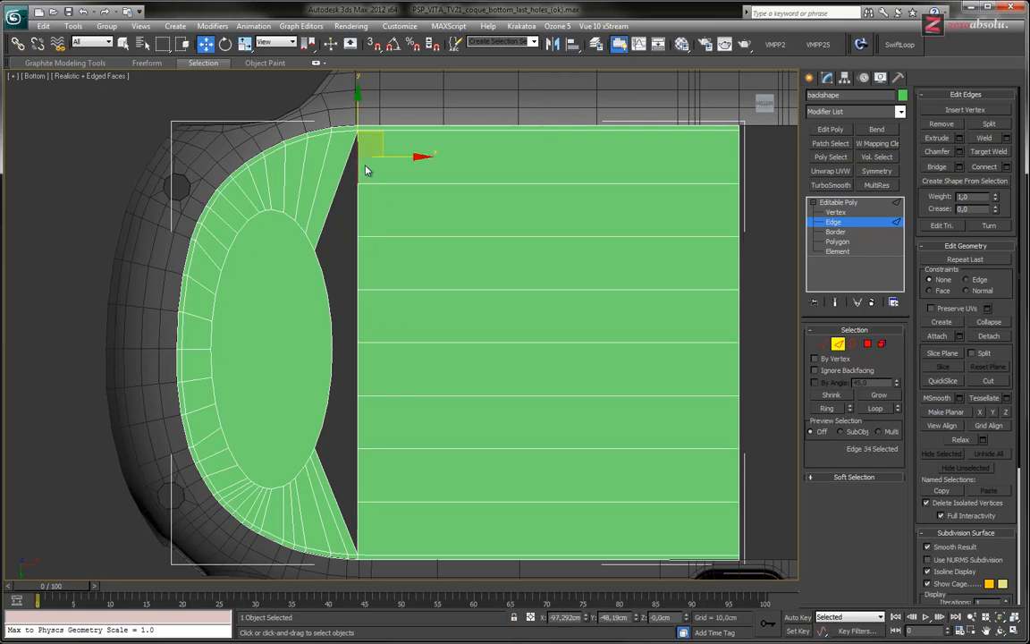
pyautogui.keyDown('ctrl'); pyautogui.click(359, 213); pyautogui.keyUp('ctrl')
pyautogui.keyDown('ctrl'); pyautogui.click(359, 261); pyautogui.keyUp('ctrl')
pyautogui.keyDown('ctrl'); pyautogui.click(354, 320); pyautogui.keyUp('ctrl')
pyautogui.keyDown('ctrl'); pyautogui.click(361, 371); pyautogui.keyUp('ctrl')
pyautogui.keyDown('ctrl'); pyautogui.click(369, 422); pyautogui.keyUp('ctrl')
pyautogui.keyDown('ctrl'); pyautogui.click(359, 476); pyautogui.keyUp('ctrl')
pyautogui.keyDown('ctrl'); pyautogui.click(358, 528); pyautogui.keyUp('ctrl')
pyautogui.keyDown('ctrl'); pyautogui.moveTo(302, 309); pyautogui.dragTo(294, 273); pyautogui.keyUp('ctrl')
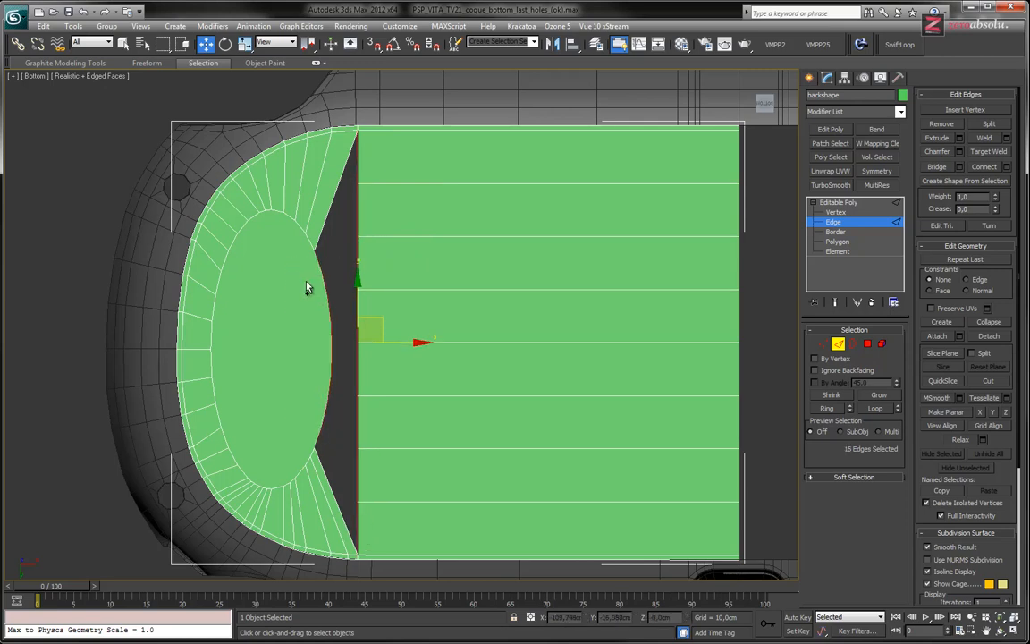
pyautogui.scroll(4, 306, 288)
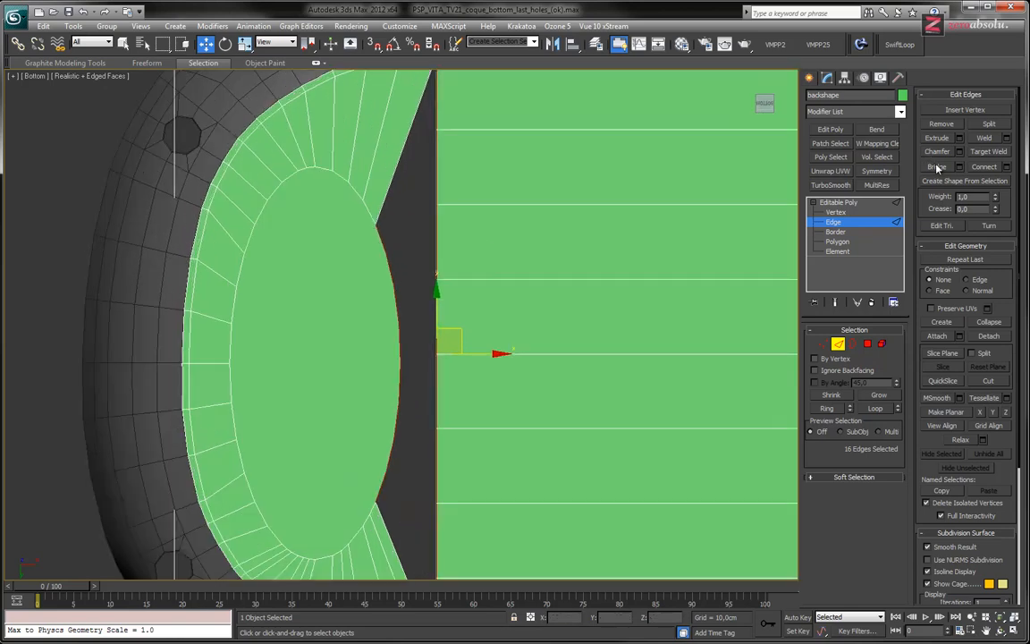
pyautogui.moveTo(501, 260); pyautogui.dragTo(367, 280, button='middle')
pyautogui.scroll(-5, 407, 255)
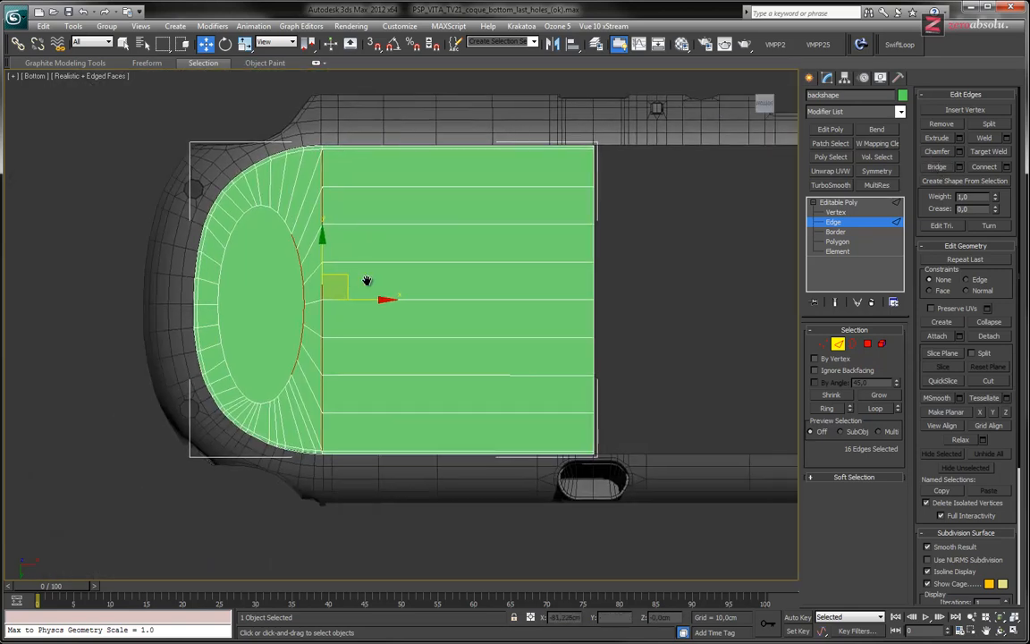
pyautogui.moveTo(292, 330); pyautogui.dragTo(318, 268, button='middle')
pyautogui.scroll(2, 303, 340)
pyautogui.scroll(2, 304, 322)
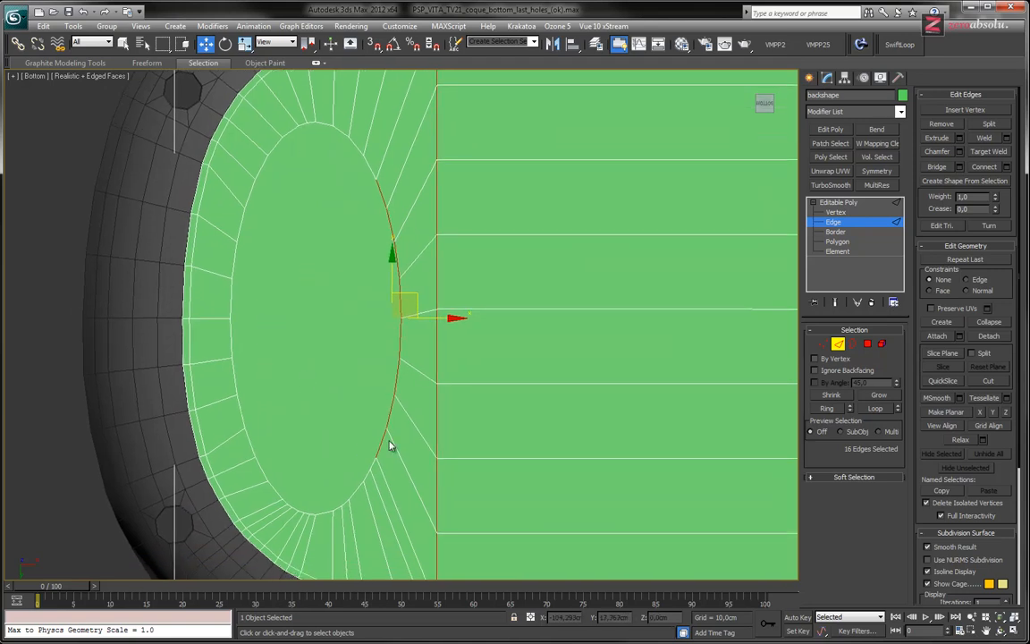
pyautogui.scroll(-2, 333, 277)
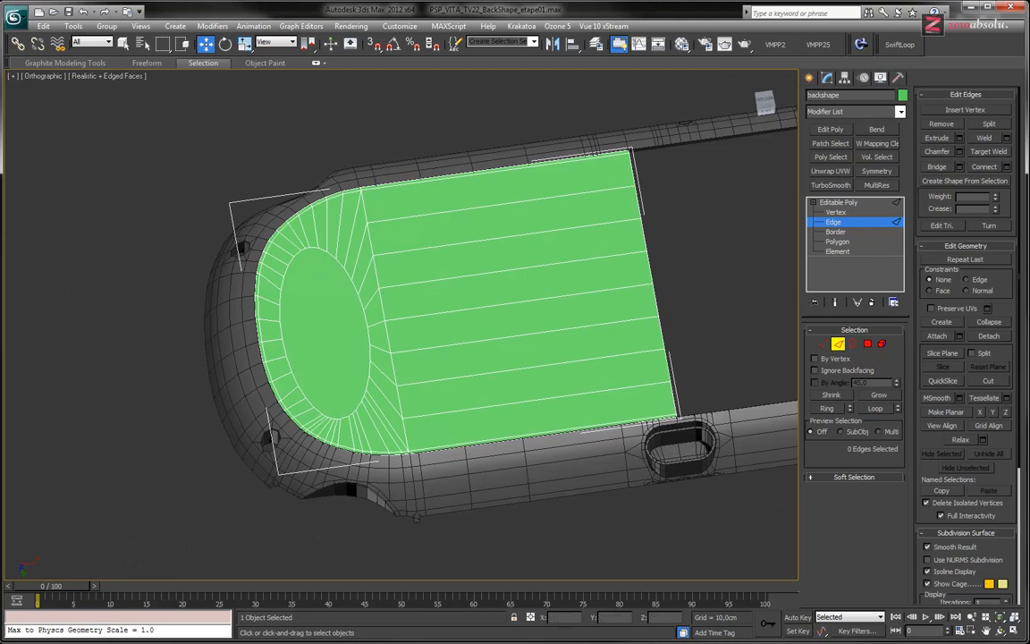
# - Switch to the Pale Moon browser and examine the border around the ellipse in the PS Vita rear reference photo
pyautogui.scroll(5, 425, 341)
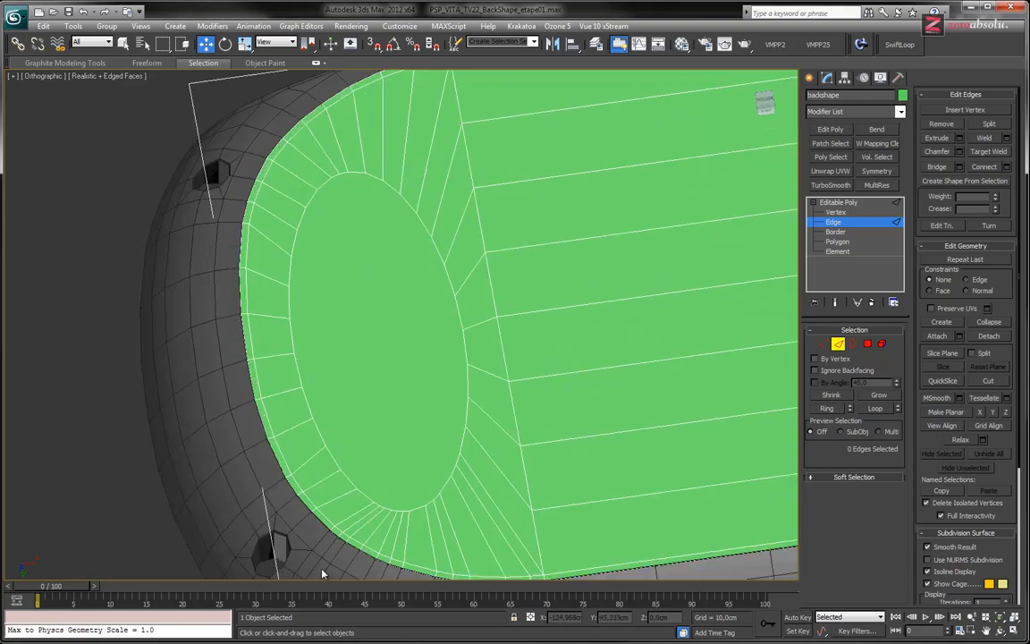
pyautogui.hotkey('alt', 'Tab')
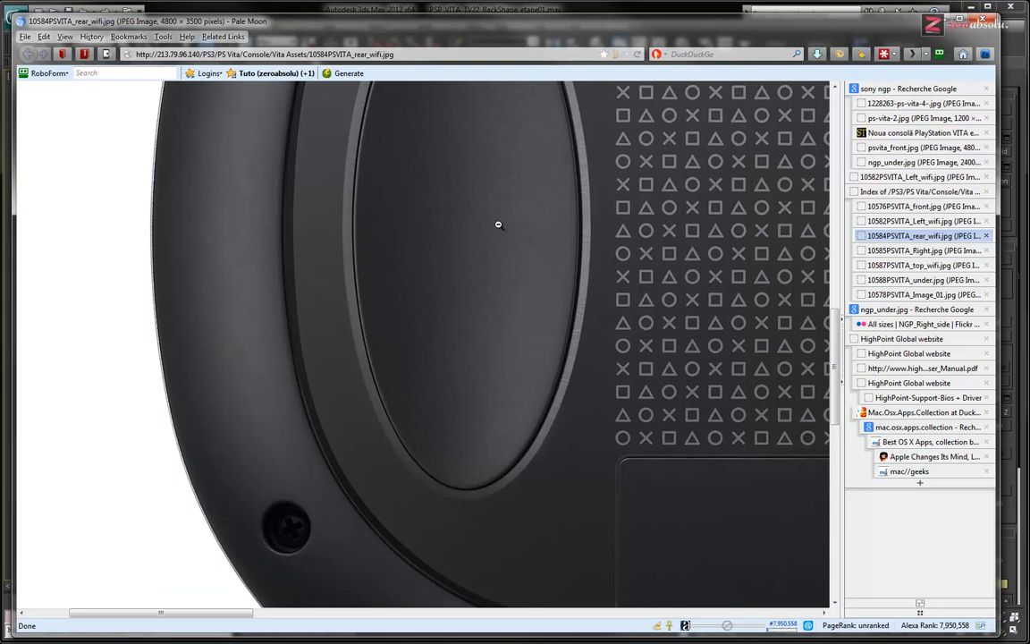
pyautogui.middleClick(472, 187)
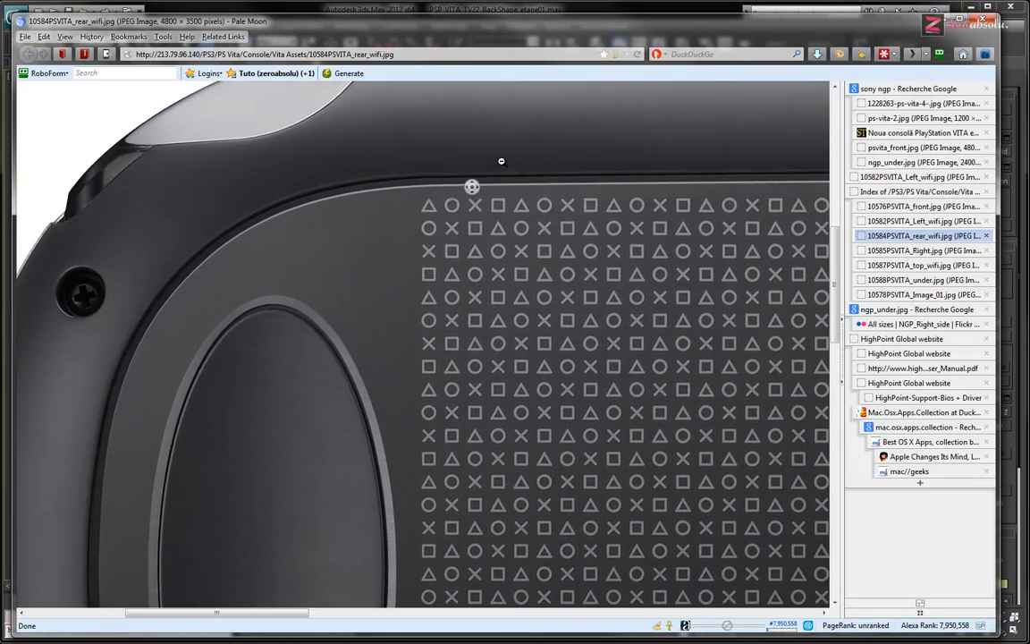
pyautogui.middleClick(502, 161)
pyautogui.click(326, 199)
pyautogui.click(255, 224)
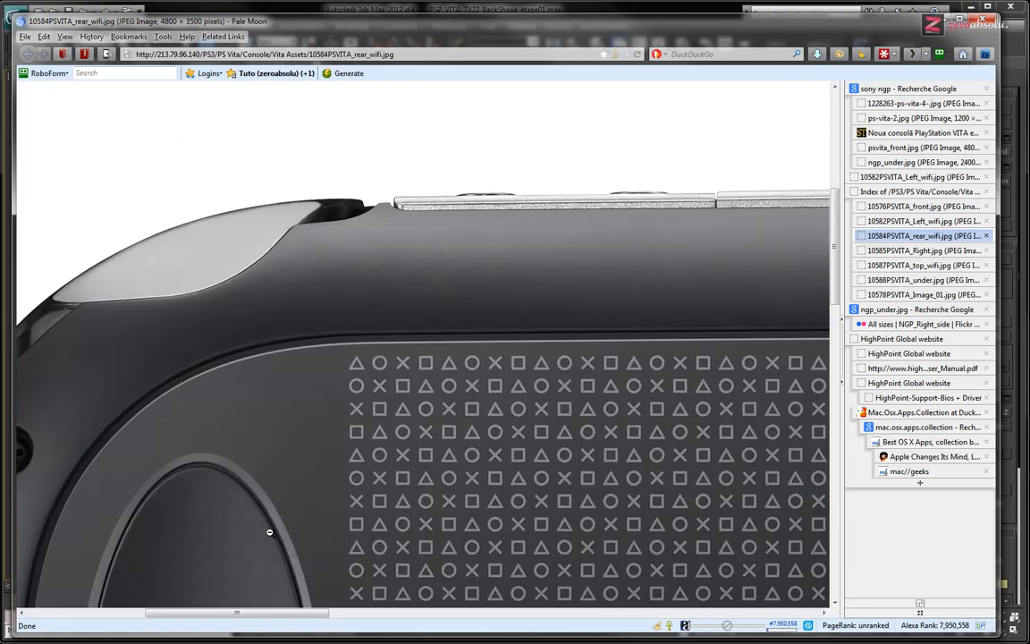
pyautogui.middleClick(266, 396)
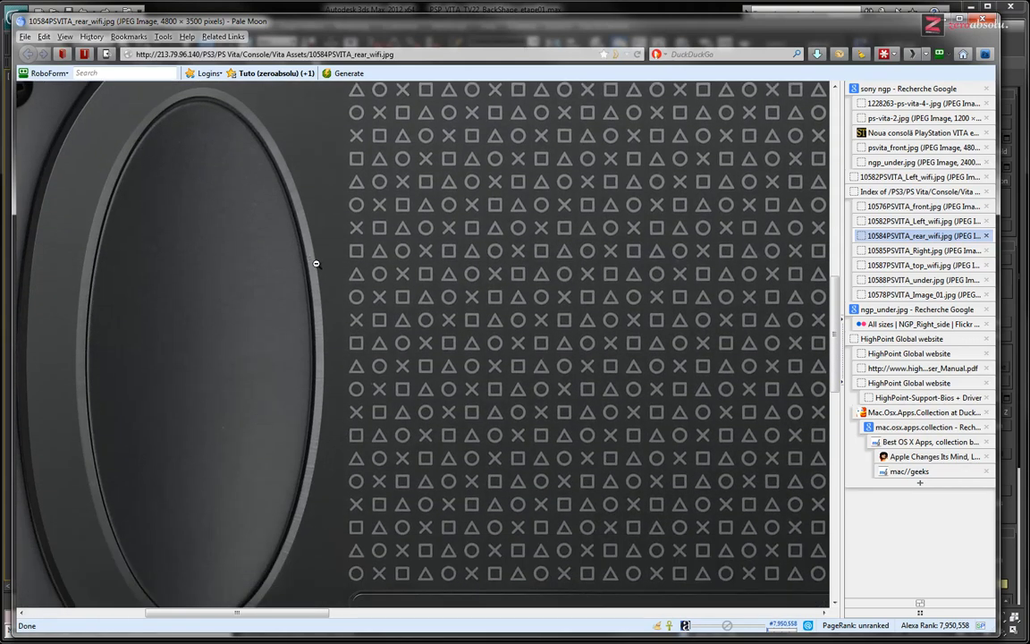
pyautogui.click(681, 7)
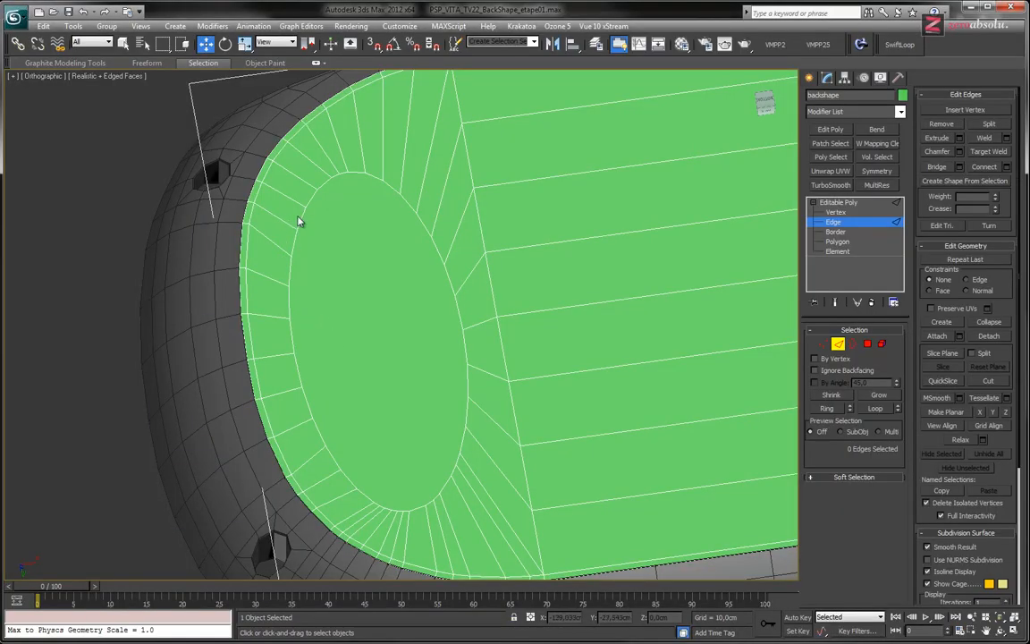
pyautogui.click(459, 316)
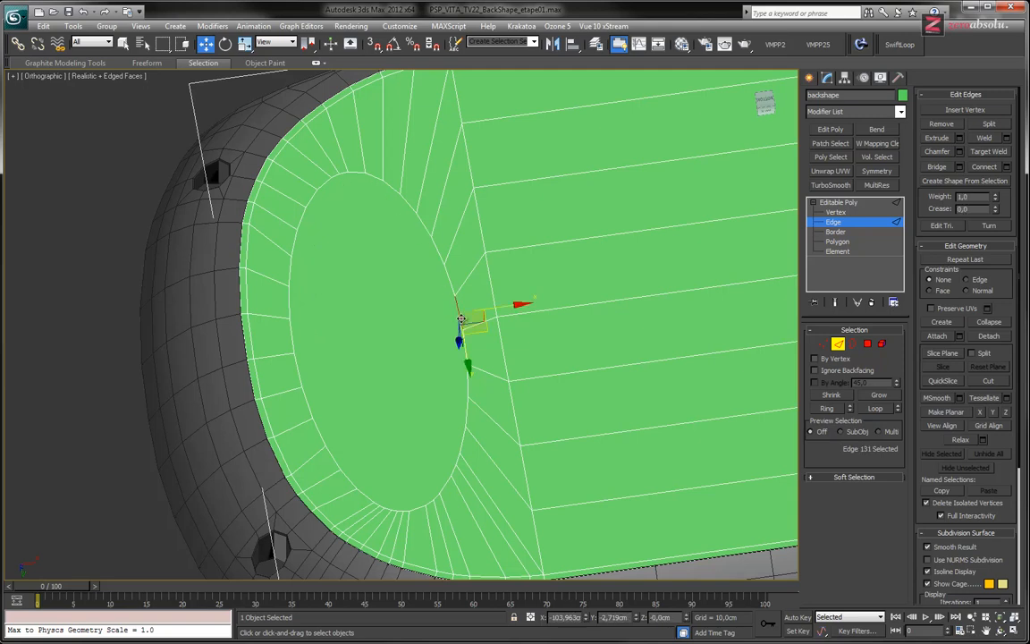
pyautogui.click(844, 232)
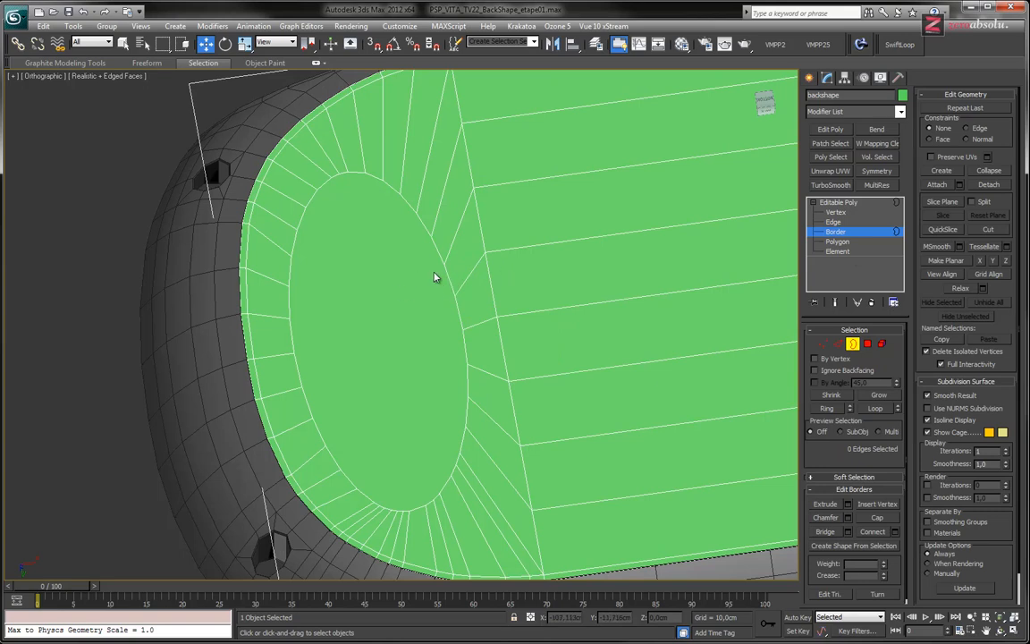
pyautogui.click(843, 224)
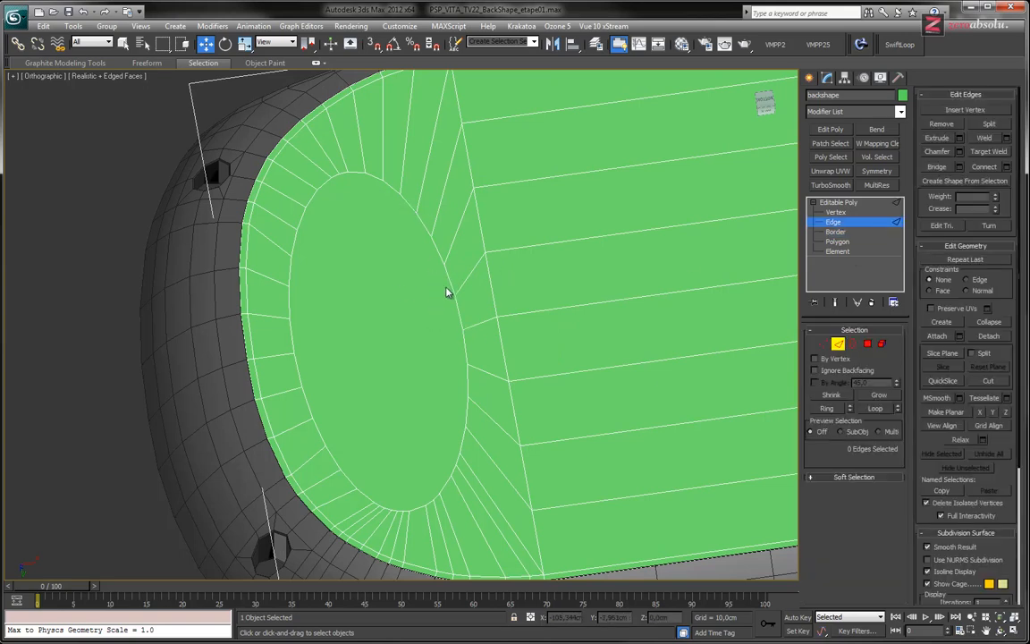
pyautogui.click(448, 281)
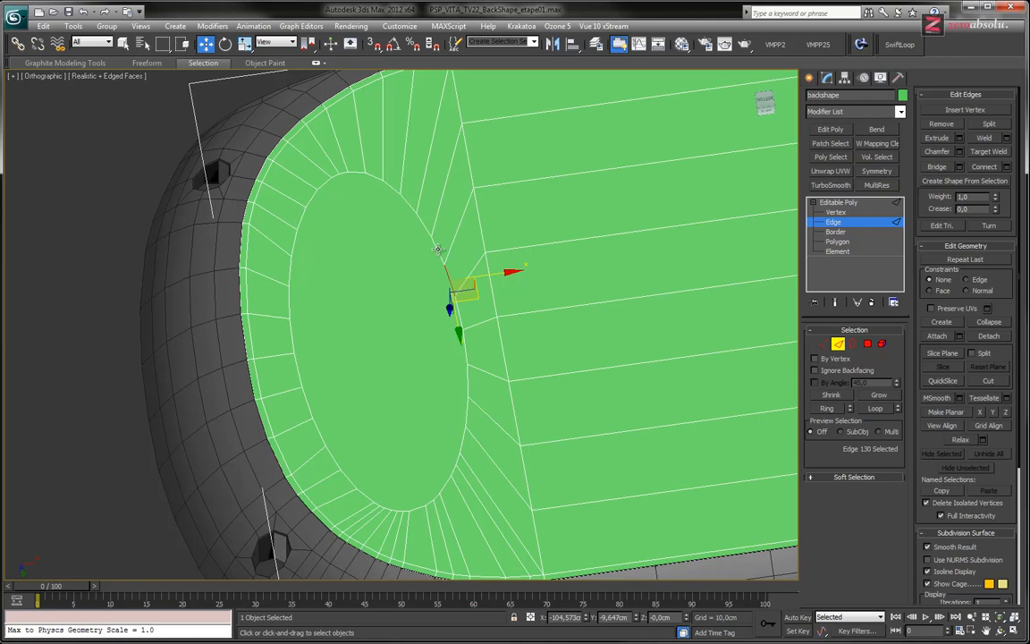
# - Select the ellipse polygon and convert the selection to the edges of its outline
pyautogui.click(832, 241)
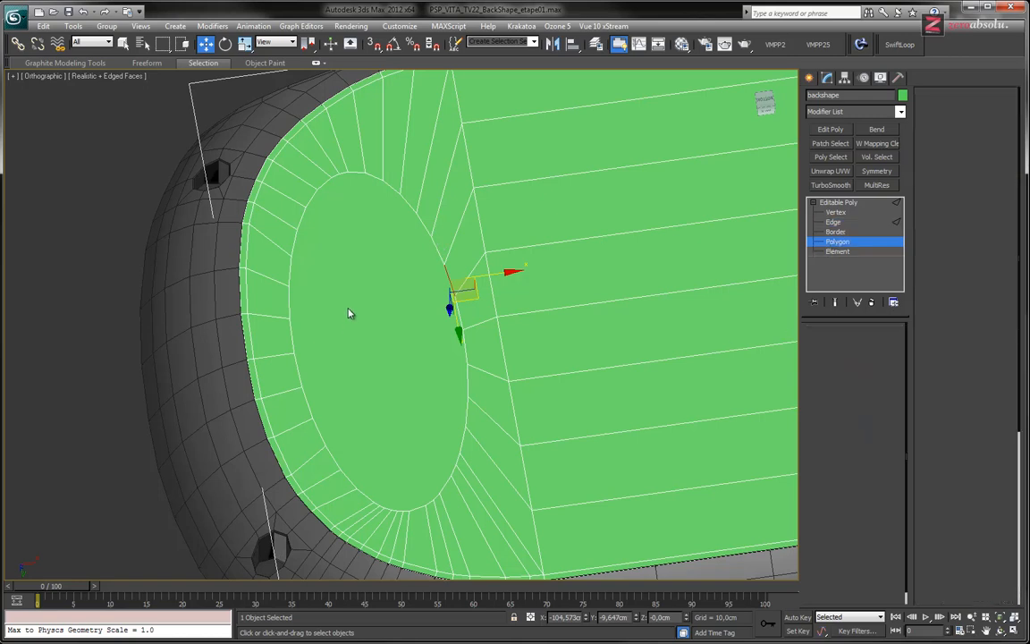
pyautogui.click(399, 302)
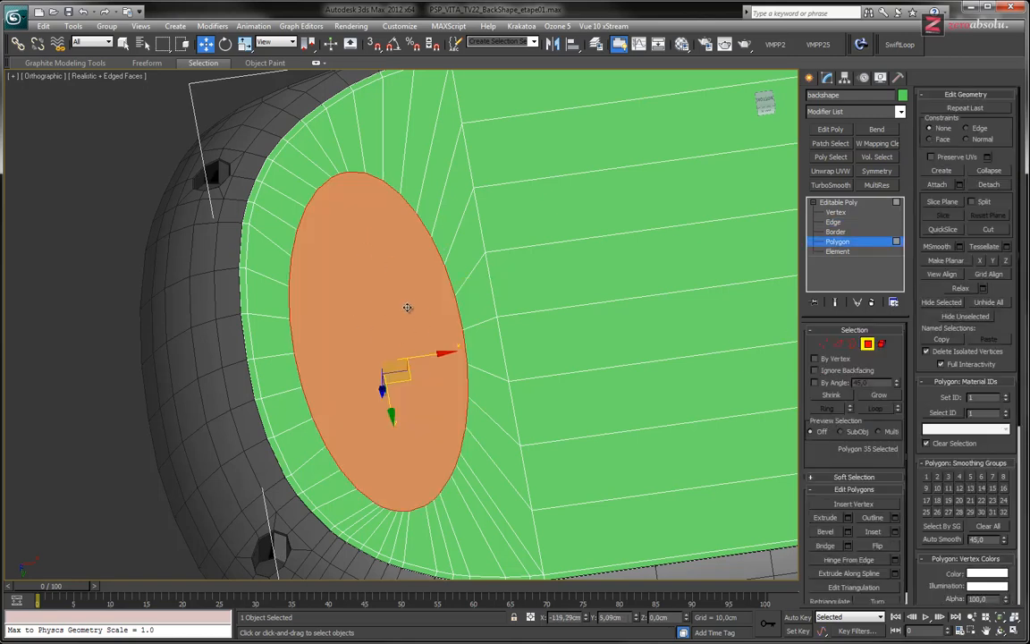
pyautogui.click(852, 345)
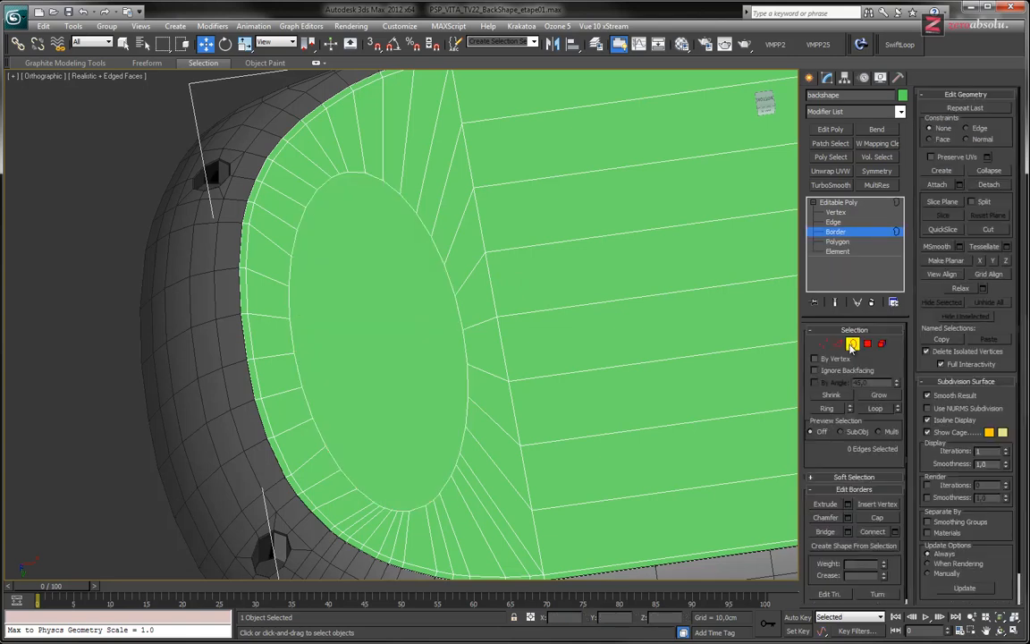
pyautogui.click(828, 242)
pyautogui.keyDown('ctrl'); pyautogui.click(838, 344); pyautogui.keyUp('ctrl')
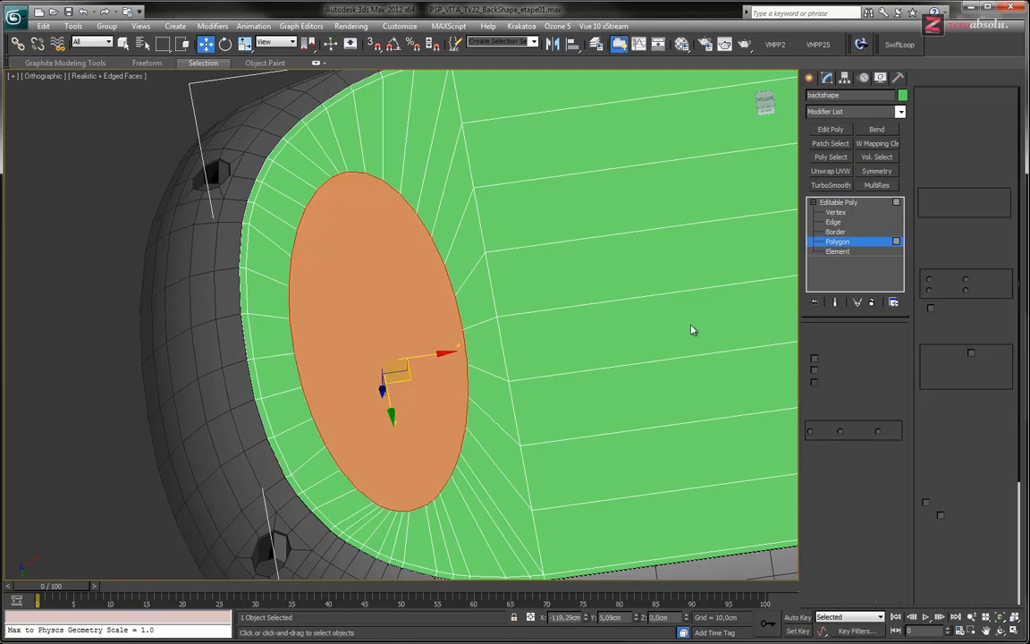
# - Show the Bottom view and compare the selected ellipse outline with the border in the reference image
pyautogui.keyDown('alt'); pyautogui.moveTo(429, 292); pyautogui.dragTo(376, 313, button='middle'); pyautogui.keyUp('alt')
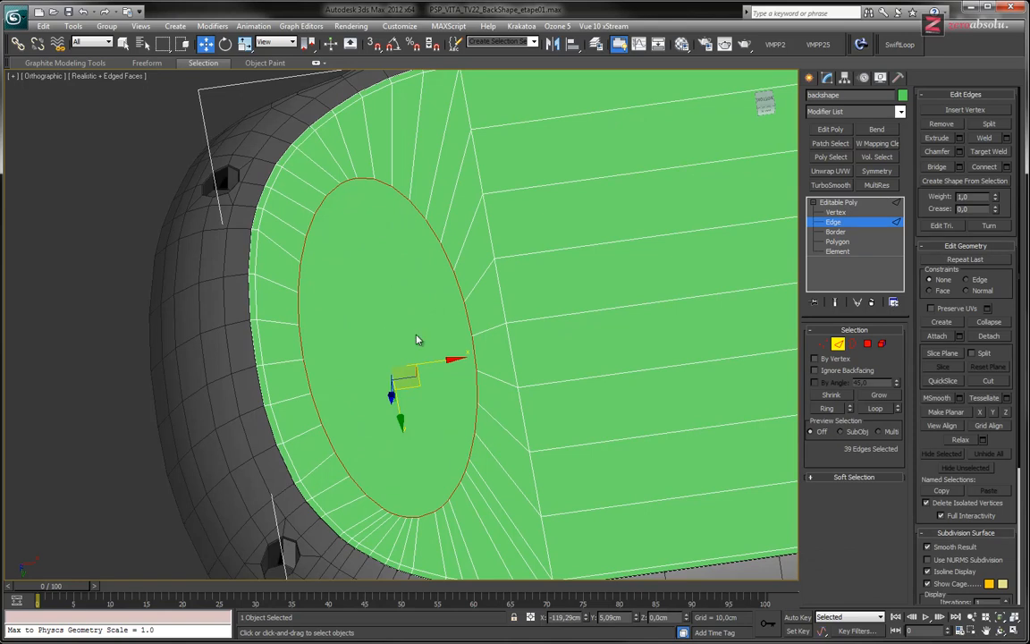
pyautogui.hotkey('alt', 'w')
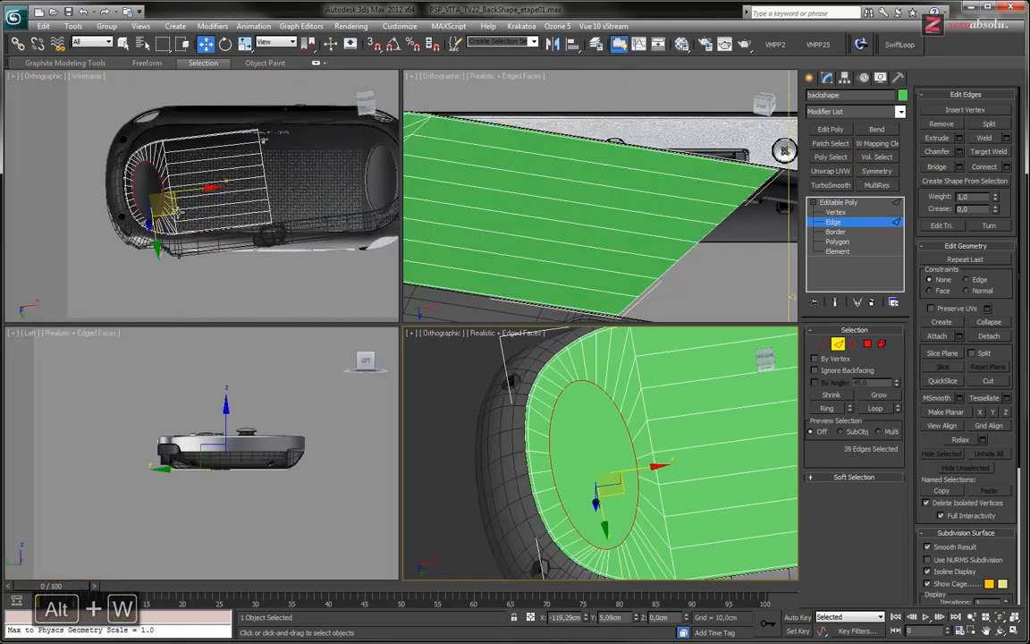
pyautogui.hotkey('alt', 'w')
pyautogui.press('b')
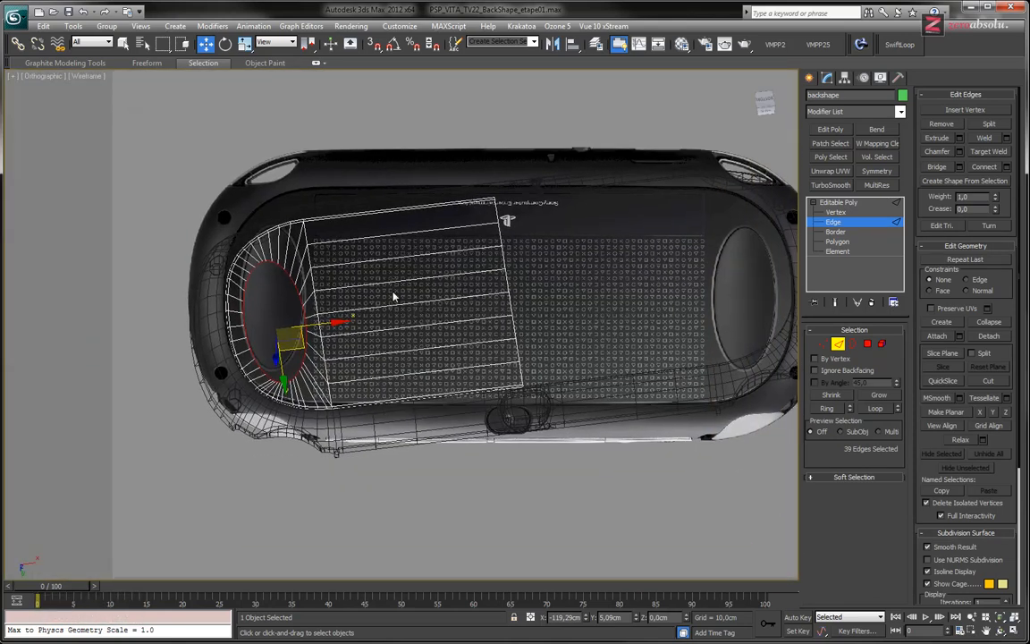
pyautogui.scroll(10, 280, 330)
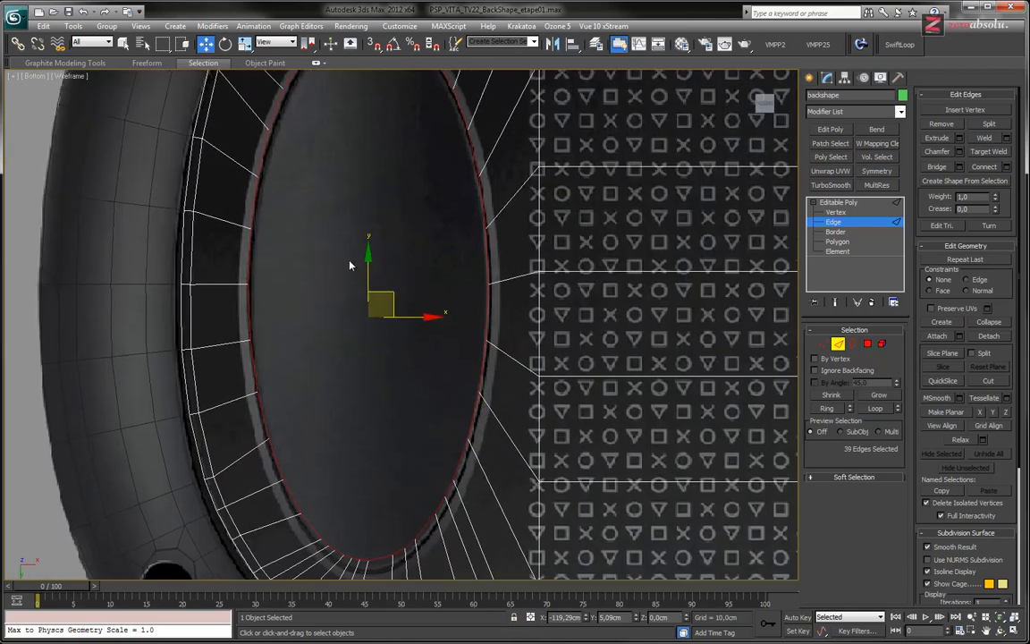
pyautogui.moveTo(358, 349); pyautogui.dragTo(360, 242, button='middle')
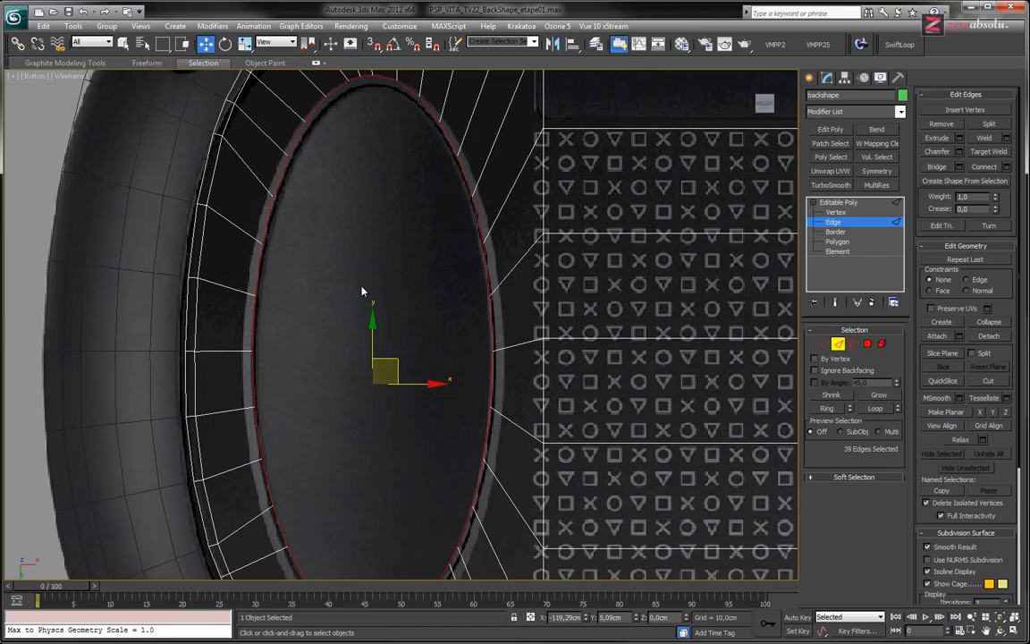
pyautogui.scroll(-5, 435, 291)
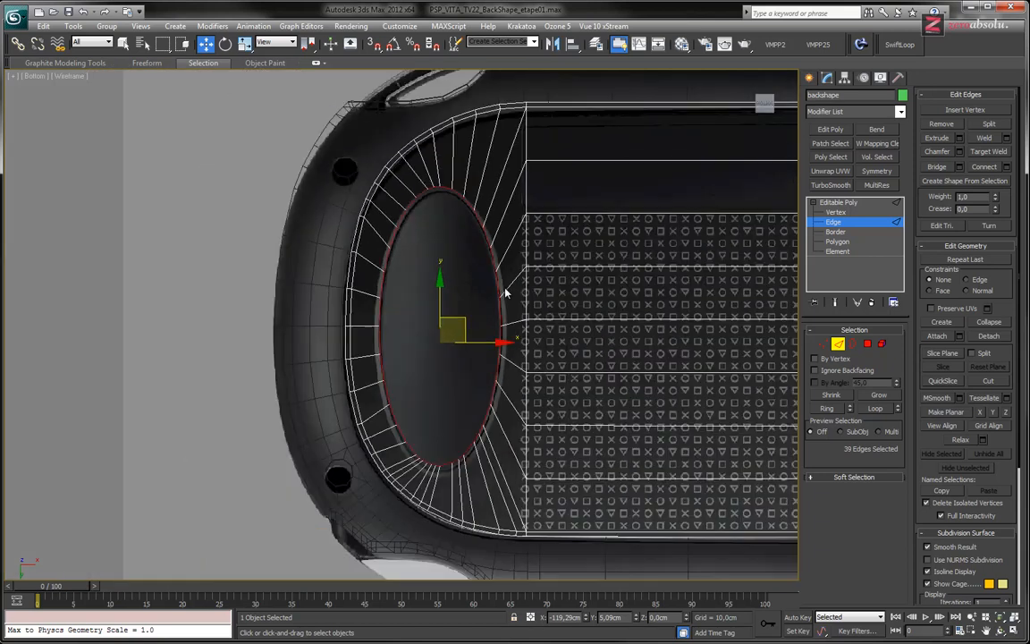
pyautogui.moveTo(501, 288); pyautogui.dragTo(465, 295, button='middle')
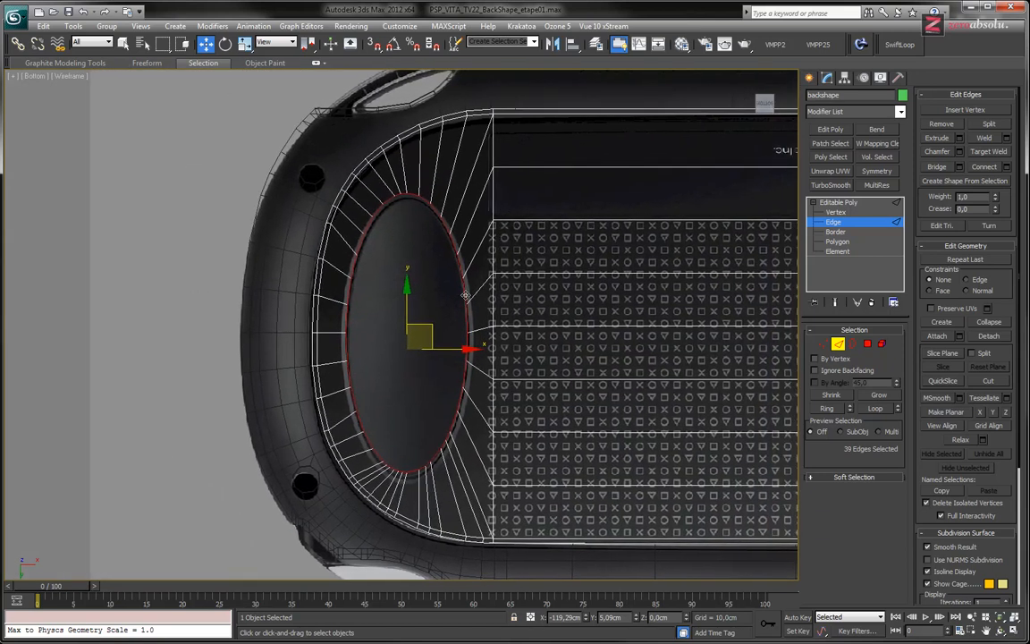
pyautogui.moveTo(416, 271); pyautogui.dragTo(403, 269, button='middle')
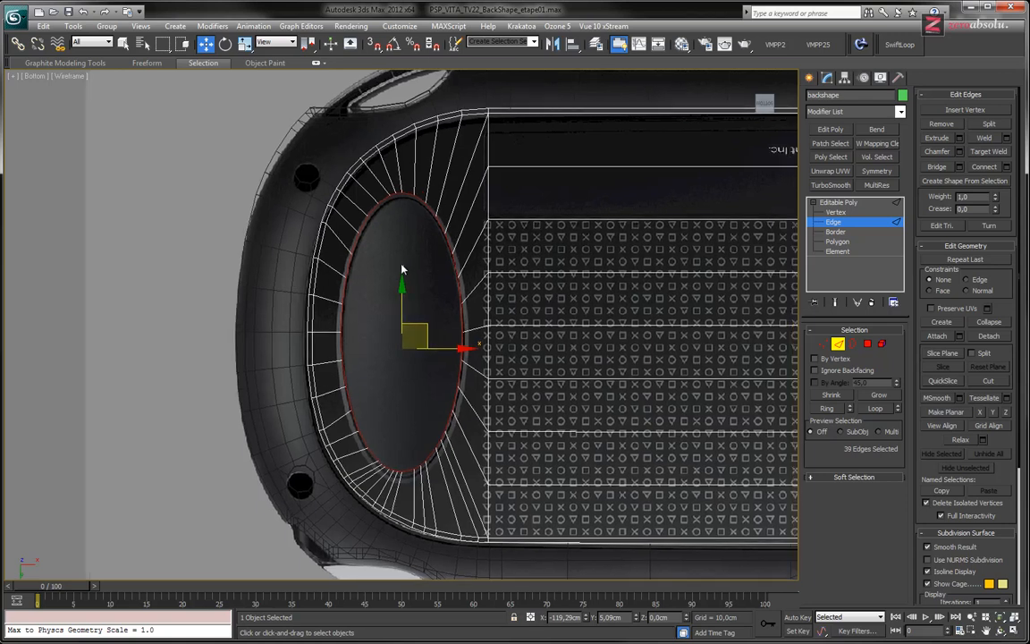
# - Chamfer the ellipse outline edges with 2 segments and an amount of about 1,272 cm to match the reference border's width
pyautogui.click(958, 151)
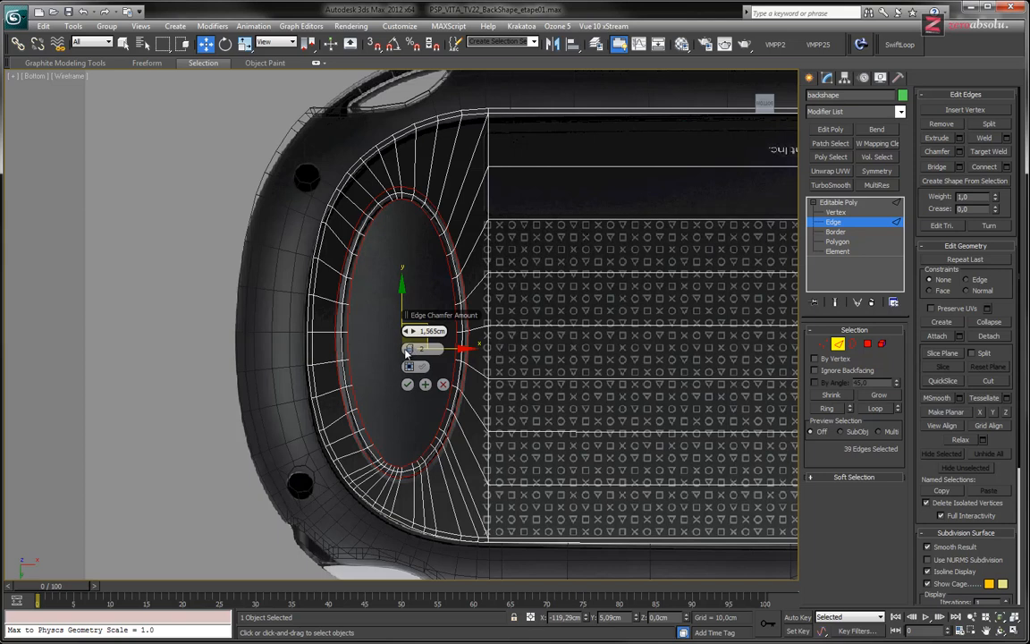
pyautogui.moveTo(405, 352); pyautogui.dragTo(405, 362)
pyautogui.moveTo(434, 277); pyautogui.dragTo(412, 254, button='middle')
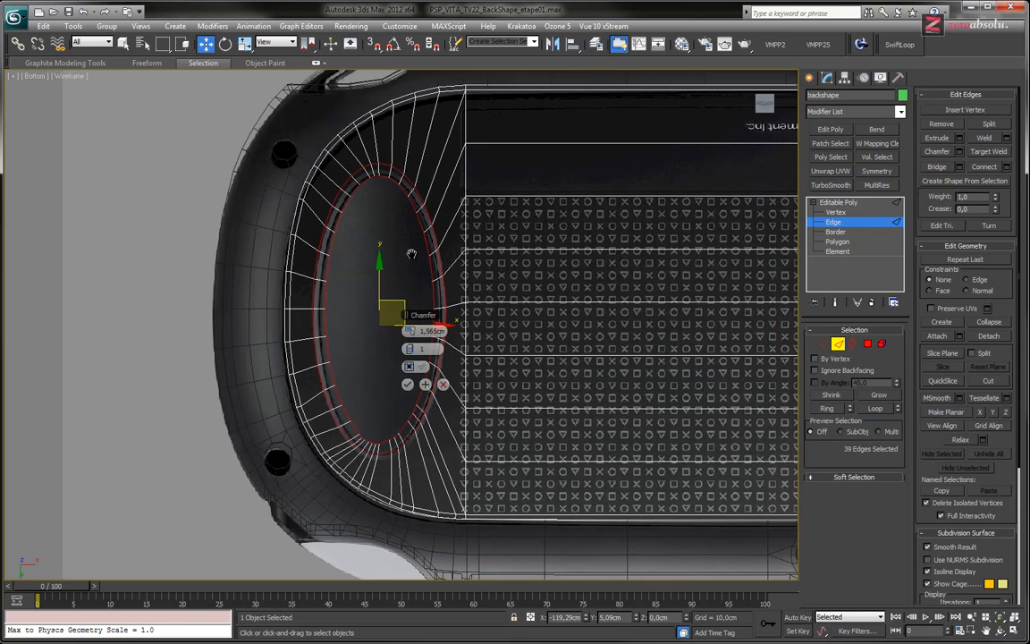
pyautogui.scroll(3, 411, 254)
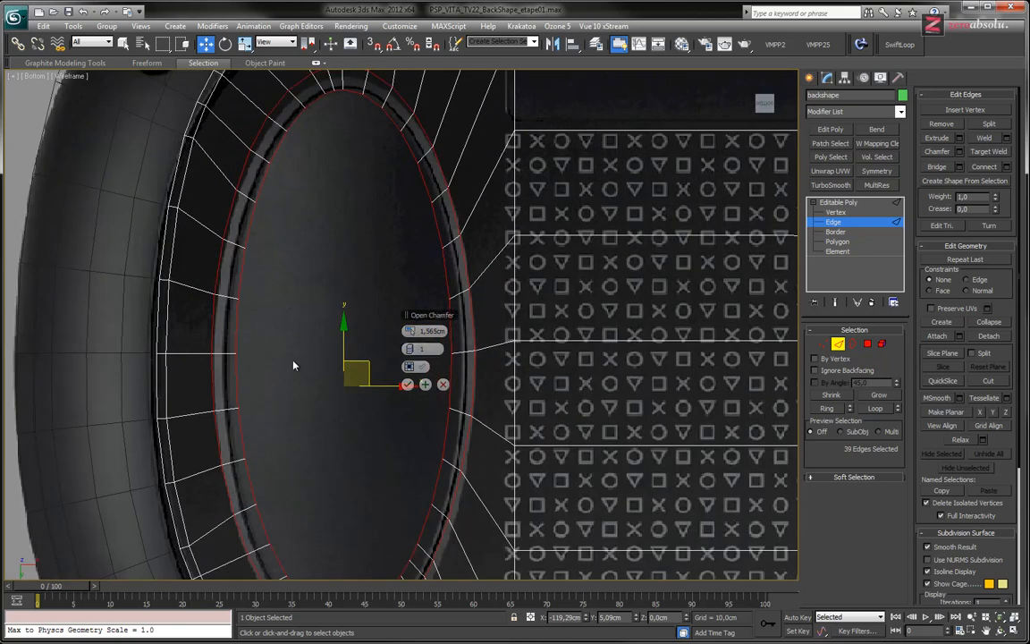
pyautogui.moveTo(408, 331)
pyautogui.mouseDown()
pyautogui.moveTo(408, 304)
pyautogui.moveTo(413, 351)
pyautogui.moveTo(407, 330)
pyautogui.mouseUp()
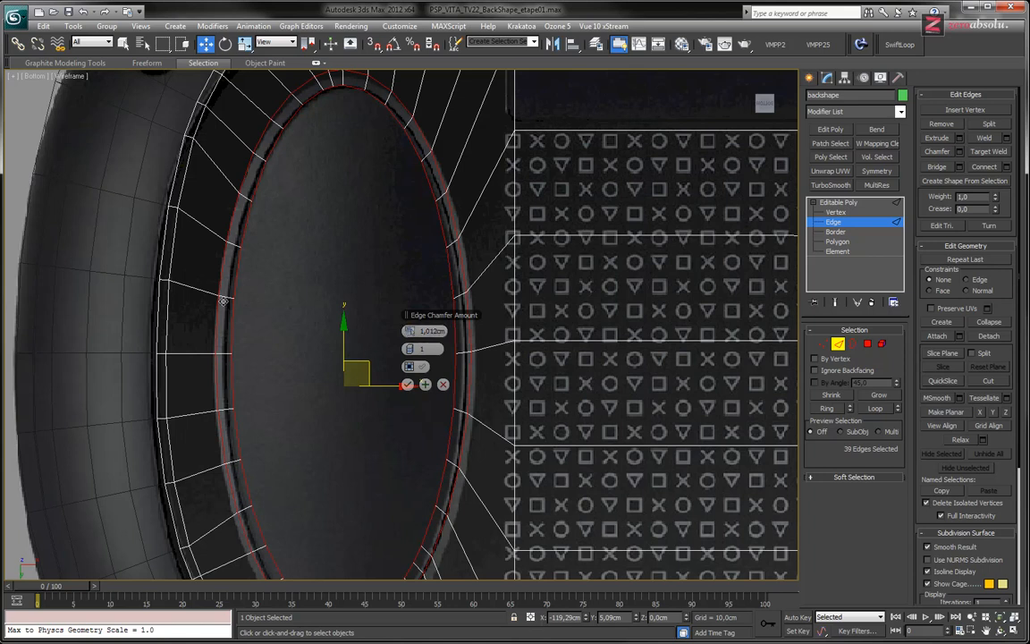
pyautogui.moveTo(410, 351); pyautogui.dragTo(412, 348)
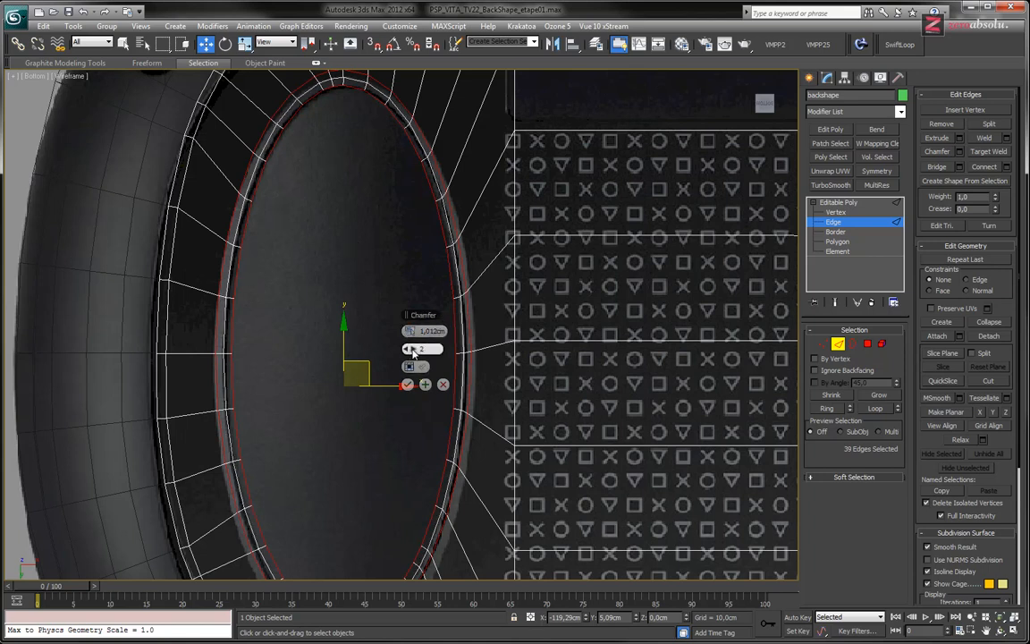
pyautogui.moveTo(412, 336); pyautogui.dragTo(409, 329)
pyautogui.moveTo(409, 330); pyautogui.dragTo(369, 213, button='middle')
pyautogui.moveTo(410, 331); pyautogui.dragTo(410, 330)
pyautogui.moveTo(214, 329); pyautogui.dragTo(228, 283, button='middle')
pyautogui.scroll(5, 236, 368)
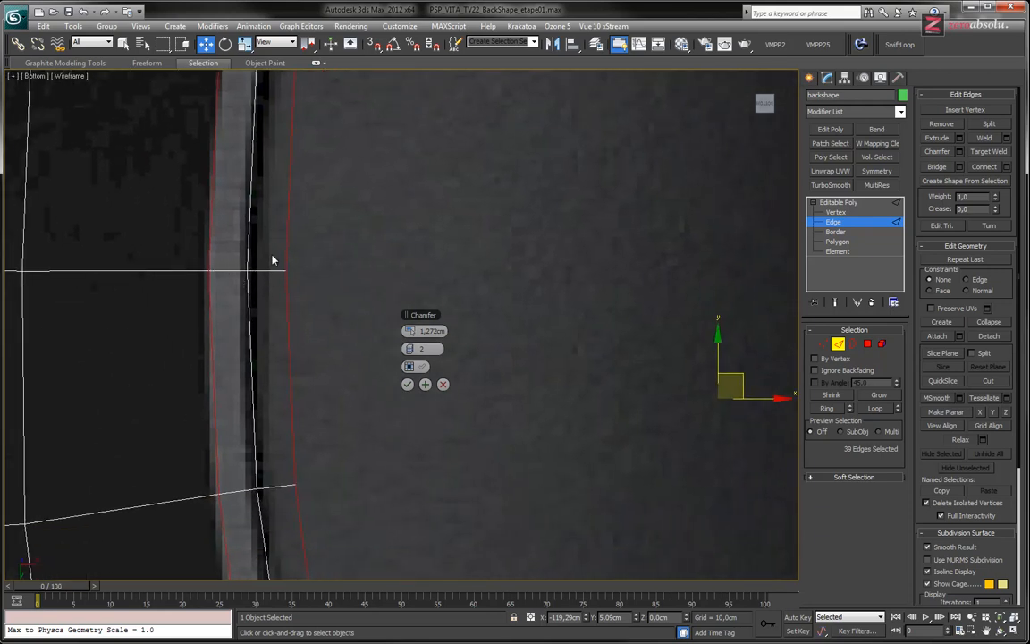
pyautogui.scroll(-3, 343, 301)
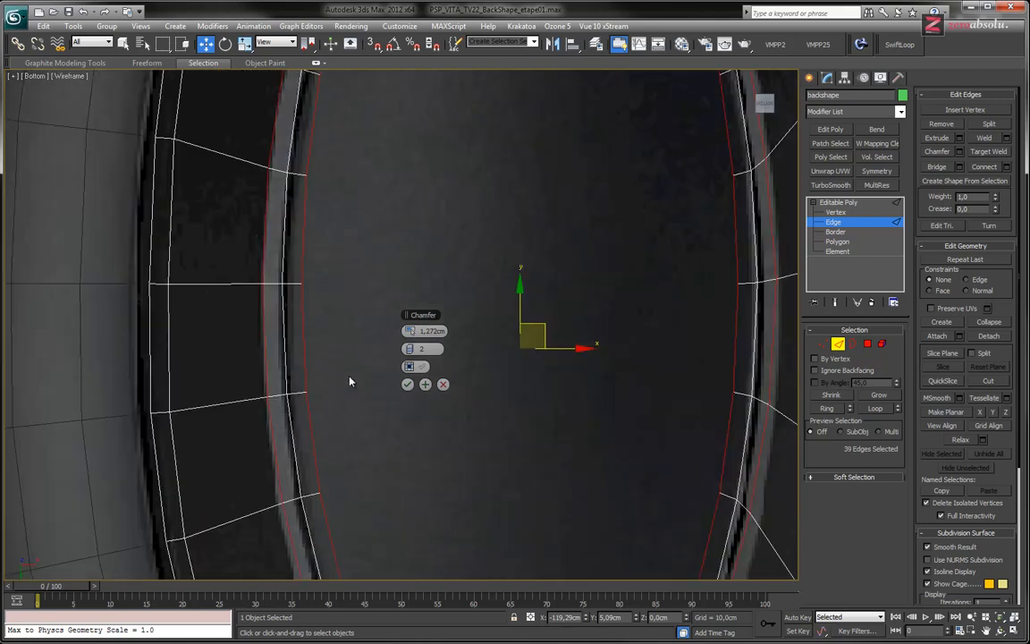
pyautogui.click(407, 385)
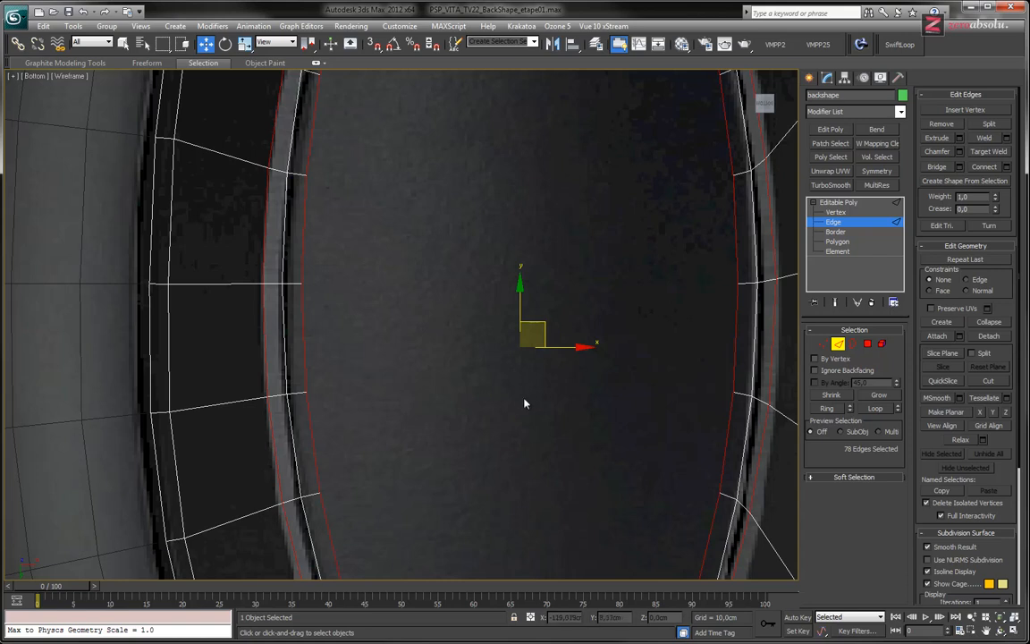
# - Back in the shaded orthographic view, select the ellipse polygon and grow the selection by one ring of polygons
pyautogui.moveTo(509, 373); pyautogui.dragTo(464, 358, button='middle')
pyautogui.hotkey('alt', 'w')
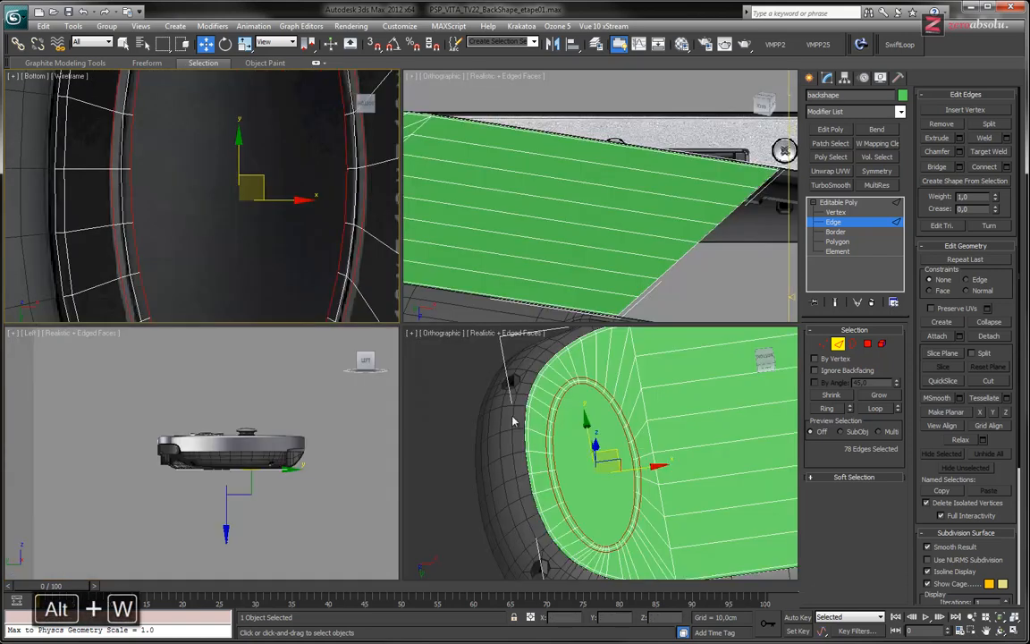
pyautogui.hotkey('alt', 'w')
pyautogui.keyDown('alt'); pyautogui.moveTo(451, 303); pyautogui.dragTo(443, 360, button='middle'); pyautogui.keyUp('alt')
pyautogui.moveTo(458, 258); pyautogui.dragTo(472, 288, button='middle')
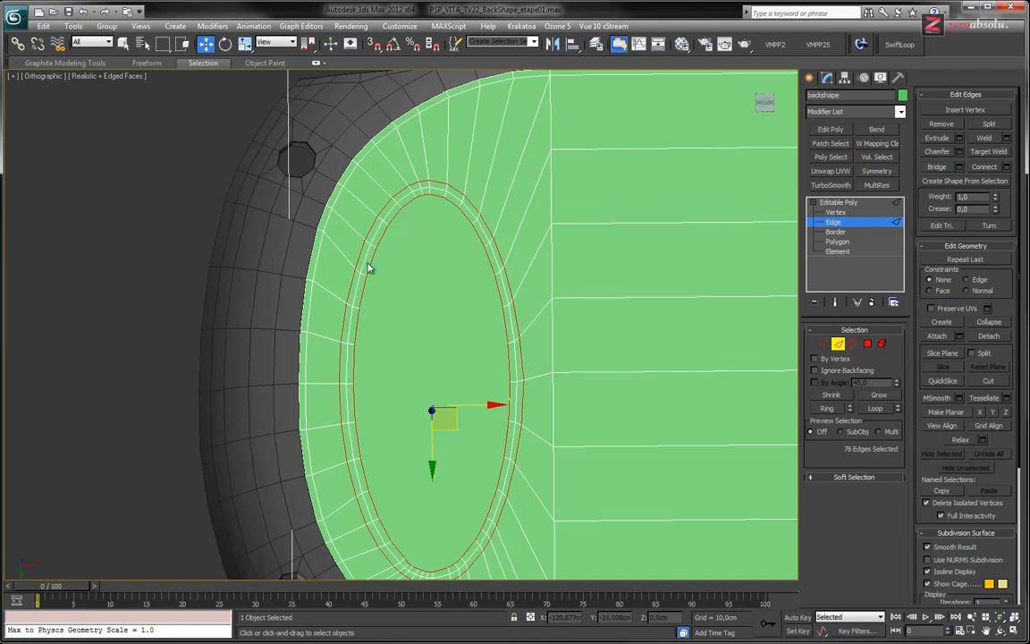
pyautogui.click(374, 507)
pyautogui.click(824, 243)
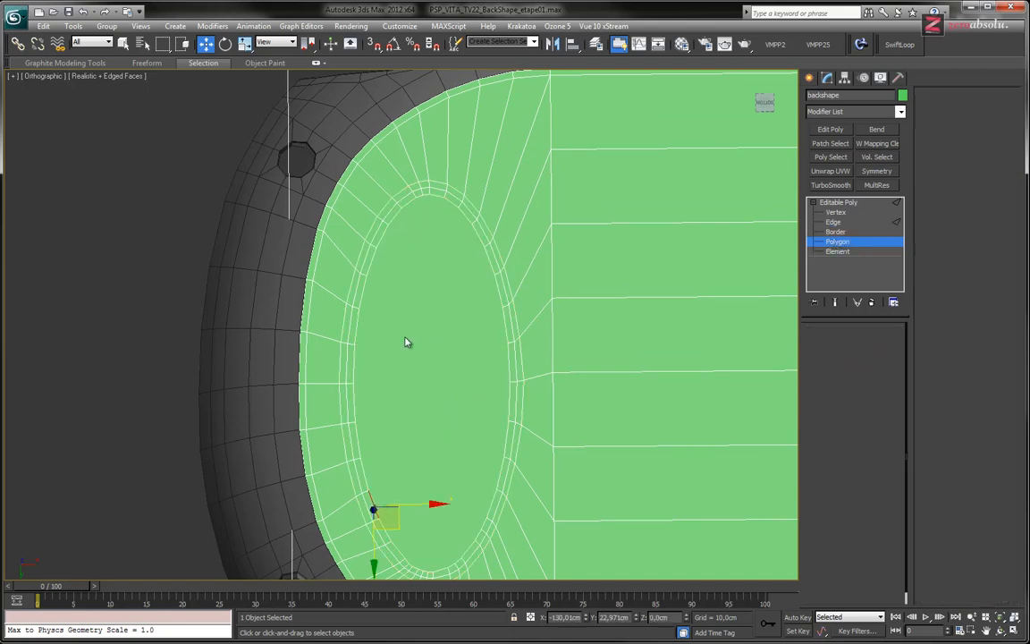
pyautogui.click(430, 351)
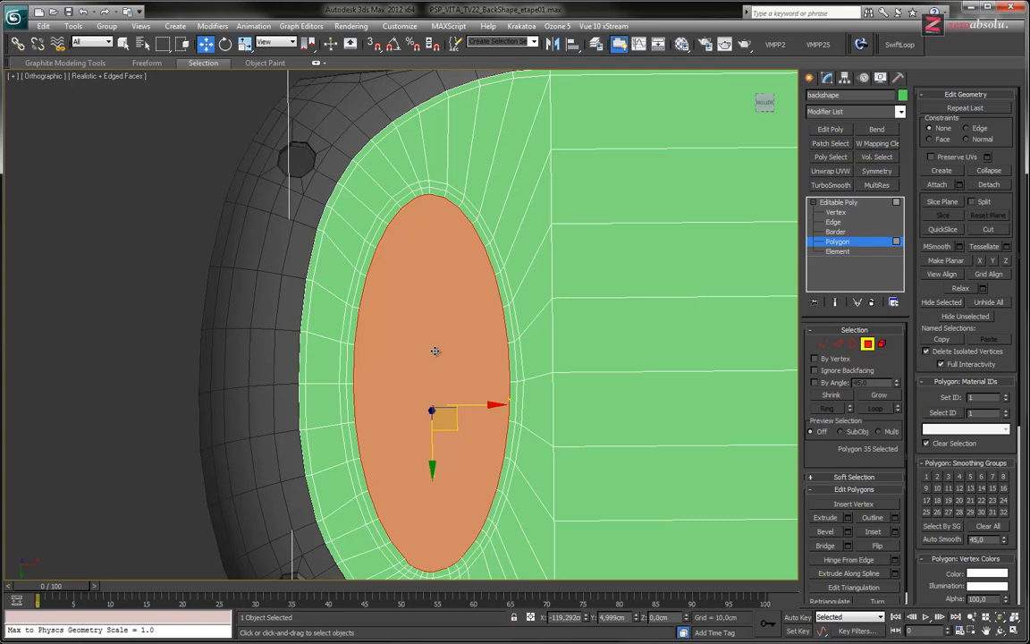
pyautogui.click(880, 394)
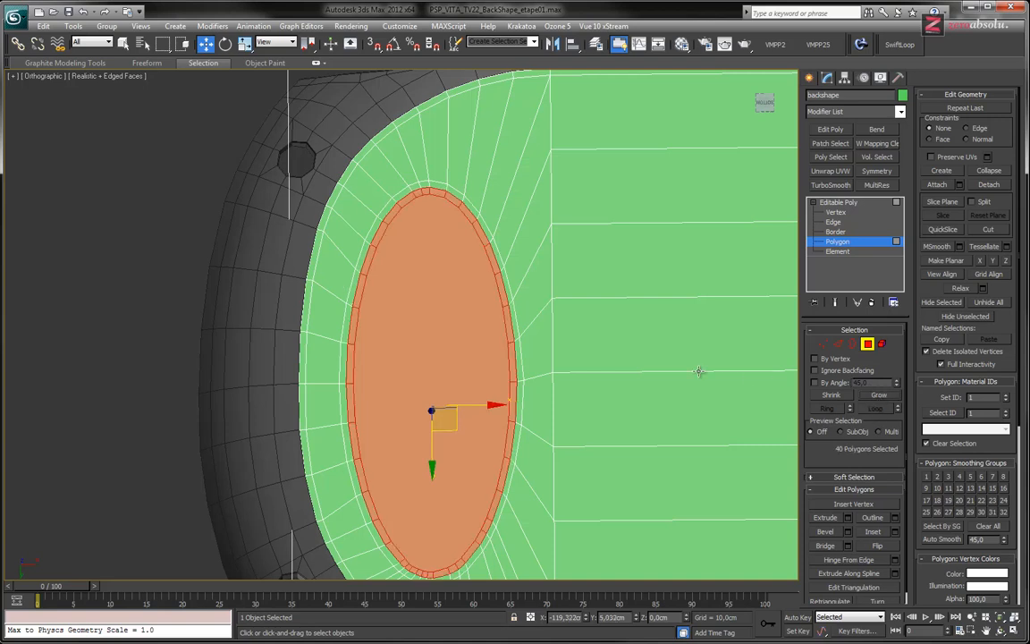
# - Sink the selected ellipse polygons about 0,543 cm into the back shape along Z
pyautogui.keyDown('alt'); pyautogui.moveTo(470, 355); pyautogui.dragTo(482, 280, button='middle'); pyautogui.keyUp('alt')
pyautogui.scroll(5, 420, 372)
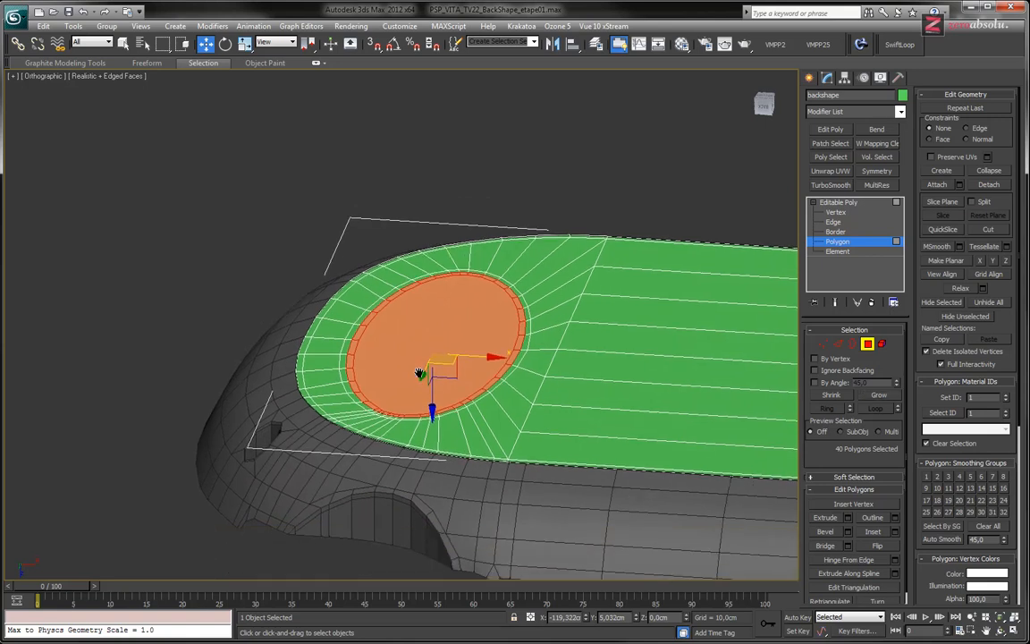
pyautogui.moveTo(445, 377)
pyautogui.mouseDown()
pyautogui.moveTo(448, 430)
pyautogui.moveTo(444, 387)
pyautogui.mouseUp()
pyautogui.moveTo(465, 297); pyautogui.dragTo(494, 329, button='middle')
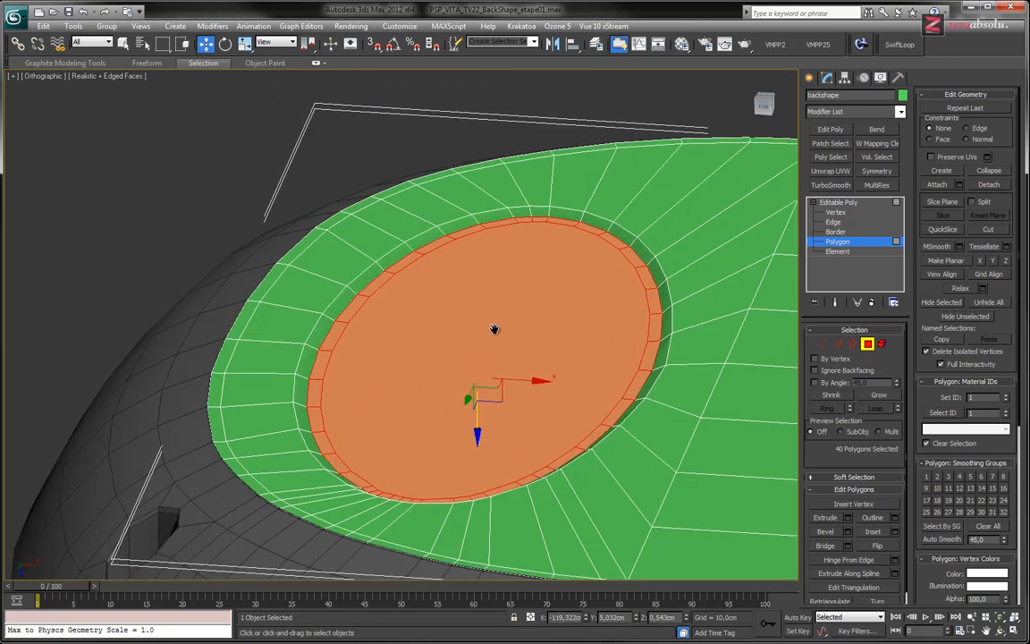
pyautogui.scroll(5, 472, 324)
pyautogui.scroll(-8, 515, 308)
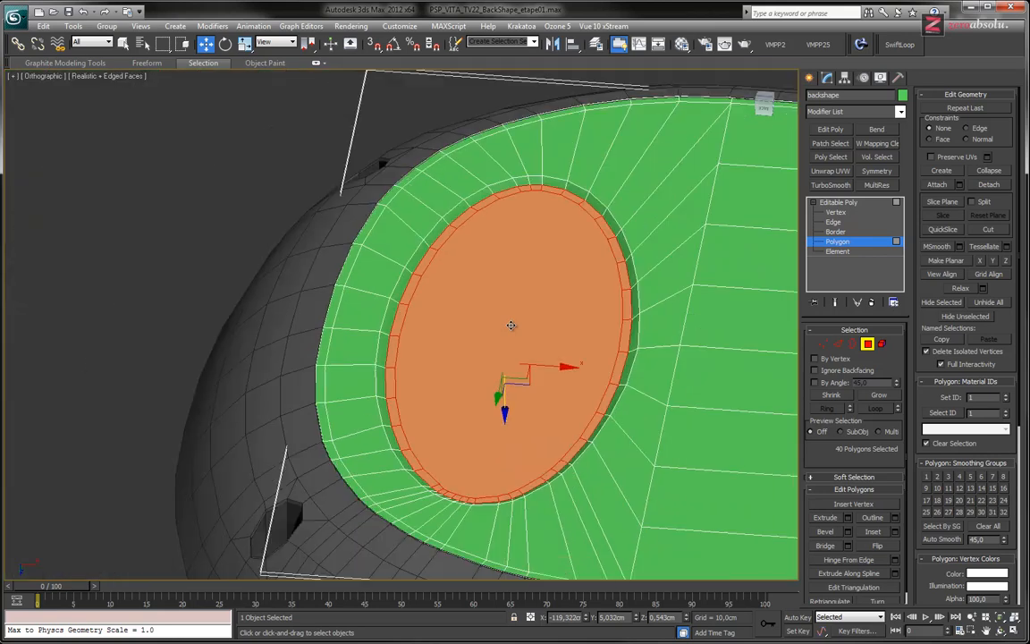
pyautogui.moveTo(538, 318); pyautogui.dragTo(479, 321, button='middle')
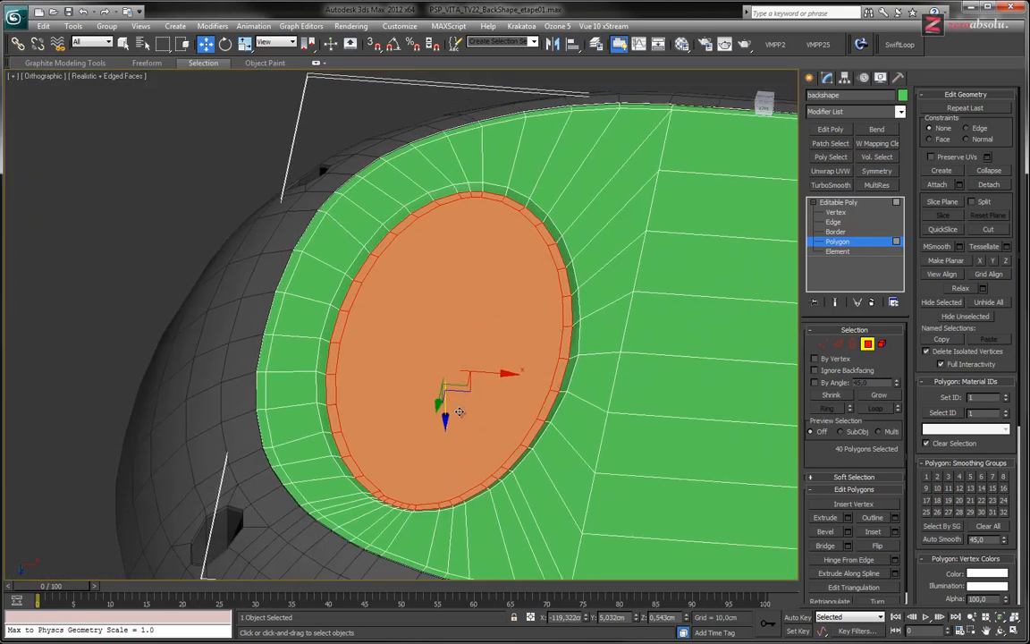
pyautogui.keyDown('alt'); pyautogui.moveTo(478, 385); pyautogui.dragTo(483, 367, button='middle'); pyautogui.keyUp('alt')
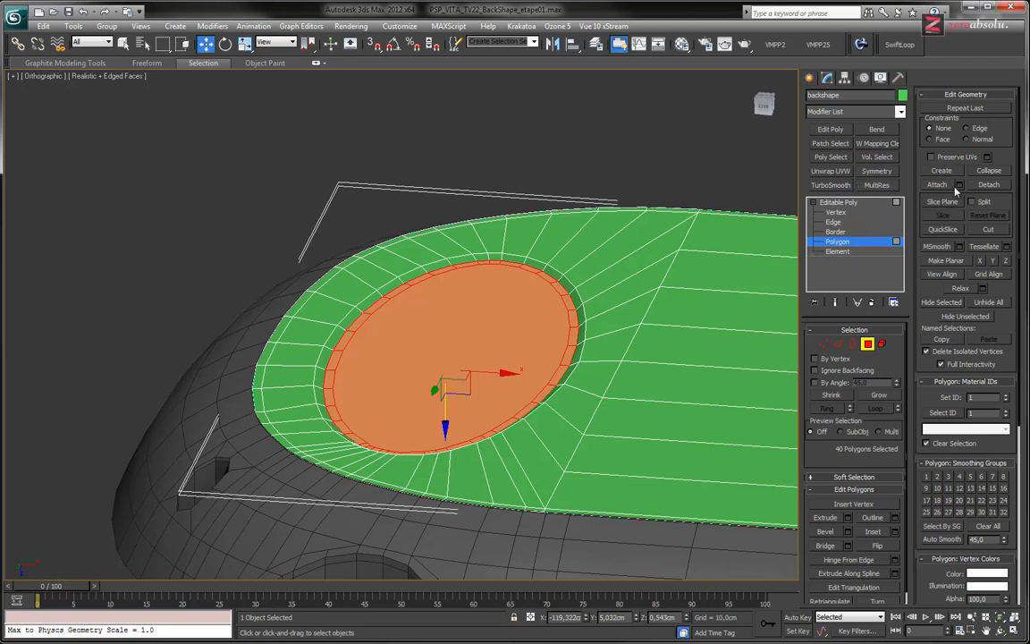
# - Extrude the selected polygons inward in three stages: a thin one of about -0,099 cm, a deep one, and a final one of -0,156 cm
pyautogui.click(847, 518)
pyautogui.moveTo(408, 349); pyautogui.dragTo(334, 348)
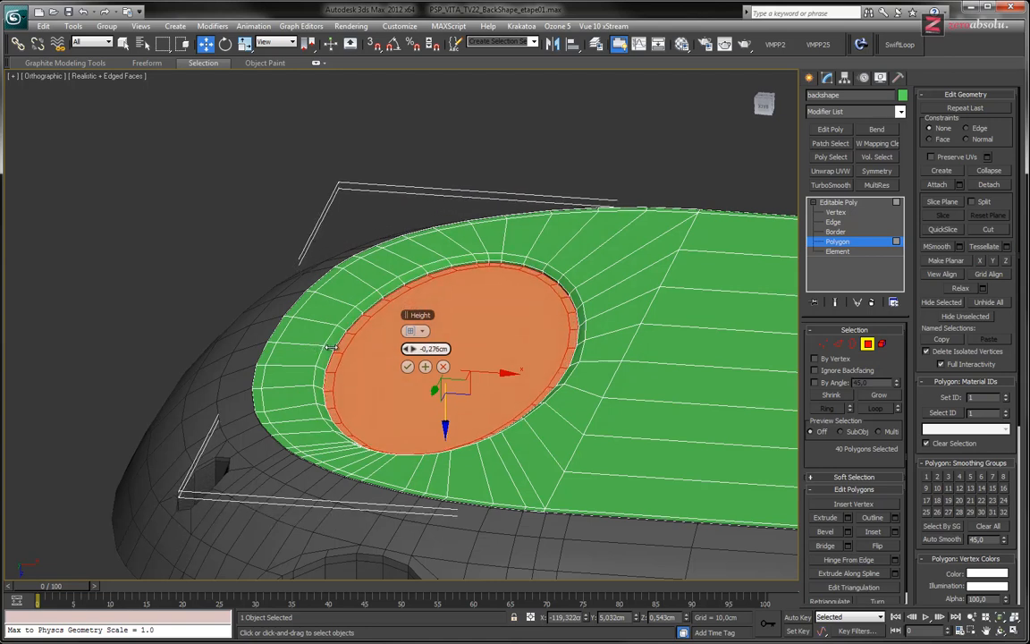
pyautogui.scroll(5, 357, 329)
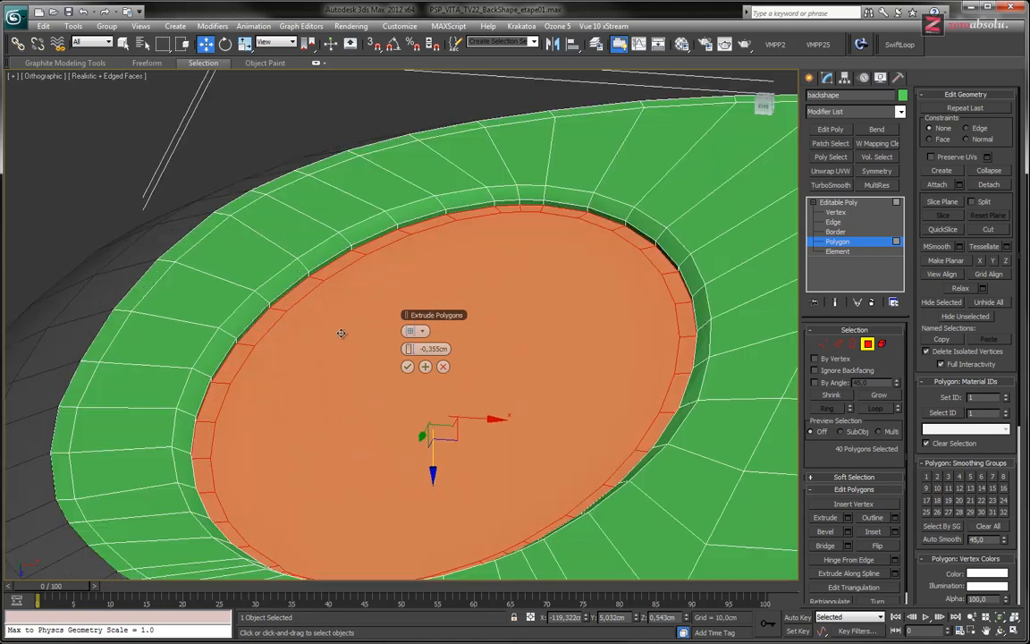
pyautogui.moveTo(408, 351)
pyautogui.mouseDown()
pyautogui.moveTo(408, 339)
pyautogui.moveTo(410, 348)
pyautogui.mouseUp()
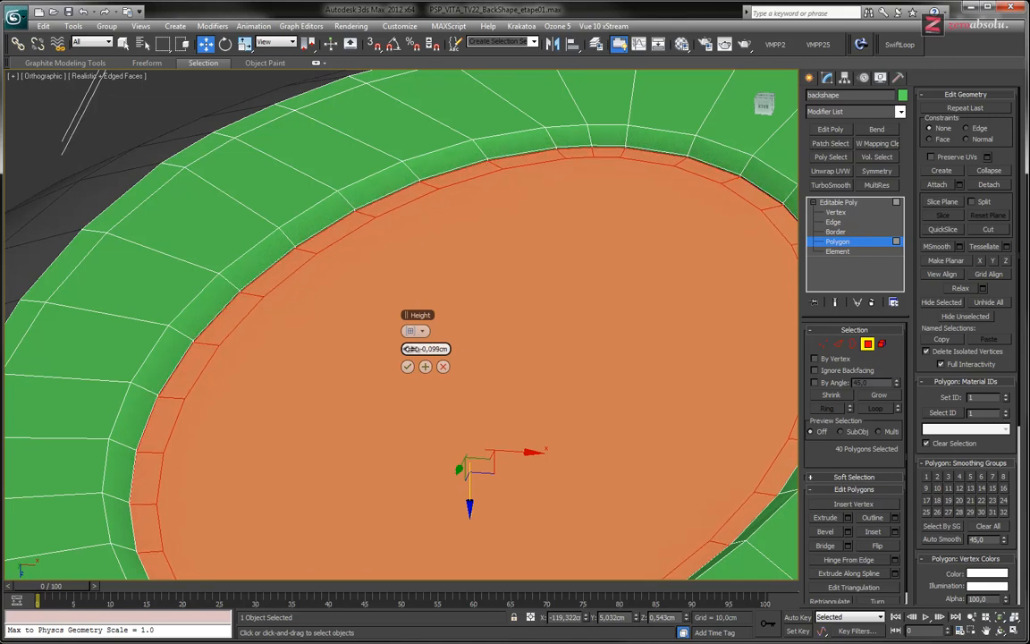
pyautogui.click(425, 367)
pyautogui.moveTo(410, 348); pyautogui.dragTo(460, 352)
pyautogui.click(426, 366)
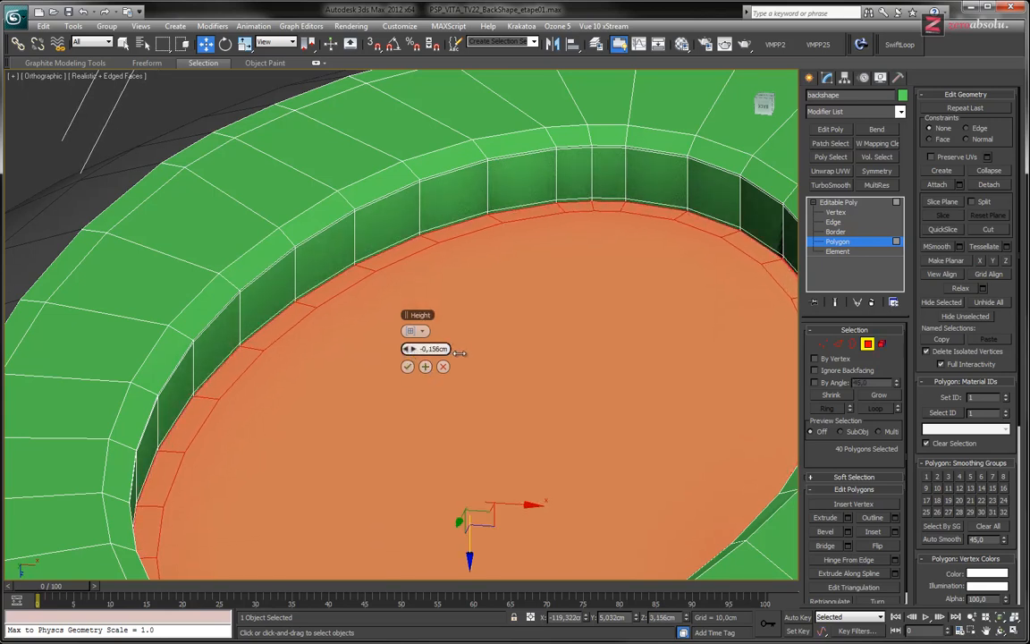
pyautogui.click(407, 367)
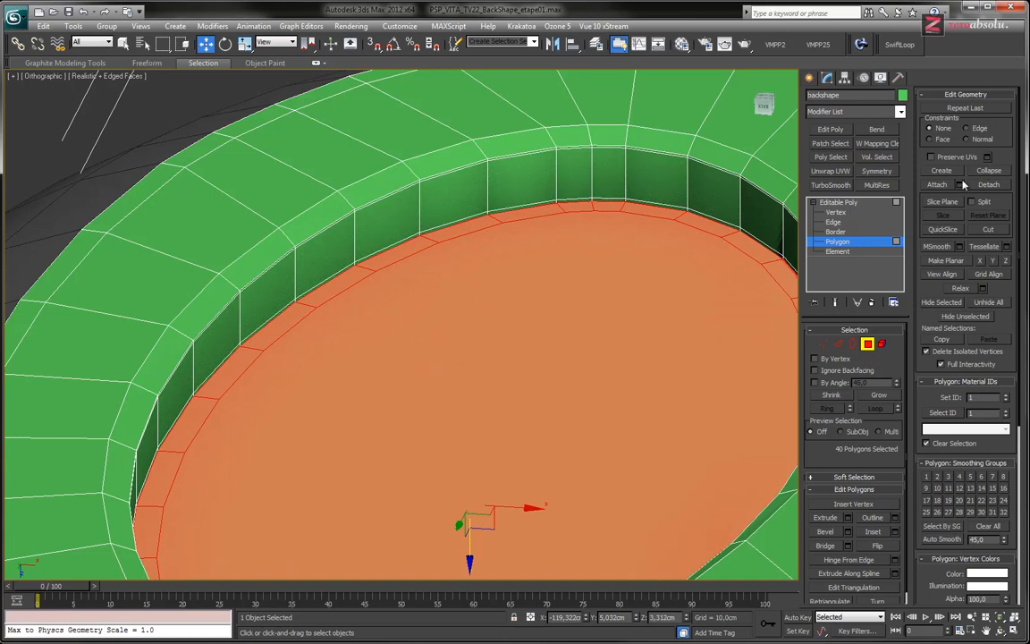
# - Add a TurboSmooth modifier to the back shape and inspect the recessed ellipse with the edge display turned off
pyautogui.click(845, 203)
pyautogui.click(832, 185)
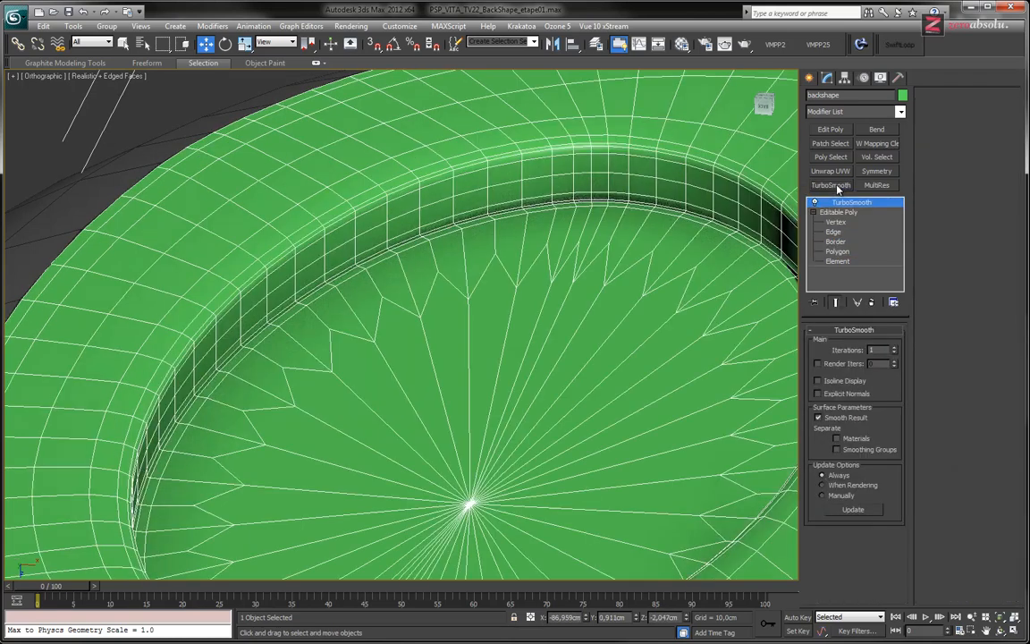
pyautogui.keyDown('alt'); pyautogui.moveTo(564, 245); pyautogui.dragTo(492, 276, button='middle'); pyautogui.keyUp('alt')
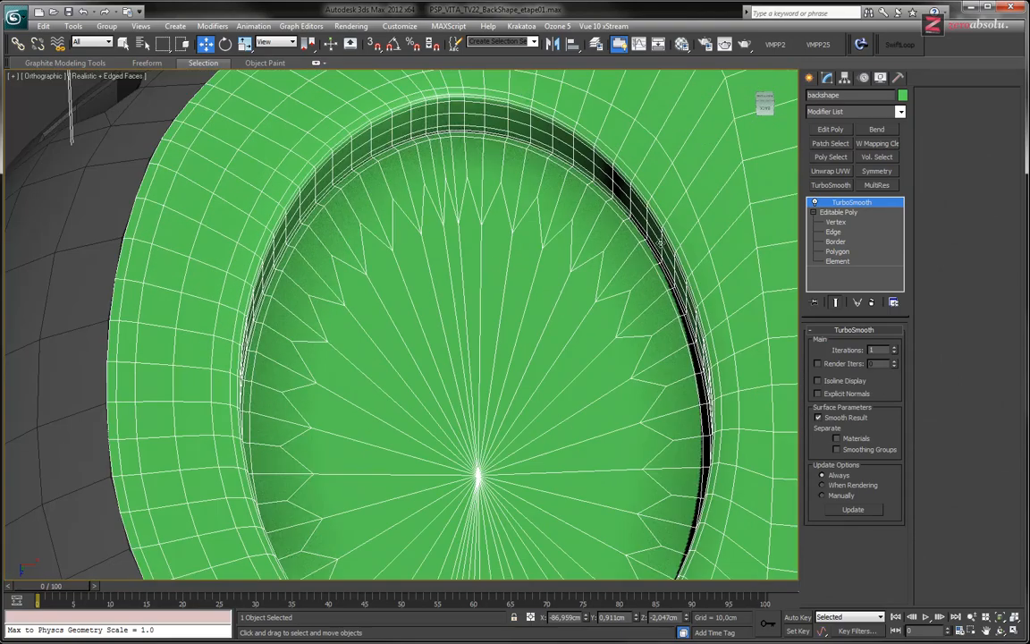
pyautogui.press('F4')
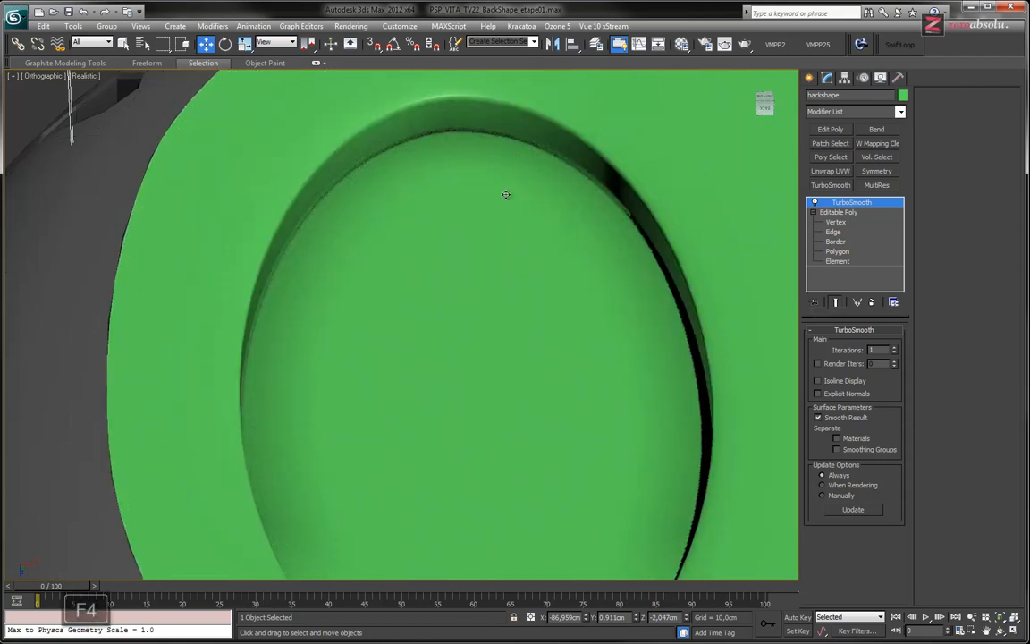
pyautogui.keyDown('alt'); pyautogui.moveTo(506, 195); pyautogui.dragTo(472, 211, button='middle'); pyautogui.keyUp('alt')
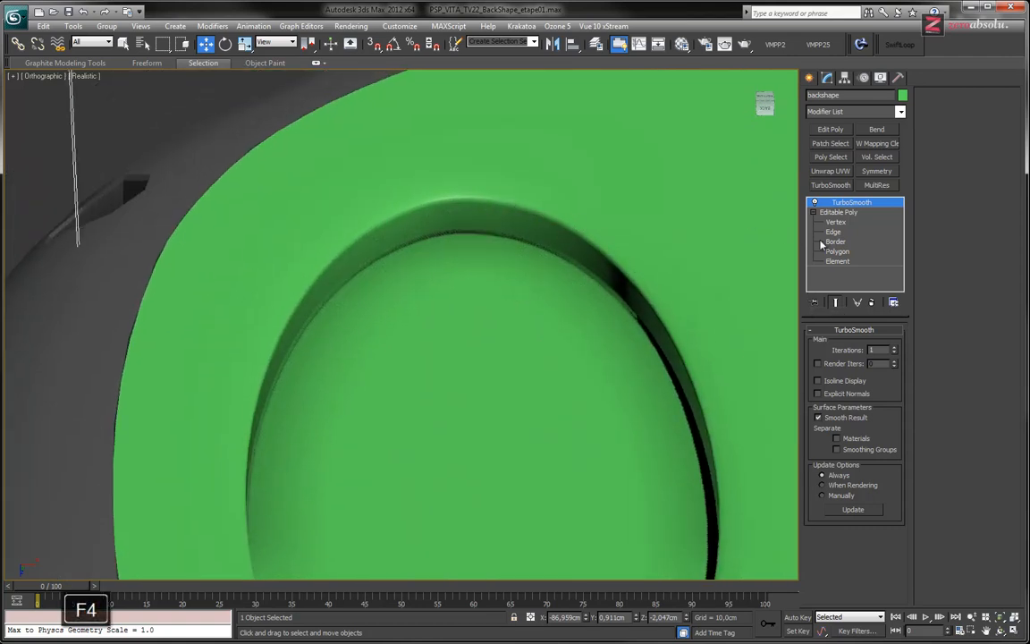
# - Set the back shape's TurboSmooth to 2 iterations and enable Isoline Display
pyautogui.click(894, 347)
pyautogui.click(854, 381)
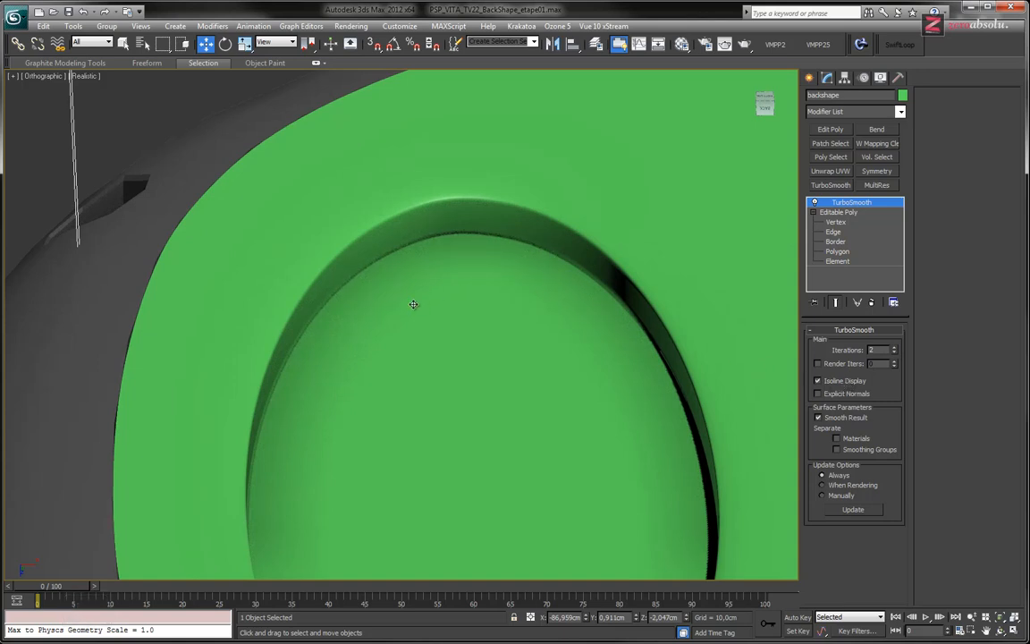
# - At edge level of the Editable Poly, select the outer edge loop of the border around the recessed ellipse
pyautogui.click(834, 232)
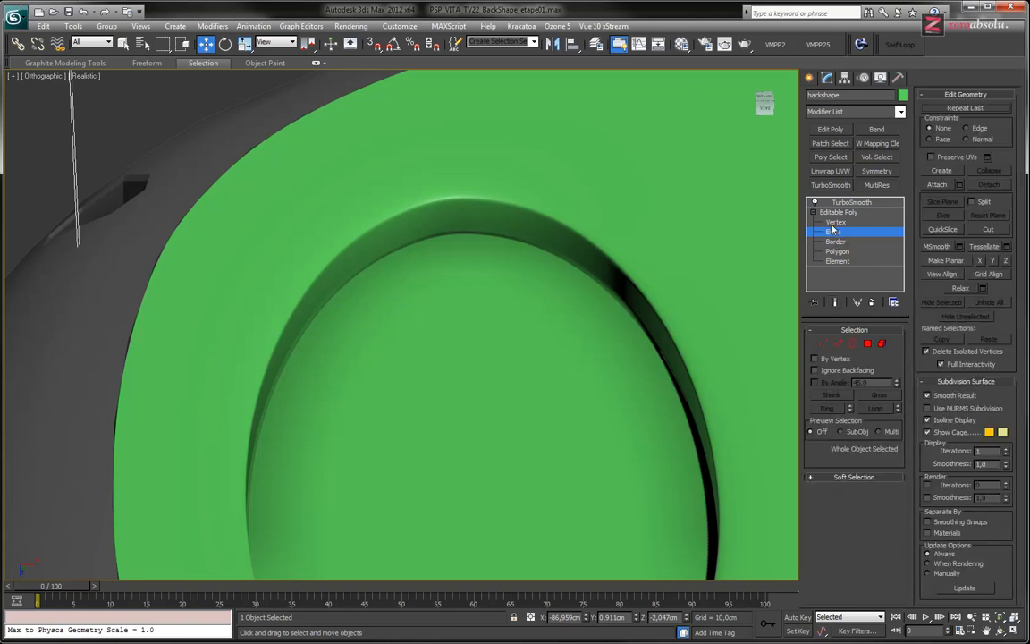
pyautogui.click(834, 304)
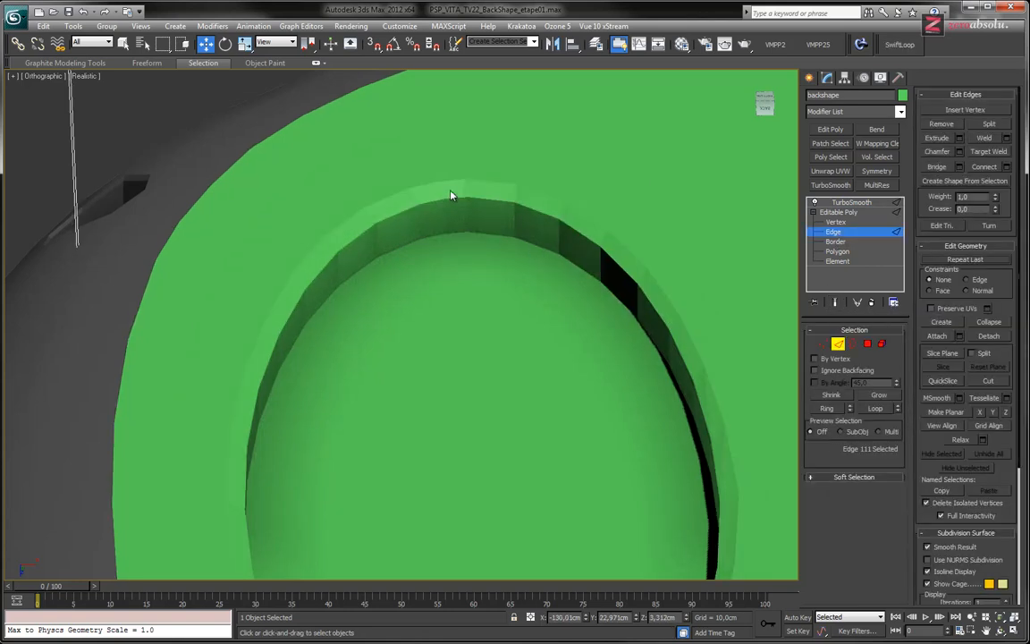
pyautogui.press('F4')
pyautogui.click(396, 195)
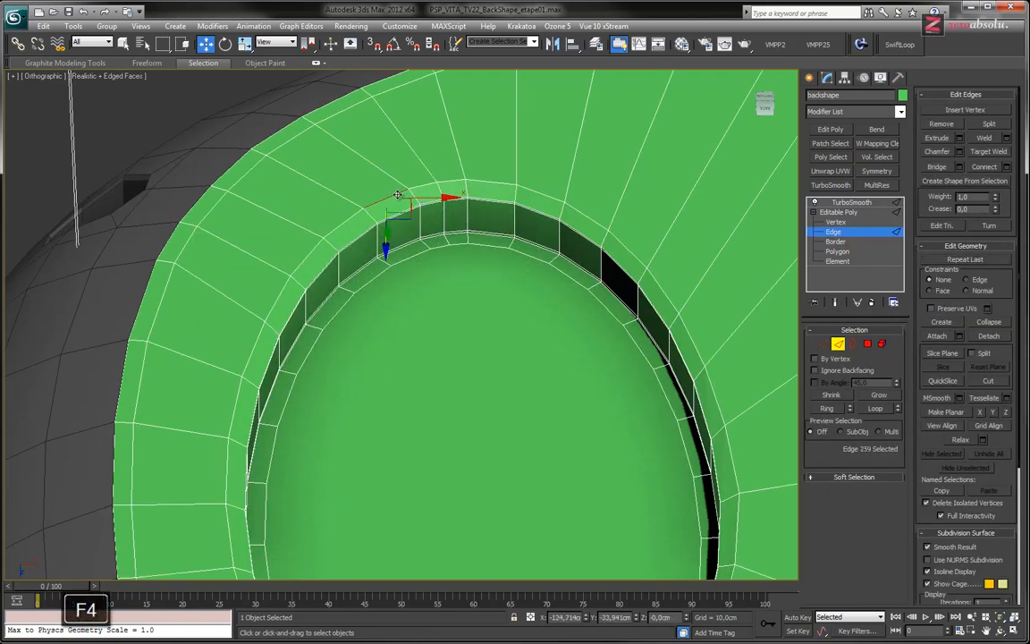
pyautogui.click(876, 407)
pyautogui.moveTo(474, 303); pyautogui.dragTo(436, 194, button='middle')
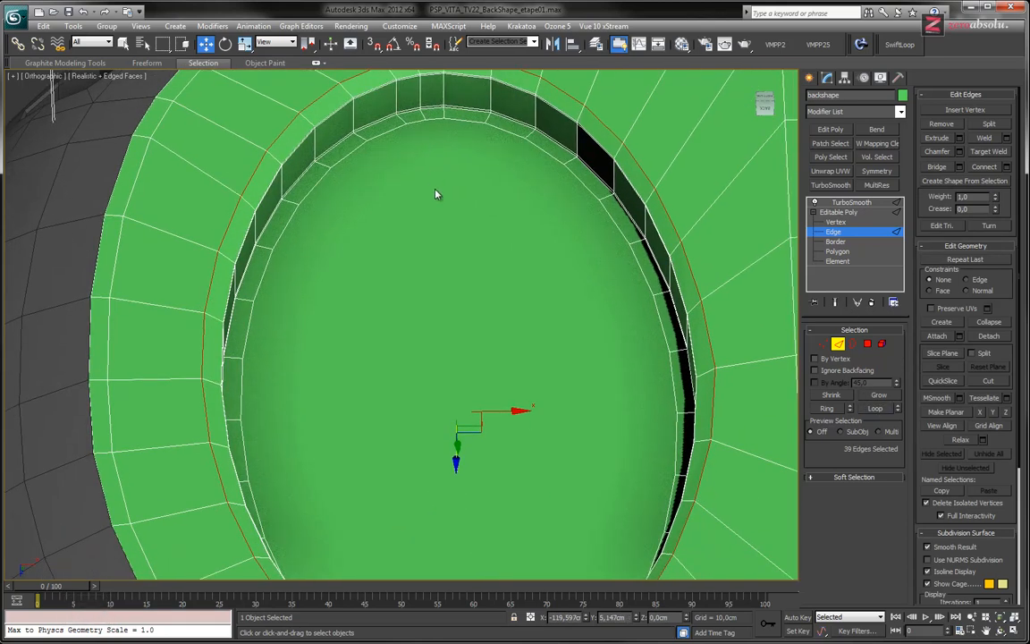
# - With the smoothed end result shown, apply a Chamfer preview to the selected loop with an amount of 0,033 cm and 2 segments
pyautogui.click(837, 304)
pyautogui.moveTo(711, 195); pyautogui.dragTo(680, 302, button='middle')
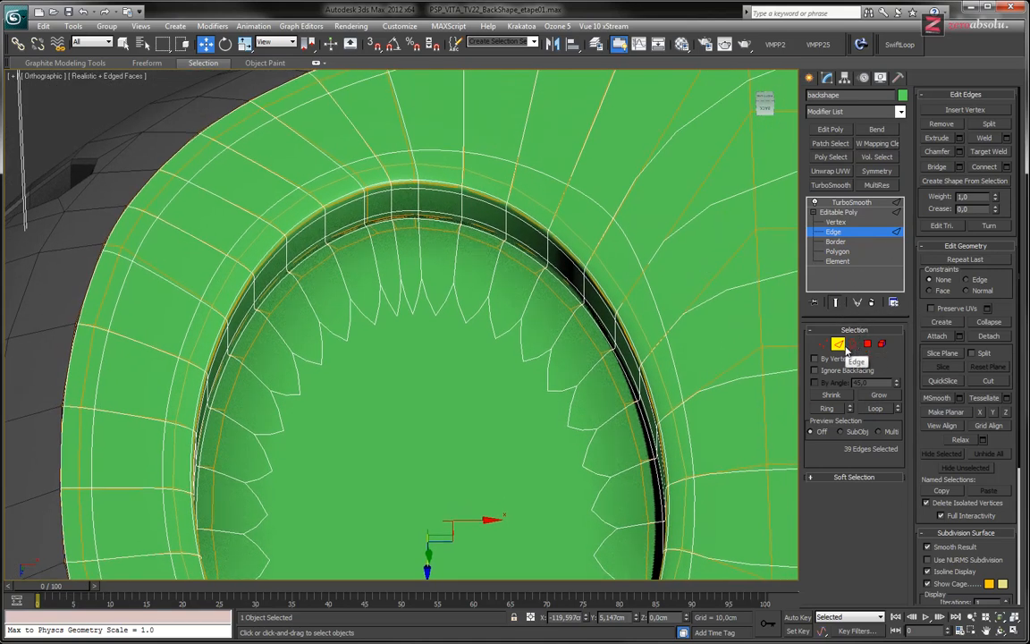
pyautogui.click(959, 152)
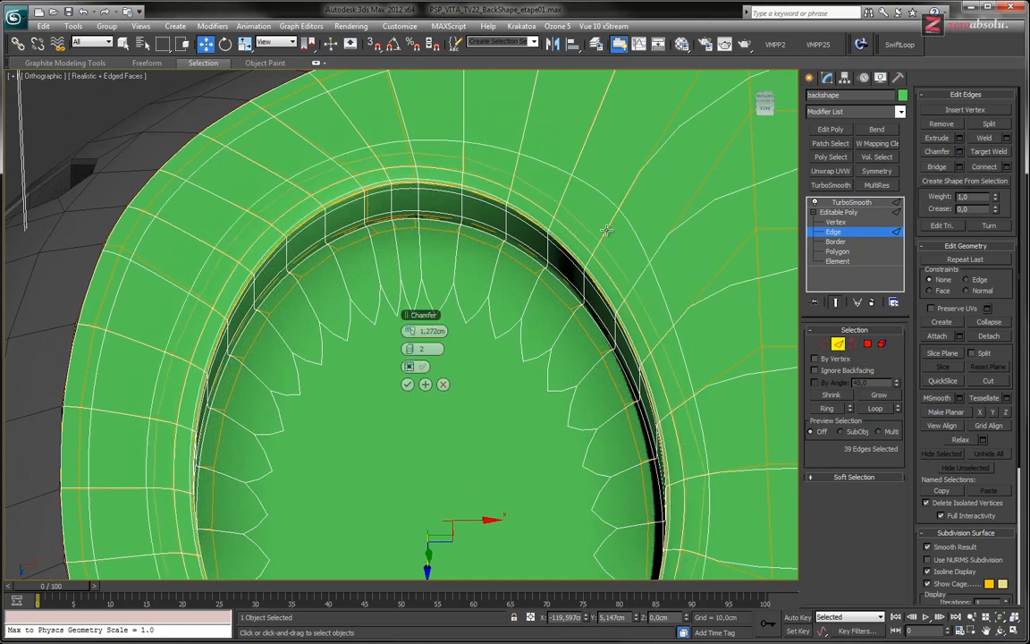
pyautogui.click(406, 351)
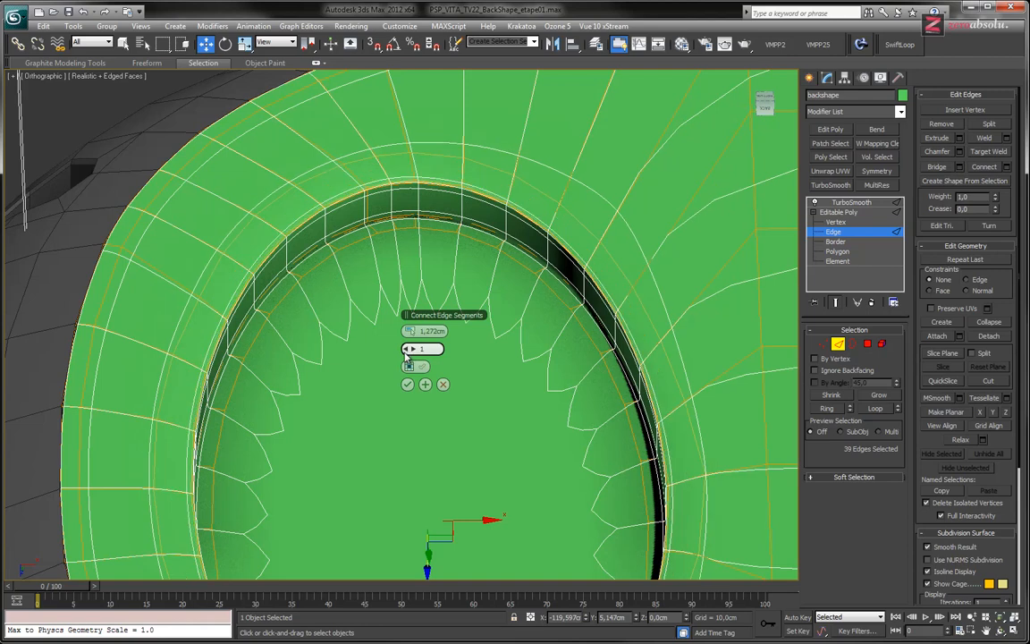
pyautogui.moveTo(413, 334); pyautogui.dragTo(391, 335)
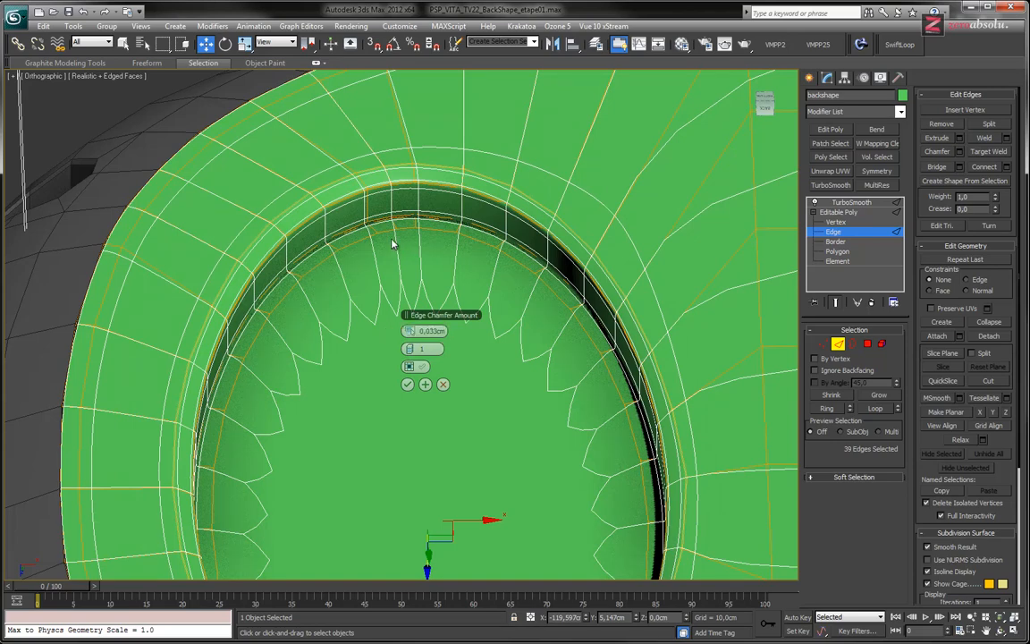
pyautogui.scroll(2, 412, 222)
pyautogui.scroll(2, 411, 222)
pyautogui.scroll(1, 371, 230)
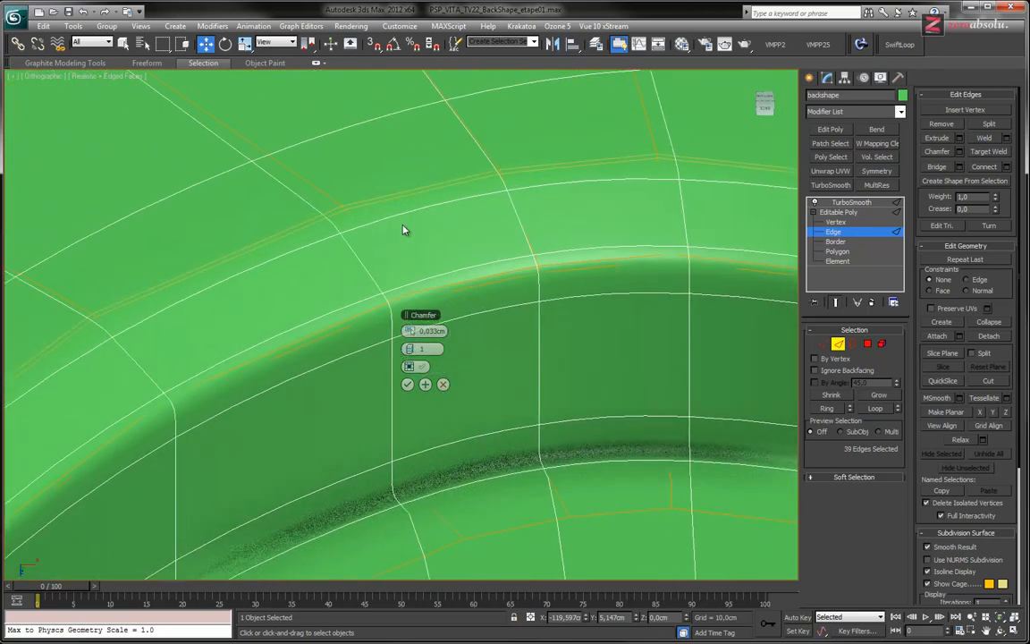
pyautogui.moveTo(391, 227); pyautogui.dragTo(396, 206, button='middle')
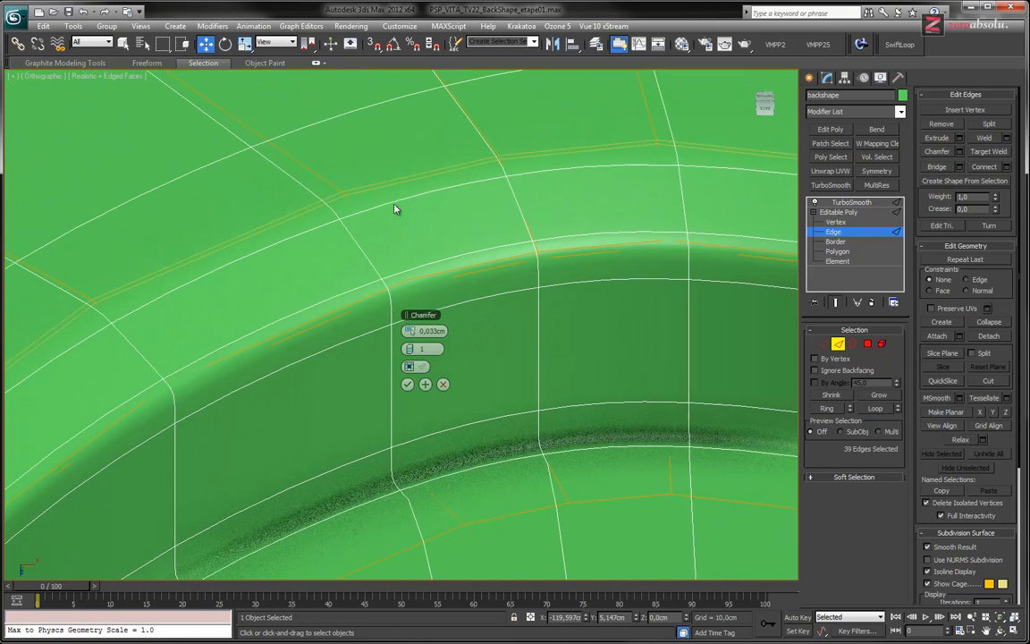
pyautogui.click(415, 350)
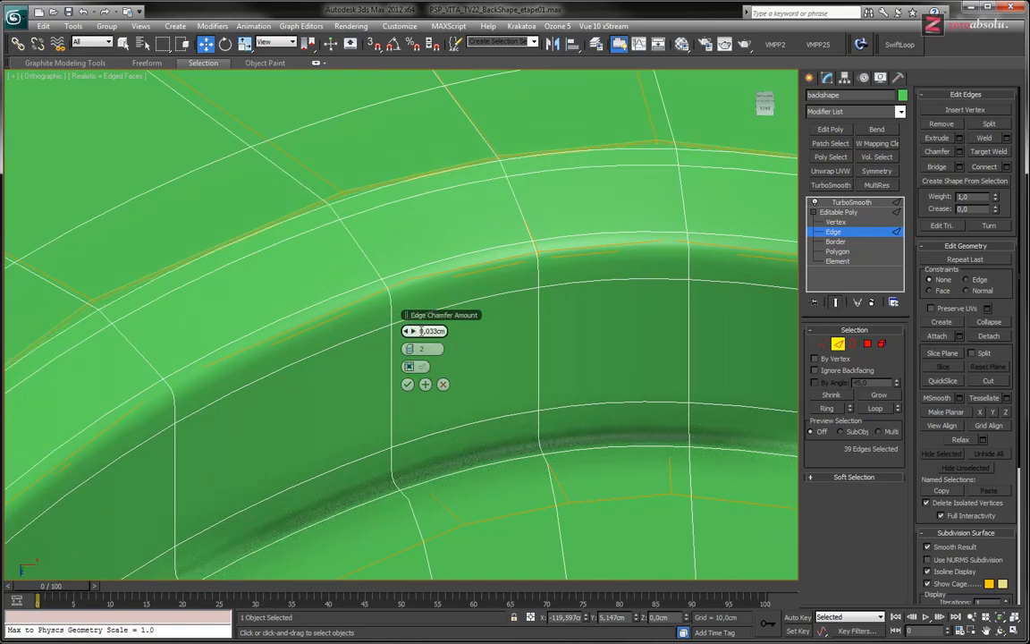
# - Check the chamfer on the unsmoothed cage and reduce its amount to 0,02 cm
pyautogui.click(835, 302)
pyautogui.keyDown('alt'); pyautogui.moveTo(601, 287); pyautogui.dragTo(373, 269, button='middle'); pyautogui.keyUp('alt')
pyautogui.scroll(1, 454, 257)
pyautogui.scroll(5, 329, 352)
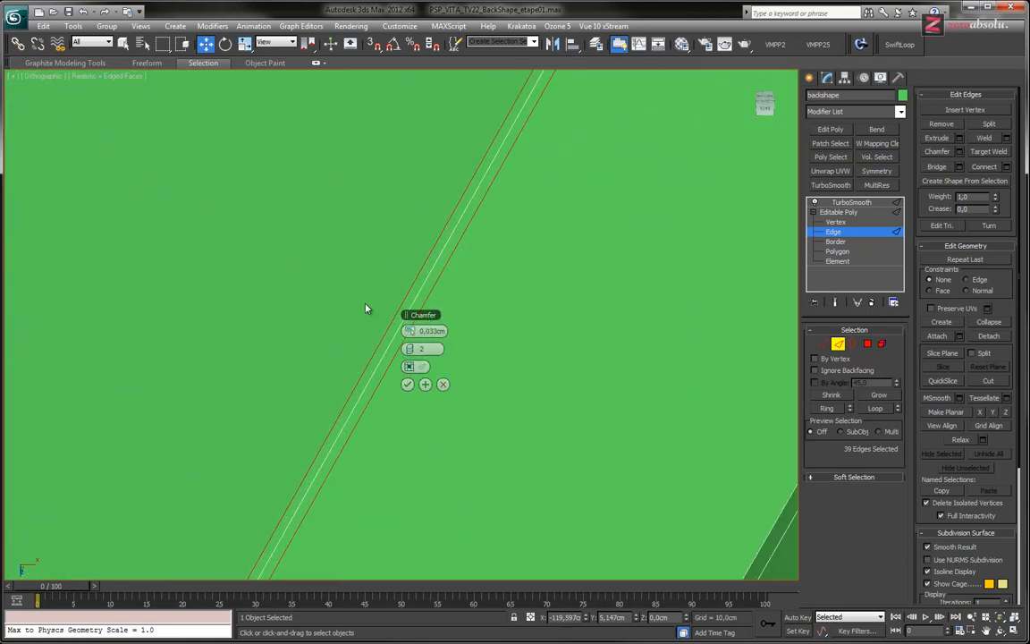
pyautogui.scroll(-3, 501, 167)
pyautogui.scroll(2, 288, 376)
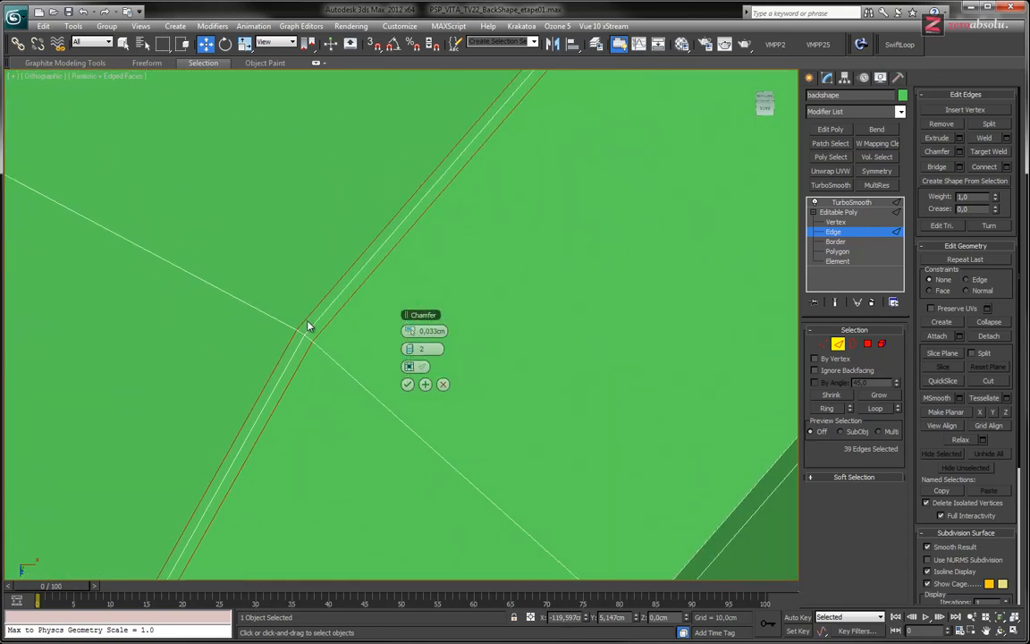
pyautogui.moveTo(410, 331)
pyautogui.mouseDown()
pyautogui.moveTo(517, 337)
pyautogui.moveTo(405, 343)
pyautogui.mouseUp()
pyautogui.scroll(5, 466, 239)
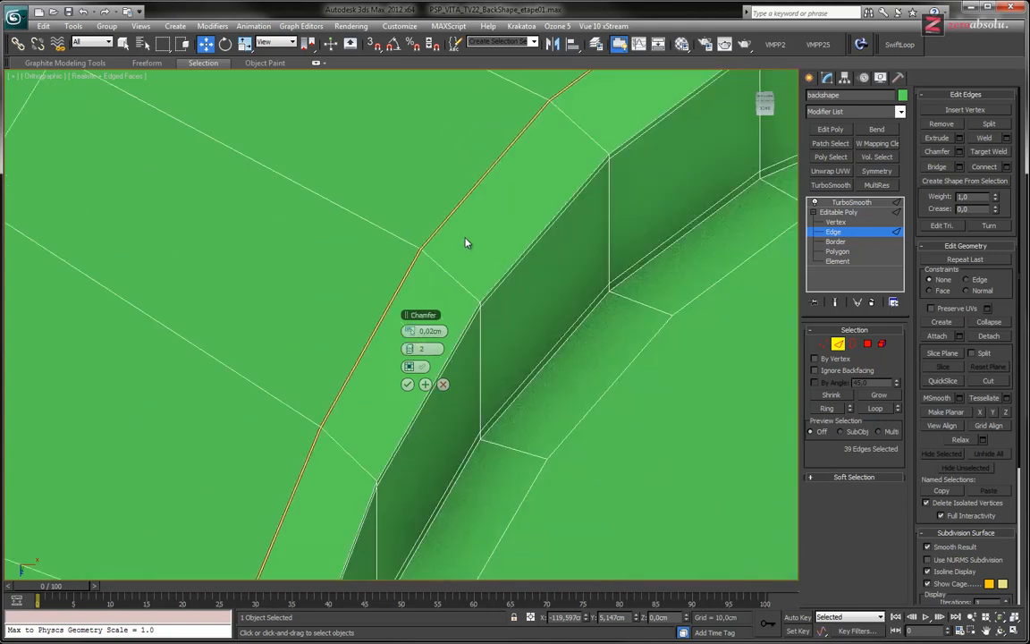
# - Show the smoothed end result and examine the chamfered border and surrounding edge flow all around the ellipse
pyautogui.scroll(-8, 465, 242)
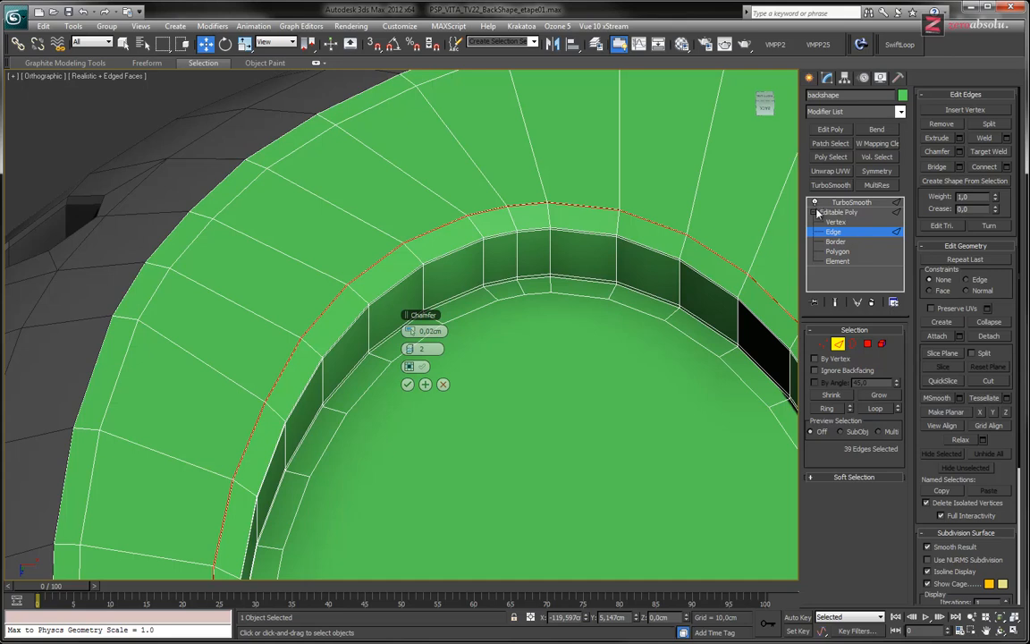
pyautogui.click(836, 303)
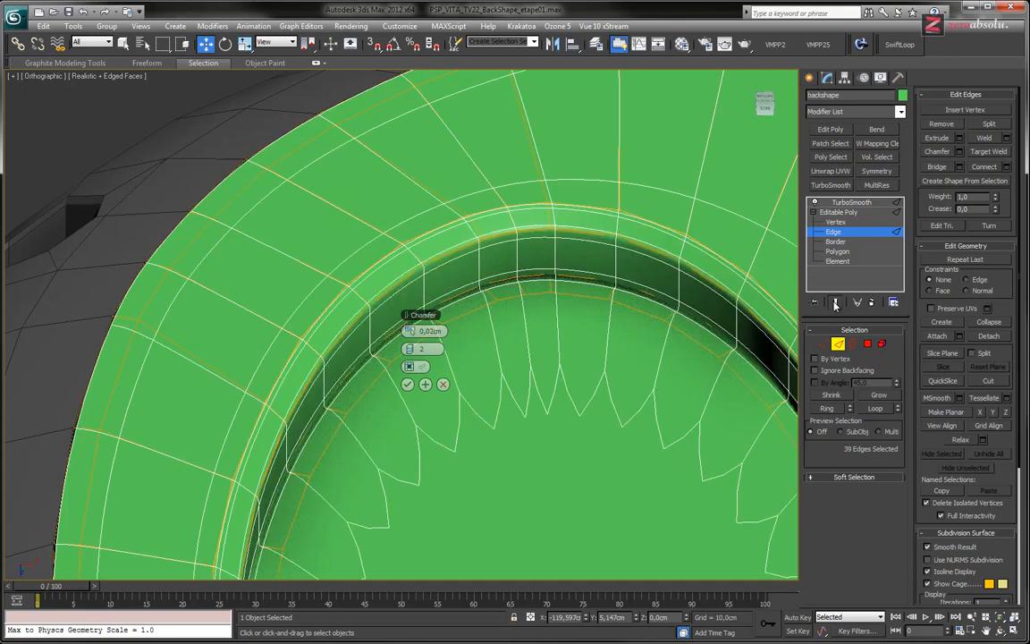
pyautogui.scroll(-6, 723, 304)
pyautogui.moveTo(568, 329)
pyautogui.keyDown('alt'); pyautogui.mouseDown(button='middle')
pyautogui.moveTo(566, 298)
pyautogui.moveTo(568, 327)
pyautogui.moveTo(552, 326)
pyautogui.mouseUp(button='middle'); pyautogui.keyUp('alt')
pyautogui.scroll(6, 626, 349)
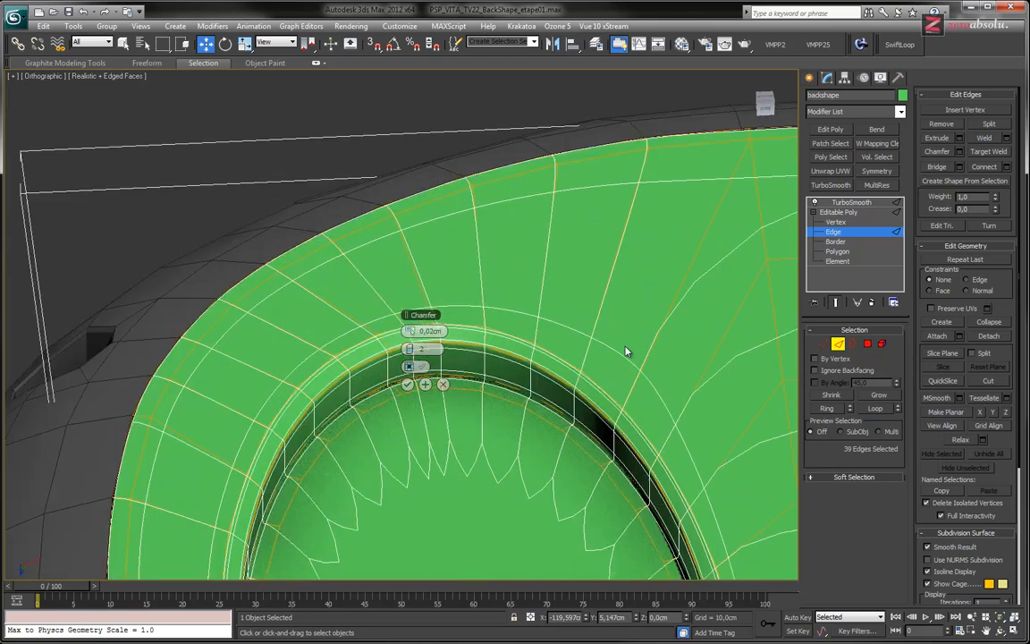
pyautogui.moveTo(625, 352); pyautogui.dragTo(553, 187, button='middle')
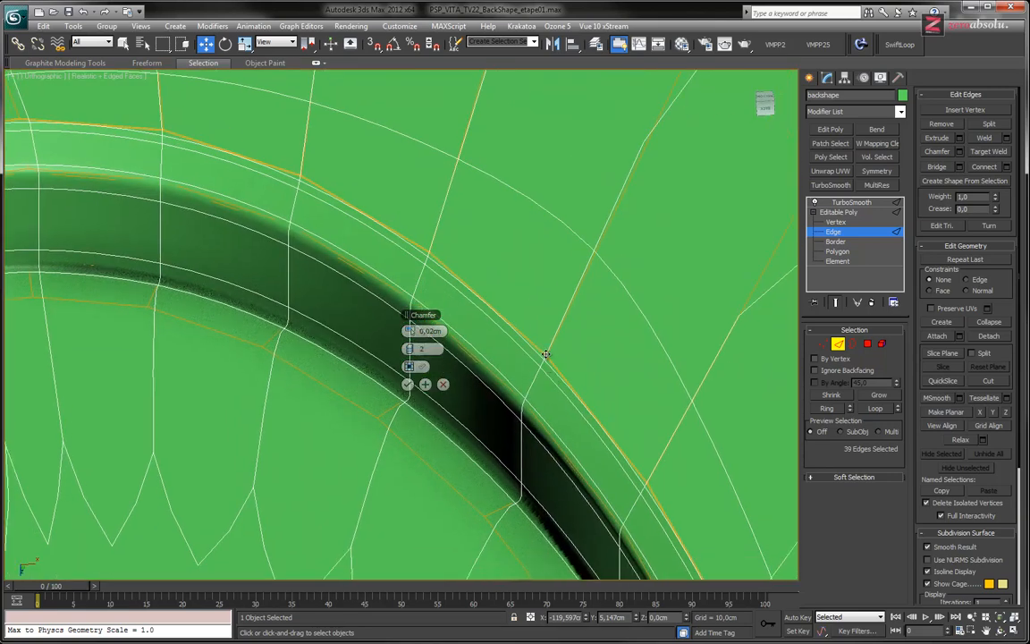
pyautogui.moveTo(587, 423); pyautogui.dragTo(519, 207, button='middle')
pyautogui.scroll(-5, 568, 244)
pyautogui.moveTo(521, 389); pyautogui.dragTo(589, 147, button='middle')
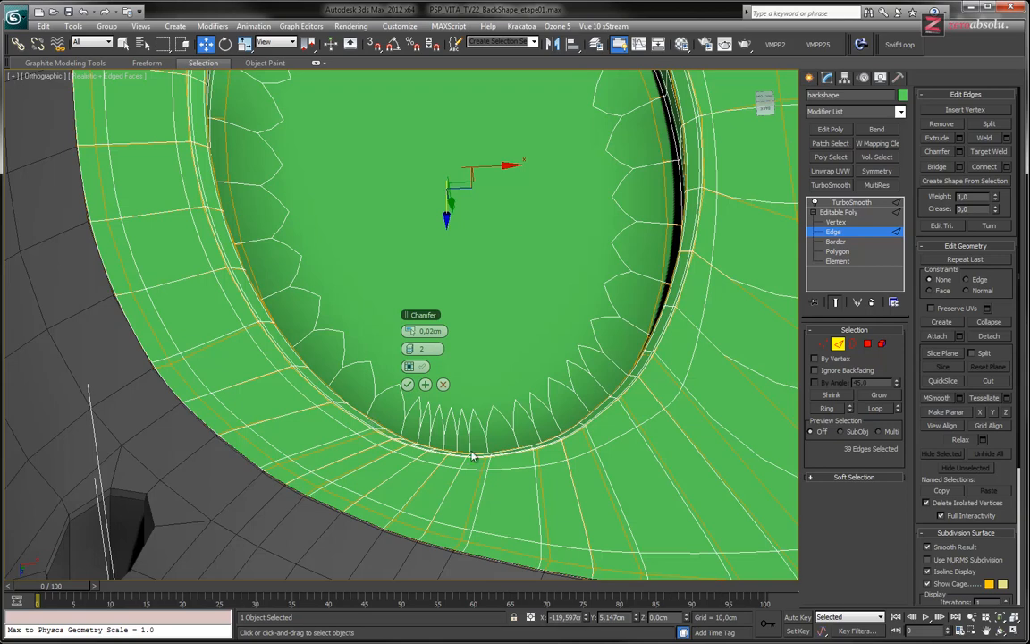
pyautogui.moveTo(636, 274); pyautogui.dragTo(407, 333, button='middle')
pyautogui.scroll(-4, 407, 334)
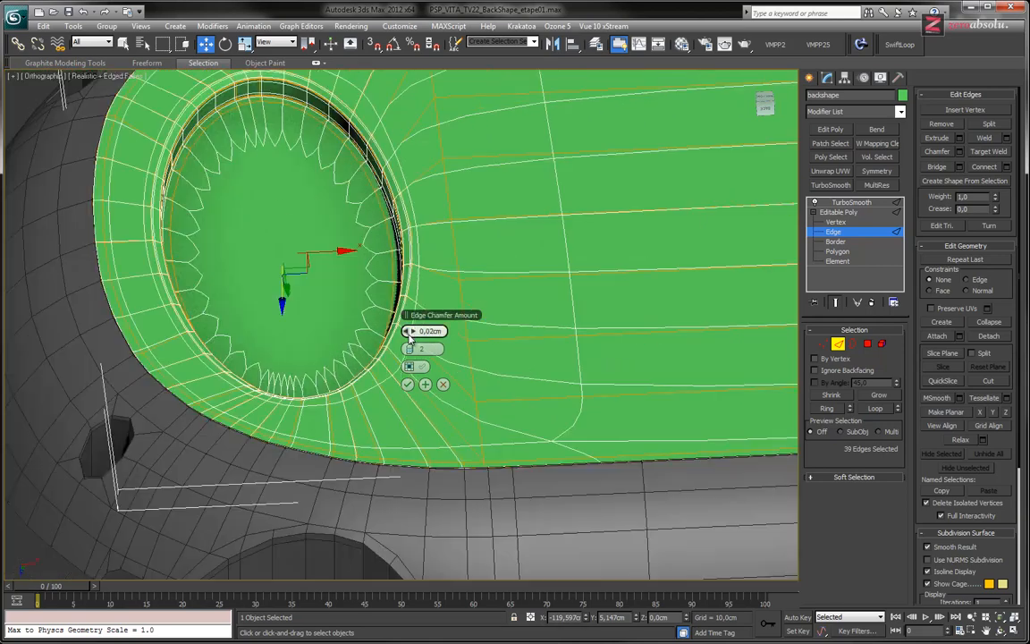
pyautogui.moveTo(391, 90); pyautogui.dragTo(486, 316, button='middle')
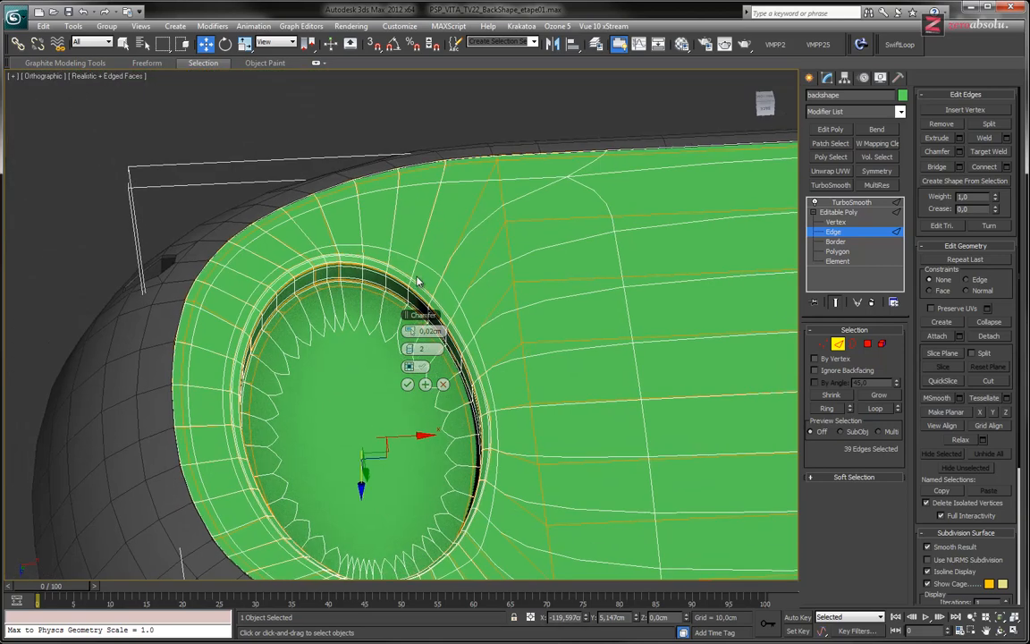
pyautogui.scroll(5, 476, 238)
pyautogui.scroll(4, 358, 281)
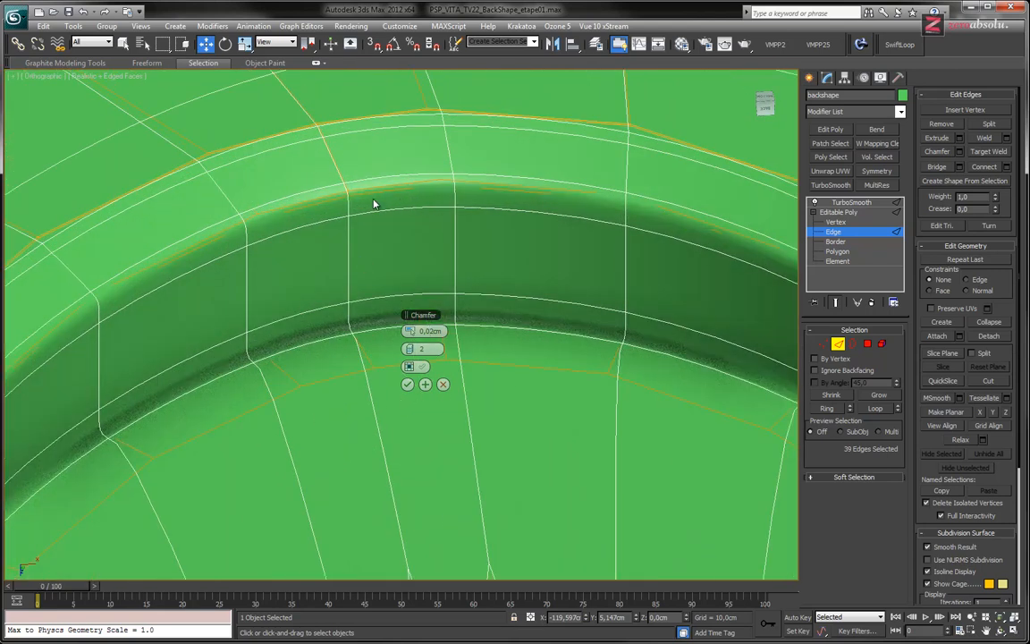
# - Set the chamfer amount to 0,01 cm, check it on the unsmoothed cage, and apply the chamfer
pyautogui.moveTo(255, 123); pyautogui.dragTo(301, 282, button='middle')
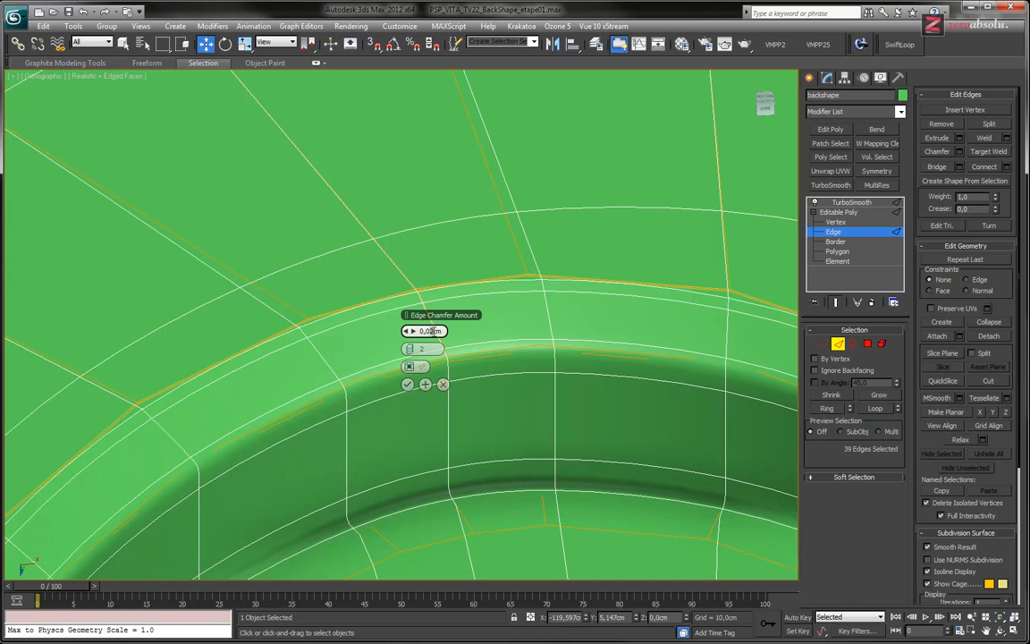
pyautogui.press('Tab')
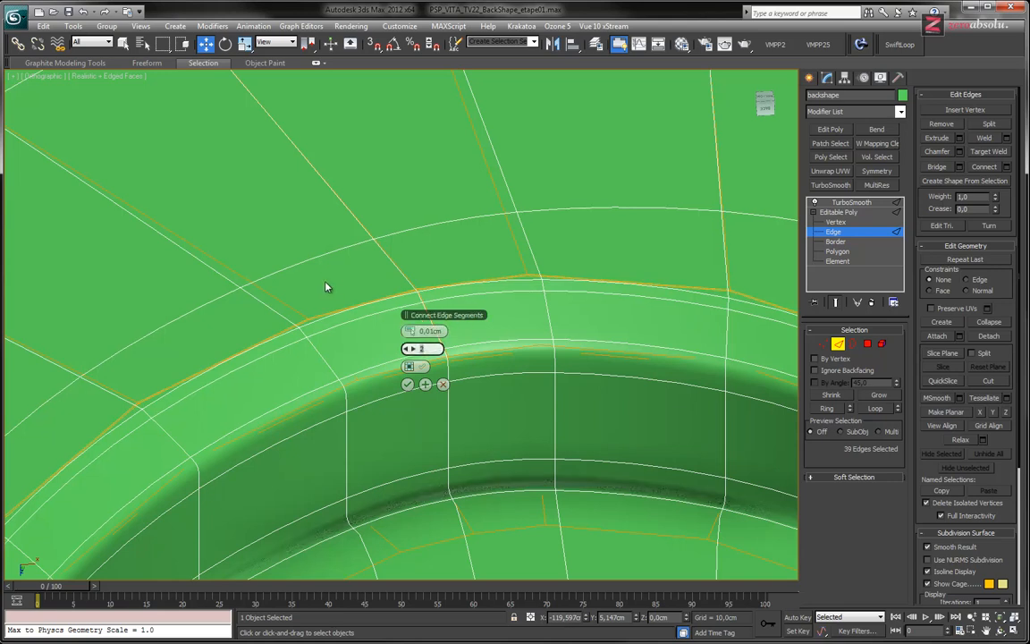
pyautogui.scroll(5, 309, 333)
pyautogui.scroll(2, 313, 338)
pyautogui.scroll(2, 333, 357)
pyautogui.click(839, 302)
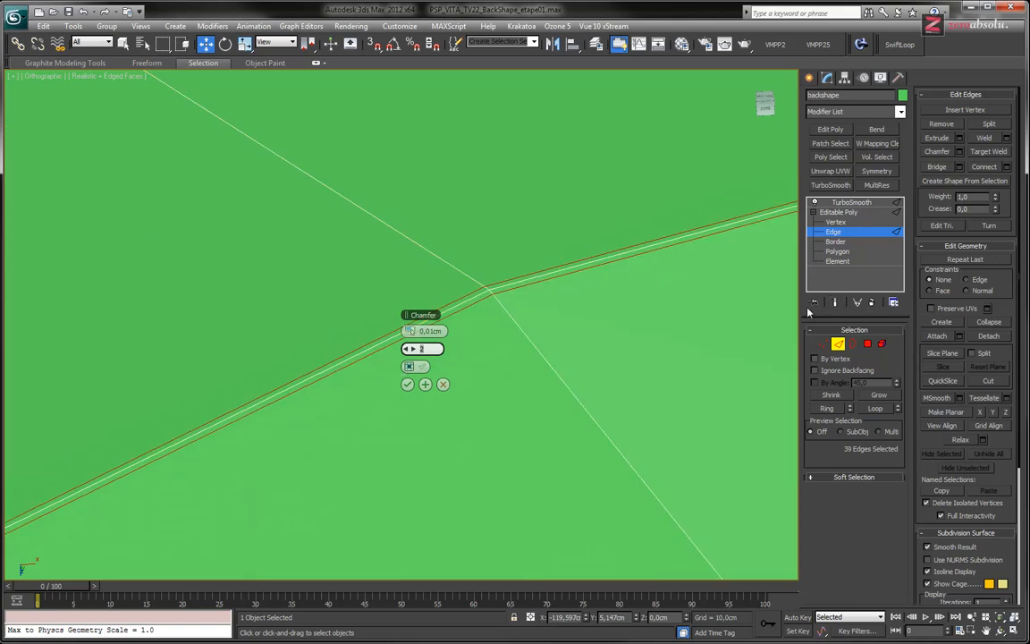
pyautogui.click(407, 384)
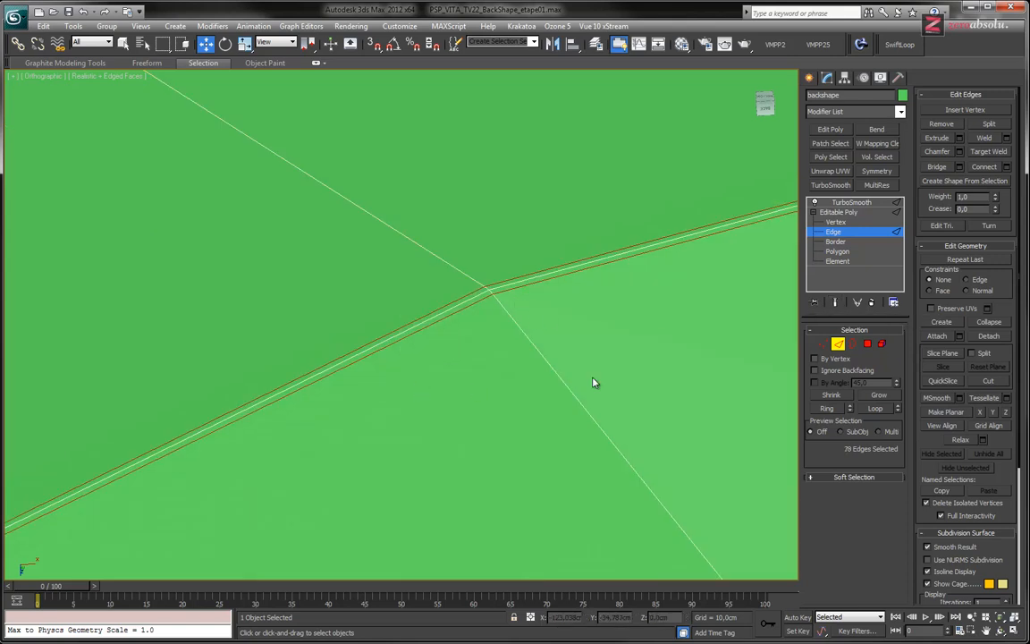
# - Return to the TurboSmooth level, turn off the edge display and examine the smoothed ellipse border from several angles
pyautogui.moveTo(595, 382); pyautogui.dragTo(478, 284, button='middle')
pyautogui.scroll(-6, 479, 284)
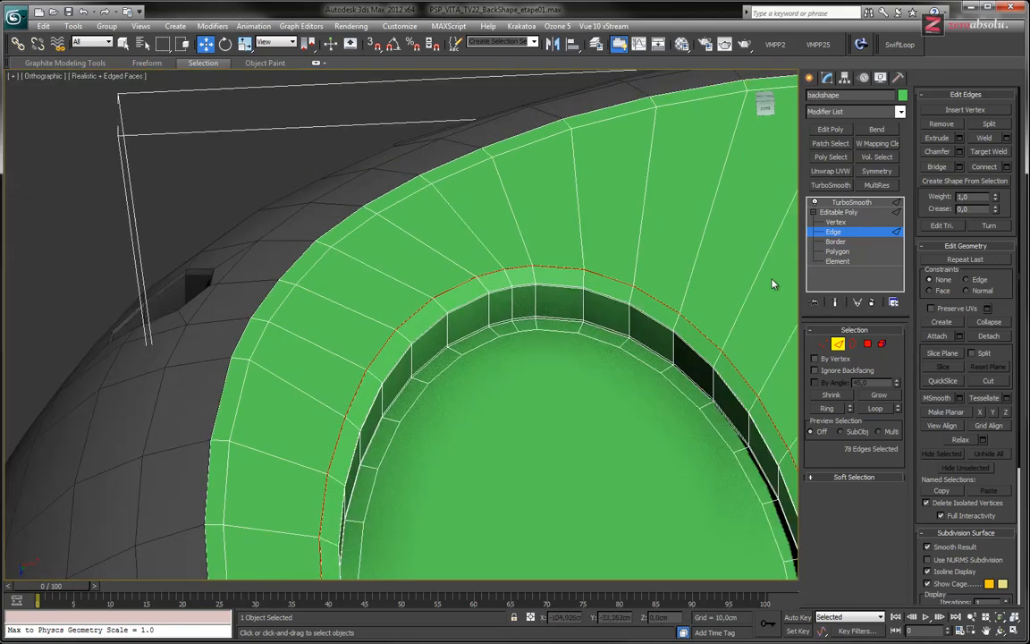
pyautogui.click(823, 203)
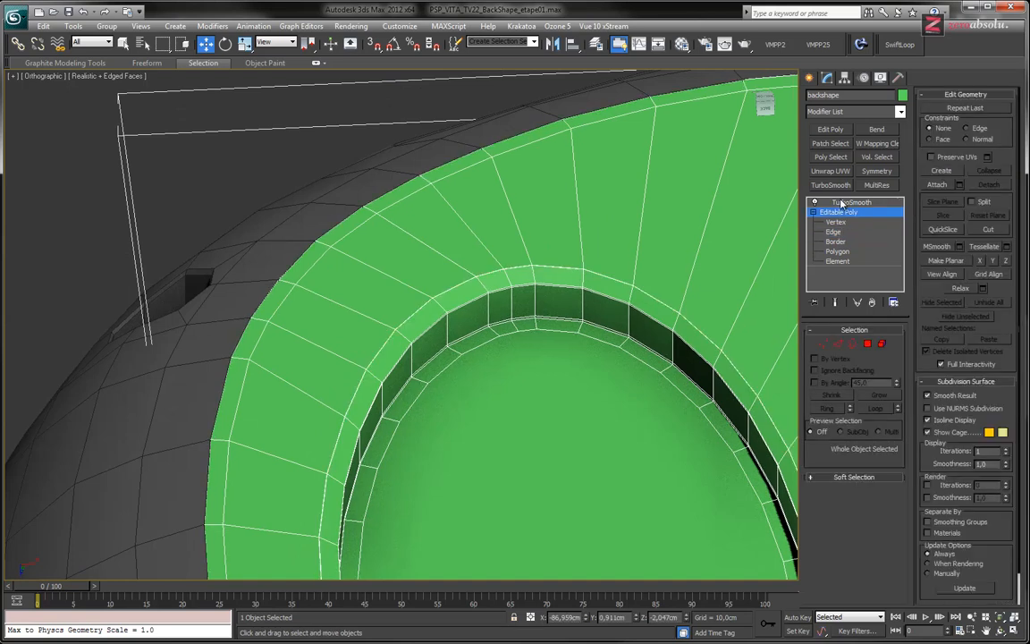
pyautogui.press('F4')
pyautogui.scroll(3, 446, 292)
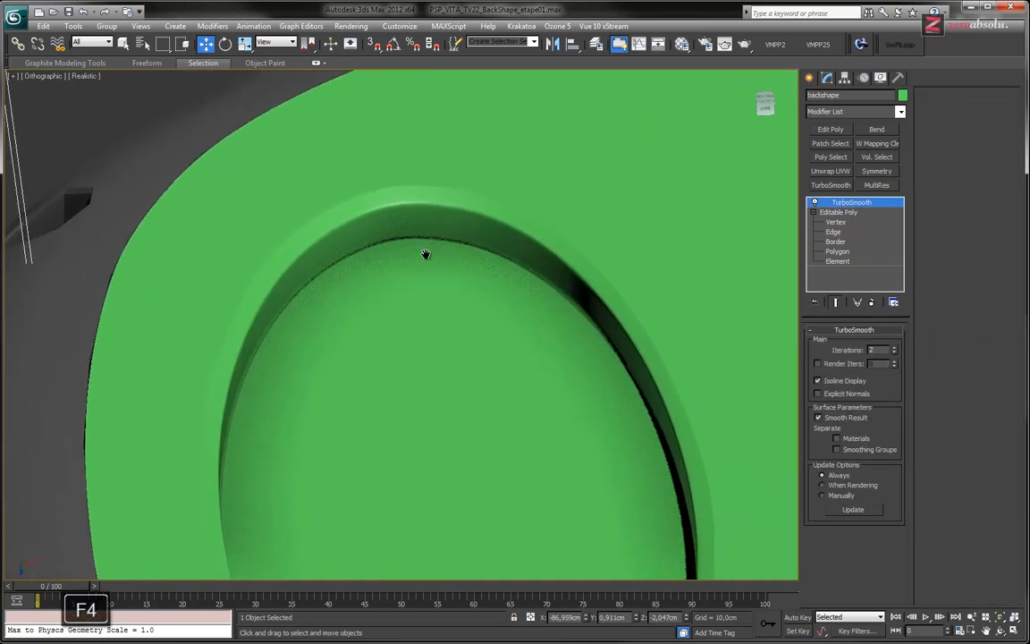
pyautogui.moveTo(520, 310); pyautogui.dragTo(492, 210, button='middle')
pyautogui.scroll(-2, 487, 264)
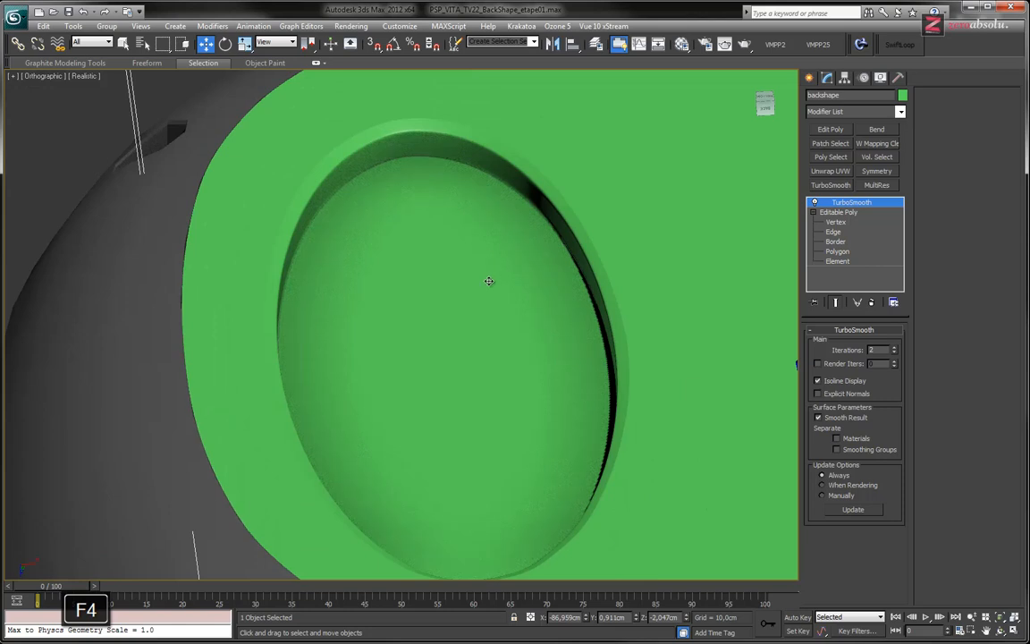
pyautogui.keyDown('alt'); pyautogui.moveTo(517, 304); pyautogui.dragTo(513, 382, button='middle'); pyautogui.keyUp('alt')
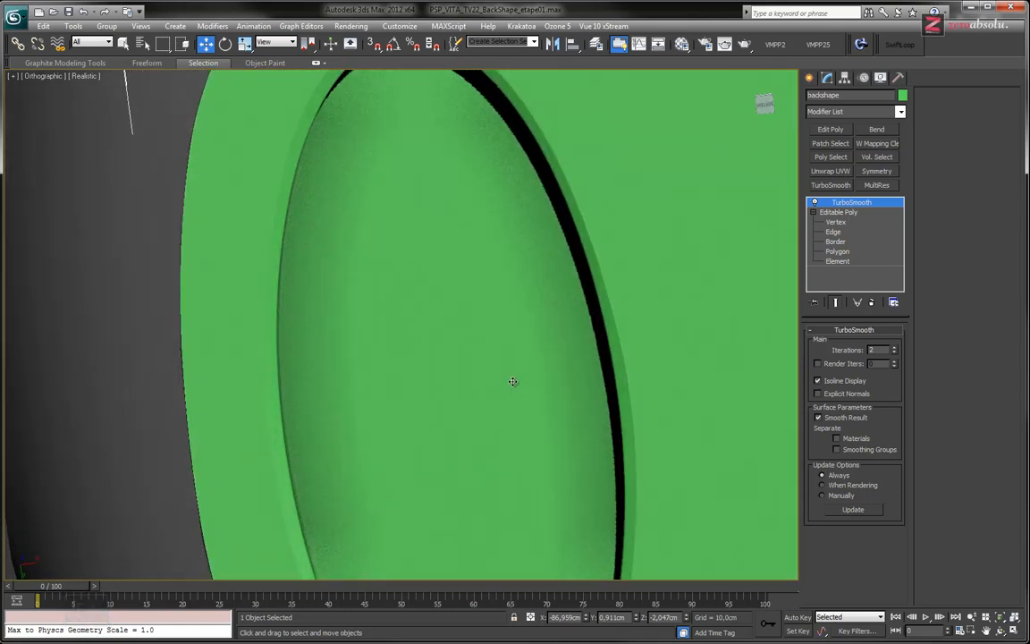
pyautogui.scroll(-2, 494, 342)
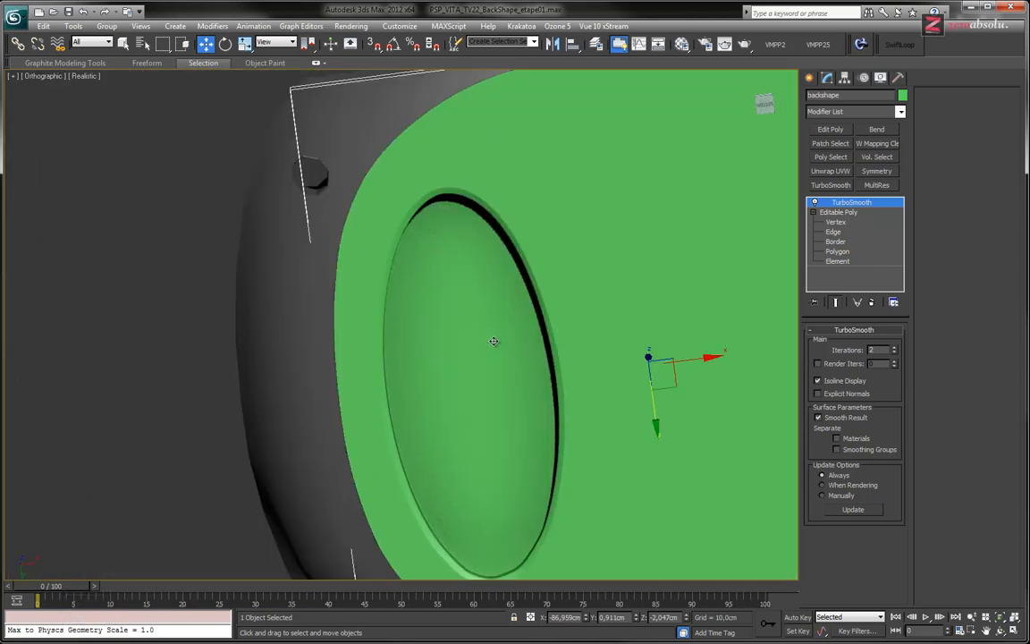
pyautogui.scroll(4, 494, 341)
pyautogui.keyDown('alt'); pyautogui.moveTo(478, 301); pyautogui.dragTo(543, 374, button='middle'); pyautogui.keyUp('alt')
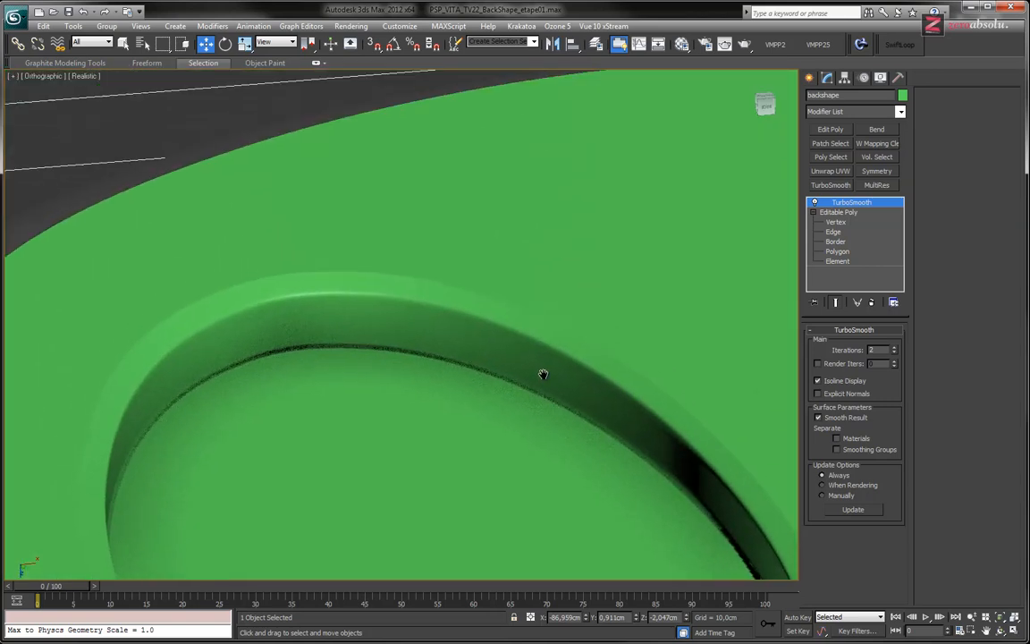
pyautogui.scroll(4, 433, 385)
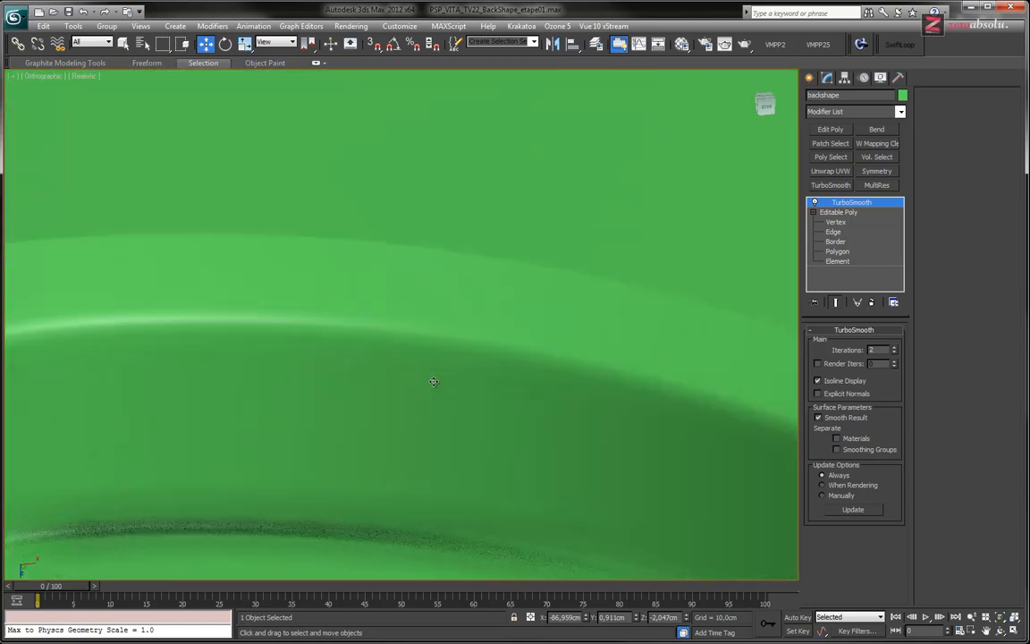
# - Display the mesh edges and select the full ring of short cross edges on the bevelled border around the ellipse
pyautogui.click(833, 232)
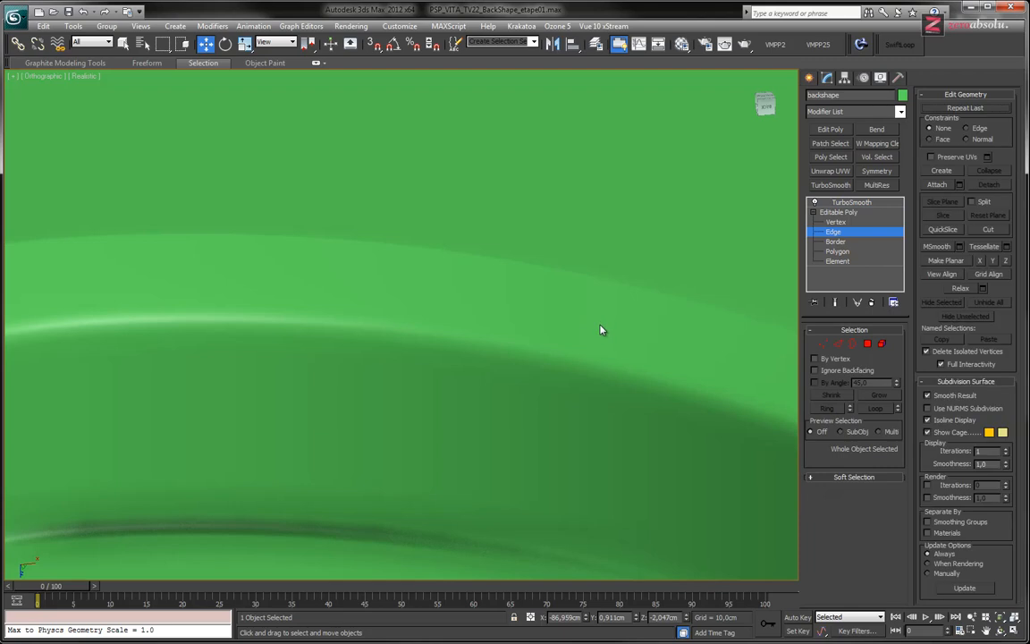
pyautogui.click(466, 336)
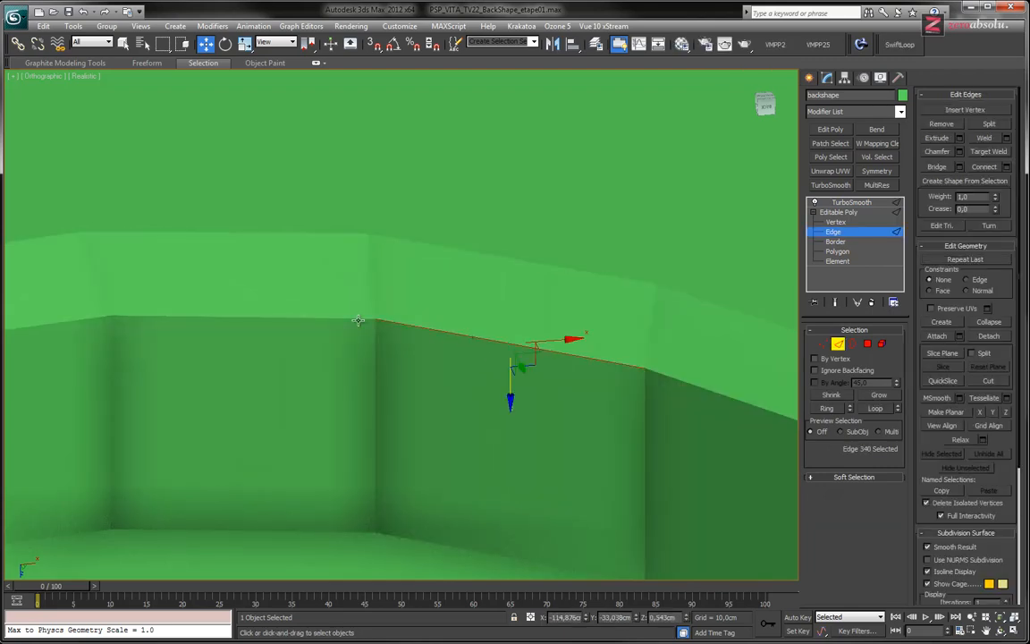
pyautogui.click(876, 409)
pyautogui.press('F4')
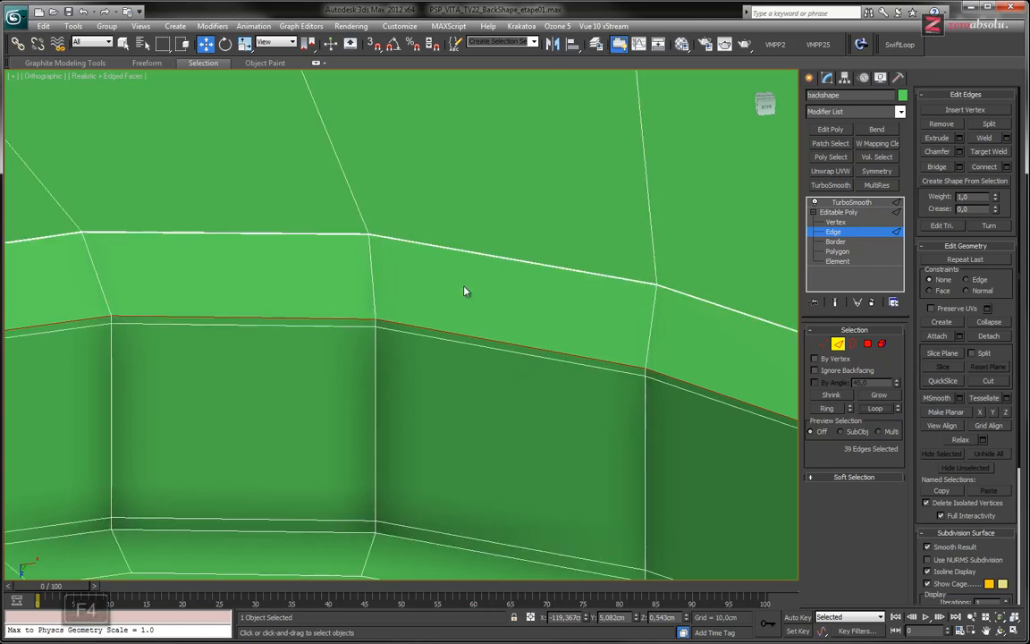
pyautogui.keyDown('alt'); pyautogui.moveTo(212, 307); pyautogui.dragTo(307, 333, button='middle'); pyautogui.keyUp('alt')
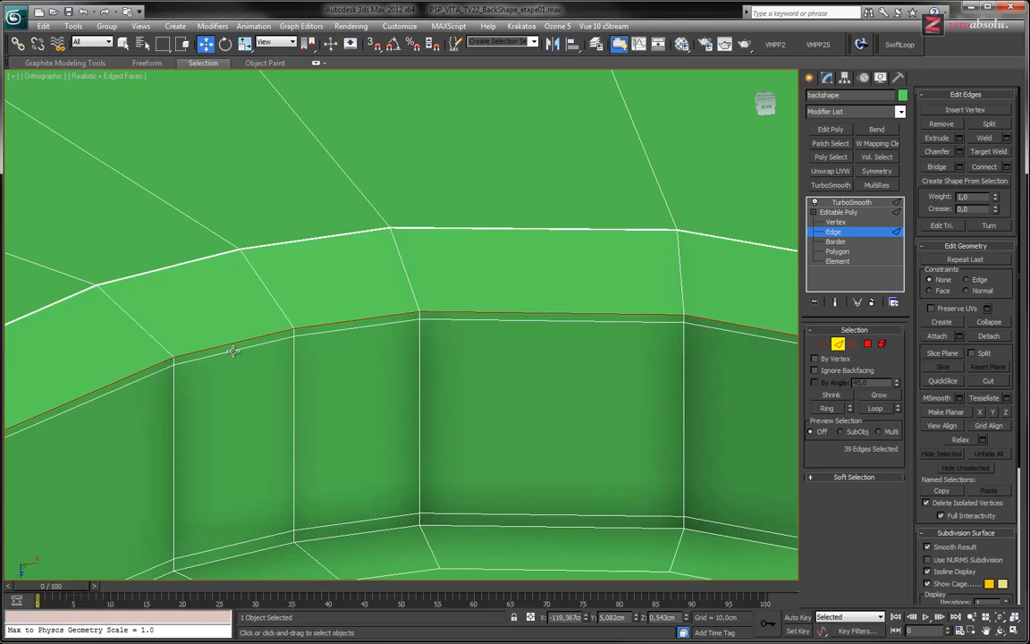
pyautogui.moveTo(303, 324); pyautogui.dragTo(283, 283, button='middle')
pyautogui.click(314, 251)
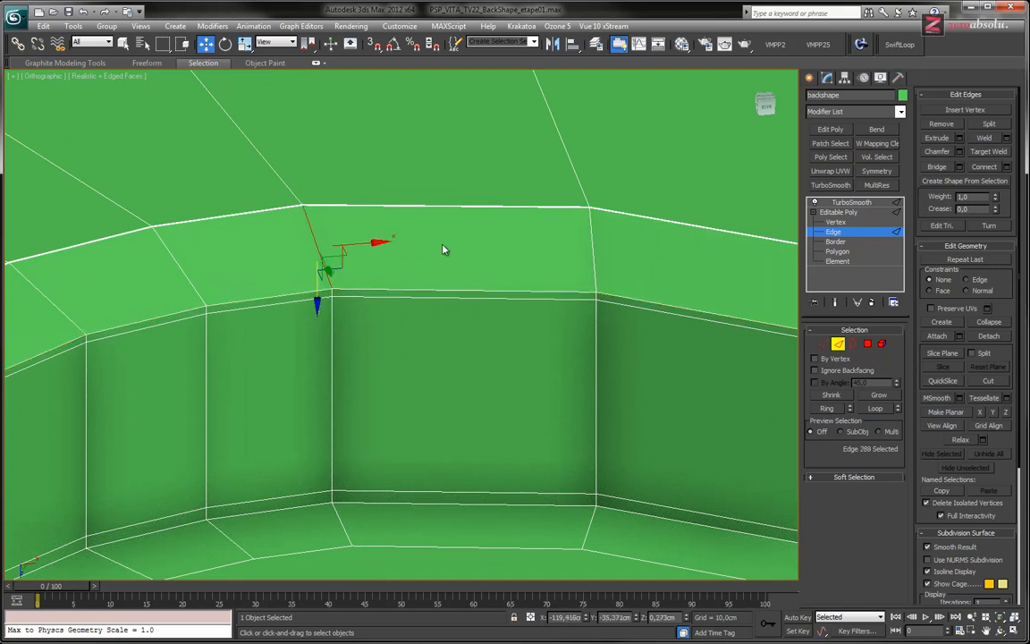
pyautogui.click(836, 406)
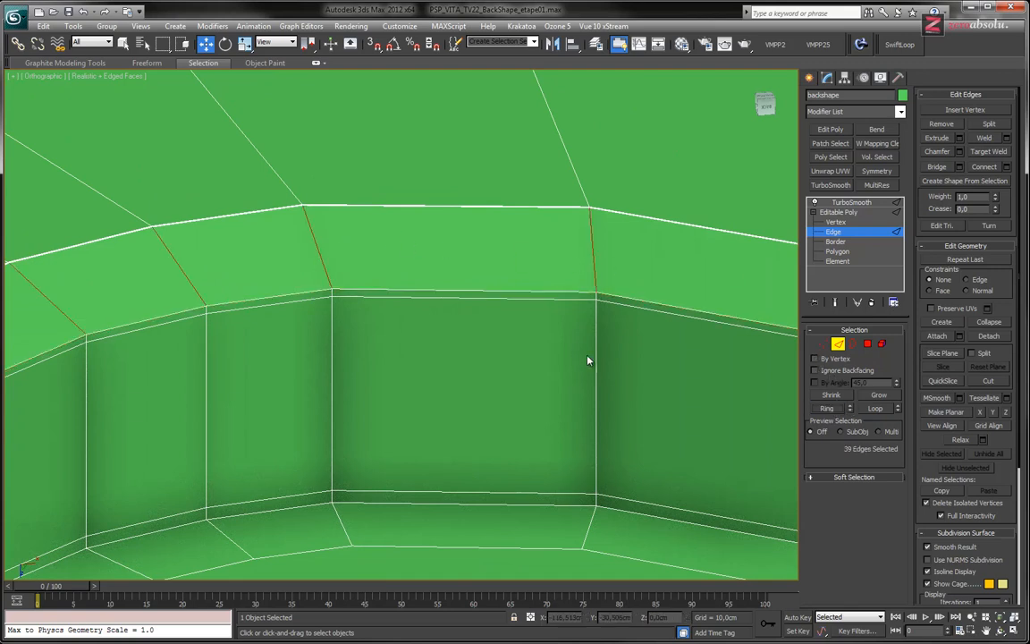
# - Connect the selected ring with 1 segment and slide the new edge loop tight against the bevel's inner edge
pyautogui.moveTo(570, 338); pyautogui.dragTo(462, 306, button='middle')
pyautogui.scroll(-5, 463, 306)
pyautogui.scroll(2, 462, 306)
pyautogui.scroll(3, 521, 306)
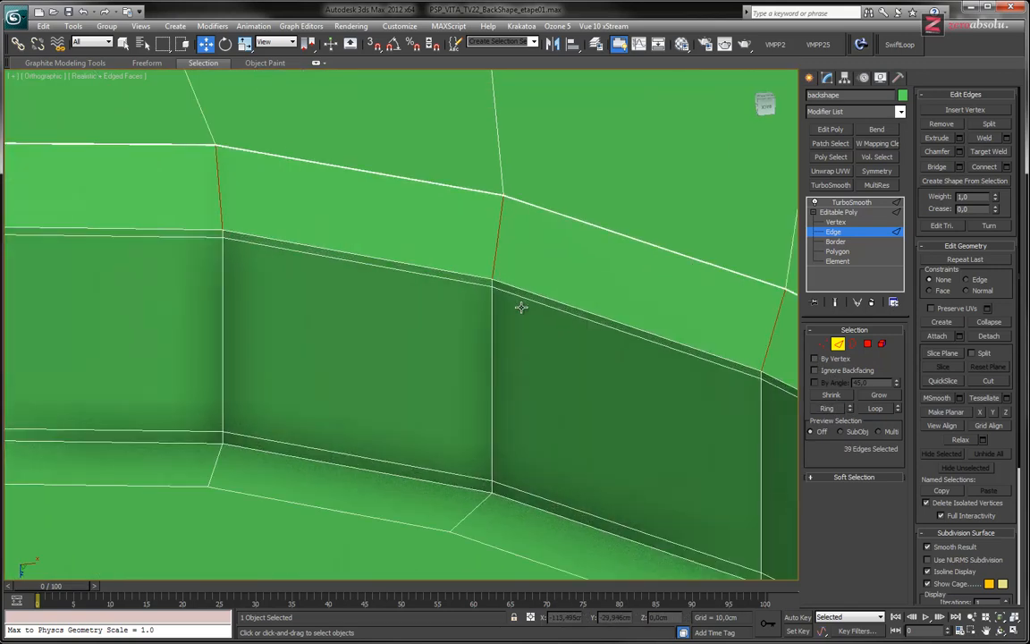
pyautogui.click(1008, 169)
pyautogui.moveTo(408, 331); pyautogui.dragTo(300, 299)
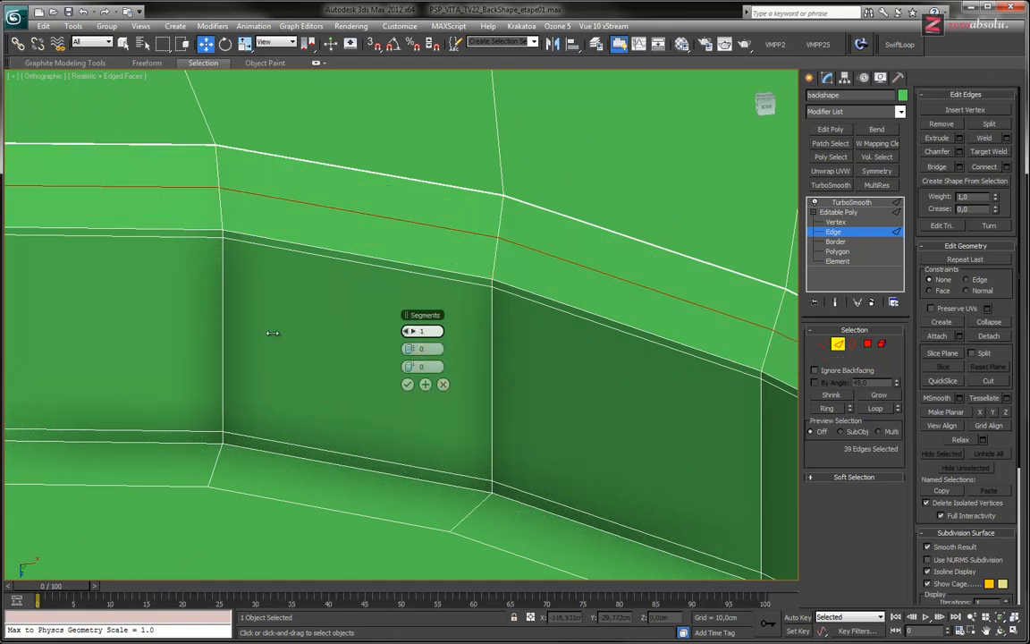
pyautogui.moveTo(410, 367); pyautogui.dragTo(640, 380)
pyautogui.click(409, 384)
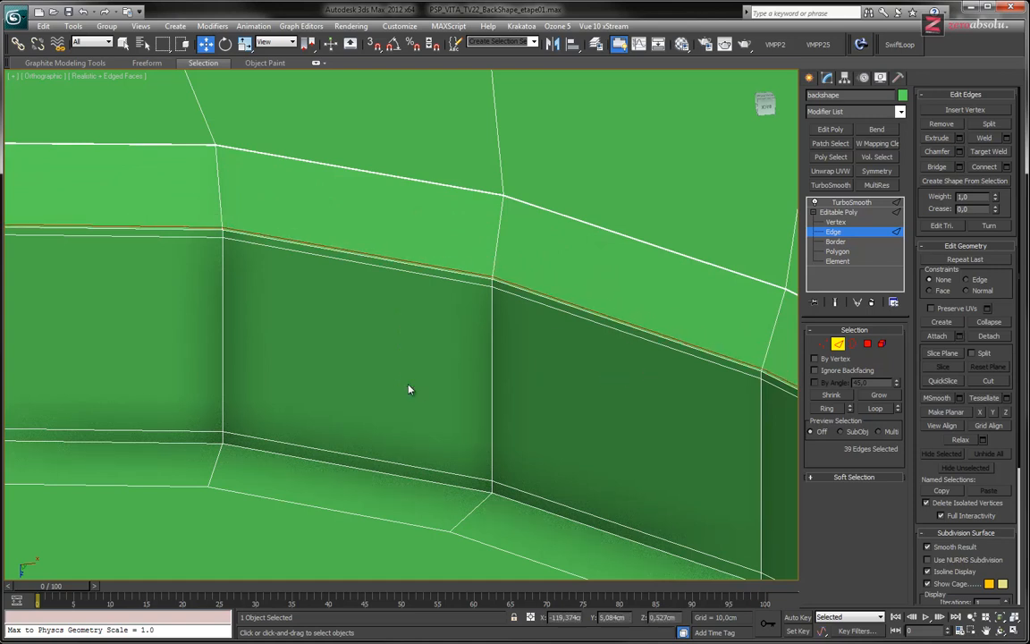
# - Return to the TurboSmooth level, hide the mesh edges and examine the smoothed bevel around the ellipse
pyautogui.scroll(-10, 398, 322)
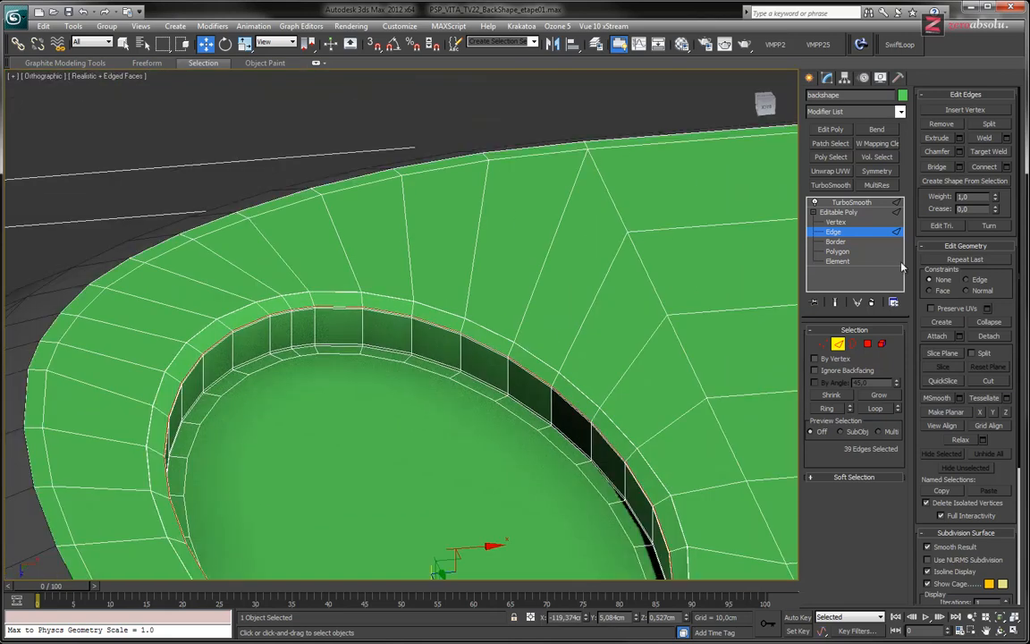
pyautogui.click(851, 203)
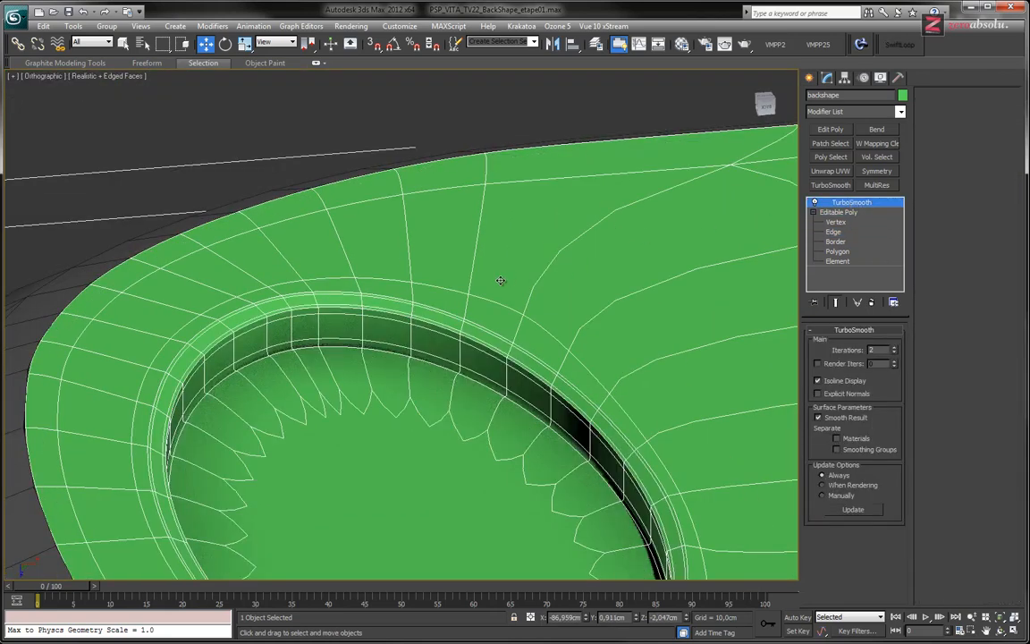
pyautogui.scroll(3, 500, 281)
pyautogui.press('F4')
pyautogui.moveTo(472, 311)
pyautogui.keyDown('alt'); pyautogui.mouseDown(button='middle')
pyautogui.moveTo(464, 350)
pyautogui.moveTo(478, 360)
pyautogui.moveTo(481, 307)
pyautogui.mouseUp(button='middle'); pyautogui.keyUp('alt')
pyautogui.moveTo(292, 302); pyautogui.dragTo(634, 329, button='middle')
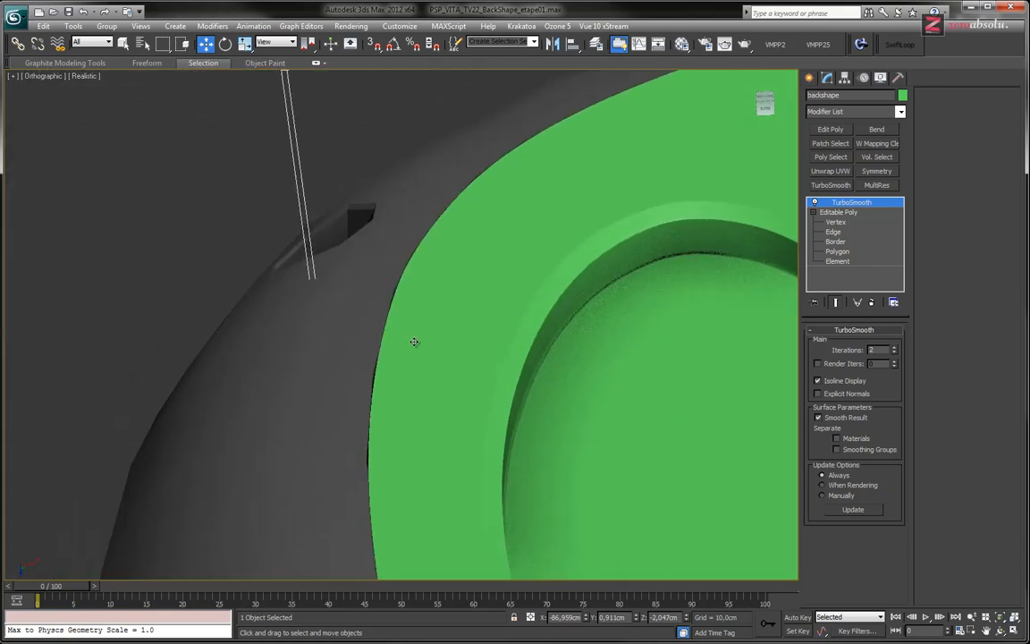
# - Inspect the seam between the dark shell and the green back shape, and enable TurboSmooth on coque_01
pyautogui.scroll(5, 415, 342)
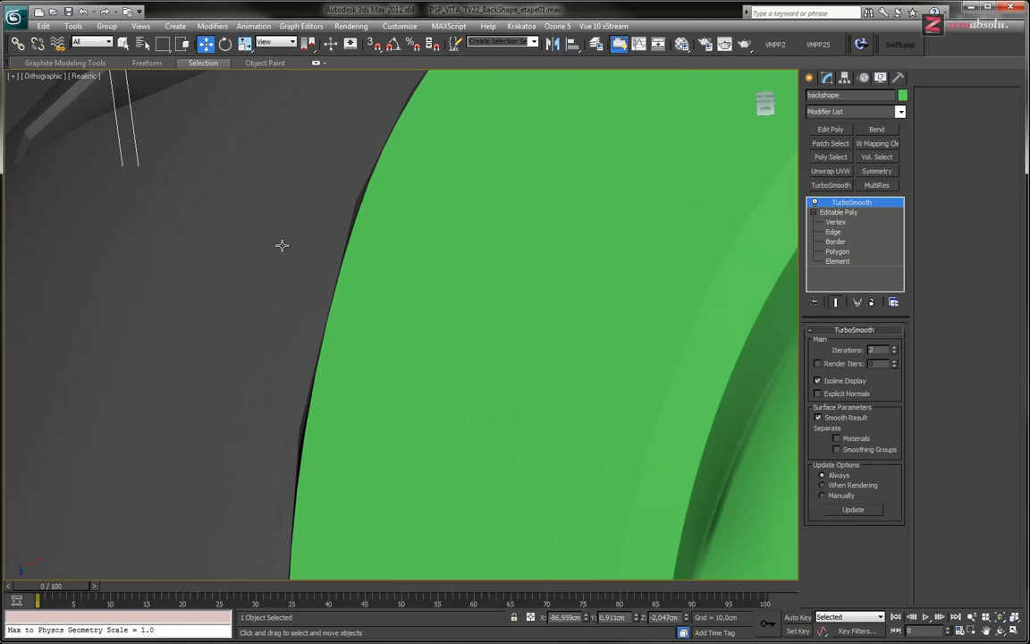
pyautogui.moveTo(293, 218); pyautogui.dragTo(338, 207, button='middle')
pyautogui.scroll(-2, 292, 255)
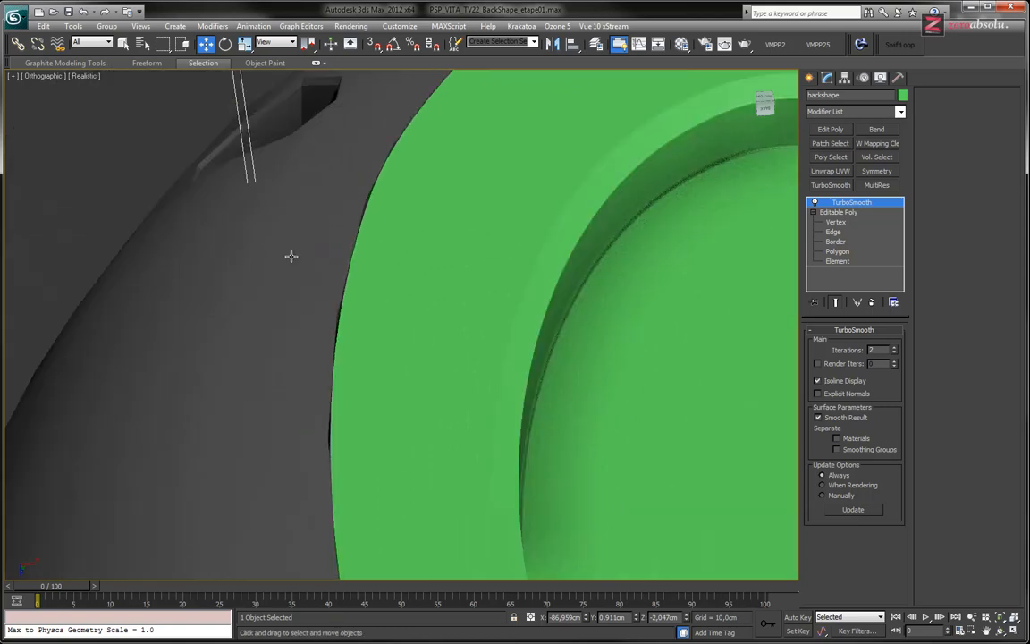
pyautogui.click(291, 247)
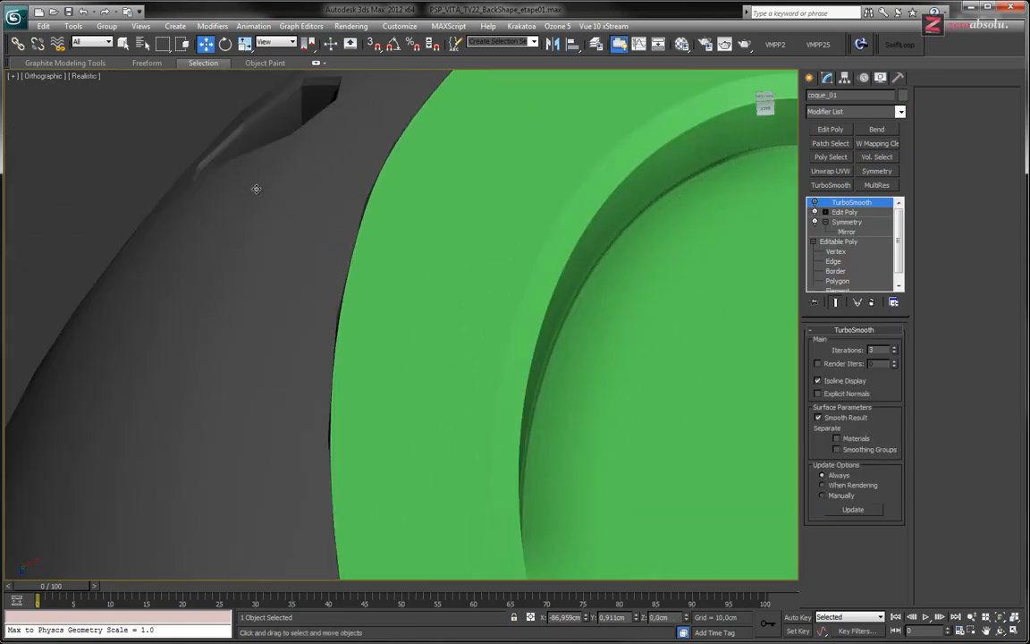
pyautogui.click(815, 204)
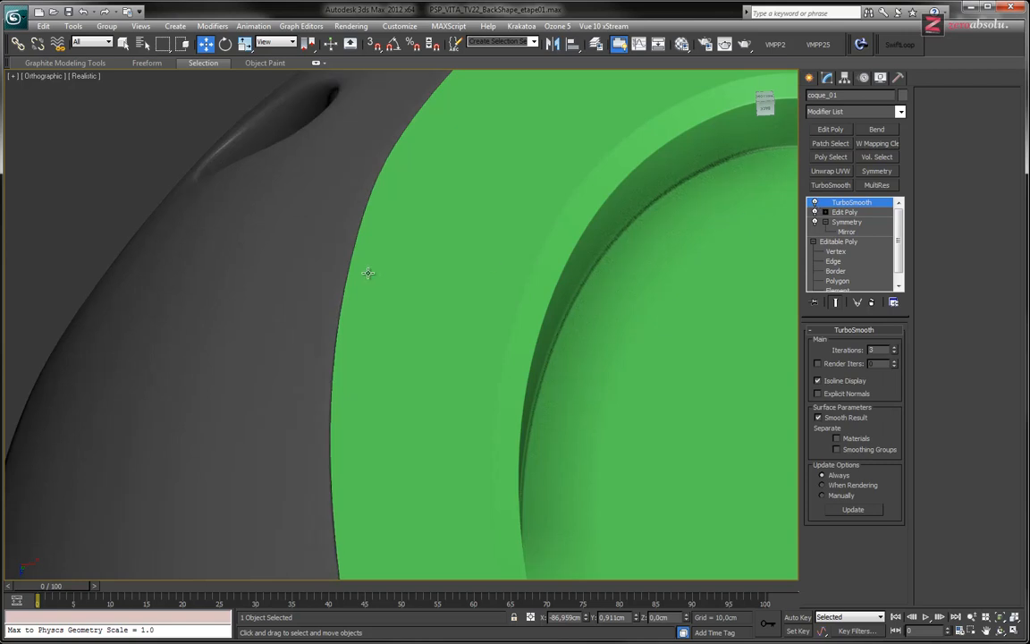
# - Check the whole seam, select the green back shape and set its TurboSmooth iterations to 3
pyautogui.keyDown('alt'); pyautogui.moveTo(265, 334); pyautogui.dragTo(184, 284, button='middle'); pyautogui.keyUp('alt')
pyautogui.moveTo(625, 509); pyautogui.dragTo(326, 454, button='middle')
pyautogui.scroll(-3, 467, 444)
pyautogui.keyDown('alt'); pyautogui.moveTo(474, 409); pyautogui.dragTo(472, 435, button='middle'); pyautogui.keyUp('alt')
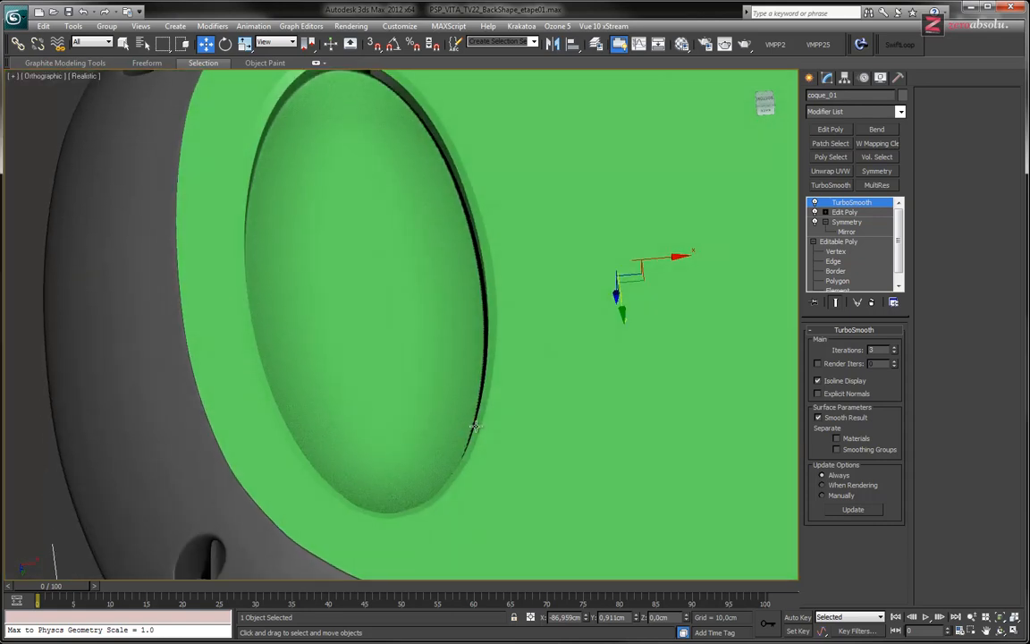
pyautogui.click(433, 521)
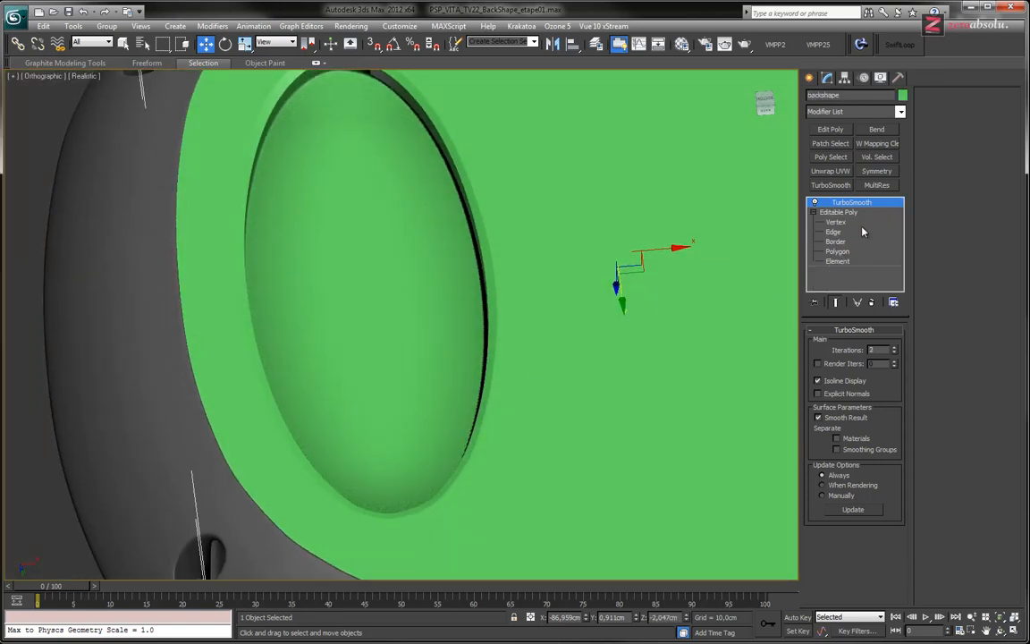
# - Display the cage edges and, in the Bottom view, move a pair of lower-corner outline vertices along the seam to about X -120,5 cm, Y 48,4 cm
pyautogui.moveTo(394, 383); pyautogui.dragTo(391, 269, button='middle')
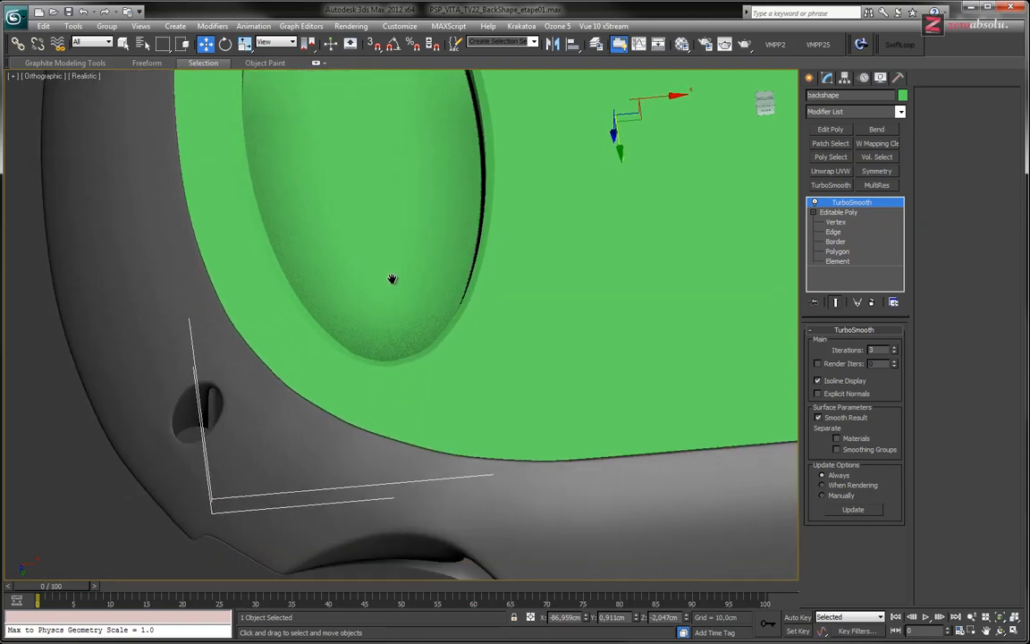
pyautogui.scroll(2, 420, 437)
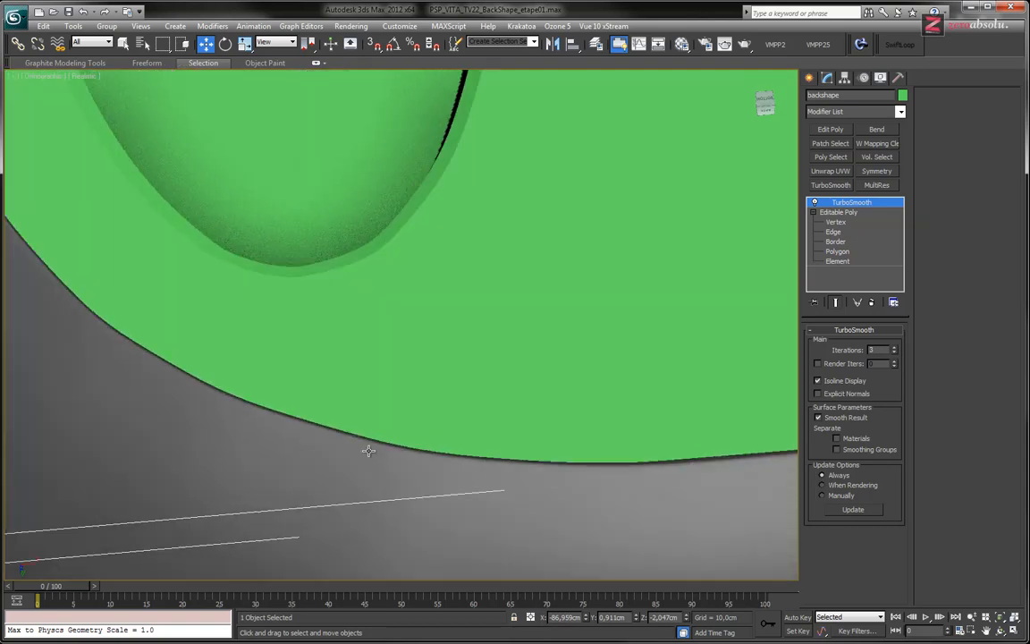
pyautogui.click(834, 222)
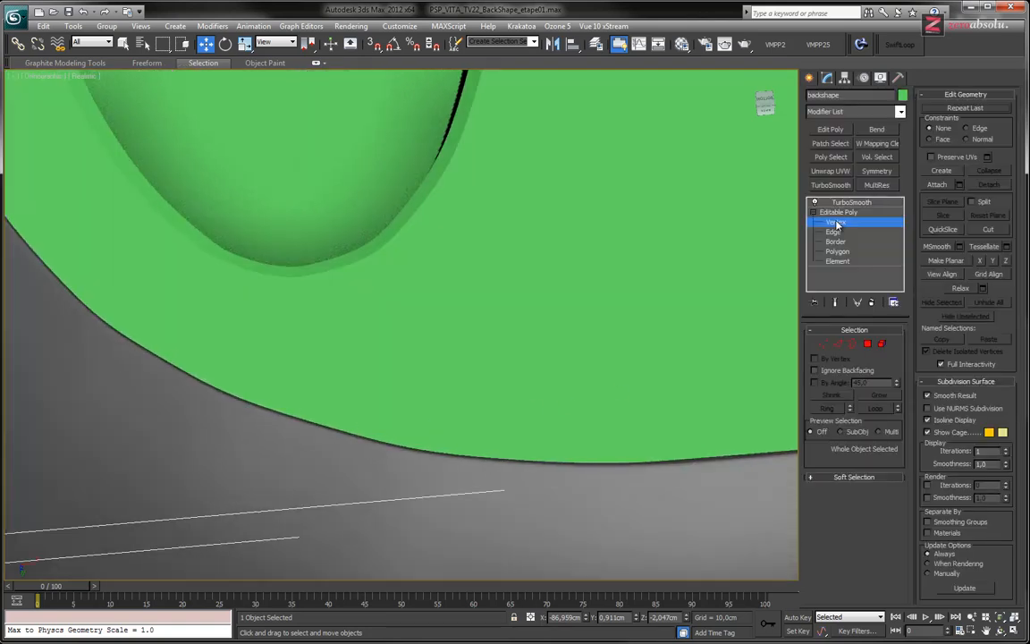
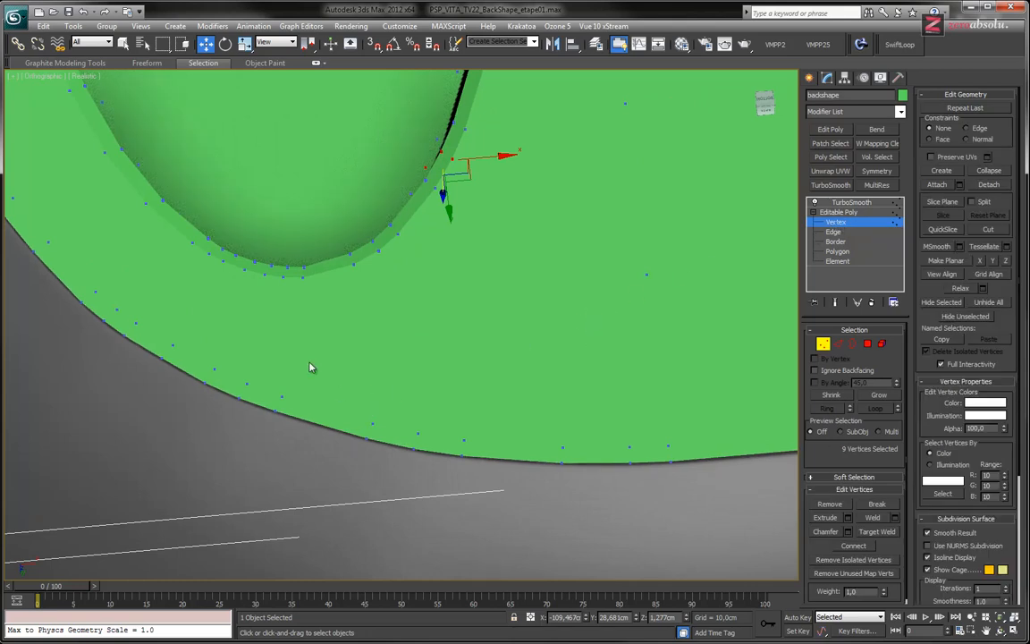
pyautogui.press('F4')
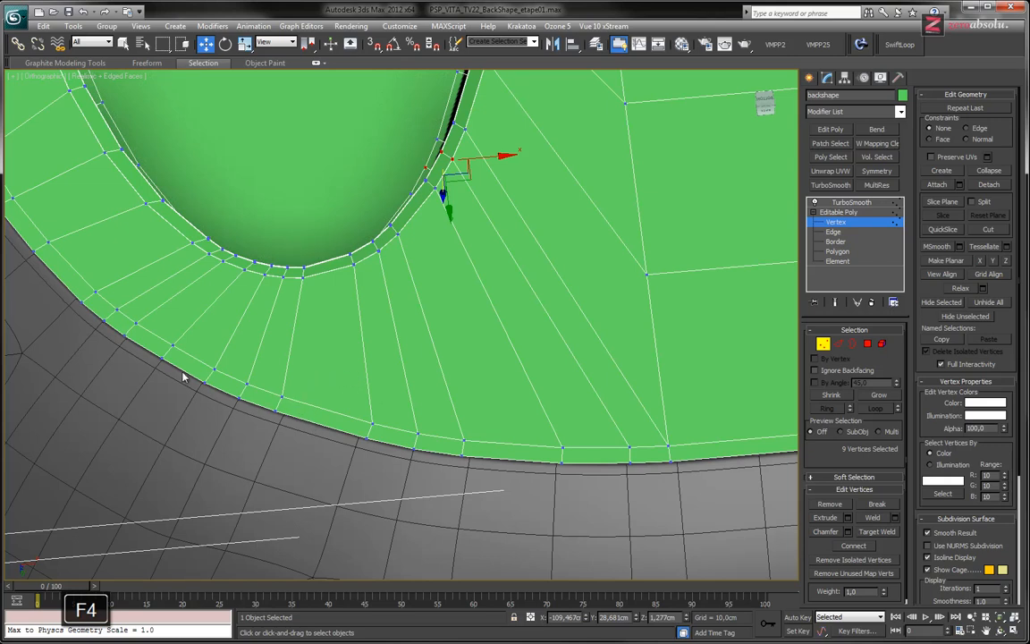
pyautogui.moveTo(282, 391); pyautogui.dragTo(349, 395, button='middle')
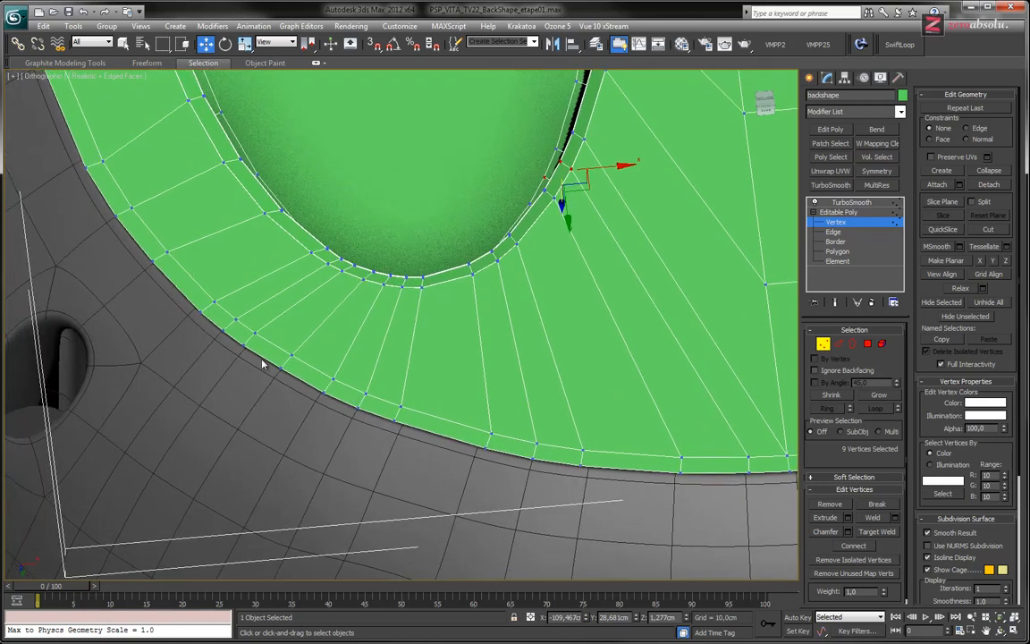
pyautogui.click(398, 420)
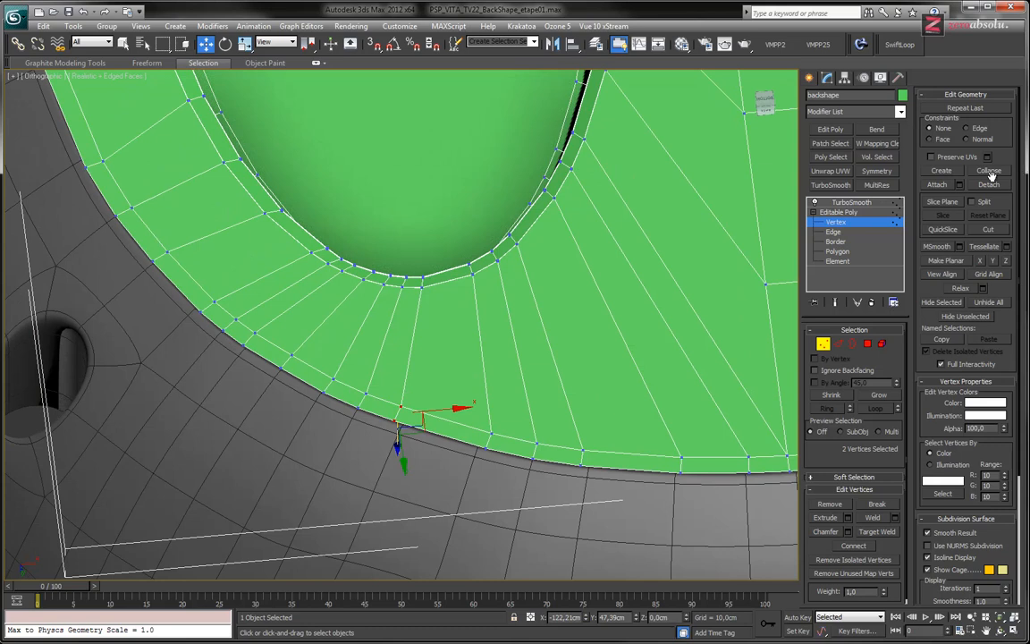
pyautogui.press('b')
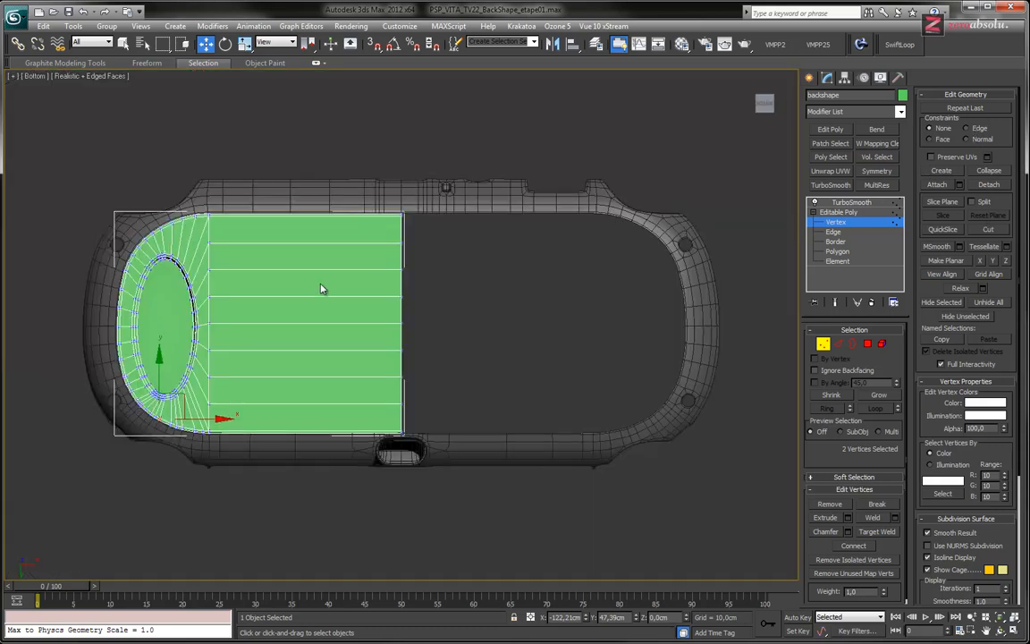
pyautogui.moveTo(126, 410); pyautogui.dragTo(431, 322, button='middle')
pyautogui.scroll(8, 416, 347)
pyautogui.moveTo(533, 309); pyautogui.dragTo(374, 405, button='middle')
pyautogui.moveTo(460, 436); pyautogui.dragTo(421, 396, button='middle')
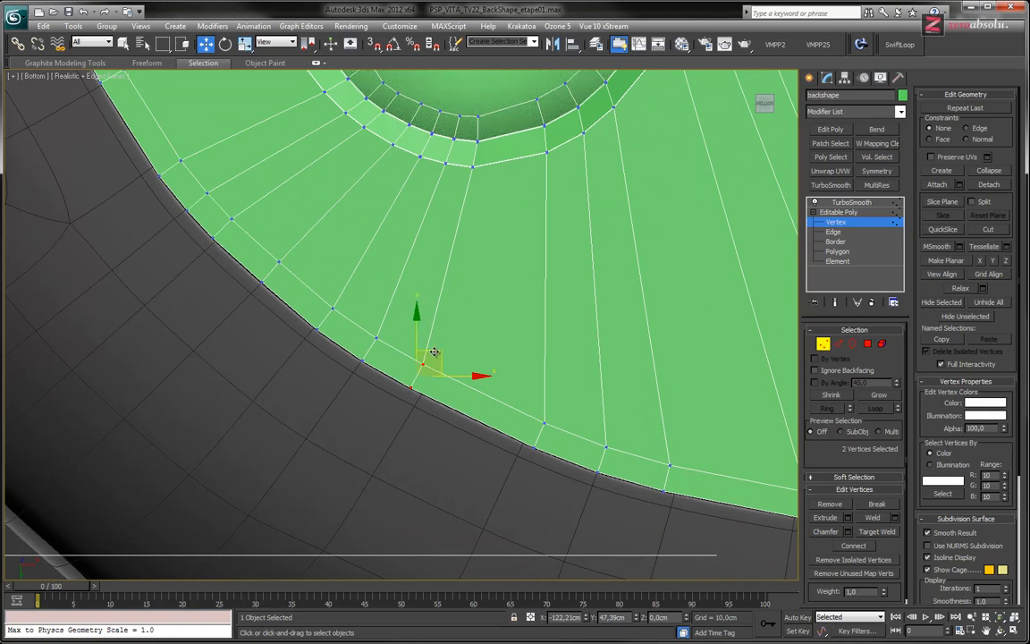
pyautogui.moveTo(434, 351); pyautogui.dragTo(472, 374)
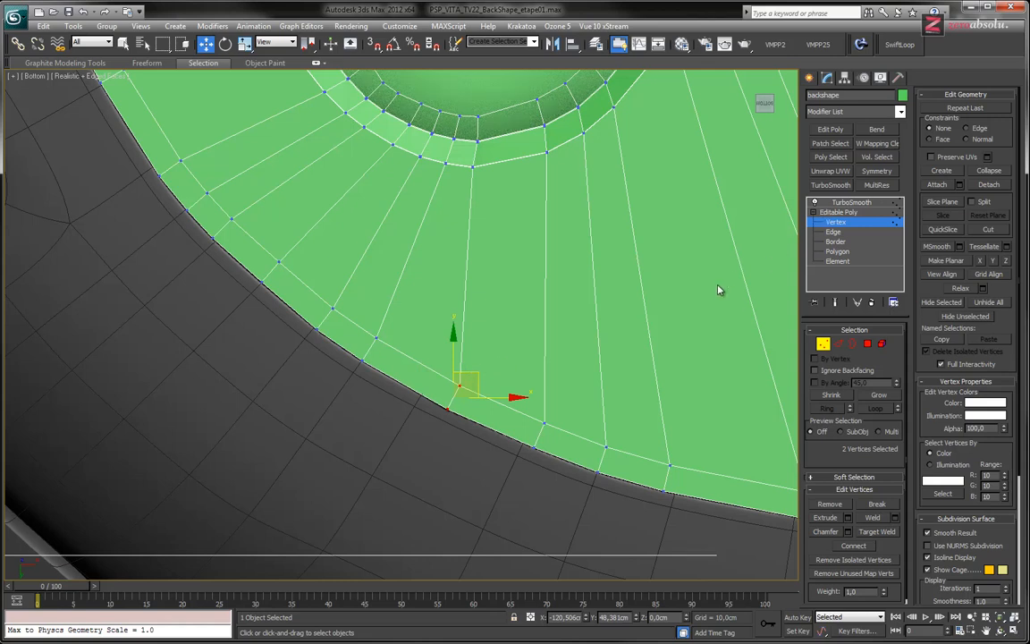
# - Show the smoothed end result and examine the corner's seam with the mesh edges hidden and displayed
pyautogui.click(836, 302)
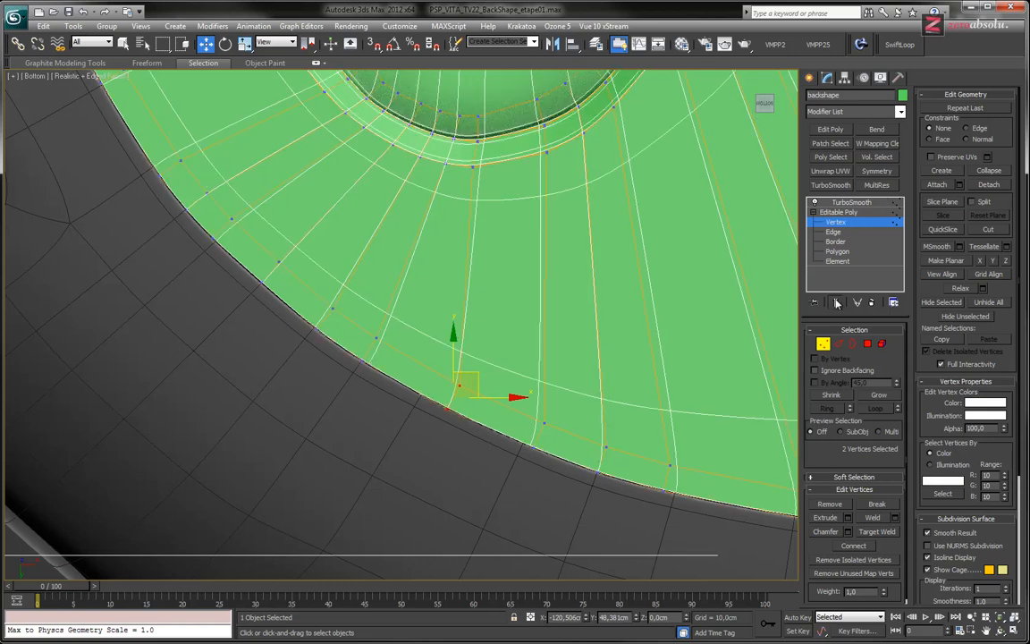
pyautogui.click(841, 223)
pyautogui.click(846, 202)
pyautogui.press('F4')
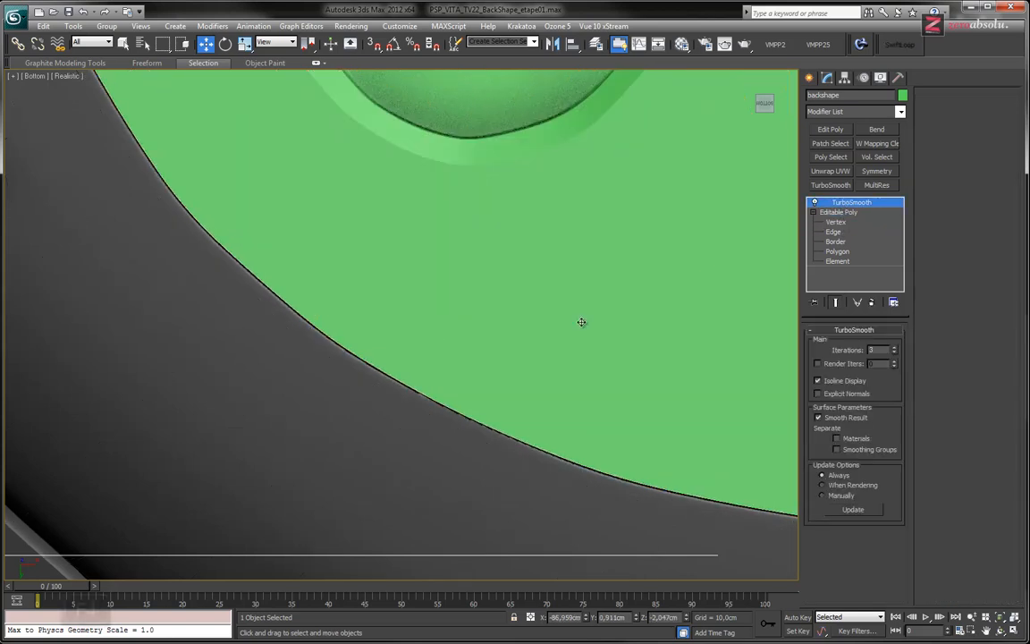
pyautogui.moveTo(513, 370); pyautogui.dragTo(395, 298, button='middle')
pyautogui.press('F4')
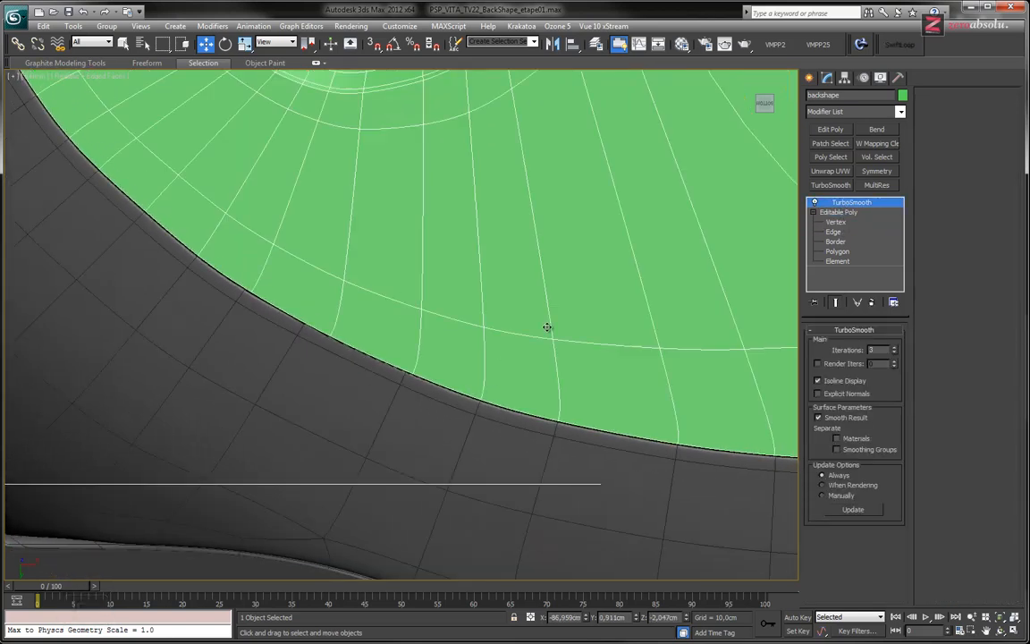
# - Even out the corner's vertex spacing: move one outline pair slightly back along the seam and another forward about 1,4 cm in X and -0,4 cm in Y
pyautogui.click(841, 223)
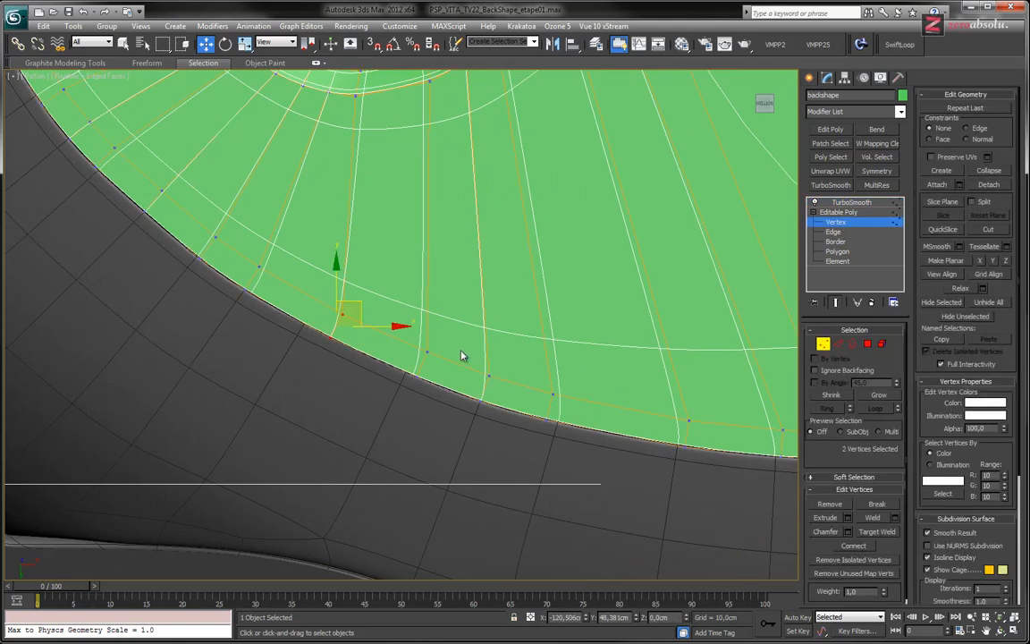
pyautogui.click(422, 352)
pyautogui.moveTo(435, 337); pyautogui.dragTo(425, 332)
pyautogui.click(553, 395)
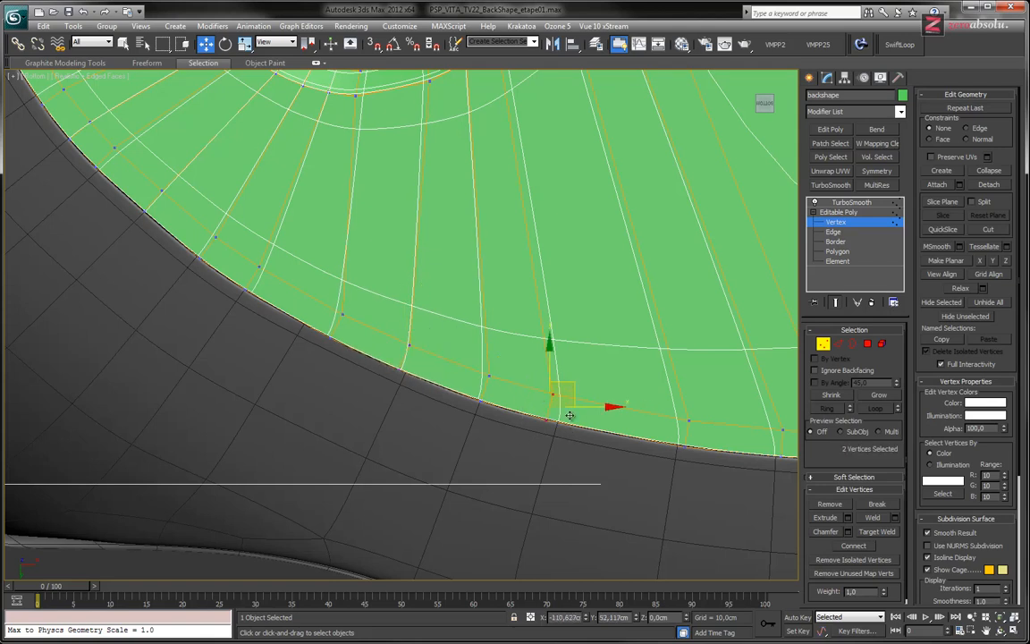
pyautogui.moveTo(571, 381); pyautogui.dragTo(599, 389)
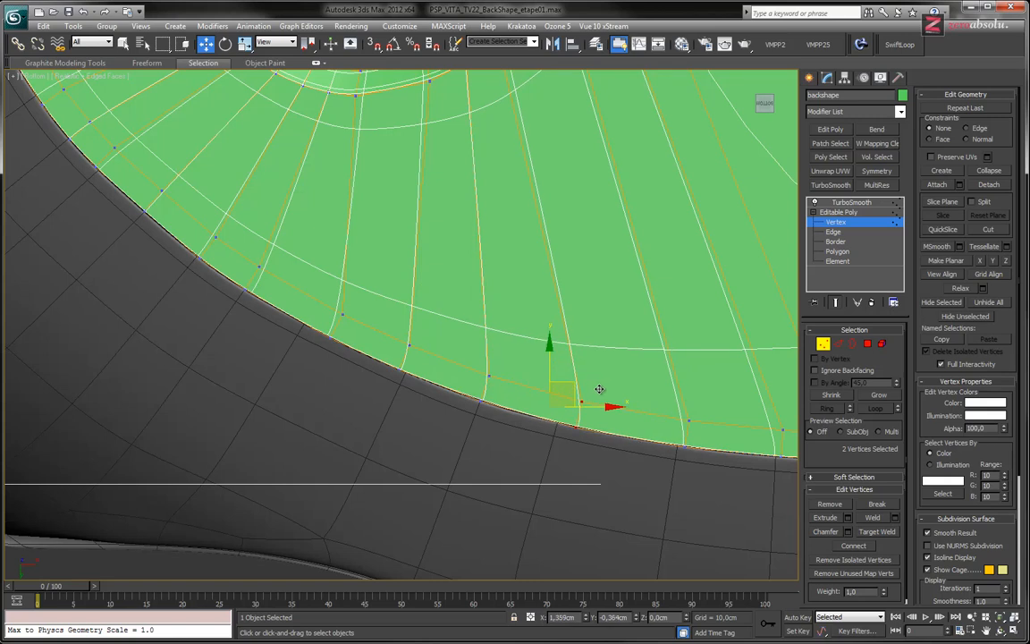
# - Move the next outline vertex pair up the corner along the seam to about X -123,7 cm, Y 46,7 cm
pyautogui.scroll(2, 461, 349)
pyautogui.moveTo(383, 387); pyautogui.dragTo(384, 386)
pyautogui.moveTo(415, 332); pyautogui.dragTo(431, 343)
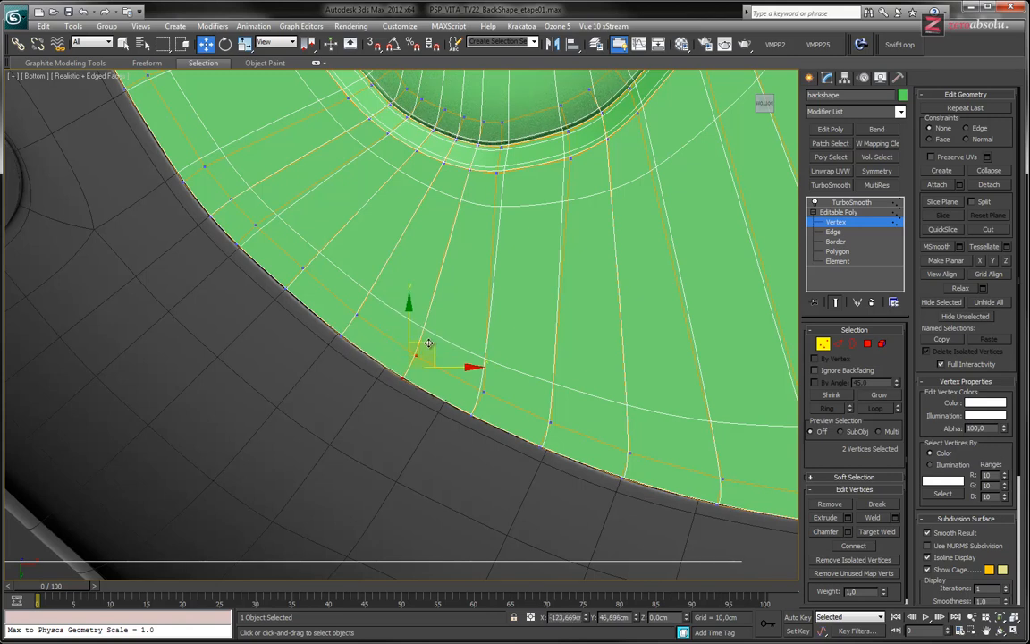
# - Nudge the next outline vertex pair up the corner along the seam to about X -129,0 cm, Y 42,7 cm
pyautogui.click(304, 266)
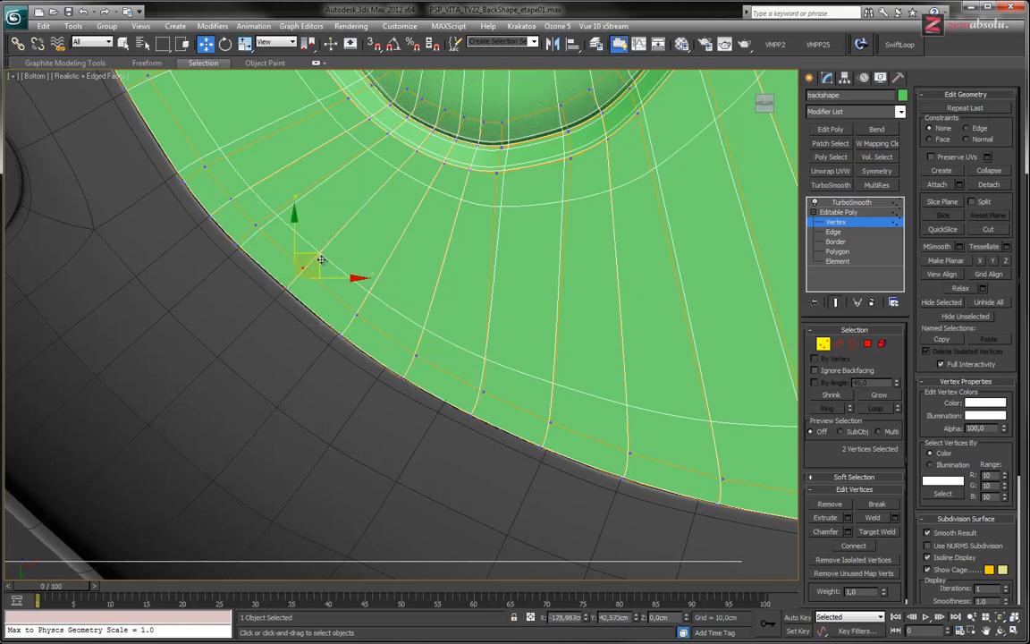
pyautogui.moveTo(321, 260); pyautogui.dragTo(321, 261)
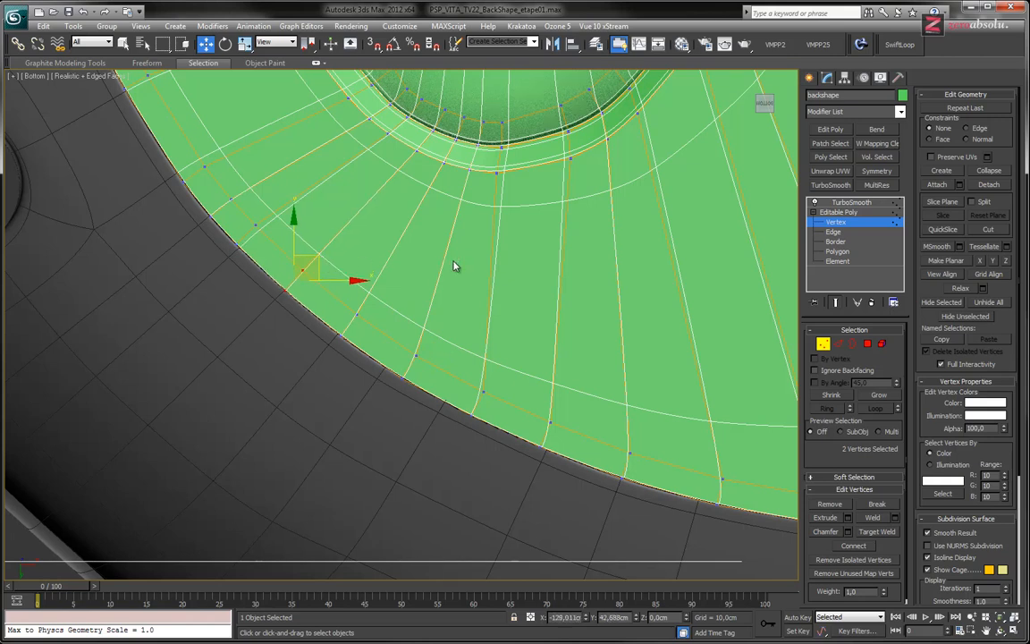
pyautogui.scroll(-5, 456, 266)
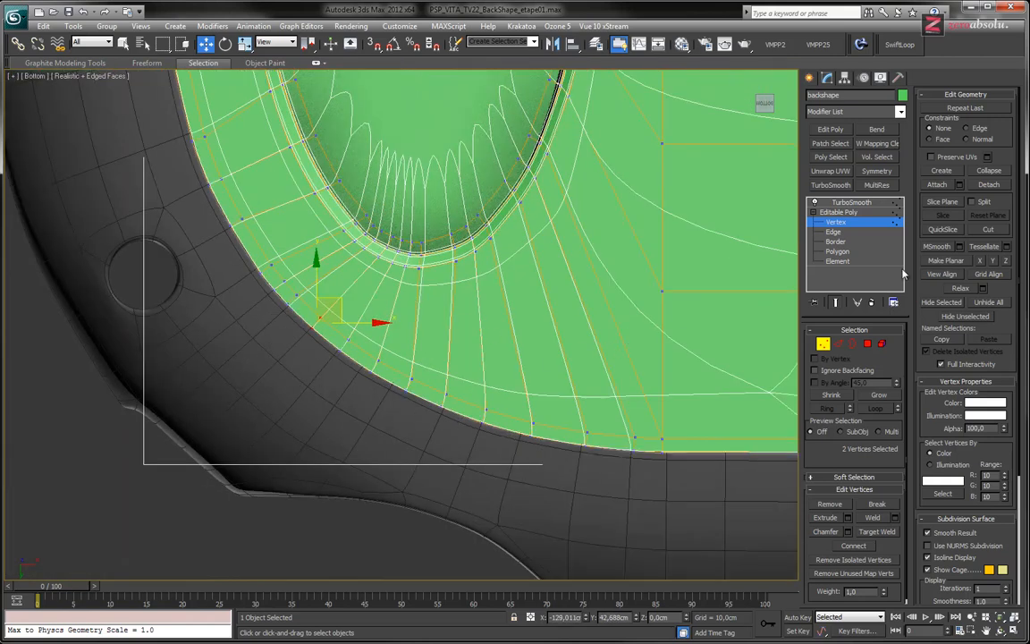
# - Show the TurboSmooth result without mesh edges and examine the outline's seam around both rounded corners
pyautogui.click(845, 212)
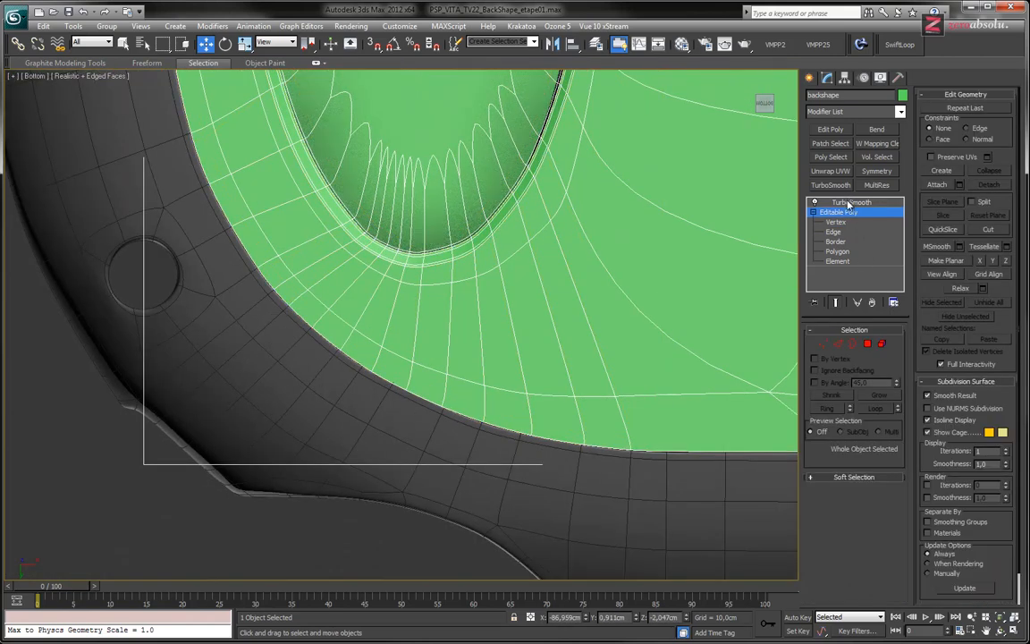
pyautogui.click(849, 203)
pyautogui.press('F4')
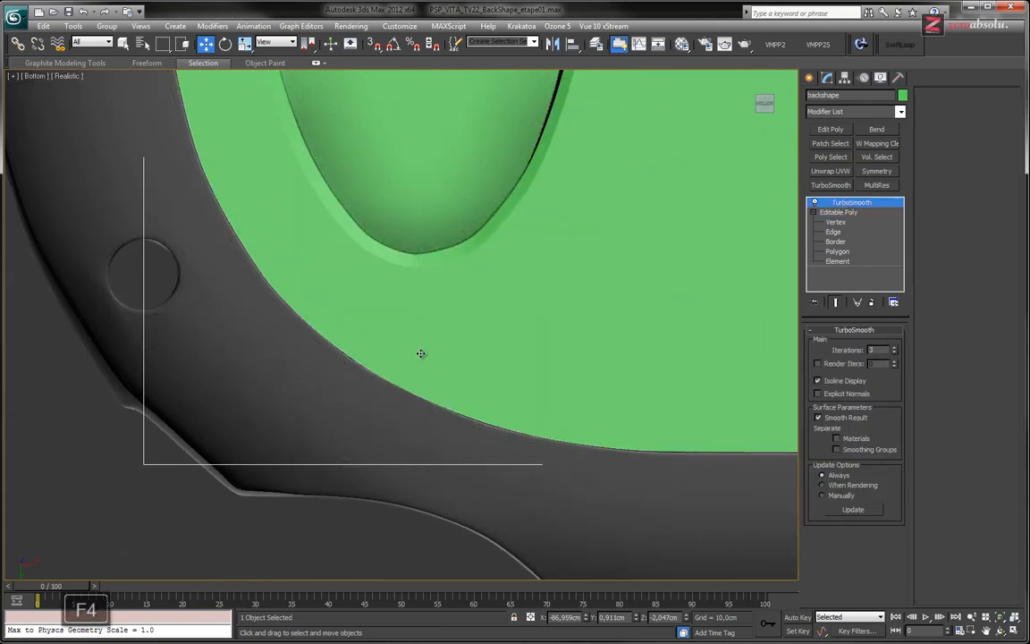
pyautogui.keyDown('alt'); pyautogui.moveTo(396, 359); pyautogui.dragTo(382, 299, button='middle'); pyautogui.keyUp('alt')
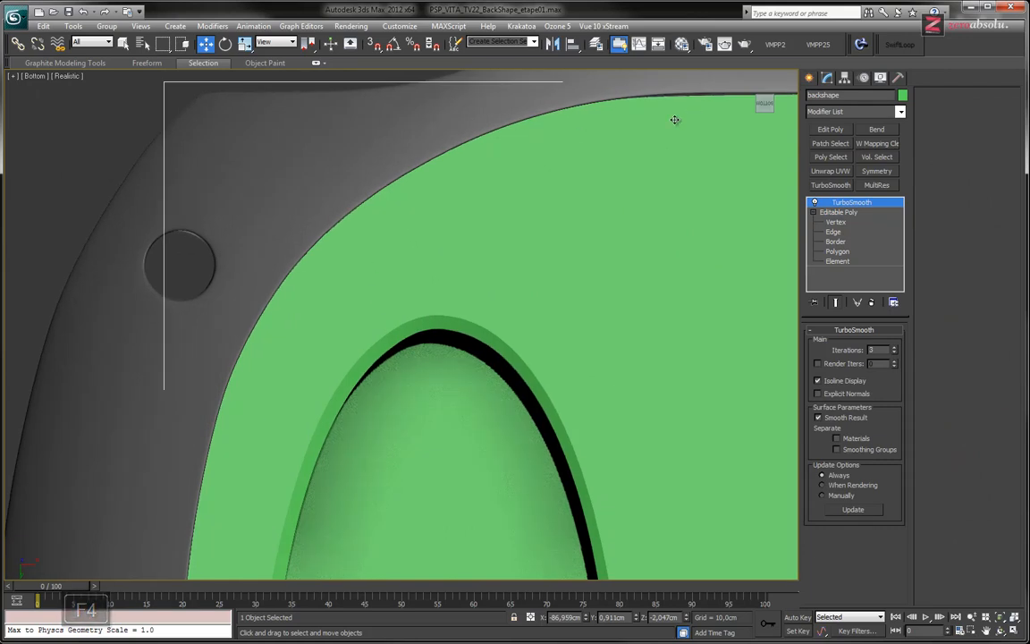
pyautogui.moveTo(359, 398); pyautogui.dragTo(401, 73, button='middle')
pyautogui.moveTo(463, 569); pyautogui.dragTo(345, 212, button='middle')
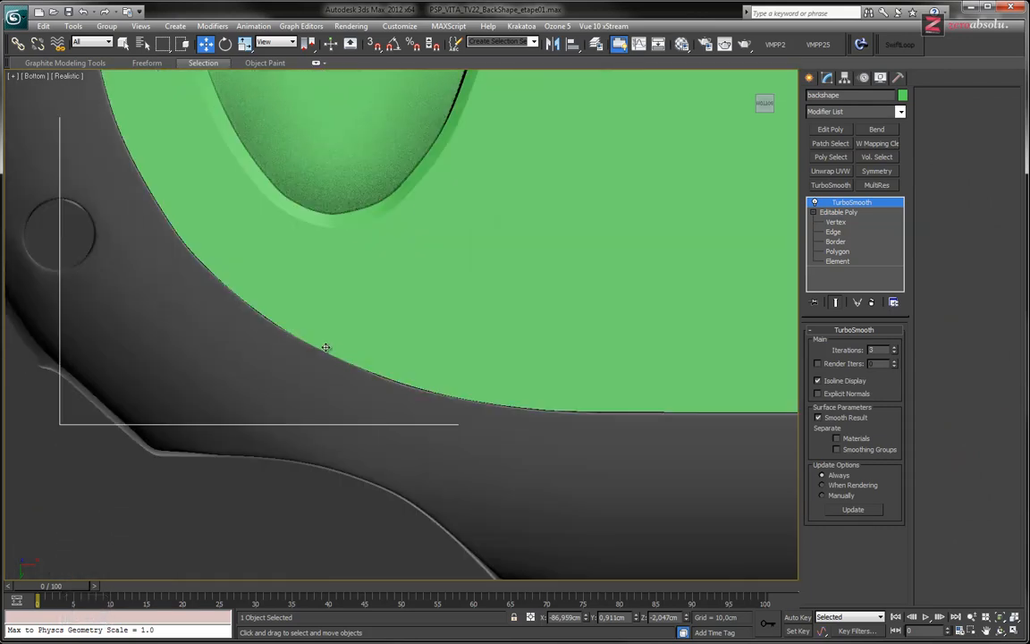
pyautogui.scroll(3, 400, 387)
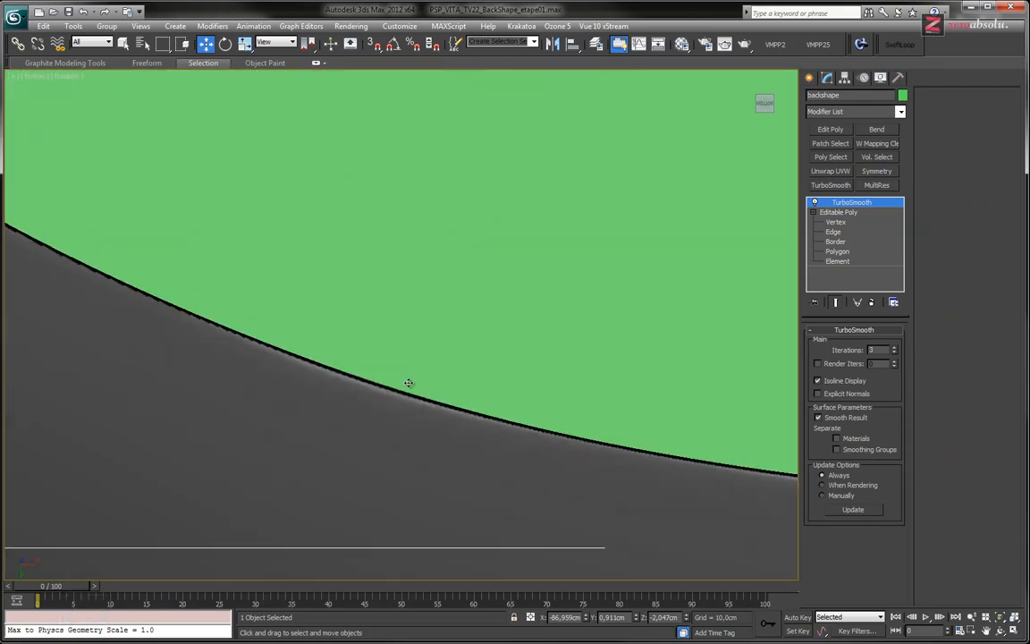
pyautogui.scroll(-5, 346, 384)
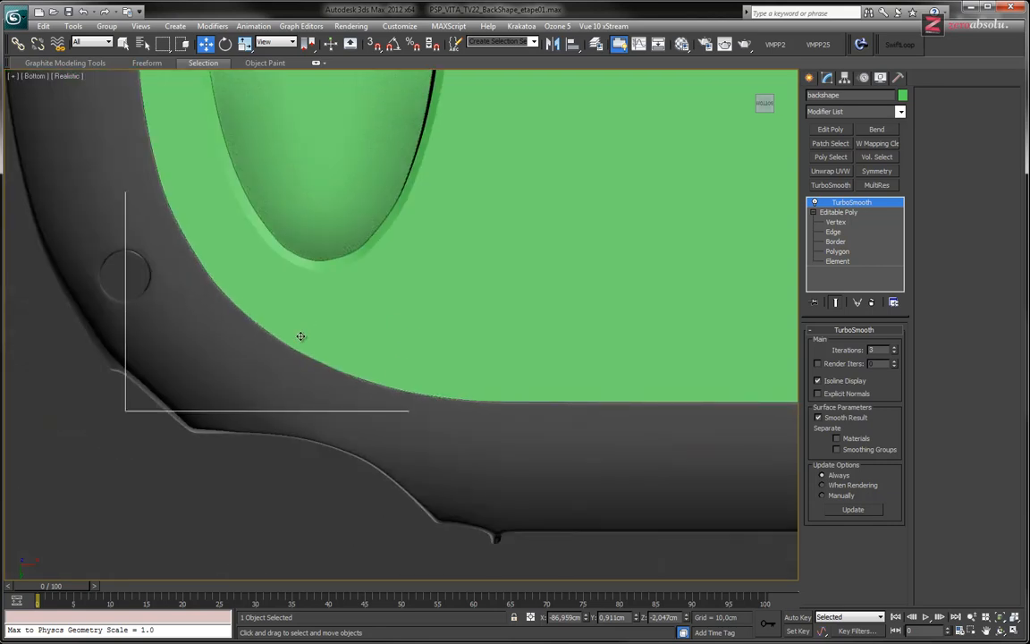
# - Return to the Editable Poly's sub-object editing, switch to edge level, and turn off the smoothed end result
pyautogui.click(836, 221)
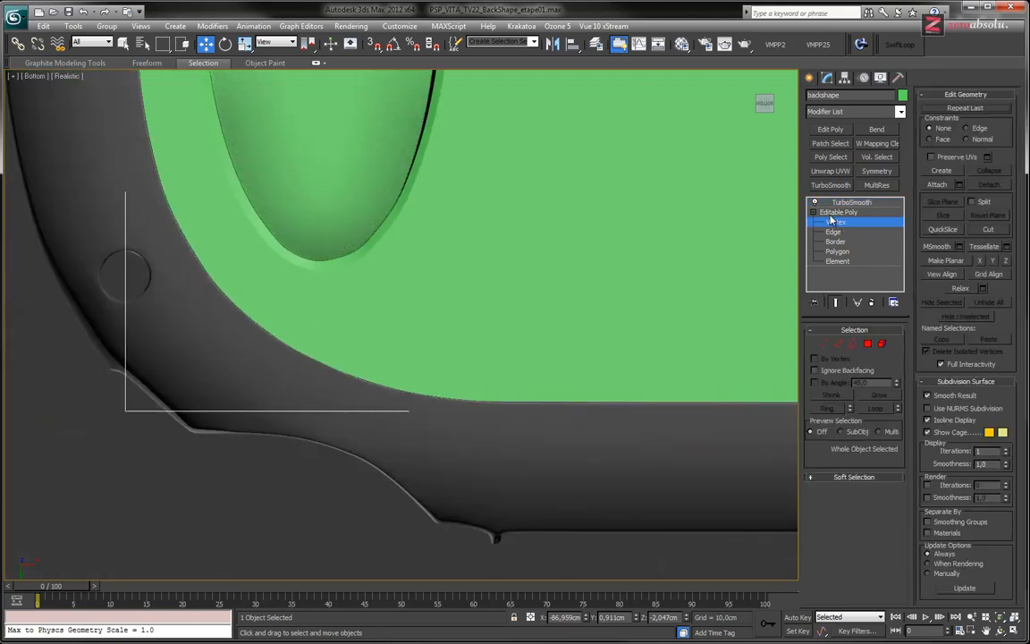
pyautogui.moveTo(525, 269); pyautogui.dragTo(547, 366, button='middle')
pyautogui.moveTo(244, 320); pyautogui.dragTo(259, 384, button='middle')
pyautogui.scroll(-3, 274, 343)
pyautogui.moveTo(355, 390); pyautogui.dragTo(358, 369, button='middle')
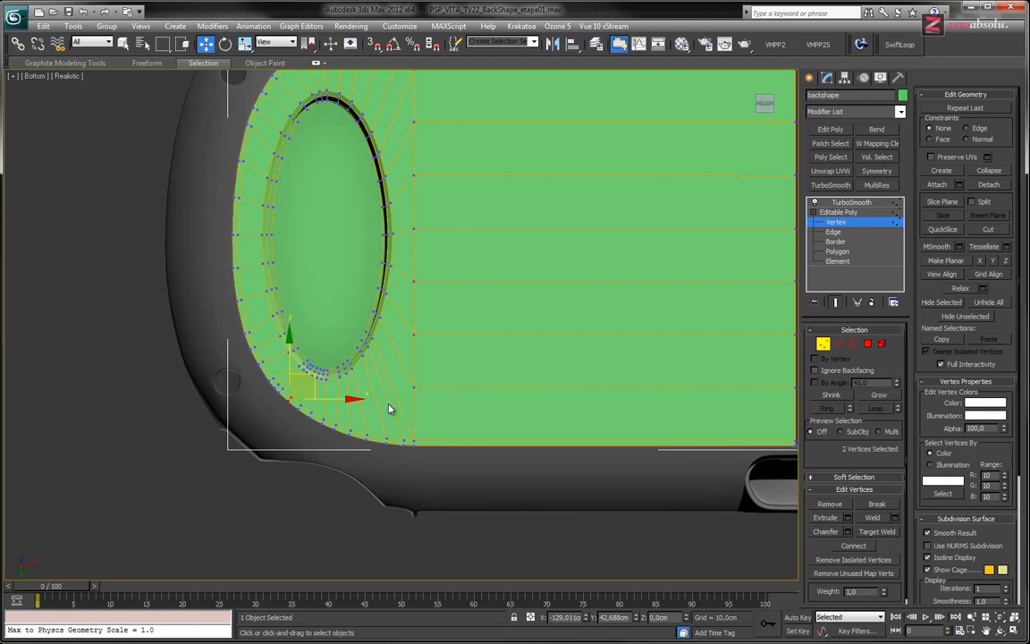
pyautogui.keyDown('alt'); pyautogui.moveTo(389, 410); pyautogui.dragTo(419, 414, button='middle'); pyautogui.keyUp('alt')
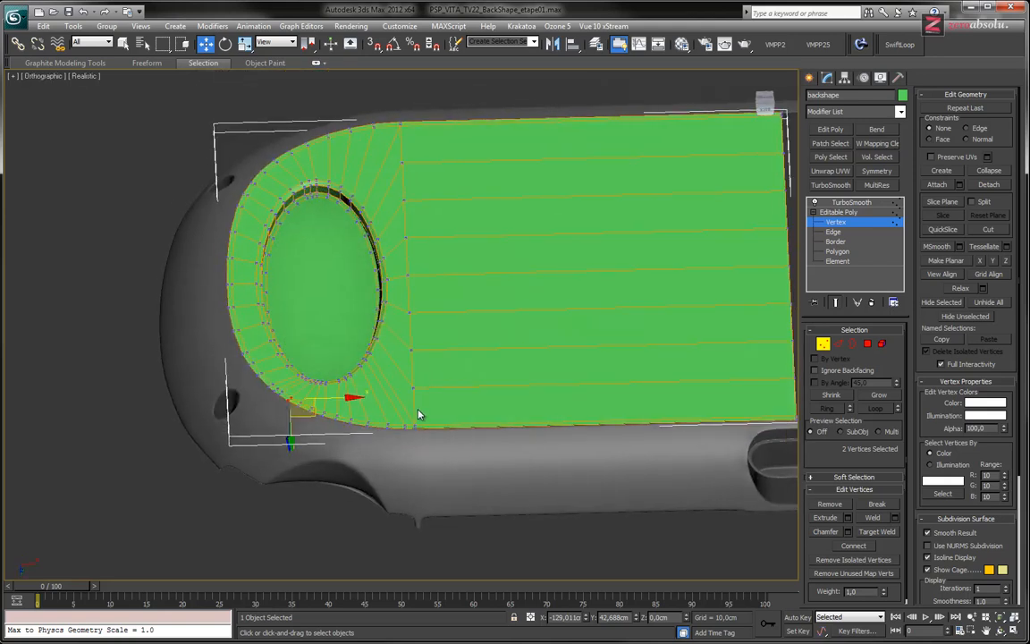
pyautogui.press('2')
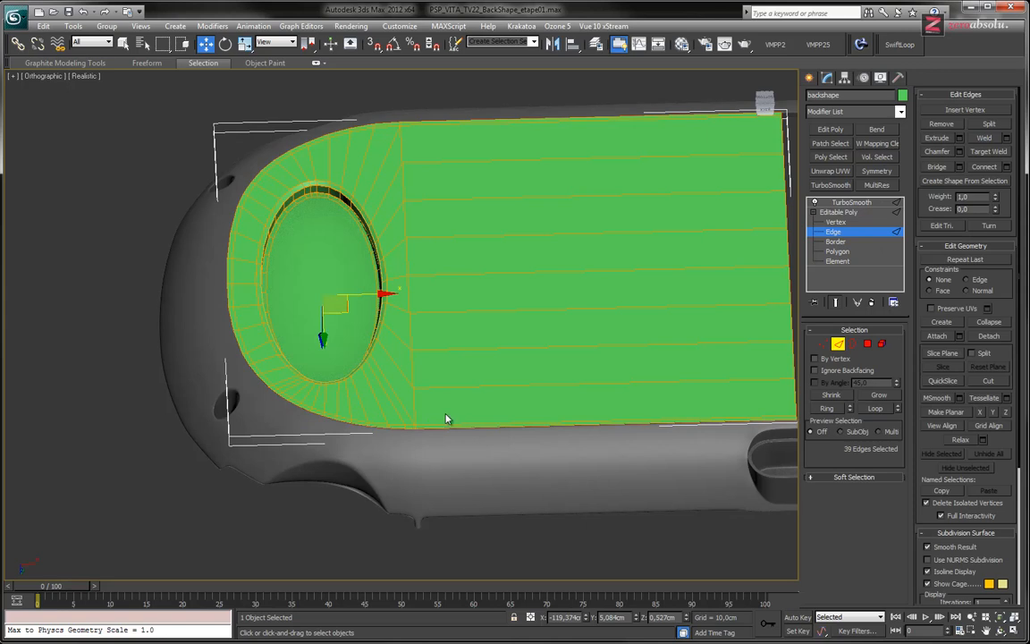
pyautogui.click(428, 387)
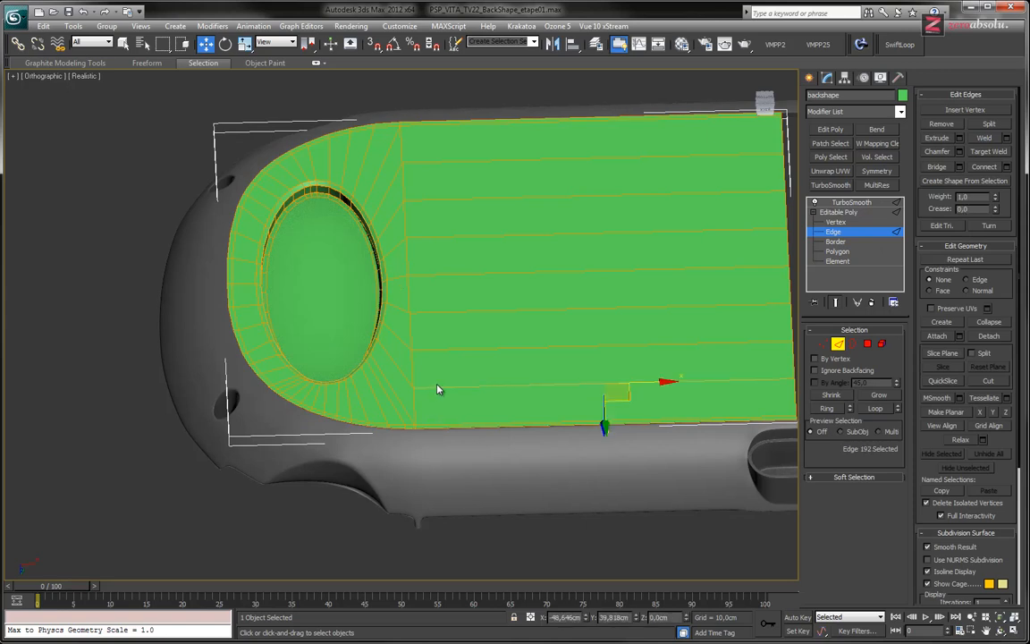
pyautogui.moveTo(463, 385); pyautogui.dragTo(427, 357, button='middle')
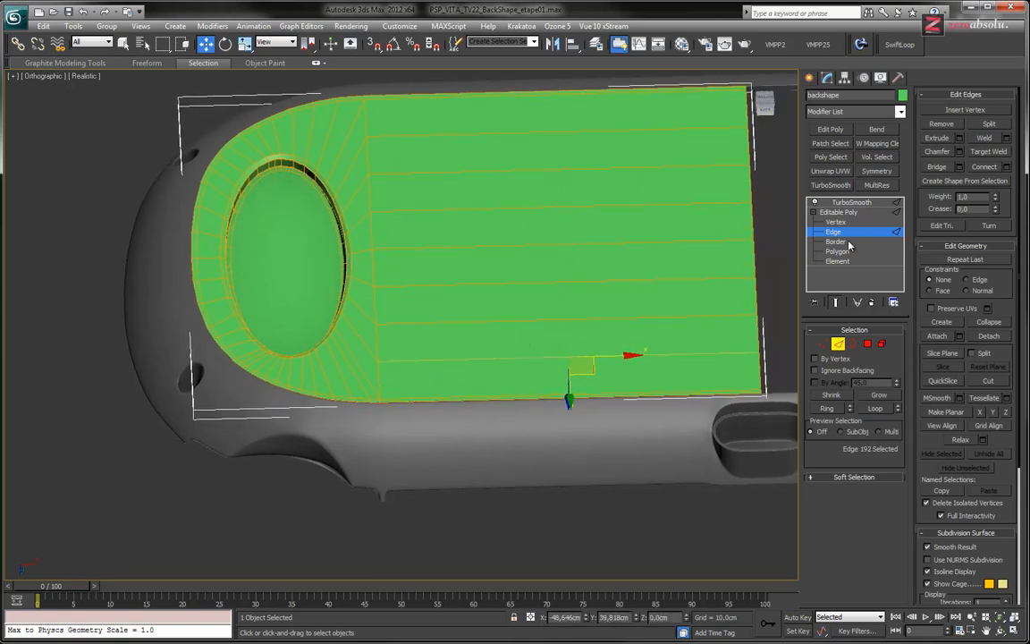
pyautogui.click(837, 303)
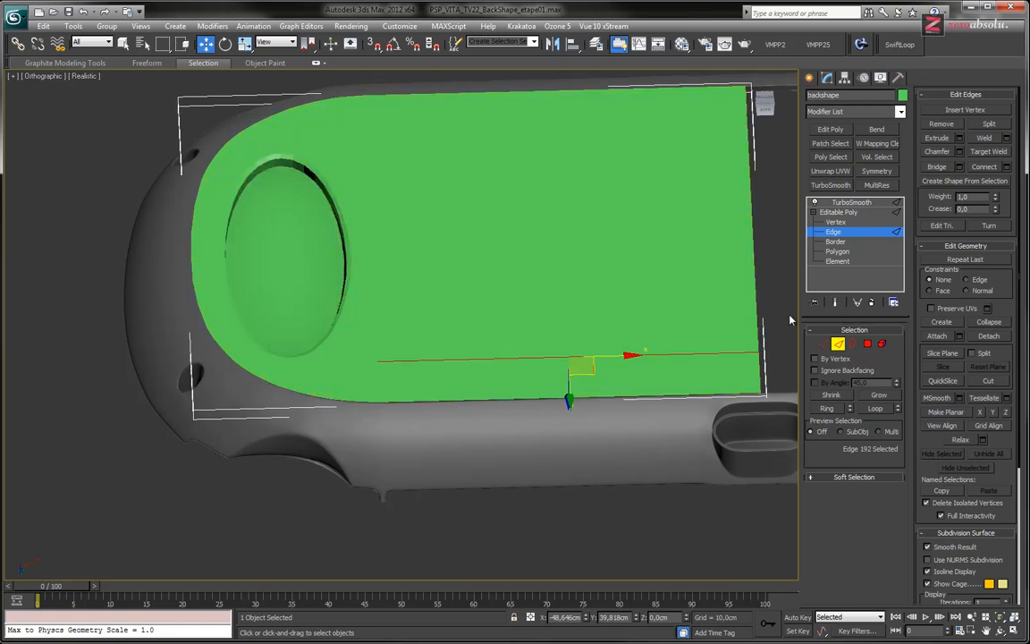
# - Display the mesh edges and select the complete outermost edge loop of the back shape's outline
pyautogui.scroll(6, 361, 408)
pyautogui.press('F4')
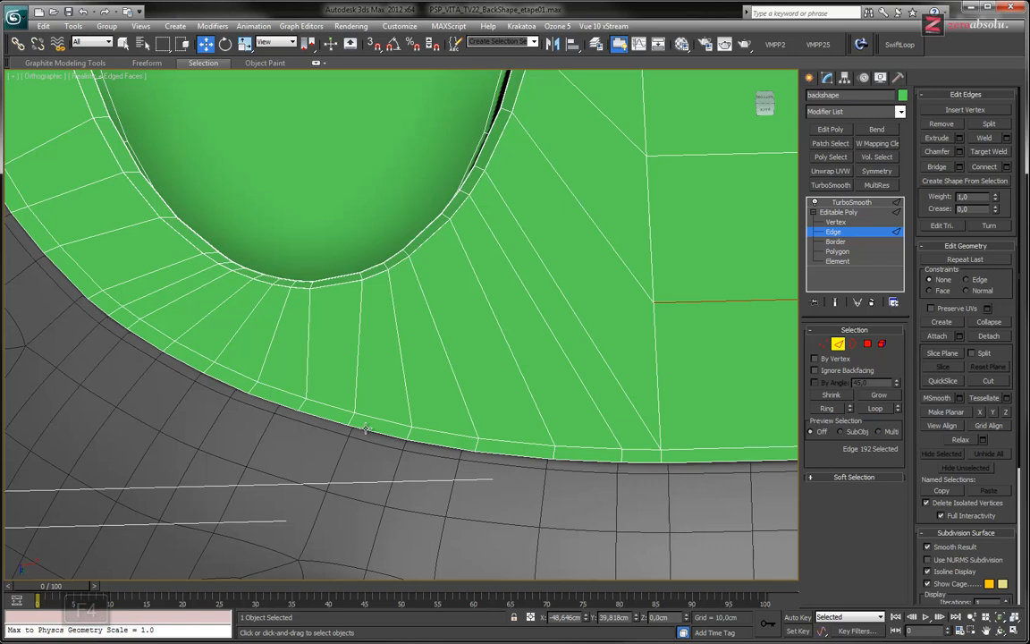
pyautogui.click(366, 430)
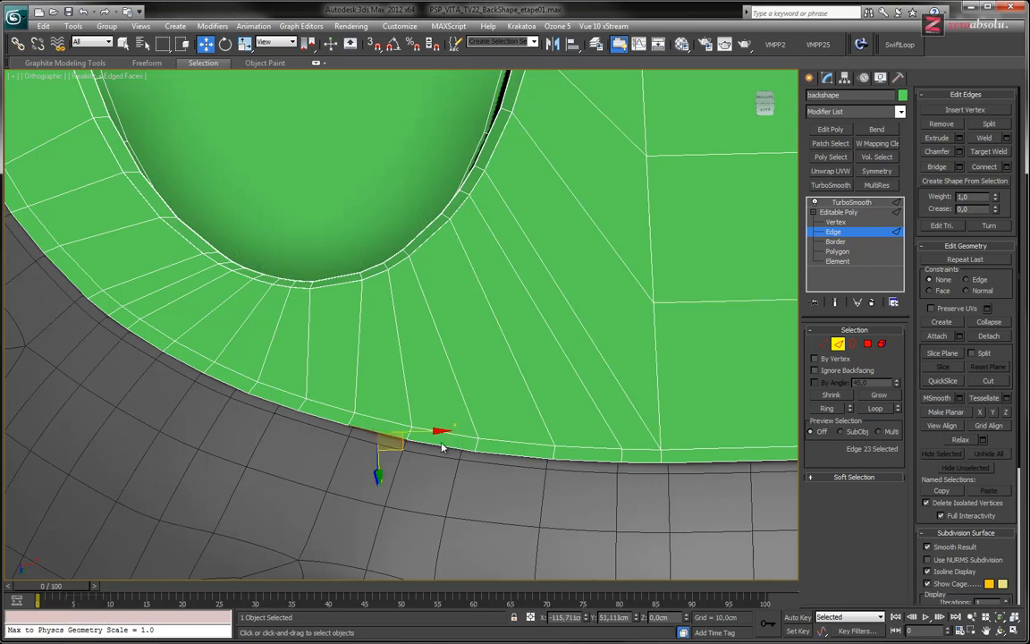
pyautogui.click(879, 409)
pyautogui.moveTo(429, 402); pyautogui.dragTo(454, 360, button='middle')
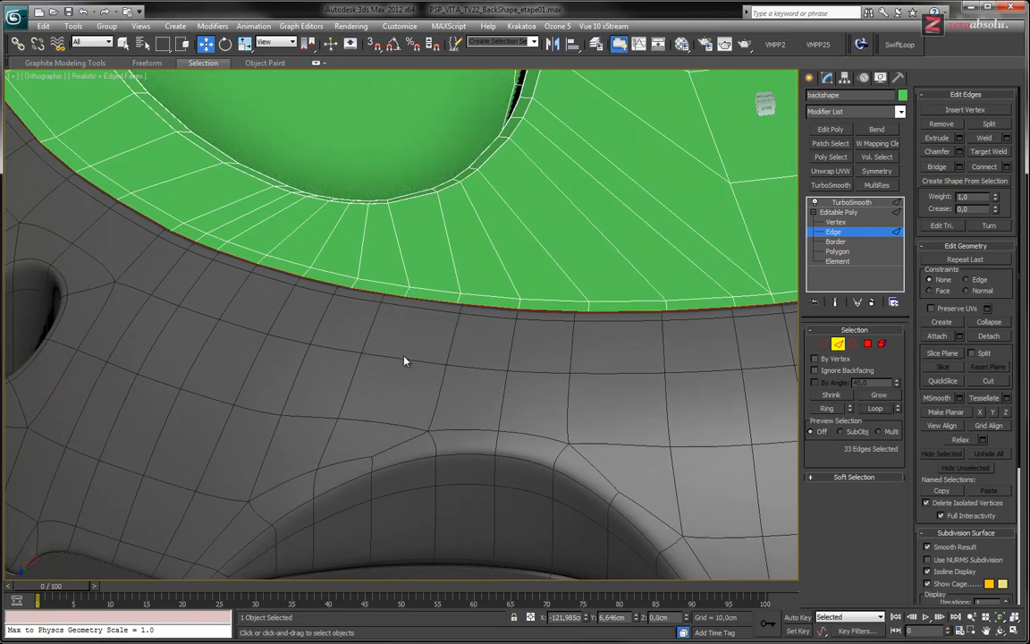
# - In the Front wireframe view, extrude the selected outline edges upward to about Z 1,5 cm as a vertical side strip
pyautogui.press('f')
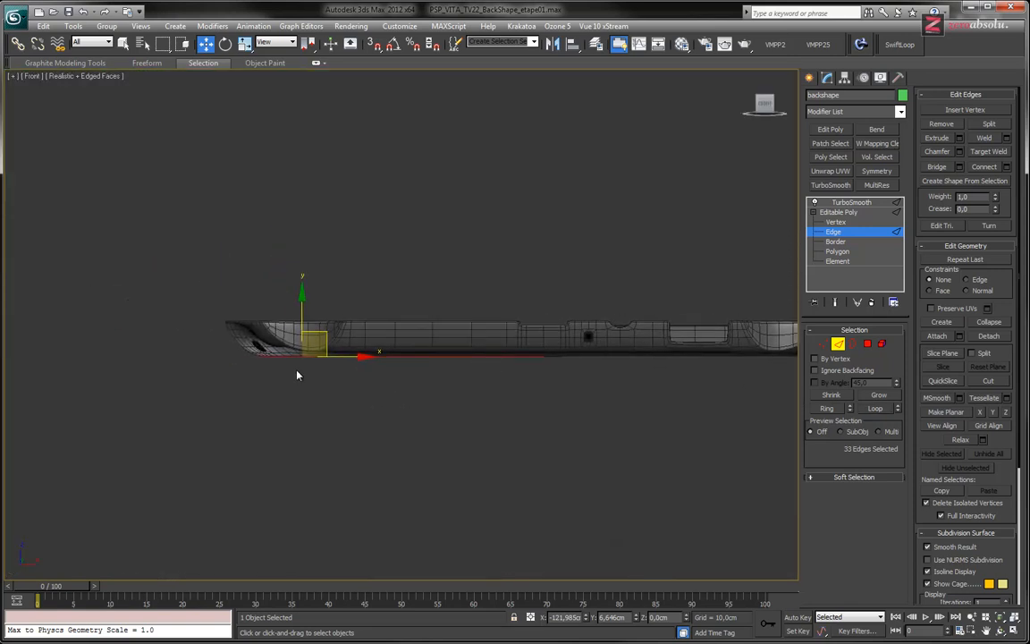
pyautogui.scroll(8, 298, 376)
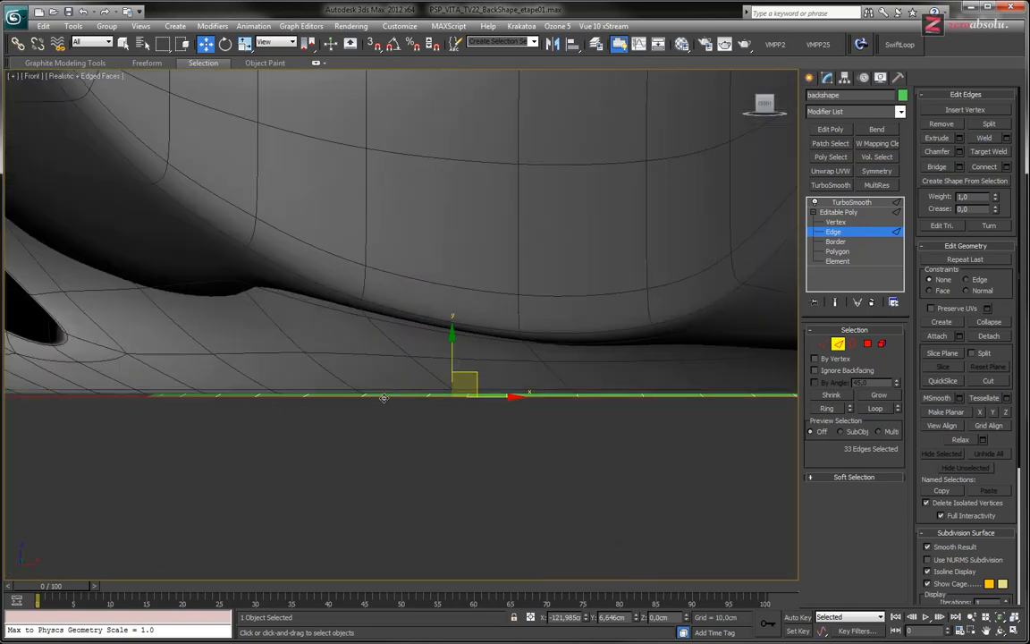
pyautogui.press('F3')
pyautogui.moveTo(439, 368); pyautogui.dragTo(483, 378, button='middle')
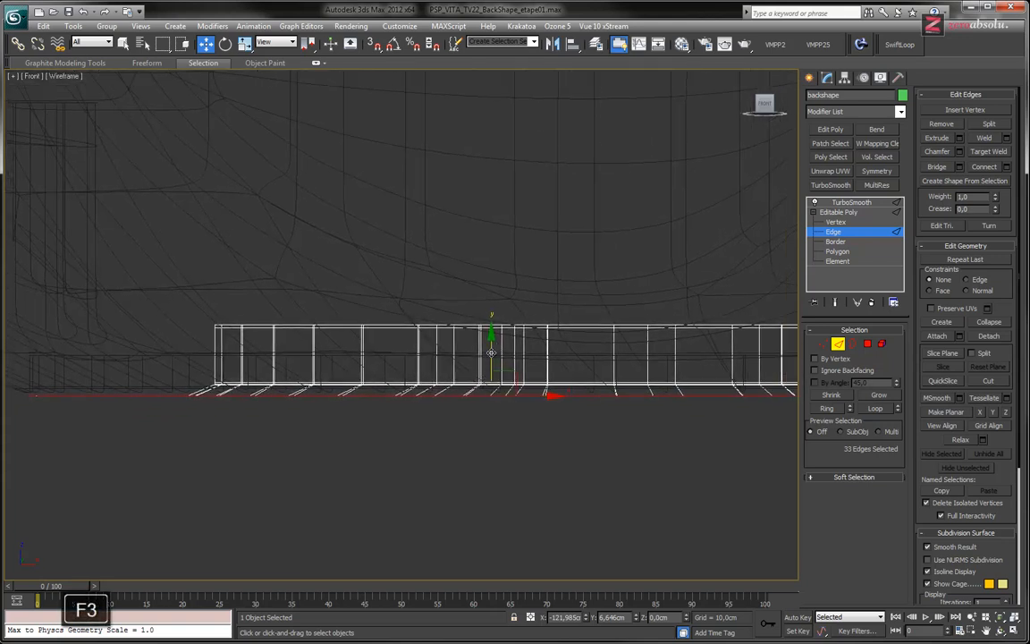
pyautogui.moveTo(491, 353); pyautogui.dragTo(493, 314)
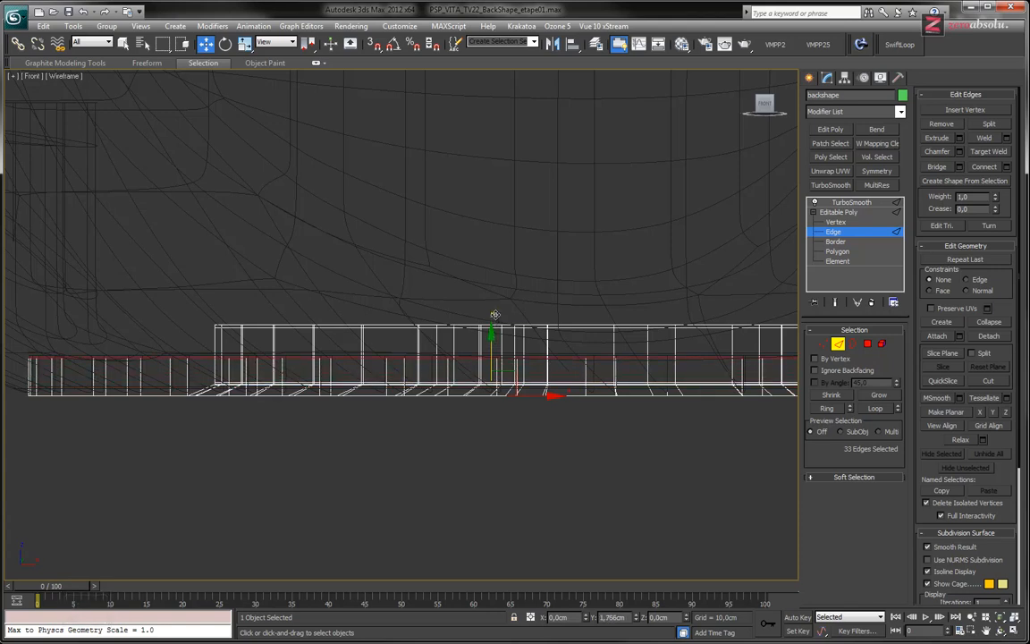
pyautogui.moveTo(494, 318); pyautogui.dragTo(494, 319)
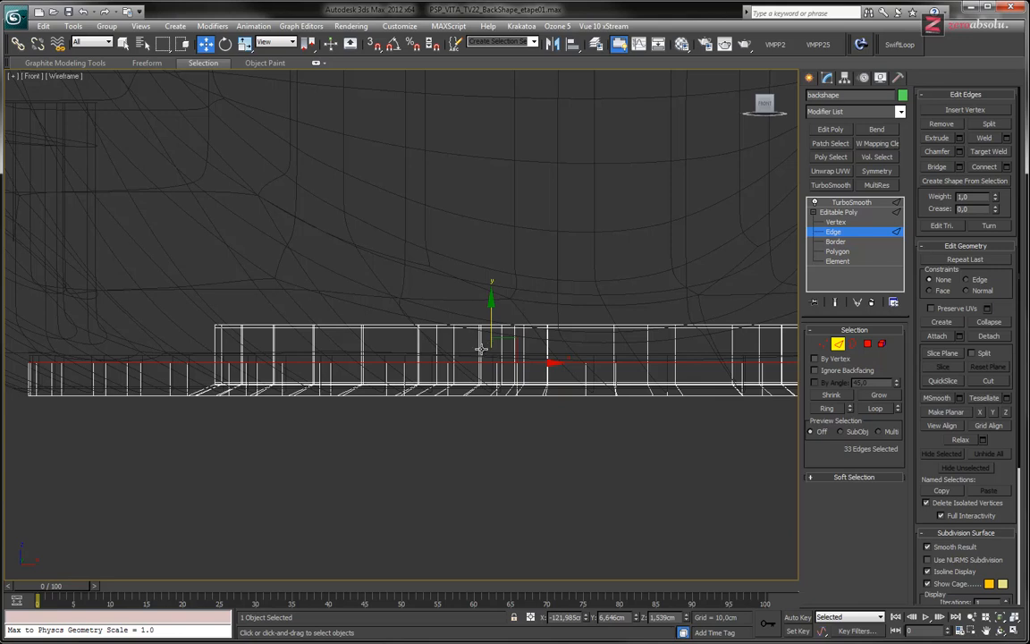
# - Select the full loop of polygons forming the vertical side strip around the outline
pyautogui.keyDown('alt'); pyautogui.moveTo(449, 364); pyautogui.dragTo(480, 351, button='middle'); pyautogui.keyUp('alt')
pyautogui.press('f')
pyautogui.scroll(7, 352, 366)
pyautogui.moveTo(294, 375); pyautogui.dragTo(386, 374, button='middle')
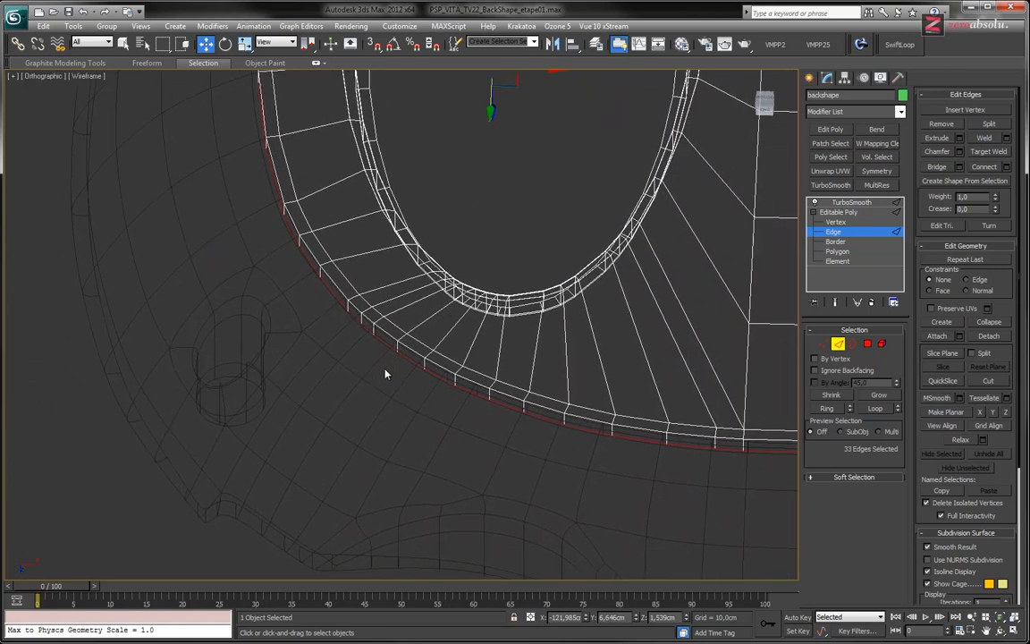
pyautogui.keyDown('alt'); pyautogui.moveTo(554, 409); pyautogui.dragTo(476, 382, button='middle'); pyautogui.keyUp('alt')
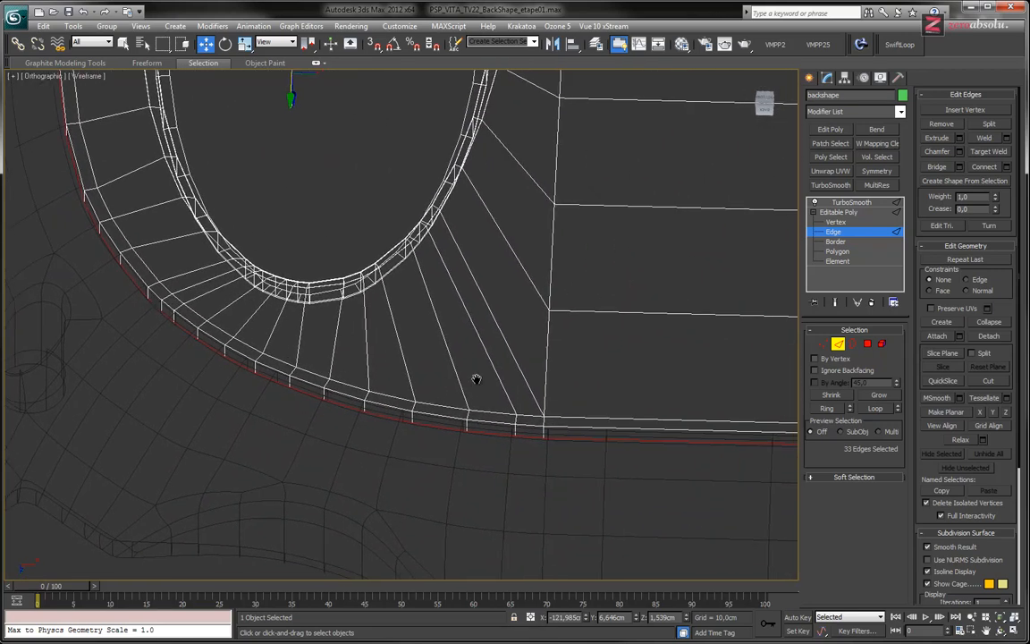
pyautogui.click(528, 428)
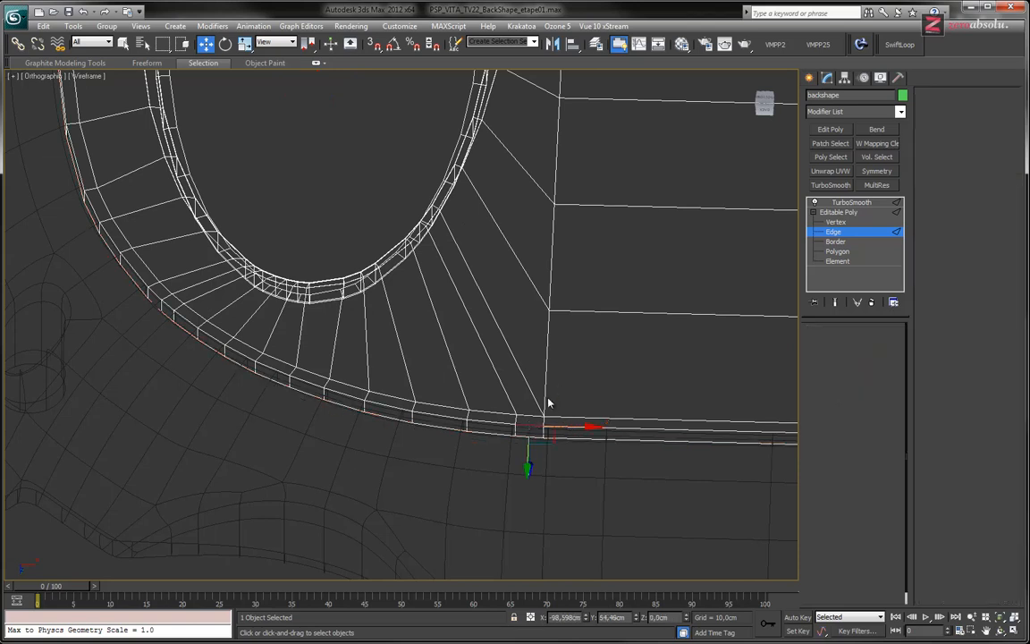
pyautogui.press('4')
pyautogui.click(528, 432)
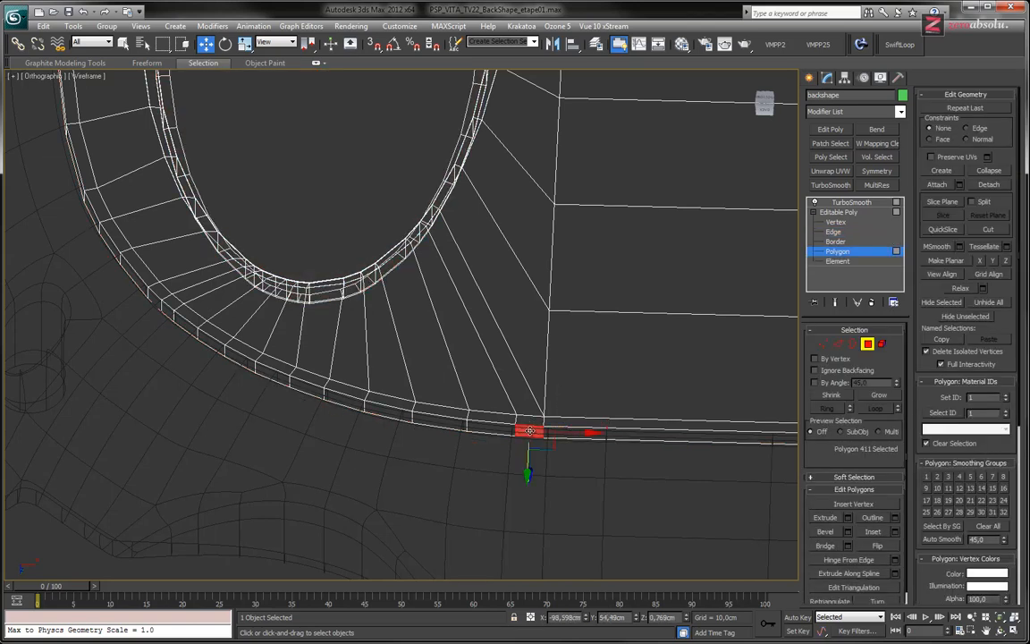
pyautogui.keyDown('shift'); pyautogui.click(646, 437); pyautogui.keyUp('shift')
# - Inspect the selected side strip around the corner and restore the shaded display with edges
pyautogui.scroll(-5, 568, 364)
pyautogui.keyDown('alt'); pyautogui.moveTo(430, 387); pyautogui.dragTo(363, 375, button='middle'); pyautogui.keyUp('alt')
pyautogui.scroll(4, 428, 399)
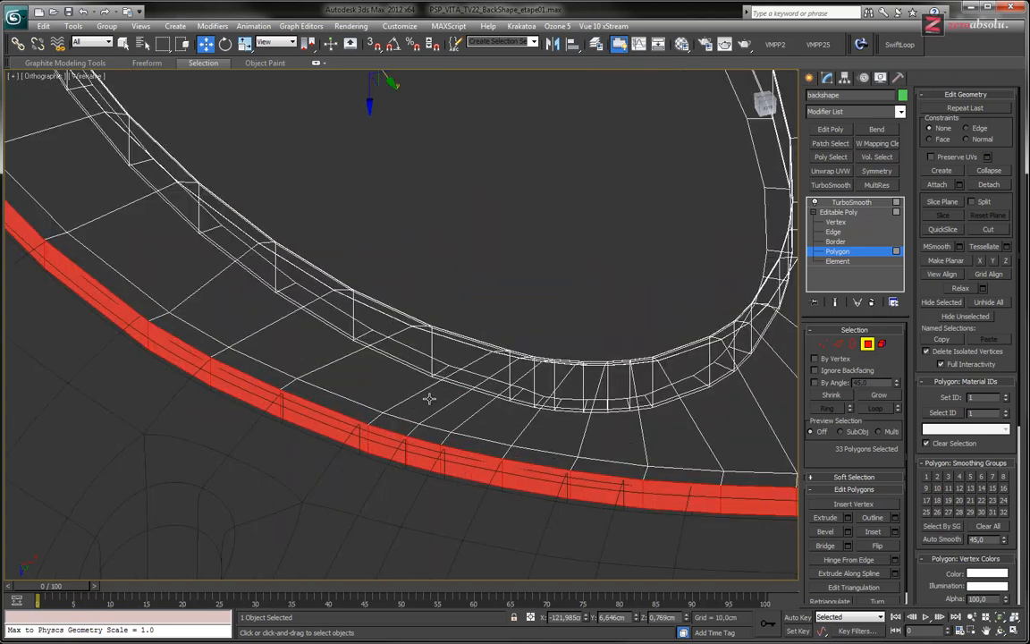
pyautogui.keyDown('alt'); pyautogui.moveTo(428, 399); pyautogui.dragTo(338, 327, button='middle'); pyautogui.keyUp('alt')
pyautogui.press('F3')
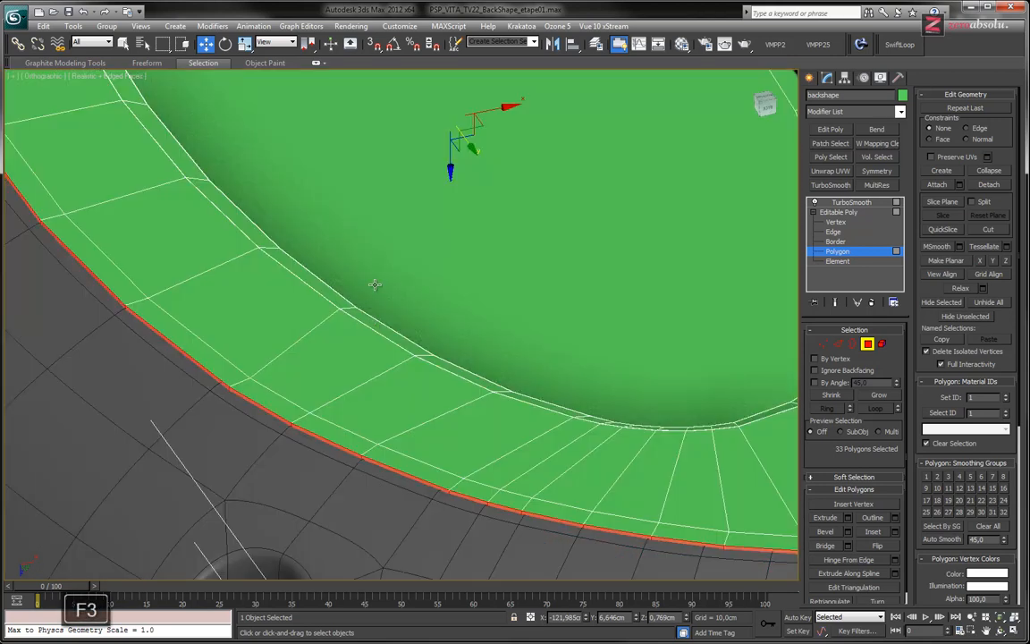
# - Switch to the Pale Moon browser and examine the back panel's outer edge in the rear PS Vita photo
pyautogui.hotkey('alt', 'Tab')
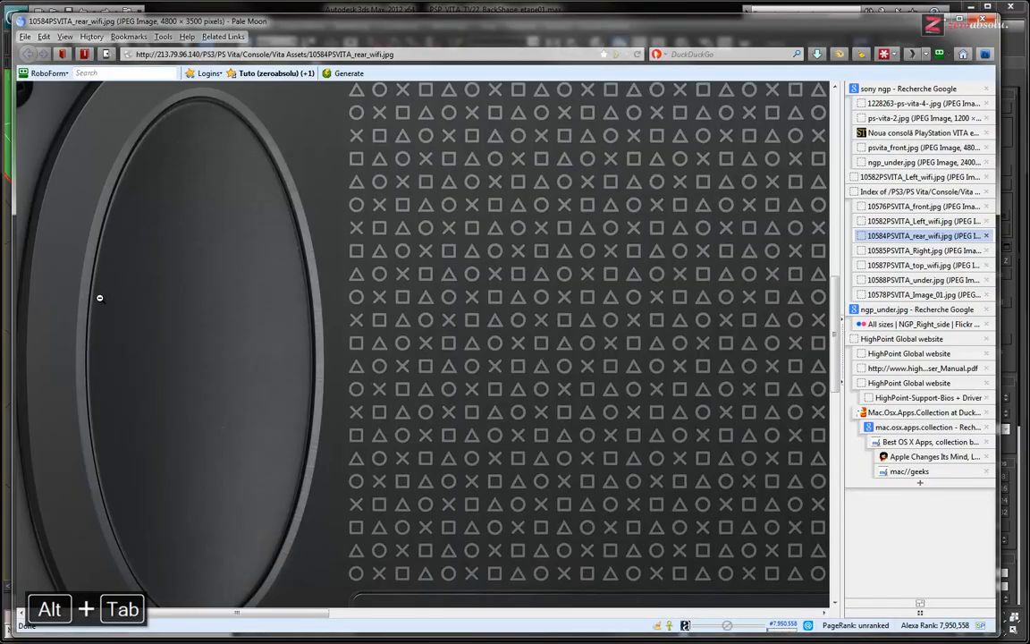
pyautogui.moveTo(225, 233)
pyautogui.mouseDown(button='middle')
pyautogui.moveTo(201, 188)
pyautogui.moveTo(242, 193)
pyautogui.mouseUp(button='middle')
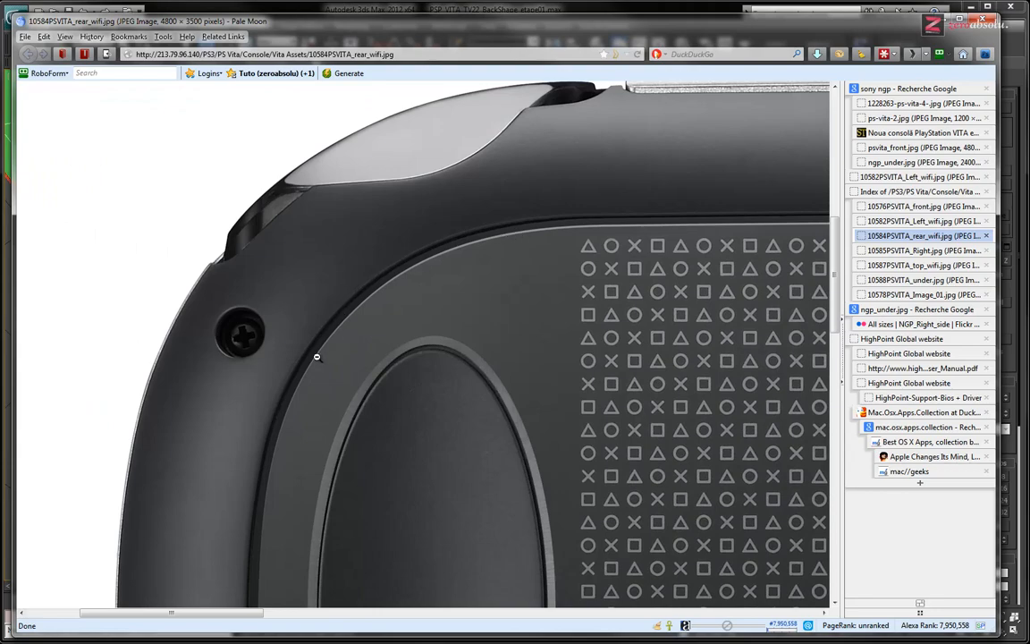
pyautogui.hotkey('alt', 'Tab')
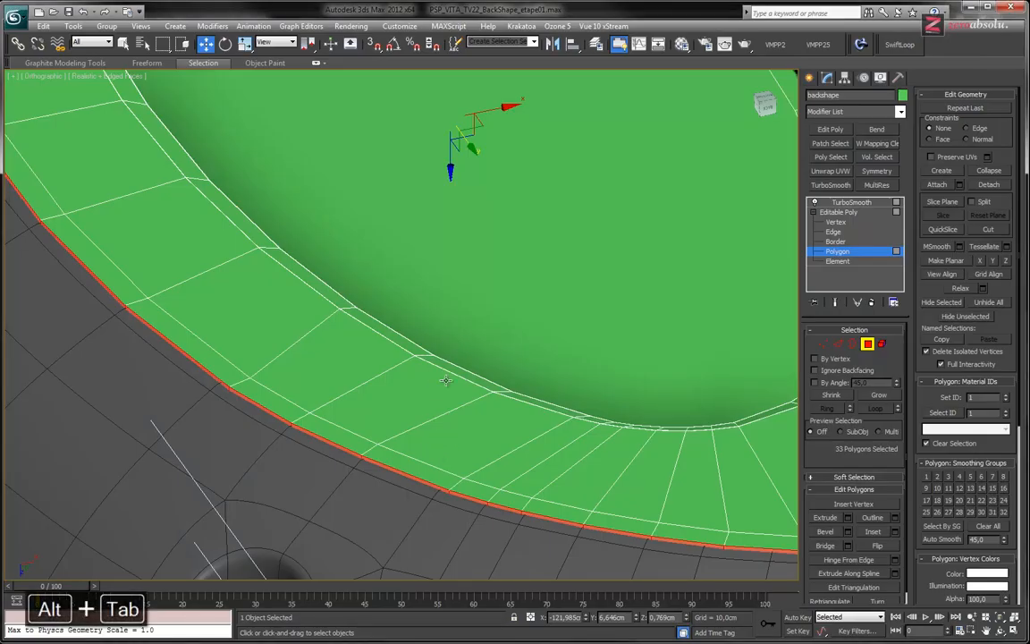
# - Move the side strip's polygons into the shell along Z to about Z 1,2 cm and inspect the sloped border
pyautogui.moveTo(450, 162); pyautogui.dragTo(450, 171)
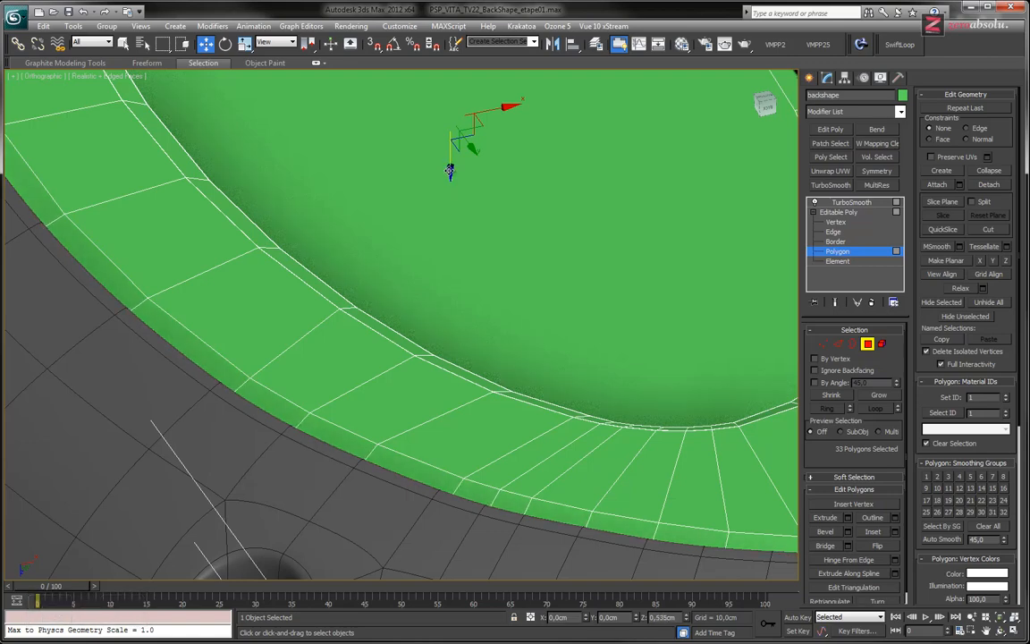
pyautogui.keyDown('alt'); pyautogui.moveTo(450, 170); pyautogui.dragTo(565, 396, button='middle'); pyautogui.keyUp('alt')
pyautogui.keyDown('alt'); pyautogui.moveTo(432, 285); pyautogui.dragTo(435, 349, button='middle'); pyautogui.keyUp('alt')
pyautogui.scroll(3, 434, 349)
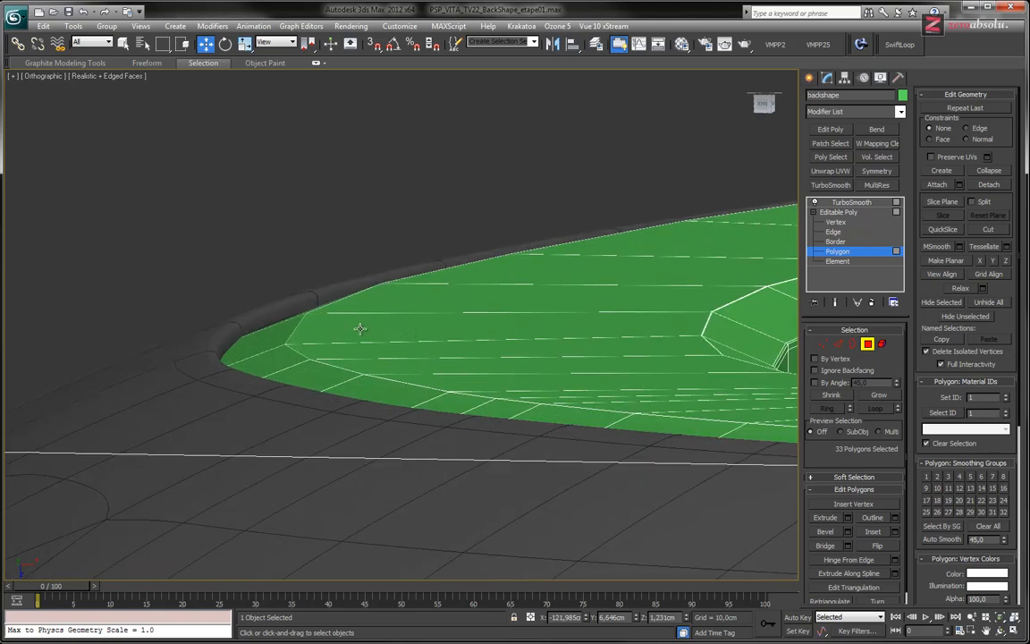
# - Chamfer the back shape's upper rim edge loop, between the top face and side strip, by about 0,05 cm with 2 segments
pyautogui.scroll(6, 358, 333)
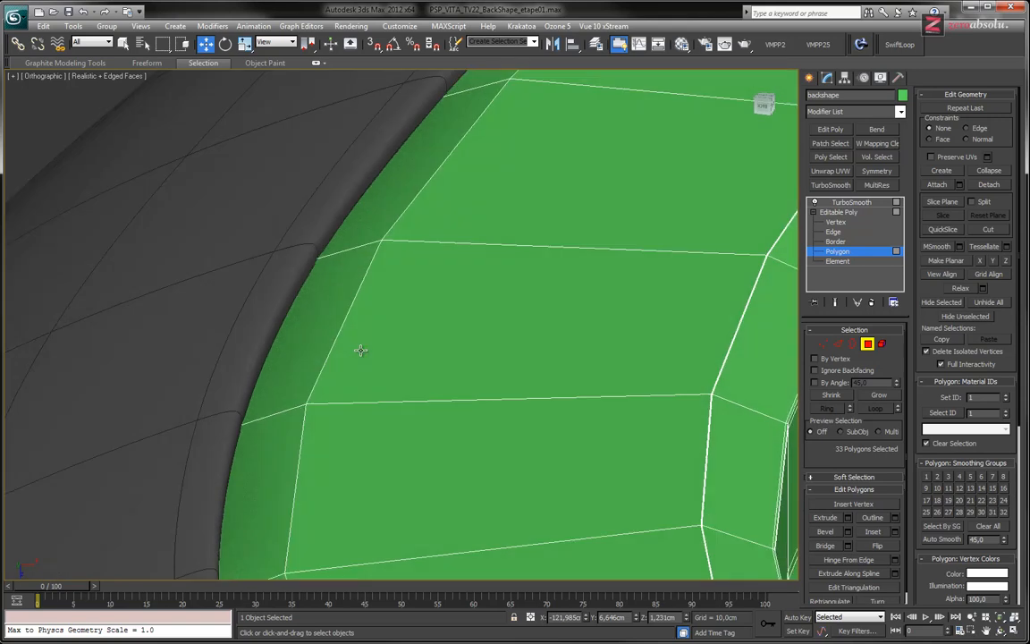
pyautogui.moveTo(360, 346); pyautogui.dragTo(388, 263, button='middle')
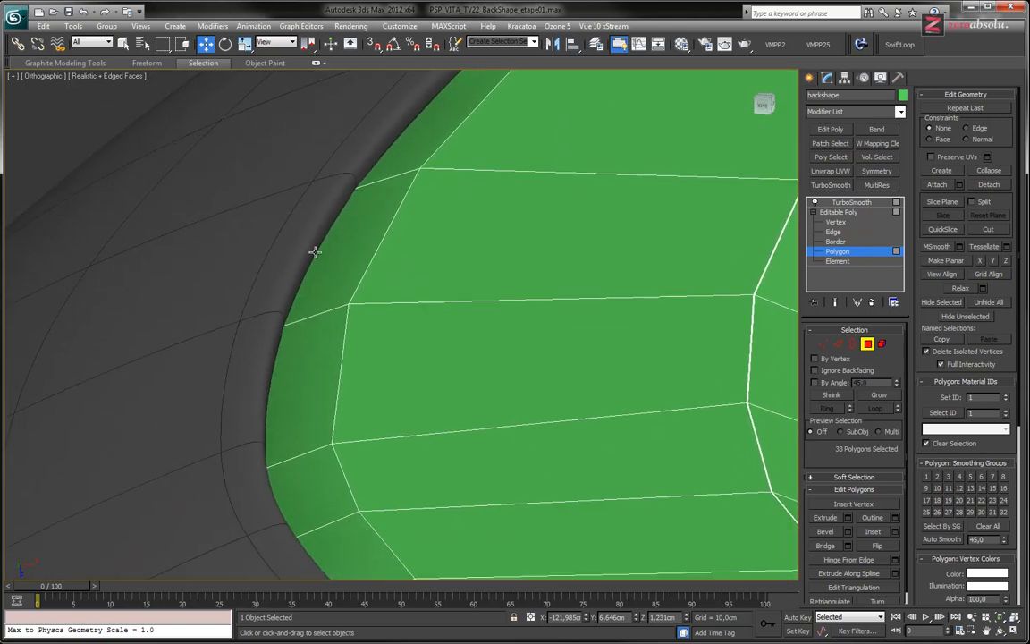
pyautogui.moveTo(375, 321); pyautogui.dragTo(361, 295, button='middle')
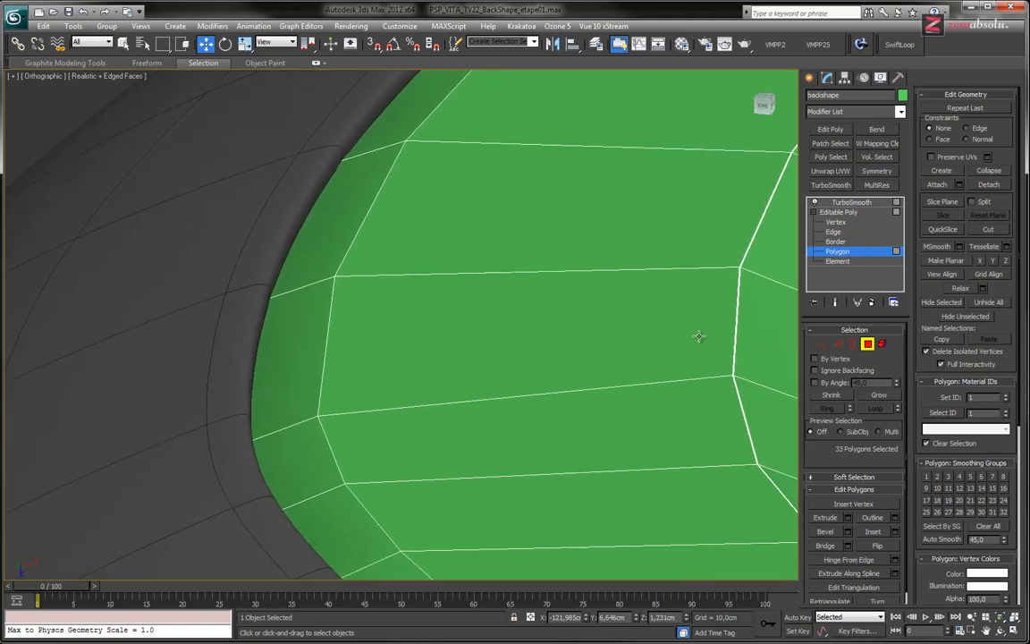
pyautogui.click(835, 233)
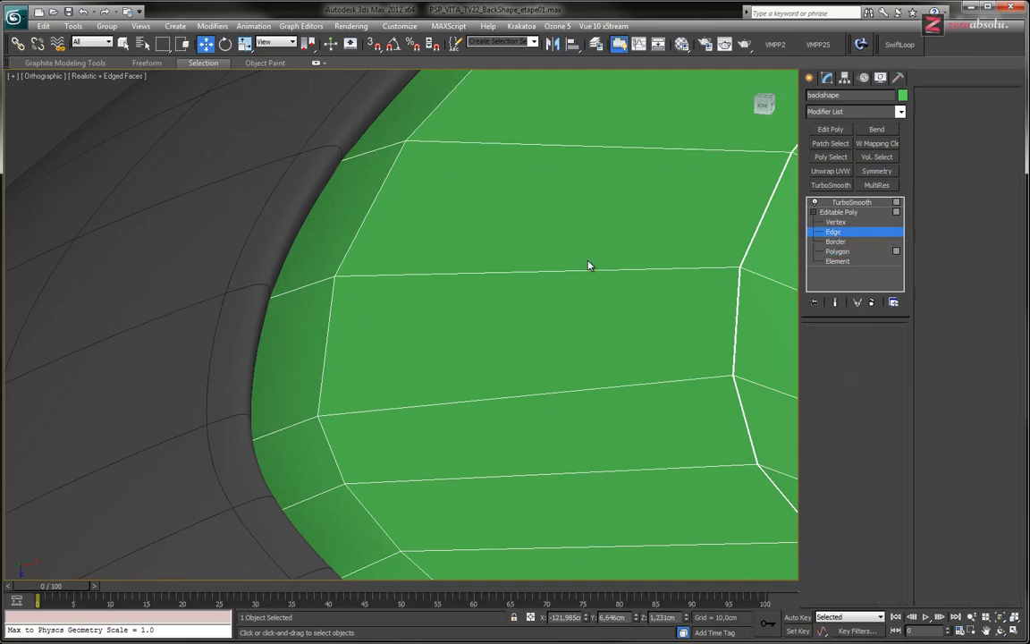
pyautogui.click(331, 313)
pyautogui.click(876, 408)
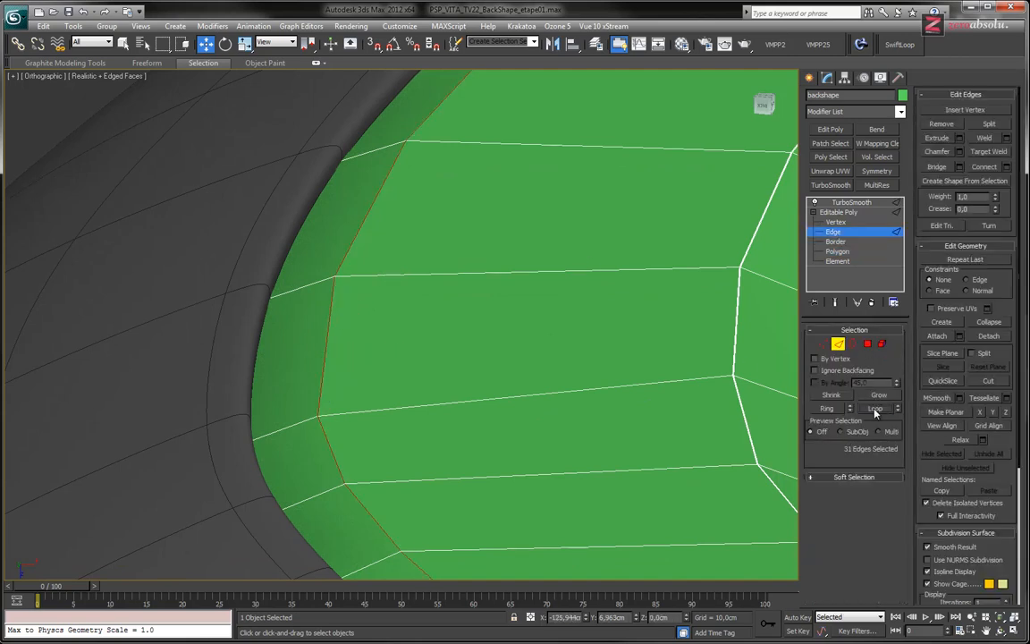
pyautogui.moveTo(422, 326); pyautogui.dragTo(345, 269, button='middle')
pyautogui.scroll(-5, 418, 314)
pyautogui.scroll(5, 419, 315)
pyautogui.click(959, 152)
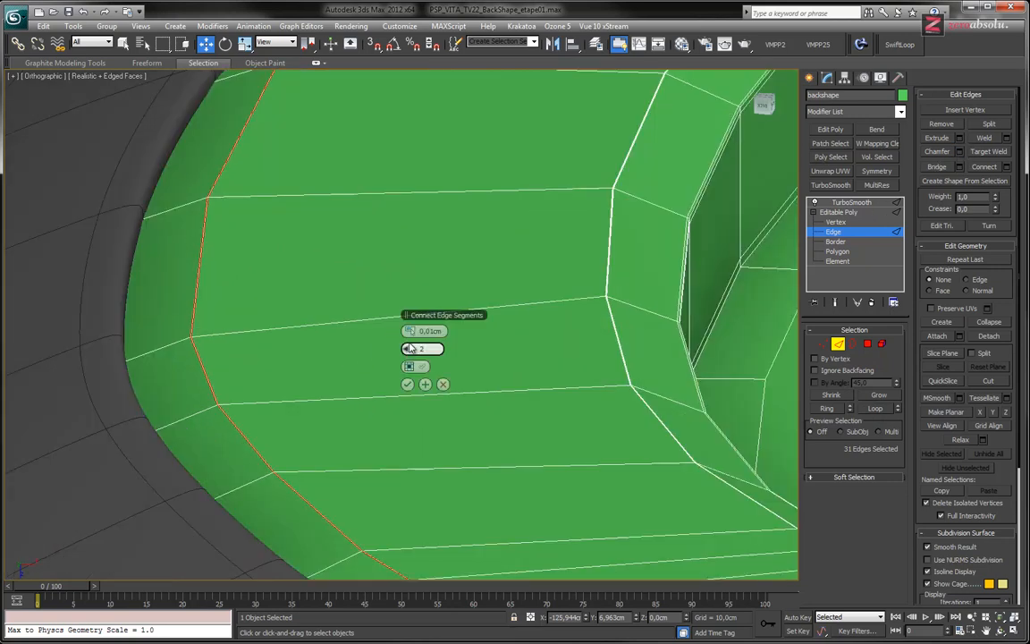
pyautogui.moveTo(410, 331); pyautogui.dragTo(409, 331)
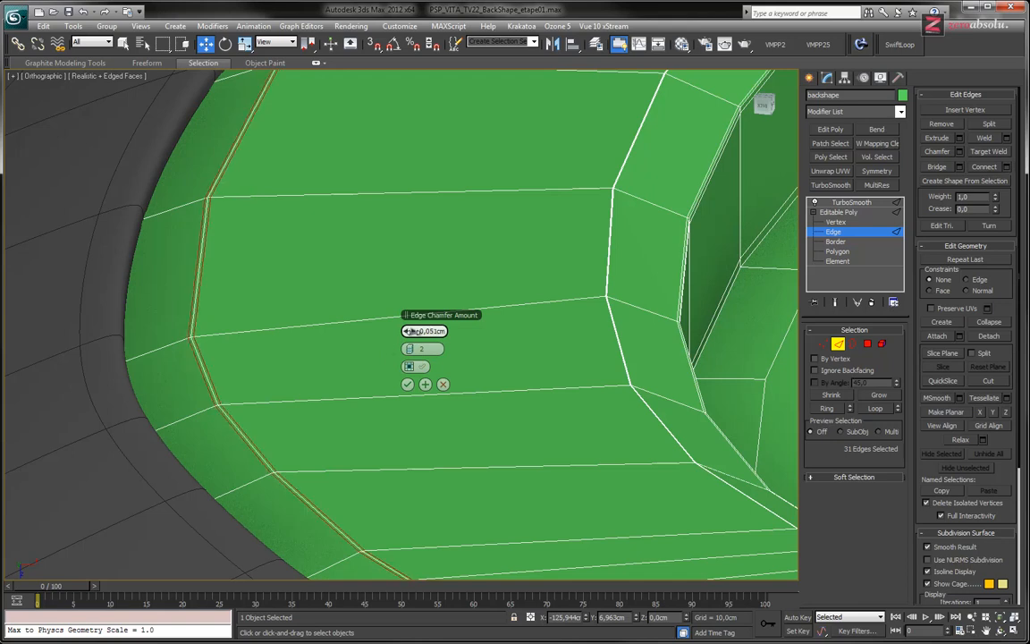
pyautogui.click(408, 385)
# - Select the full edge loop along the outer side of the border strip and check it around the corner in wireframe
pyautogui.moveTo(230, 343); pyautogui.dragTo(263, 331, button='middle')
pyautogui.click(218, 316)
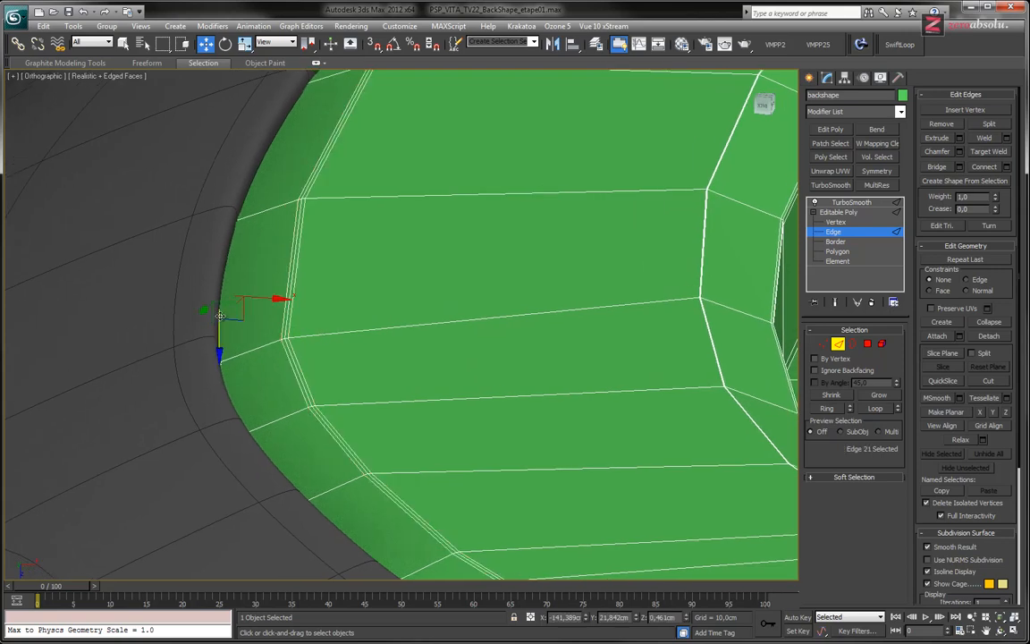
pyautogui.press('F3')
pyautogui.doubleClick(246, 200)
pyautogui.scroll(-5, 309, 250)
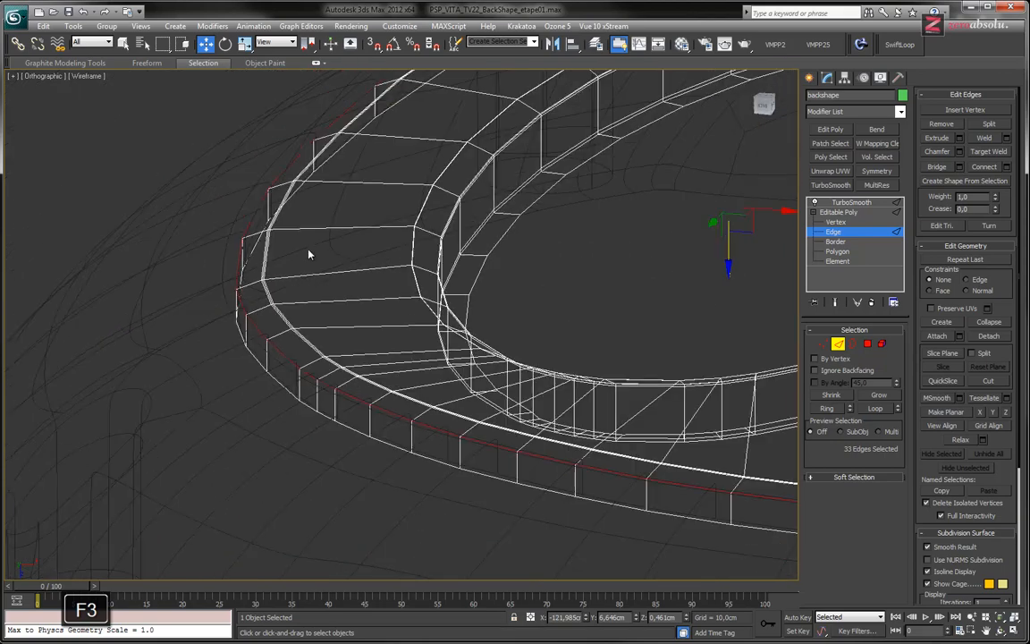
pyautogui.scroll(4, 313, 268)
pyautogui.scroll(6, 309, 294)
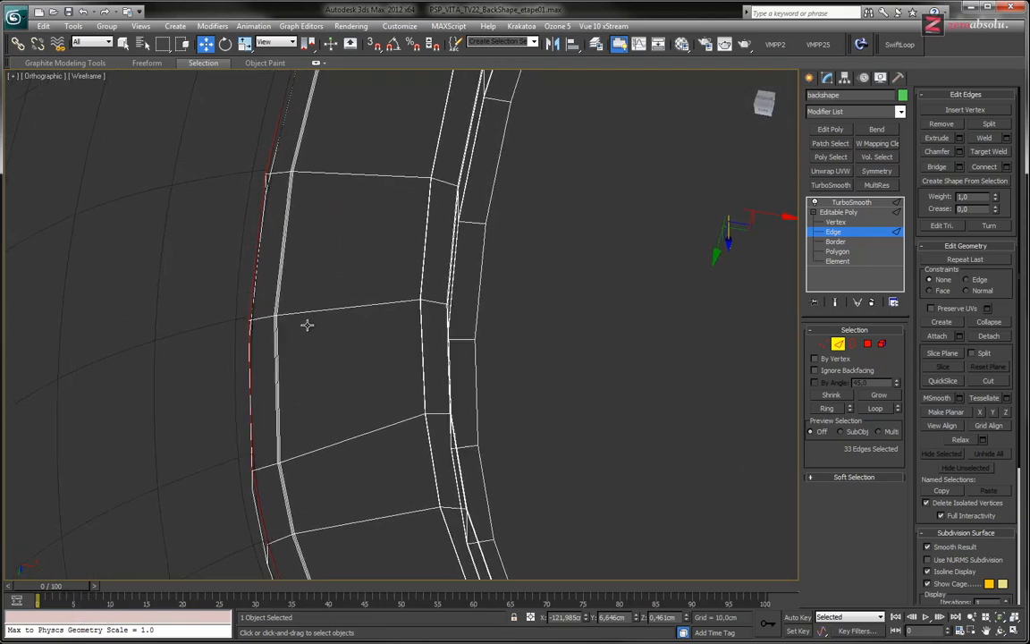
pyautogui.keyDown('alt'); pyautogui.moveTo(303, 365); pyautogui.dragTo(309, 313, button='middle'); pyautogui.keyUp('alt')
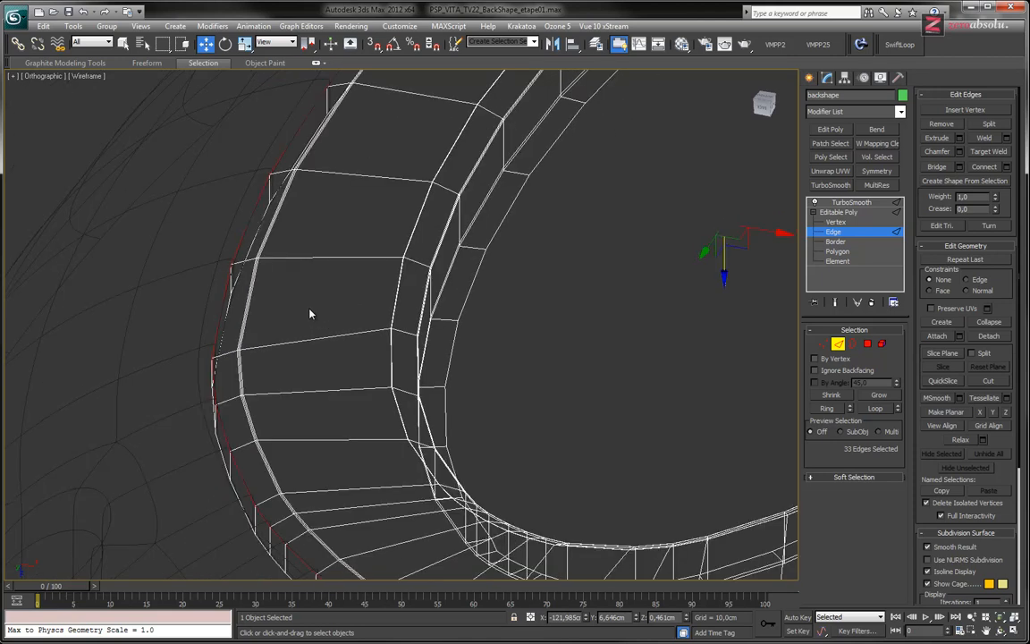
pyautogui.keyDown('alt'); pyautogui.moveTo(313, 306); pyautogui.dragTo(277, 280, button='middle'); pyautogui.keyUp('alt')
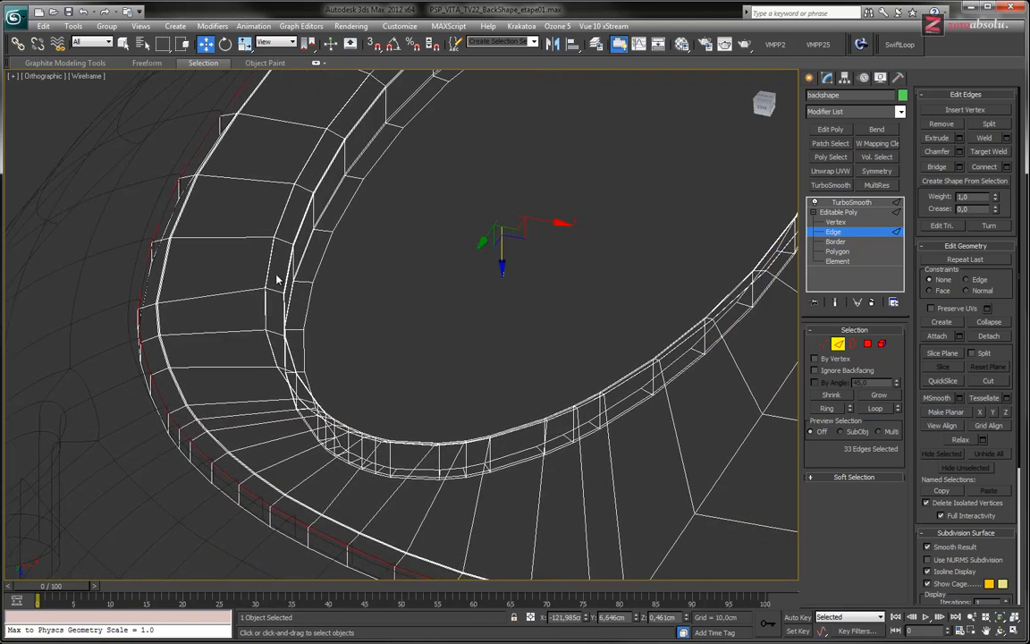
pyautogui.moveTo(405, 502); pyautogui.dragTo(363, 458, button='middle')
pyautogui.scroll(-2, 358, 439)
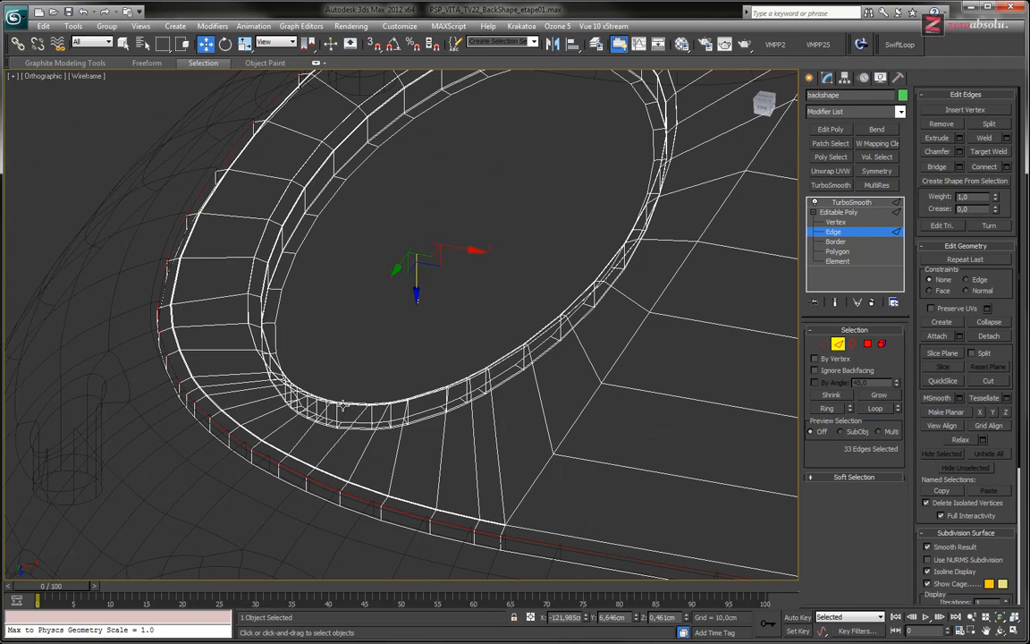
# - Chamfer the outer border edge loop by 0,111 cm with 2 segments in shaded view with the smoothed end result shown
pyautogui.press('F3')
pyautogui.scroll(5, 320, 350)
pyautogui.moveTo(321, 350); pyautogui.dragTo(400, 397, button='middle')
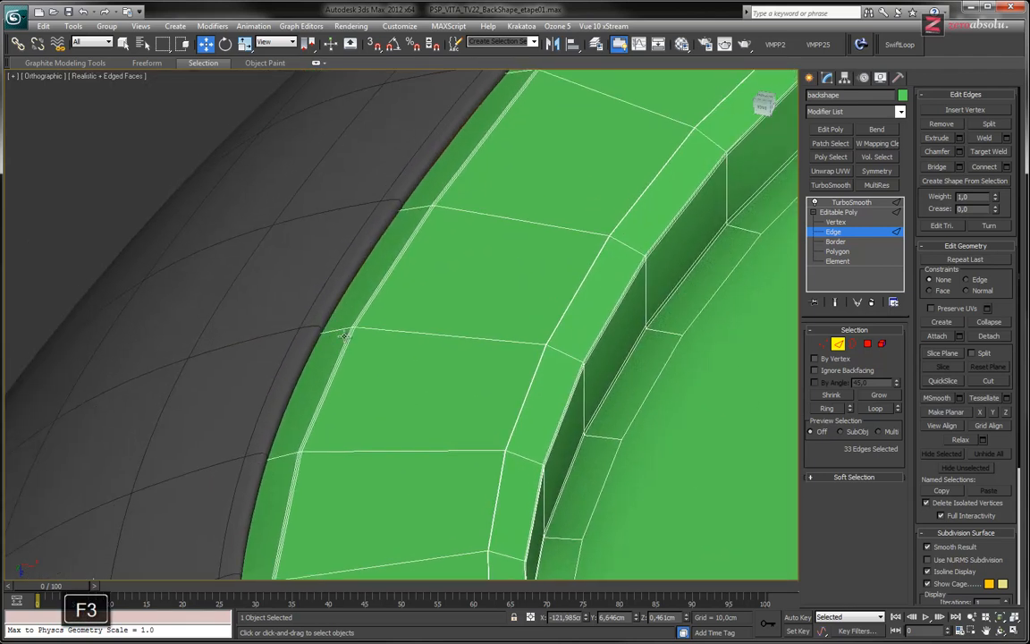
pyautogui.click(959, 152)
pyautogui.moveTo(409, 331); pyautogui.dragTo(409, 330)
pyautogui.click(407, 349)
pyautogui.keyDown('alt'); pyautogui.moveTo(295, 363); pyautogui.dragTo(290, 436, button='middle'); pyautogui.keyUp('alt')
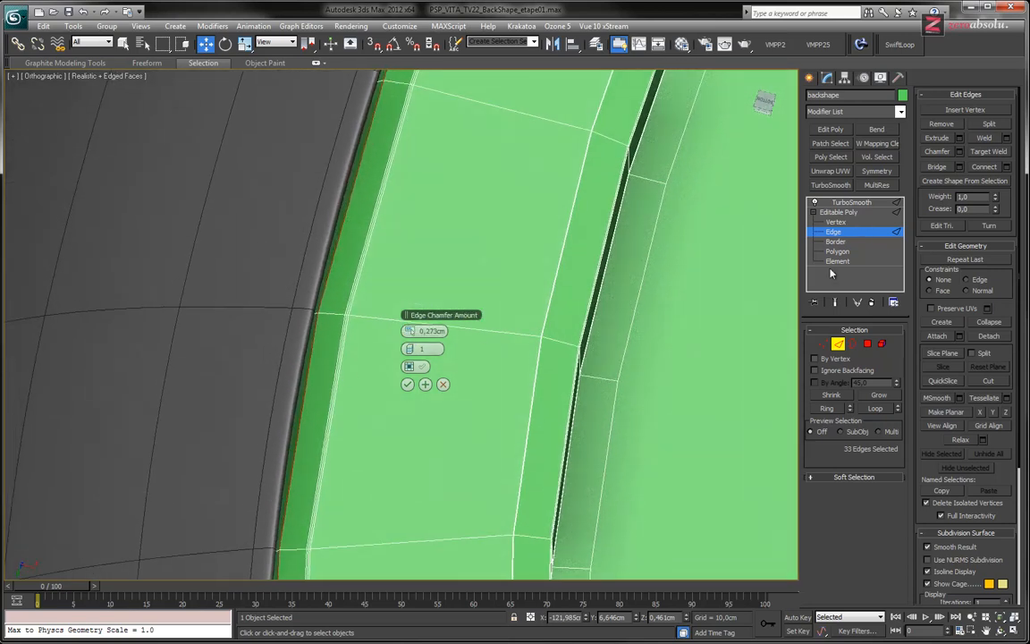
pyautogui.click(836, 303)
pyautogui.moveTo(523, 283)
pyautogui.keyDown('alt'); pyautogui.mouseDown(button='middle')
pyautogui.moveTo(518, 217)
pyautogui.moveTo(517, 226)
pyautogui.mouseUp(button='middle'); pyautogui.keyUp('alt')
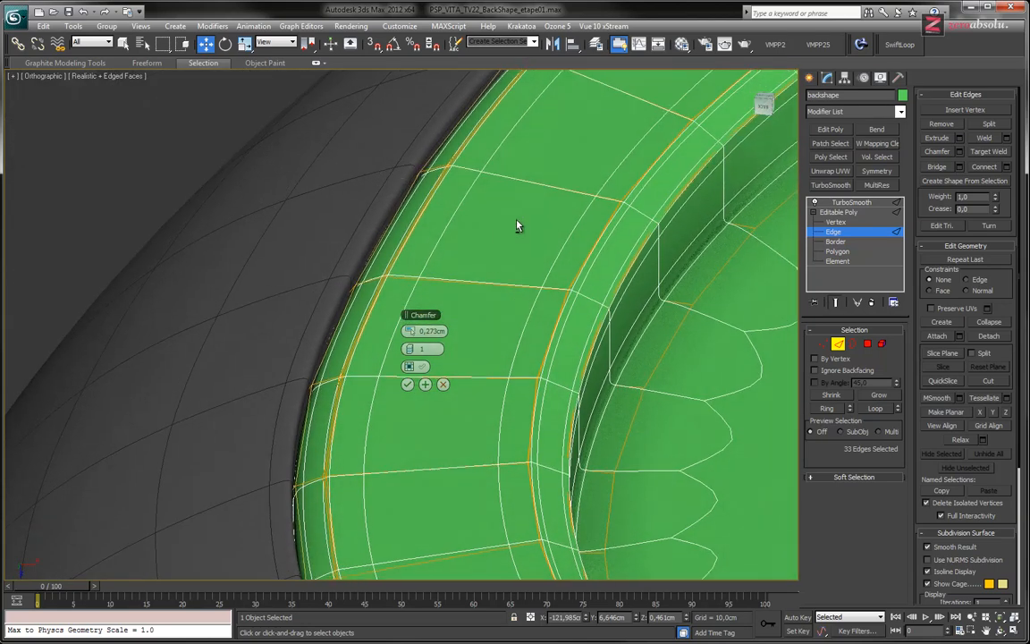
pyautogui.click(414, 349)
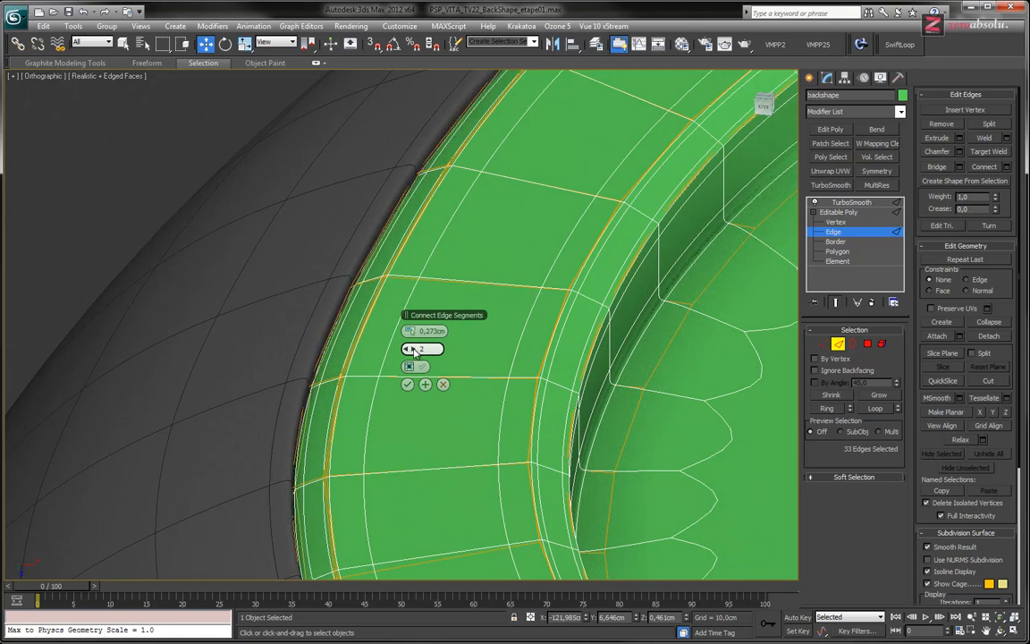
pyautogui.moveTo(409, 331); pyautogui.dragTo(409, 331)
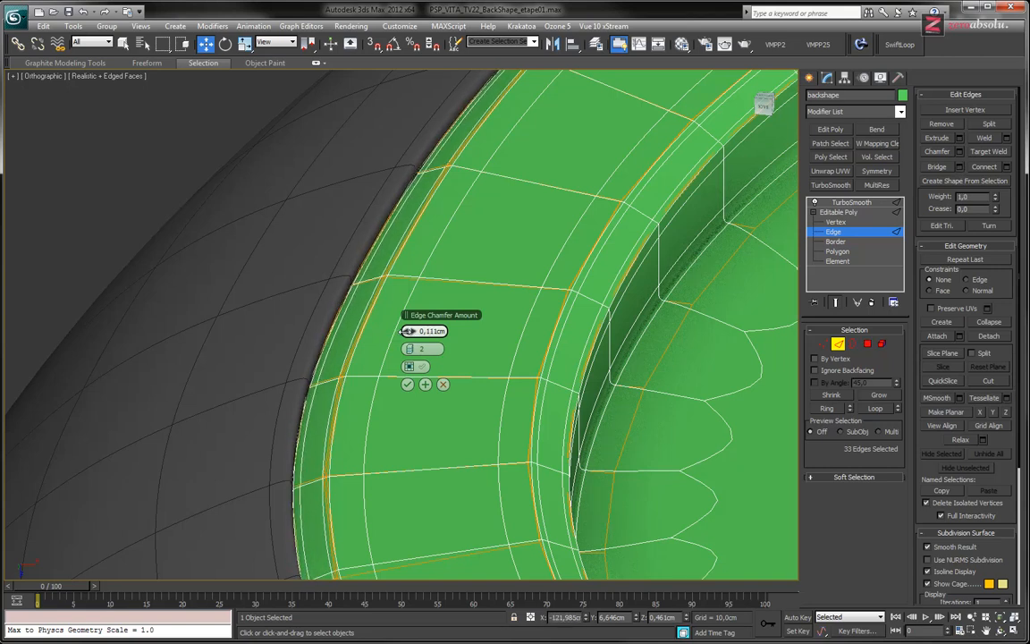
pyautogui.click(408, 385)
# - Return to the TurboSmooth level, hide the edge overlay and examine the smoothed border's gap with the shell
pyautogui.moveTo(503, 363)
pyautogui.keyDown('alt'); pyautogui.mouseDown(button='middle')
pyautogui.moveTo(501, 377)
pyautogui.moveTo(487, 333)
pyautogui.moveTo(493, 348)
pyautogui.mouseUp(button='middle'); pyautogui.keyUp('alt')
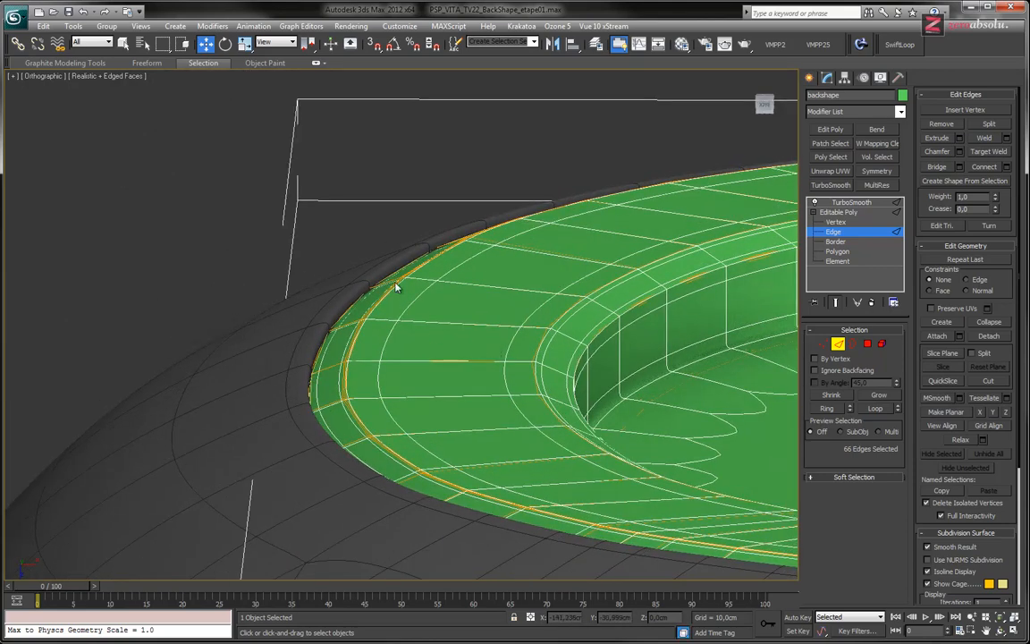
pyautogui.click(852, 233)
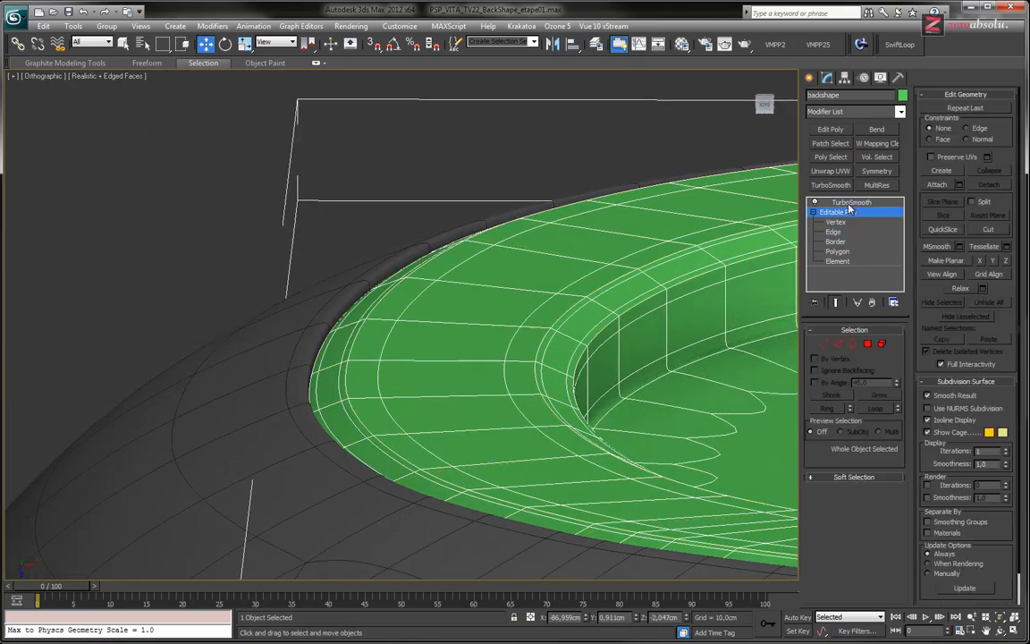
pyautogui.click(851, 203)
pyautogui.press('F4')
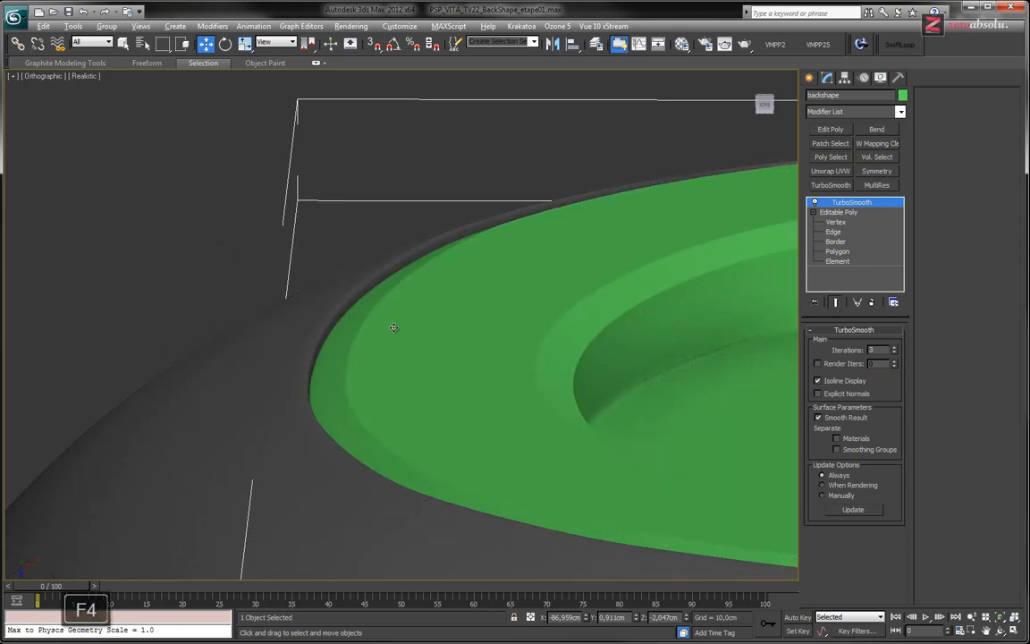
pyautogui.scroll(8, 395, 331)
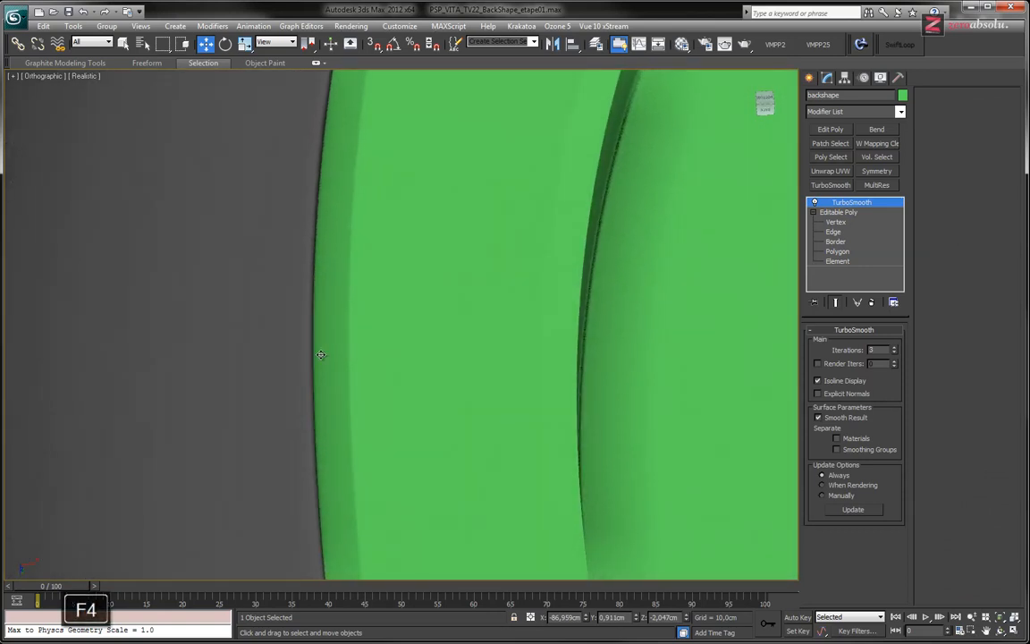
pyautogui.scroll(6, 340, 352)
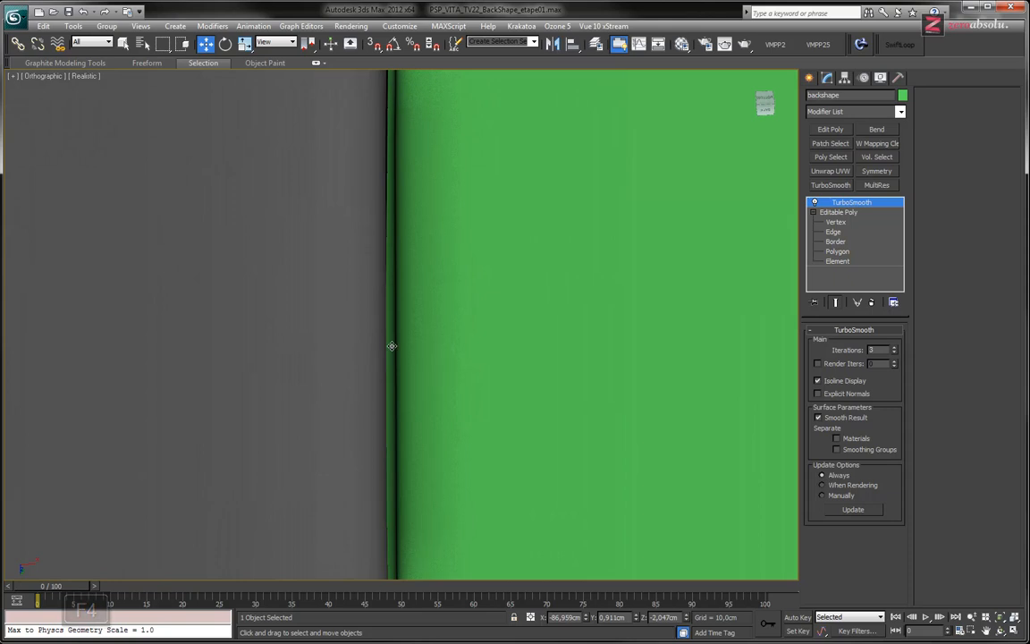
pyautogui.scroll(-5, 392, 345)
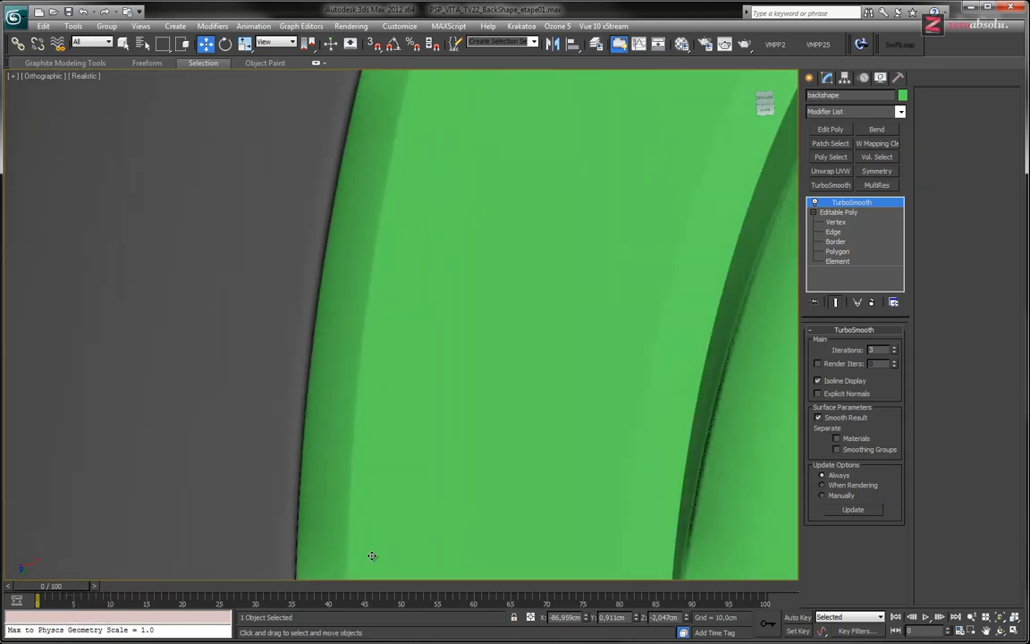
# - Examine the smoothed back shape around the recessed ellipse and along the outline's corner near the round hole
pyautogui.scroll(-8, 372, 555)
pyautogui.keyDown('alt'); pyautogui.moveTo(533, 355); pyautogui.dragTo(465, 432, button='middle'); pyautogui.keyUp('alt')
pyautogui.moveTo(500, 182); pyautogui.dragTo(474, 403, button='middle')
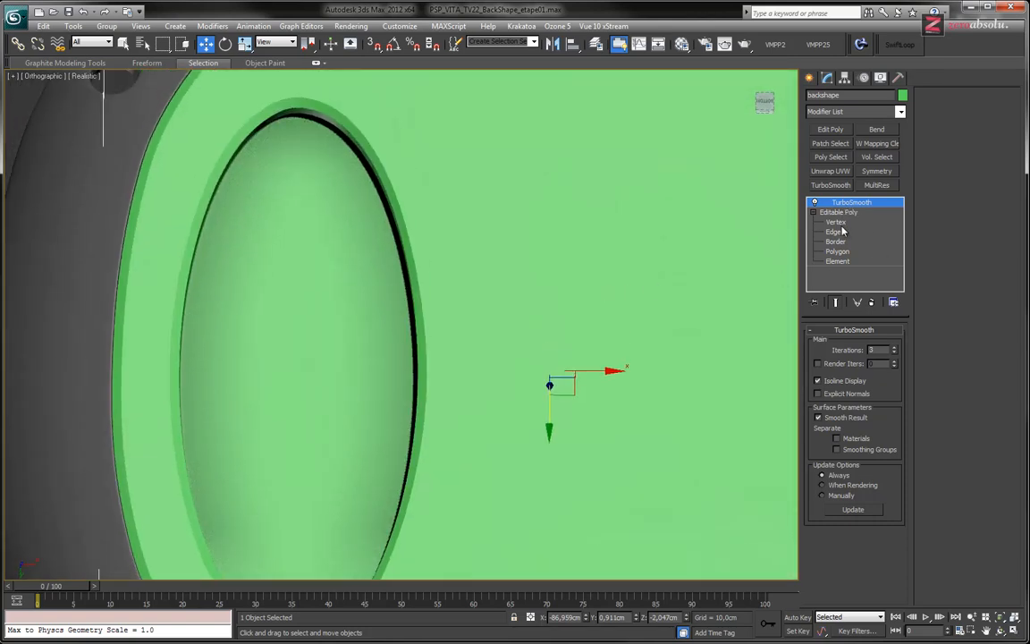
pyautogui.moveTo(518, 265); pyautogui.dragTo(582, 322, button='middle')
pyautogui.scroll(-4, 472, 261)
pyautogui.moveTo(473, 261); pyautogui.dragTo(333, 424, button='middle')
pyautogui.moveTo(241, 505); pyautogui.dragTo(298, 368, button='middle')
pyautogui.scroll(5, 299, 368)
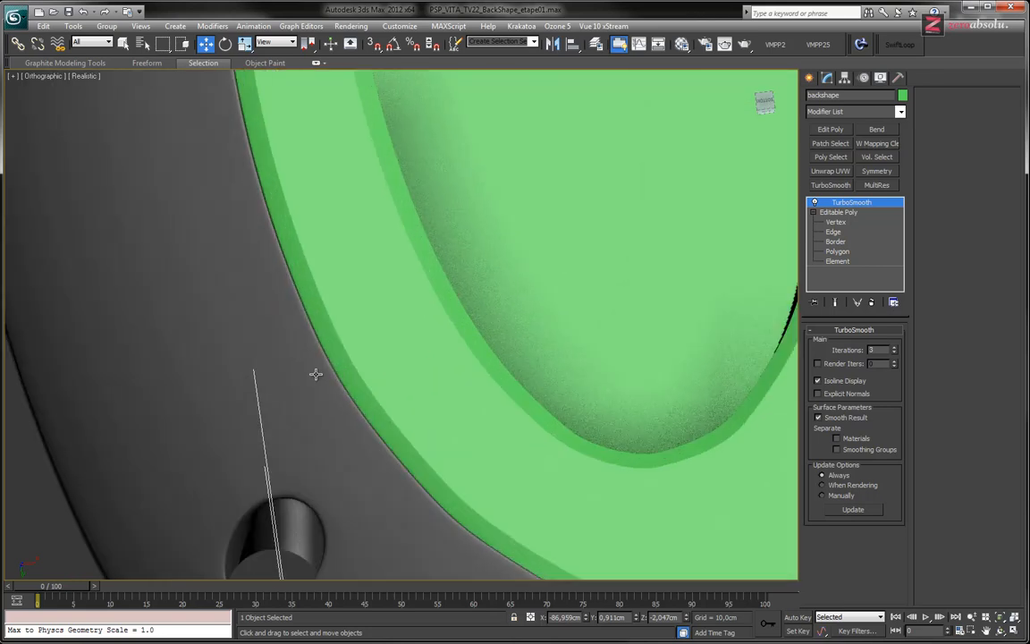
pyautogui.moveTo(490, 418); pyautogui.dragTo(388, 309, button='middle')
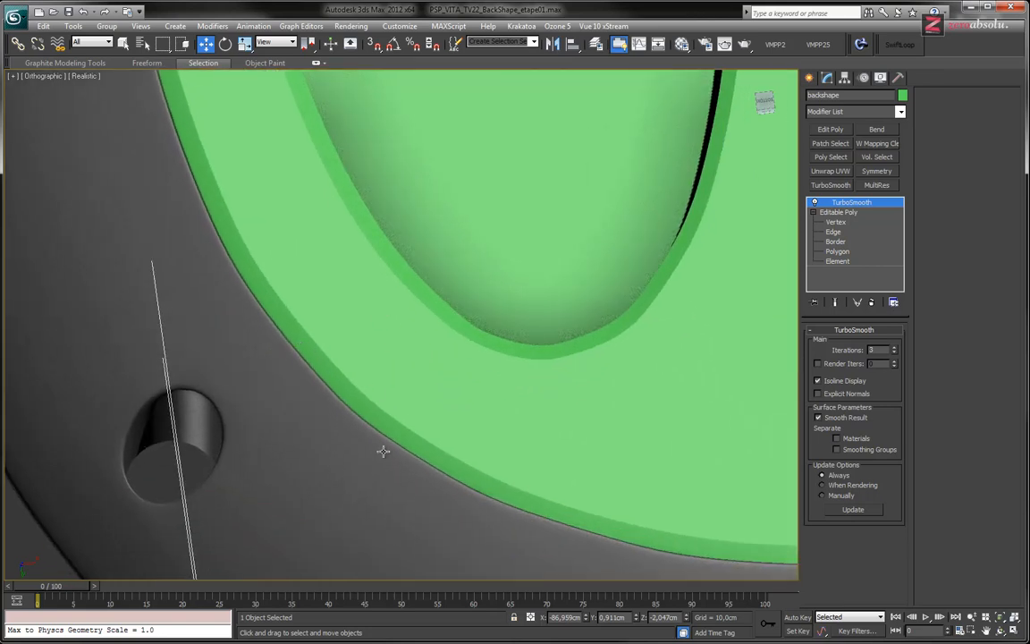
pyautogui.moveTo(392, 406); pyautogui.dragTo(428, 410, button='middle')
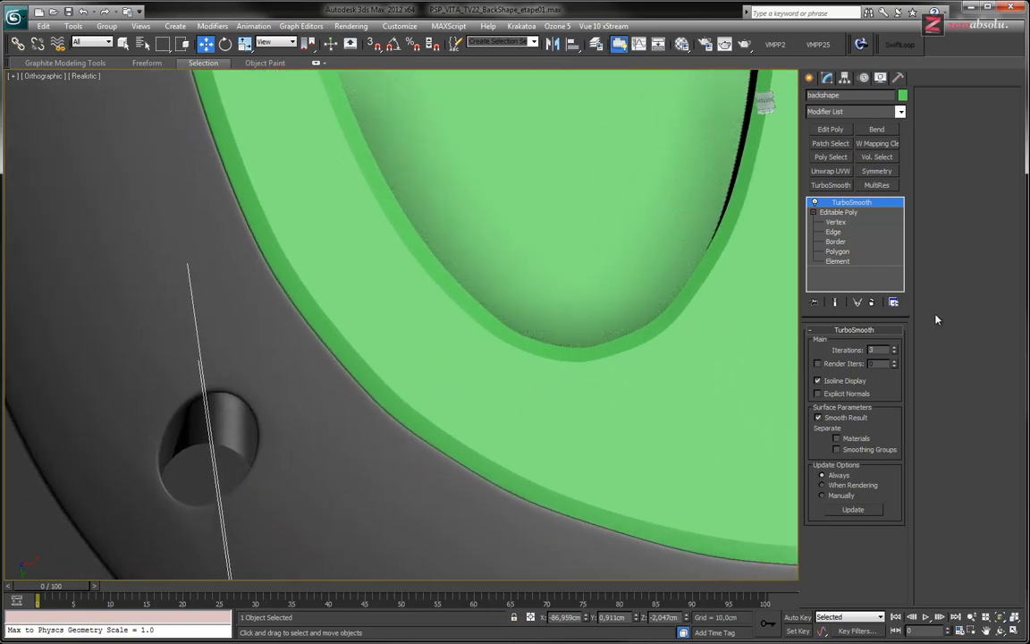
# - Compare the corner outline with TurboSmooth iterations at 0, and restore them to 3
pyautogui.rightClick(894, 353)
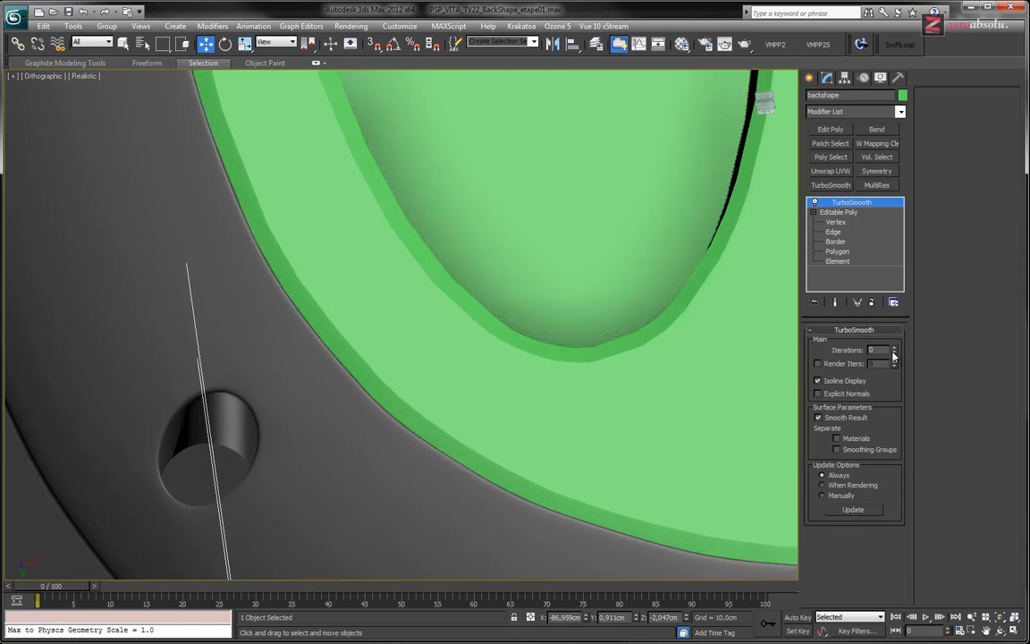
pyautogui.click(894, 347)
pyautogui.click(895, 347)
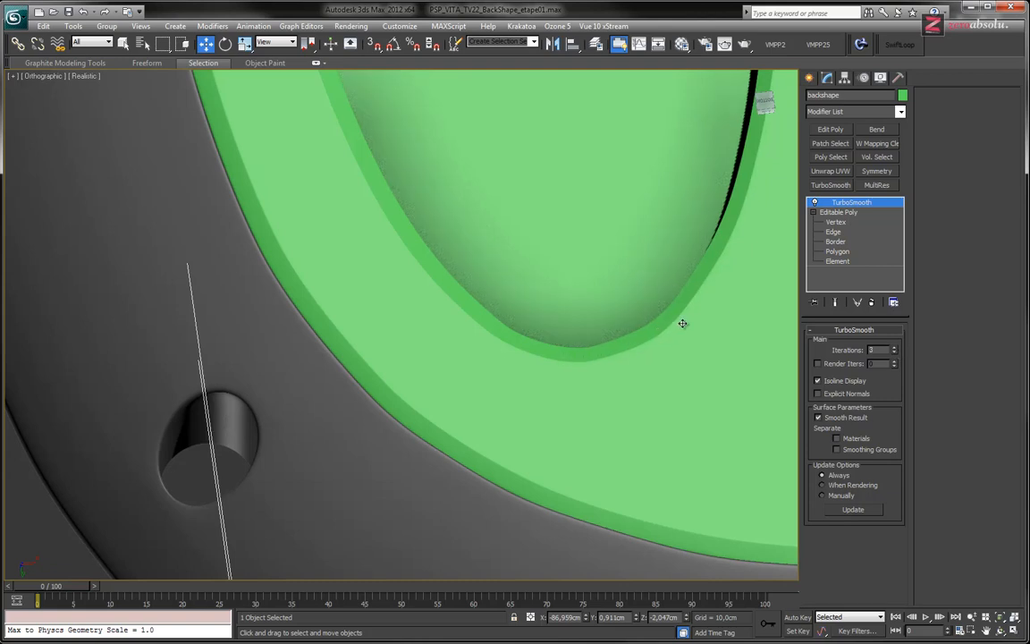
# - Move the corner's border vertex column along the outline to about X -126,4 cm and Y 45 cm
pyautogui.moveTo(683, 323); pyautogui.dragTo(414, 339, button='middle')
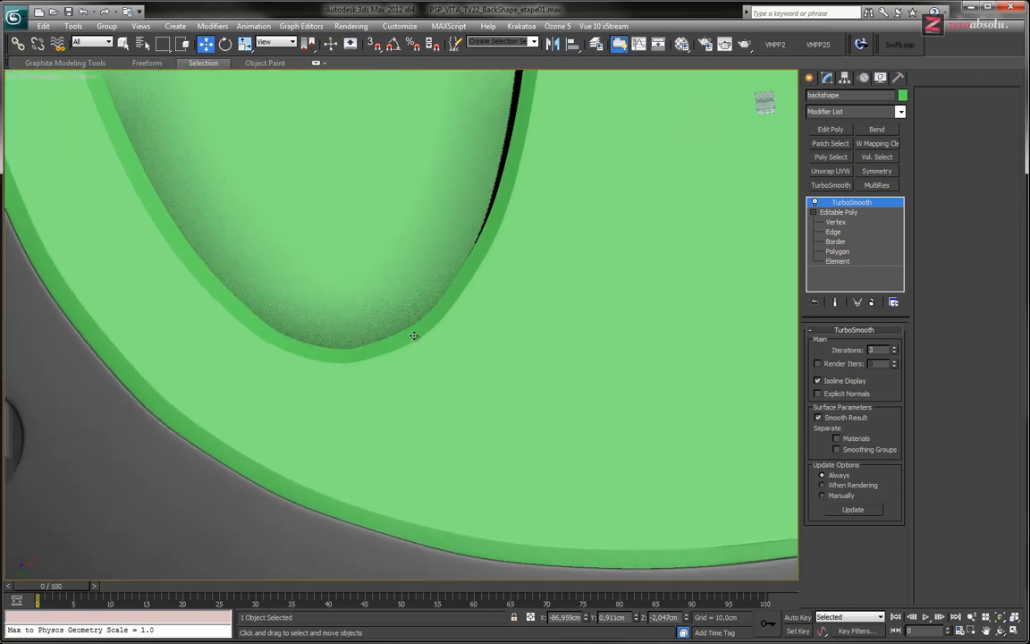
pyautogui.click(836, 222)
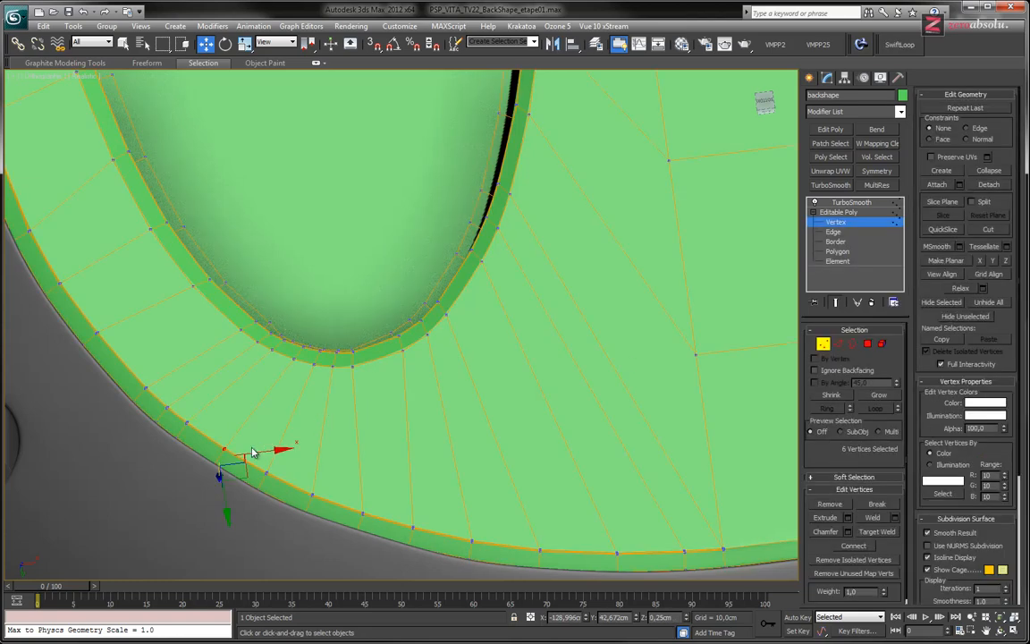
pyautogui.keyDown('alt'); pyautogui.moveTo(253, 467); pyautogui.dragTo(273, 454, button='middle'); pyautogui.keyUp('alt')
pyautogui.keyDown('ctrl'); pyautogui.click(215, 471); pyautogui.keyUp('ctrl')
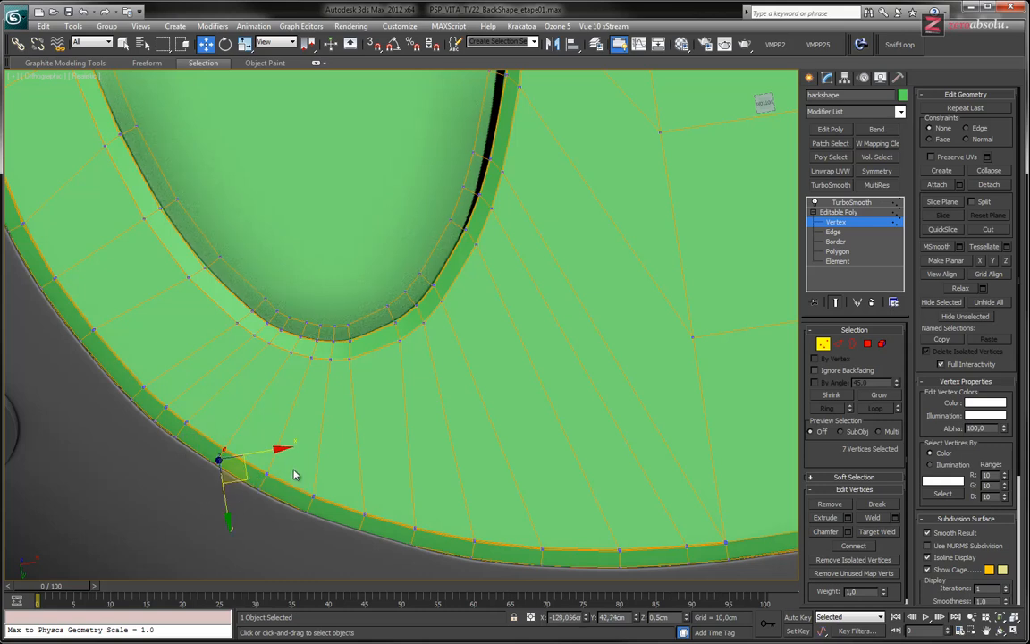
pyautogui.moveTo(244, 479); pyautogui.dragTo(289, 508)
pyautogui.scroll(5, 269, 486)
pyautogui.moveTo(270, 486); pyautogui.dragTo(503, 338, button='middle')
pyautogui.scroll(-2, 502, 339)
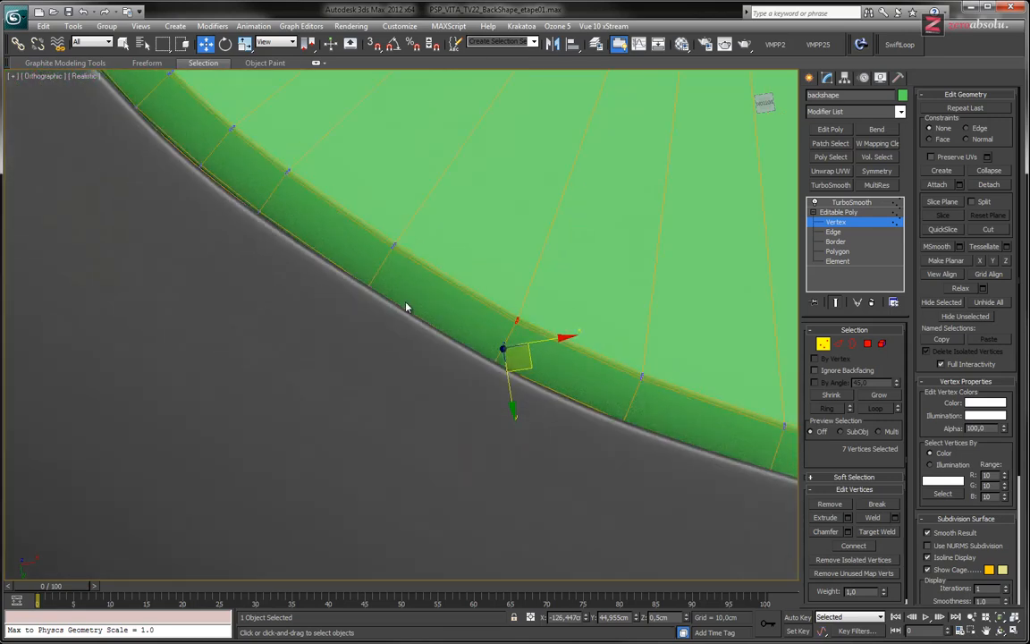
# - Shift the next border vertex column along the corner outline to even out the spacing with its neighbours
pyautogui.moveTo(406, 307); pyautogui.dragTo(428, 354, button='middle')
pyautogui.moveTo(286, 247); pyautogui.dragTo(305, 353, button='middle')
pyautogui.moveTo(305, 353); pyautogui.dragTo(362, 394)
pyautogui.moveTo(278, 253); pyautogui.dragTo(423, 368, button='middle')
pyautogui.scroll(-2, 455, 440)
# - Move the following corner border column by about X -0,7 cm and Y -1 cm, and its neighbour by about X -0,2 cm and Y -0,1 cm
pyautogui.moveTo(422, 362); pyautogui.dragTo(319, 424)
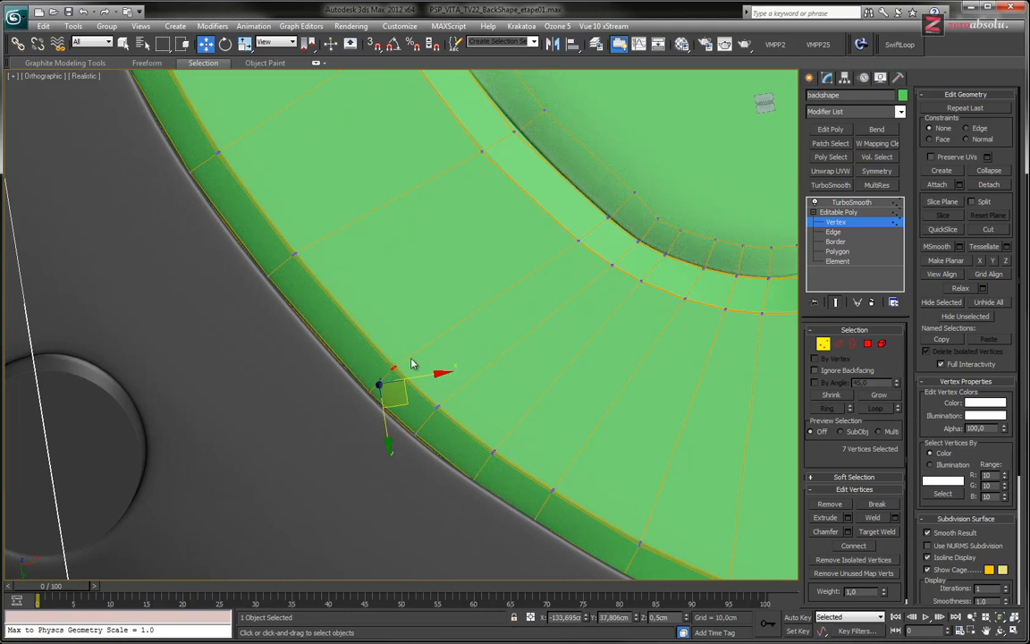
pyautogui.keyDown('ctrl'); pyautogui.click(415, 434); pyautogui.keyUp('ctrl')
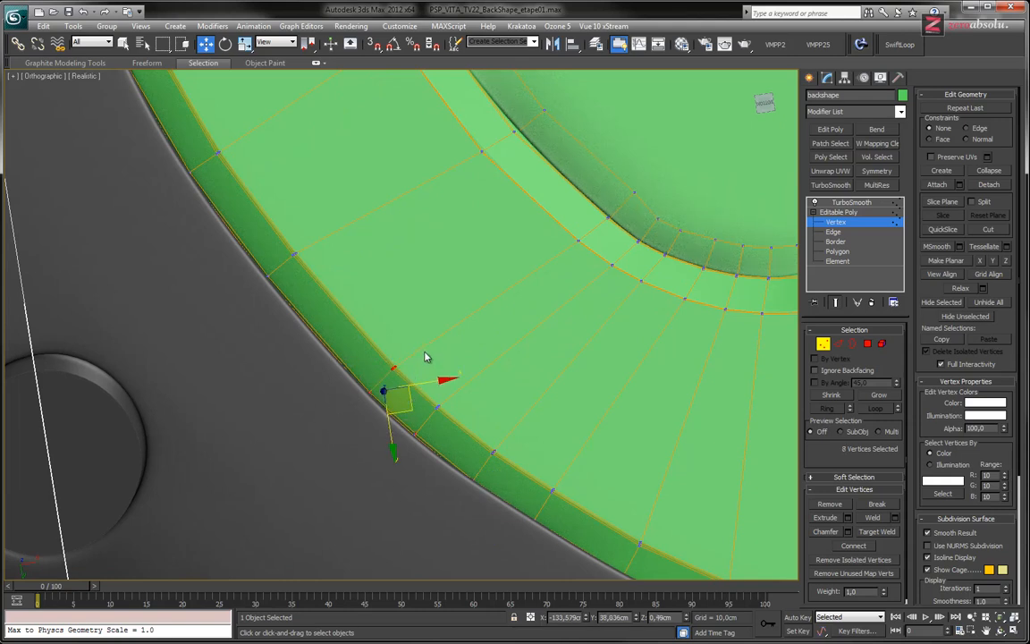
pyautogui.moveTo(346, 413); pyautogui.dragTo(377, 374)
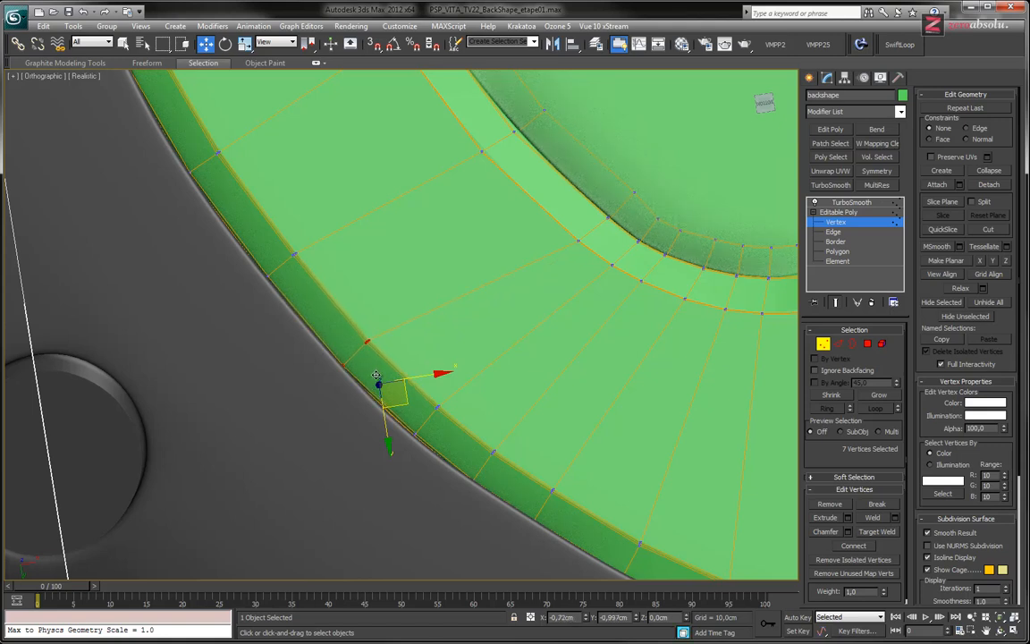
pyautogui.moveTo(376, 377); pyautogui.dragTo(352, 353)
pyautogui.moveTo(419, 409); pyautogui.dragTo(444, 439)
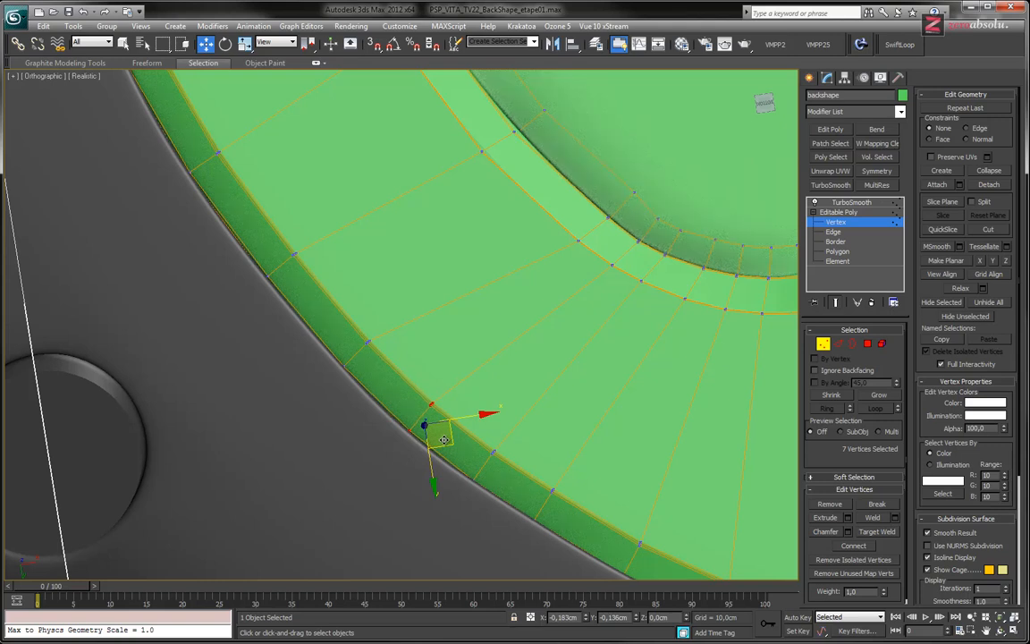
pyautogui.moveTo(444, 440); pyautogui.dragTo(438, 438)
# - Clear the vertex selection and examine the corner outline without the vertex cage
pyautogui.scroll(-4, 568, 410)
pyautogui.moveTo(568, 410); pyautogui.dragTo(313, 411, button='middle')
pyautogui.click(404, 265)
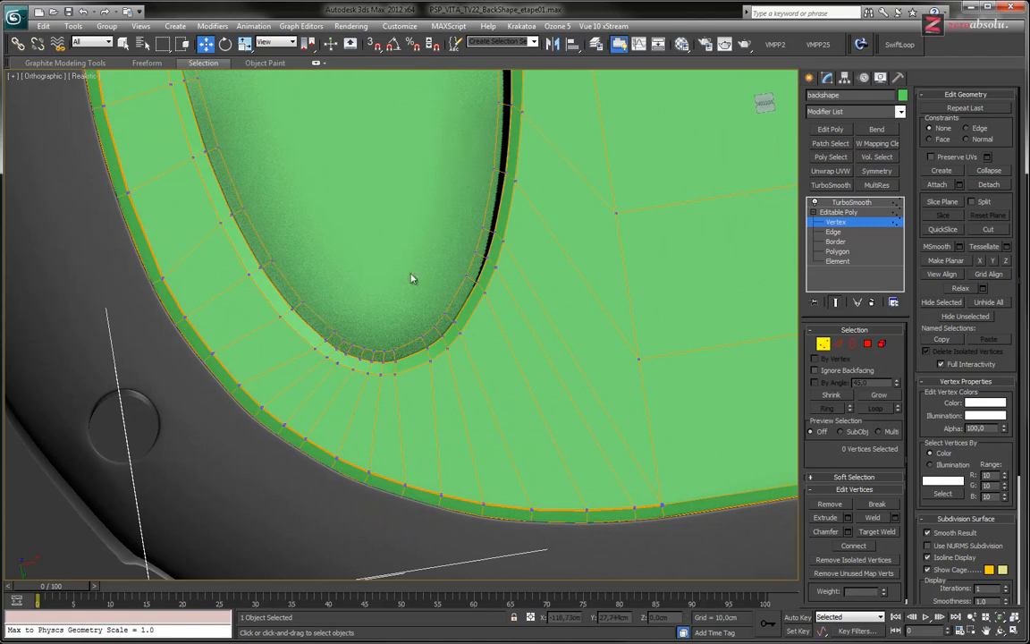
pyautogui.keyDown('alt'); pyautogui.moveTo(411, 278); pyautogui.dragTo(439, 425, button='middle'); pyautogui.keyUp('alt')
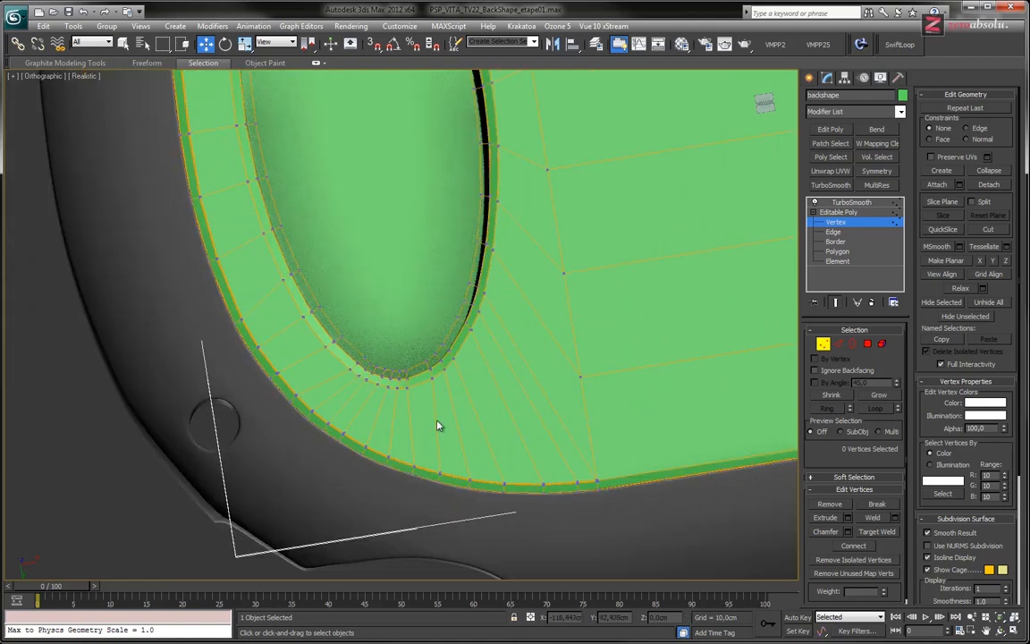
pyautogui.click(838, 212)
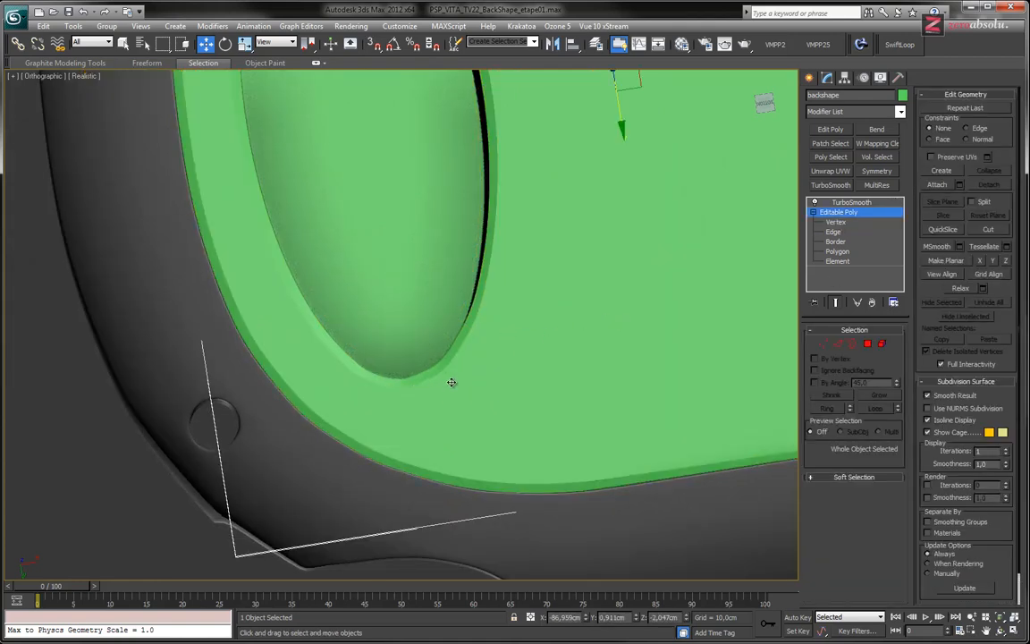
pyautogui.moveTo(452, 382); pyautogui.dragTo(490, 406, button='middle')
# - Nudge the nine-vertex column near the recessed ellipse's tip to about X -112,35 cm and Y 33,25 cm, and select the adjacent column
pyautogui.click(841, 223)
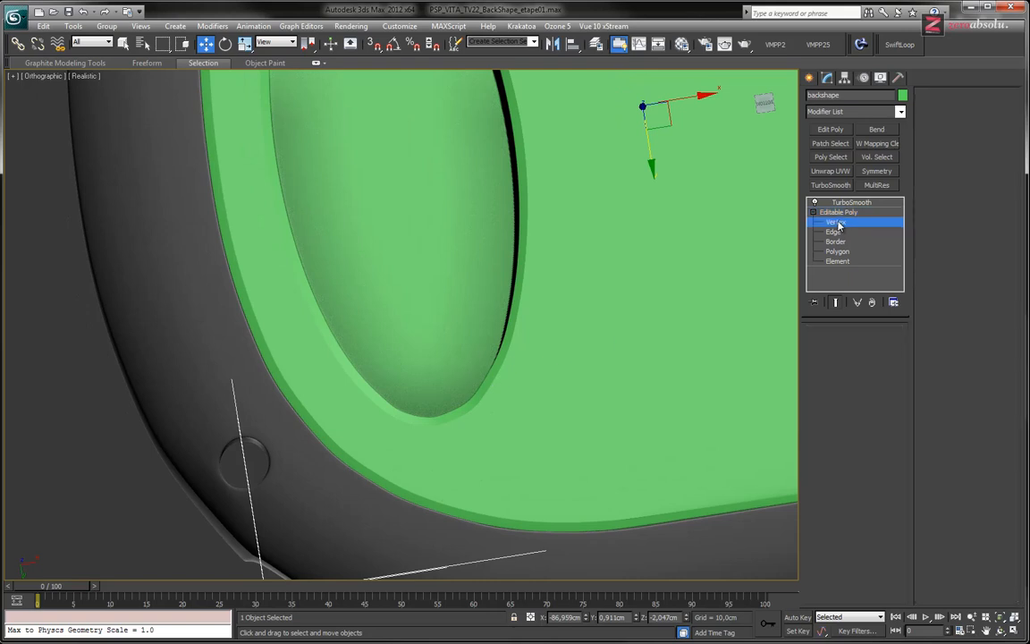
pyautogui.moveTo(511, 398); pyautogui.dragTo(482, 383, button='middle')
pyautogui.scroll(5, 492, 376)
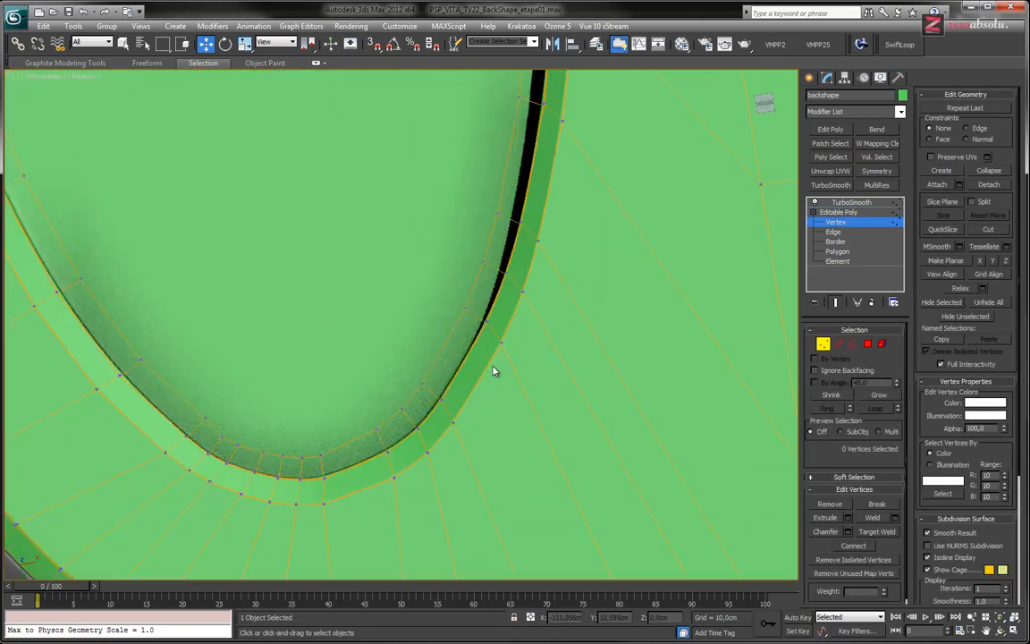
pyautogui.scroll(-2, 506, 389)
pyautogui.moveTo(532, 338); pyautogui.dragTo(416, 226)
pyautogui.keyDown('alt'); pyautogui.moveTo(478, 366); pyautogui.dragTo(508, 380, button='middle'); pyautogui.keyUp('alt')
pyautogui.moveTo(317, 363); pyautogui.dragTo(330, 422)
pyautogui.moveTo(372, 317); pyautogui.dragTo(407, 386)
pyautogui.keyDown('alt'); pyautogui.moveTo(436, 339); pyautogui.dragTo(468, 338, button='middle'); pyautogui.keyUp('alt')
pyautogui.keyDown('ctrl'); pyautogui.moveTo(377, 320); pyautogui.dragTo(427, 382); pyautogui.keyUp('ctrl')
pyautogui.keyDown('alt'); pyautogui.moveTo(427, 382); pyautogui.dragTo(450, 376, button='middle'); pyautogui.keyUp('alt')
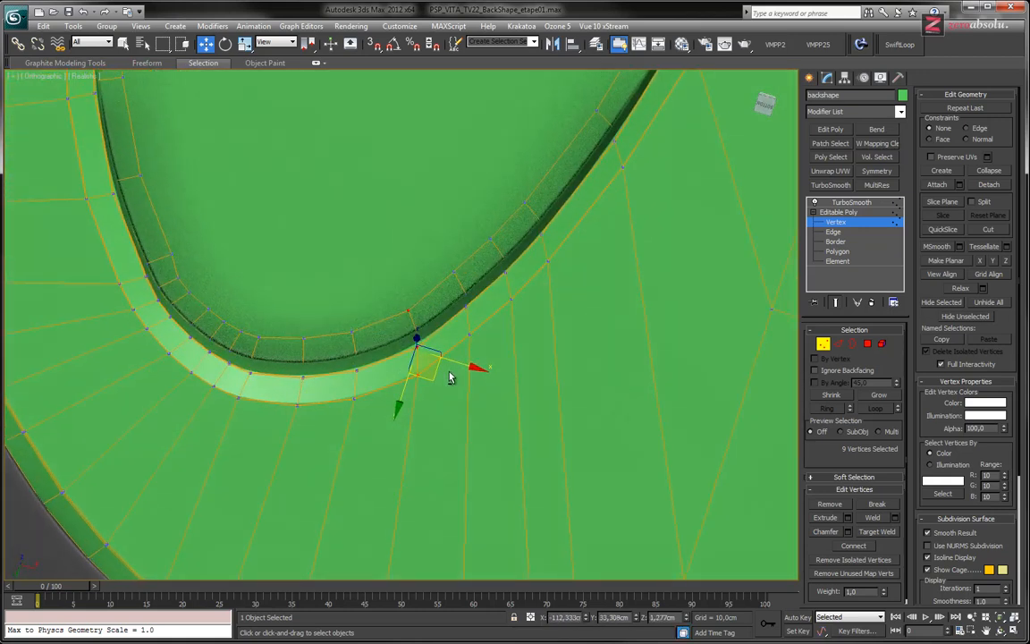
pyautogui.moveTo(431, 377); pyautogui.dragTo(431, 377)
pyautogui.moveTo(490, 359)
pyautogui.keyDown('alt'); pyautogui.mouseDown(button='middle')
pyautogui.moveTo(497, 342)
pyautogui.moveTo(490, 351)
pyautogui.moveTo(506, 346)
pyautogui.mouseUp(button='middle'); pyautogui.keyUp('alt')
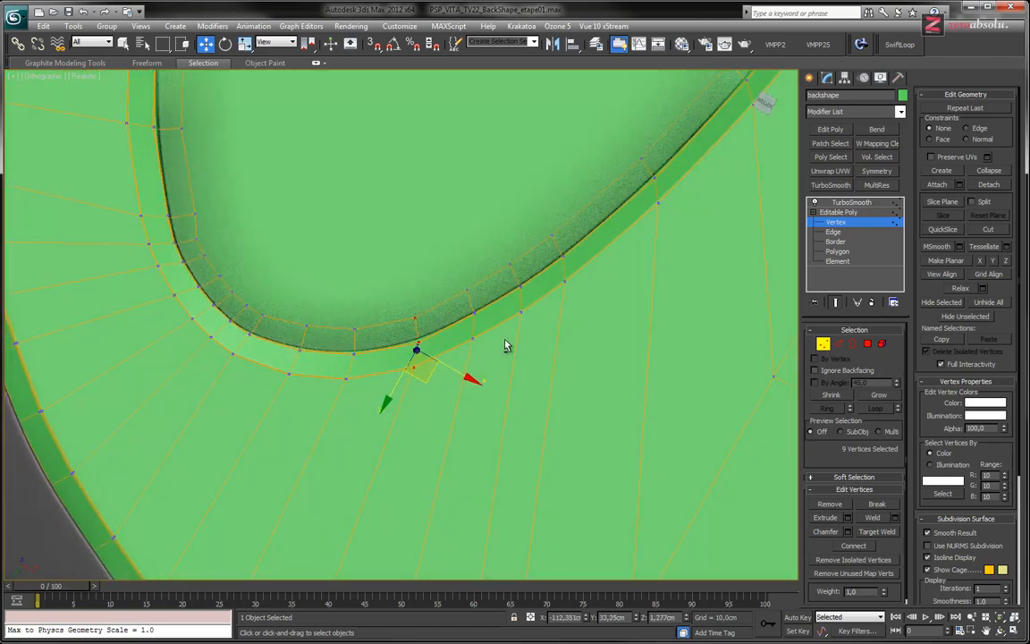
pyautogui.moveTo(455, 294); pyautogui.dragTo(481, 353)
pyautogui.scroll(-6, 487, 344)
pyautogui.keyDown('alt'); pyautogui.moveTo(541, 385); pyautogui.dragTo(483, 341, button='middle'); pyautogui.keyUp('alt')
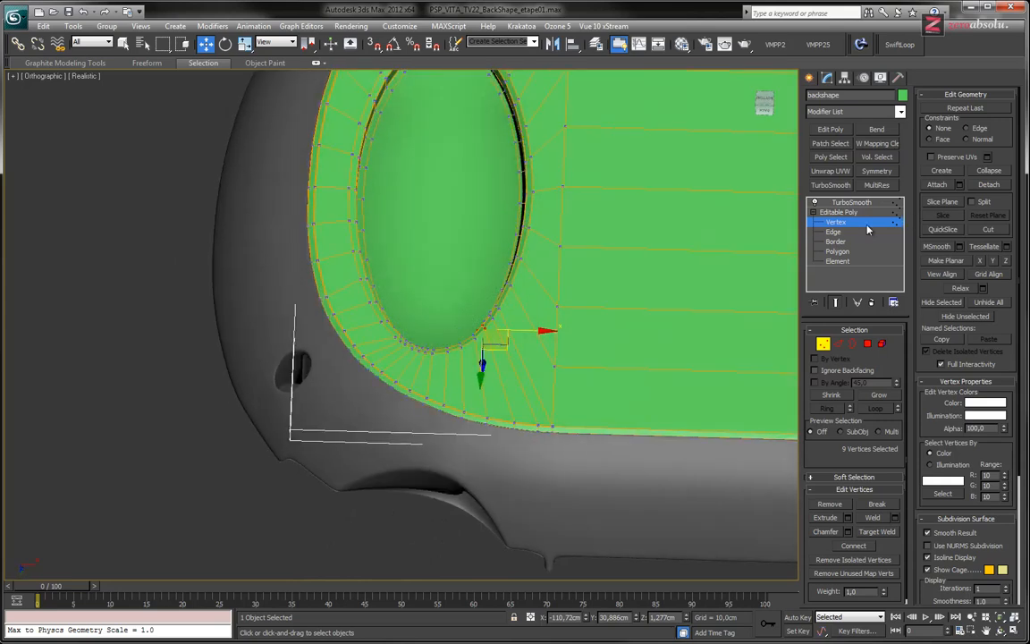
# - Return to the TurboSmooth level and examine the smoothed ellipse tip, including from the Bottom view
pyautogui.click(854, 203)
pyautogui.moveTo(511, 336)
pyautogui.keyDown('alt'); pyautogui.mouseDown(button='middle')
pyautogui.moveTo(527, 400)
pyautogui.moveTo(558, 323)
pyautogui.moveTo(547, 361)
pyautogui.moveTo(490, 426)
pyautogui.moveTo(428, 435)
pyautogui.moveTo(443, 298)
pyautogui.mouseUp(button='middle'); pyautogui.keyUp('alt')
pyautogui.scroll(6, 518, 384)
pyautogui.scroll(-2, 540, 348)
pyautogui.scroll(-1, 426, 423)
pyautogui.scroll(4, 425, 422)
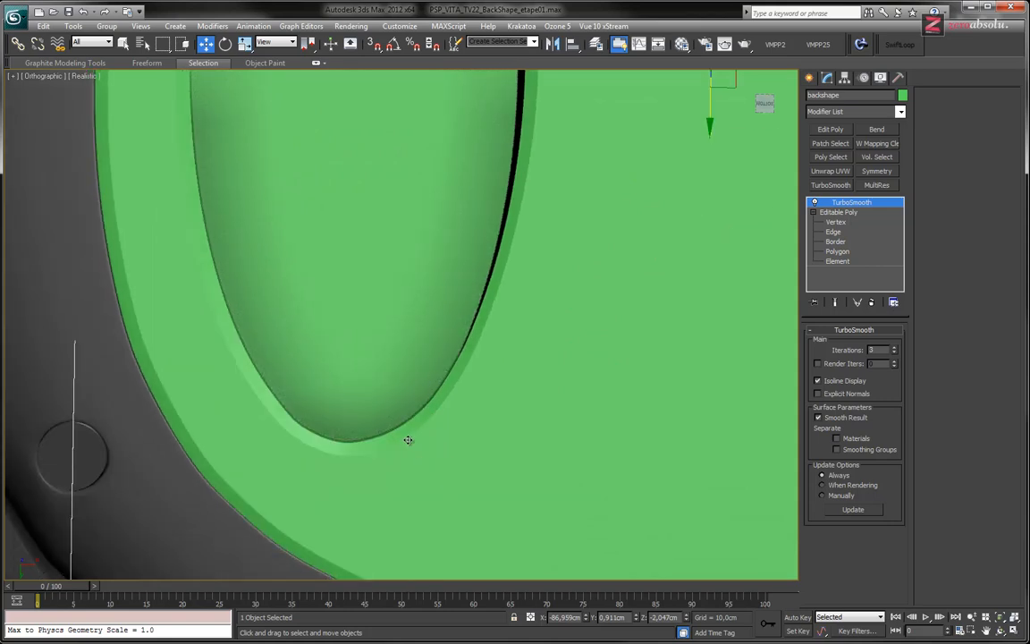
pyautogui.moveTo(433, 274); pyautogui.dragTo(463, 301, button='middle')
pyautogui.scroll(-3, 461, 295)
pyautogui.press('b')
pyautogui.moveTo(366, 370); pyautogui.dragTo(598, 378, button='middle')
pyautogui.scroll(6, 403, 361)
pyautogui.moveTo(407, 359); pyautogui.dragTo(464, 258, button='middle')
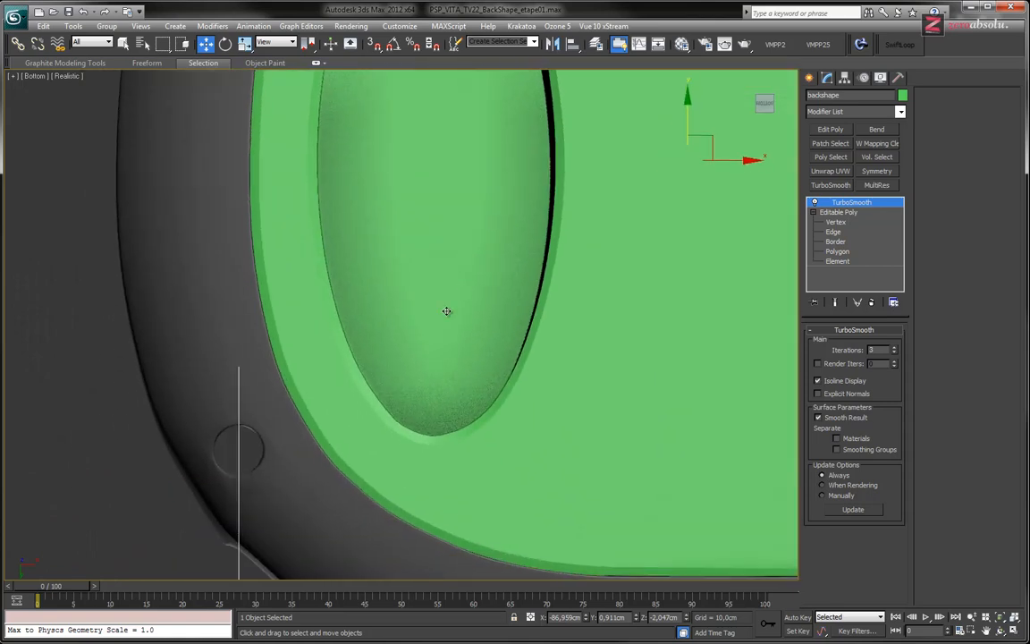
pyautogui.scroll(2, 499, 433)
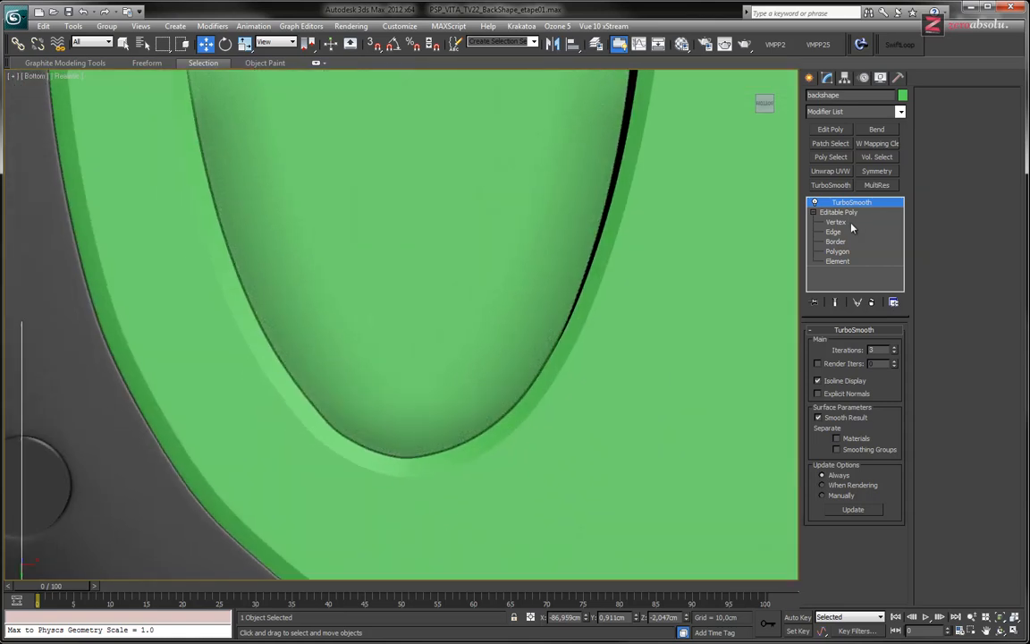
# - Nudge a vertex column on the recessed ellipse's rim near its tip slightly inward in the Bottom view, and clear the selection
pyautogui.click(849, 224)
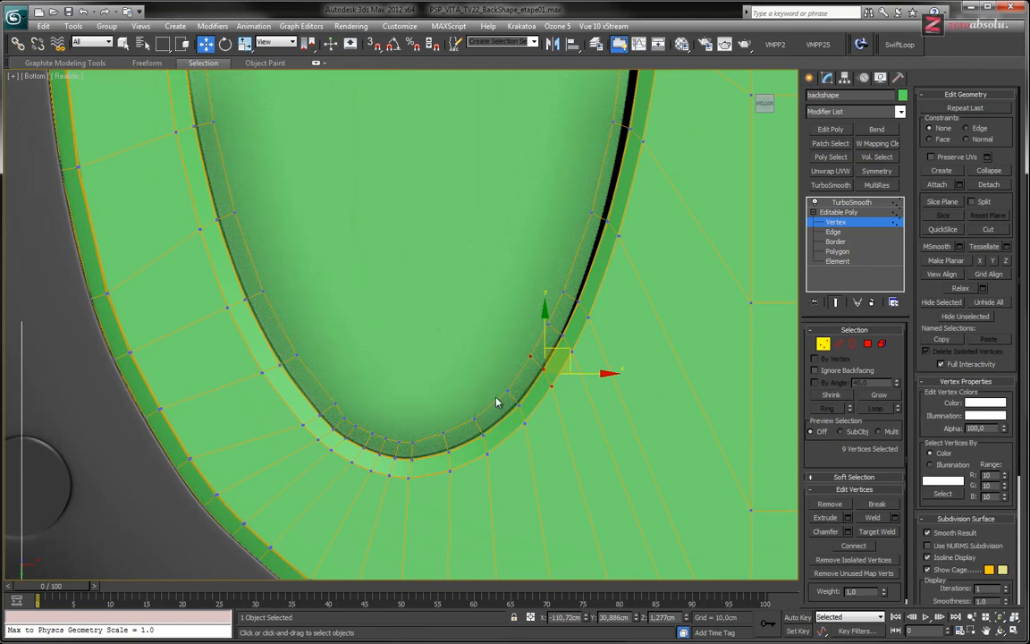
pyautogui.moveTo(532, 442); pyautogui.dragTo(532, 442)
pyautogui.moveTo(544, 385); pyautogui.dragTo(542, 386)
pyautogui.scroll(-3, 537, 389)
pyautogui.click(477, 321)
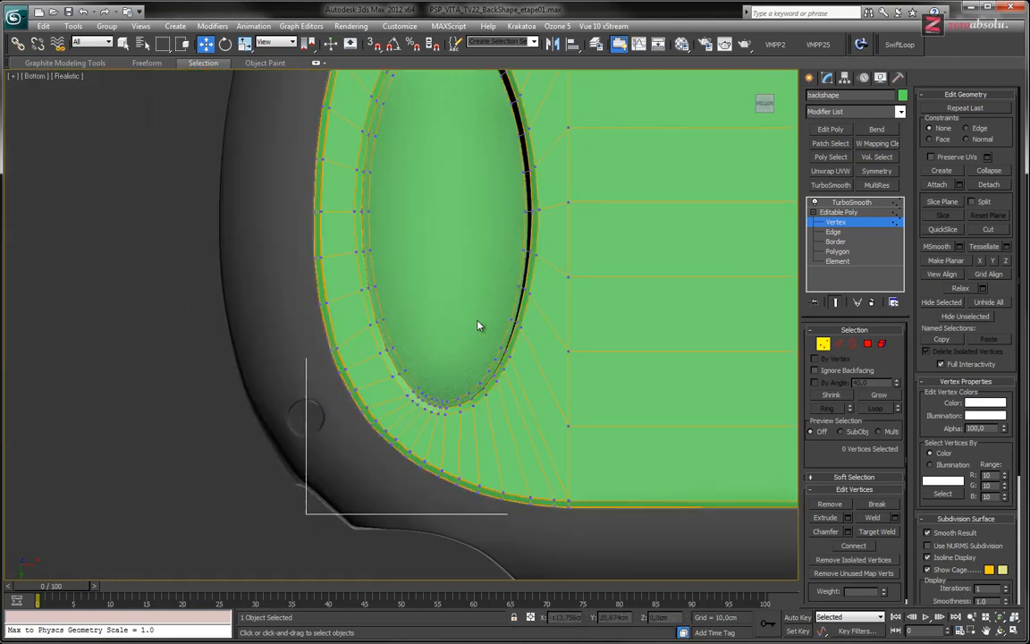
# - Return to the TurboSmooth level and examine the smoothed ellipse rim and the outline's fit with the shell around the corner
pyautogui.click(872, 203)
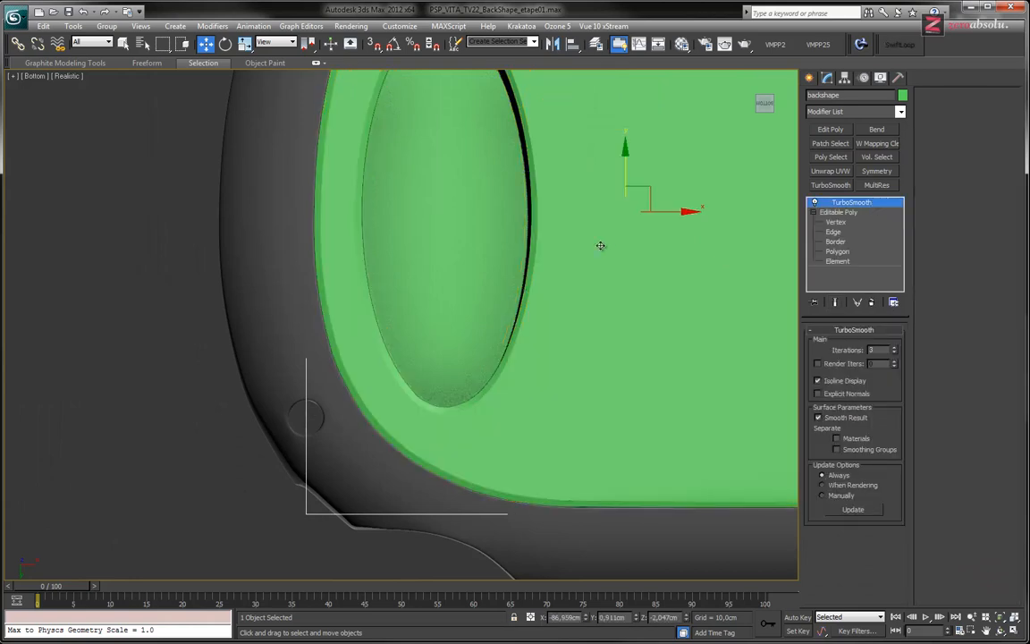
pyautogui.scroll(-1, 536, 344)
pyautogui.scroll(5, 471, 384)
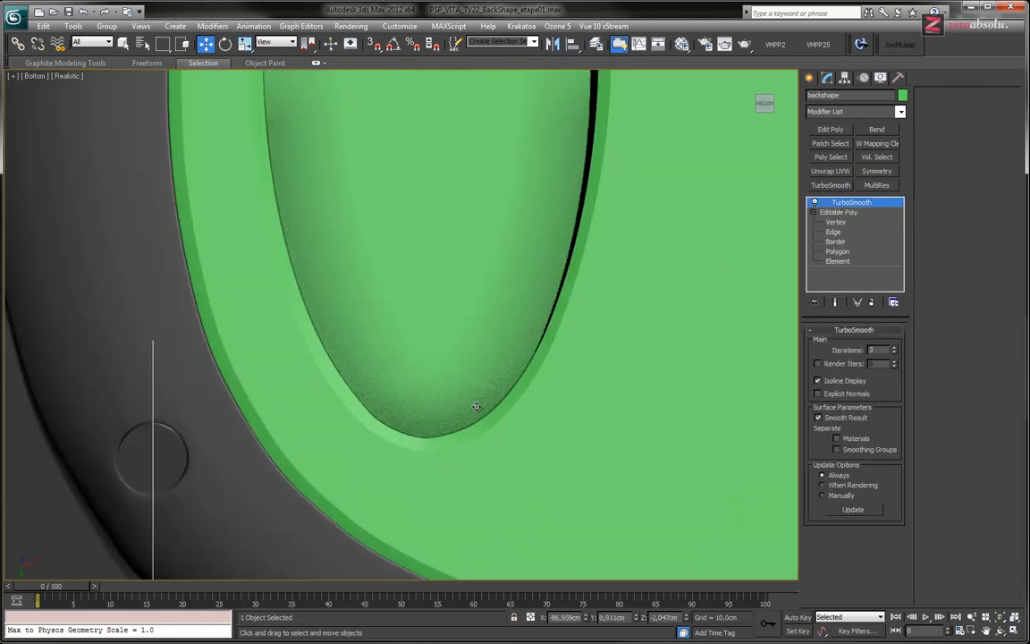
pyautogui.scroll(-5, 467, 419)
pyautogui.moveTo(555, 347); pyautogui.dragTo(372, 432, button='middle')
pyautogui.keyDown('alt'); pyautogui.moveTo(385, 458); pyautogui.dragTo(404, 367, button='middle'); pyautogui.keyUp('alt')
pyautogui.scroll(6, 299, 470)
pyautogui.moveTo(325, 448); pyautogui.dragTo(590, 490, button='middle')
pyautogui.scroll(-3, 438, 421)
pyautogui.scroll(-3, 438, 421)
pyautogui.keyDown('alt'); pyautogui.moveTo(490, 368); pyautogui.dragTo(439, 225, button='middle'); pyautogui.keyUp('alt')
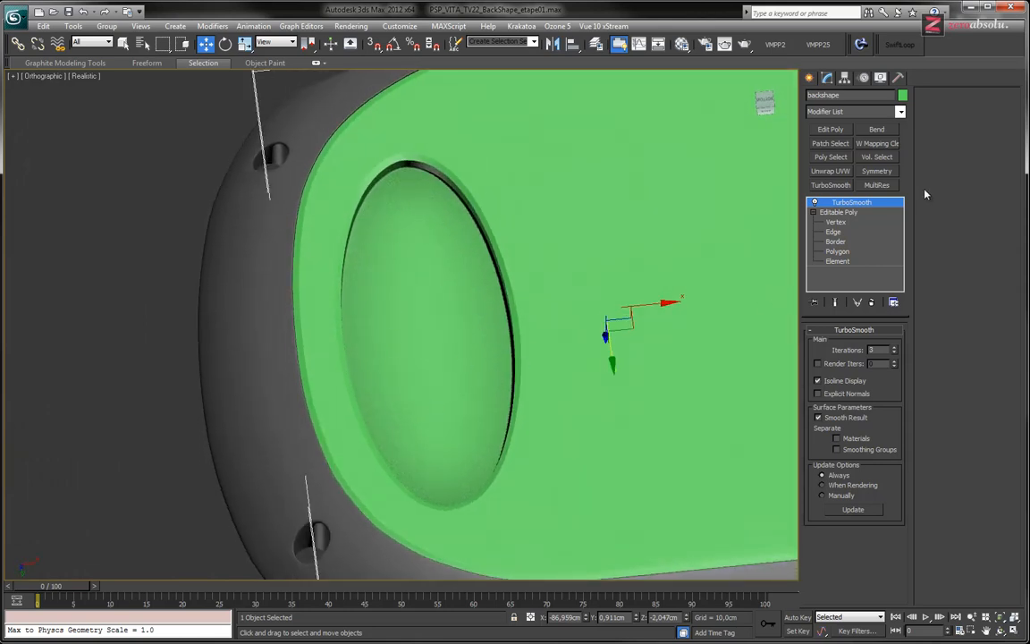
# - Inspect the back shape's open middle end against the shell, and select the four border vertices at its corner
pyautogui.moveTo(540, 219); pyautogui.dragTo(391, 231, button='middle')
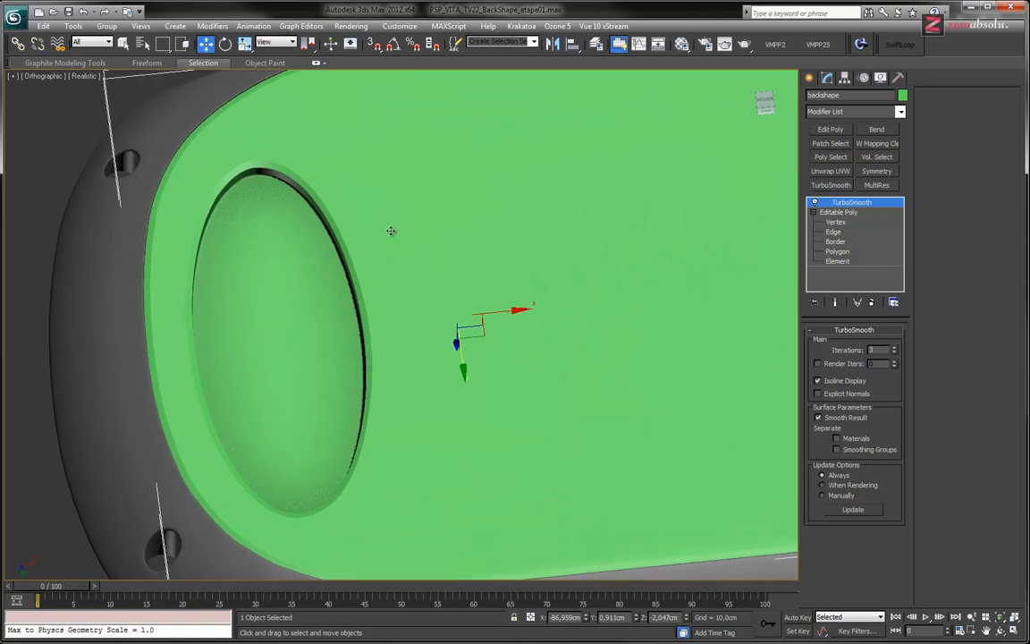
pyautogui.scroll(-3, 392, 231)
pyautogui.moveTo(546, 238); pyautogui.dragTo(738, 289, button='middle')
pyautogui.scroll(5, 738, 288)
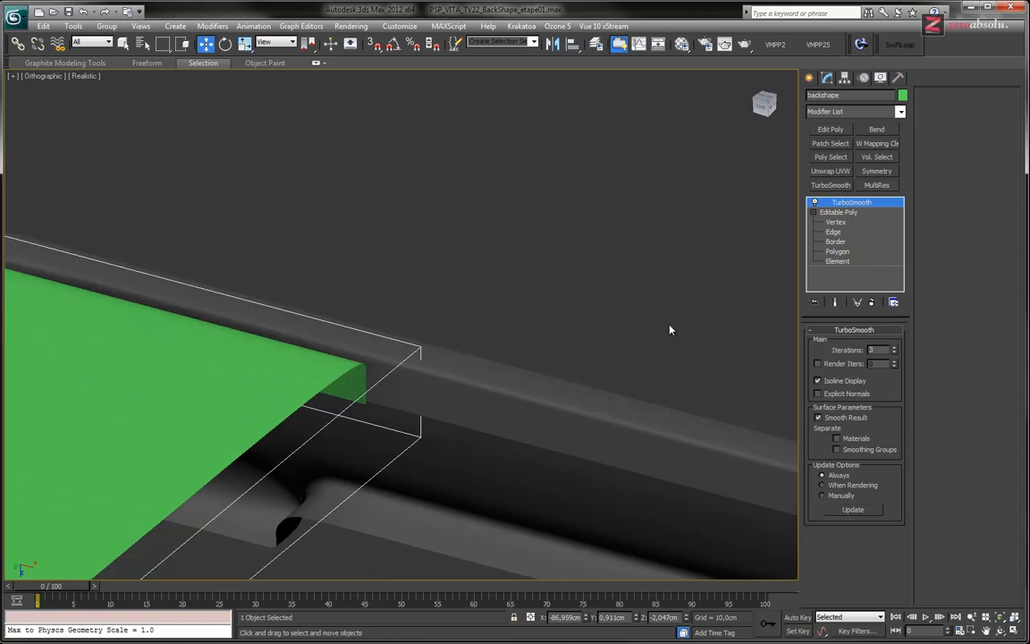
pyautogui.moveTo(392, 400); pyautogui.dragTo(603, 310, button='middle')
pyautogui.moveTo(401, 477); pyautogui.dragTo(557, 386, button='middle')
pyautogui.click(837, 221)
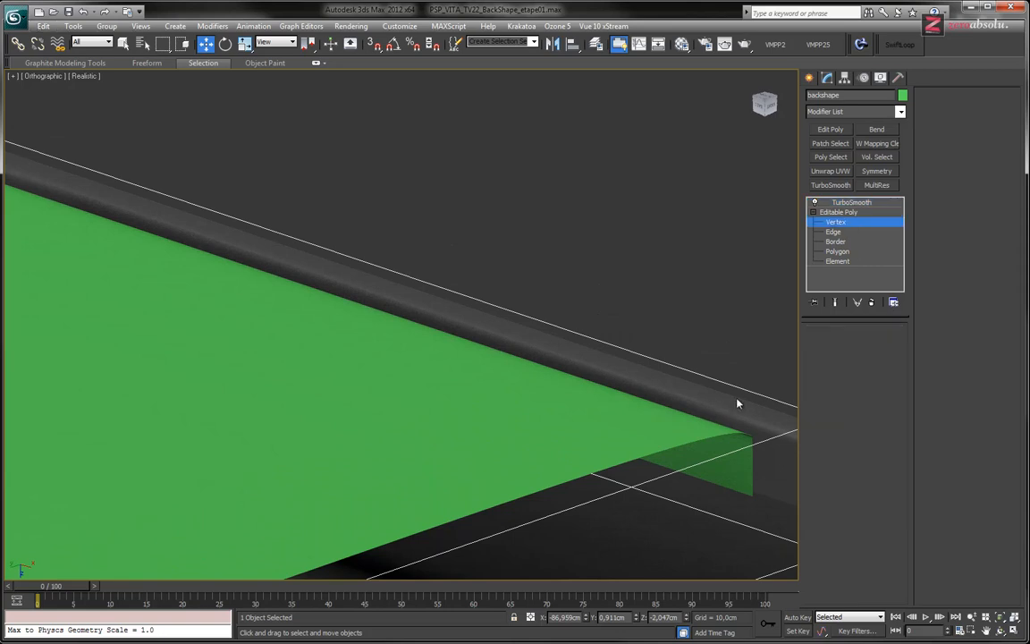
pyautogui.moveTo(727, 404); pyautogui.dragTo(774, 461)
# - Examine the border's gap with the shell and the edge flow where the straight side meets the rounded corner
pyautogui.keyDown('alt'); pyautogui.moveTo(554, 411); pyautogui.dragTo(583, 345, button='middle'); pyautogui.keyUp('alt')
pyautogui.keyDown('alt'); pyautogui.moveTo(413, 339); pyautogui.dragTo(479, 347, button='middle'); pyautogui.keyUp('alt')
pyautogui.keyDown('alt'); pyautogui.moveTo(520, 307); pyautogui.dragTo(501, 369, button='middle'); pyautogui.keyUp('alt')
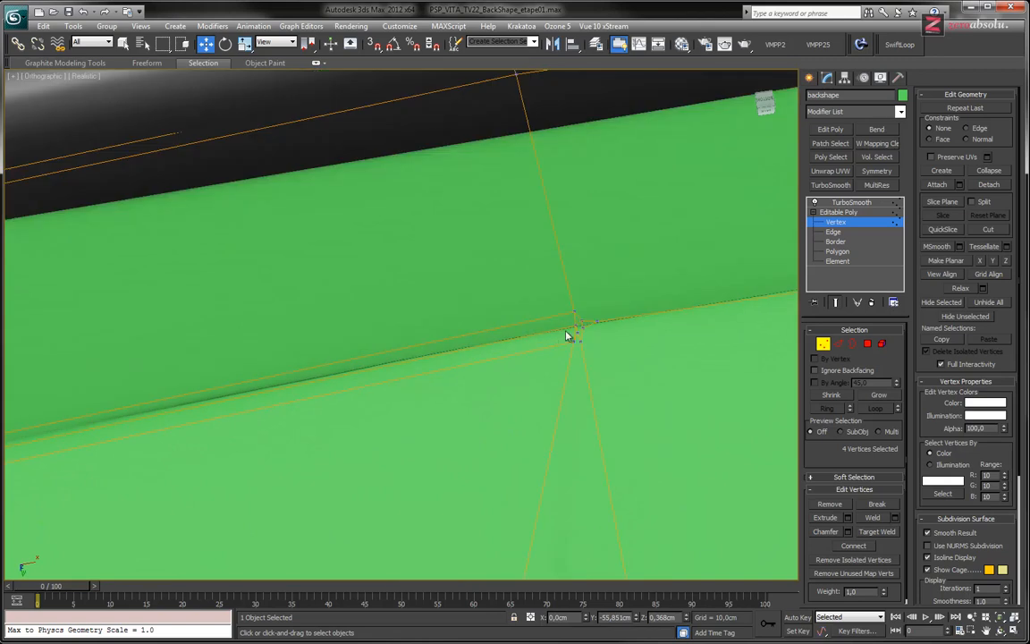
pyautogui.keyDown('alt'); pyautogui.moveTo(635, 308); pyautogui.dragTo(476, 330, button='middle'); pyautogui.keyUp('alt')
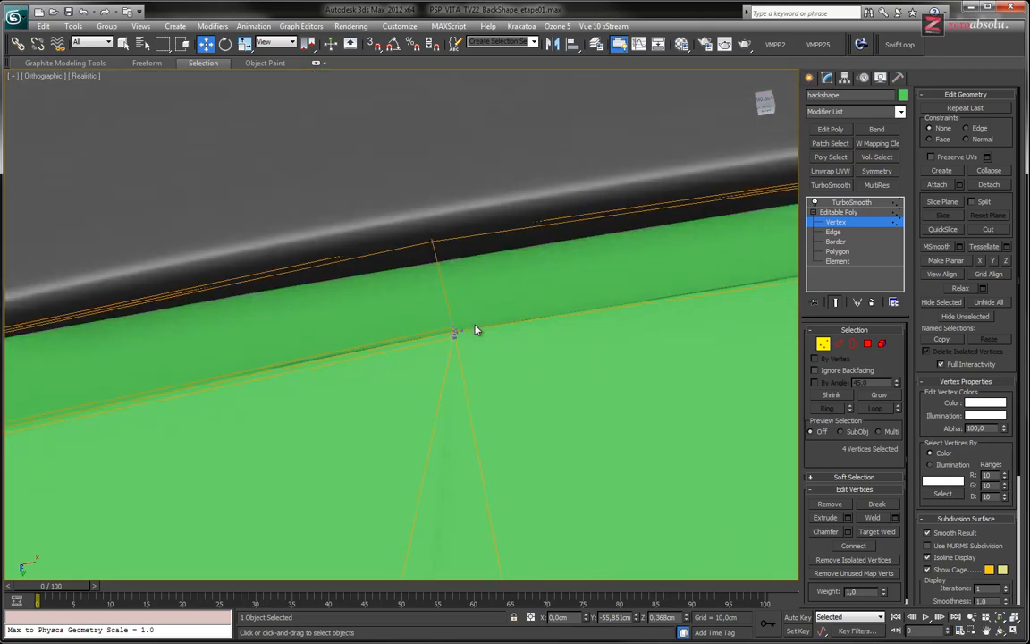
pyautogui.keyDown('alt'); pyautogui.moveTo(629, 309); pyautogui.dragTo(536, 312, button='middle'); pyautogui.keyUp('alt')
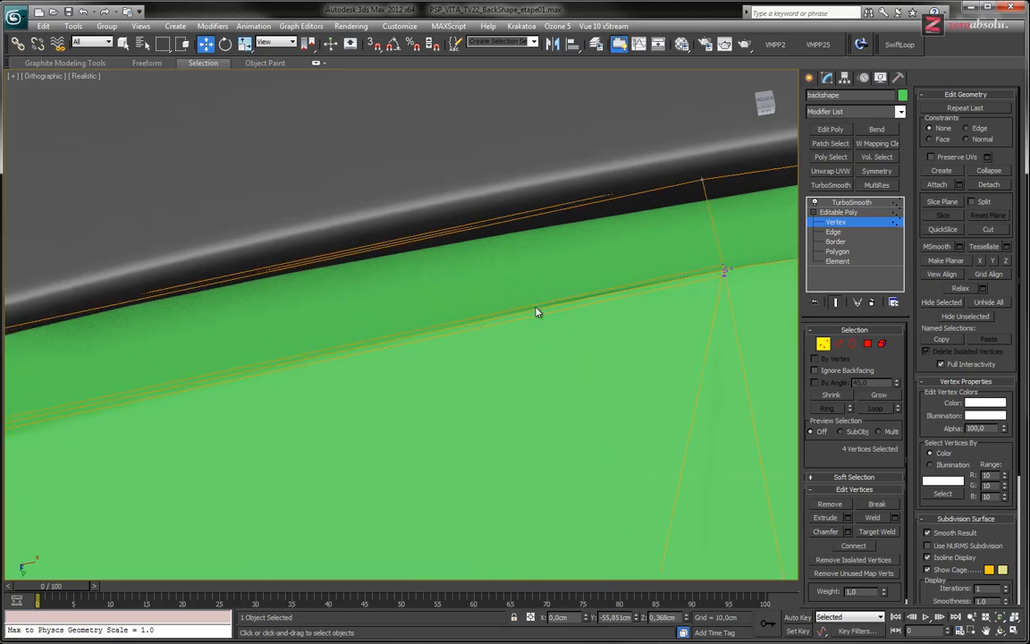
pyautogui.moveTo(663, 294); pyautogui.dragTo(344, 344, button='middle')
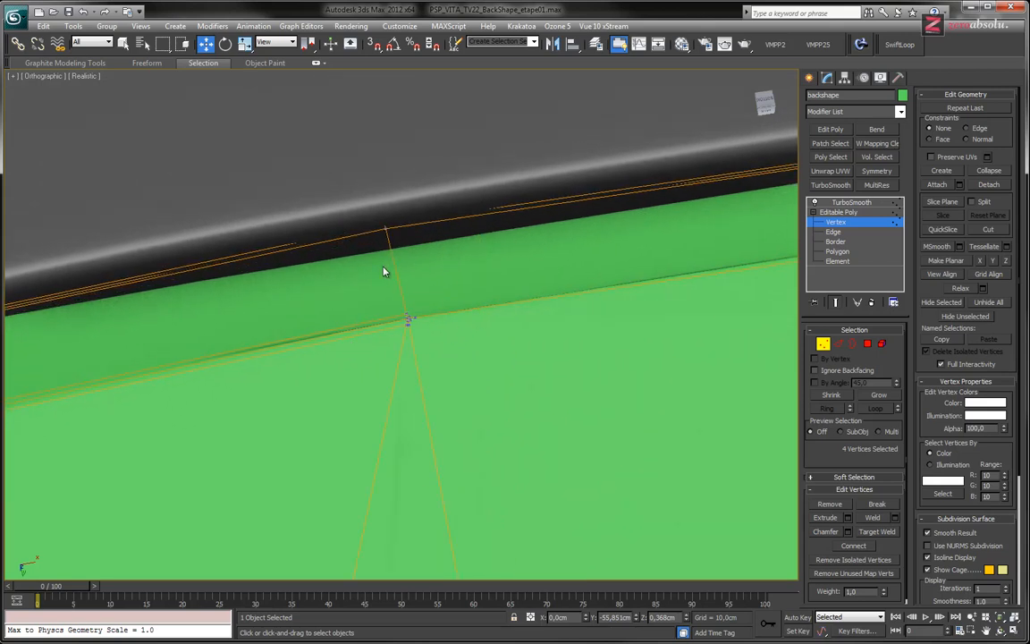
pyautogui.scroll(-6, 480, 298)
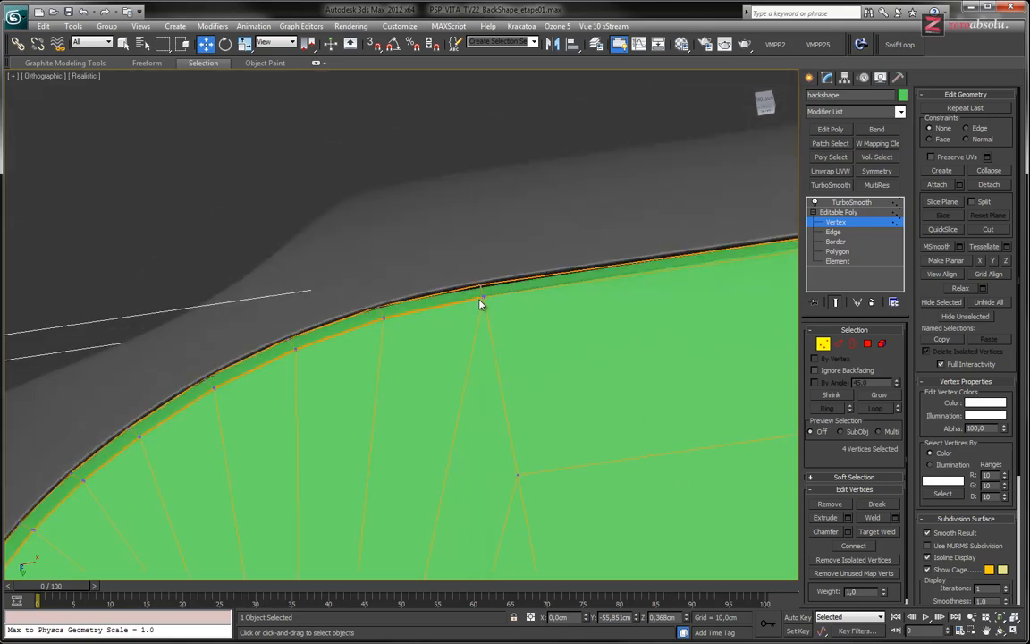
pyautogui.moveTo(504, 209); pyautogui.dragTo(557, 216, button='middle')
pyautogui.scroll(5, 400, 405)
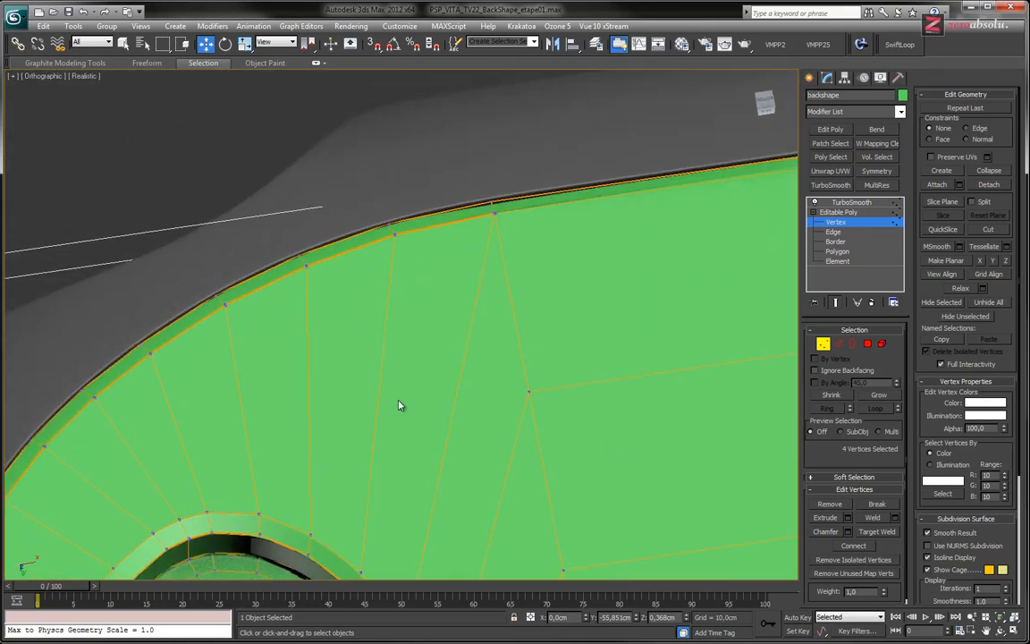
pyautogui.moveTo(474, 312); pyautogui.dragTo(438, 440, button='middle')
pyautogui.scroll(6, 432, 376)
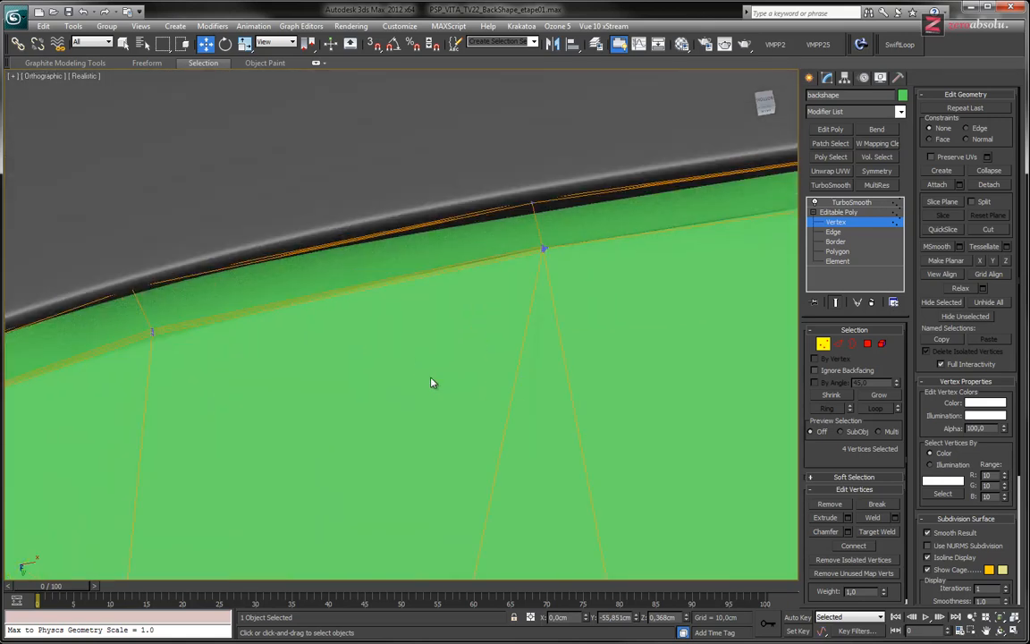
pyautogui.moveTo(577, 351); pyautogui.dragTo(400, 387, button='middle')
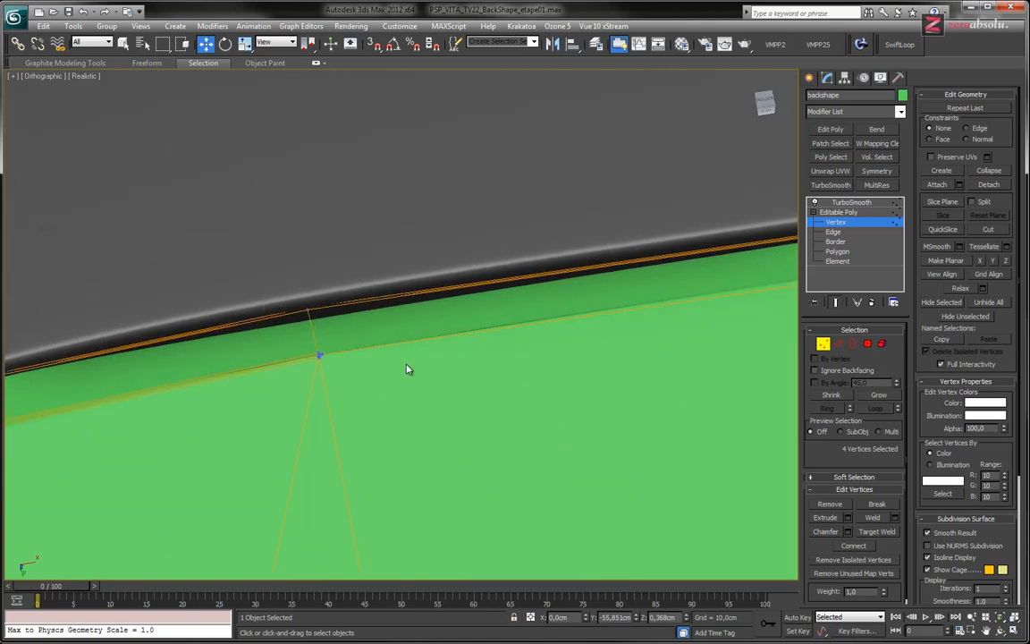
# - Target-weld the three stray vertices onto their neighbours in the border cluster where the straight side meets the rounded corner
pyautogui.keyDown('alt'); pyautogui.moveTo(347, 355); pyautogui.dragTo(365, 426, button='middle'); pyautogui.keyUp('alt')
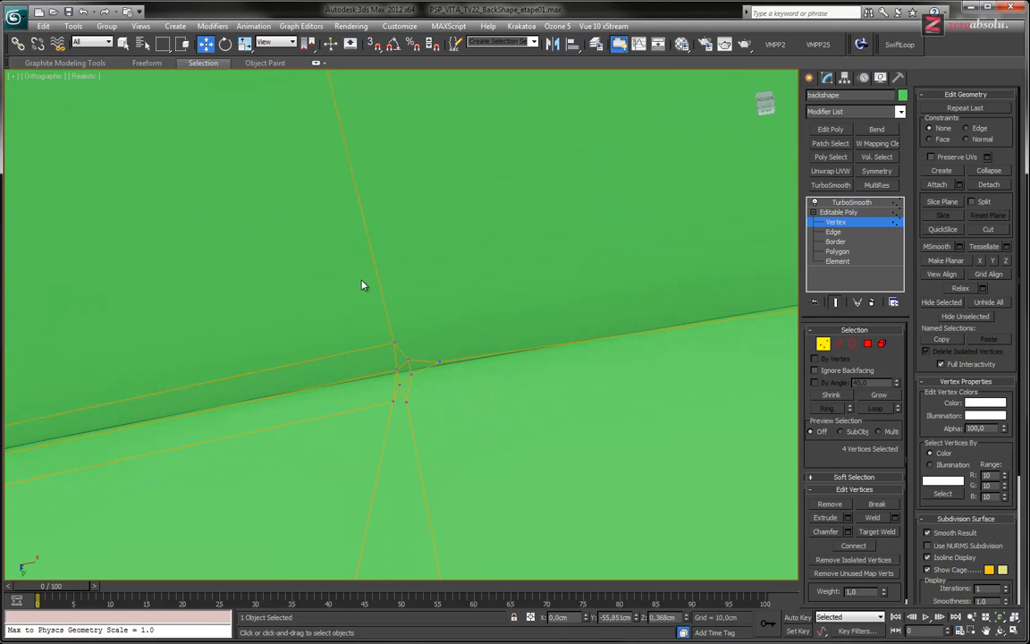
pyautogui.moveTo(376, 324); pyautogui.dragTo(486, 462)
pyautogui.keyDown('alt'); pyautogui.moveTo(418, 255); pyautogui.dragTo(430, 341, button='middle'); pyautogui.keyUp('alt')
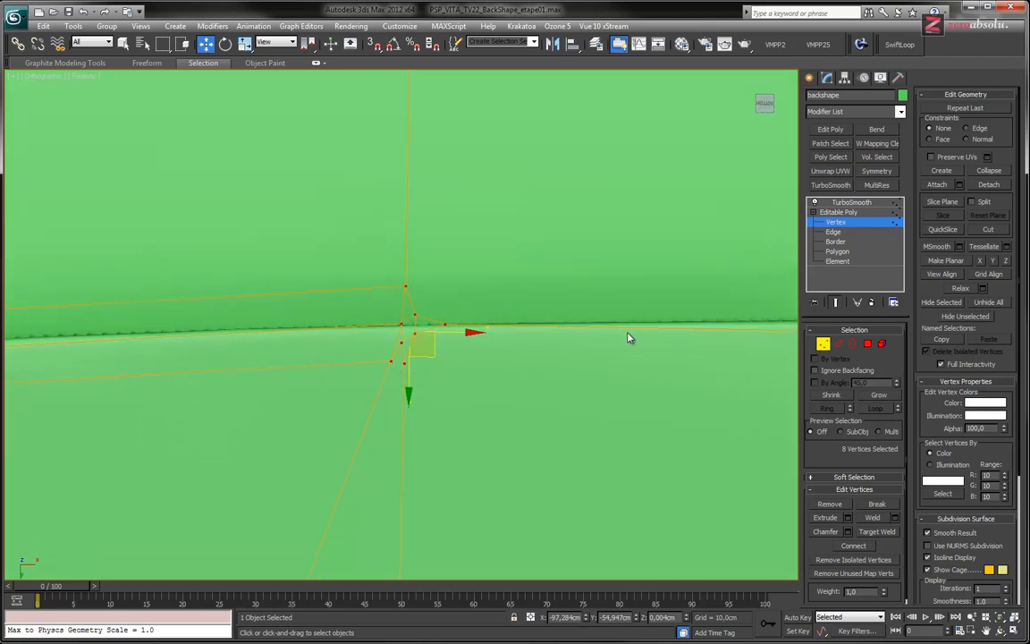
pyautogui.moveTo(500, 299); pyautogui.dragTo(625, 236, button='middle')
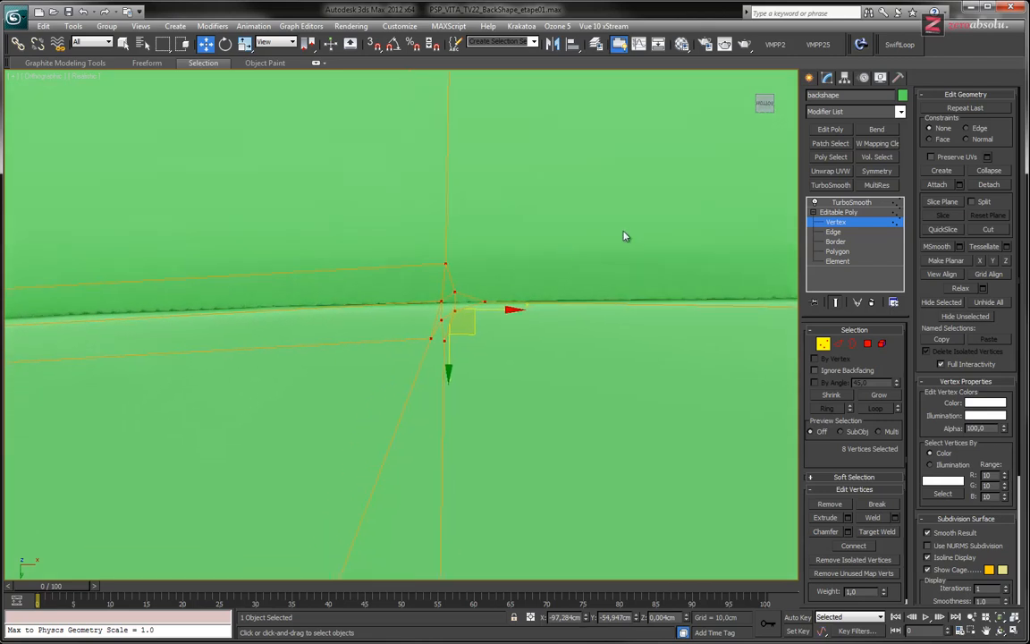
pyautogui.click(877, 532)
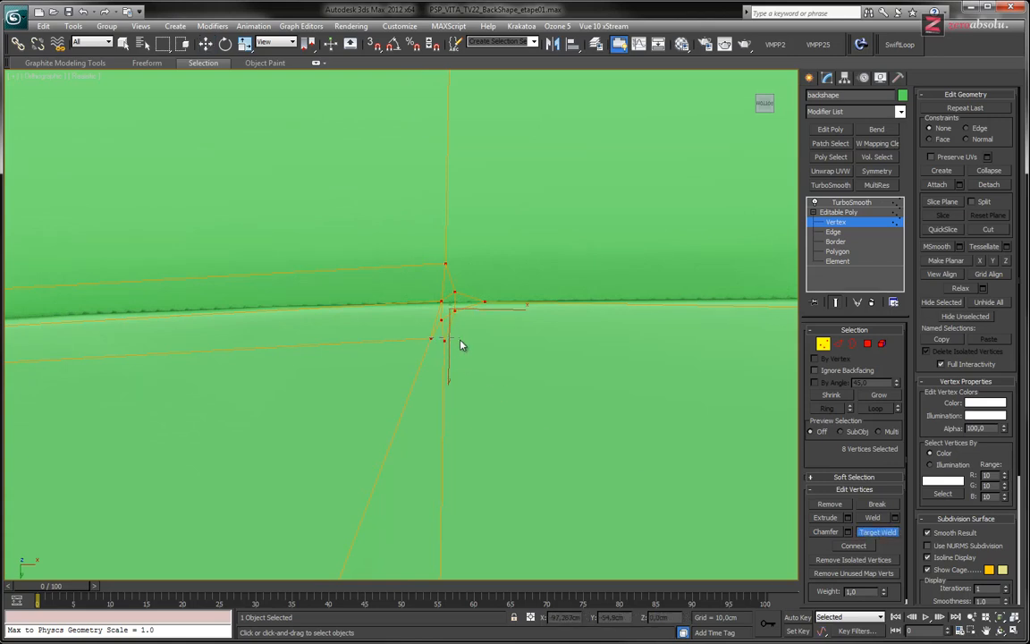
pyautogui.press('w')
pyautogui.keyDown('alt'); pyautogui.moveTo(492, 376); pyautogui.dragTo(492, 350, button='middle'); pyautogui.keyUp('alt')
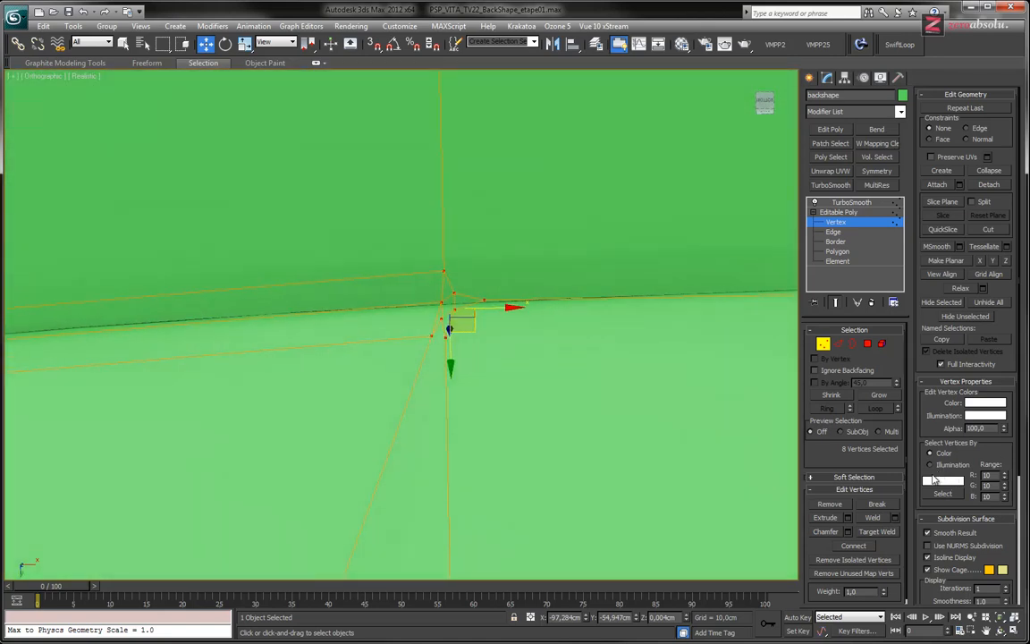
pyautogui.click(879, 532)
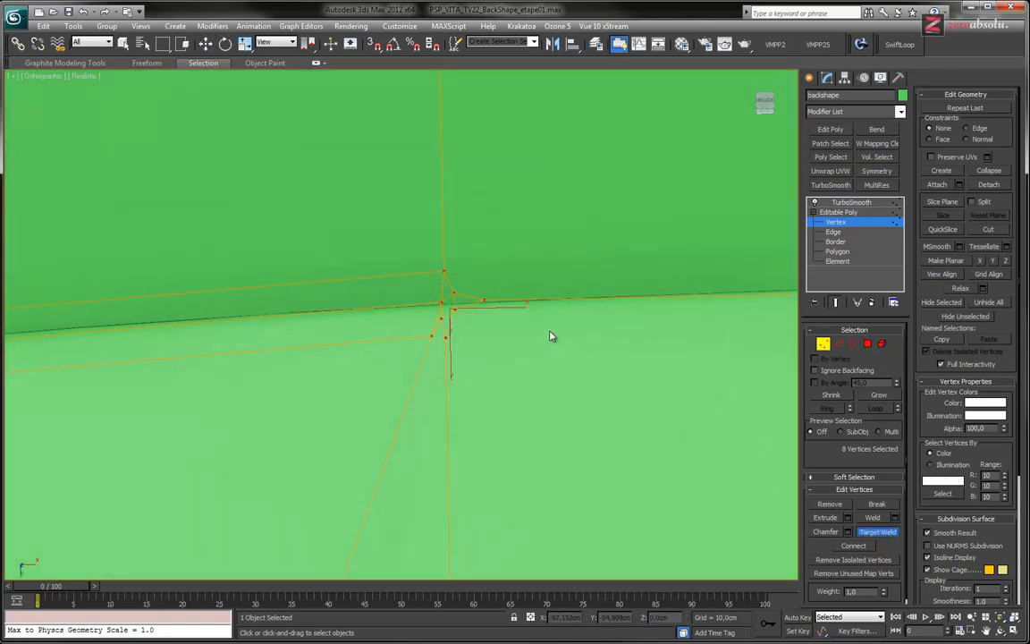
pyautogui.click(440, 320)
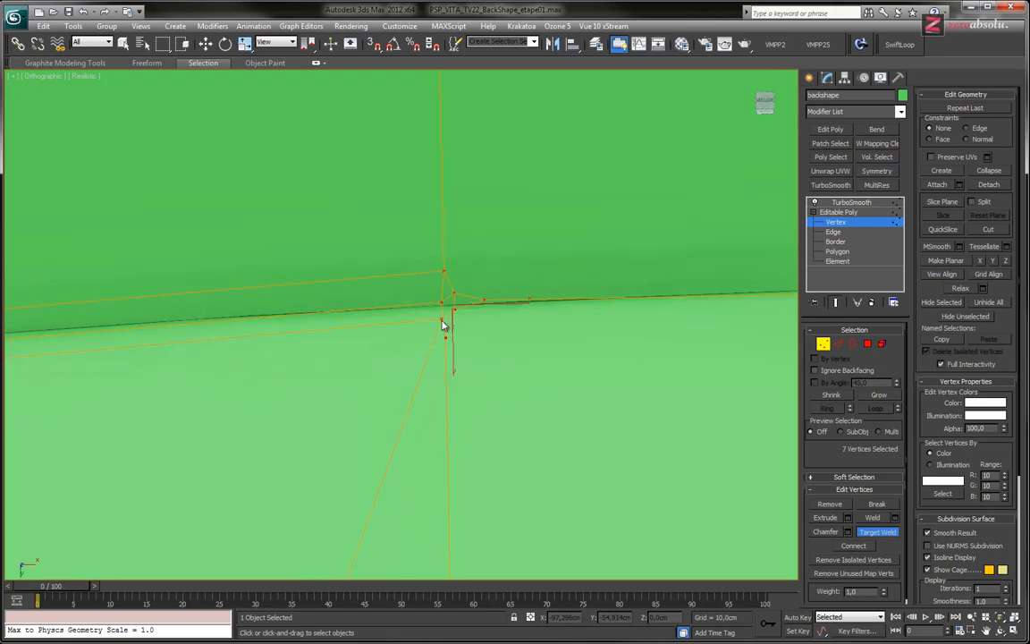
pyautogui.click(445, 336)
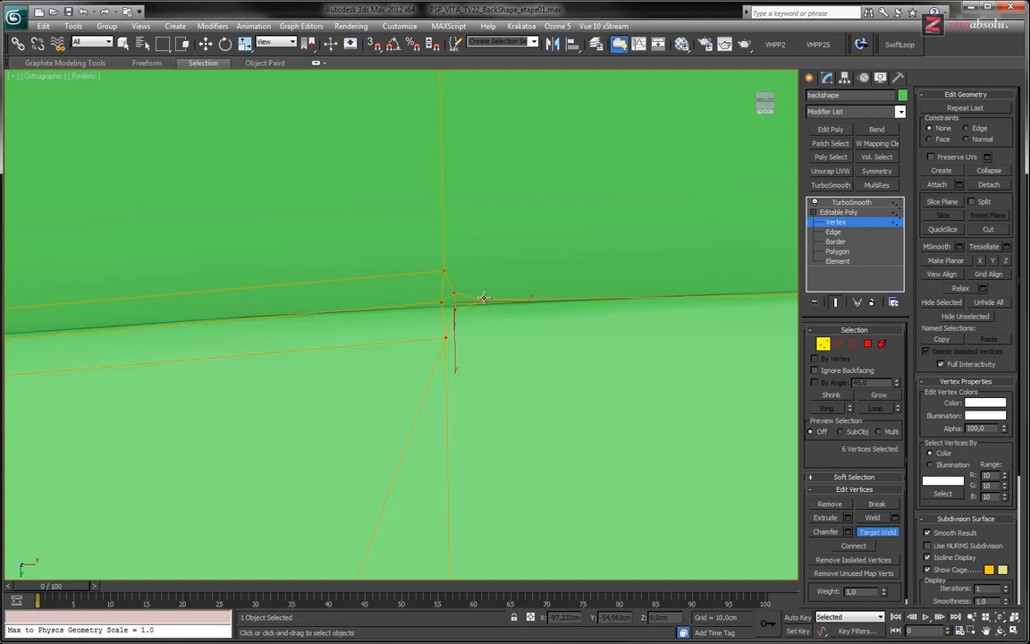
pyautogui.click(455, 294)
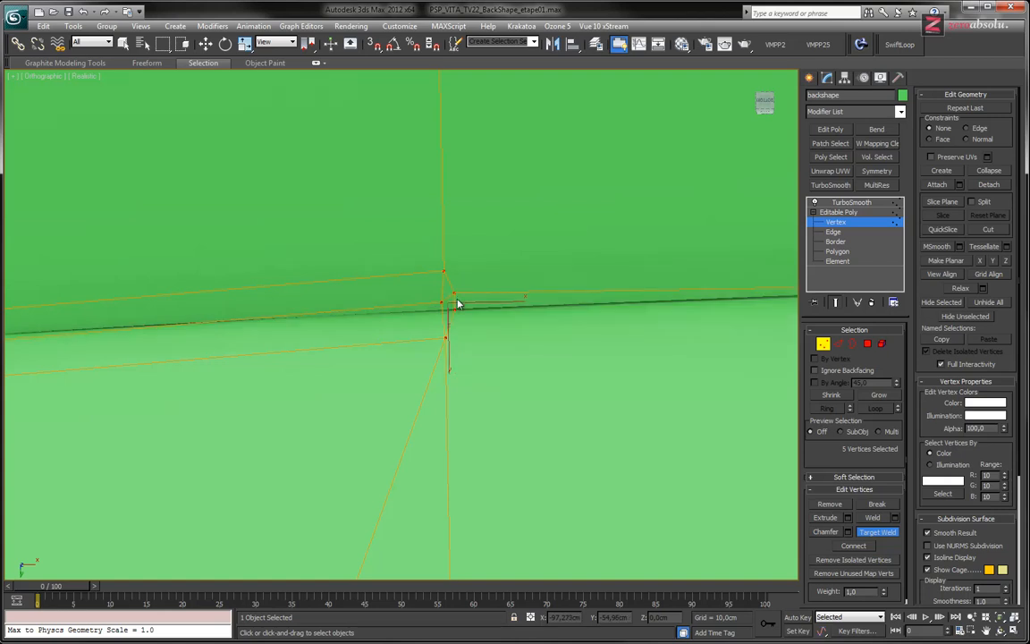
pyautogui.keyDown('alt'); pyautogui.moveTo(484, 303); pyautogui.dragTo(488, 341, button='middle'); pyautogui.keyUp('alt')
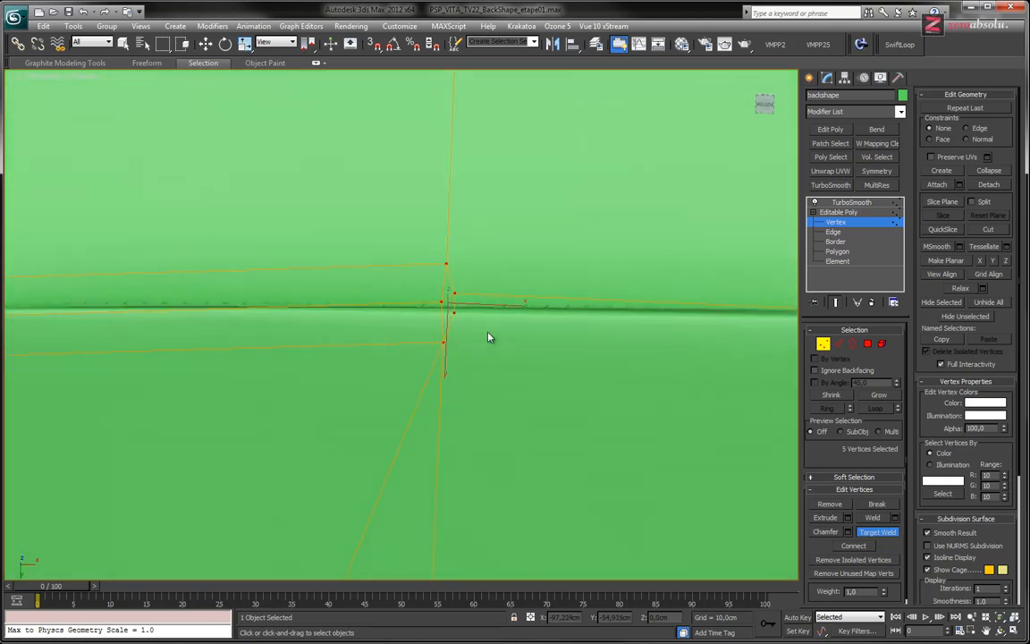
pyautogui.press('w')
pyautogui.click(452, 296)
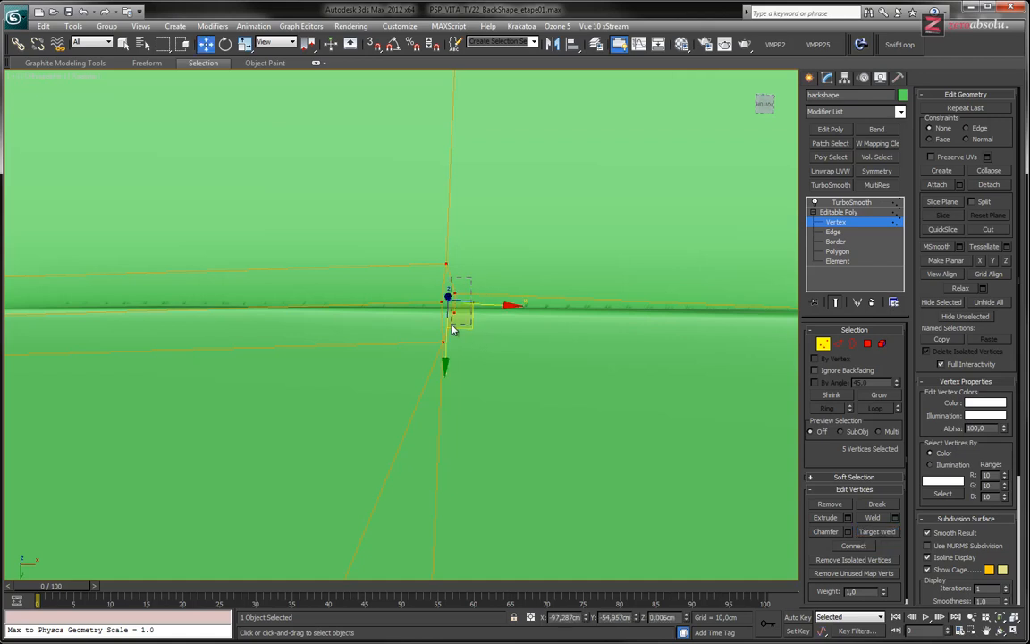
pyautogui.moveTo(490, 304)
pyautogui.keyDown('alt'); pyautogui.mouseDown(button='middle')
pyautogui.moveTo(491, 273)
pyautogui.moveTo(483, 341)
pyautogui.moveTo(490, 322)
pyautogui.moveTo(472, 315)
pyautogui.mouseUp(button='middle'); pyautogui.keyUp('alt')
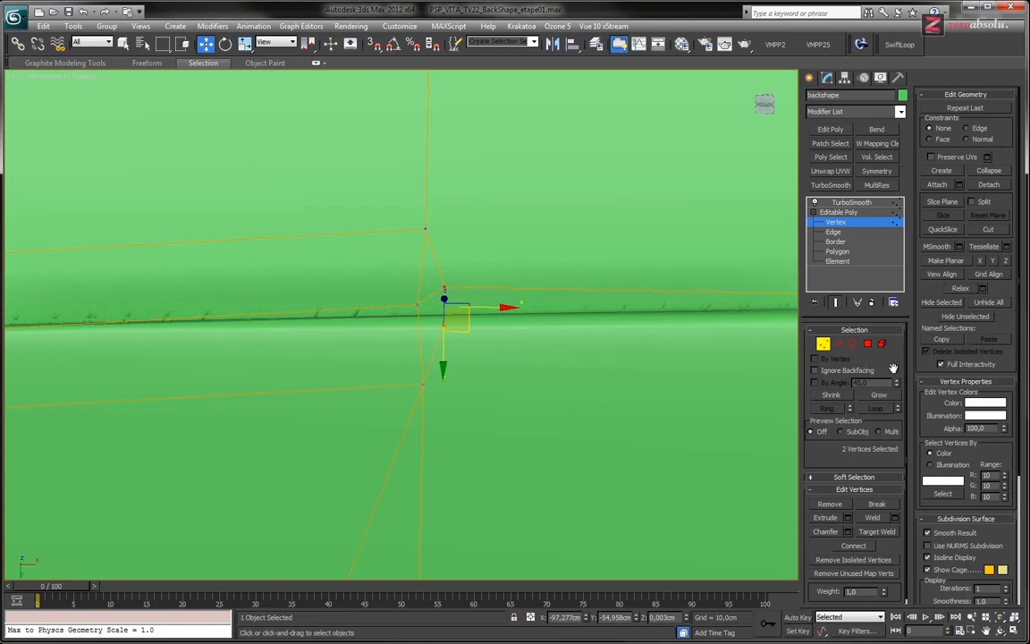
pyautogui.click(895, 519)
pyautogui.moveTo(423, 319); pyautogui.dragTo(528, 325)
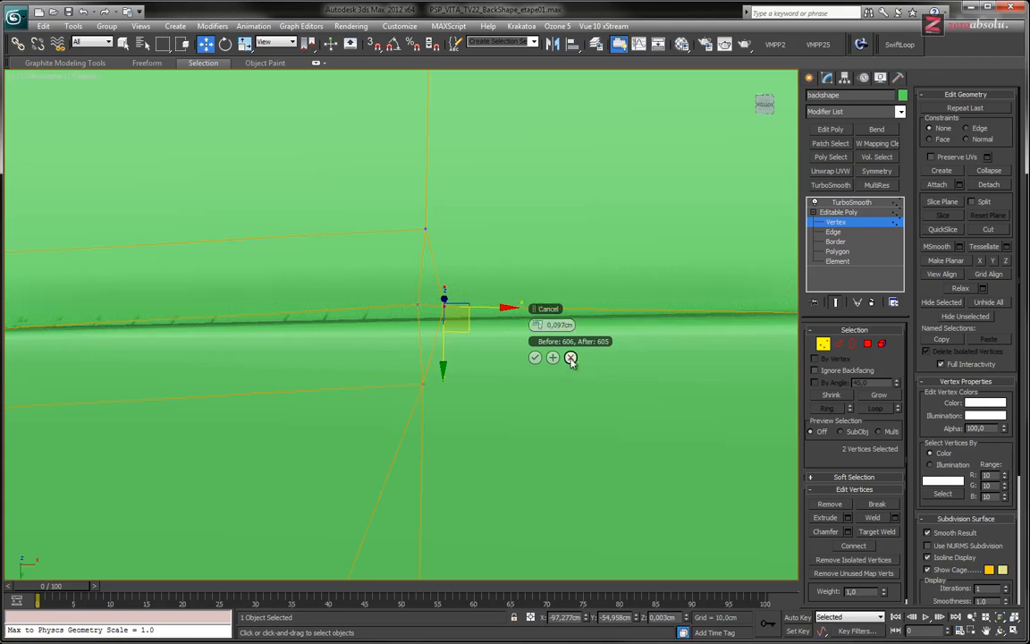
pyautogui.click(572, 358)
# - Try moving individual vertices of the corner junction in wireframe display to check their connections, and undo the moves
pyautogui.moveTo(483, 324)
pyautogui.keyDown('alt'); pyautogui.mouseDown(button='middle')
pyautogui.moveTo(520, 306)
pyautogui.moveTo(559, 255)
pyautogui.moveTo(603, 245)
pyautogui.moveTo(602, 189)
pyautogui.moveTo(591, 228)
pyautogui.moveTo(561, 242)
pyautogui.moveTo(483, 368)
pyautogui.moveTo(494, 391)
pyautogui.moveTo(427, 349)
pyautogui.mouseUp(button='middle'); pyautogui.keyUp('alt')
pyautogui.press('F3')
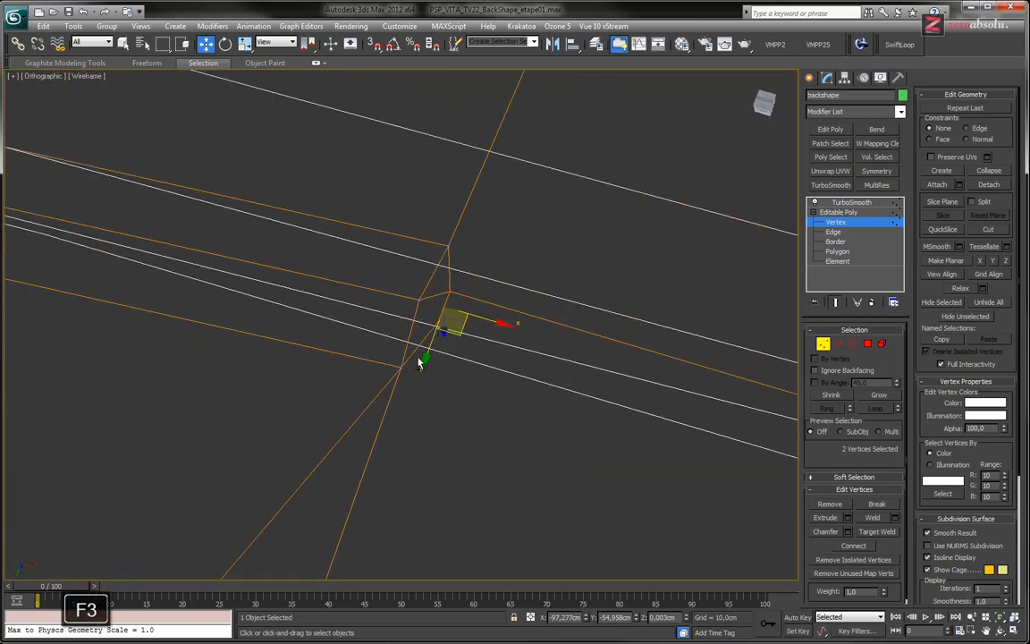
pyautogui.click(439, 329)
pyautogui.click(438, 343)
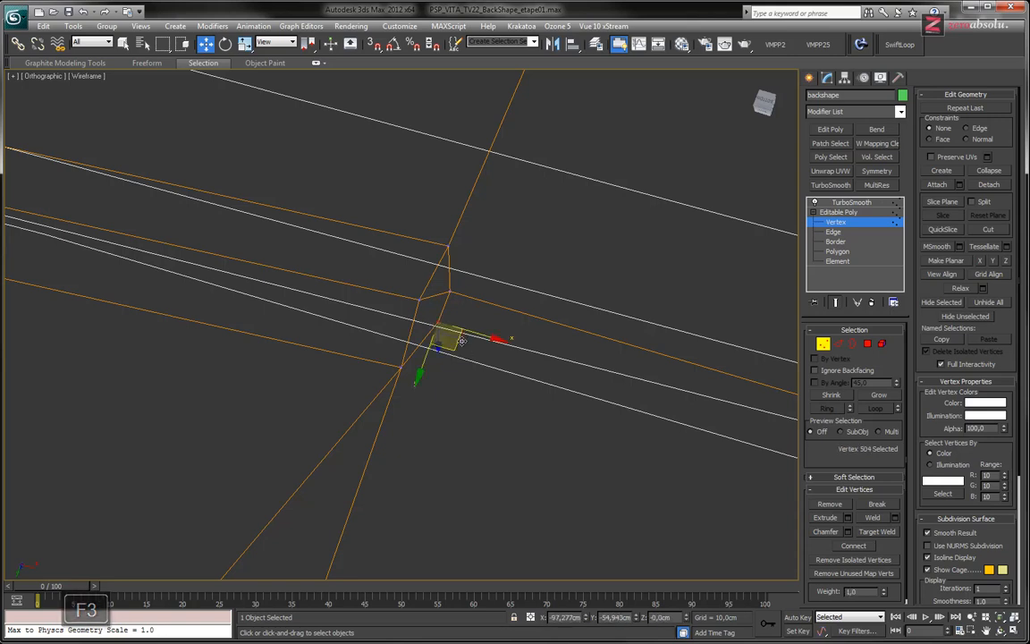
pyautogui.hotkey('ctrl', 'z')
pyautogui.hotkey('ctrl', 'z')
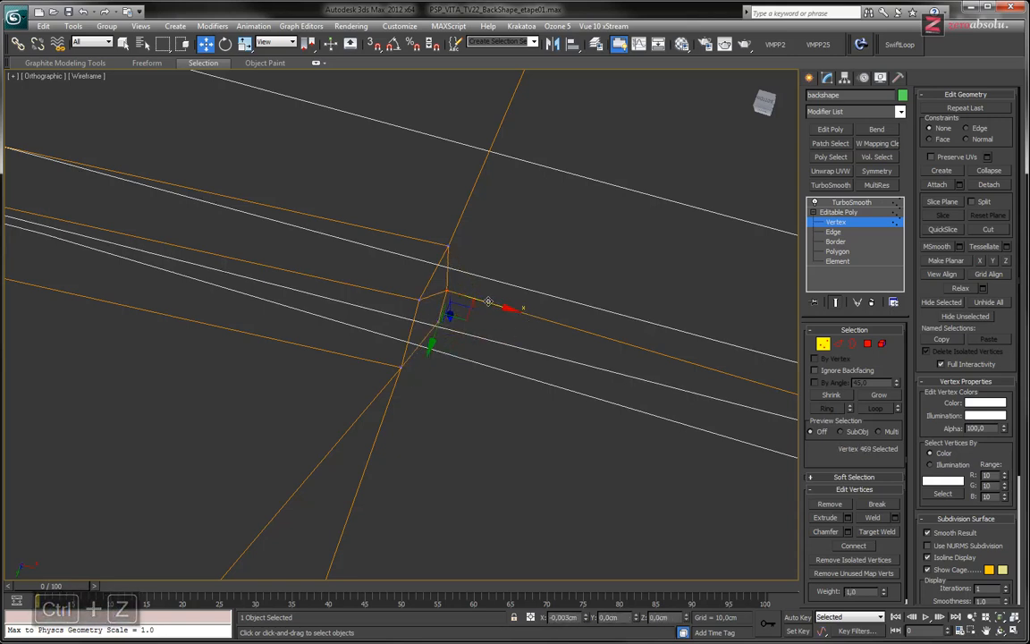
pyautogui.keyDown('alt'); pyautogui.moveTo(485, 343); pyautogui.dragTo(433, 268, button='middle'); pyautogui.keyUp('alt')
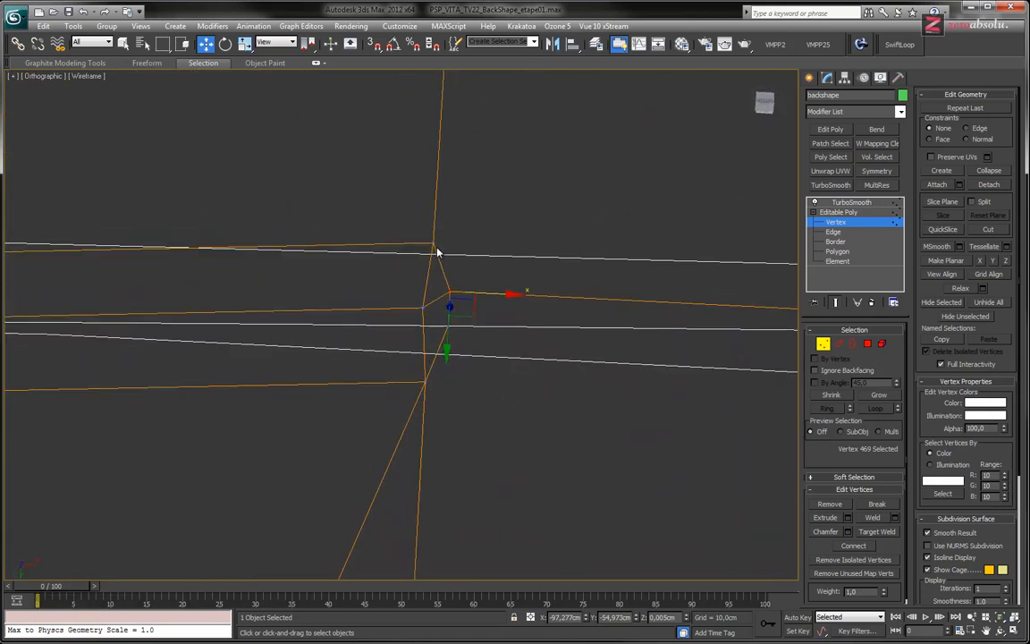
pyautogui.click(435, 245)
pyautogui.moveTo(473, 243); pyautogui.dragTo(454, 245)
pyautogui.hotkey('ctrl', 'z')
pyautogui.moveTo(424, 308); pyautogui.dragTo(426, 405)
pyautogui.moveTo(427, 383); pyautogui.dragTo(437, 403)
pyautogui.hotkey('ctrl', 'z')
# - Weld the two junction vertices on the straight-side end of the cluster with a 0,097cm threshold
pyautogui.moveTo(477, 333)
pyautogui.keyDown('alt'); pyautogui.mouseDown(button='middle')
pyautogui.moveTo(480, 383)
pyautogui.moveTo(475, 332)
pyautogui.mouseUp(button='middle'); pyautogui.keyUp('alt')
pyautogui.moveTo(461, 278); pyautogui.dragTo(444, 347)
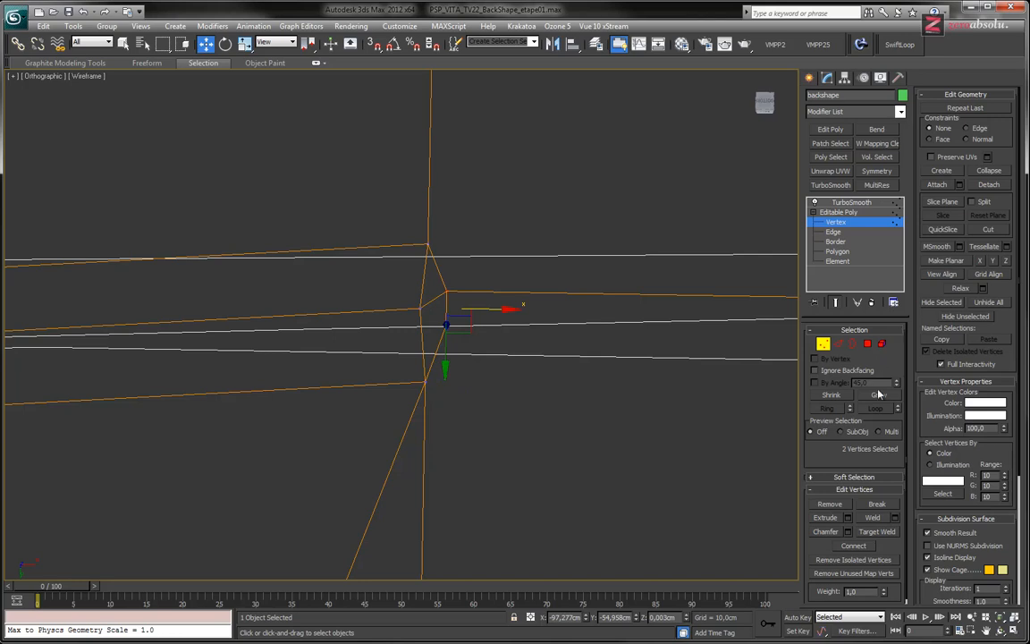
pyautogui.click(895, 518)
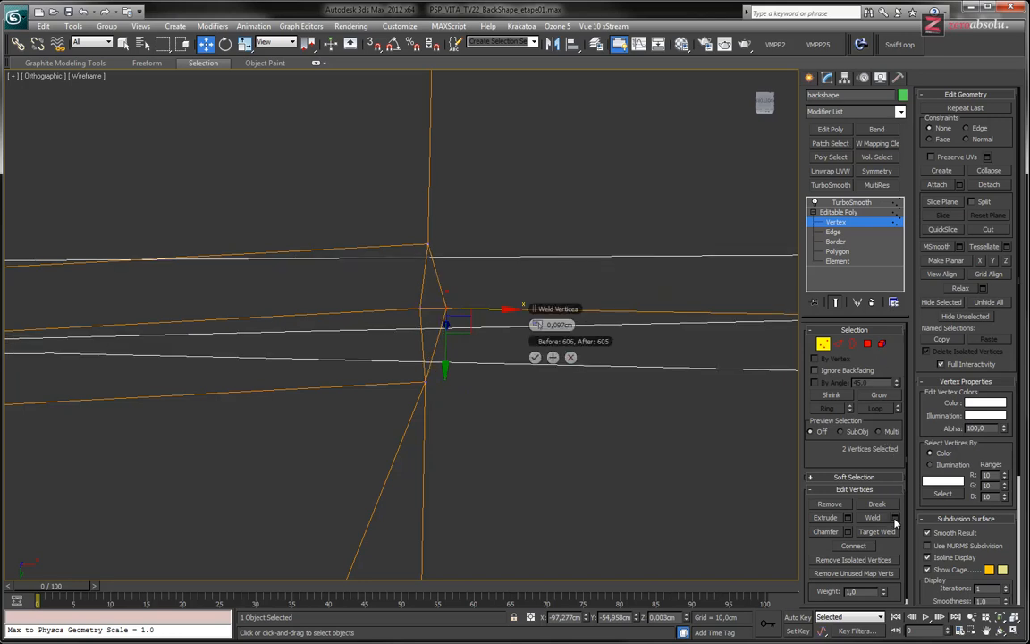
pyautogui.keyDown('alt'); pyautogui.moveTo(585, 335); pyautogui.dragTo(483, 309, button='middle'); pyautogui.keyUp('alt')
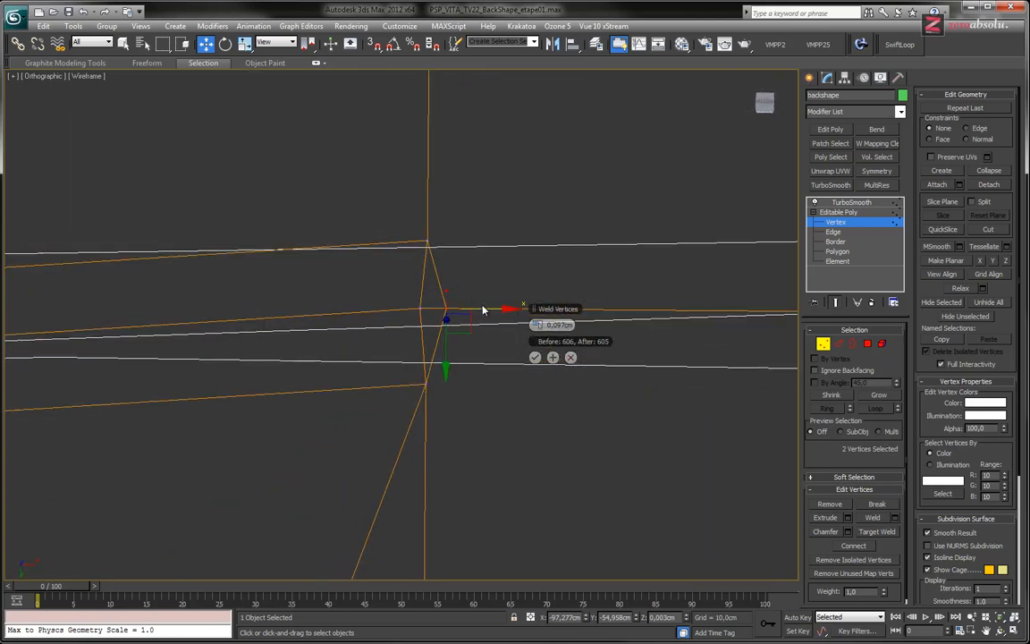
pyautogui.click(536, 358)
# - Return to shaded display and weld the two remaining middle vertices of the junction into one
pyautogui.press('F3')
pyautogui.moveTo(487, 344)
pyautogui.keyDown('alt'); pyautogui.mouseDown(button='middle')
pyautogui.moveTo(503, 319)
pyautogui.moveTo(490, 361)
pyautogui.mouseUp(button='middle'); pyautogui.keyUp('alt')
pyautogui.moveTo(450, 315); pyautogui.dragTo(452, 314)
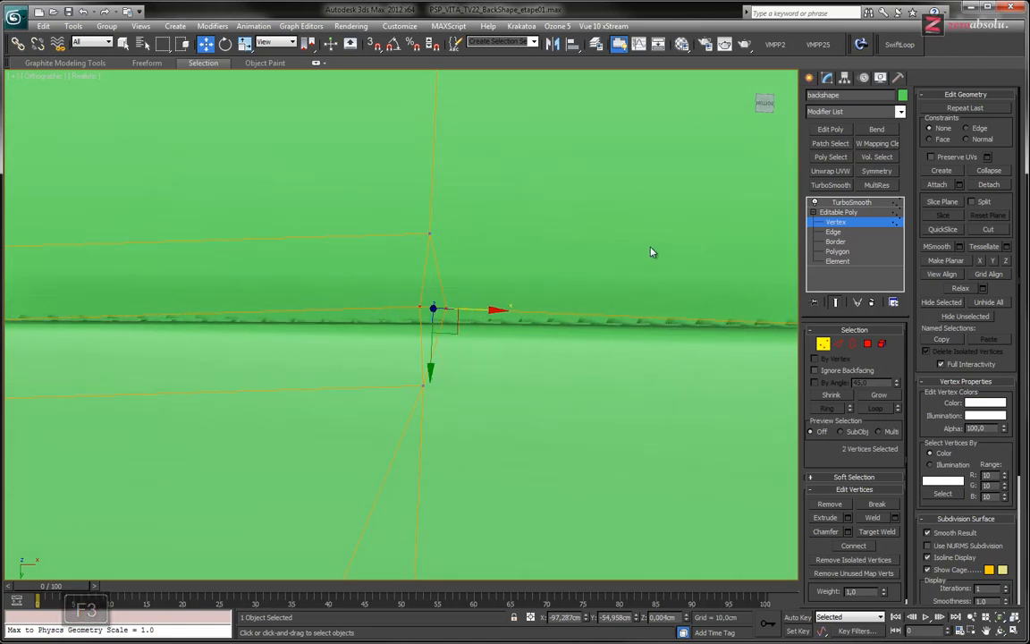
pyautogui.click(876, 519)
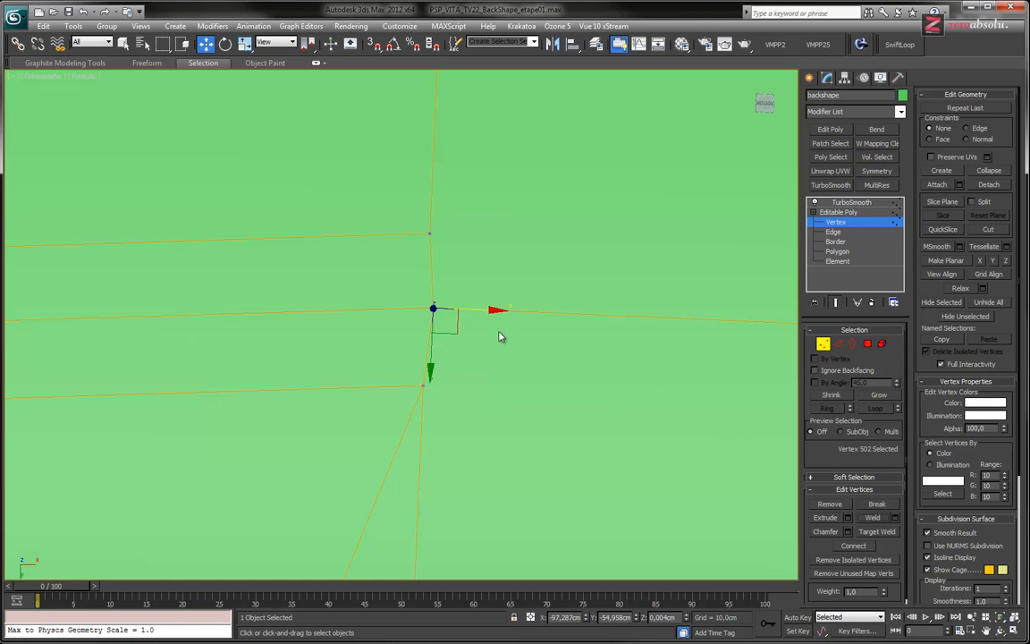
# - In the Bottom view, shift the welded middle vertex about -0,005cm along X to align with the vertices above and below it
pyautogui.press('b')
pyautogui.moveTo(340, 322); pyautogui.dragTo(533, 393, button='middle')
pyautogui.scroll(12, 407, 288)
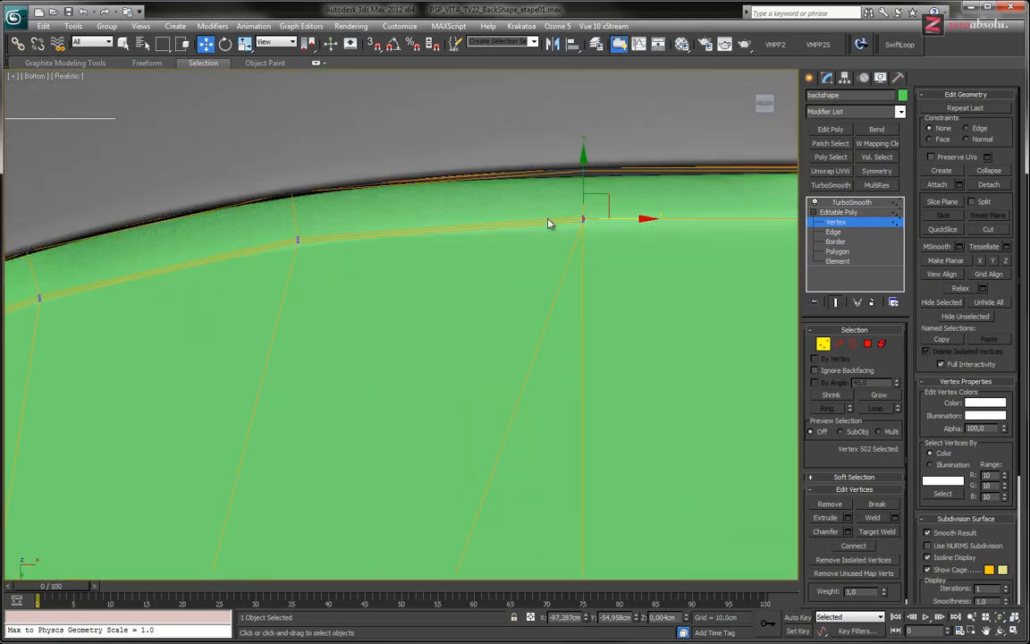
pyautogui.moveTo(568, 218); pyautogui.dragTo(384, 359, button='middle')
pyautogui.scroll(10, 386, 362)
pyautogui.moveTo(503, 325); pyautogui.dragTo(414, 390, button='middle')
pyautogui.scroll(3, 428, 356)
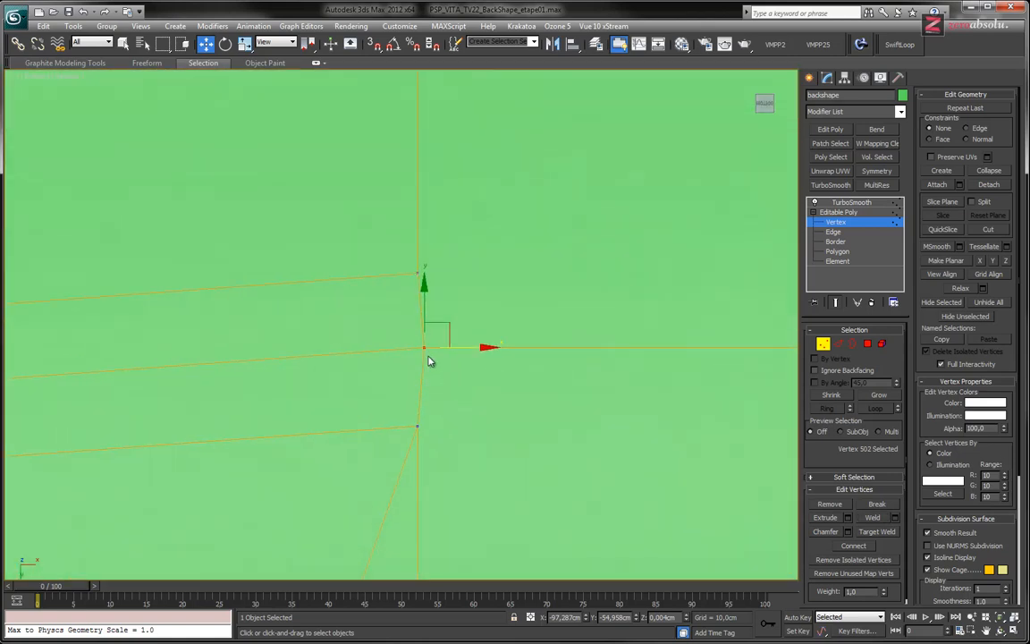
pyautogui.moveTo(467, 348); pyautogui.dragTo(461, 347)
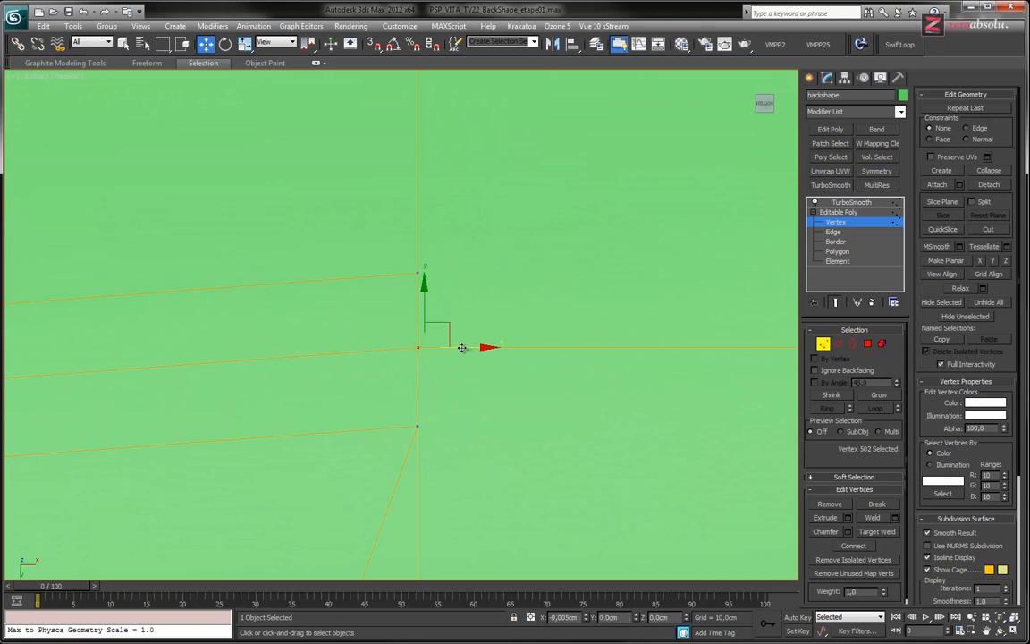
# - Examine the cleaned border junction and the matching vertex cluster at the corner on the opposite long side
pyautogui.moveTo(448, 421); pyautogui.dragTo(298, 266, button='middle')
pyautogui.scroll(-3, 460, 228)
pyautogui.scroll(-4, 462, 232)
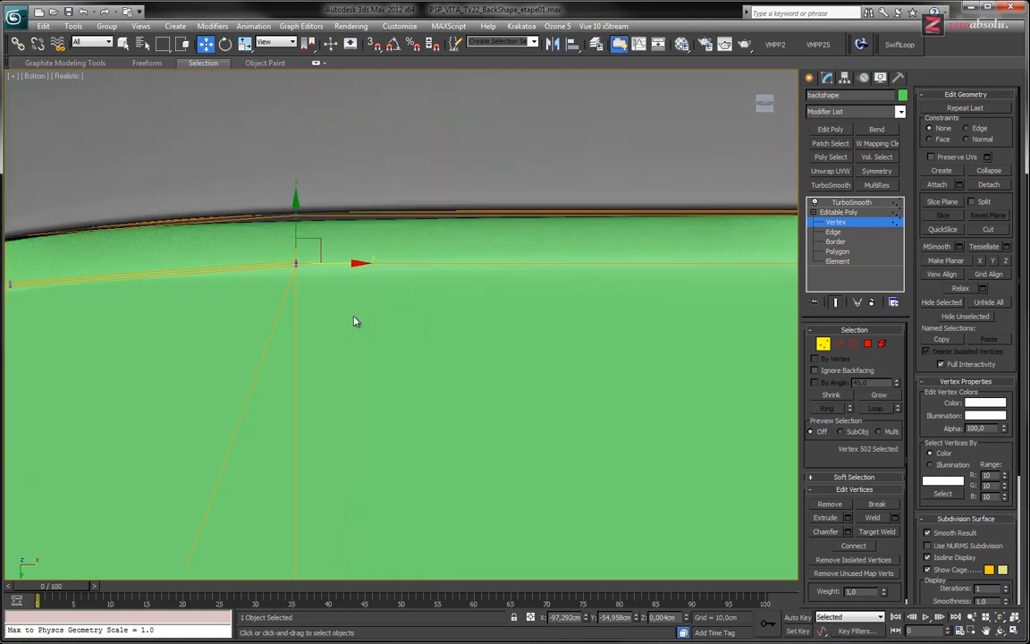
pyautogui.scroll(4, 368, 312)
pyautogui.scroll(4, 489, 307)
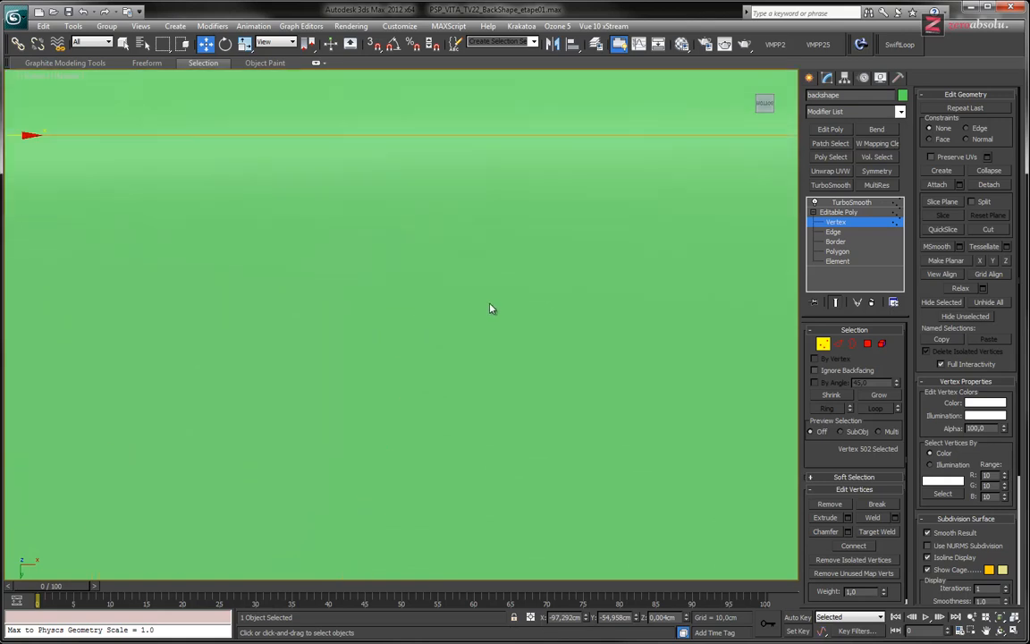
pyautogui.scroll(-6, 490, 308)
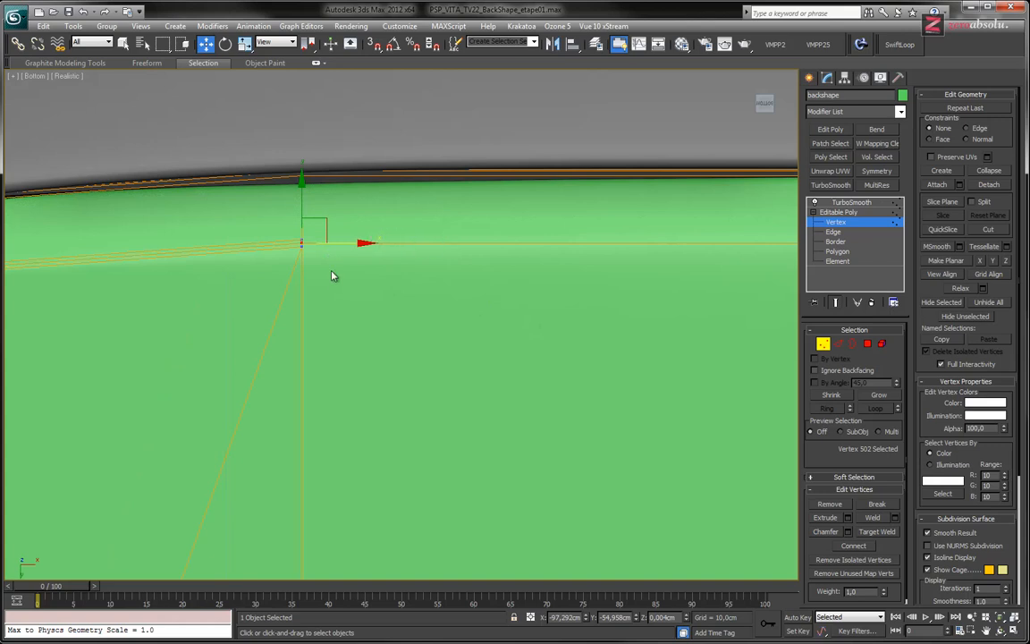
pyautogui.moveTo(334, 276); pyautogui.dragTo(311, 184, button='middle')
pyautogui.scroll(-3, 334, 234)
pyautogui.scroll(5, 359, 406)
pyautogui.moveTo(359, 405); pyautogui.dragTo(411, 152, button='middle')
pyautogui.moveTo(431, 420); pyautogui.dragTo(424, 192, button='middle')
pyautogui.scroll(3, 373, 478)
pyautogui.moveTo(373, 479); pyautogui.dragTo(373, 404, button='middle')
pyautogui.scroll(4, 375, 396)
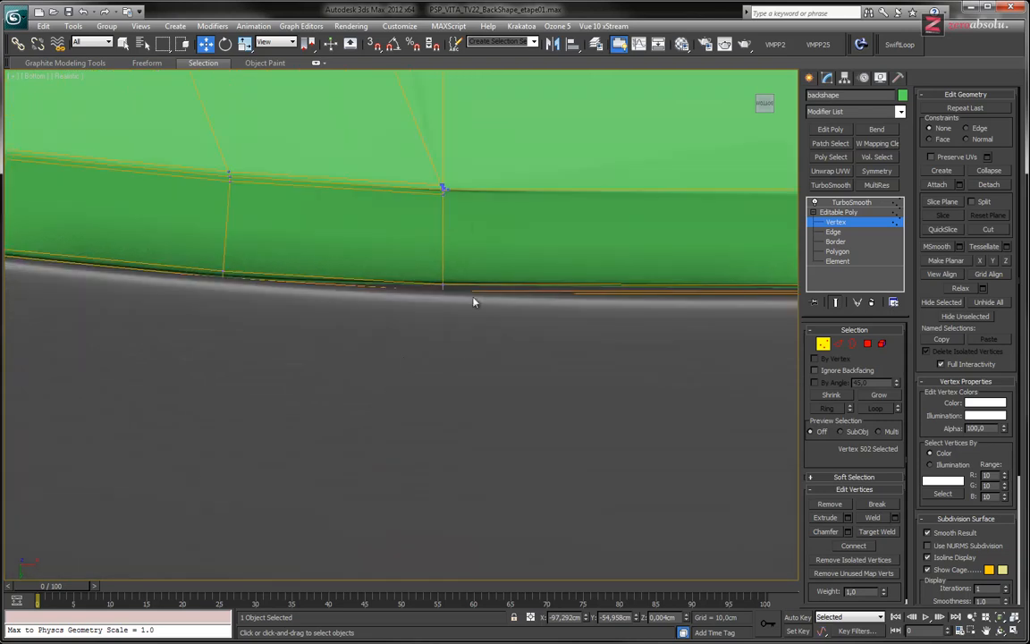
pyautogui.moveTo(446, 219); pyautogui.dragTo(439, 351, button='middle')
pyautogui.scroll(5, 440, 348)
pyautogui.moveTo(460, 259); pyautogui.dragTo(481, 457, button='middle')
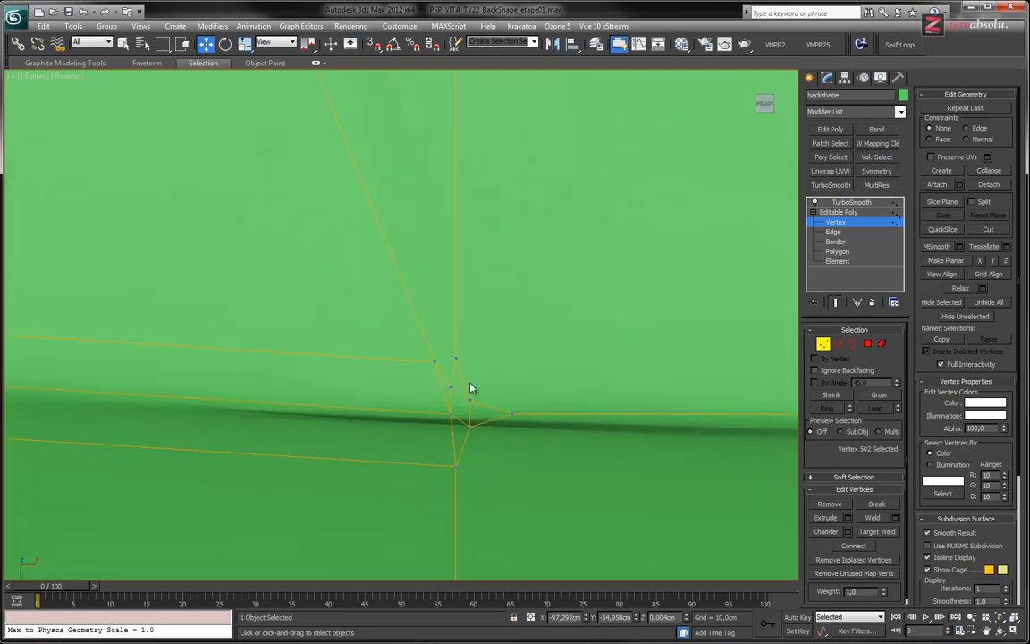
pyautogui.moveTo(471, 391); pyautogui.dragTo(472, 353, button='middle')
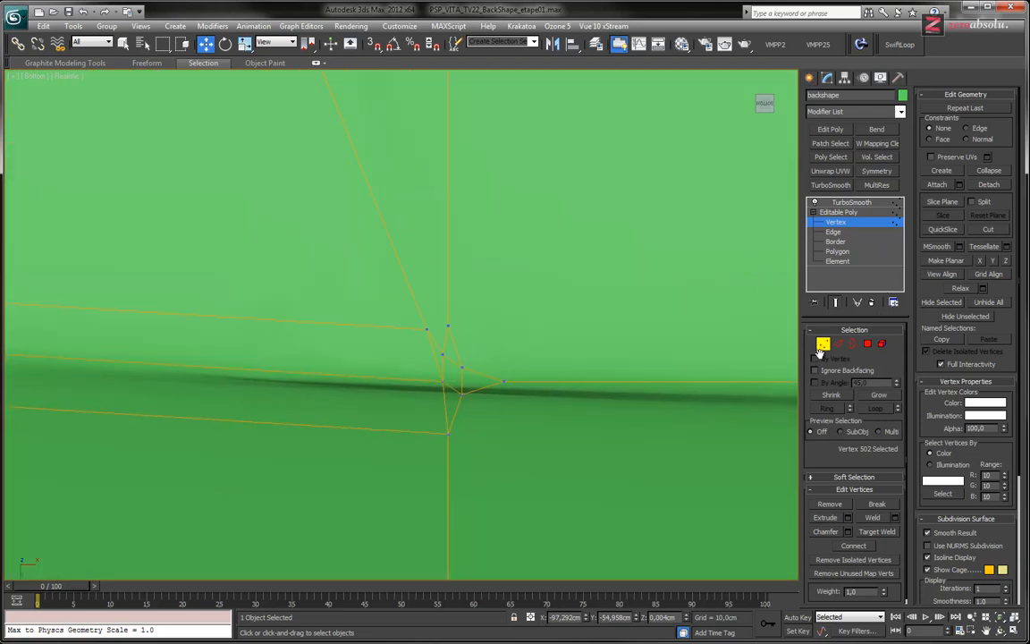
# - Target-weld the three stray vertices of the opposite side's corner cluster onto their neighbours
pyautogui.click(881, 532)
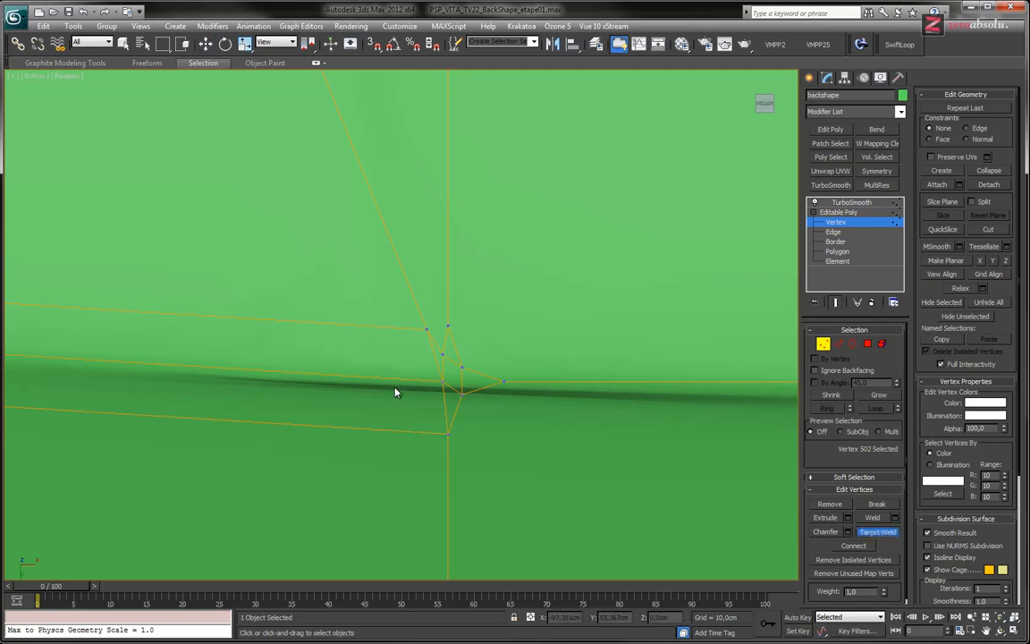
pyautogui.click(442, 354)
pyautogui.click(442, 354)
pyautogui.click(448, 326)
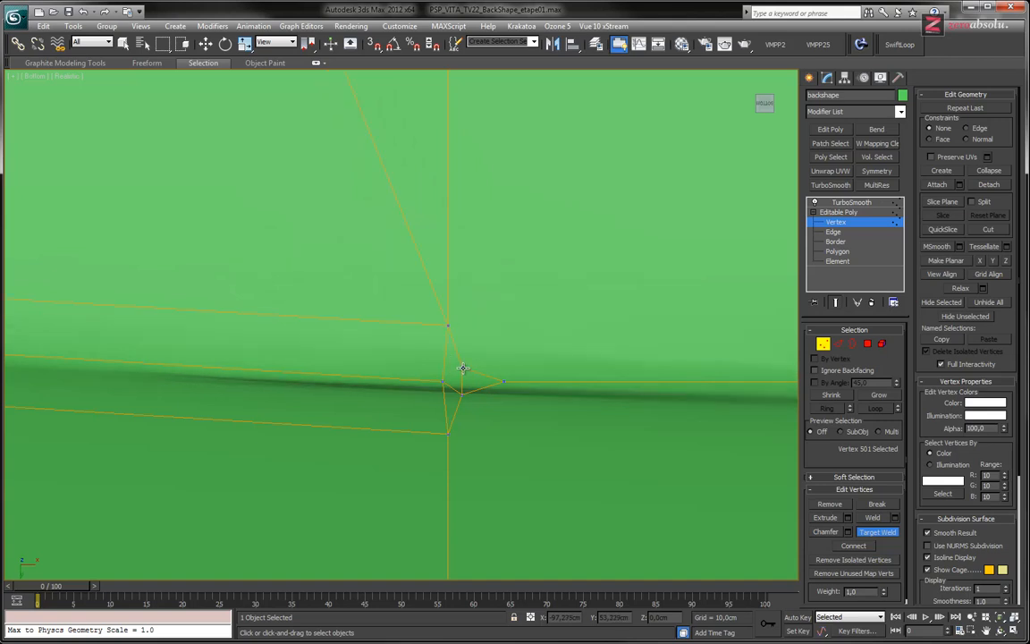
pyautogui.click(461, 367)
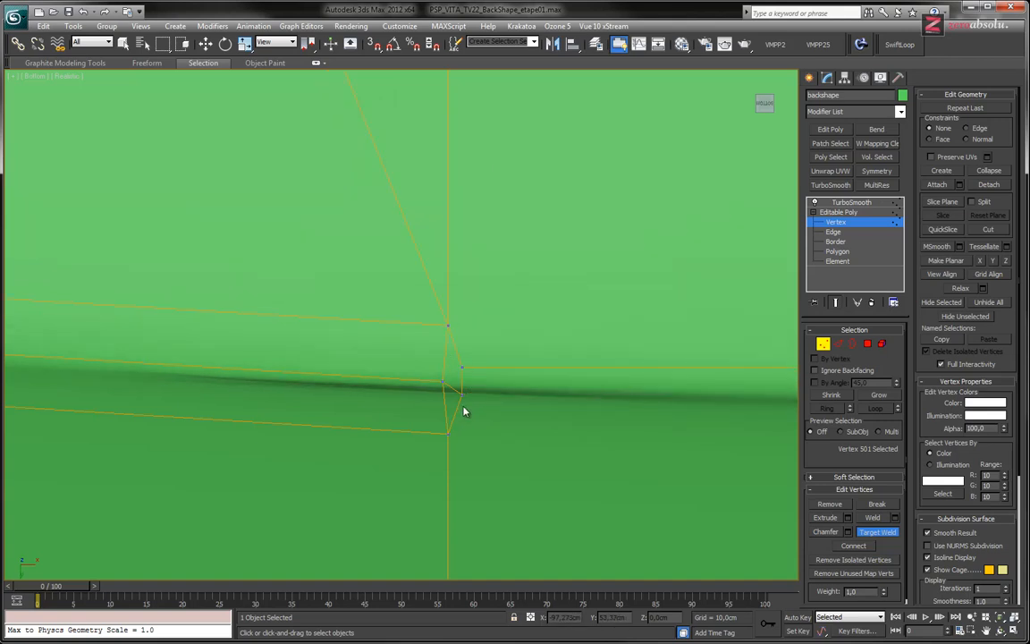
# - Weld the two vertices on the straight-side end of the opposite cluster into one
pyautogui.rightClick(472, 365)
pyautogui.moveTo(472, 365); pyautogui.dragTo(455, 413)
pyautogui.click(872, 518)
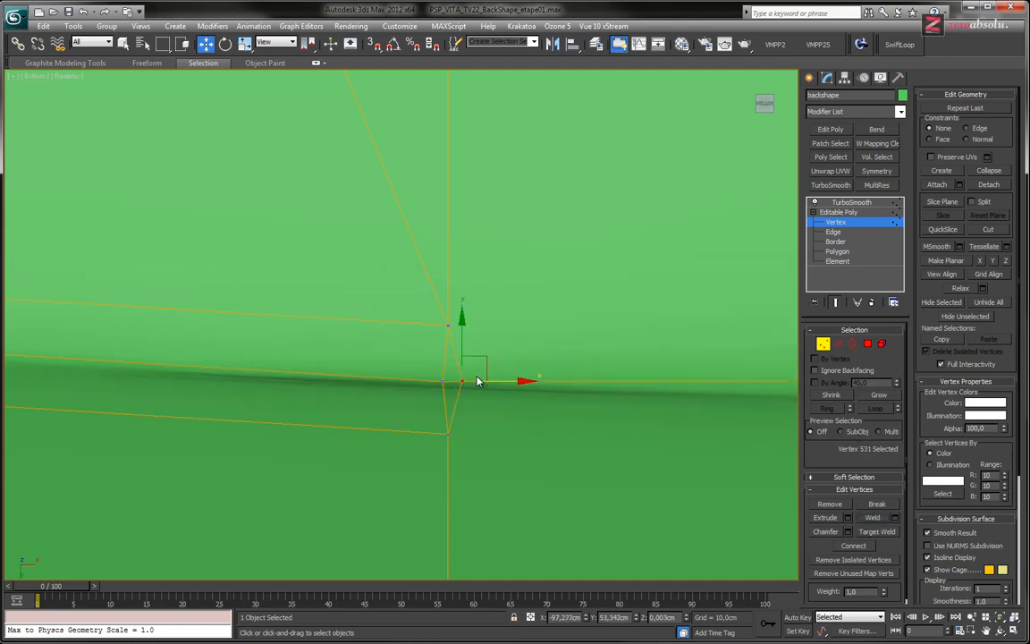
# - Weld the two middle vertices of the corner cluster and shift the result about -0,005cm along X to align it with its neighbours
pyautogui.keyDown('ctrl'); pyautogui.click(442, 382); pyautogui.keyUp('ctrl')
pyautogui.click(872, 518)
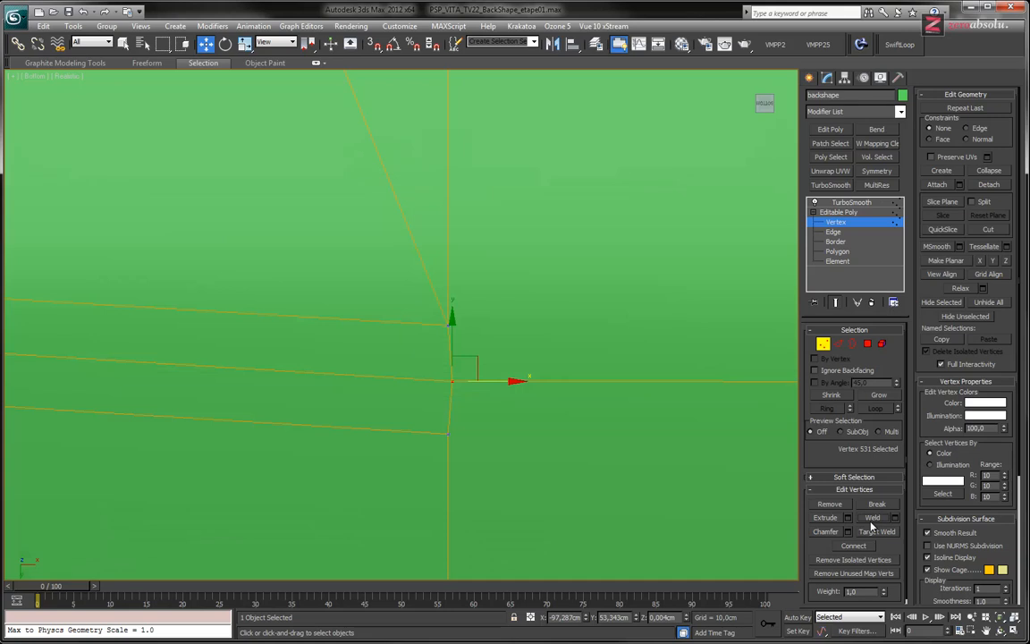
pyautogui.moveTo(501, 335); pyautogui.dragTo(470, 300, button='middle')
pyautogui.press('z')
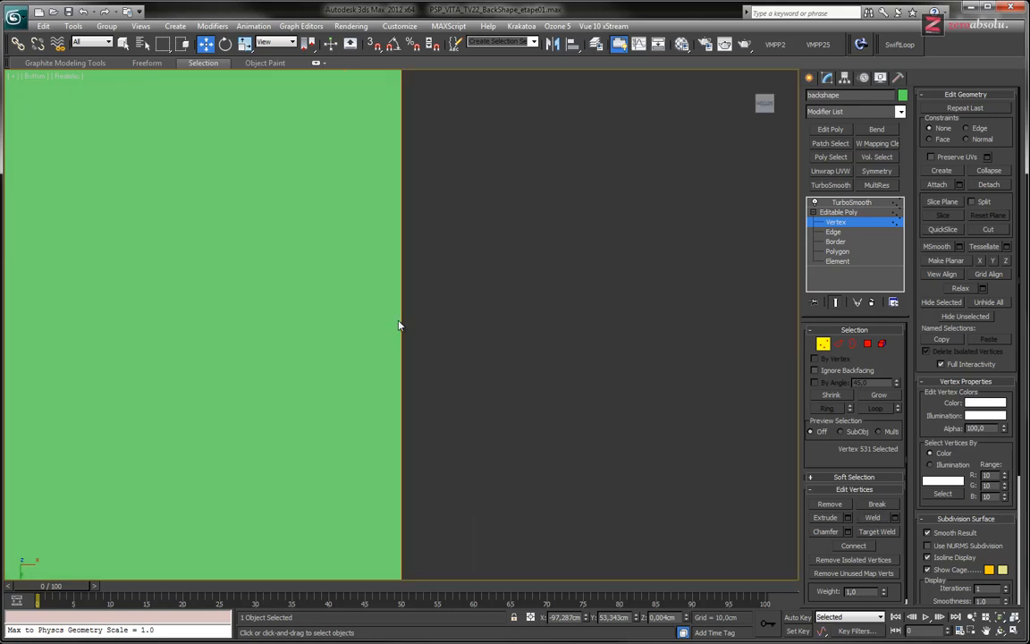
pyautogui.scroll(-8, 385, 354)
pyautogui.scroll(8, 357, 422)
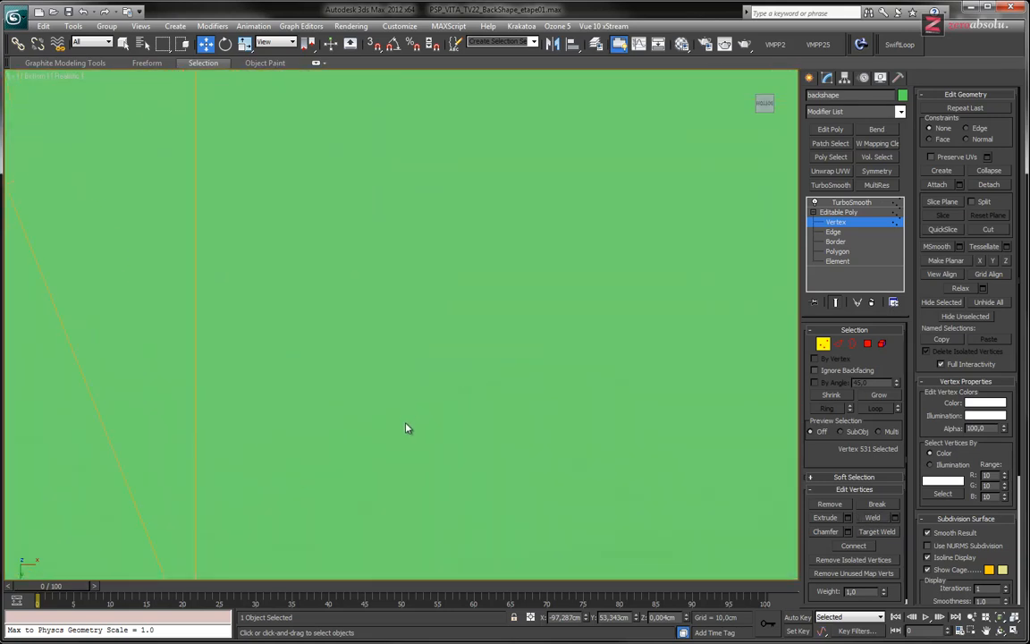
pyautogui.moveTo(432, 439); pyautogui.dragTo(552, 364, button='middle')
pyautogui.scroll(5, 475, 348)
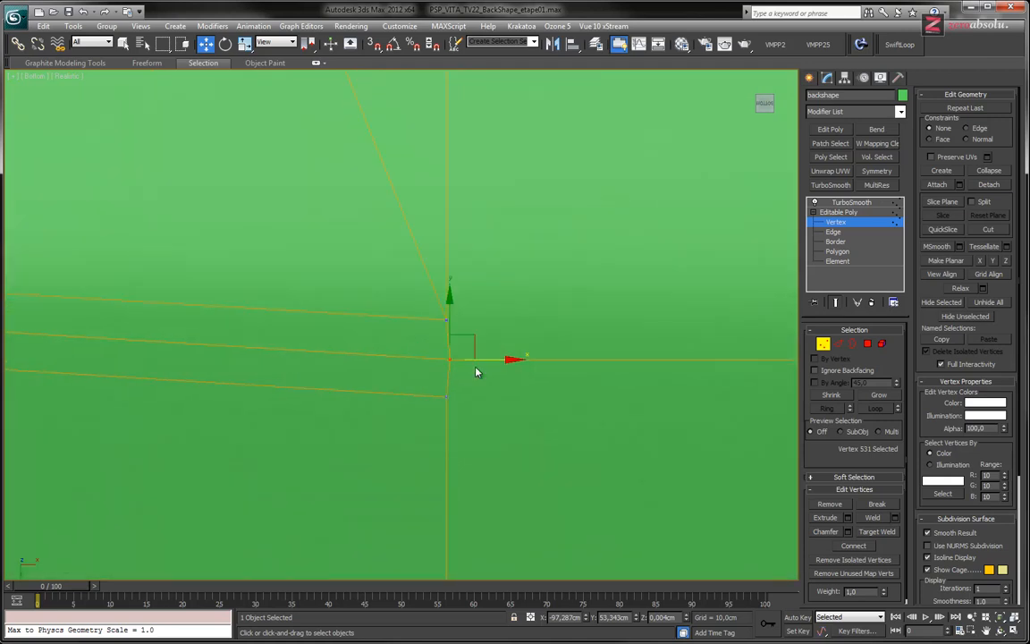
pyautogui.scroll(3, 430, 355)
pyautogui.moveTo(517, 365); pyautogui.dragTo(515, 364)
# - Hide the smoothed end result and turn on edged faces
pyautogui.click(836, 302)
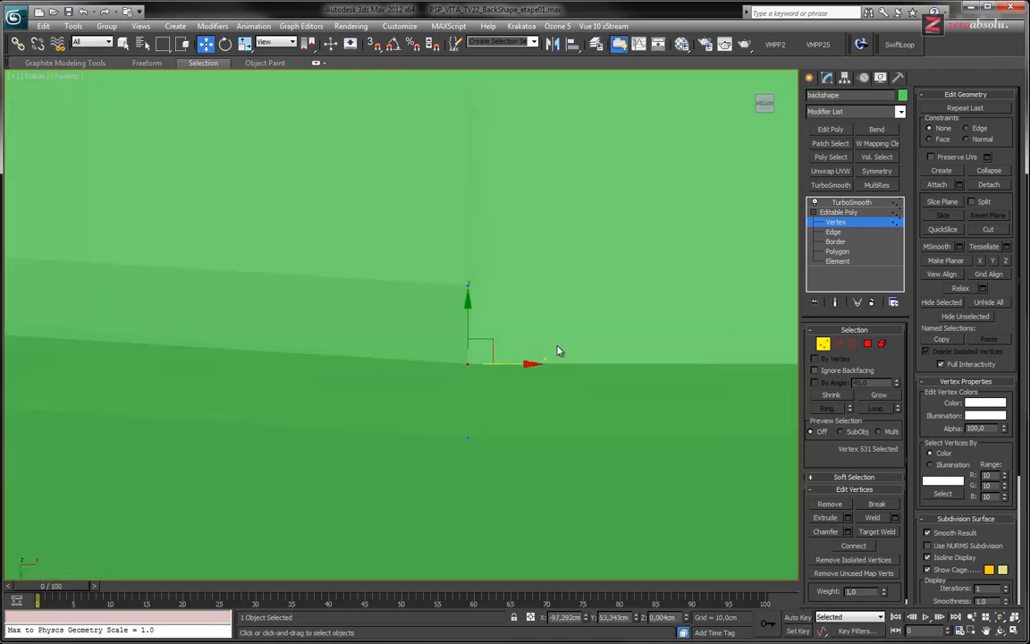
pyautogui.press('F4')
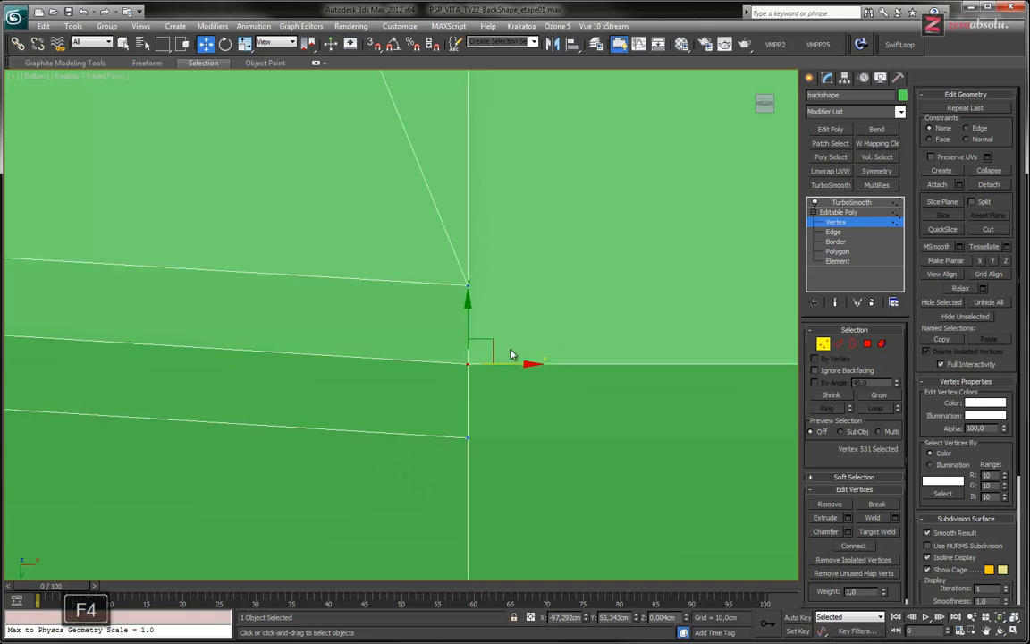
# - Chamfer the inner border edge along the straight long side by 0,111cm with 2 segments
pyautogui.scroll(-5, 477, 285)
pyautogui.scroll(-5, 476, 286)
pyautogui.moveTo(601, 290); pyautogui.dragTo(324, 332, button='middle')
pyautogui.scroll(-4, 325, 334)
pyautogui.moveTo(515, 343); pyautogui.dragTo(378, 322, button='middle')
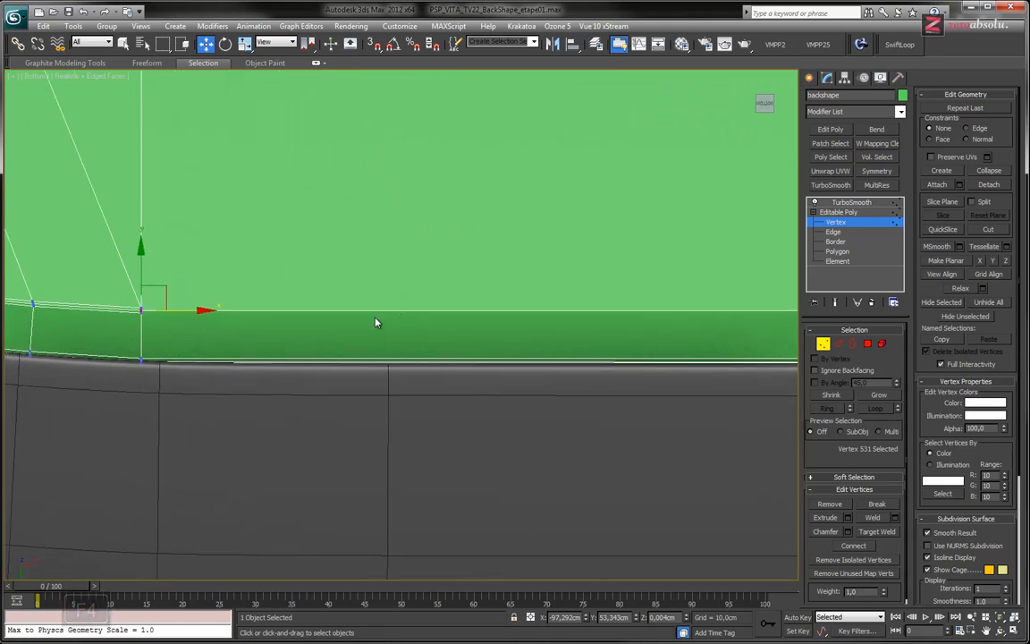
pyautogui.moveTo(439, 315); pyautogui.dragTo(332, 305, button='middle')
pyautogui.scroll(-6, 344, 309)
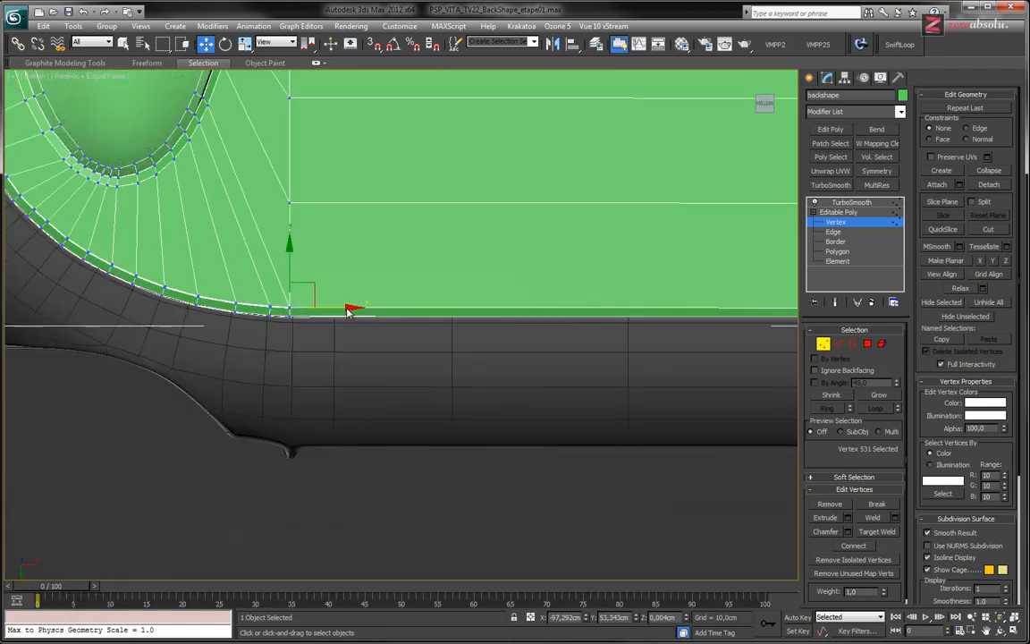
pyautogui.press('2')
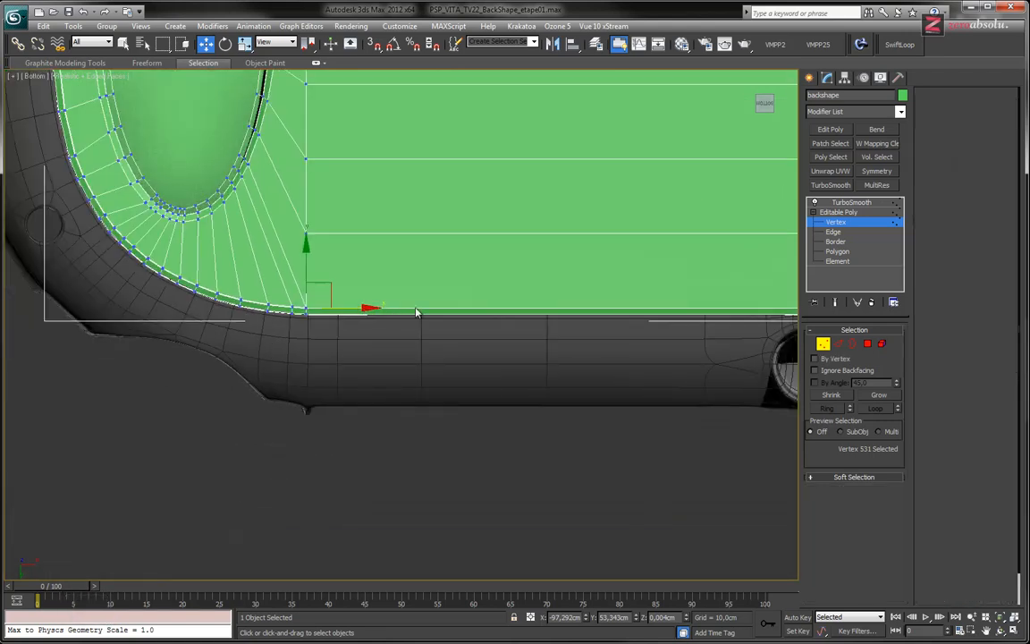
pyautogui.scroll(8, 356, 327)
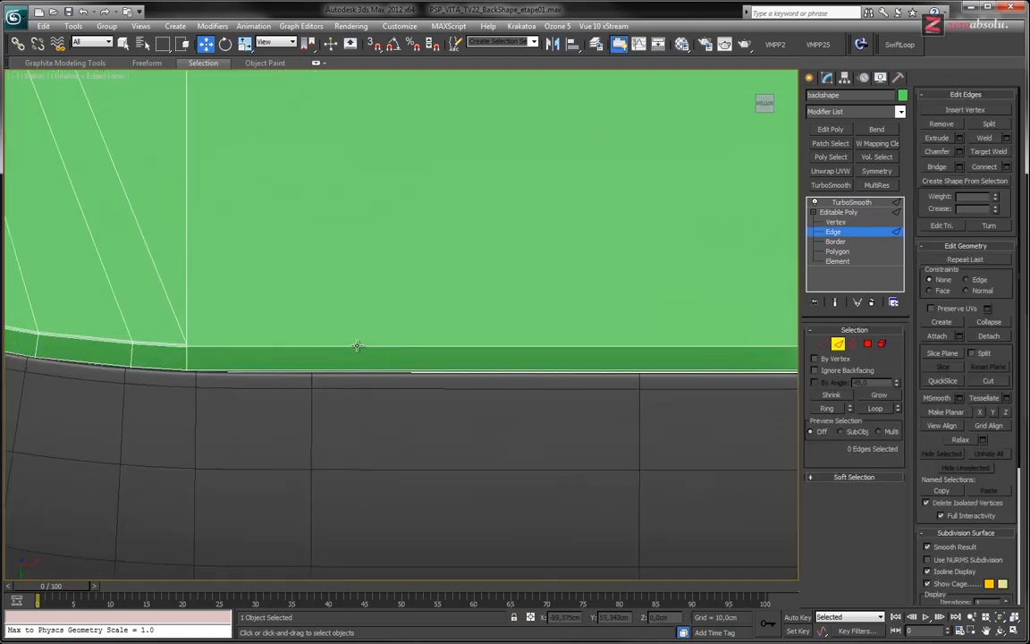
pyautogui.click(357, 347)
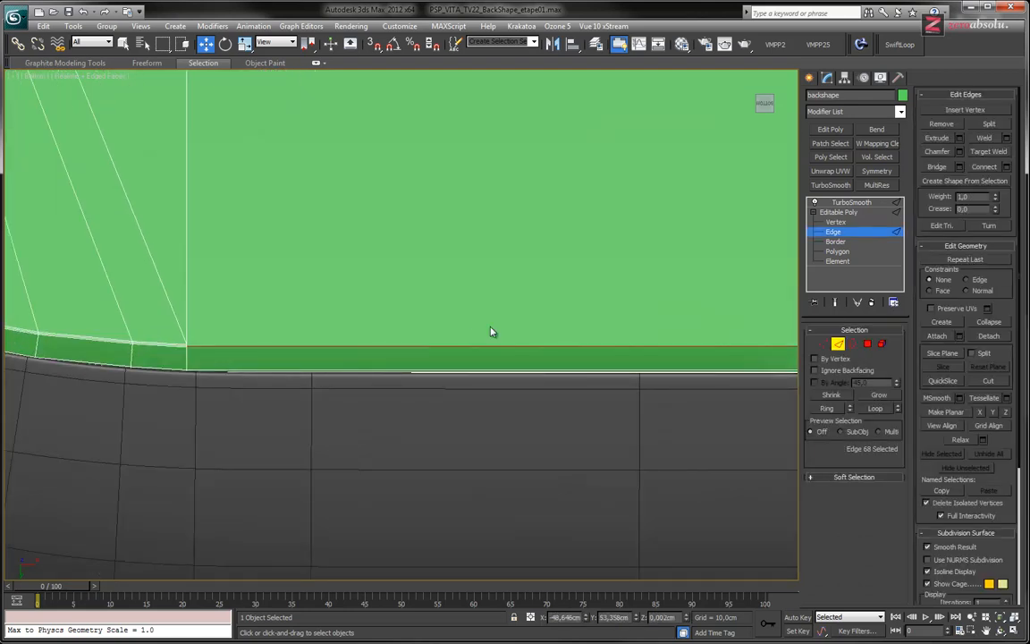
pyautogui.click(960, 152)
pyautogui.moveTo(245, 322); pyautogui.dragTo(314, 329, button='middle')
pyautogui.scroll(3, 253, 334)
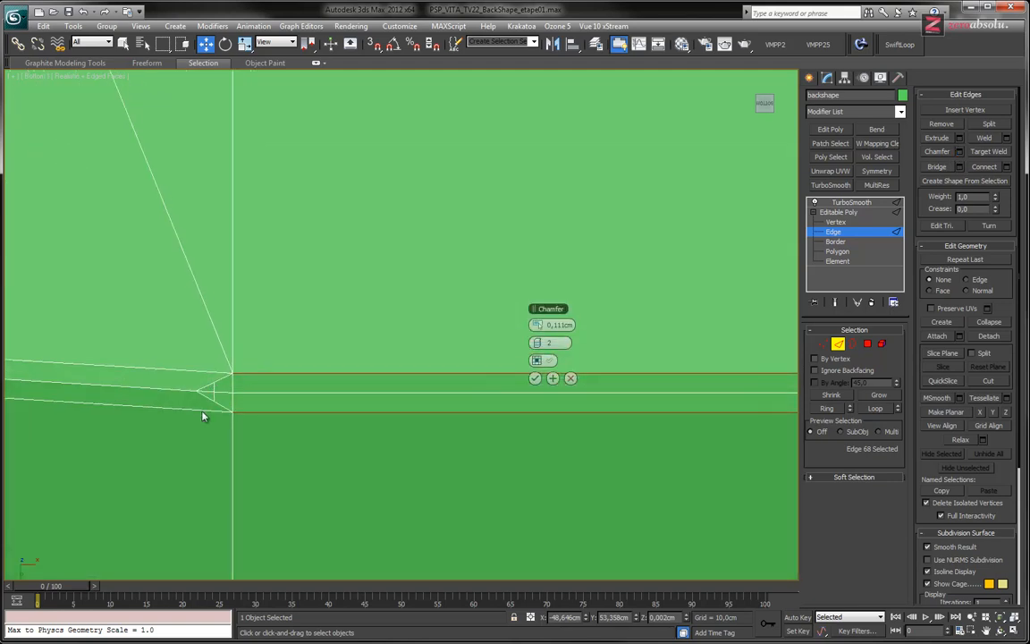
pyautogui.click(535, 379)
# - Chamfer the matching border edge on the opposite straight side by 0,111cm with 2 segments
pyautogui.scroll(-4, 533, 384)
pyautogui.scroll(3, 575, 213)
pyautogui.moveTo(575, 214); pyautogui.dragTo(549, 264, button='middle')
pyautogui.click(513, 304)
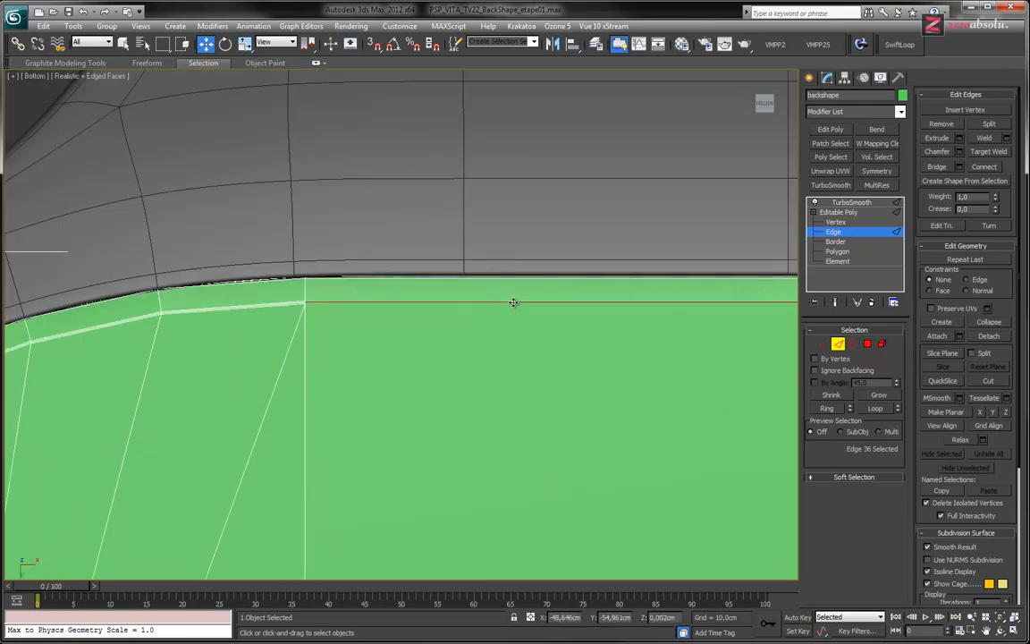
pyautogui.click(940, 152)
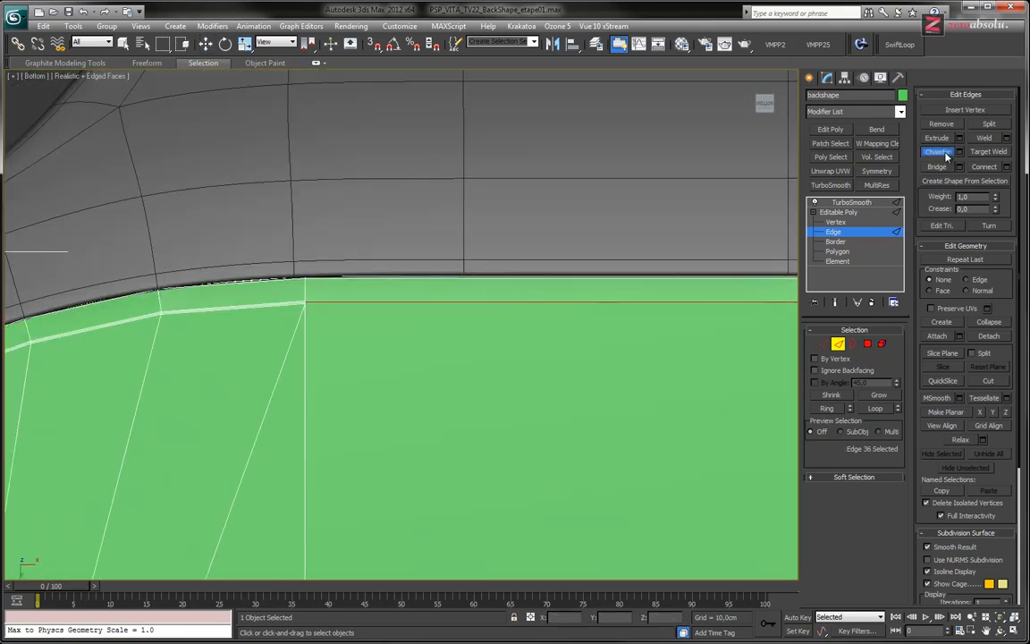
pyautogui.click(961, 152)
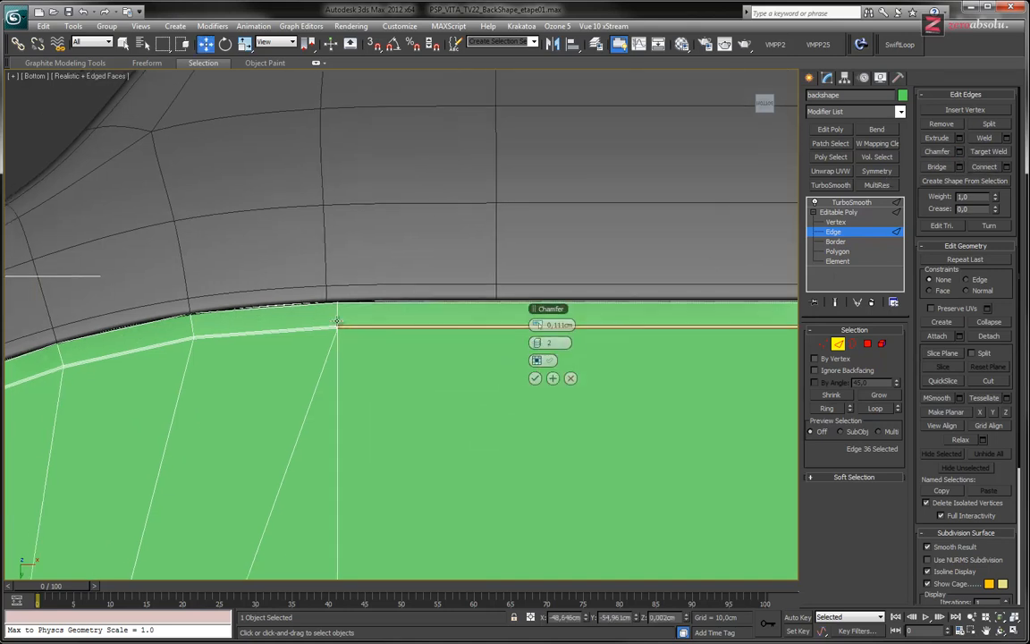
pyautogui.scroll(4, 358, 349)
pyautogui.click(535, 379)
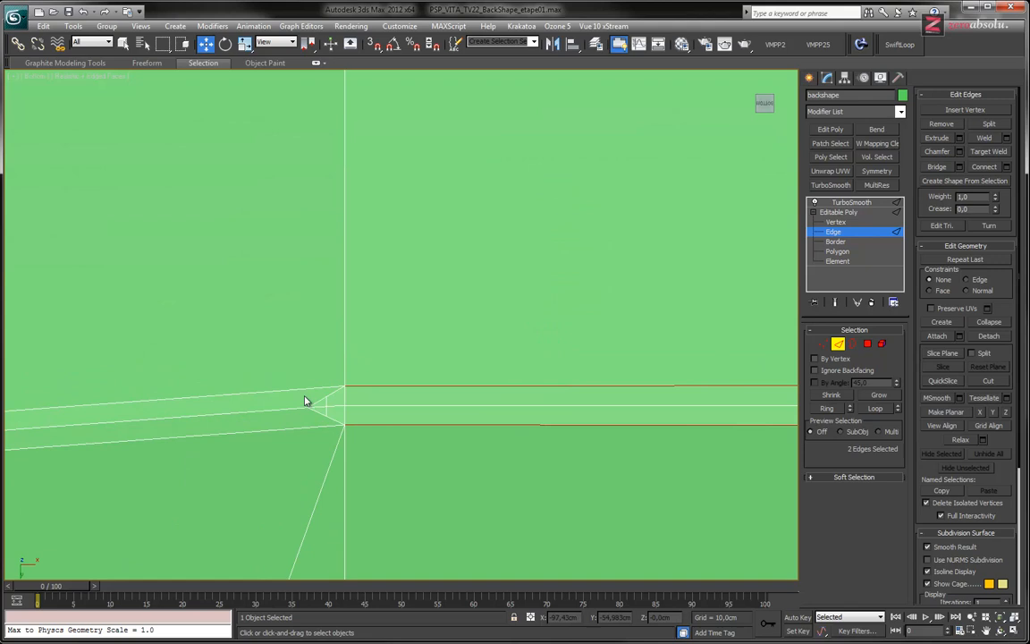
# - Target-weld the stray chamfer vertices at this side's corner junction onto the three vertices ending the straight edges
pyautogui.moveTo(306, 402); pyautogui.dragTo(435, 314, button='middle')
pyautogui.click(834, 222)
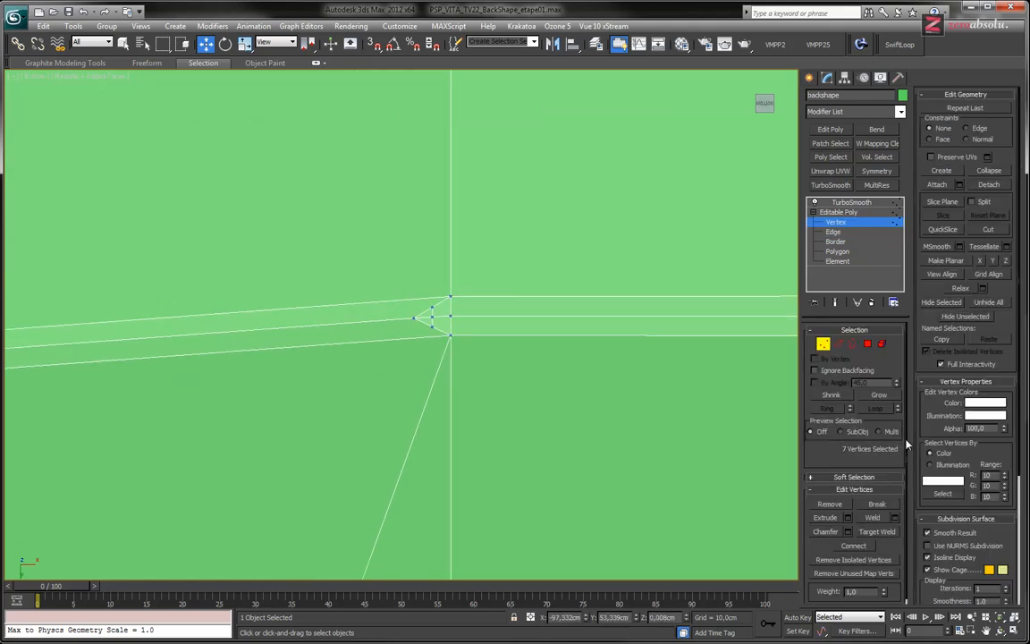
pyautogui.click(878, 532)
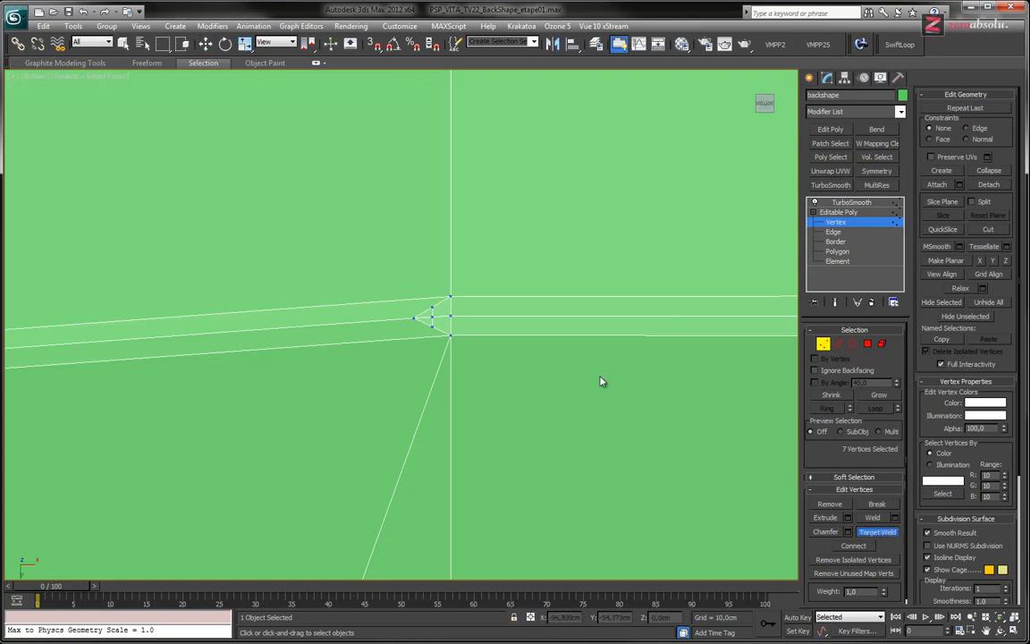
pyautogui.click(450, 296)
pyautogui.click(432, 316)
pyautogui.click(450, 316)
# - Target-weld the stray vertices of the opposite long side's corner junction onto its three straight-edge end vertices
pyautogui.scroll(-5, 459, 436)
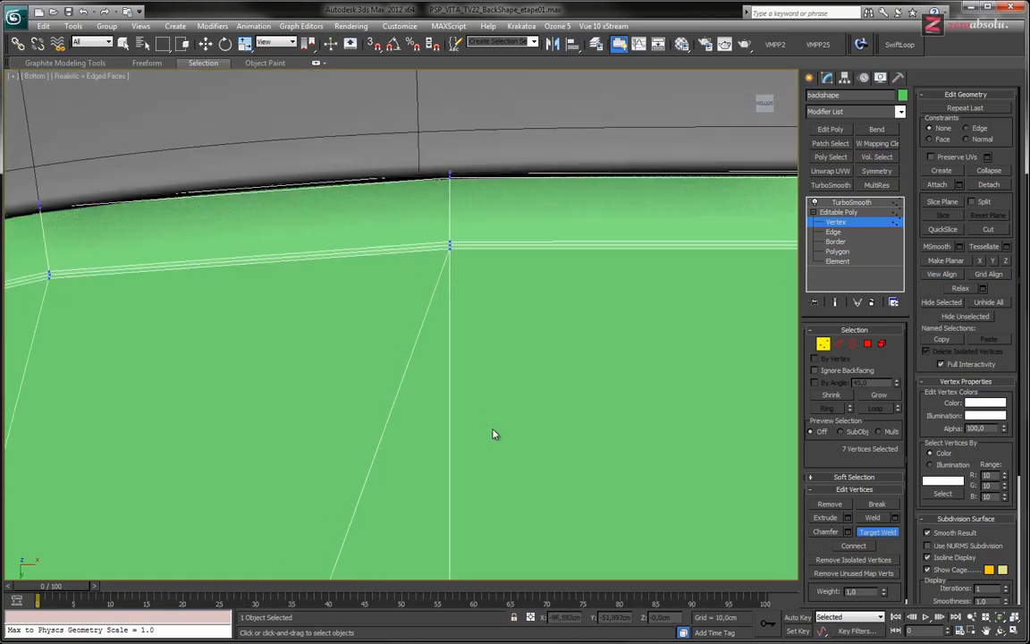
pyautogui.scroll(-4, 496, 321)
pyautogui.moveTo(509, 415); pyautogui.dragTo(488, 115, button='middle')
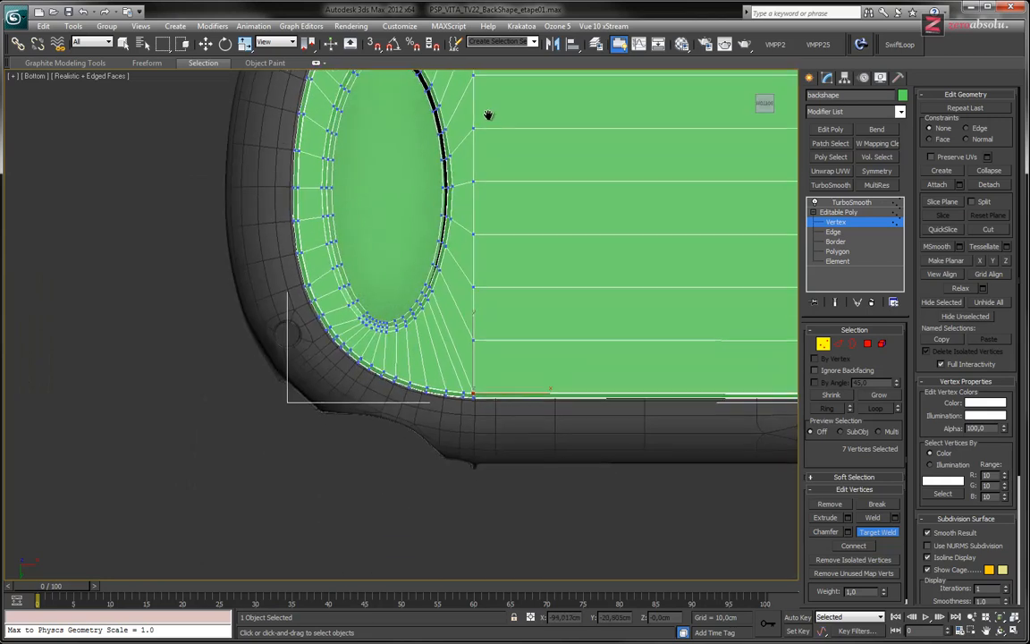
pyautogui.scroll(8, 472, 419)
pyautogui.scroll(8, 483, 331)
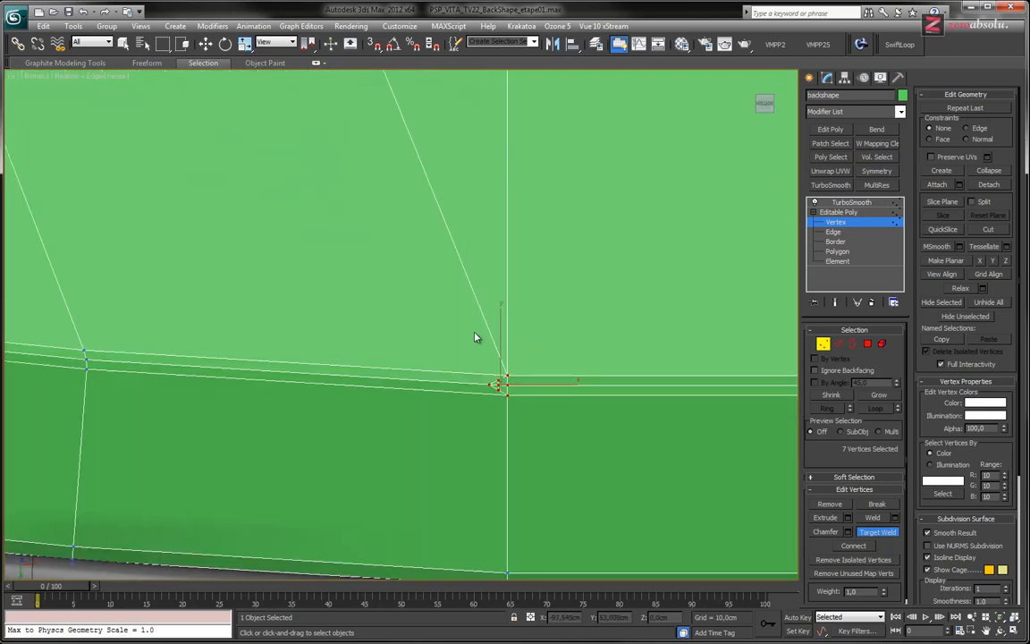
pyautogui.scroll(3, 417, 286)
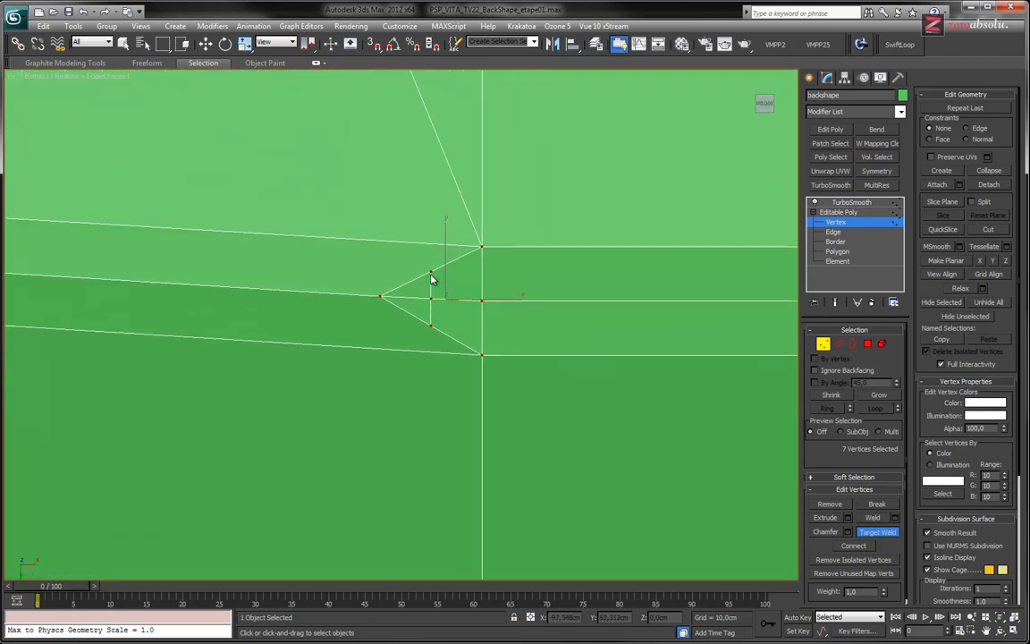
pyautogui.click(430, 297)
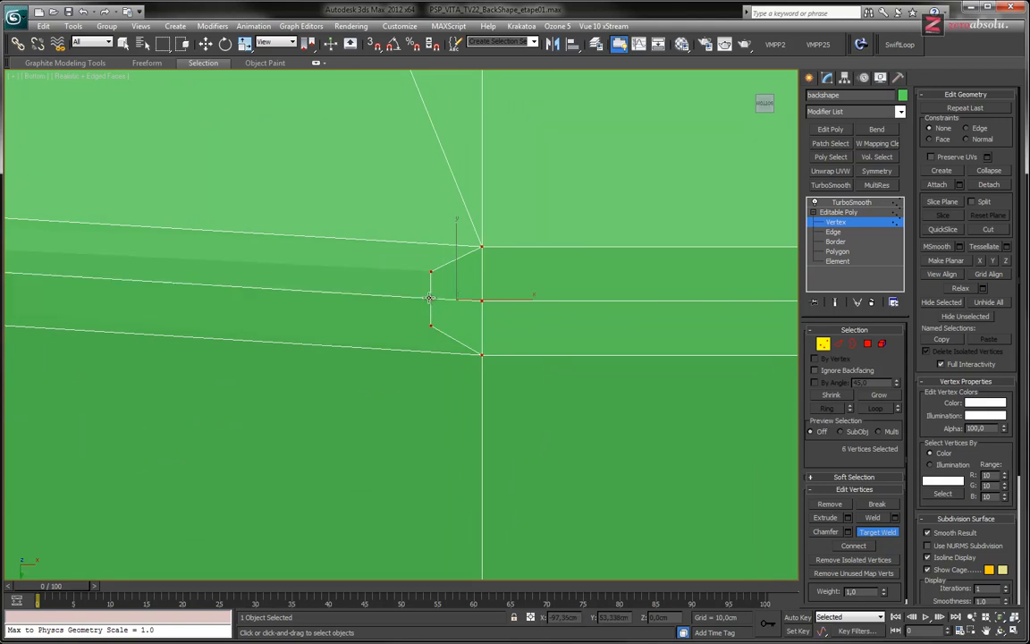
pyautogui.click(430, 271)
pyautogui.click(481, 247)
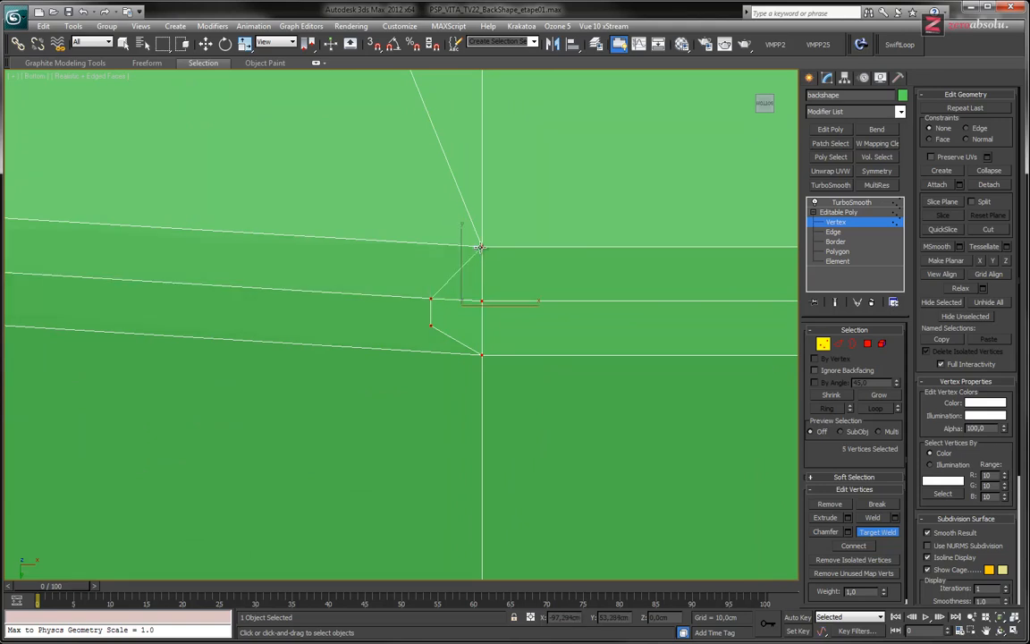
pyautogui.click(481, 301)
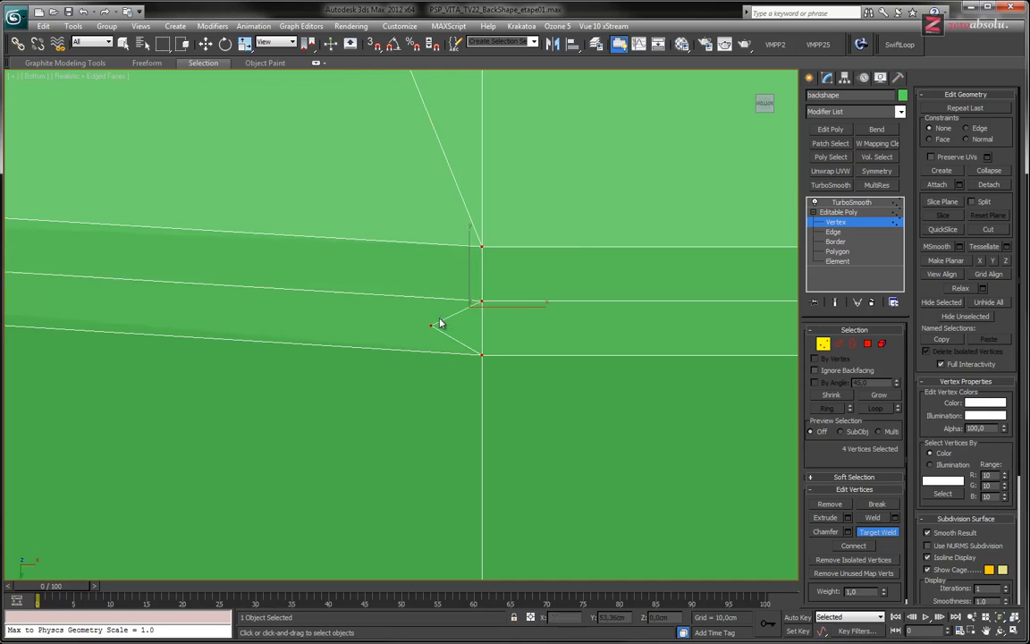
pyautogui.click(430, 326)
pyautogui.click(482, 356)
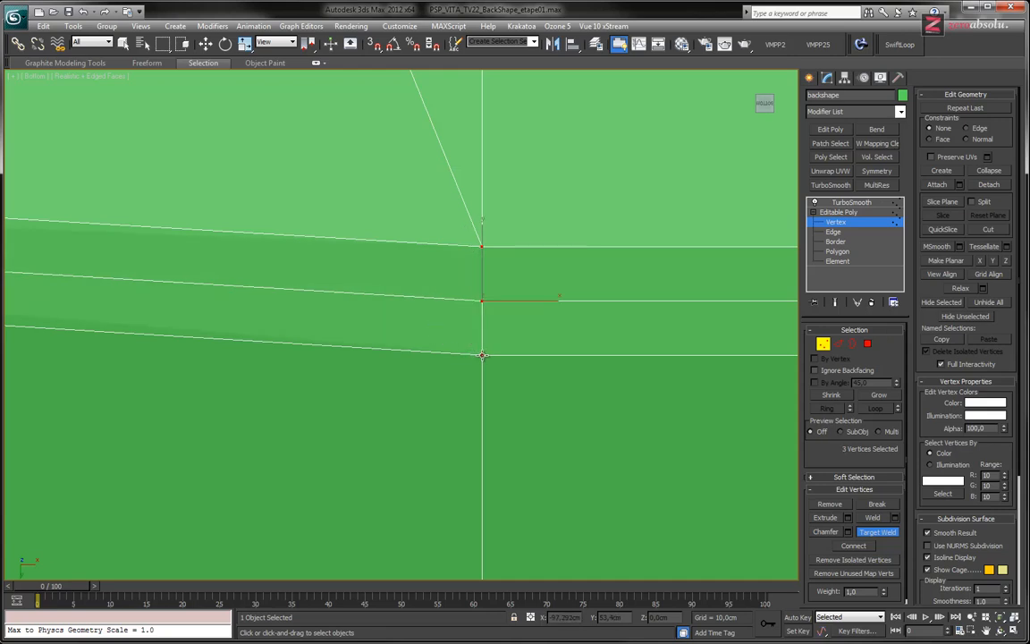
# - Examine the chamfered border along the long side up to the shape's open centre edge
pyautogui.moveTo(614, 333); pyautogui.dragTo(395, 352, button='middle')
pyautogui.scroll(-10, 395, 352)
pyautogui.moveTo(617, 348); pyautogui.dragTo(89, 344, button='middle')
pyautogui.moveTo(565, 378); pyautogui.dragTo(110, 394, button='middle')
pyautogui.moveTo(780, 423); pyautogui.dragTo(279, 415, button='middle')
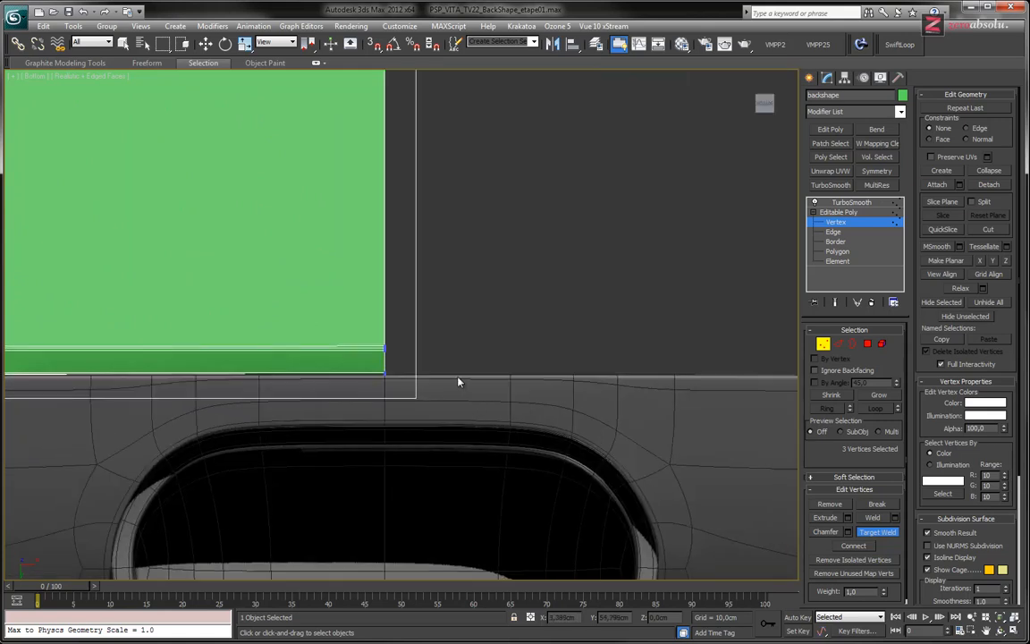
pyautogui.scroll(6, 403, 367)
pyautogui.scroll(2, 233, 305)
pyautogui.moveTo(358, 234); pyautogui.dragTo(343, 344, button='middle')
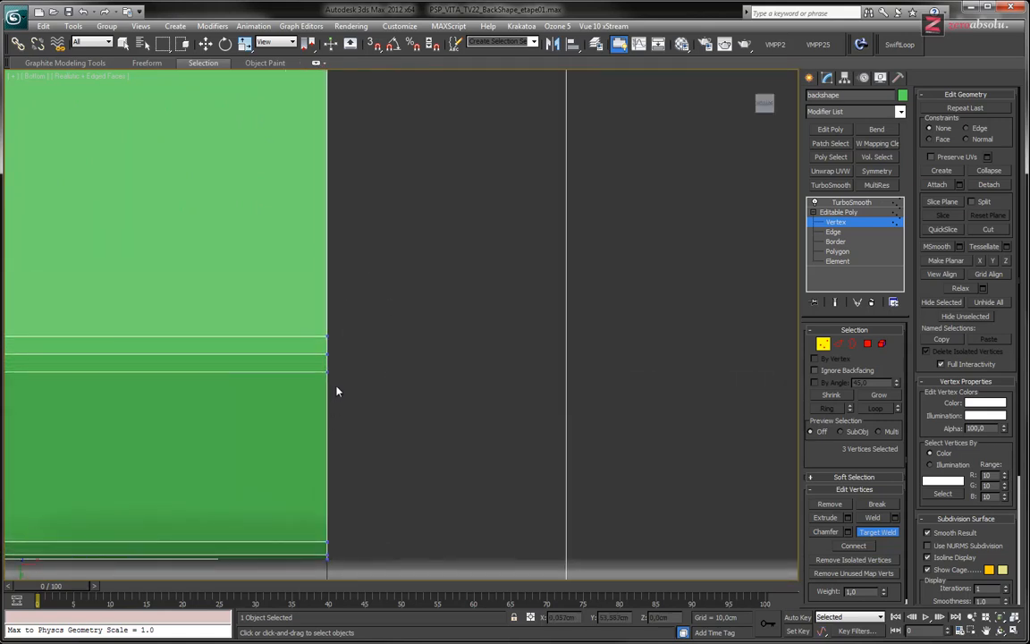
pyautogui.scroll(-5, 337, 391)
pyautogui.scroll(2, 285, 368)
pyautogui.moveTo(285, 368); pyautogui.dragTo(508, 391, button='middle')
pyautogui.scroll(2, 508, 391)
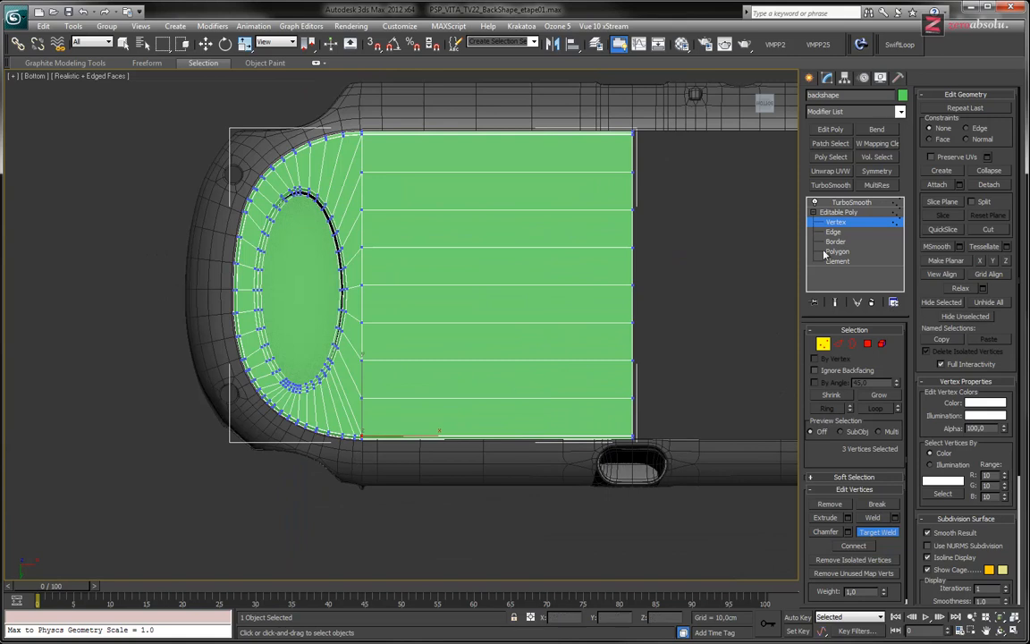
# - Return to the TurboSmooth level, hide the edged faces and inspect the smoothed border from an orbited view
pyautogui.click(839, 212)
pyautogui.keyDown('alt'); pyautogui.moveTo(414, 320); pyautogui.dragTo(669, 299, button='middle'); pyautogui.keyUp('alt')
pyautogui.click(851, 203)
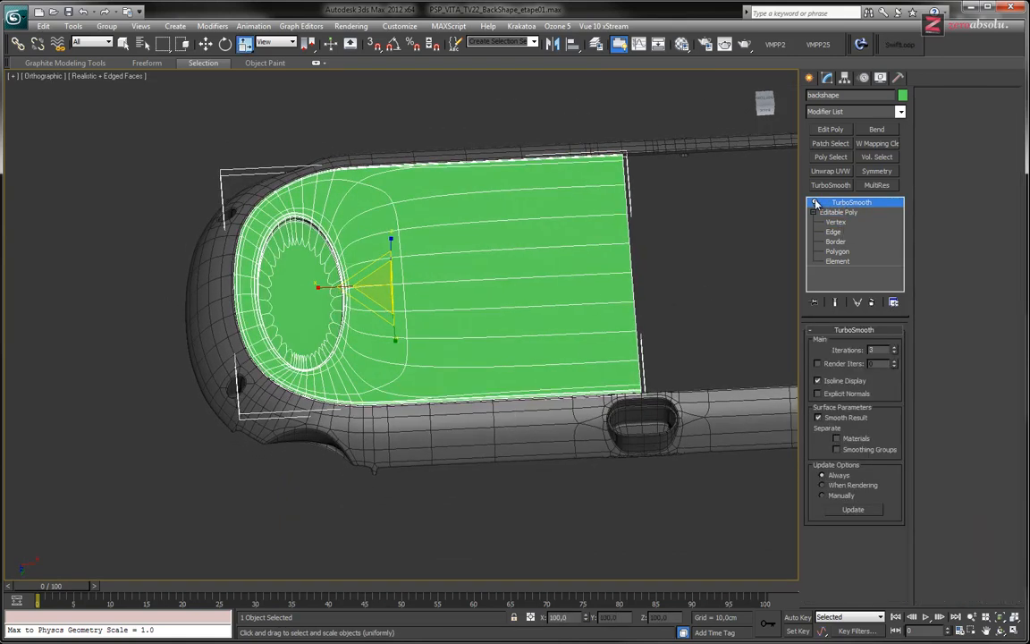
pyautogui.press('F4')
pyautogui.keyDown('alt'); pyautogui.moveTo(403, 337); pyautogui.dragTo(394, 364, button='middle'); pyautogui.keyUp('alt')
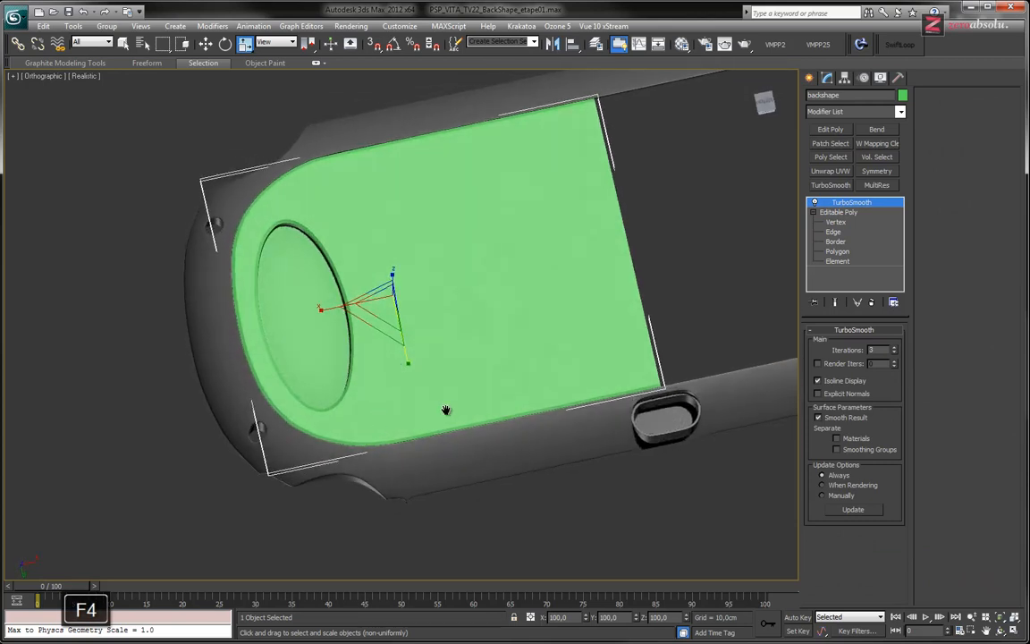
pyautogui.scroll(6, 402, 370)
pyautogui.moveTo(686, 304); pyautogui.dragTo(286, 458, button='middle')
pyautogui.scroll(-4, 495, 345)
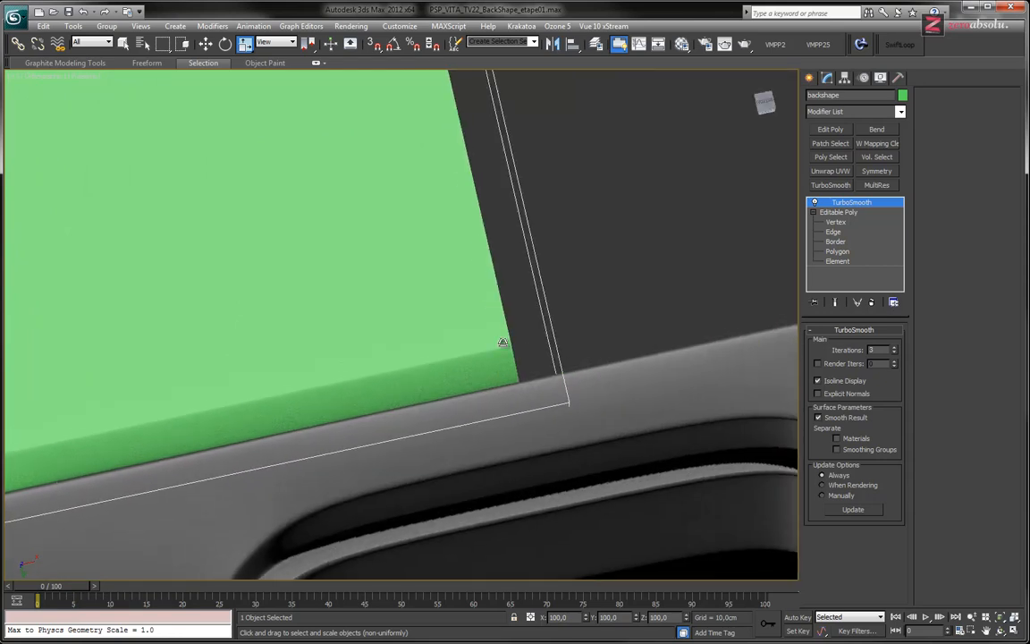
pyautogui.scroll(-3, 496, 347)
pyautogui.scroll(-2, 497, 348)
pyautogui.keyDown('alt'); pyautogui.moveTo(497, 348); pyautogui.dragTo(501, 308, button='middle'); pyautogui.keyUp('alt')
# - Add a Symmetry modifier between the Editable Poly and TurboSmooth
pyautogui.click(848, 213)
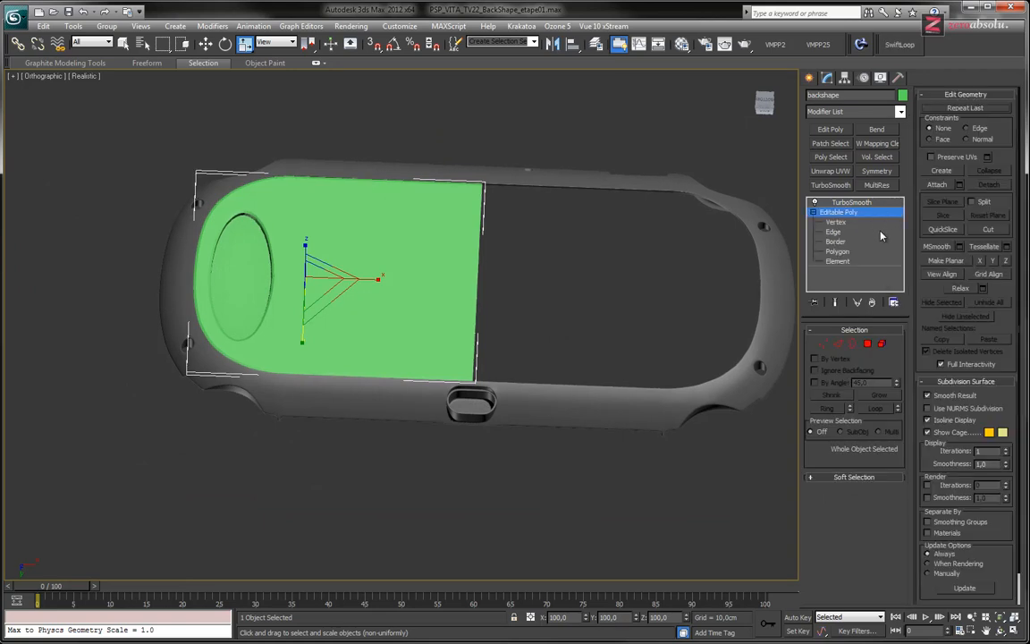
pyautogui.click(901, 112)
pyautogui.scroll(-15, 855, 554)
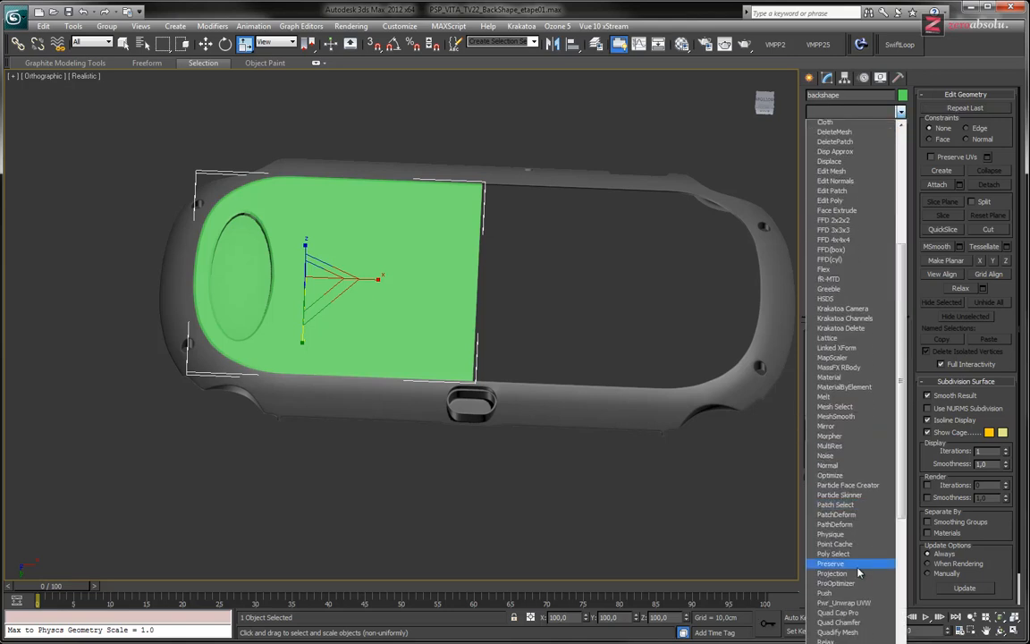
pyautogui.scroll(-8, 856, 557)
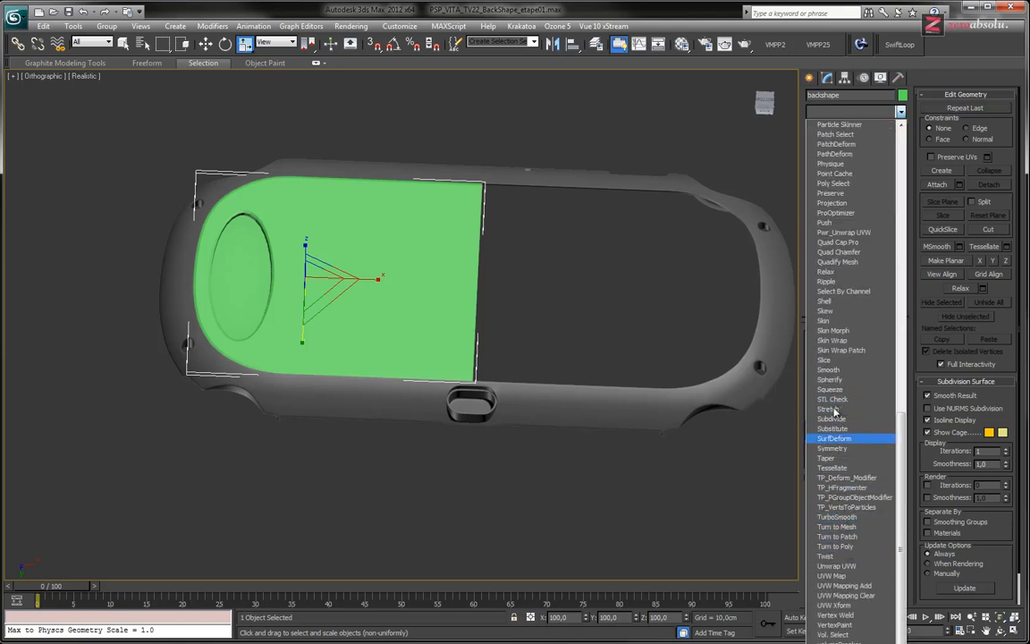
pyautogui.click(828, 450)
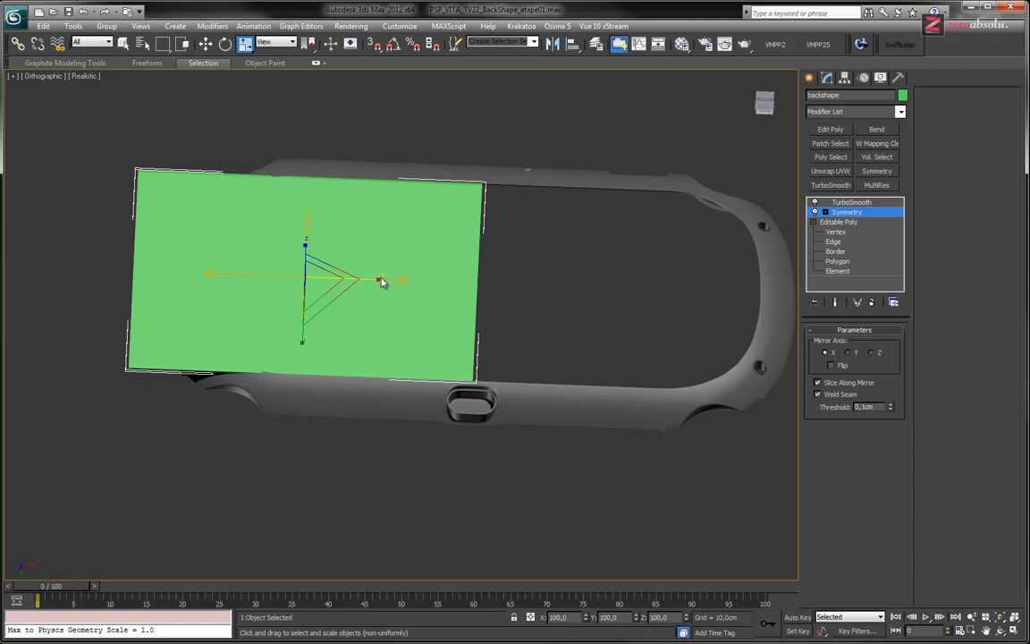
# - Move the back shape along X and set its X position to 0,0cm
pyautogui.press('w')
pyautogui.moveTo(350, 281); pyautogui.dragTo(501, 295)
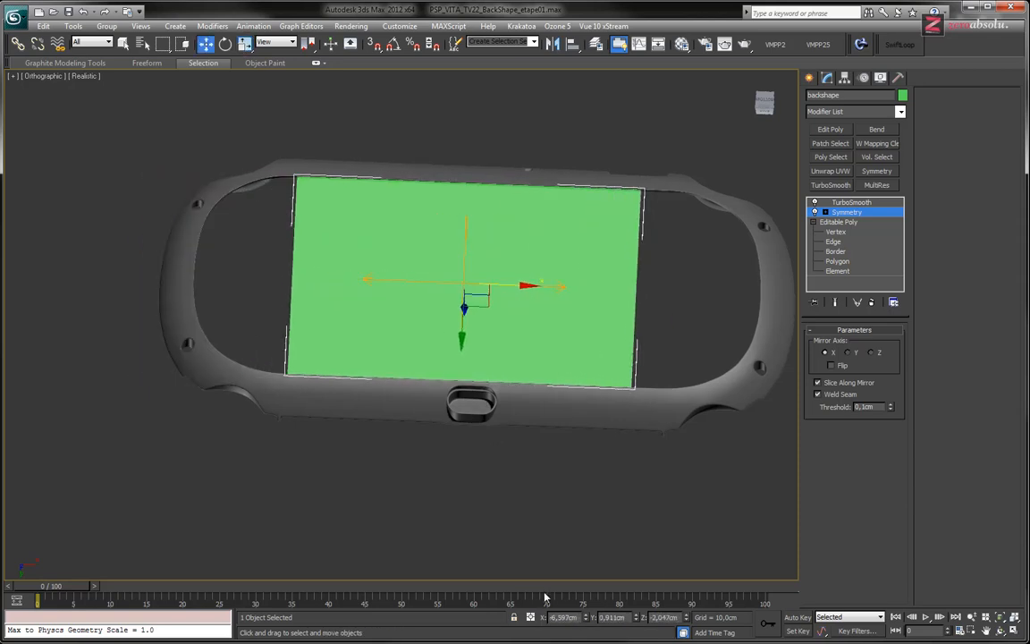
pyautogui.rightClick(586, 621)
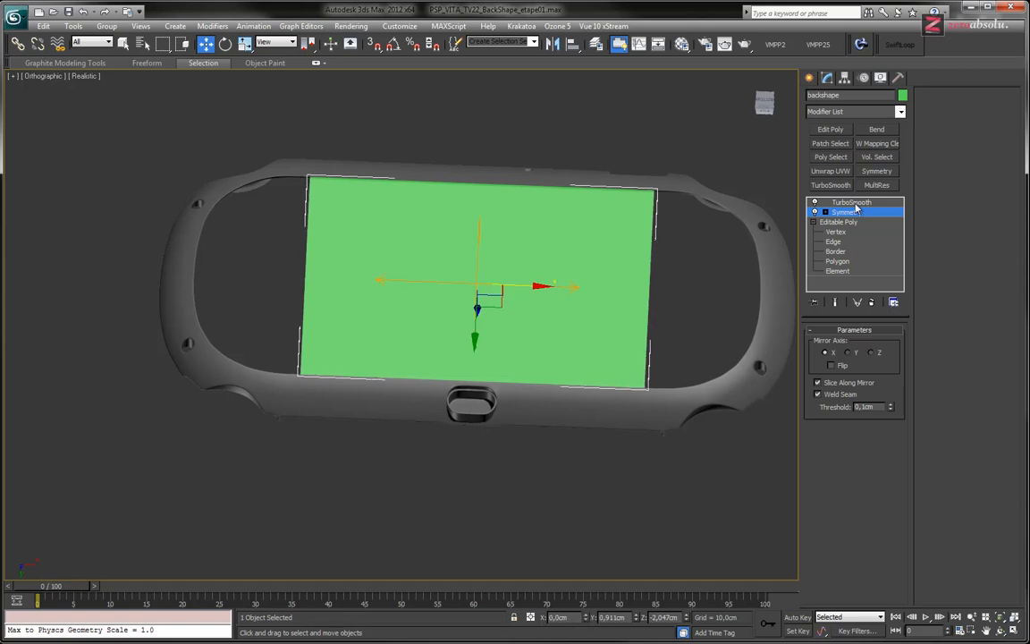
pyautogui.click(838, 368)
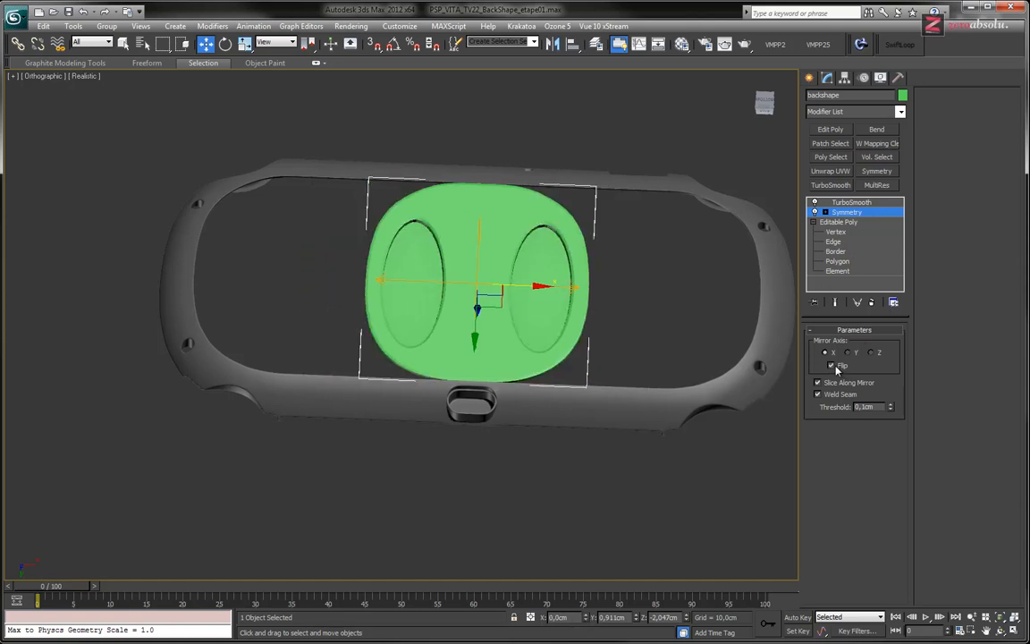
pyautogui.moveTo(530, 289); pyautogui.dragTo(412, 278)
pyautogui.hotkey('ctrl', 'z')
pyautogui.hotkey('ctrl', 'z')
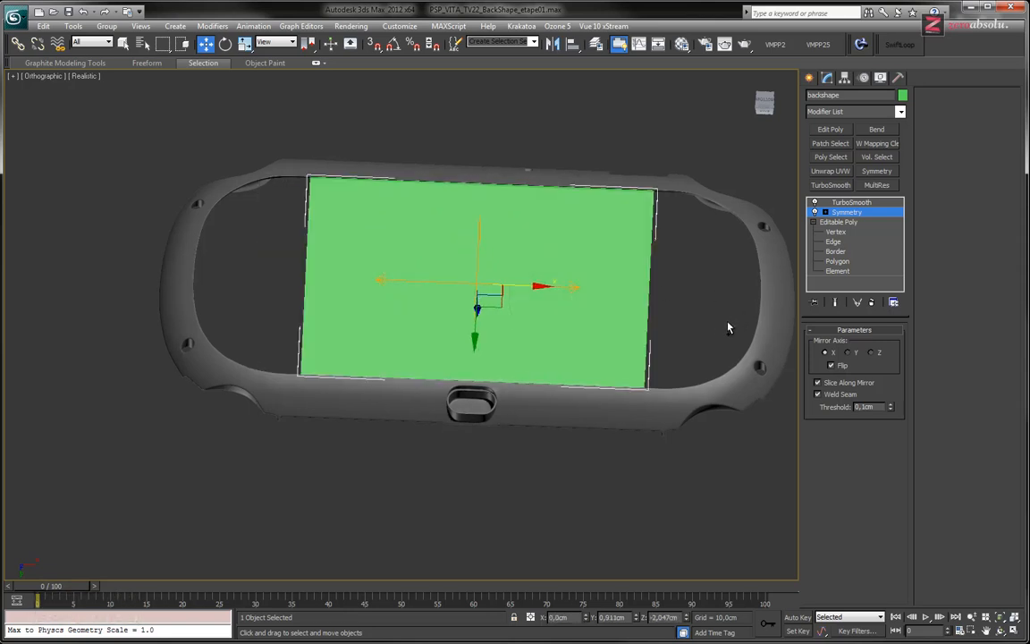
pyautogui.hotkey('ctrl', 'z')
pyautogui.hotkey('ctrl', 'z')
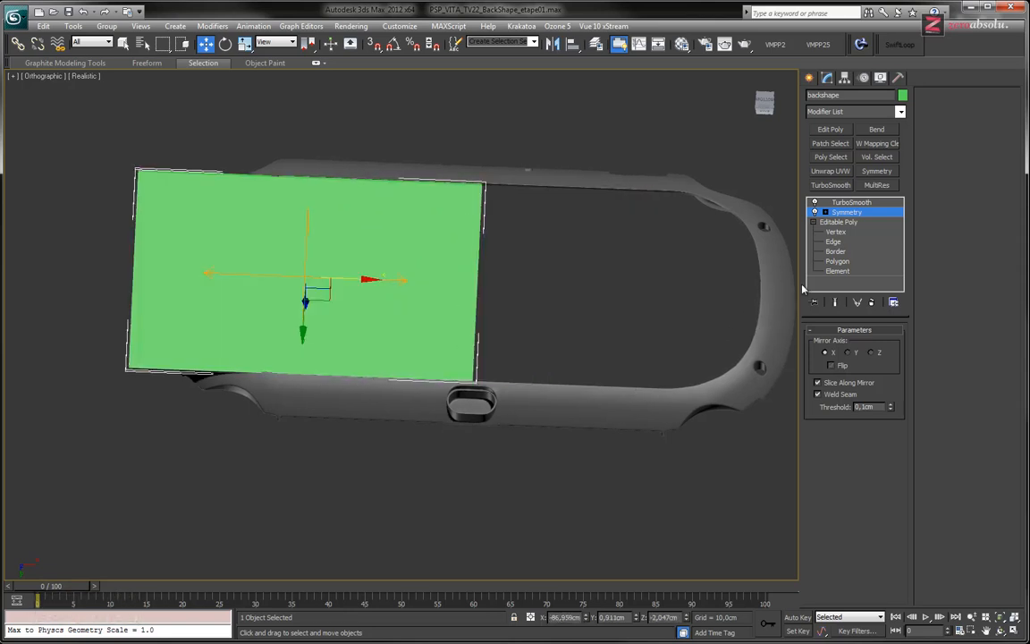
# - Move the Symmetry modifier's mirror plane to X 0 cm, enable Flip, and return to the TurboSmooth level
pyautogui.click(826, 212)
pyautogui.click(853, 223)
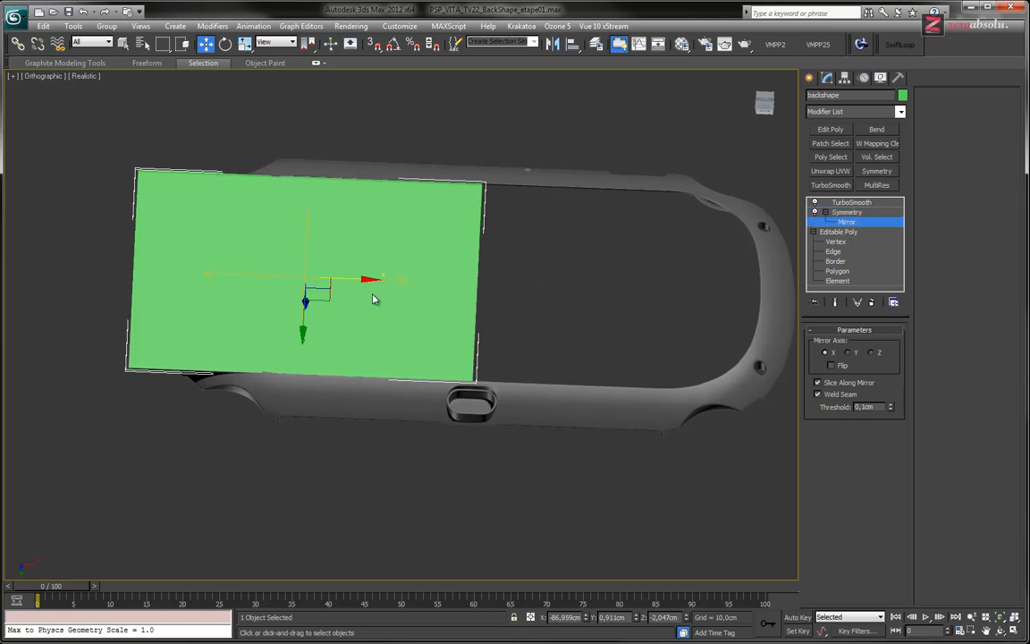
pyautogui.moveTo(353, 283); pyautogui.dragTo(521, 287)
pyautogui.rightClick(586, 617)
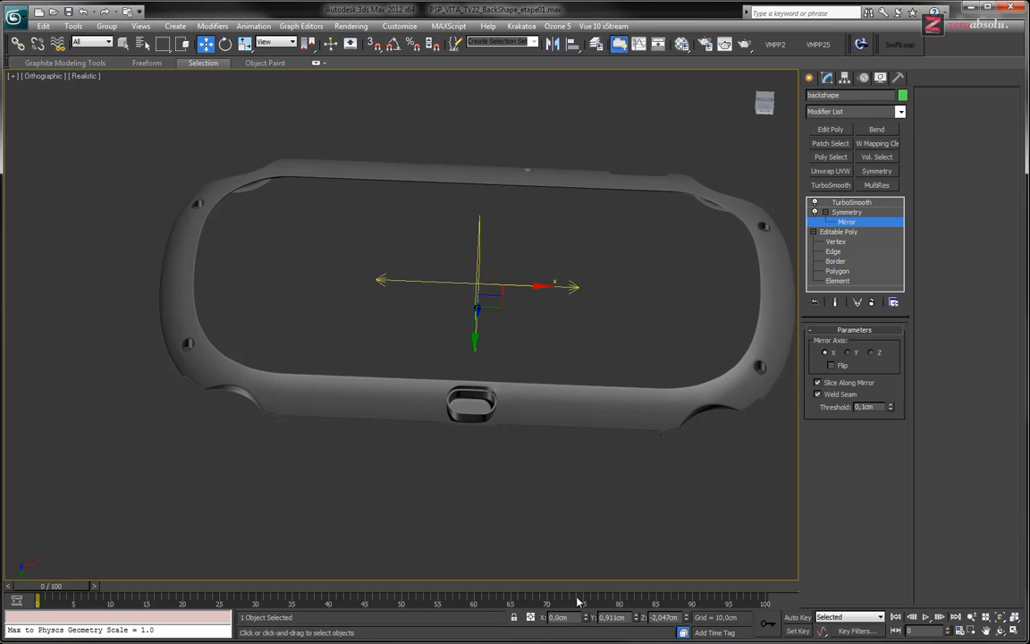
pyautogui.click(831, 365)
pyautogui.keyDown('alt'); pyautogui.moveTo(570, 345); pyautogui.dragTo(539, 294, button='middle'); pyautogui.keyUp('alt')
pyautogui.click(845, 204)
# - Examine the fit between the green back plate and the grey frame from the side and around the oval recess
pyautogui.click(529, 167)
pyautogui.keyDown('alt'); pyautogui.moveTo(530, 167); pyautogui.dragTo(495, 473, button='middle'); pyautogui.keyUp('alt')
pyautogui.keyDown('alt'); pyautogui.moveTo(517, 464); pyautogui.dragTo(377, 371, button='middle'); pyautogui.keyUp('alt')
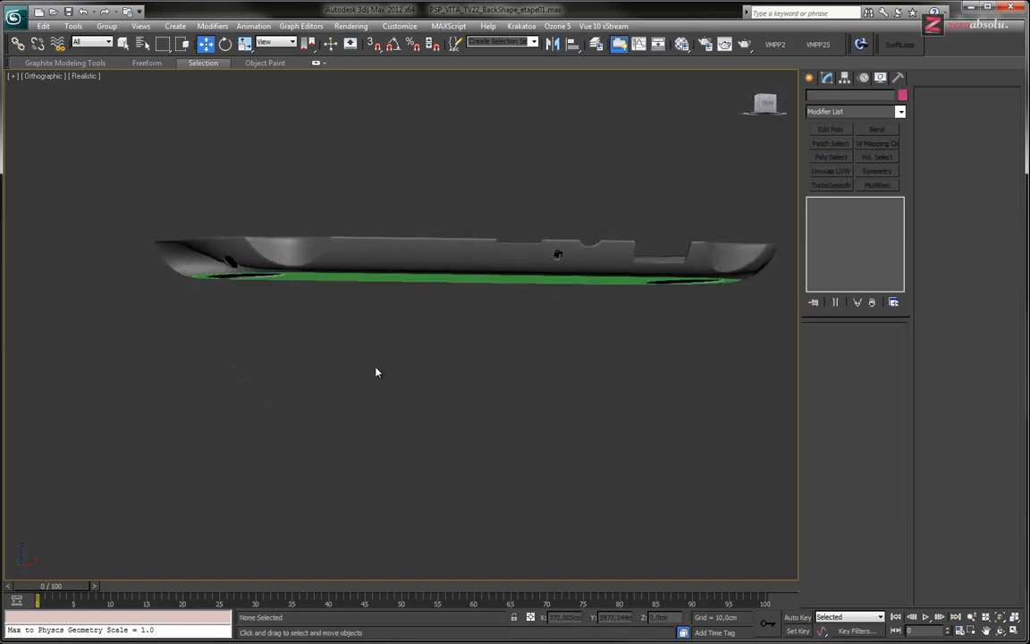
pyautogui.scroll(5, 290, 283)
pyautogui.scroll(3, 322, 306)
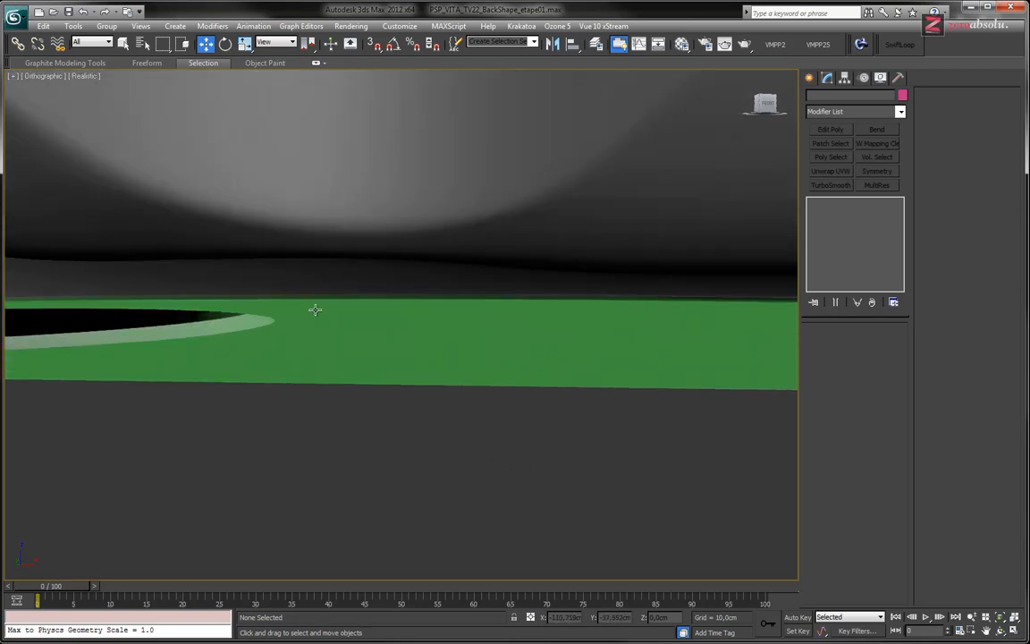
pyautogui.click(288, 297)
pyautogui.hotkey('ctrl', 'z')
pyautogui.moveTo(473, 376); pyautogui.dragTo(469, 303)
pyautogui.moveTo(229, 291); pyautogui.dragTo(419, 295, button='middle')
pyautogui.scroll(-5, 449, 321)
pyautogui.moveTo(581, 272); pyautogui.dragTo(417, 283, button='middle')
pyautogui.scroll(-5, 335, 285)
pyautogui.keyDown('alt'); pyautogui.moveTo(390, 317); pyautogui.dragTo(401, 332, button='middle'); pyautogui.keyUp('alt')
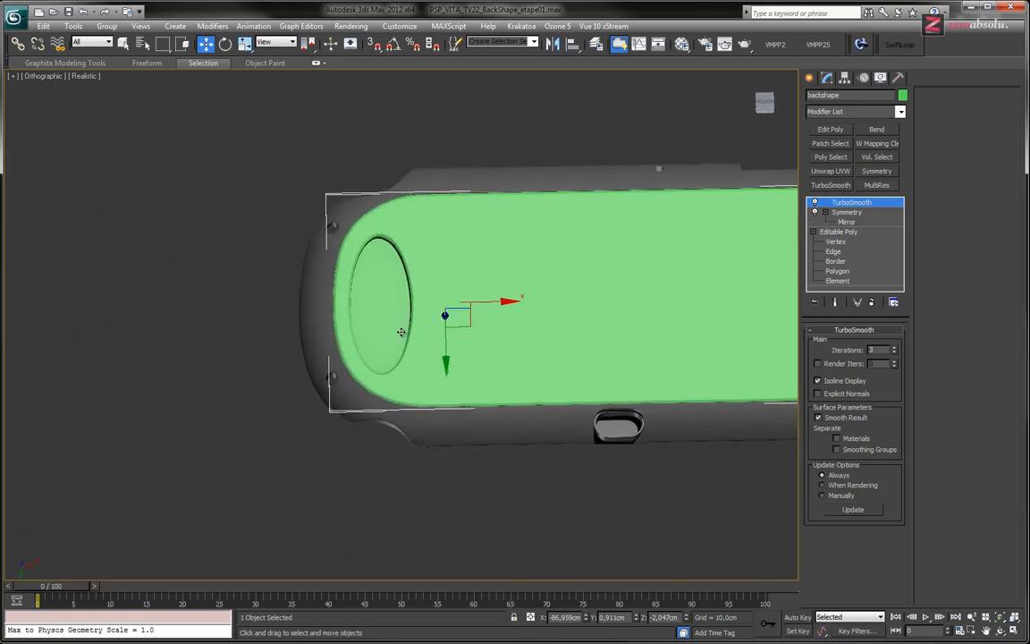
pyautogui.scroll(5, 401, 332)
# - Switch to Pale Moon, examine the full rear photo of the console, and return to 3ds Max
pyautogui.hotkey('alt', 'Tab')
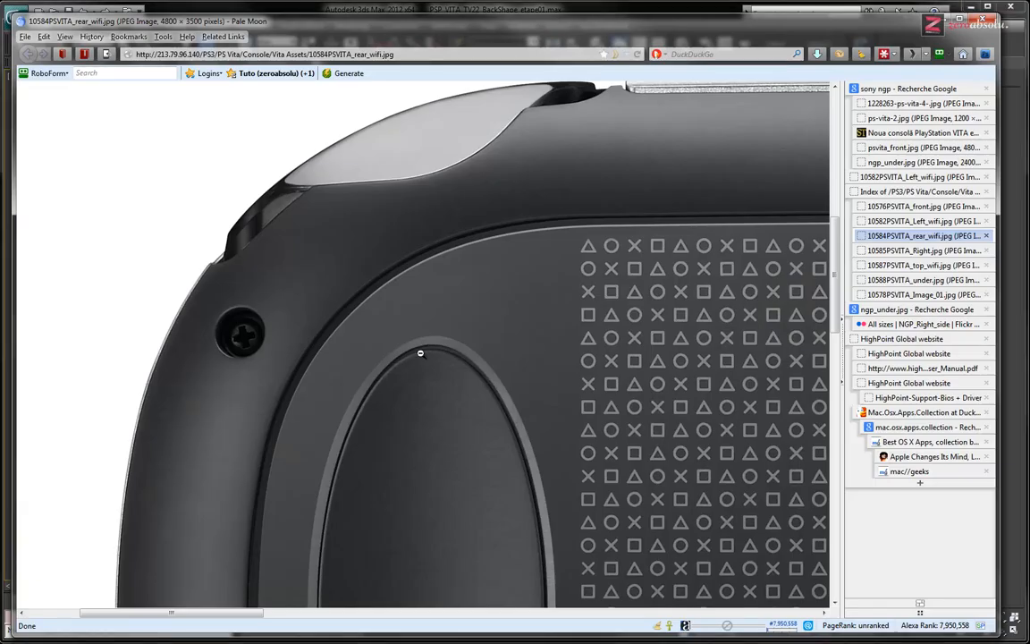
pyautogui.click(467, 395)
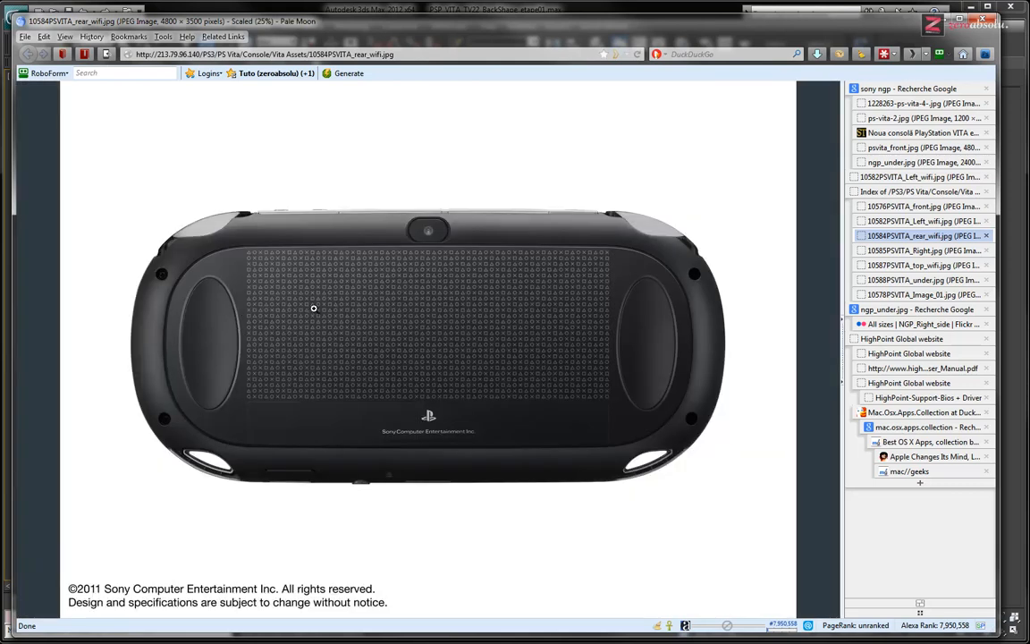
pyautogui.hotkey('alt', 'Tab')
# - Display the oval recess in the Bottom view with edged faces
pyautogui.keyDown('alt'); pyautogui.moveTo(299, 253); pyautogui.dragTo(334, 249, button='middle'); pyautogui.keyUp('alt')
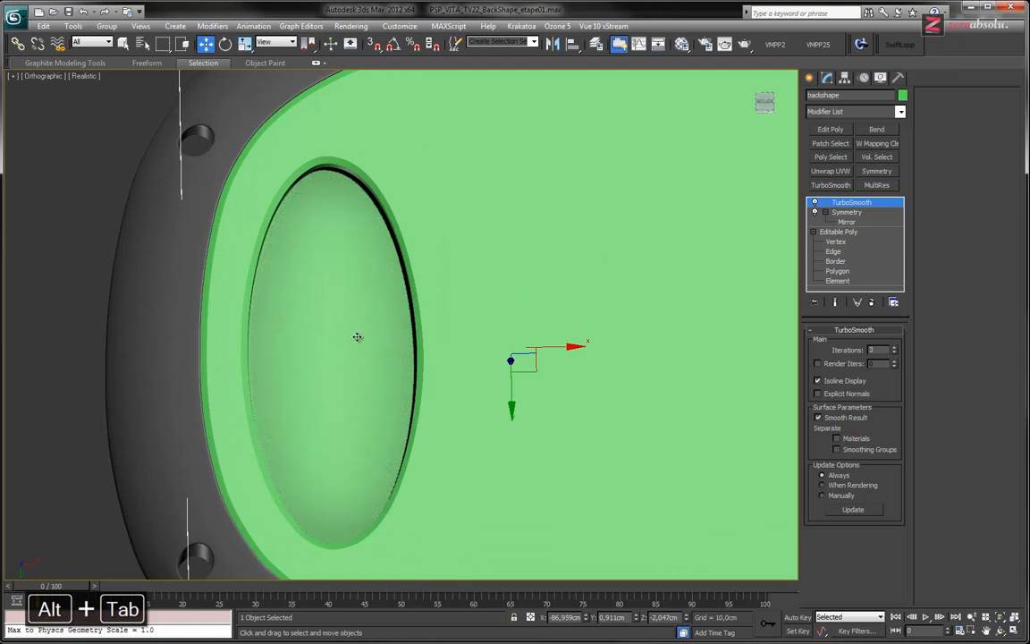
pyautogui.moveTo(357, 337); pyautogui.dragTo(398, 327, button='middle')
pyautogui.scroll(-2, 390, 330)
pyautogui.press('b')
pyautogui.scroll(6, 343, 331)
pyautogui.moveTo(338, 335); pyautogui.dragTo(446, 329, button='middle')
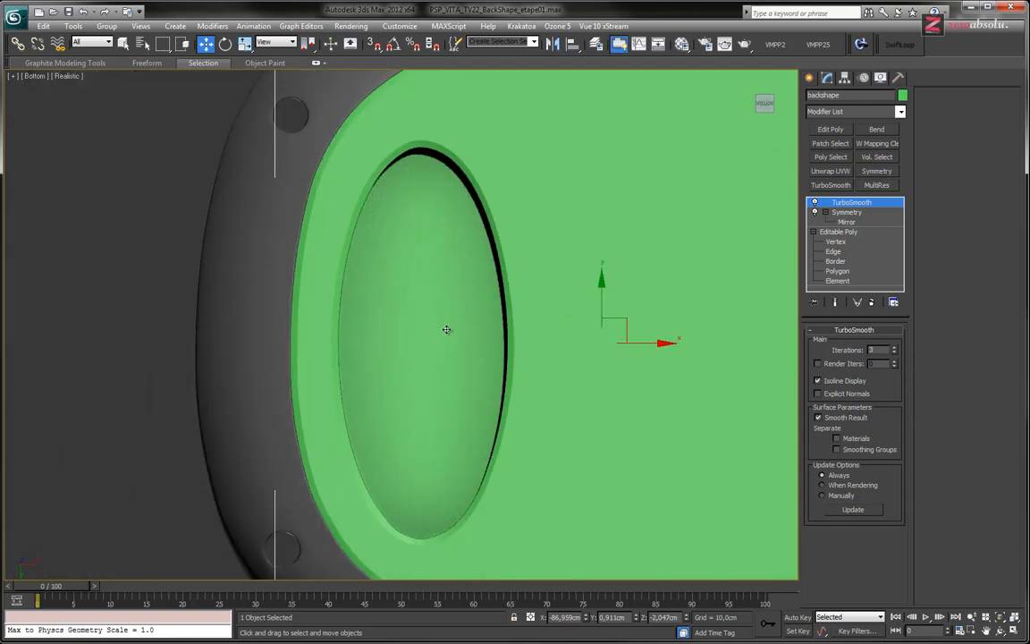
pyautogui.press('F4')
pyautogui.scroll(-2, 441, 318)
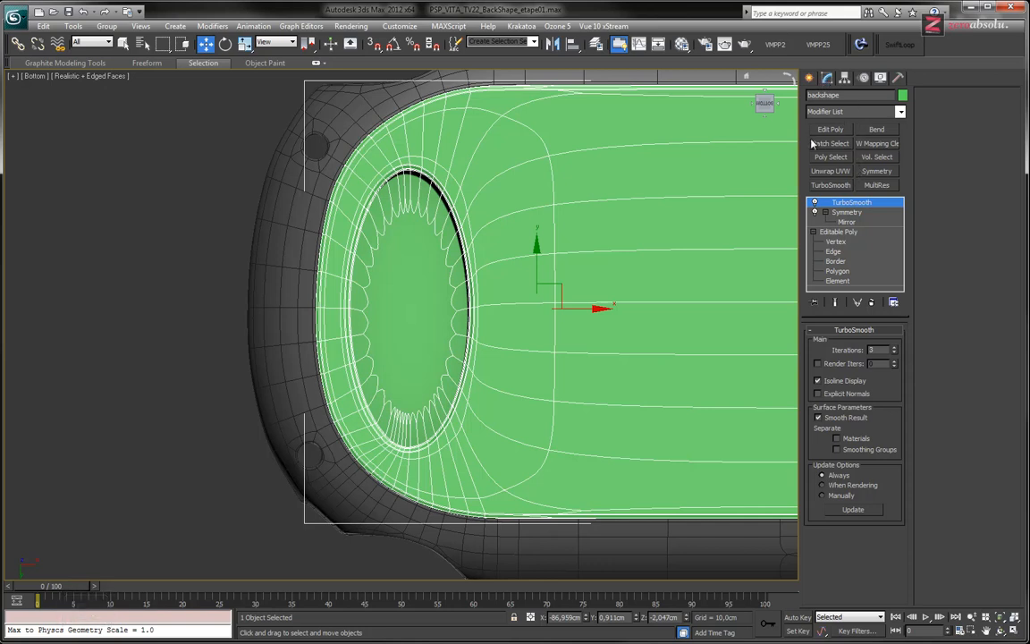
# - Create a cylinder with a radius of about 15 cm and a height of about 1.9 cm at the centre of the oval recess
pyautogui.click(811, 78)
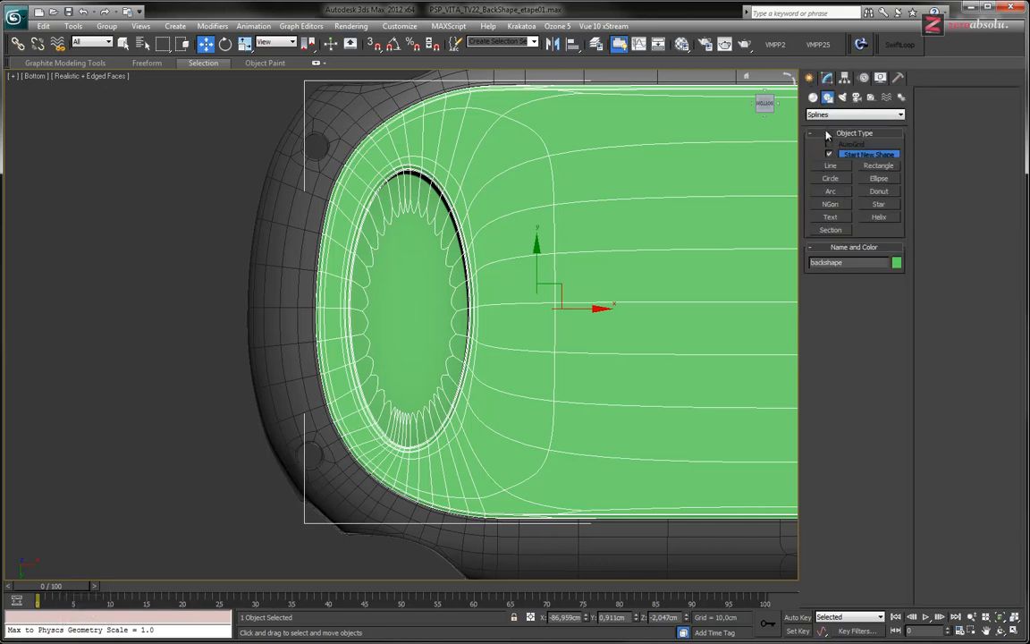
pyautogui.click(814, 97)
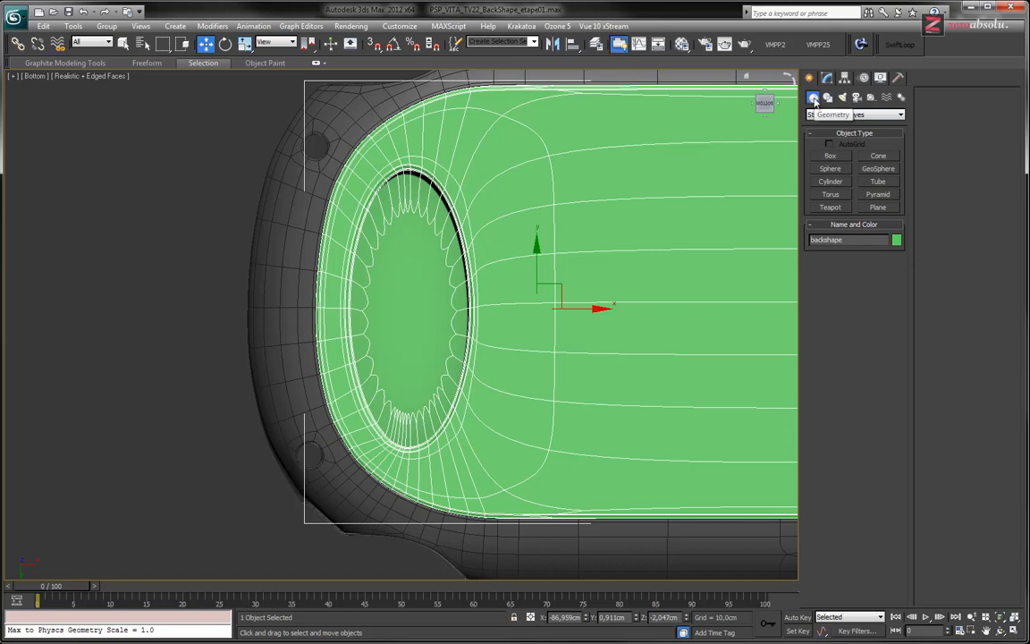
pyautogui.click(831, 181)
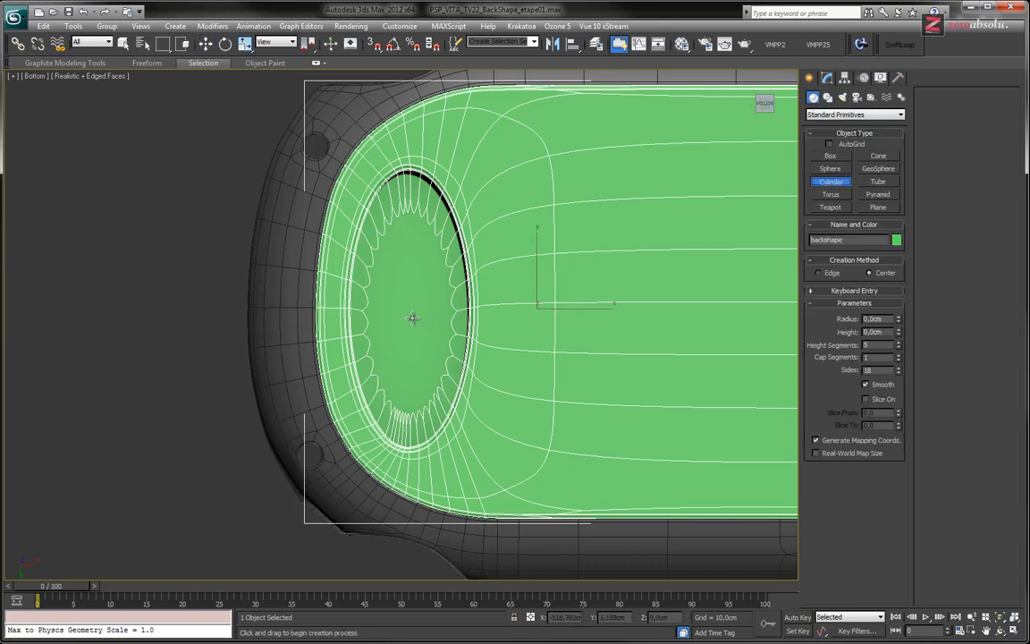
pyautogui.moveTo(409, 309); pyautogui.dragTo(434, 361)
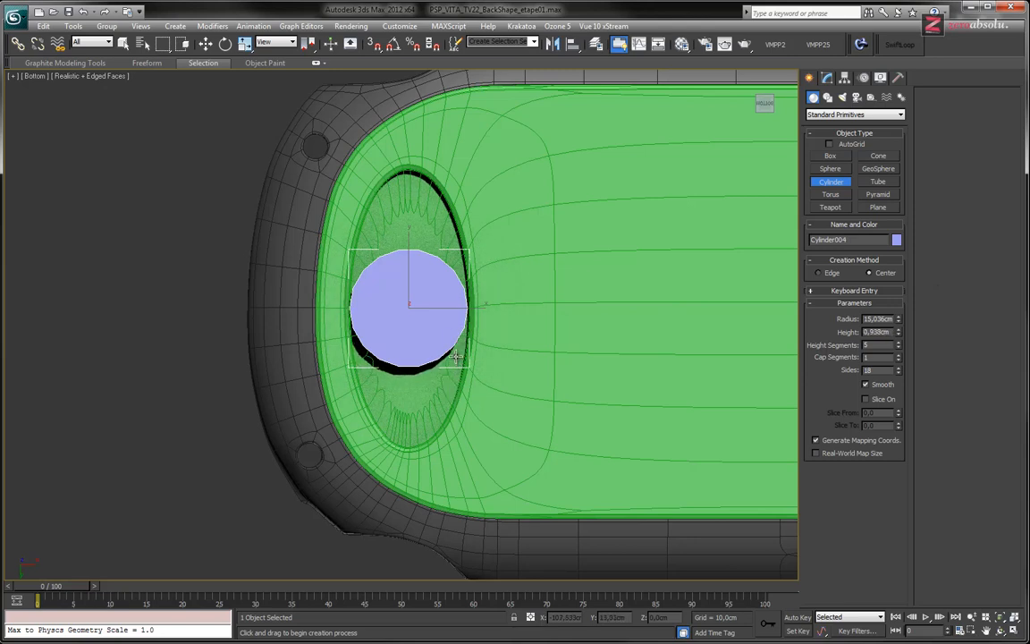
pyautogui.click(456, 354)
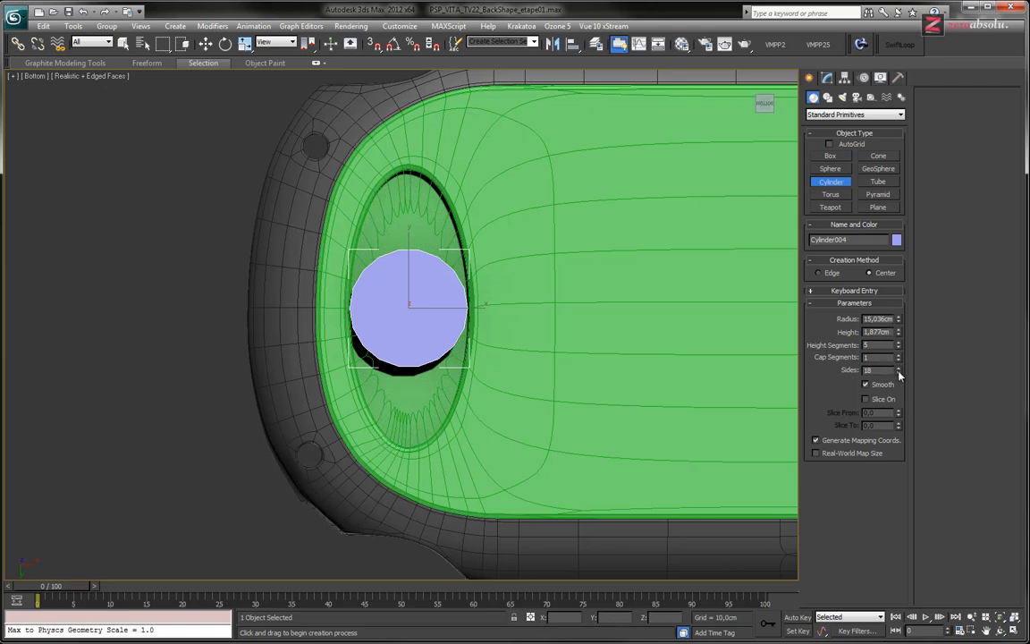
# - Set the cylinder's number of sides to 32
pyautogui.scroll(4, 535, 303)
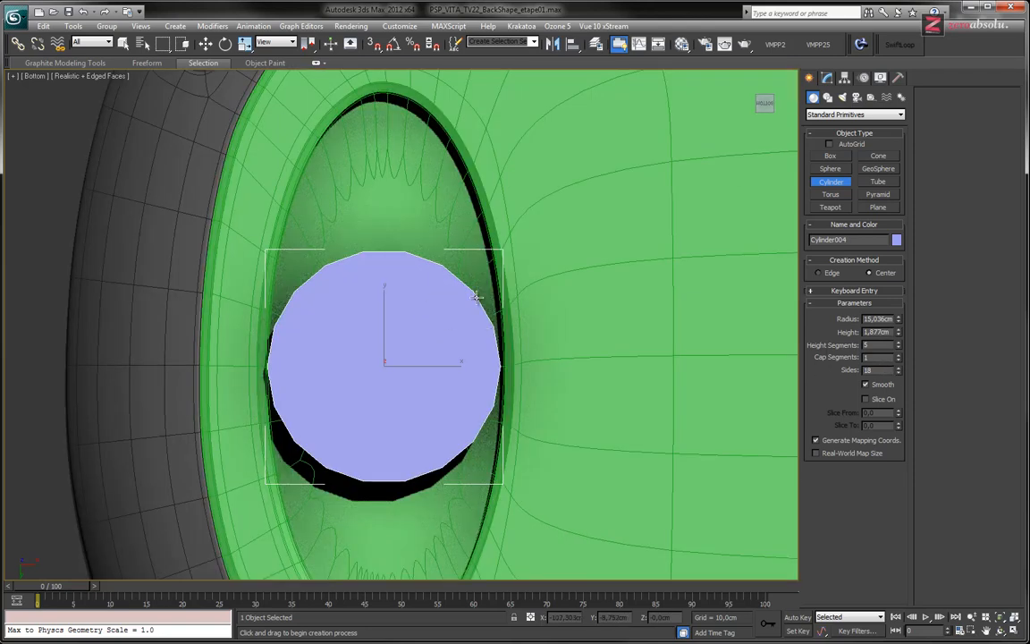
pyautogui.click(899, 368)
pyautogui.click(899, 368)
pyautogui.click(899, 367)
pyautogui.click(899, 367)
pyautogui.click(899, 367)
pyautogui.click(899, 368)
pyautogui.click(899, 367)
pyautogui.click(899, 370)
pyautogui.click(899, 370)
pyautogui.click(899, 370)
pyautogui.click(899, 369)
pyautogui.click(899, 370)
pyautogui.click(899, 369)
pyautogui.click(899, 369)
pyautogui.moveTo(439, 296); pyautogui.dragTo(469, 237, button='middle')
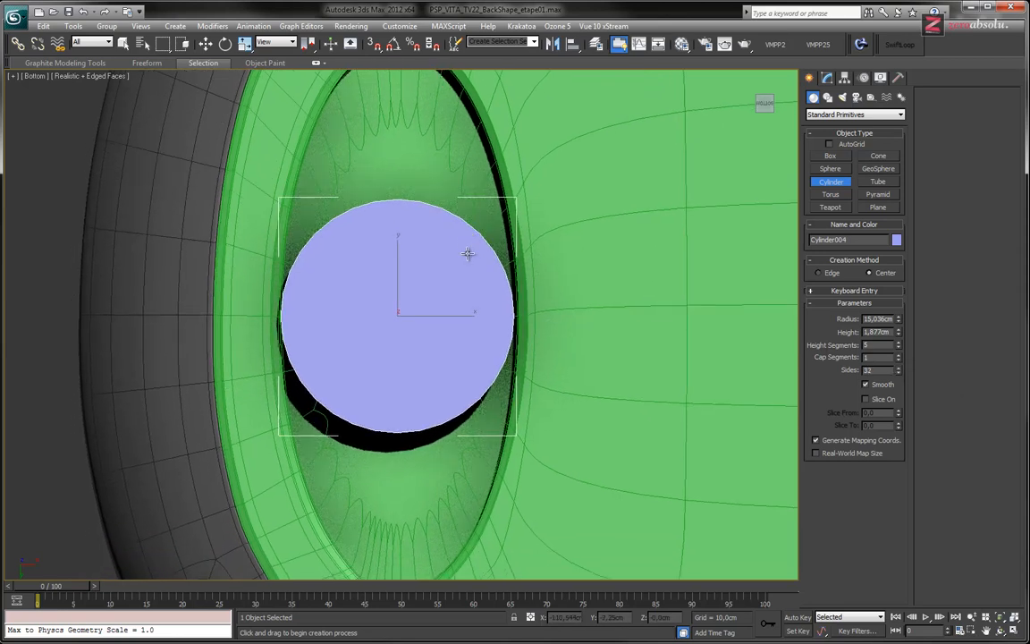
# - Move the cylinder along X to about -119.31 cm, centring it between the side edges of the oval recess in wireframe display
pyautogui.press('w')
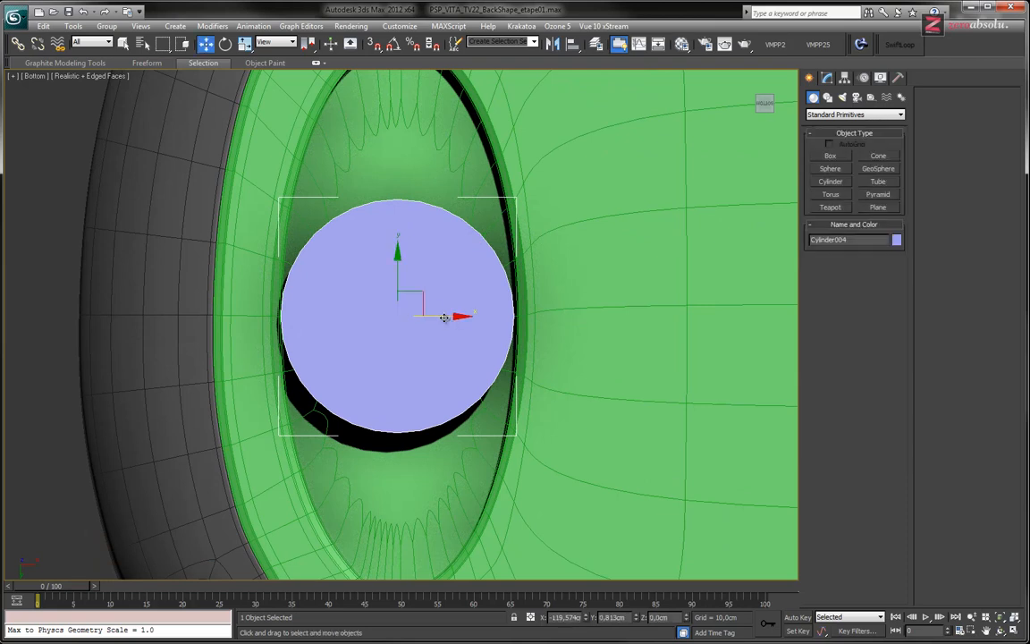
pyautogui.press('F3')
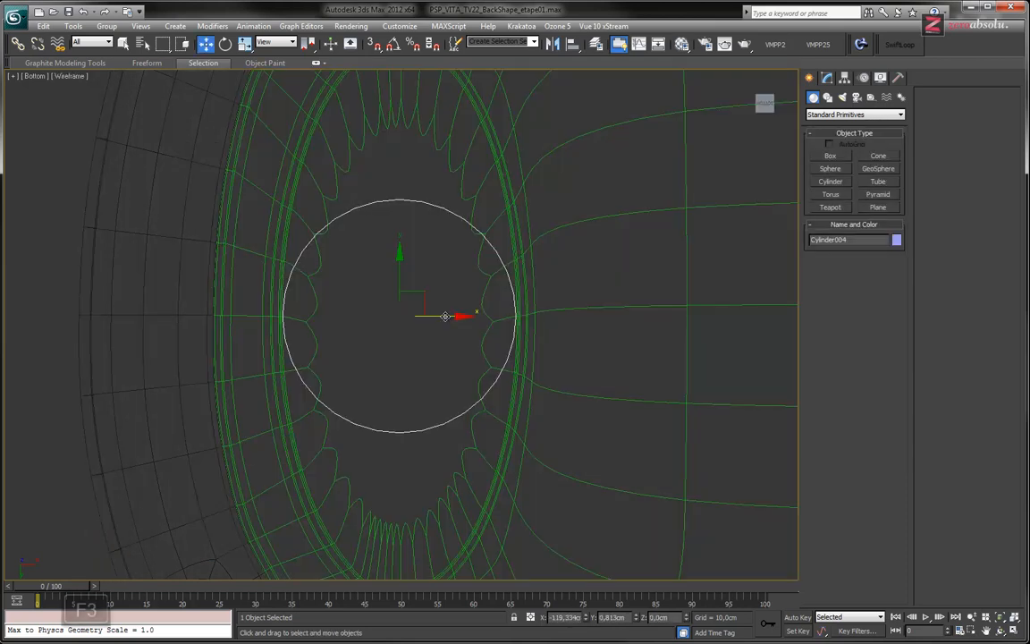
pyautogui.press('F3')
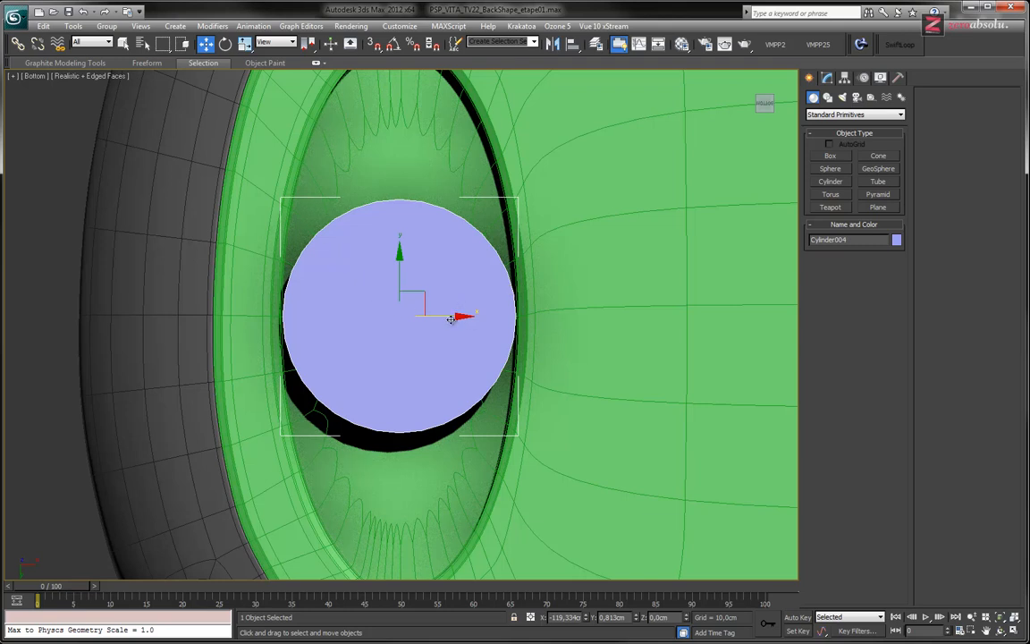
pyautogui.click(829, 77)
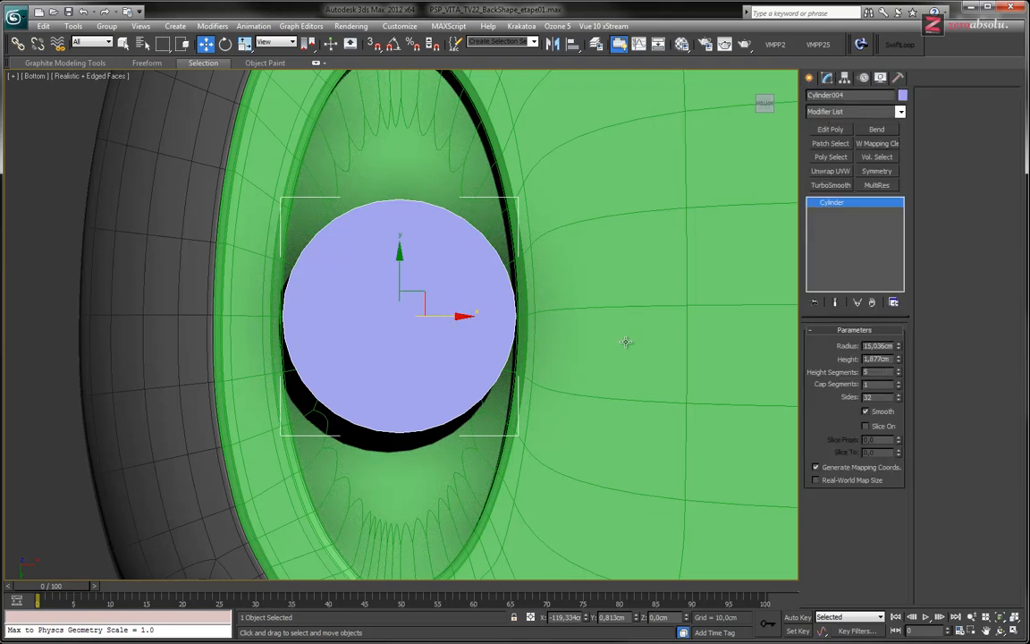
pyautogui.scroll(10, 517, 322)
pyautogui.press('F3')
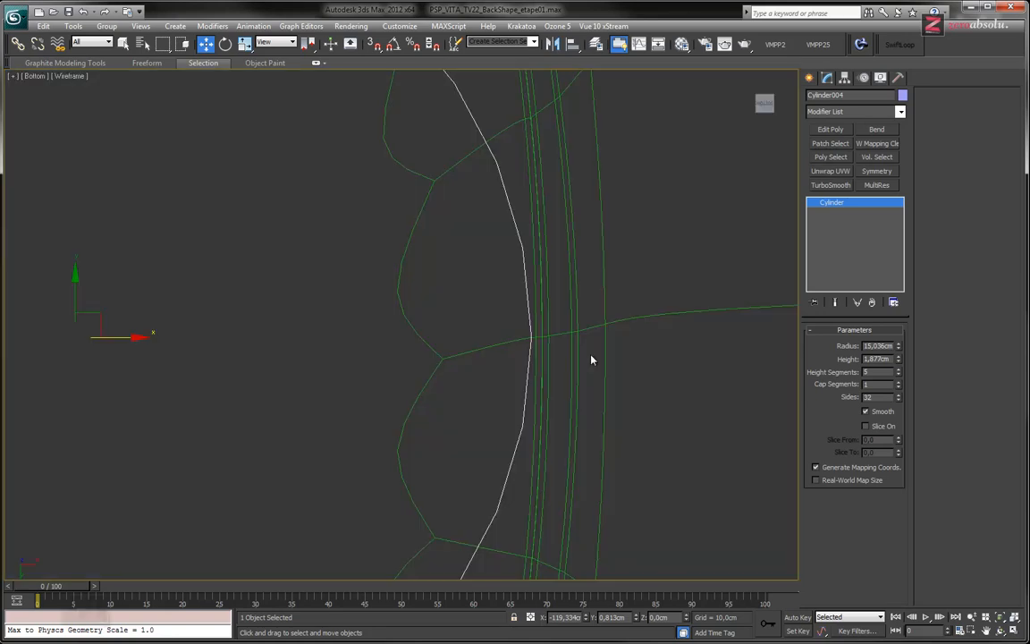
pyautogui.press('F3')
pyautogui.press('F3')
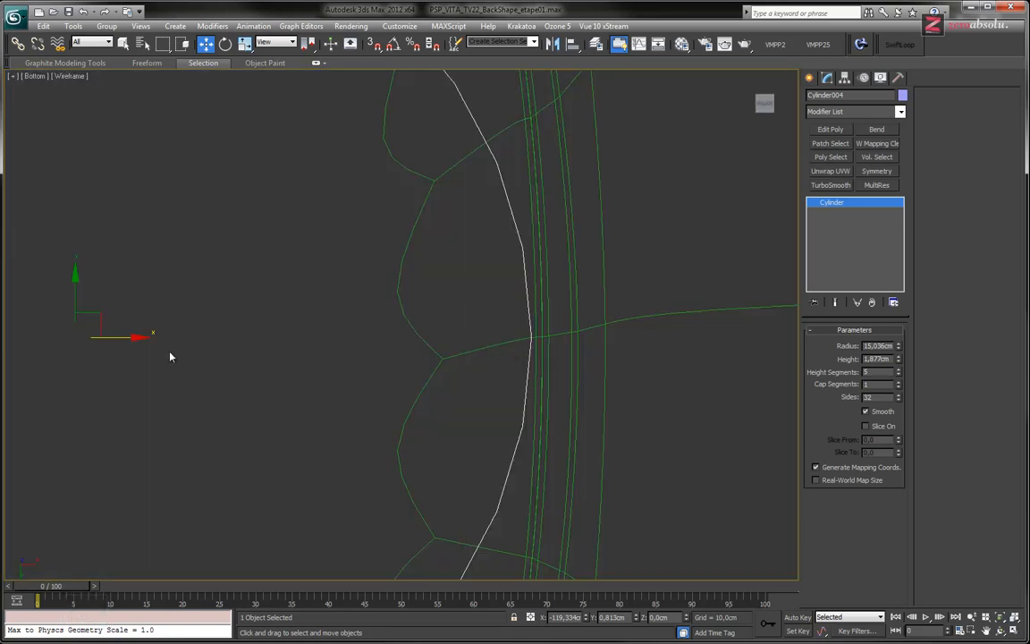
pyautogui.moveTo(130, 336); pyautogui.dragTo(134, 337)
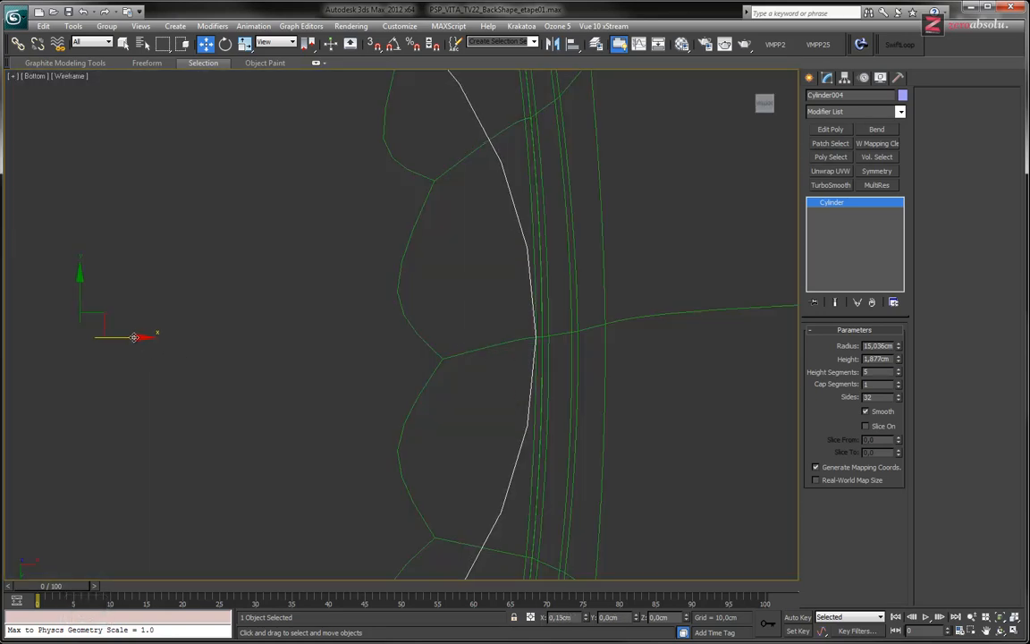
pyautogui.moveTo(149, 337); pyautogui.dragTo(449, 351, button='middle')
pyautogui.scroll(-3, 448, 353)
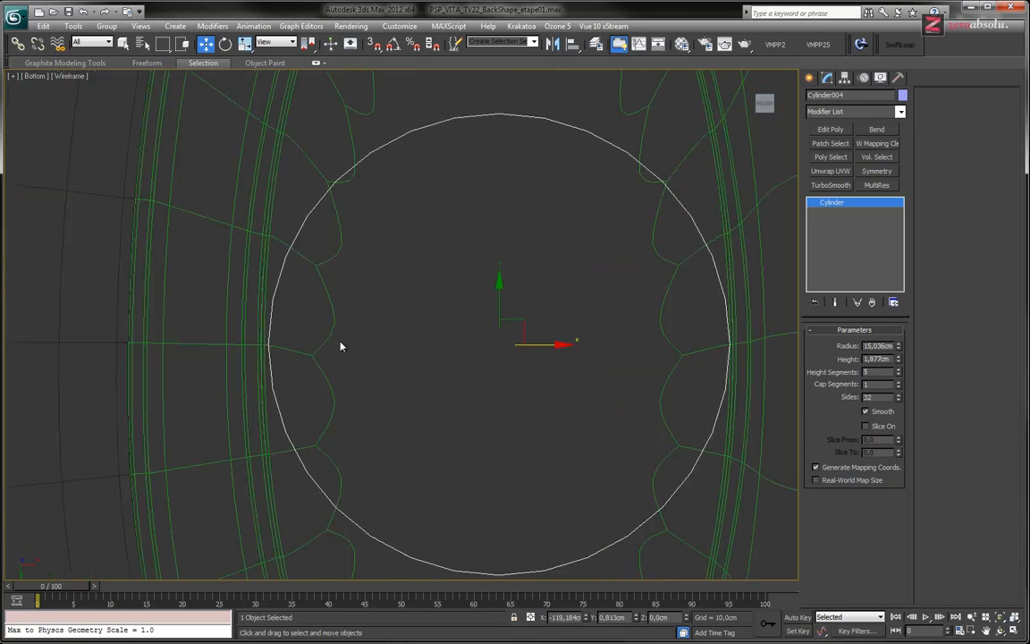
pyautogui.moveTo(552, 345); pyautogui.dragTo(548, 345)
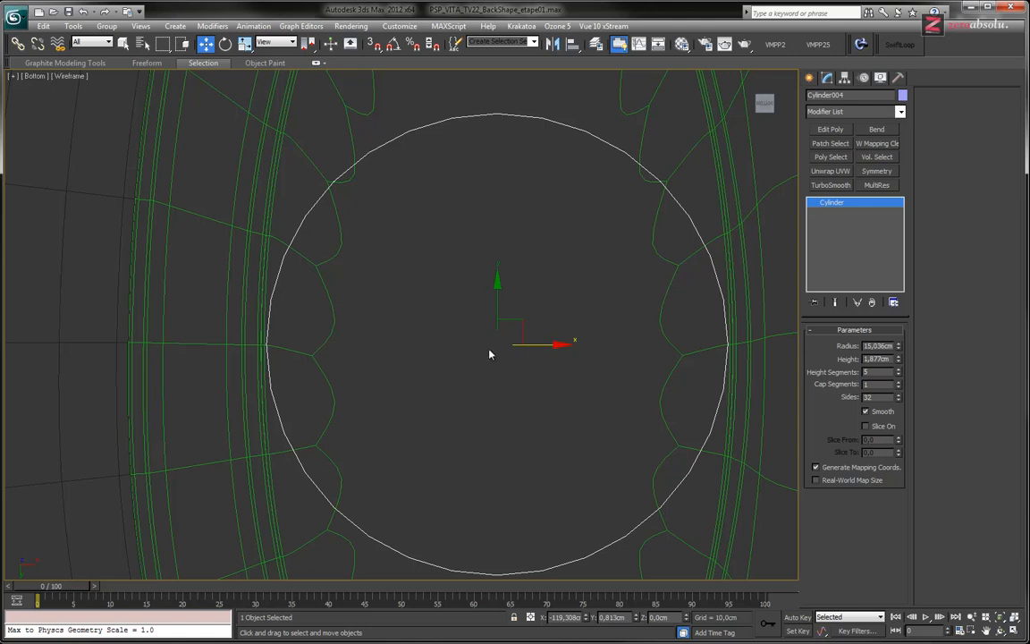
# - Move the cylinder along Y to about 0.72 cm, aligning its middle vertex with the recess's horizontal edge line
pyautogui.rightClick(635, 618)
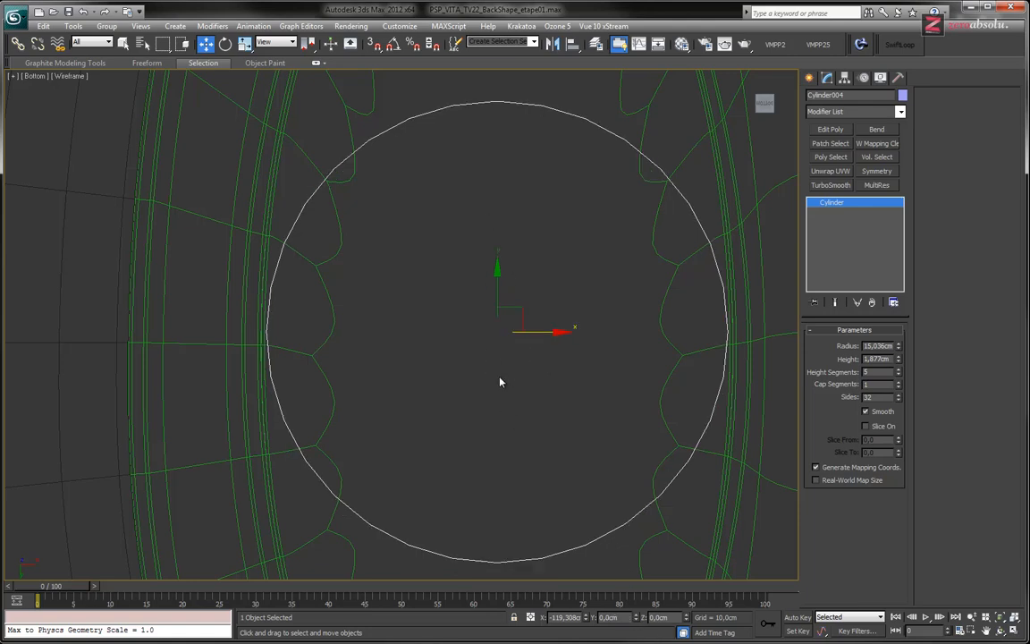
pyautogui.moveTo(211, 349); pyautogui.dragTo(342, 351, button='middle')
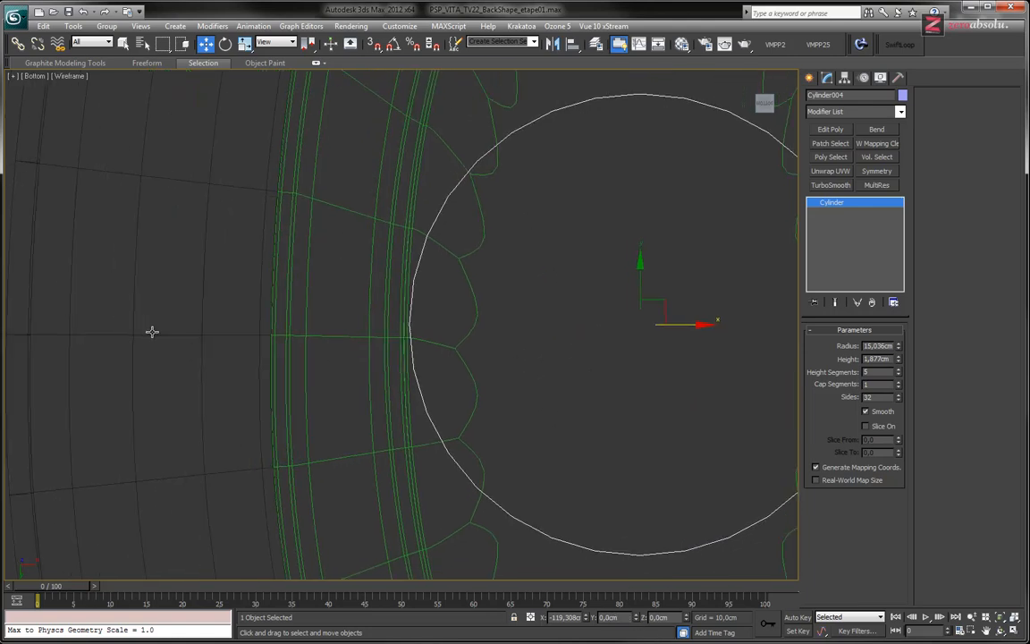
pyautogui.moveTo(642, 274); pyautogui.dragTo(640, 285)
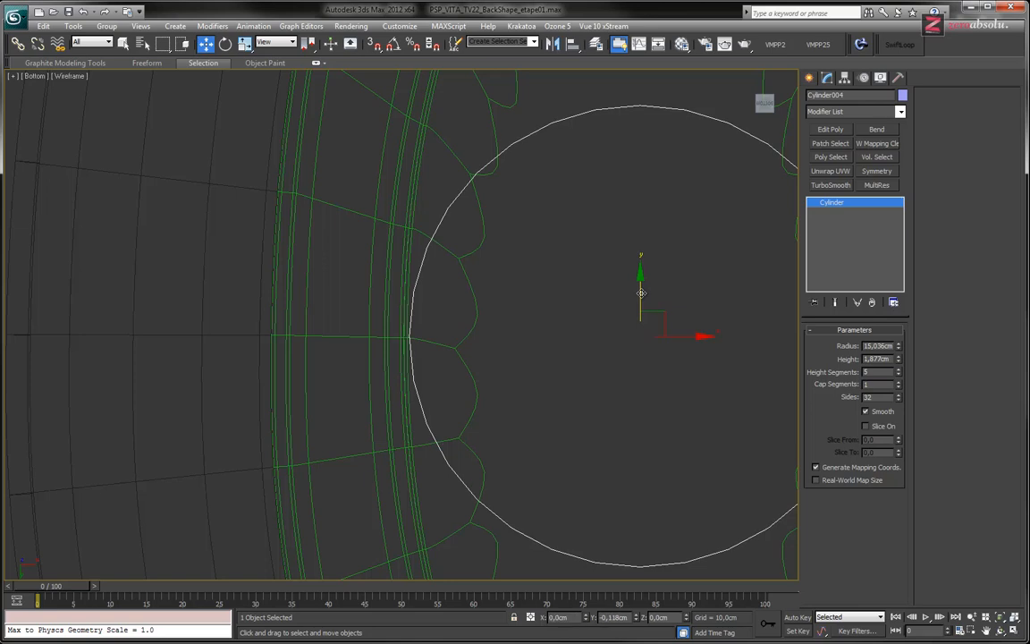
pyautogui.moveTo(626, 347); pyautogui.dragTo(350, 330, button='middle')
pyautogui.scroll(-8, 351, 331)
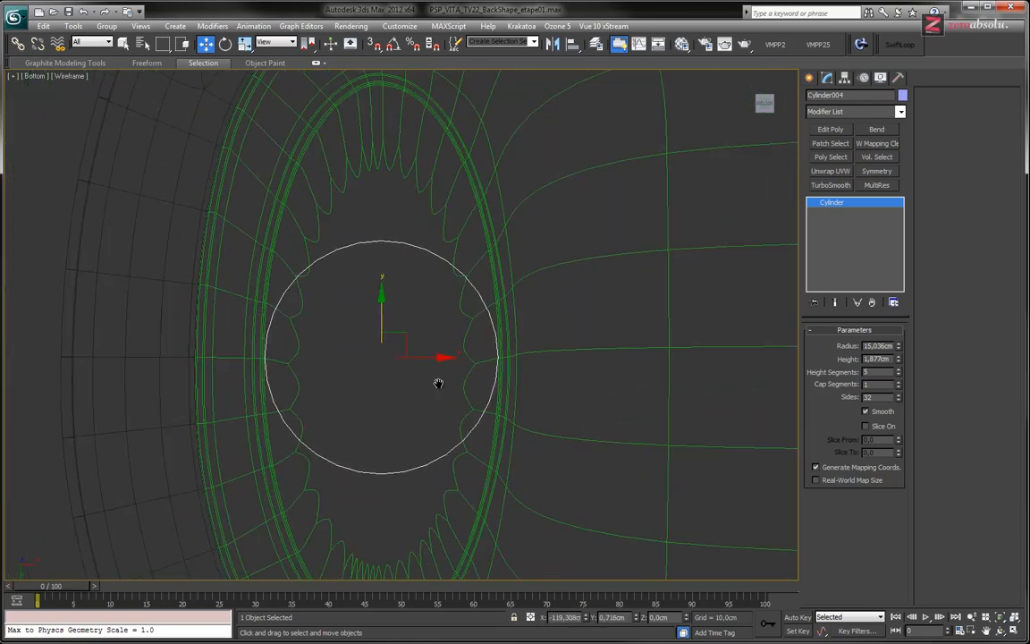
# - Scale the cylinder along Y to about 233% so its outline follows the inner edge of the oval recess
pyautogui.press('e')
pyautogui.press('r')
pyautogui.moveTo(406, 285); pyautogui.dragTo(413, 225)
pyautogui.scroll(10, 402, 287)
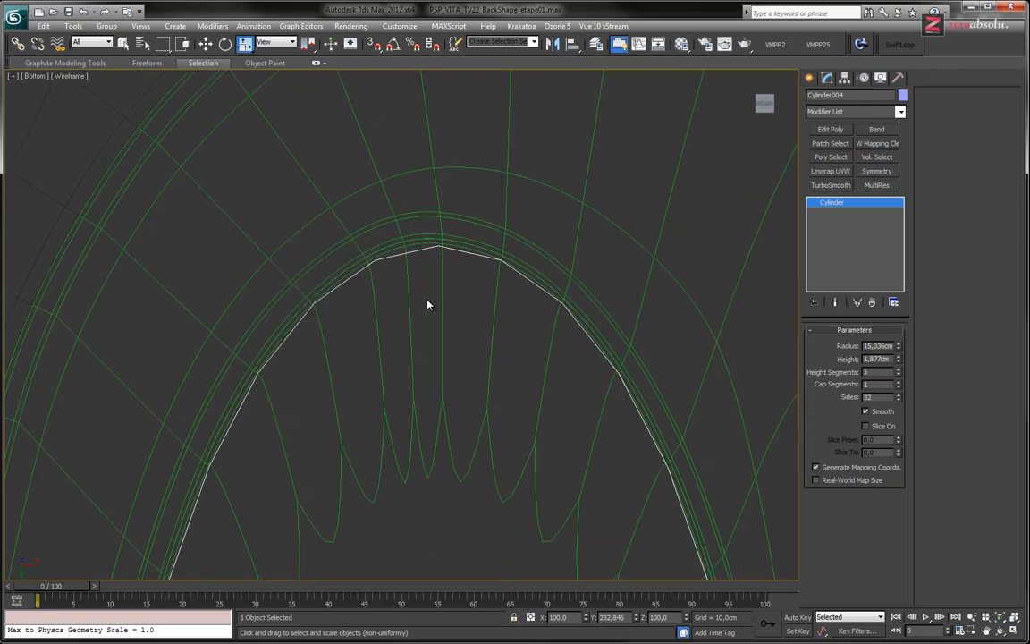
pyautogui.scroll(-10, 427, 324)
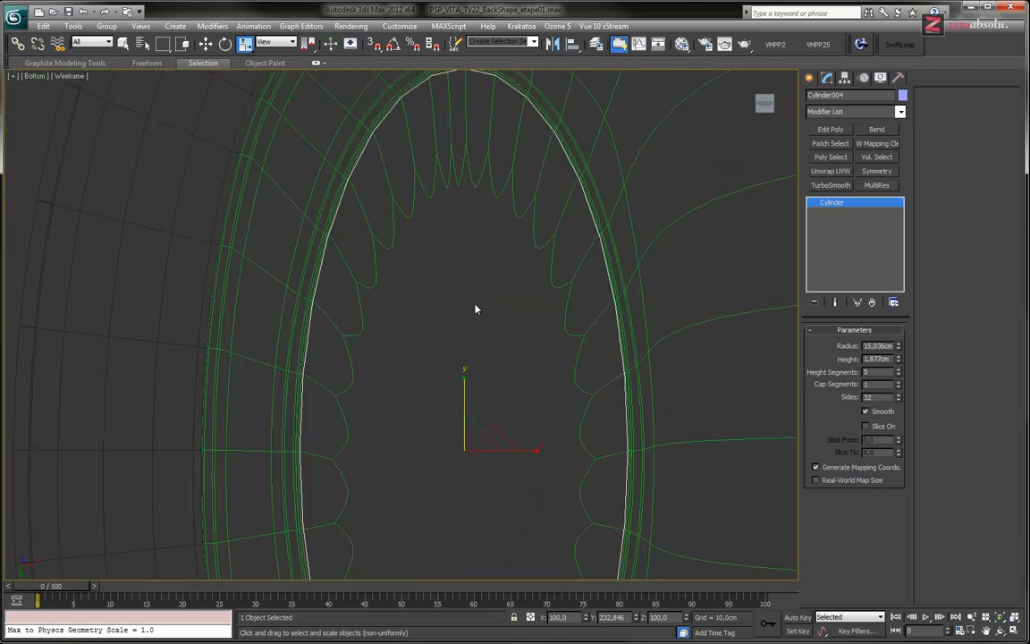
# - Move the cylinder along Y to about 0.886 cm so its ends sit evenly inside the oval recess
pyautogui.scroll(5, 444, 421)
pyautogui.moveTo(442, 421); pyautogui.dragTo(437, 283, button='middle')
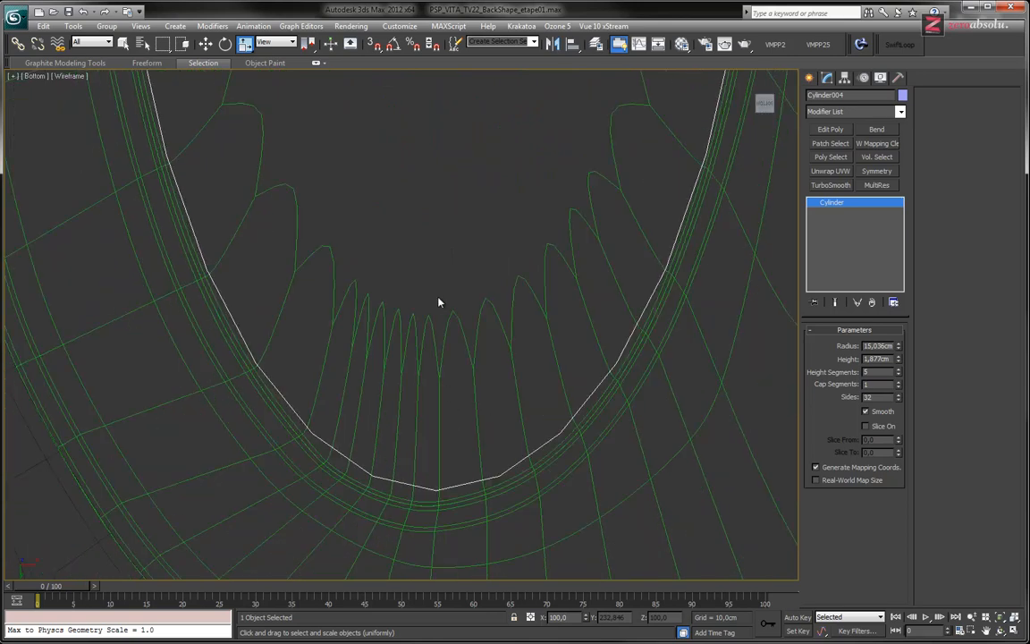
pyautogui.scroll(-8, 456, 249)
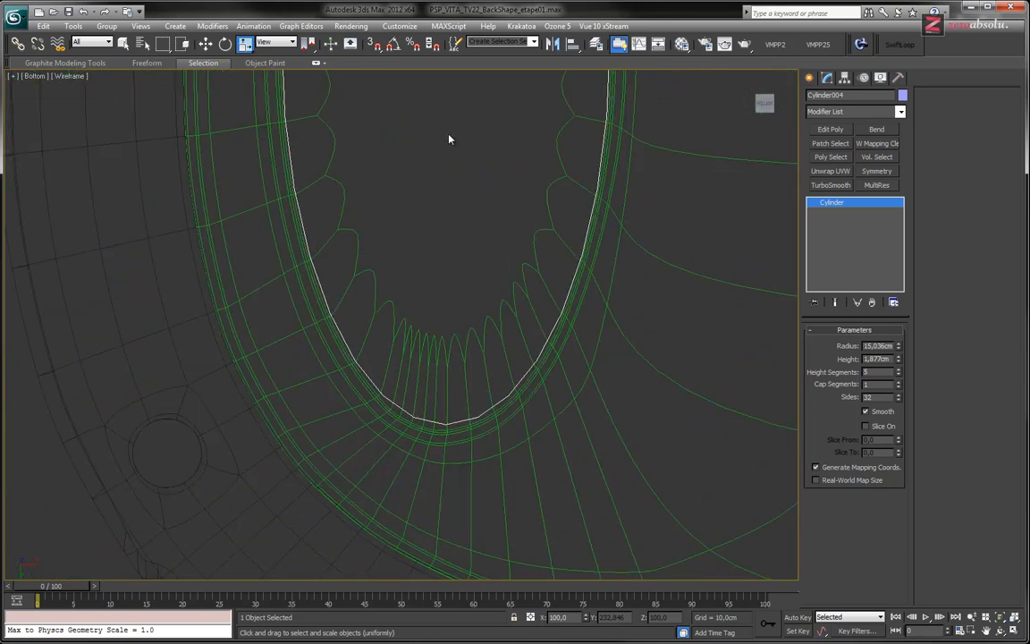
pyautogui.press('w')
pyautogui.moveTo(452, 173); pyautogui.dragTo(453, 175)
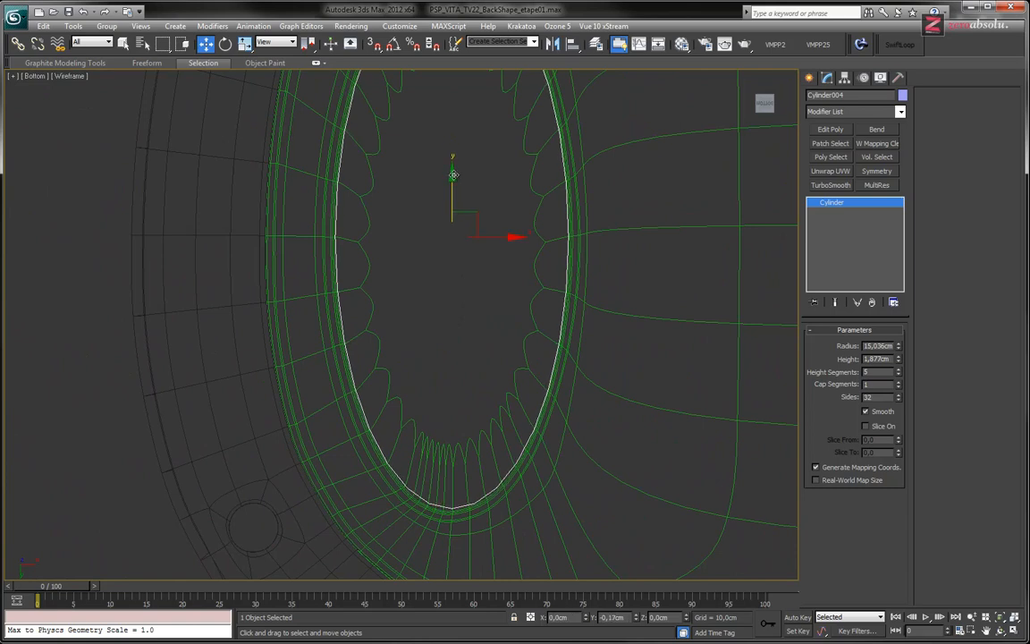
pyautogui.moveTo(454, 174); pyautogui.dragTo(440, 331, button='middle')
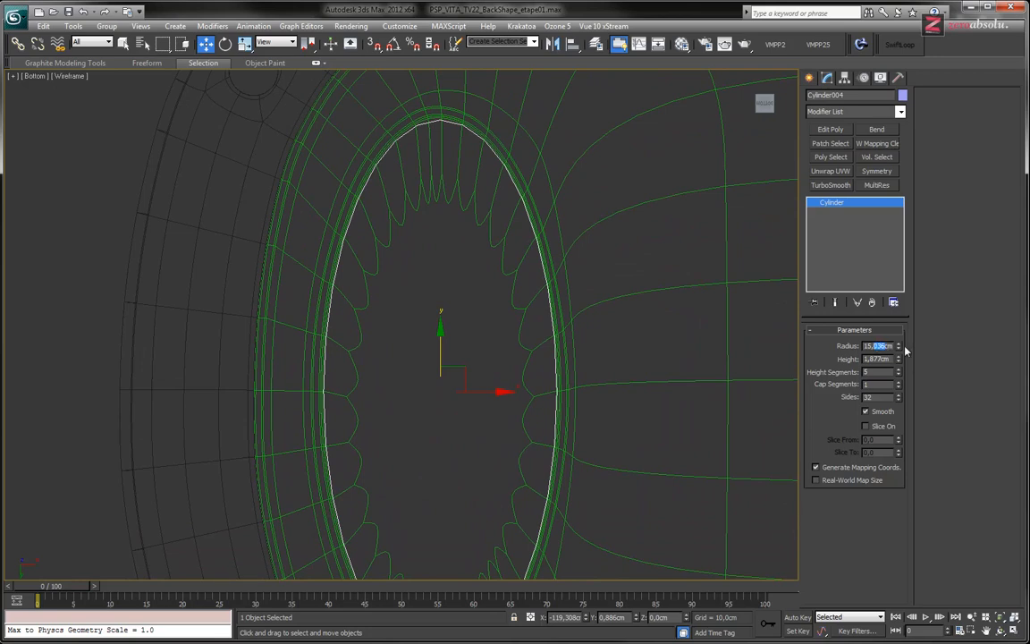
# - Set the cylinder's radius to 15.1 cm
pyautogui.write('1')
pyautogui.press('Return')
pyautogui.moveTo(503, 404); pyautogui.dragTo(451, 337, button='middle')
pyautogui.keyDown('alt'); pyautogui.moveTo(637, 367); pyautogui.dragTo(618, 288, button='middle'); pyautogui.keyUp('alt')
# - Reduce the cylinder's height segments to 1 and add an Edit Poly modifier to it
pyautogui.moveTo(900, 377); pyautogui.dragTo(904, 407)
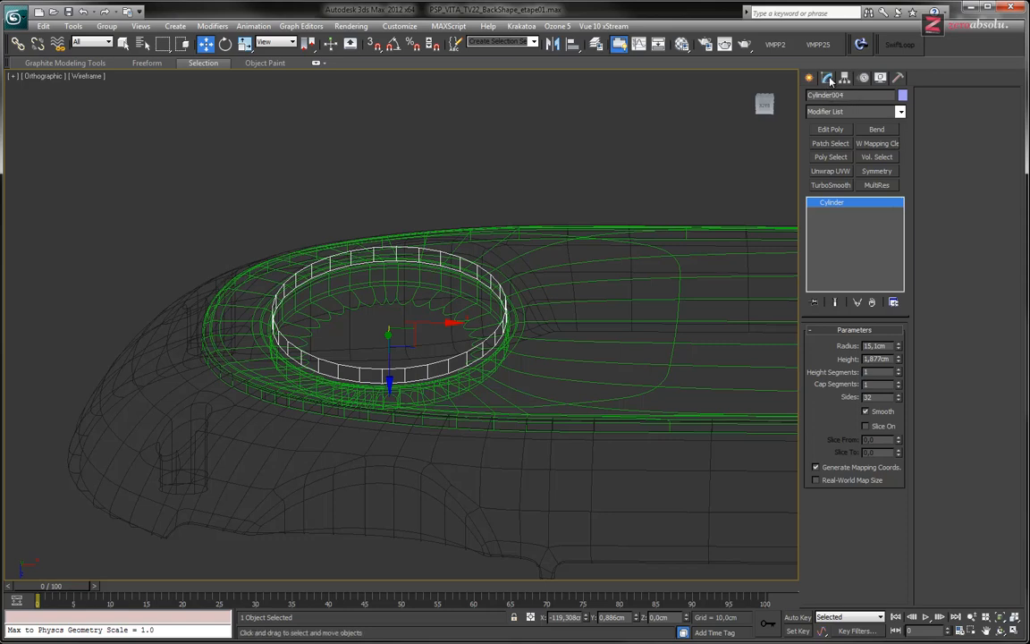
pyautogui.click(833, 130)
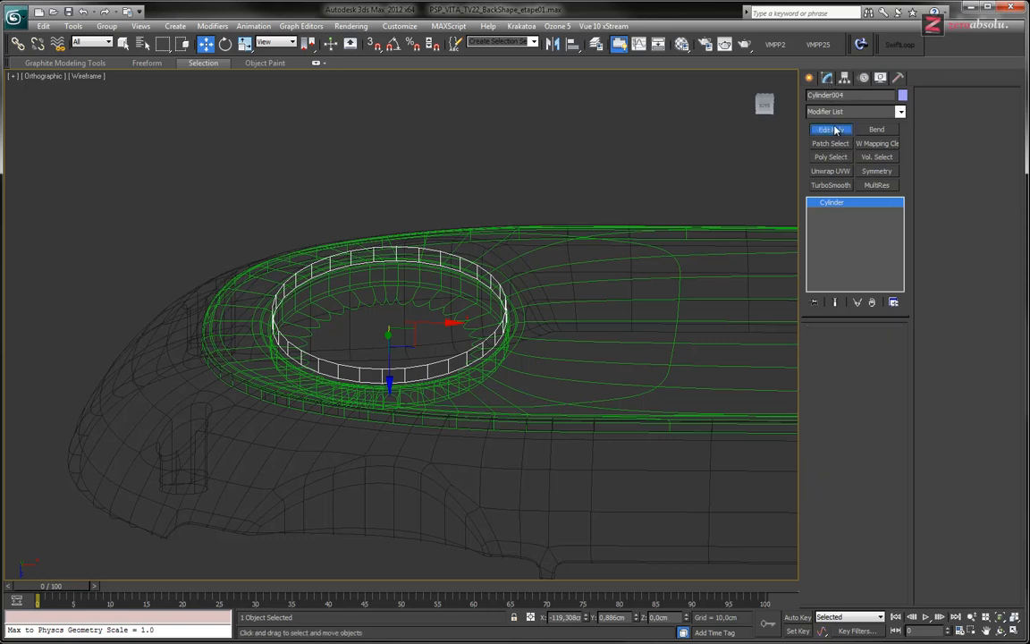
pyautogui.keyDown('alt'); pyautogui.moveTo(442, 293); pyautogui.dragTo(455, 423, button='middle'); pyautogui.keyUp('alt')
# - Switch to the browser and examine the oval grip pad close up in the PS Vita rear photo
pyautogui.hotkey('alt', 'Tab')
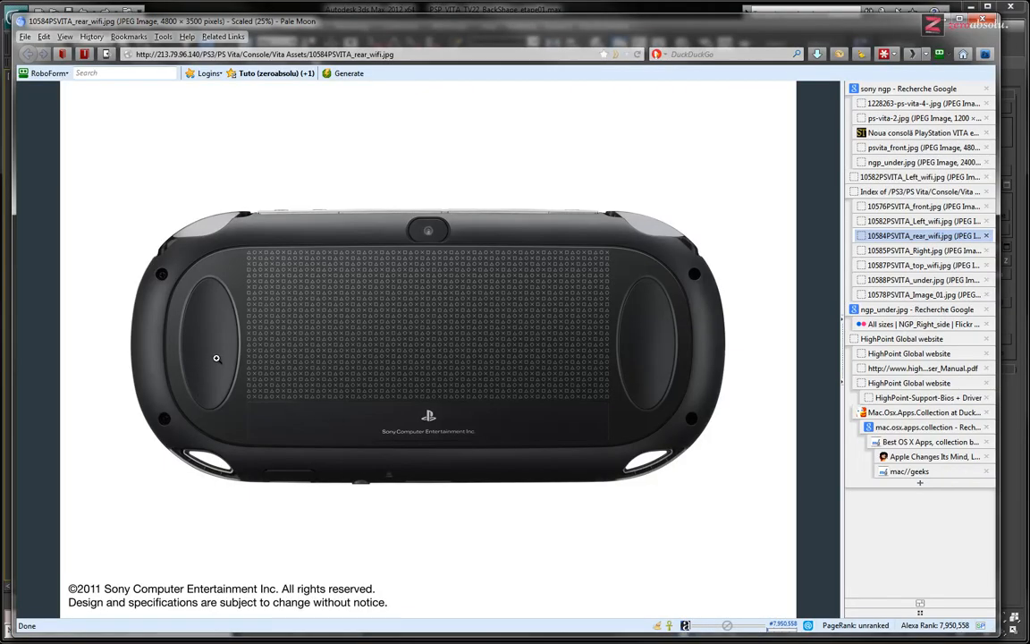
pyautogui.click(217, 320)
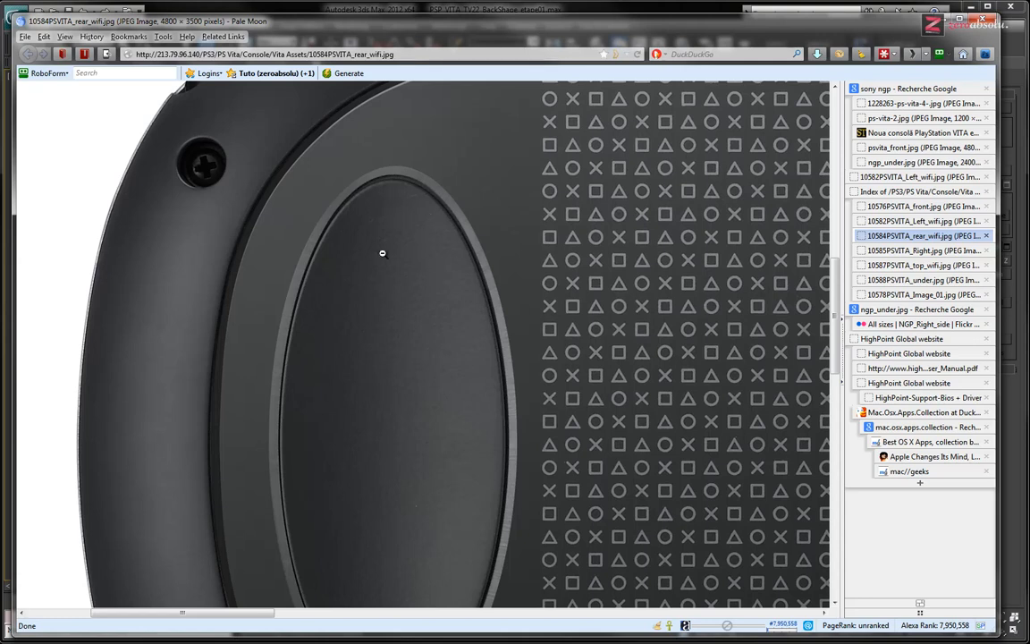
pyautogui.click(416, 375)
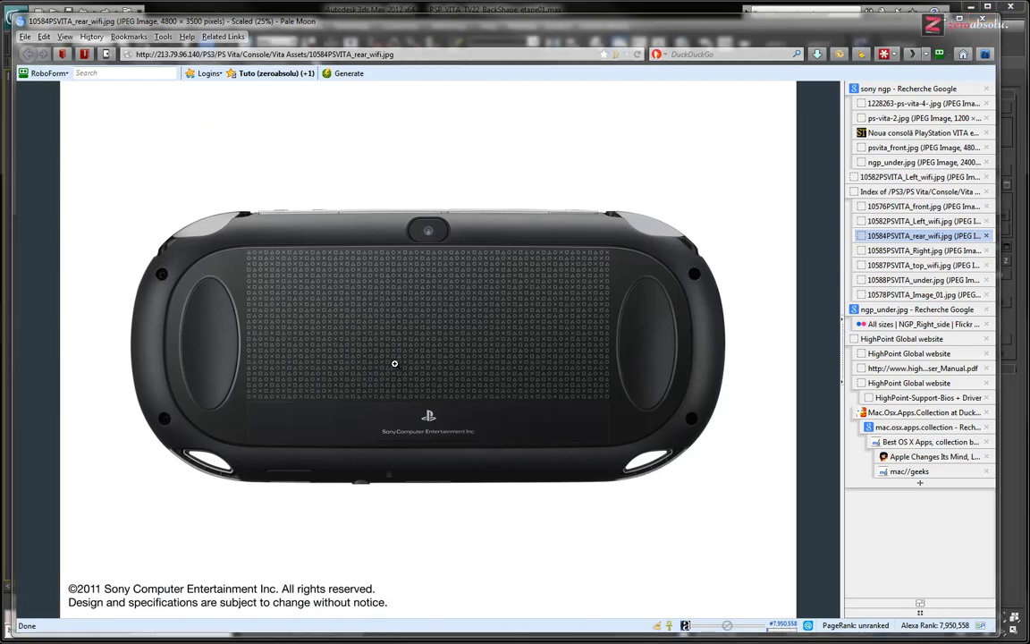
pyautogui.hotkey('alt', 'Tab')
# - Back in 3ds Max, restore the shaded display and select the cylinder's outward-facing oval cap polygon
pyautogui.scroll(5, 490, 311)
pyautogui.keyDown('alt'); pyautogui.moveTo(499, 341); pyautogui.dragTo(490, 357, button='middle'); pyautogui.keyUp('alt')
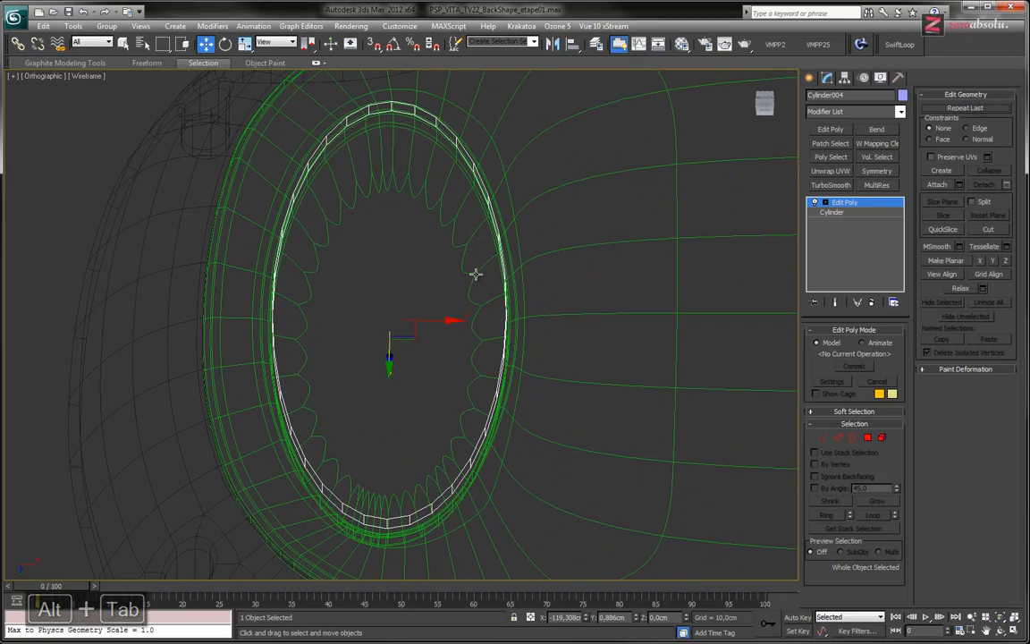
pyautogui.press('F3')
pyautogui.click(815, 202)
pyautogui.click(841, 242)
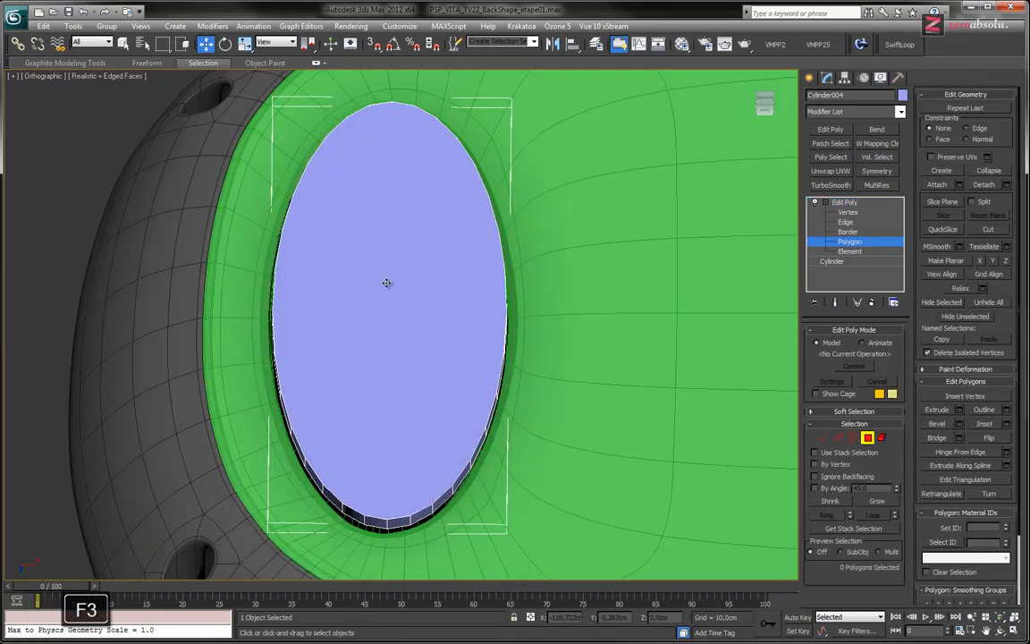
pyautogui.click(387, 287)
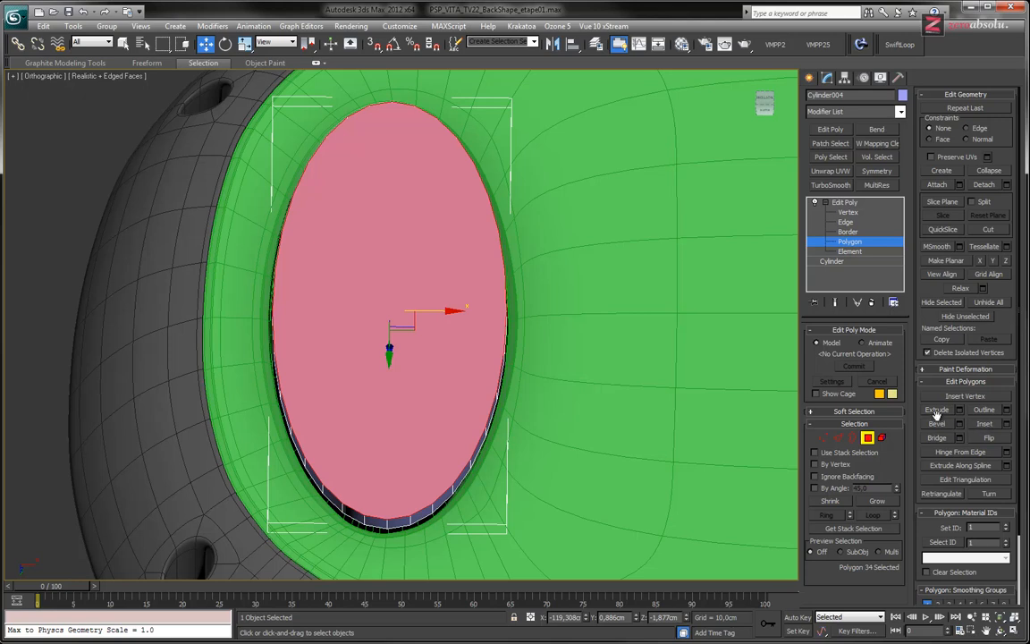
# - Inset the oval cap polygon to form a rim, redoing the first try, and stretch the inner polygon along Y to even the rim's width
pyautogui.click(988, 424)
pyautogui.moveTo(401, 279)
pyautogui.mouseDown()
pyautogui.moveTo(391, 270)
pyautogui.moveTo(395, 290)
pyautogui.mouseUp()
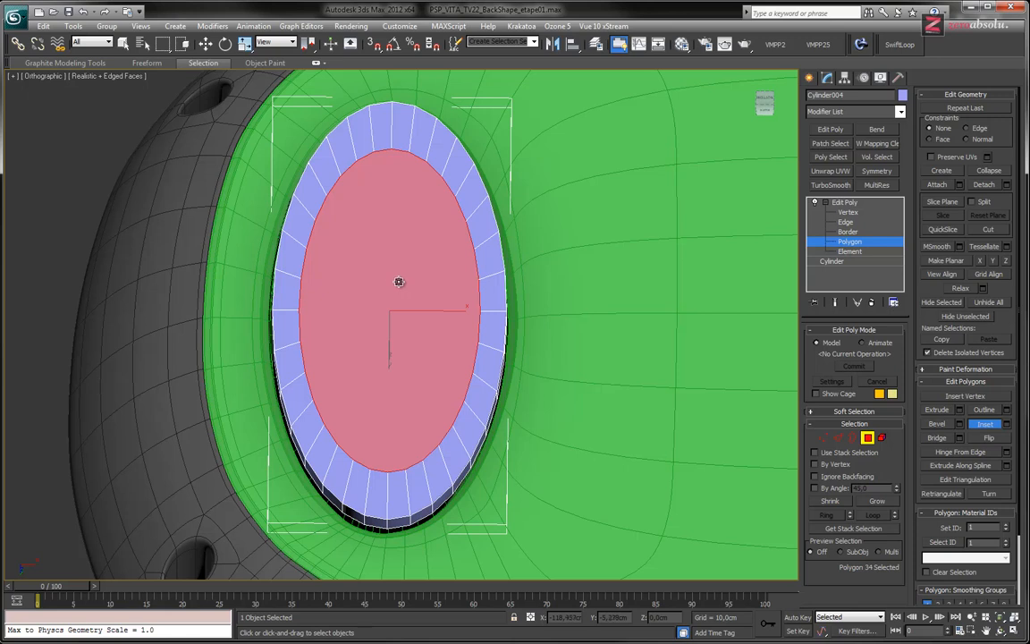
pyautogui.hotkey('ctrl', 'z')
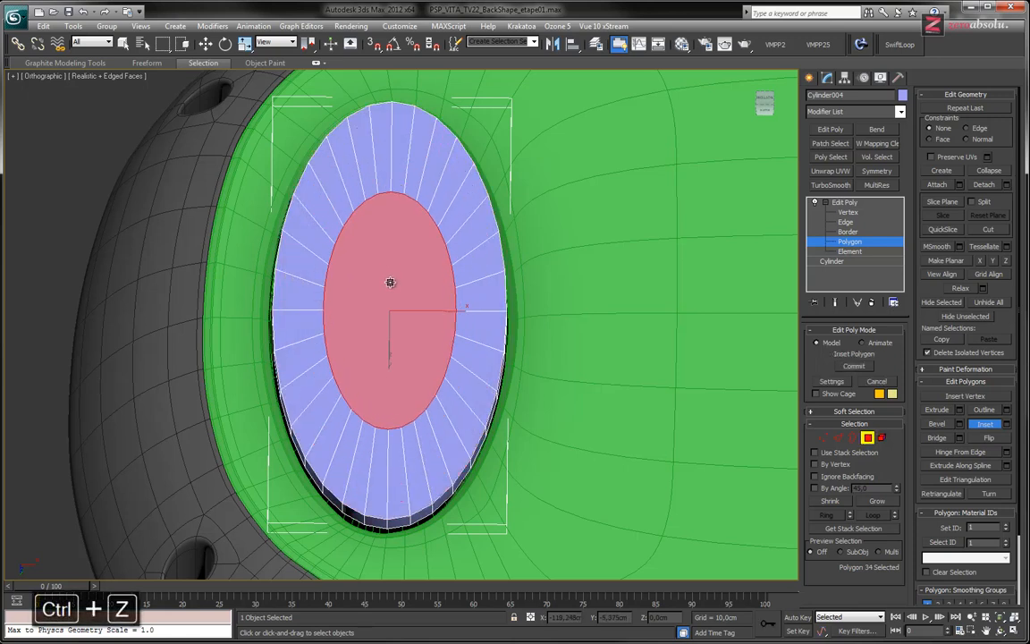
pyautogui.moveTo(390, 282); pyautogui.dragTo(391, 284)
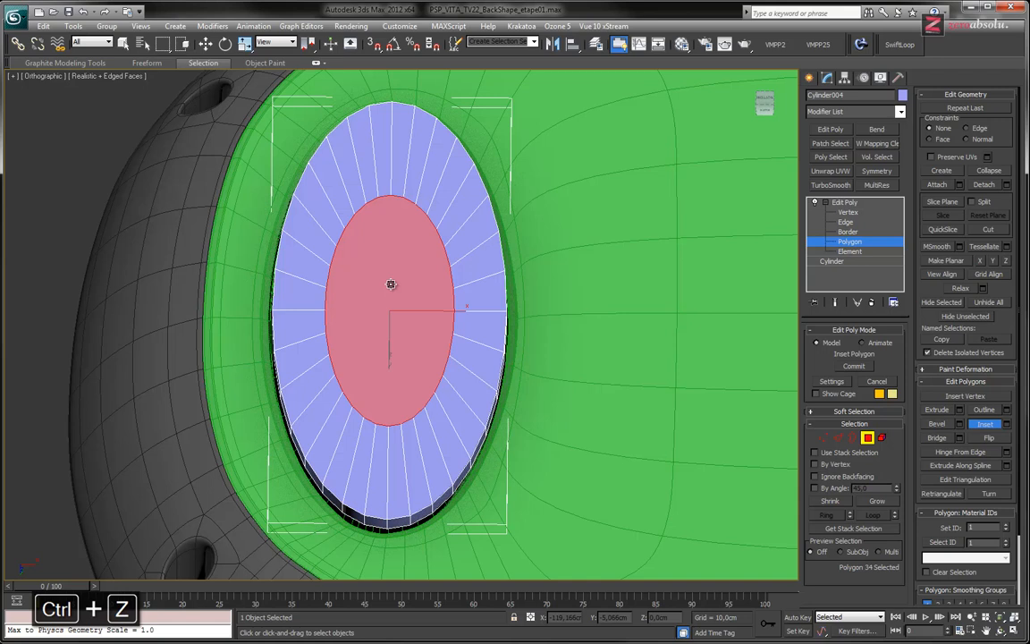
pyautogui.moveTo(391, 285); pyautogui.dragTo(392, 286)
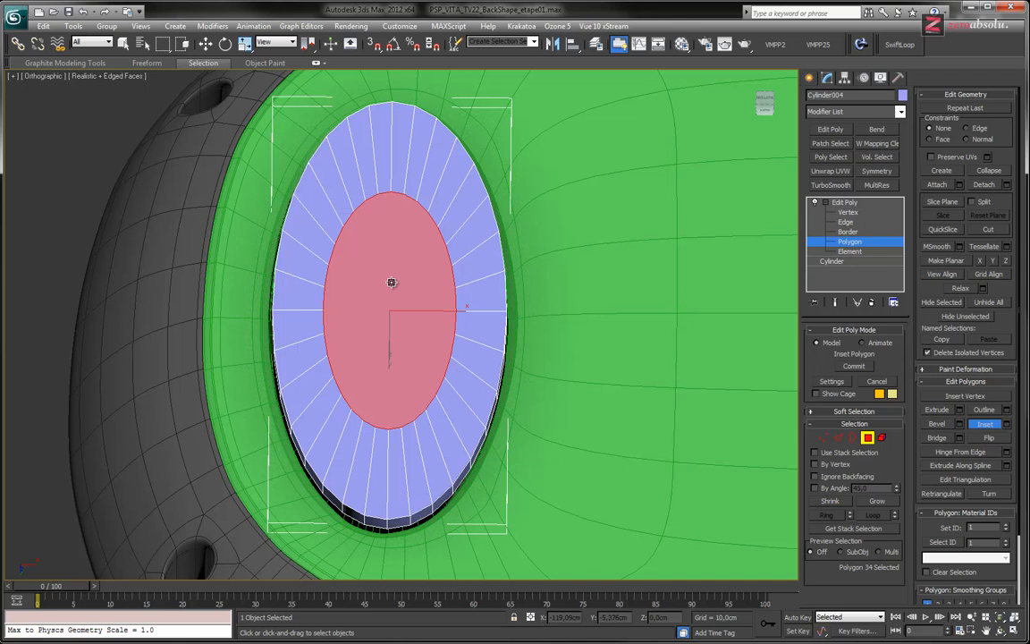
pyautogui.moveTo(392, 282); pyautogui.dragTo(396, 258)
pyautogui.keyDown('alt'); pyautogui.moveTo(380, 212); pyautogui.dragTo(378, 231, button='middle'); pyautogui.keyUp('alt')
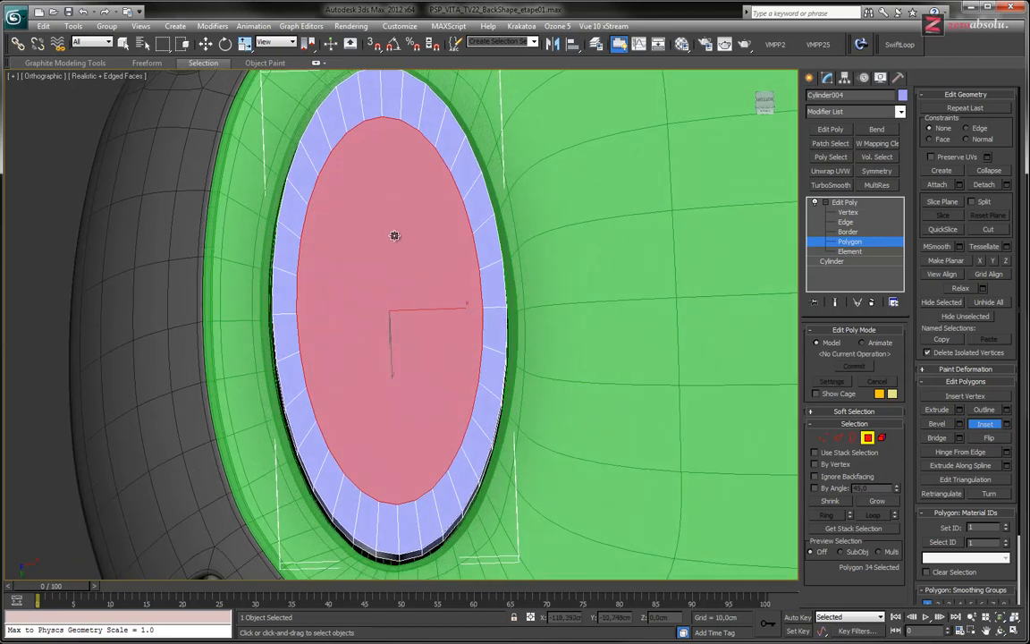
pyautogui.press('r')
pyautogui.moveTo(392, 372); pyautogui.dragTo(393, 375)
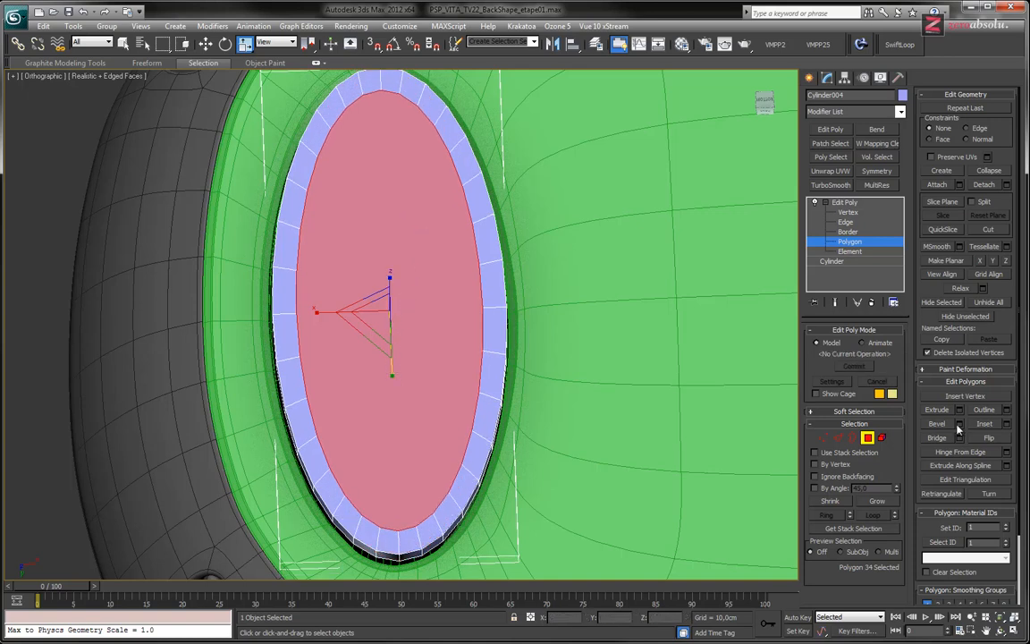
# - Inset the inner oval polygon a second time and scale it along Y to 115%
pyautogui.click(985, 423)
pyautogui.moveTo(419, 294); pyautogui.dragTo(417, 320)
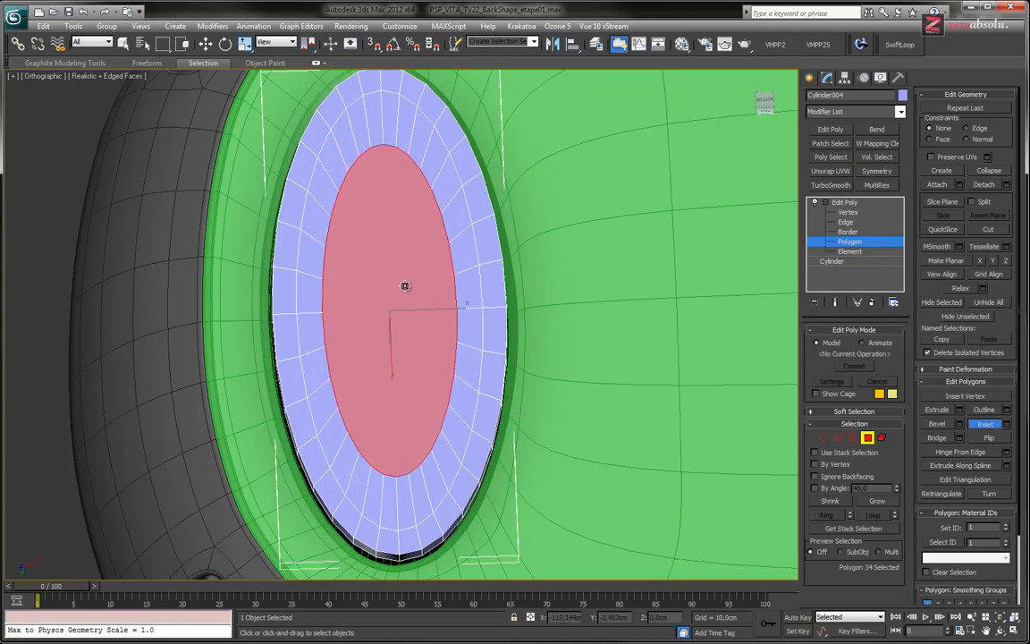
pyautogui.moveTo(390, 368); pyautogui.dragTo(392, 374)
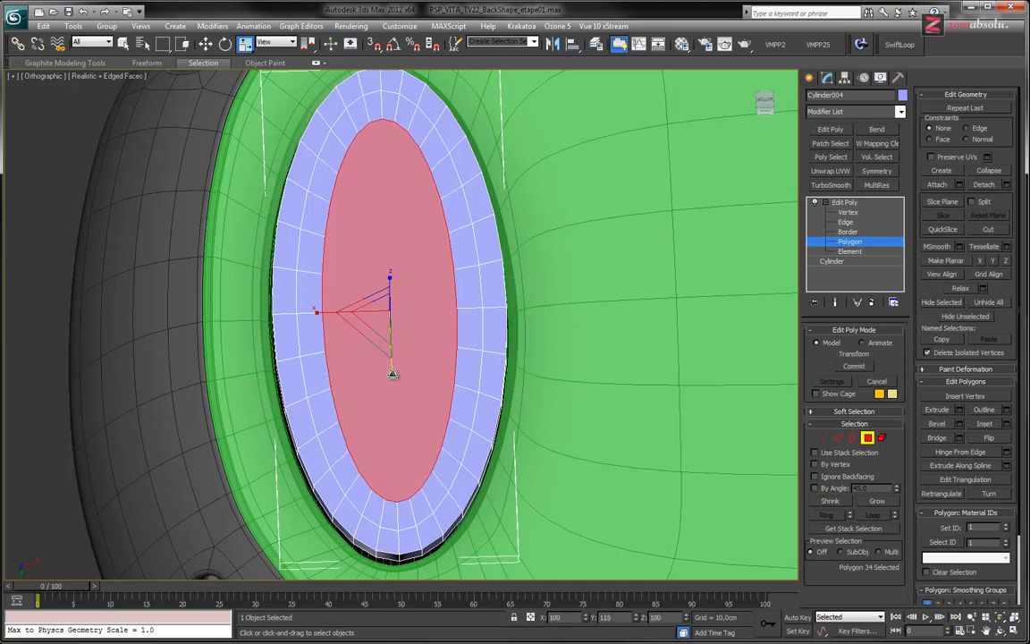
# - Select the full ring of vertical edges around the pad's side wall
pyautogui.keyDown('alt'); pyautogui.moveTo(391, 373); pyautogui.dragTo(425, 463, button='middle'); pyautogui.keyUp('alt')
pyautogui.press('w')
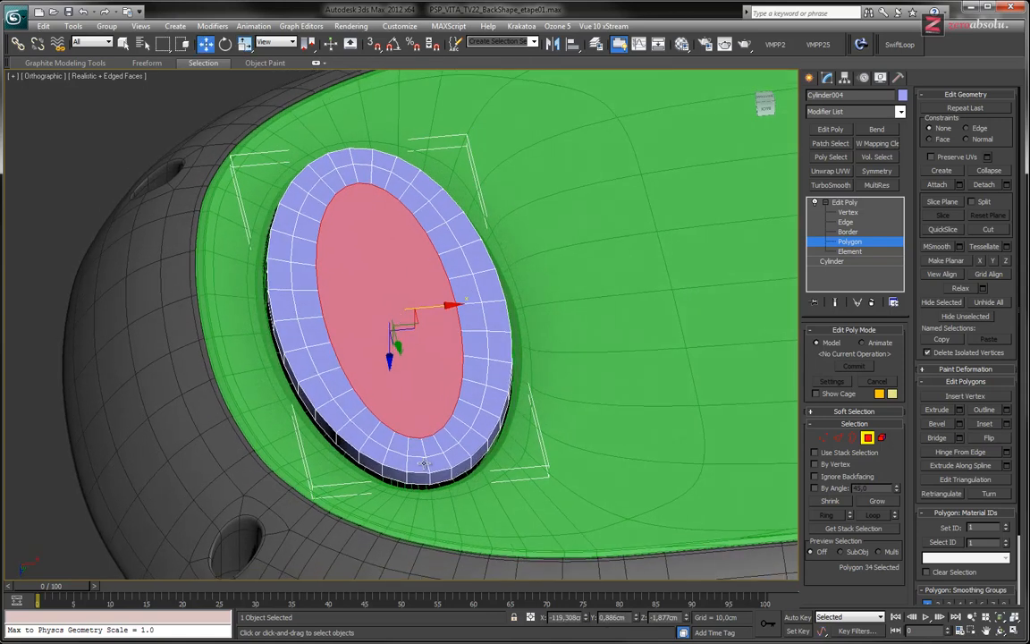
pyautogui.scroll(6, 439, 469)
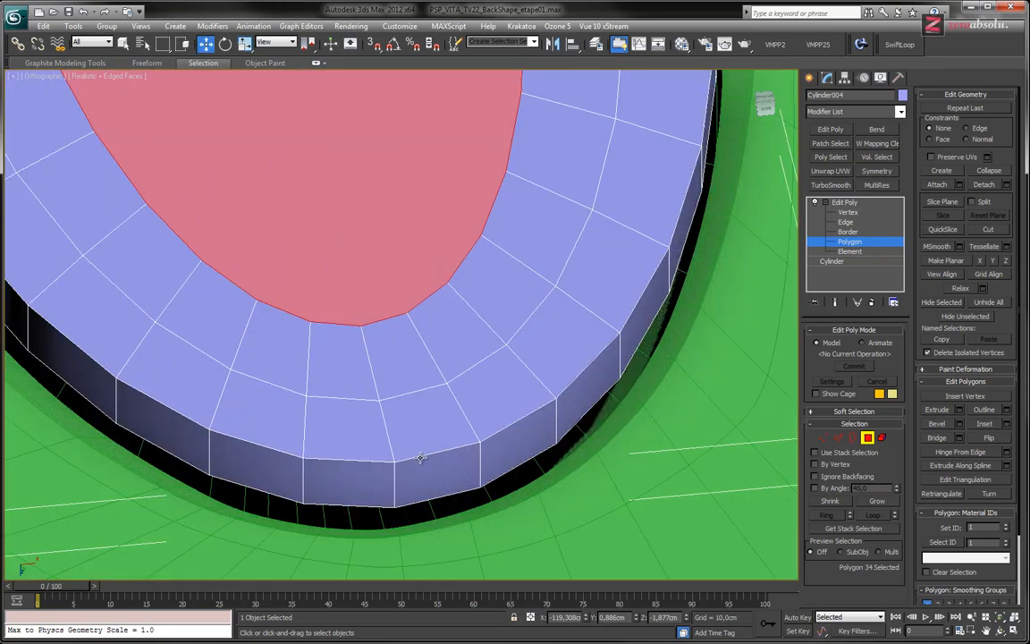
pyautogui.click(566, 411)
pyautogui.press('2')
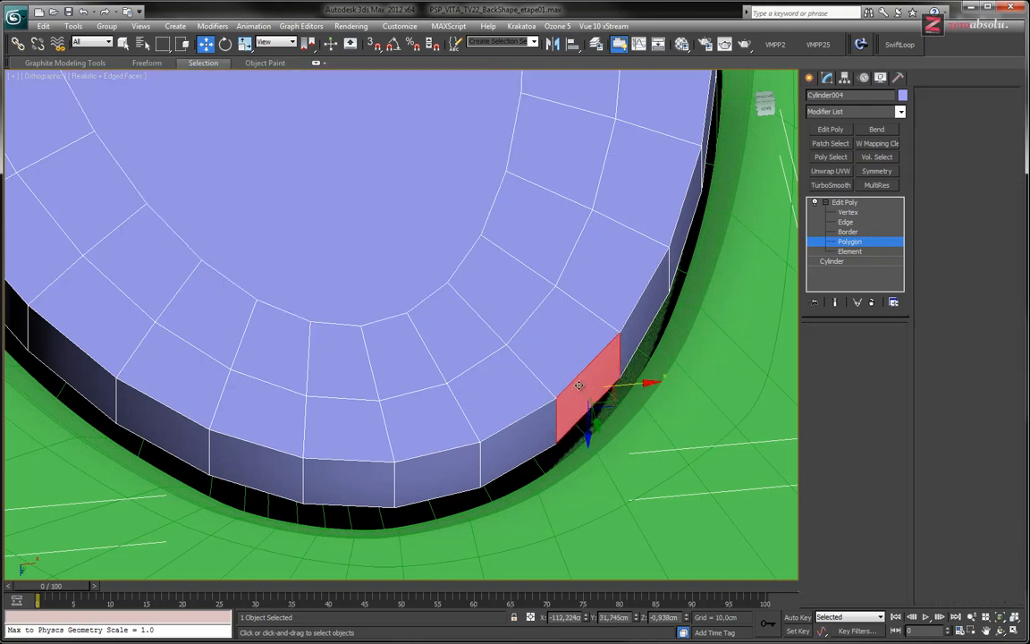
pyautogui.click(557, 416)
pyautogui.keyDown('shift'); pyautogui.click(620, 356); pyautogui.keyUp('shift')
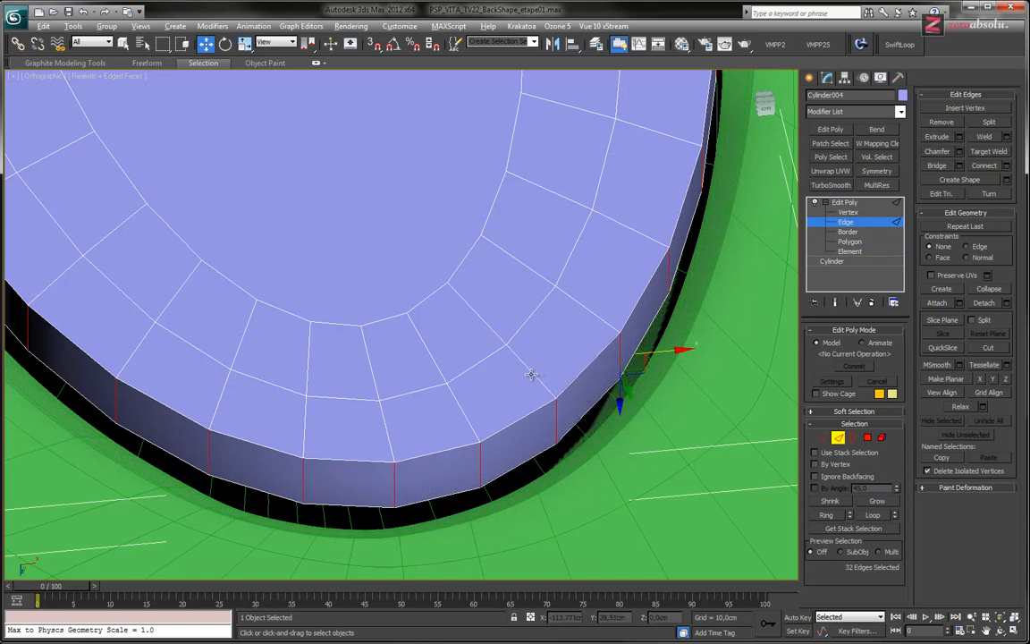
pyautogui.hotkey('alt', 'q')
pyautogui.moveTo(490, 351); pyautogui.dragTo(504, 296, button='middle')
pyautogui.click(868, 226)
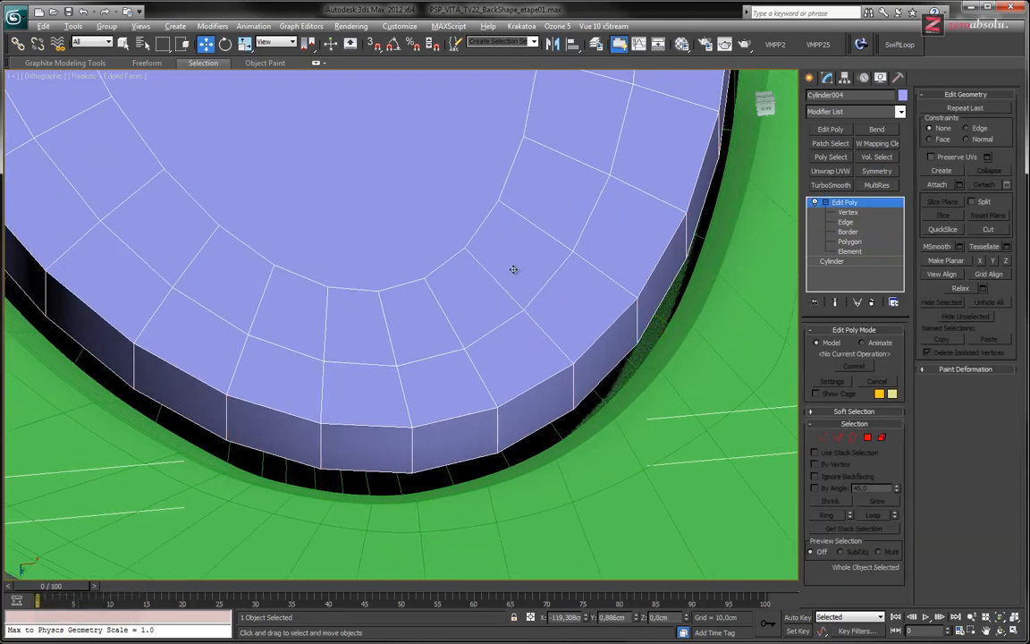
pyautogui.hotkey('alt', 'q')
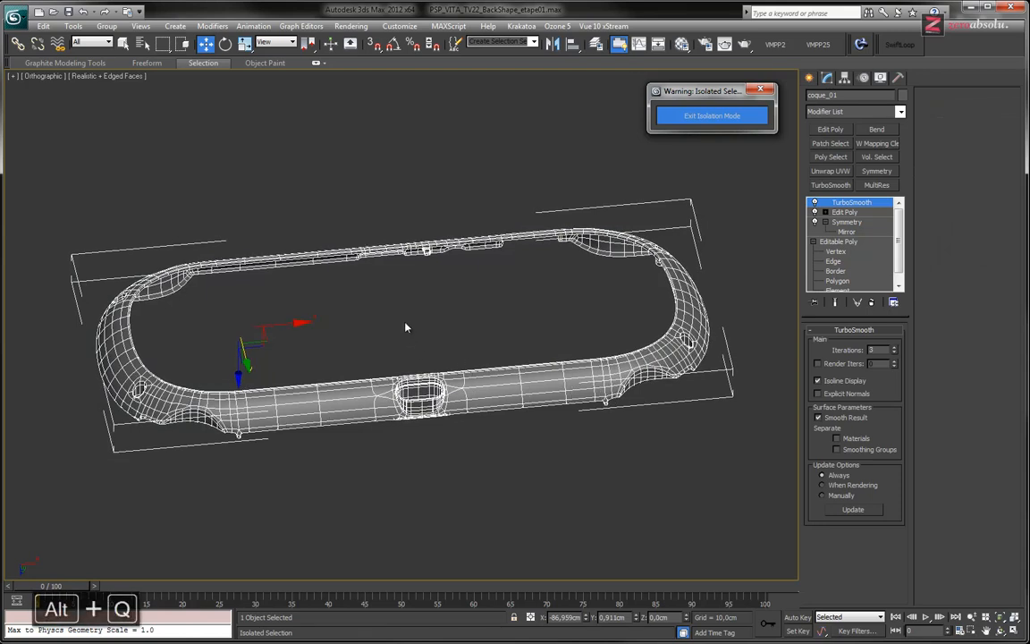
pyautogui.click(692, 116)
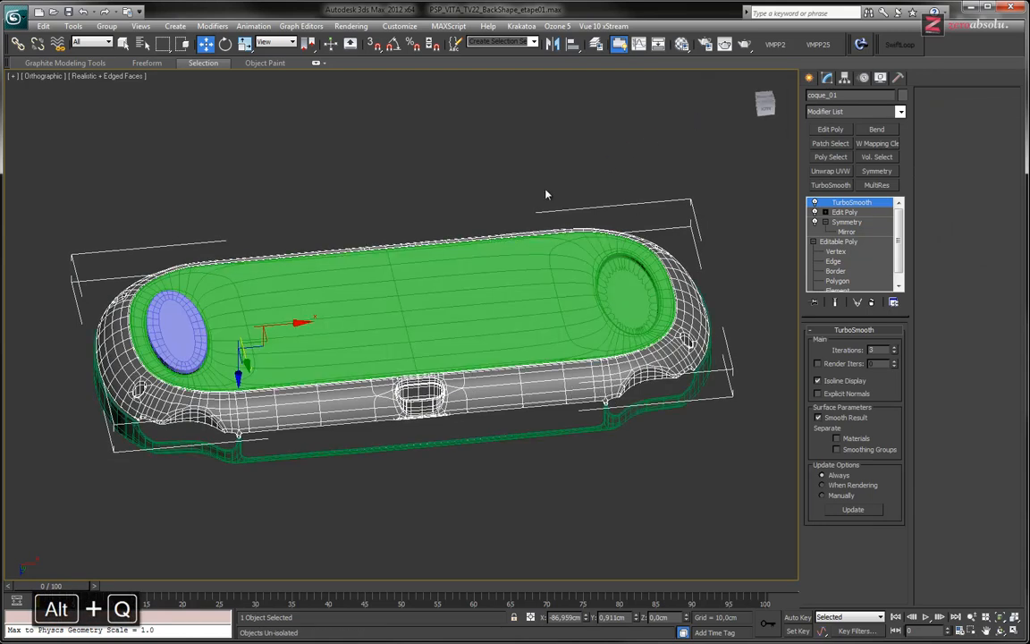
# - Isolate the oval pad and delete the large cap polygon on its underside
pyautogui.click(188, 309)
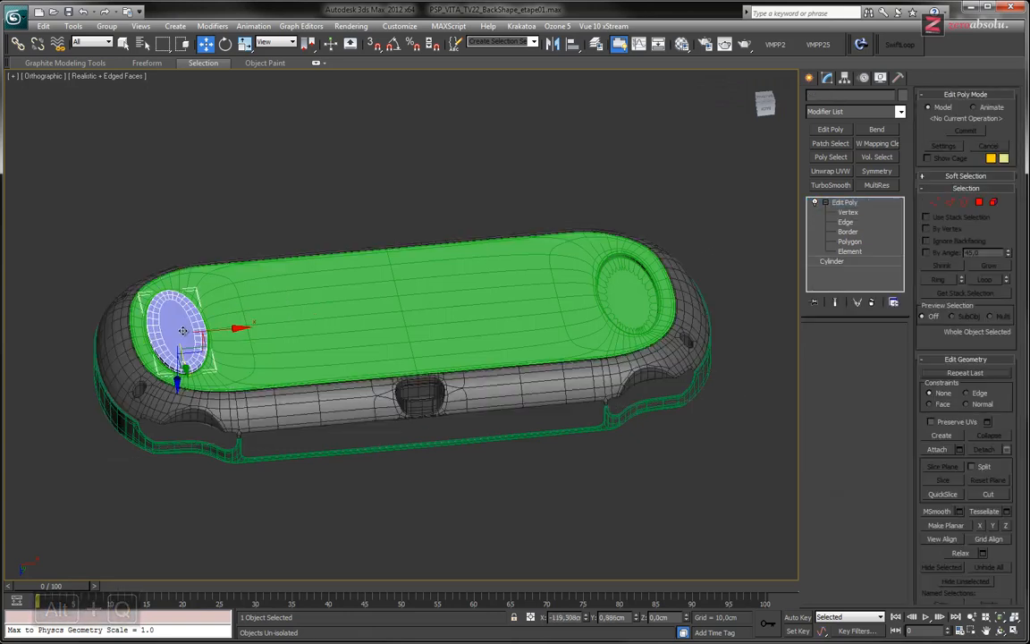
pyautogui.hotkey('alt', 'q')
pyautogui.keyDown('alt'); pyautogui.moveTo(473, 252); pyautogui.dragTo(416, 253, button='middle'); pyautogui.keyUp('alt')
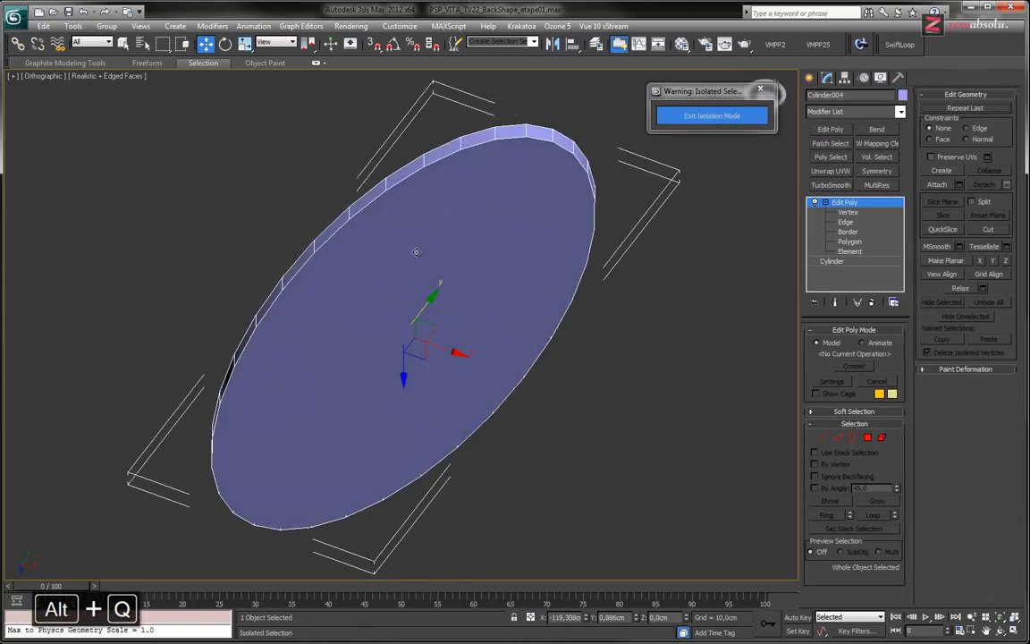
pyautogui.click(850, 241)
pyautogui.click(522, 256)
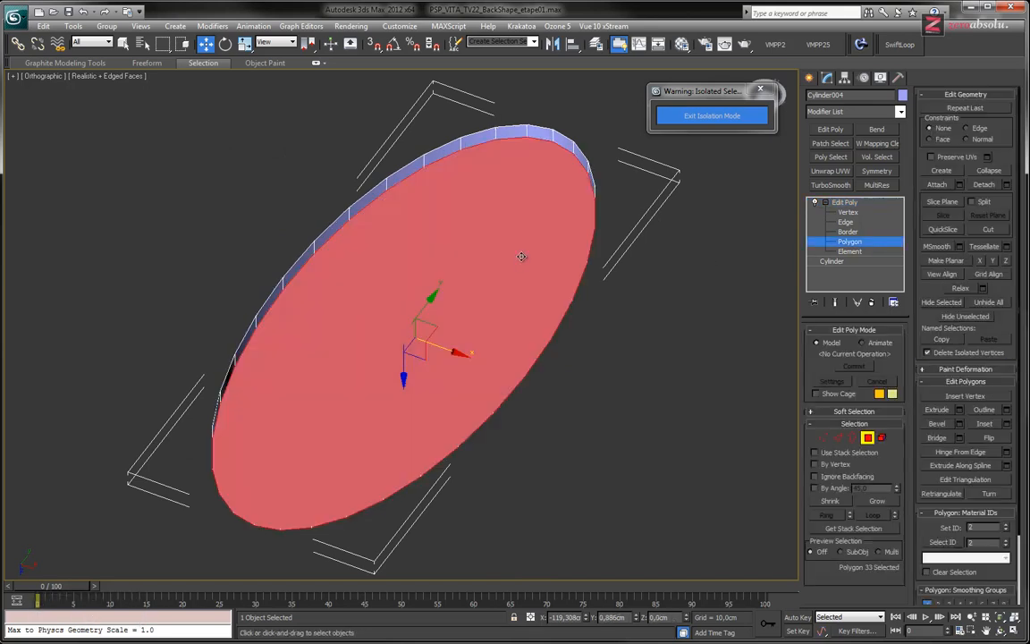
pyautogui.press('Delete')
# - Add a TurboSmooth modifier to the pad and switch off its effect in the modifier stack
pyautogui.keyDown('alt'); pyautogui.moveTo(524, 259); pyautogui.dragTo(517, 338, button='middle'); pyautogui.keyUp('alt')
pyautogui.click(831, 186)
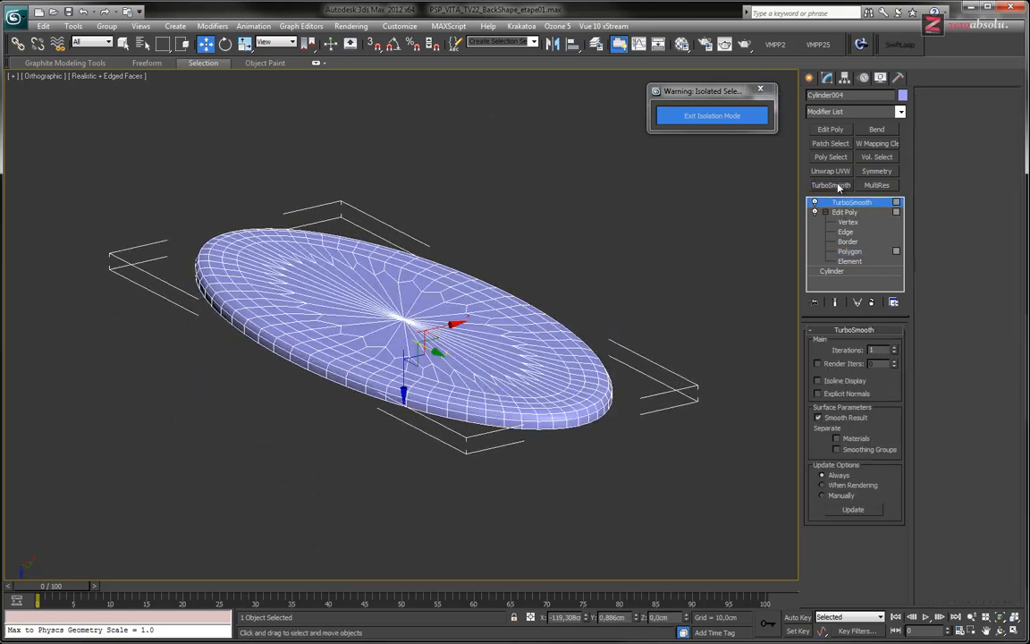
pyautogui.moveTo(790, 261)
pyautogui.keyDown('alt'); pyautogui.mouseDown(button='middle')
pyautogui.moveTo(777, 279)
pyautogui.moveTo(773, 257)
pyautogui.mouseUp(button='middle'); pyautogui.keyUp('alt')
pyautogui.click(815, 204)
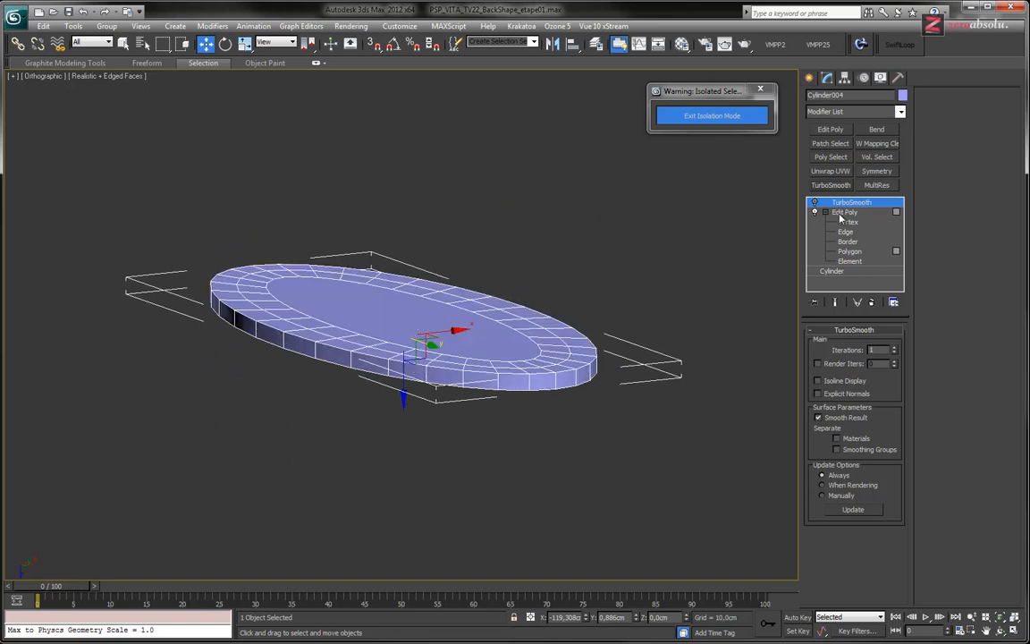
# - Exit isolation to show the whole console again and view the pad's rim close up in its recess
pyautogui.hotkey('alt', 'q')
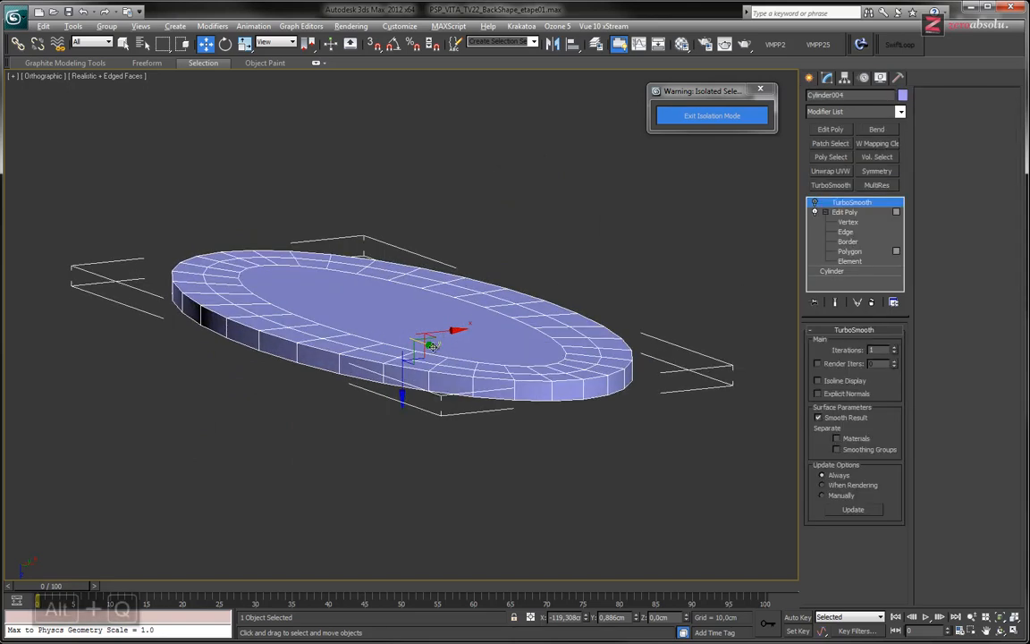
pyautogui.click(712, 116)
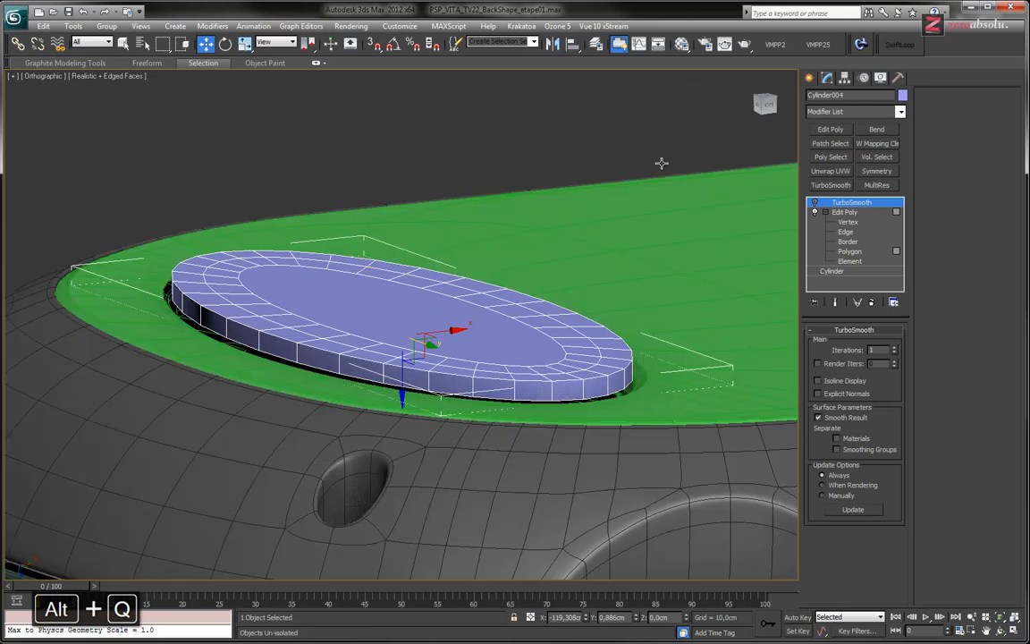
pyautogui.moveTo(493, 325)
pyautogui.keyDown('alt'); pyautogui.mouseDown(button='middle')
pyautogui.moveTo(488, 347)
pyautogui.moveTo(489, 338)
pyautogui.mouseUp(button='middle'); pyautogui.keyUp('alt')
pyautogui.scroll(6, 525, 401)
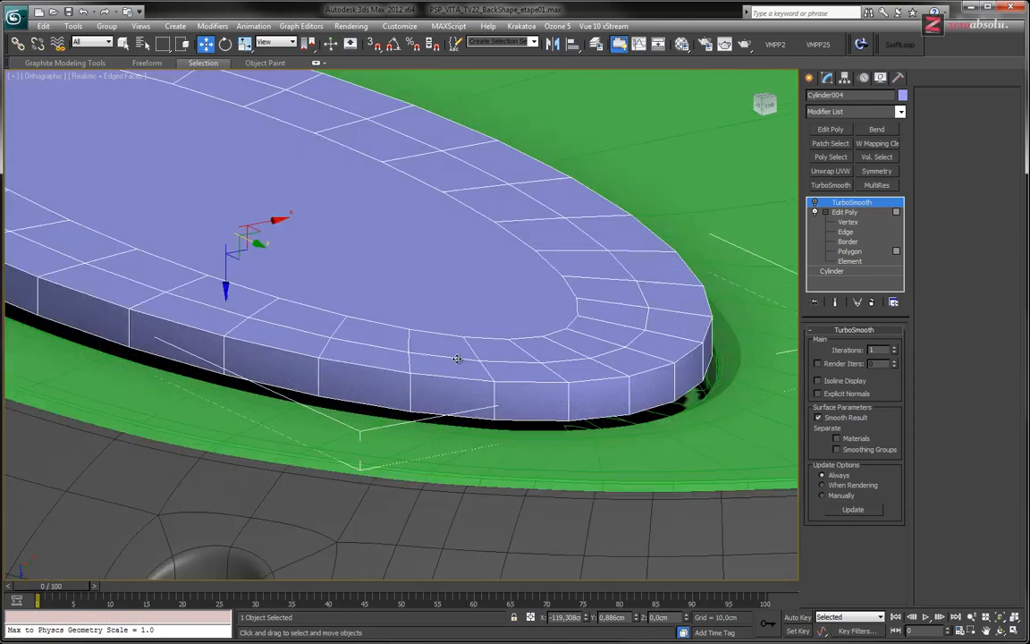
# - Chamfer the full outer edge loop of the pad's upper rim by 0.1 cm with one segment, checking it with smoothing shown
pyautogui.click(846, 232)
pyautogui.click(445, 396)
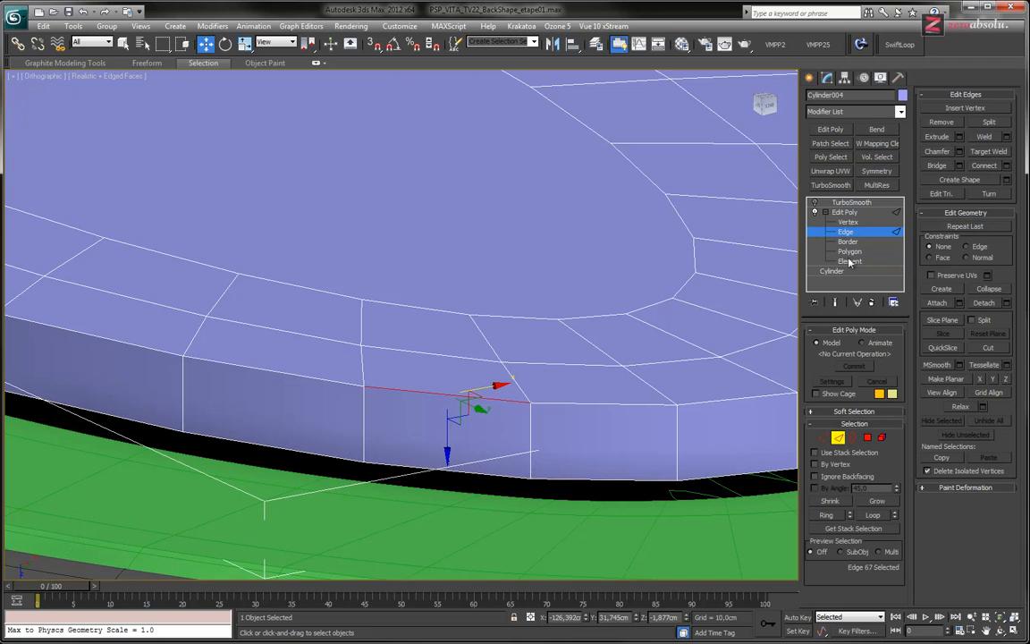
pyautogui.click(874, 516)
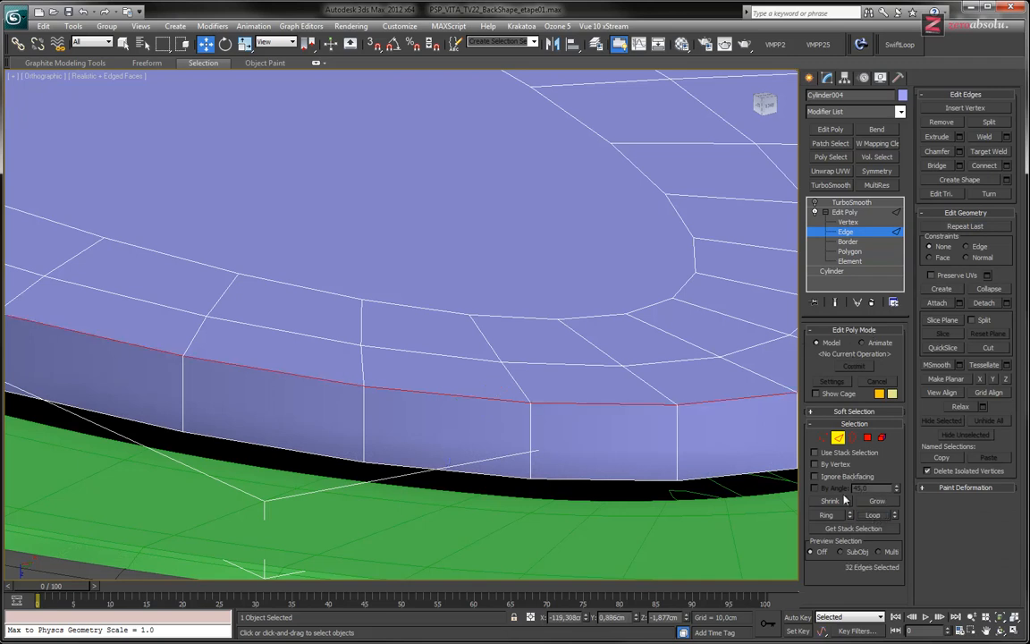
pyautogui.click(960, 152)
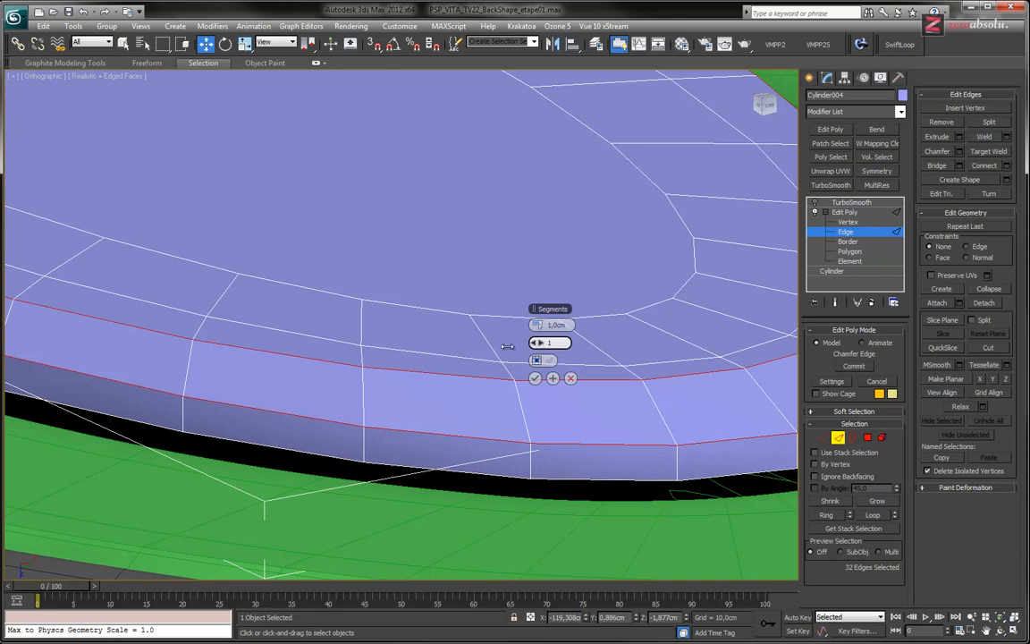
pyautogui.moveTo(537, 325); pyautogui.dragTo(508, 325)
pyautogui.keyDown('alt'); pyautogui.moveTo(524, 356); pyautogui.dragTo(777, 307, button='middle'); pyautogui.keyUp('alt')
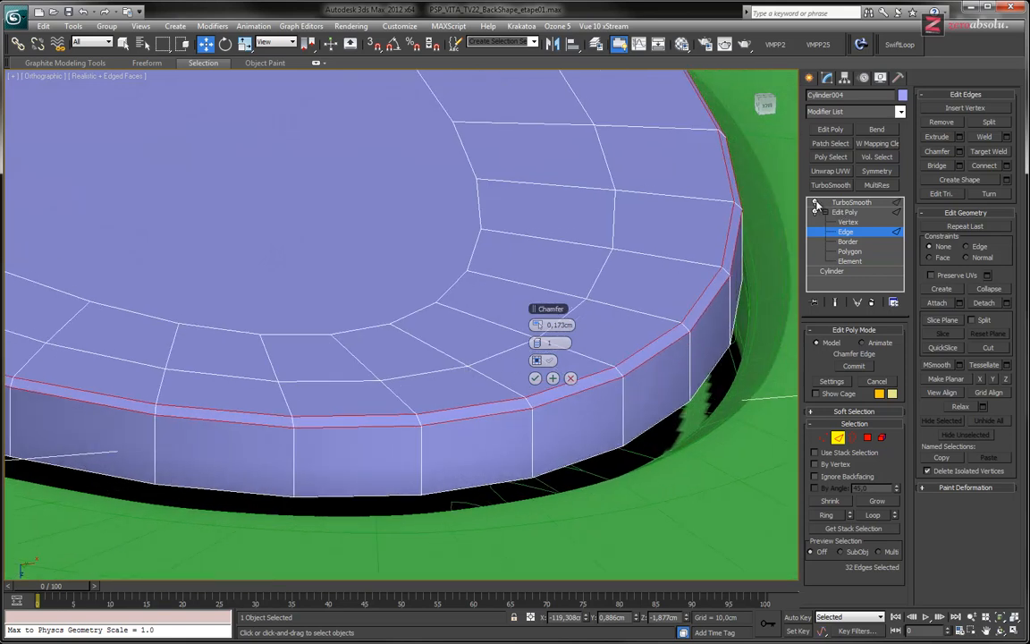
pyautogui.click(835, 303)
pyautogui.scroll(3, 375, 341)
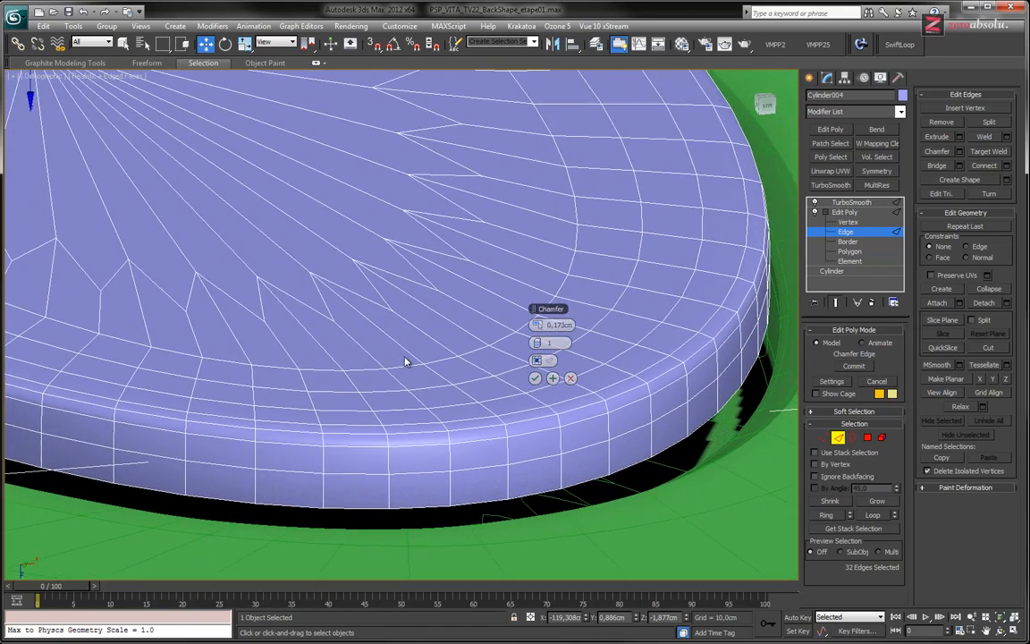
pyautogui.moveTo(537, 325); pyautogui.dragTo(537, 324)
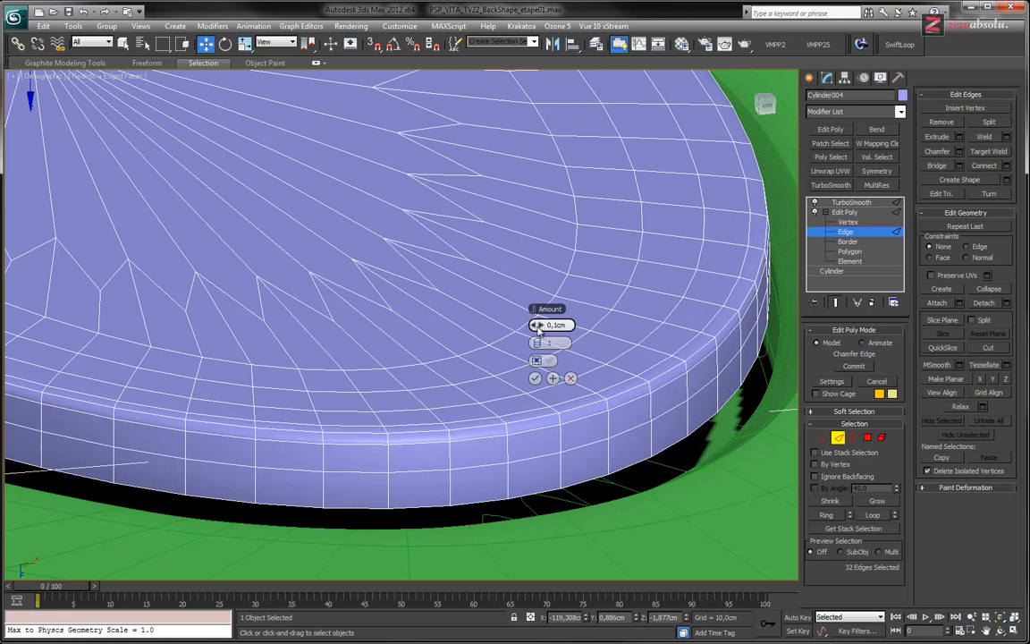
pyautogui.click(837, 303)
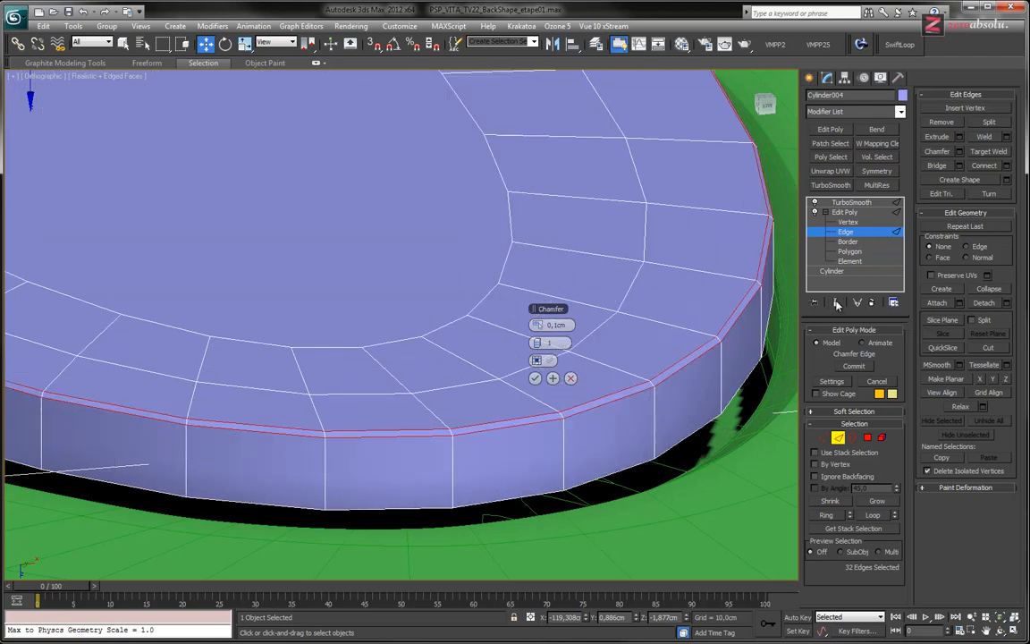
pyautogui.click(535, 378)
# - Select only the large central polygon of the pad's face and sink it to about Z -1.29 cm, with the smoothed result shown
pyautogui.keyDown('alt'); pyautogui.moveTo(544, 361); pyautogui.dragTo(523, 345, button='middle'); pyautogui.keyUp('alt')
pyautogui.click(850, 251)
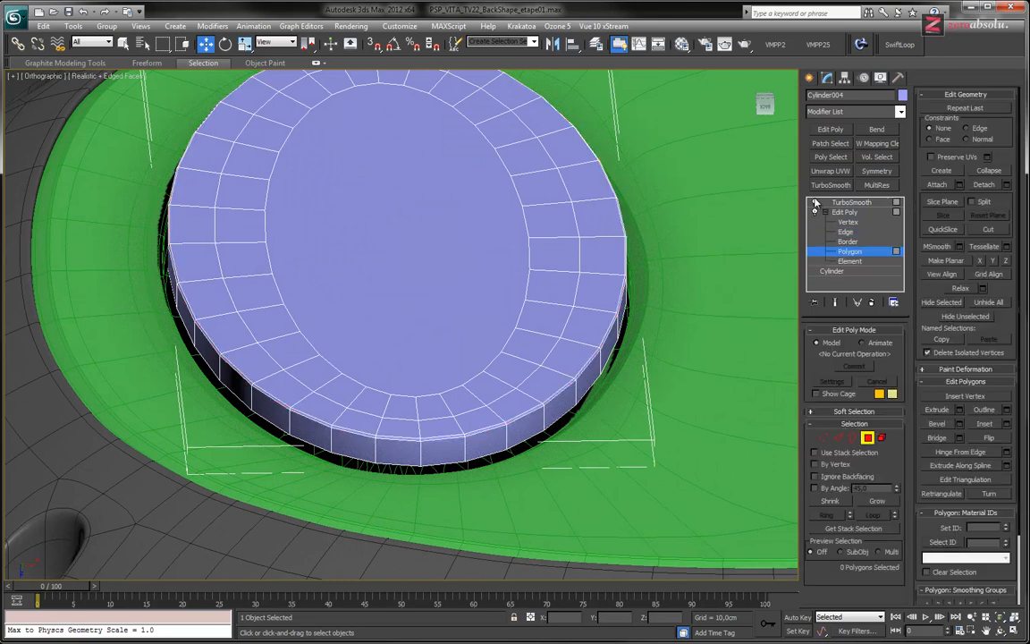
pyautogui.click(834, 304)
pyautogui.click(418, 265)
pyautogui.hotkey('ctrl', 'z')
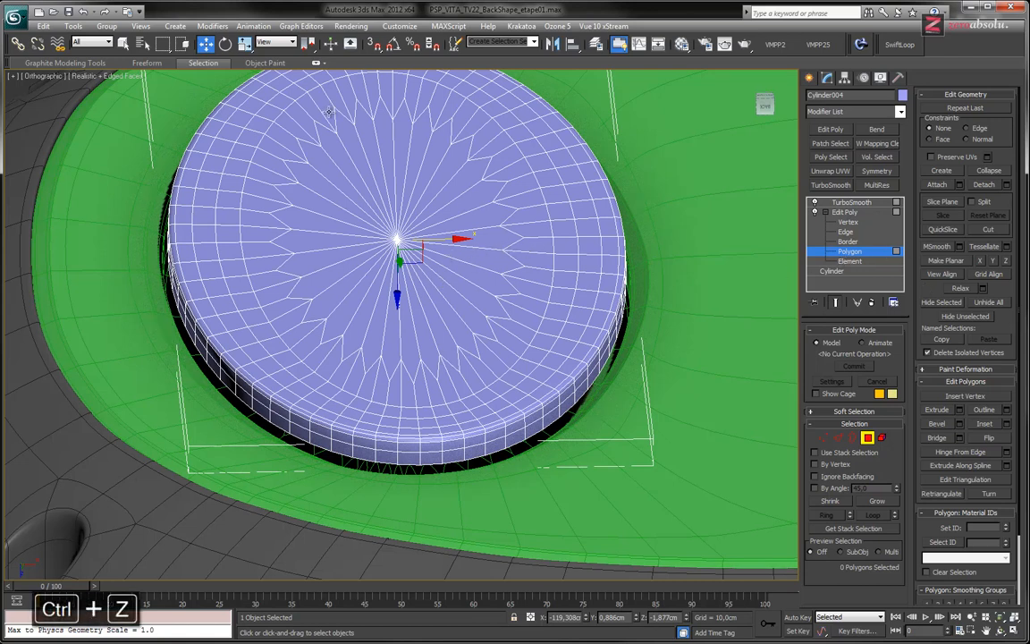
pyautogui.click(124, 44)
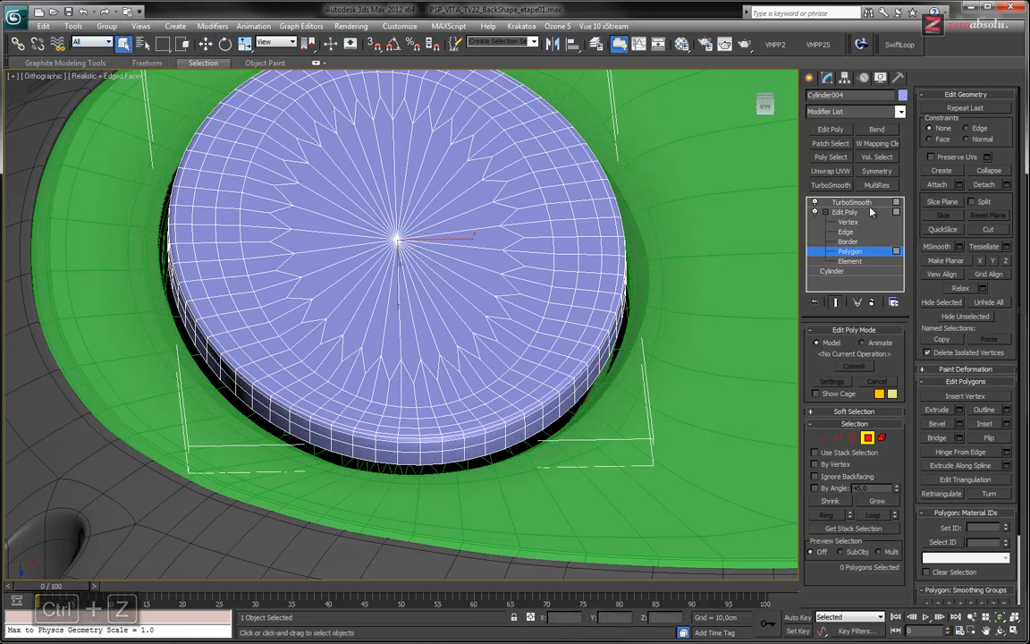
pyautogui.click(835, 303)
pyautogui.click(395, 251)
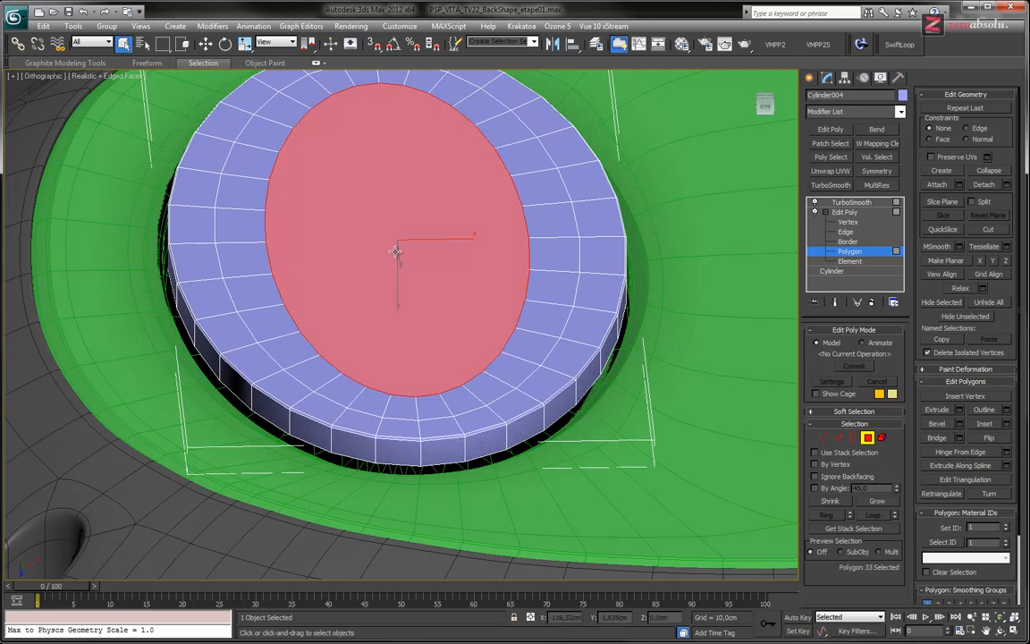
pyautogui.keyDown('alt'); pyautogui.moveTo(444, 262); pyautogui.dragTo(459, 247, button='middle'); pyautogui.keyUp('alt')
pyautogui.press('w')
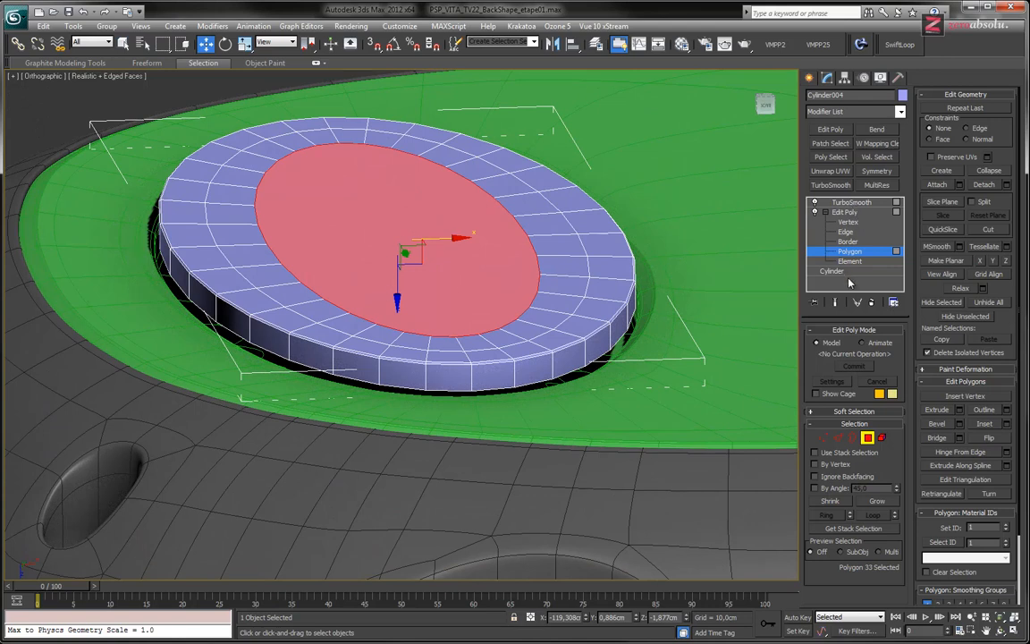
pyautogui.click(836, 303)
pyautogui.keyDown('alt'); pyautogui.moveTo(436, 274); pyautogui.dragTo(401, 279, button='middle'); pyautogui.keyUp('alt')
pyautogui.moveTo(398, 281); pyautogui.dragTo(398, 291)
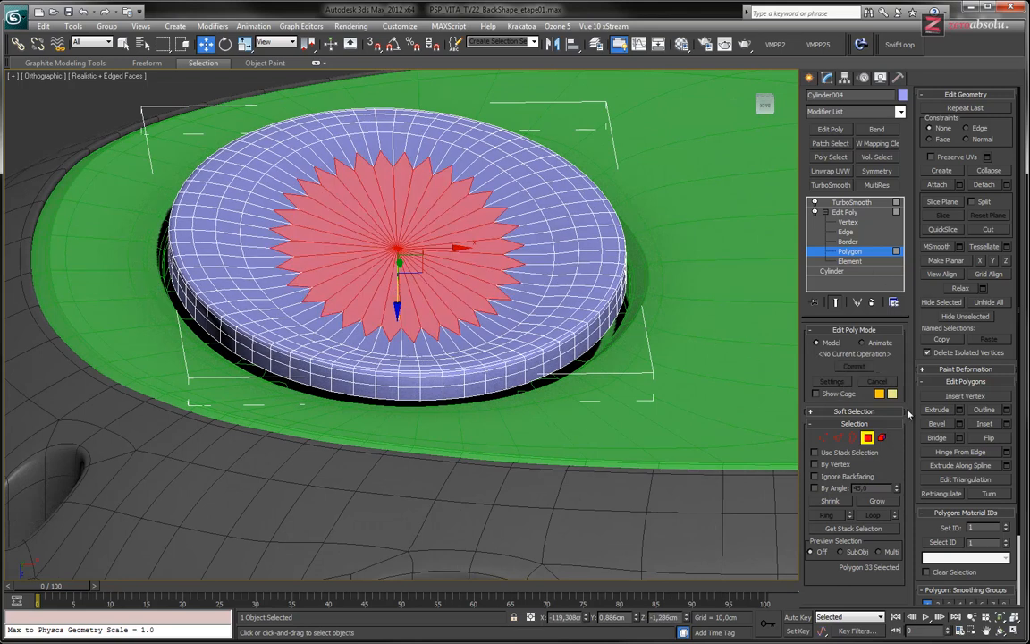
# - Grow the selection to include the surrounding inner ring and sink that area to about Z -1.06 cm
pyautogui.click(872, 506)
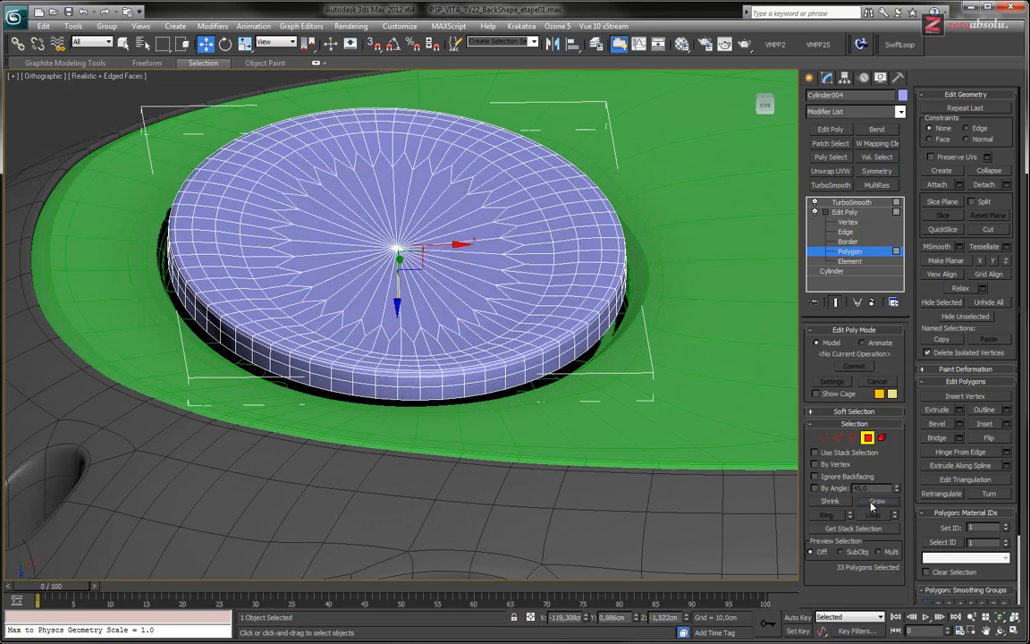
pyautogui.click(837, 303)
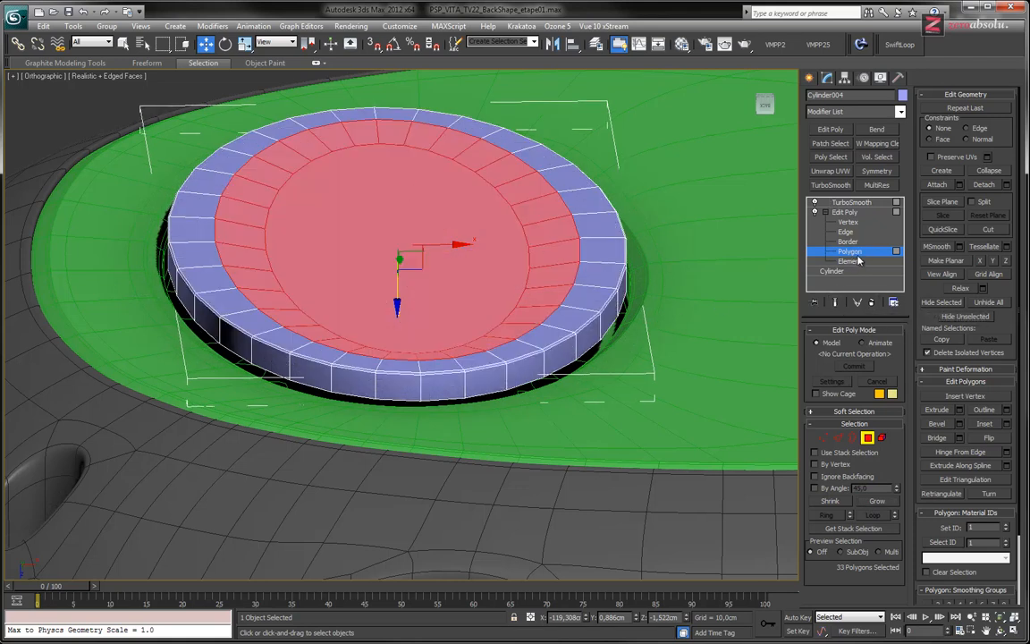
pyautogui.moveTo(396, 284); pyautogui.dragTo(399, 293)
pyautogui.moveTo(486, 254)
pyautogui.keyDown('alt'); pyautogui.mouseDown(button='middle')
pyautogui.moveTo(485, 276)
pyautogui.moveTo(496, 260)
pyautogui.mouseUp(button='middle'); pyautogui.keyUp('alt')
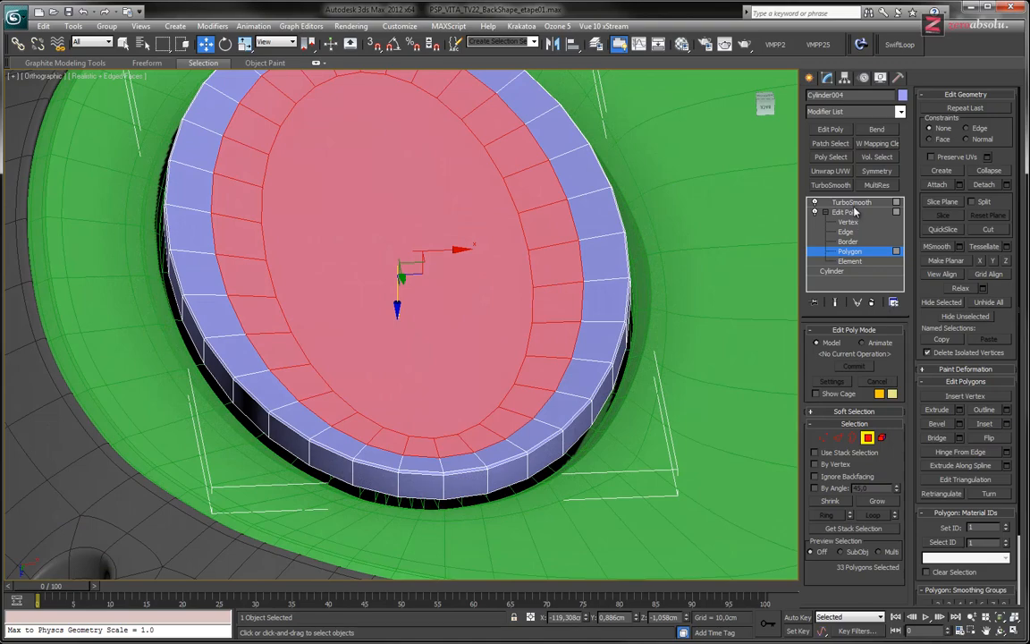
# - Select the central polygon alone, ease it back outward to about Z -1.07 cm, and hide the edge display on the shaded pad
pyautogui.click(836, 304)
pyautogui.moveTo(491, 266)
pyautogui.keyDown('alt'); pyautogui.mouseDown(button='middle')
pyautogui.moveTo(491, 239)
pyautogui.moveTo(487, 256)
pyautogui.mouseUp(button='middle'); pyautogui.keyUp('alt')
pyautogui.click(378, 236)
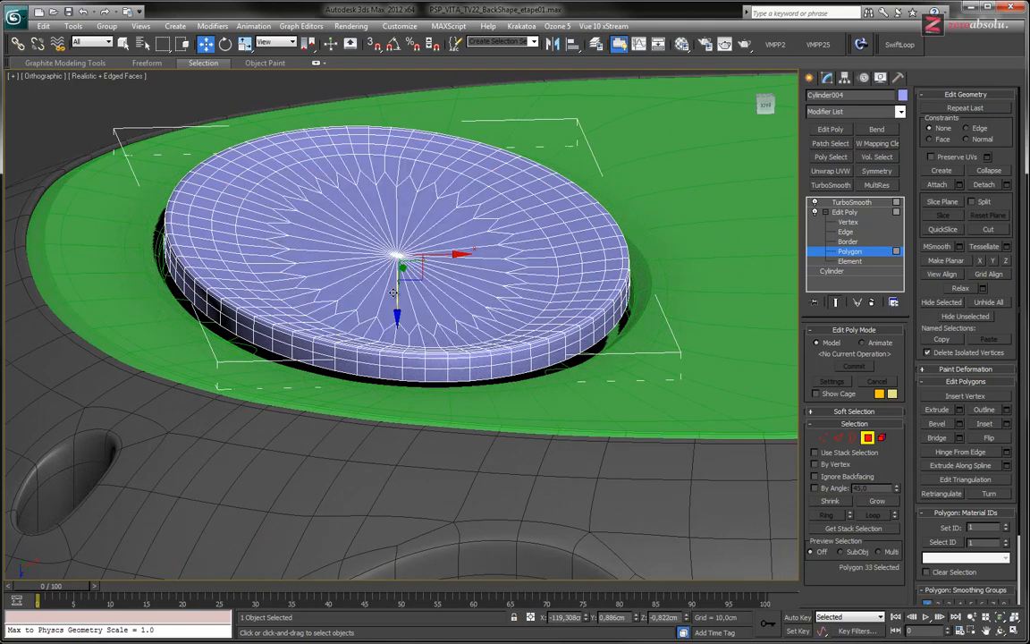
pyautogui.moveTo(398, 295); pyautogui.dragTo(397, 293)
pyautogui.keyDown('alt'); pyautogui.moveTo(474, 278); pyautogui.dragTo(537, 320, button='middle'); pyautogui.keyUp('alt')
pyautogui.press('F4')
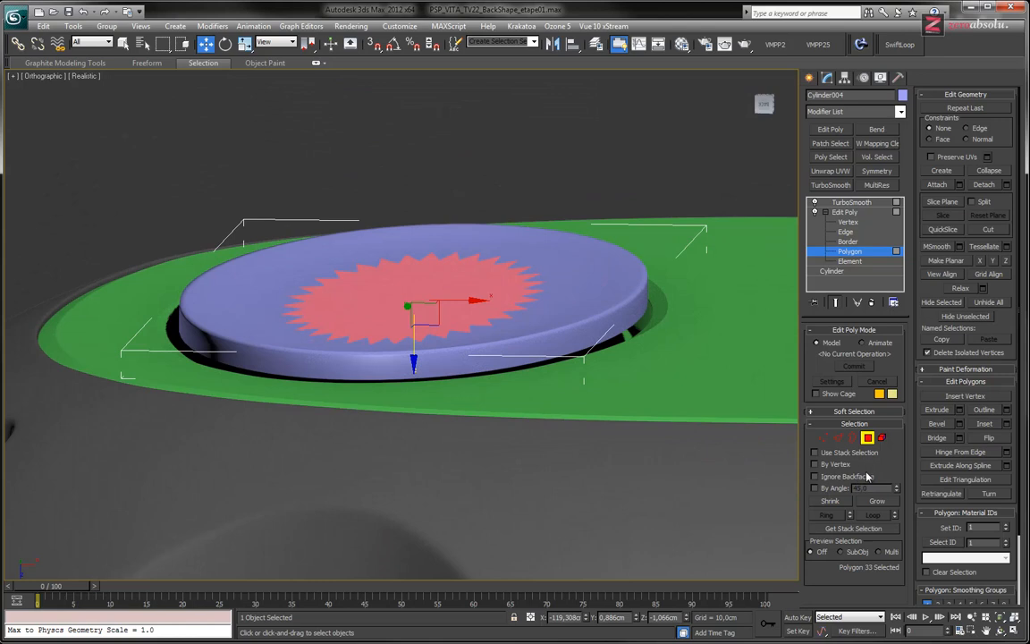
# - Grow the selection to the inner ring again and shift it outward to about Z -1.52 cm, fine-tuning in the front wireframe view
pyautogui.click(616, 399)
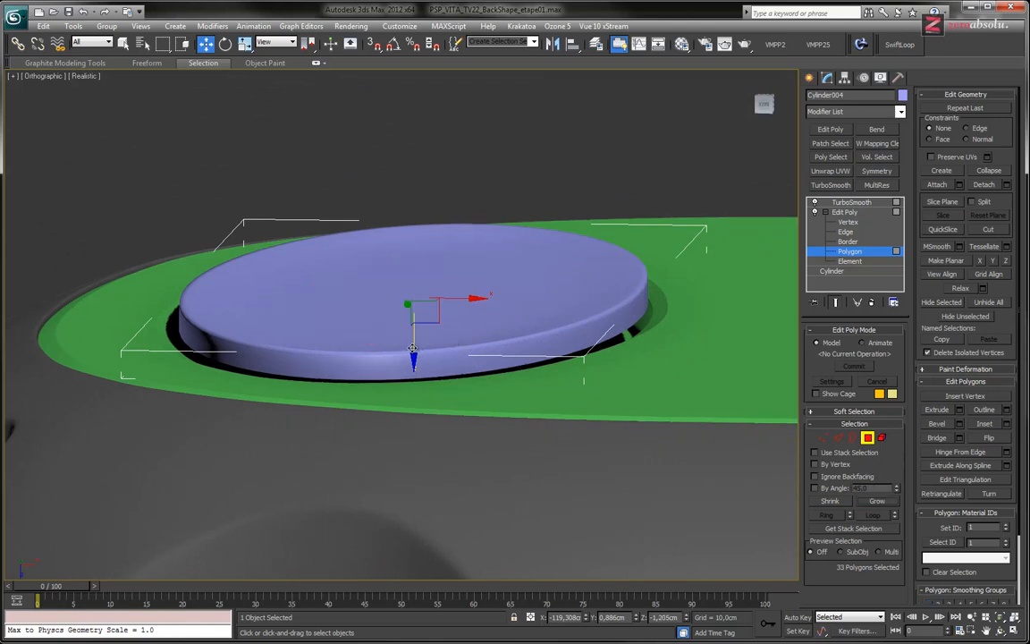
pyautogui.moveTo(412, 348); pyautogui.dragTo(415, 322)
pyautogui.moveTo(414, 322)
pyautogui.keyDown('alt'); pyautogui.mouseDown(button='middle')
pyautogui.moveTo(443, 365)
pyautogui.moveTo(445, 315)
pyautogui.mouseUp(button='middle'); pyautogui.keyUp('alt')
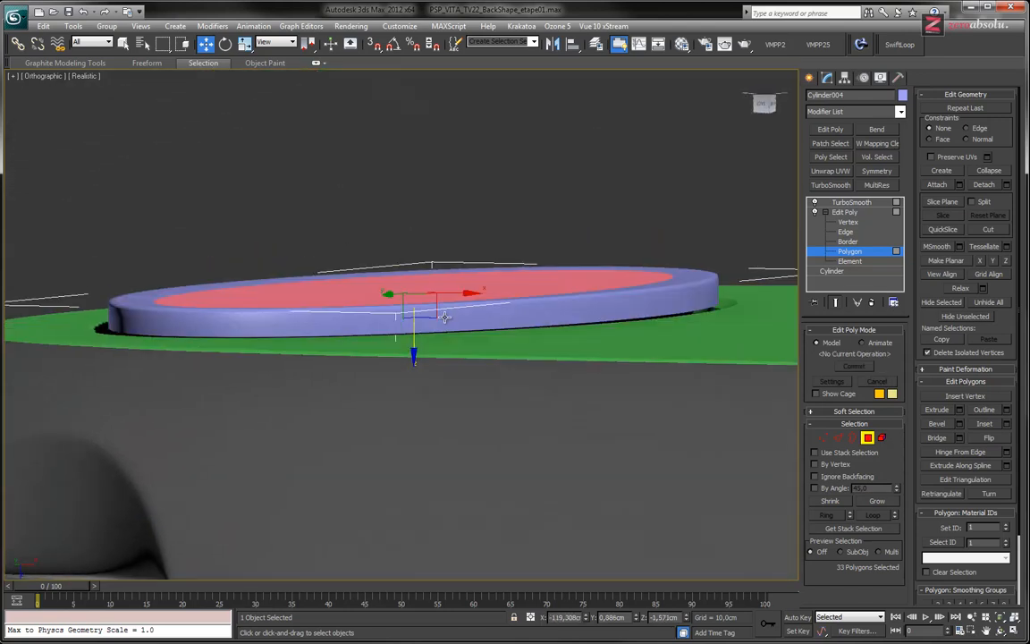
pyautogui.press('f')
pyautogui.moveTo(301, 293); pyautogui.dragTo(536, 363, button='middle')
pyautogui.scroll(10, 434, 406)
pyautogui.moveTo(234, 301); pyautogui.dragTo(665, 430, button='middle')
pyautogui.press('F3')
pyautogui.moveTo(395, 436); pyautogui.dragTo(475, 391, button='middle')
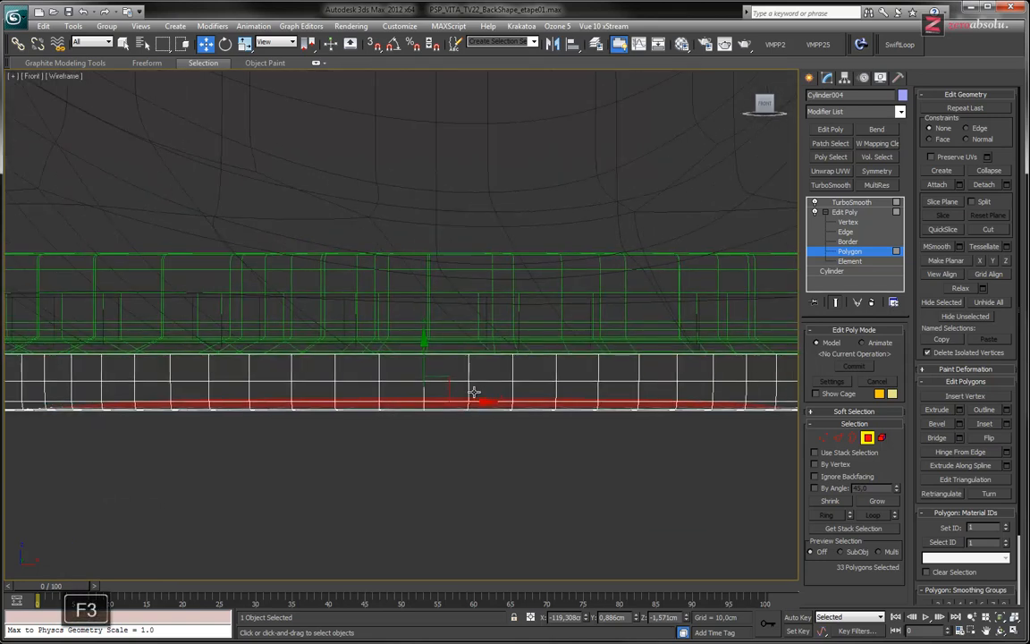
pyautogui.scroll(6, 398, 404)
pyautogui.moveTo(506, 353); pyautogui.dragTo(504, 347)
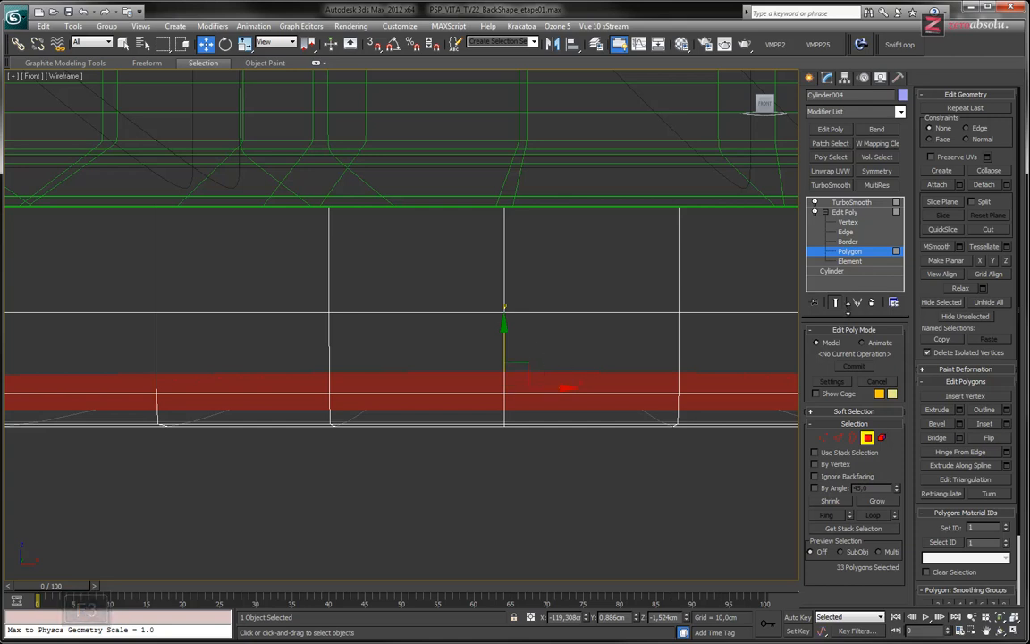
# - Shrink the selection to the central polygon, move it to about Z -1.47 cm, and return to a shaded angled view
pyautogui.click(835, 502)
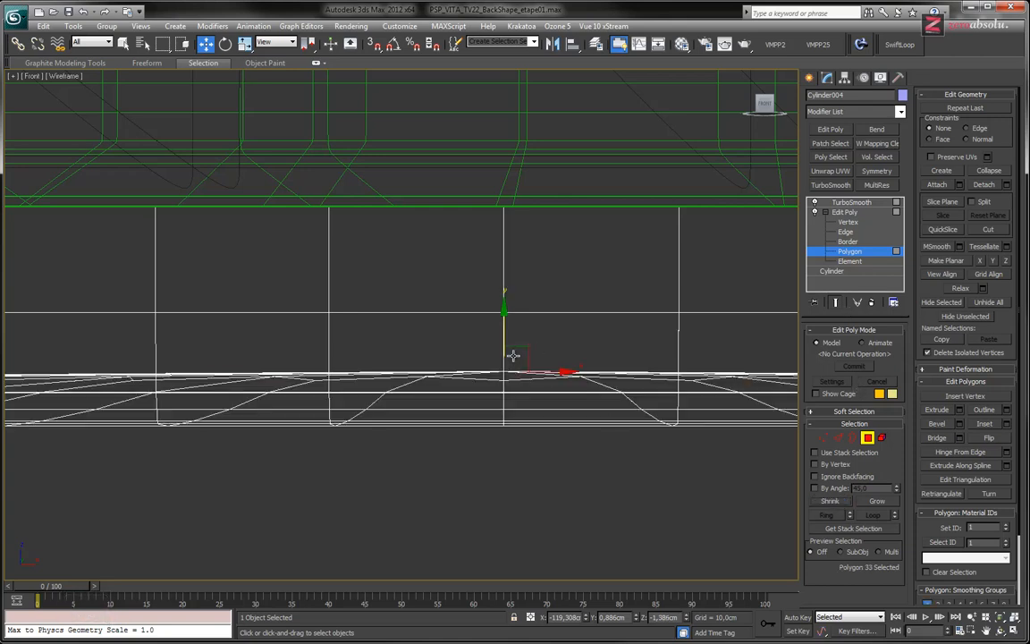
pyautogui.moveTo(505, 329); pyautogui.dragTo(504, 338)
pyautogui.keyDown('alt'); pyautogui.moveTo(504, 338); pyautogui.dragTo(573, 237, button='middle'); pyautogui.keyUp('alt')
pyautogui.scroll(-8, 563, 302)
pyautogui.click(833, 303)
pyautogui.moveTo(619, 326)
pyautogui.mouseDown(button='middle')
pyautogui.moveTo(377, 353)
pyautogui.moveTo(367, 253)
pyautogui.moveTo(370, 345)
pyautogui.moveTo(426, 388)
pyautogui.mouseUp(button='middle')
pyautogui.press('F3')
pyautogui.scroll(6, 426, 387)
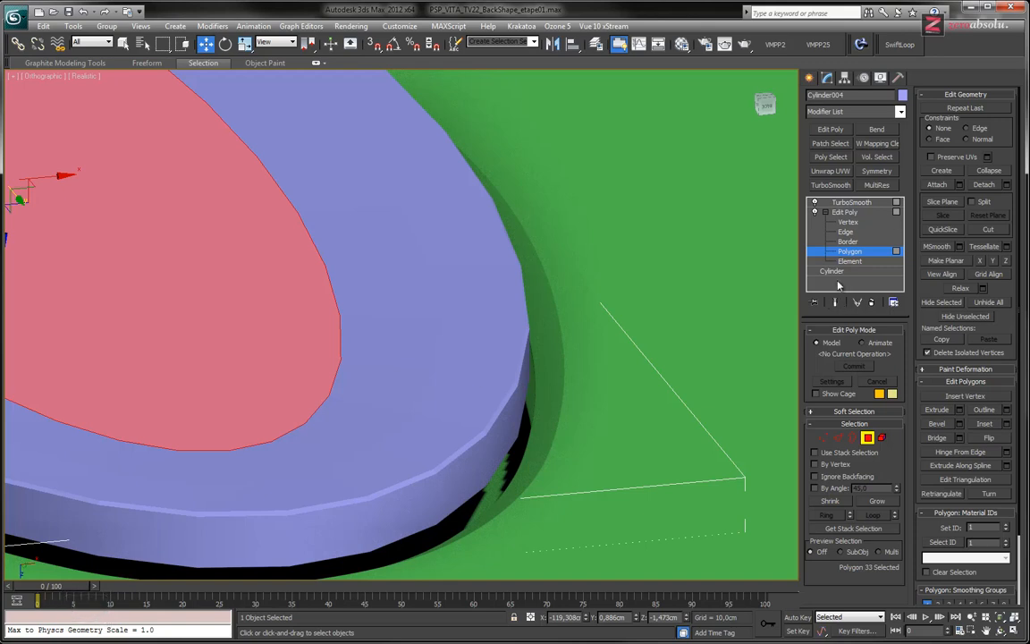
# - Set the pad's TurboSmooth to 2 iterations and enable Isoline Display
pyautogui.click(843, 203)
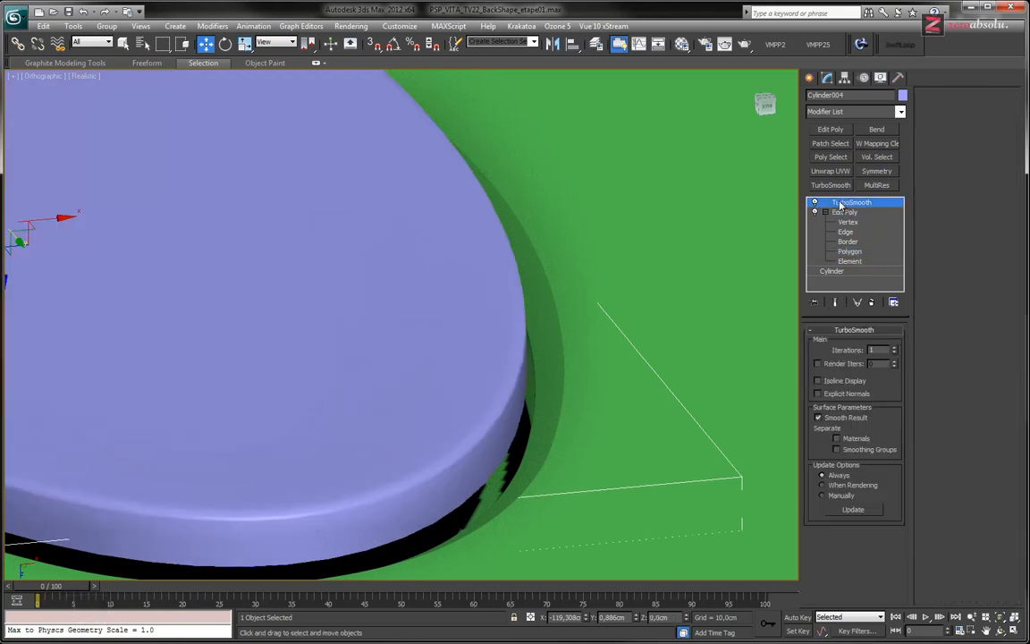
pyautogui.scroll(-5, 561, 259)
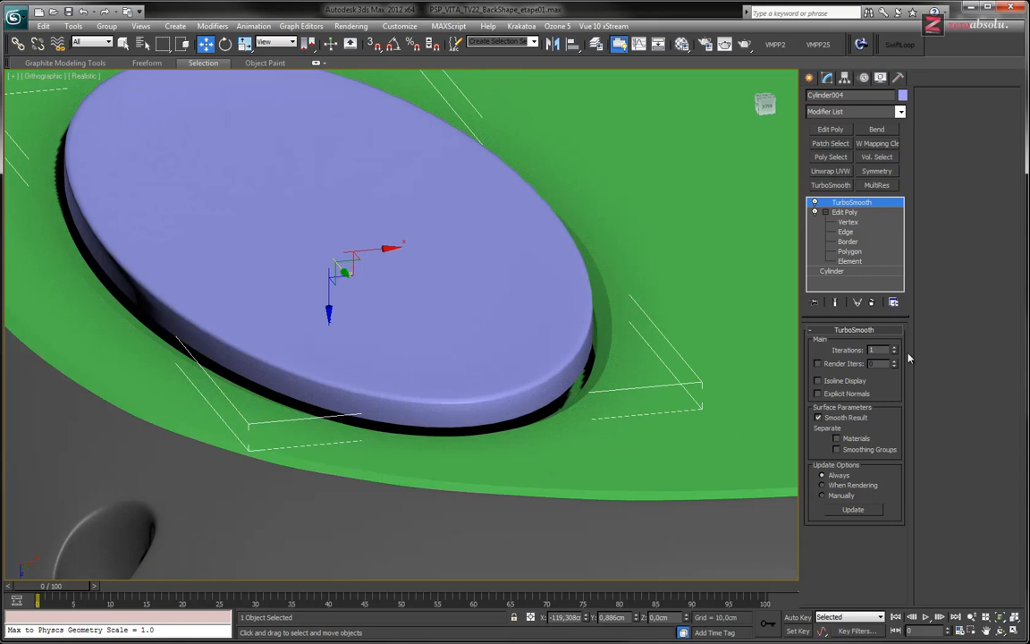
pyautogui.click(894, 348)
pyautogui.keyDown('alt'); pyautogui.moveTo(615, 359); pyautogui.dragTo(602, 334, button='middle'); pyautogui.keyUp('alt')
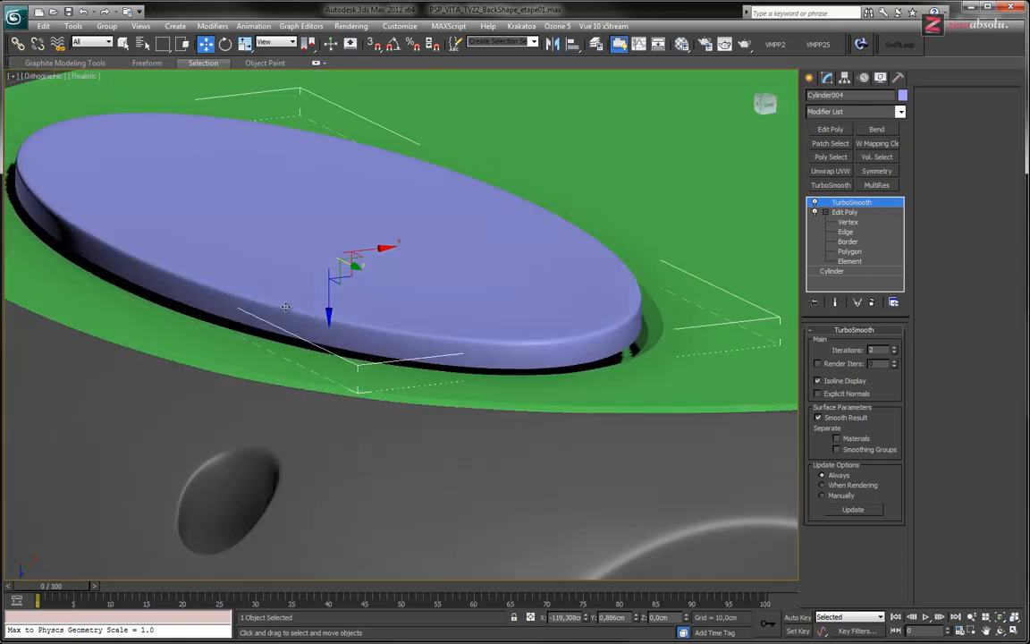
# - Move the whole pad along Z into the back plate's recess, to about Z 1.85 cm, and check how it sits
pyautogui.moveTo(325, 300); pyautogui.dragTo(329, 325)
pyautogui.keyDown('alt'); pyautogui.moveTo(402, 303); pyautogui.dragTo(423, 347, button='middle'); pyautogui.keyUp('alt')
pyautogui.scroll(4, 366, 314)
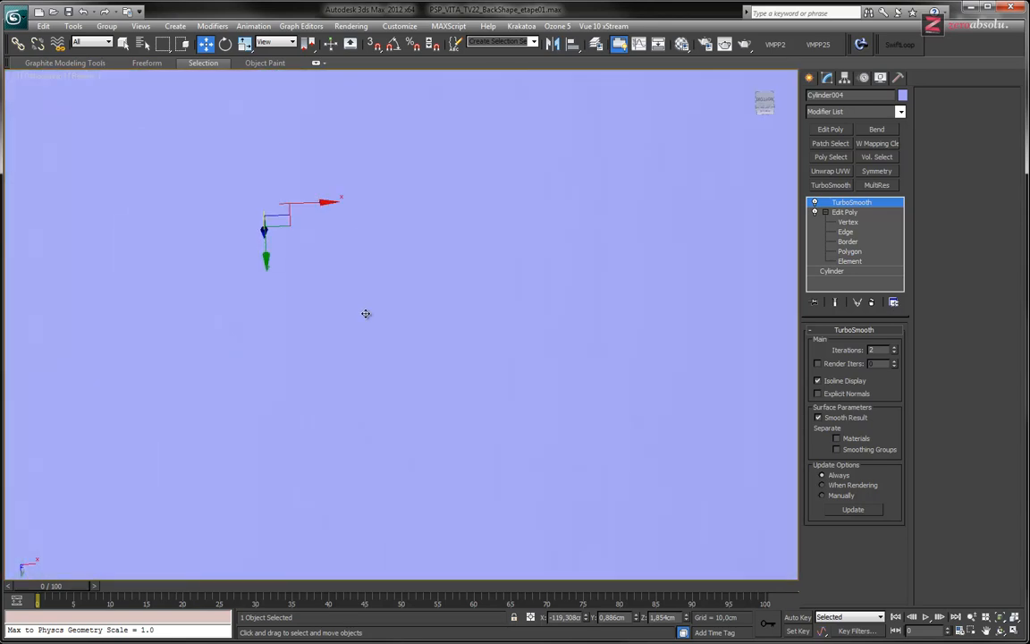
pyautogui.scroll(-7, 366, 313)
pyautogui.keyDown('alt'); pyautogui.moveTo(367, 313); pyautogui.dragTo(402, 368, button='middle'); pyautogui.keyUp('alt')
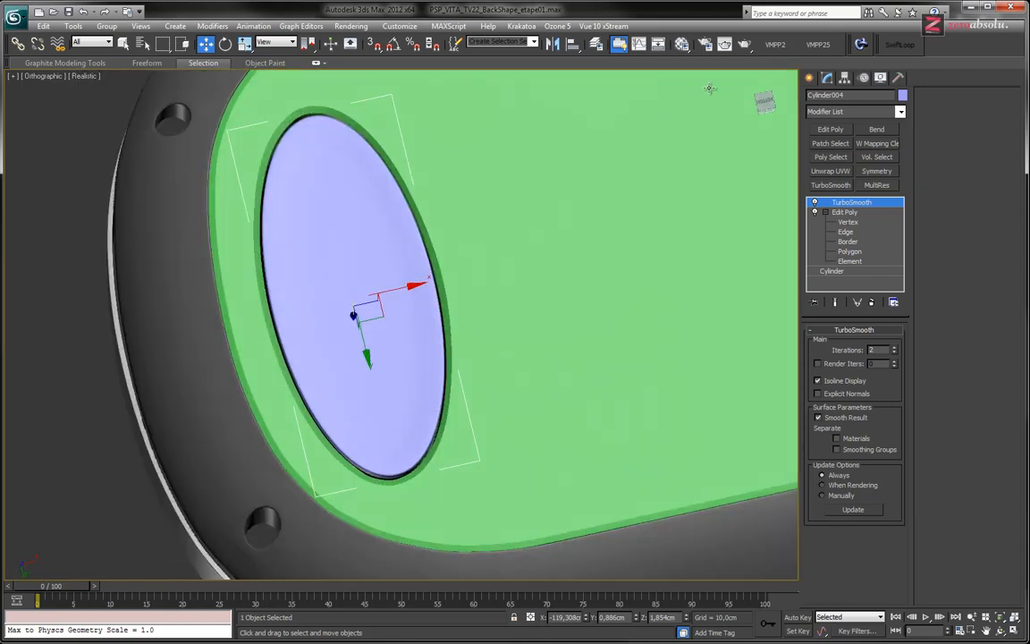
# - Assign the 01 - Default material to the pad and inspect its shading from another angle
pyautogui.press('m')
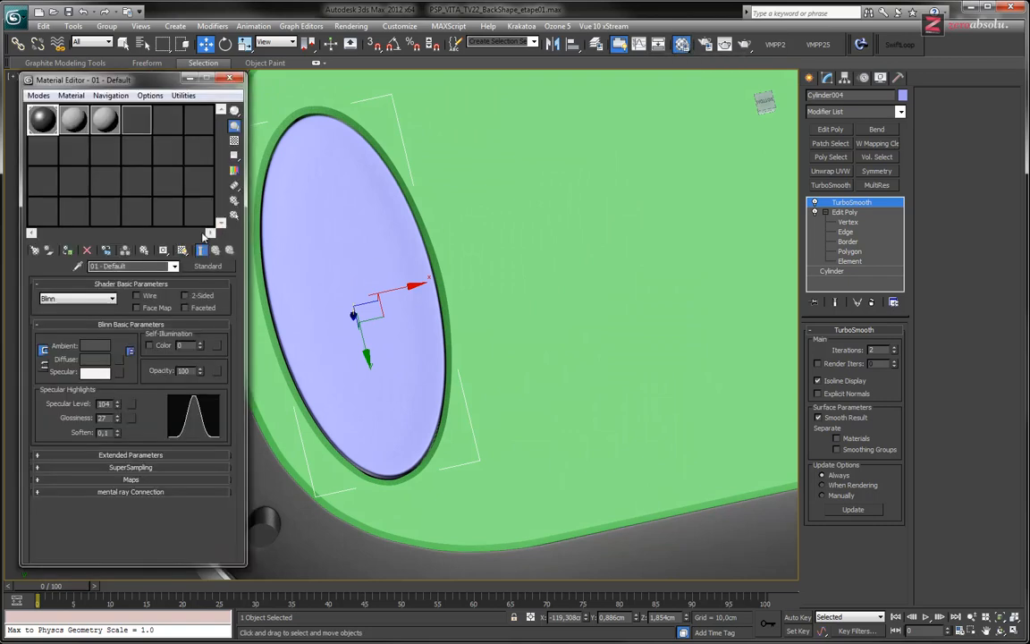
pyautogui.click(67, 249)
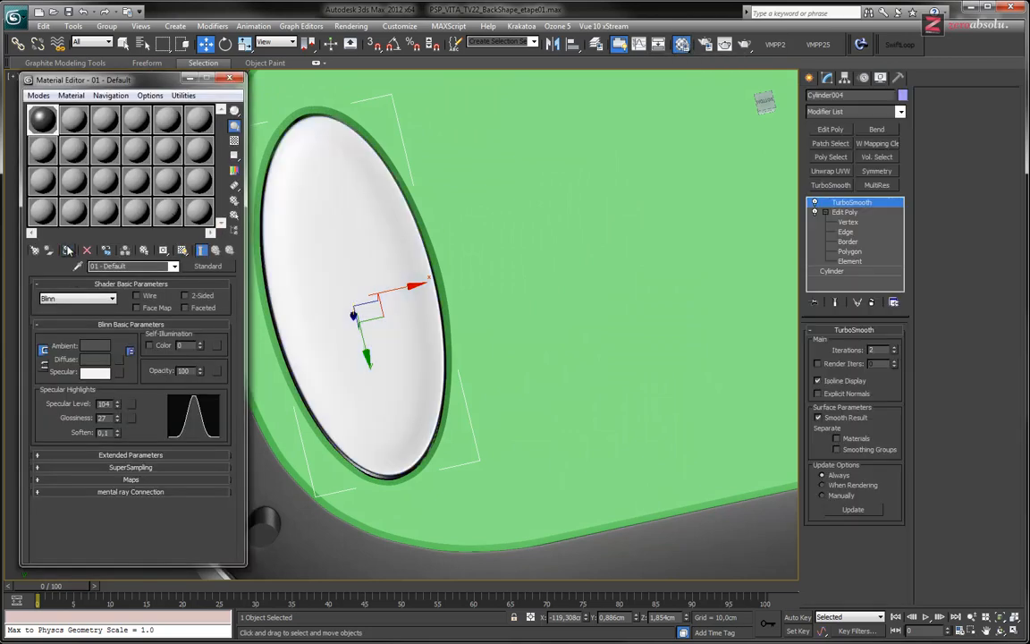
pyautogui.click(237, 79)
pyautogui.keyDown('alt'); pyautogui.moveTo(269, 286); pyautogui.dragTo(391, 292, button='middle'); pyautogui.keyUp('alt')
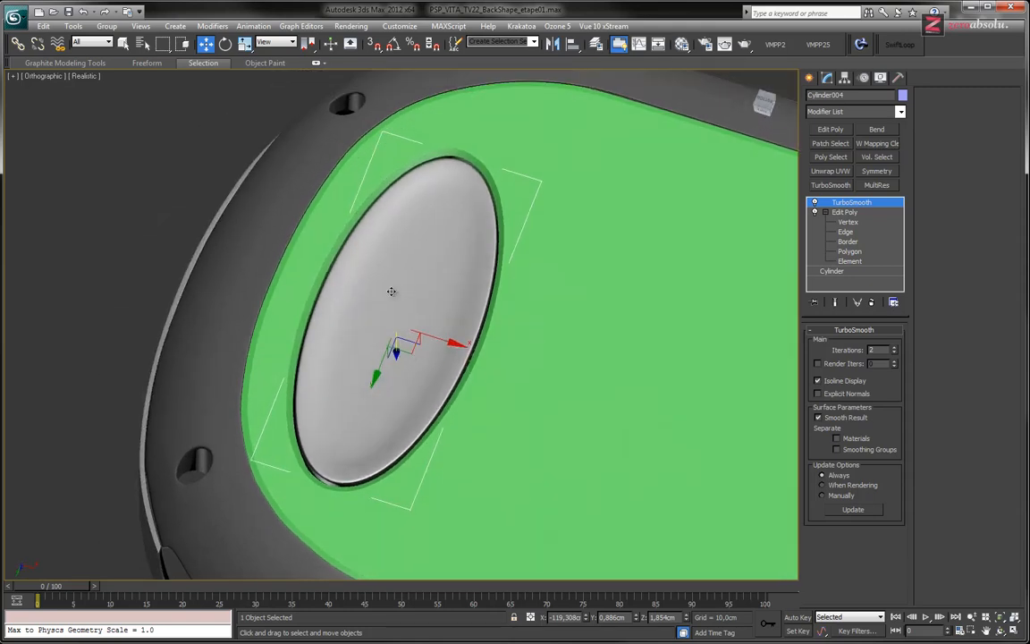
# - Sink the pad's central polygon deeper, to about Z 1.18 cm, to make the face more concave
pyautogui.click(850, 251)
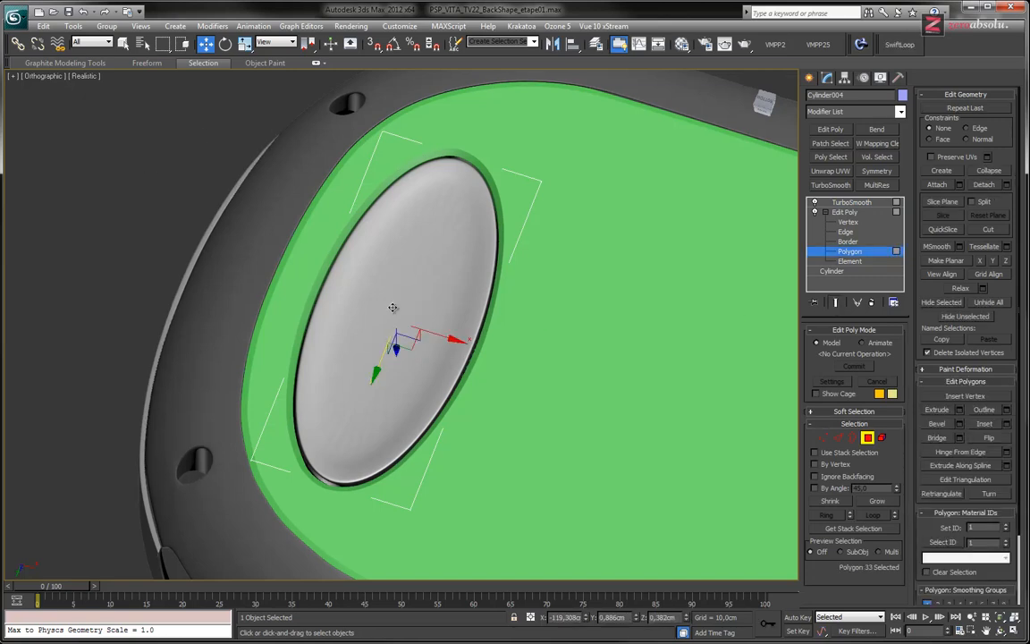
pyautogui.keyDown('alt'); pyautogui.moveTo(395, 348); pyautogui.dragTo(394, 318, button='middle'); pyautogui.keyUp('alt')
pyautogui.scroll(5, 413, 369)
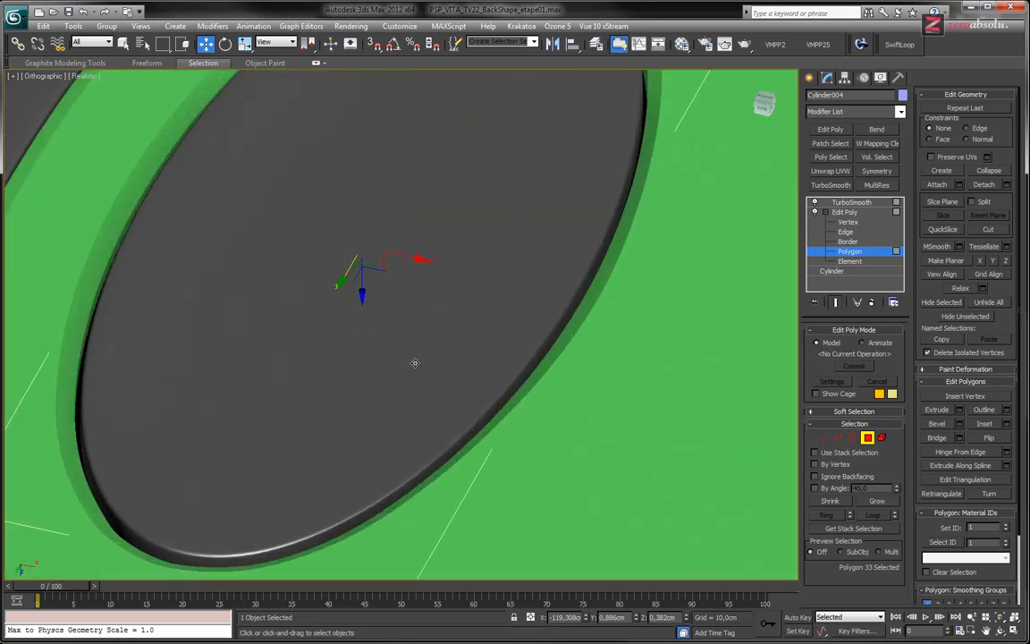
pyautogui.keyDown('alt'); pyautogui.moveTo(413, 370); pyautogui.dragTo(411, 365, button='middle'); pyautogui.keyUp('alt')
pyautogui.moveTo(360, 289); pyautogui.dragTo(363, 295)
pyautogui.moveTo(483, 320)
pyautogui.keyDown('alt'); pyautogui.mouseDown(button='middle')
pyautogui.moveTo(476, 338)
pyautogui.moveTo(455, 312)
pyautogui.moveTo(508, 301)
pyautogui.moveTo(508, 327)
pyautogui.mouseUp(button='middle'); pyautogui.keyUp('alt')
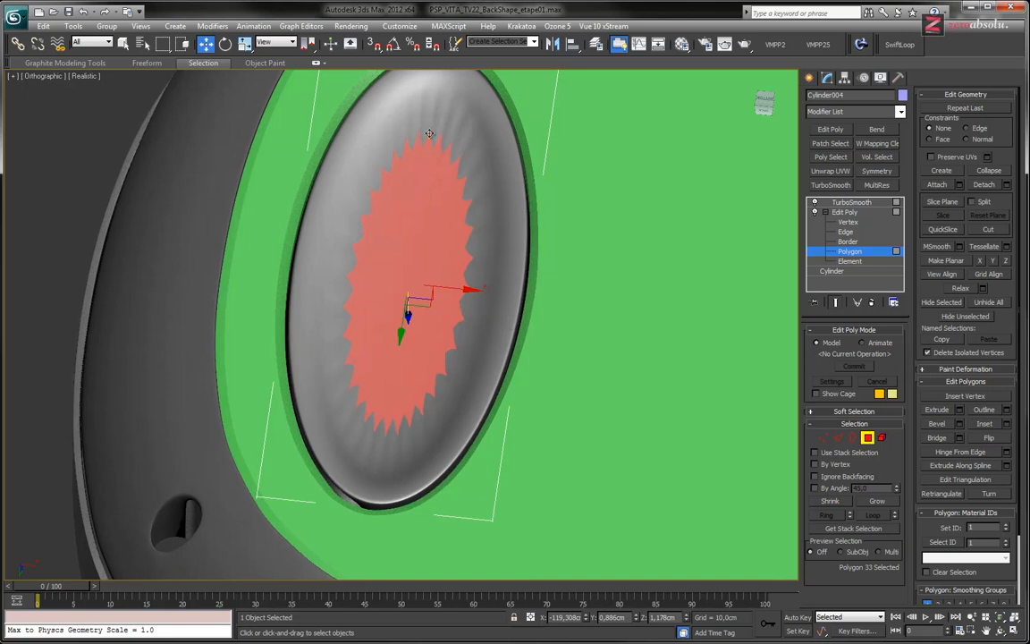
# - Display the pad's unsmoothed mesh shaded with edged faces and examine the large polygon in its centre
pyautogui.keyDown('alt'); pyautogui.moveTo(459, 212); pyautogui.dragTo(385, 237, button='middle'); pyautogui.keyUp('alt')
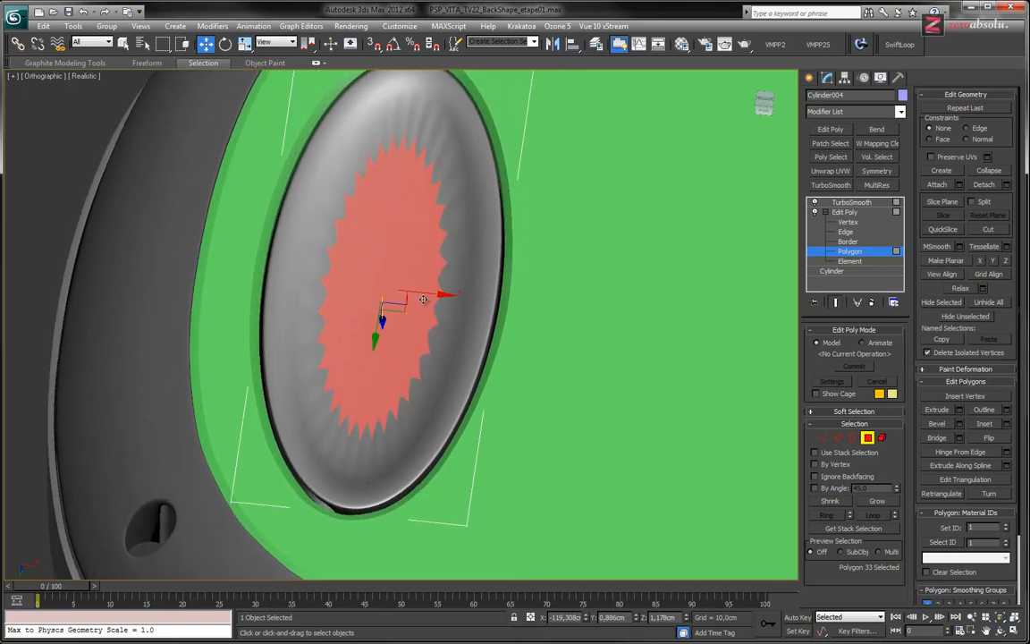
pyautogui.moveTo(469, 323)
pyautogui.keyDown('alt'); pyautogui.mouseDown(button='middle')
pyautogui.moveTo(487, 347)
pyautogui.moveTo(474, 341)
pyautogui.mouseUp(button='middle'); pyautogui.keyUp('alt')
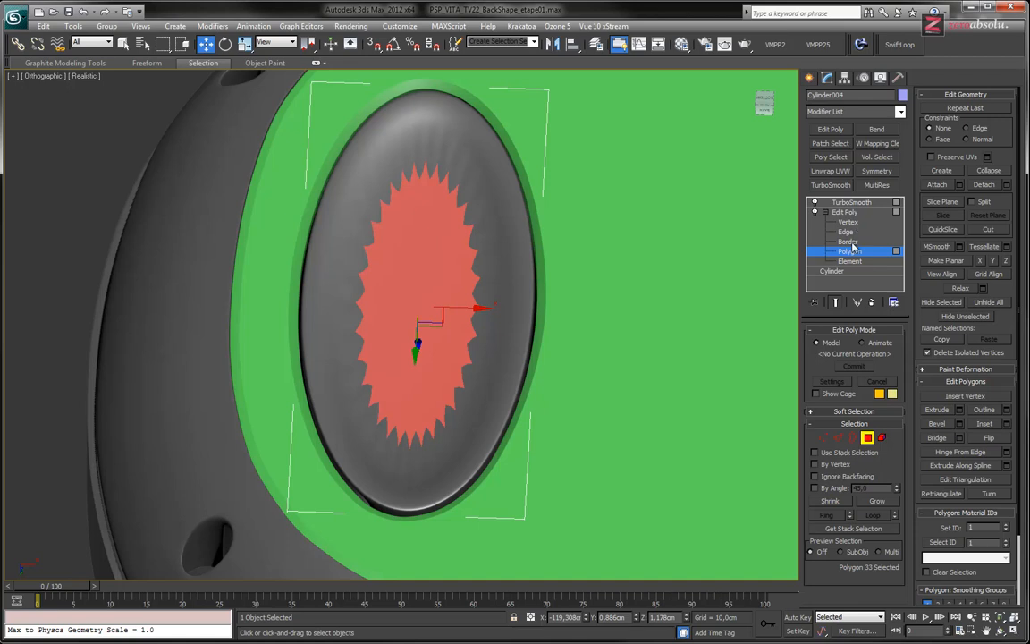
pyautogui.press('F3')
pyautogui.moveTo(639, 281); pyautogui.dragTo(653, 279, button='middle')
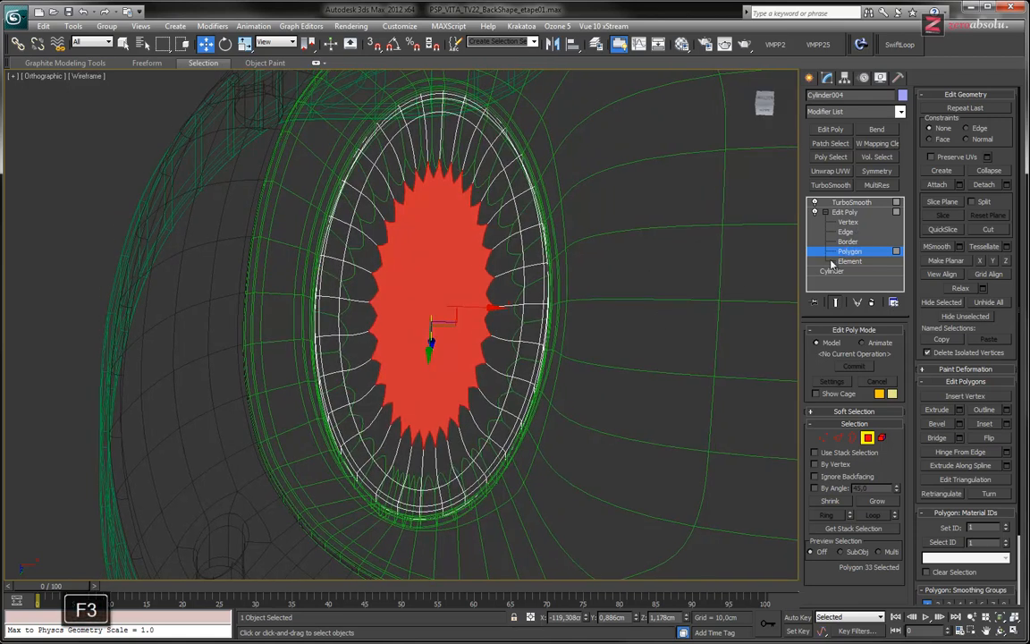
pyautogui.click(834, 303)
pyautogui.moveTo(418, 306)
pyautogui.keyDown('alt'); pyautogui.mouseDown(button='middle')
pyautogui.moveTo(452, 296)
pyautogui.moveTo(465, 304)
pyautogui.moveTo(438, 311)
pyautogui.mouseUp(button='middle'); pyautogui.keyUp('alt')
pyautogui.press('F3')
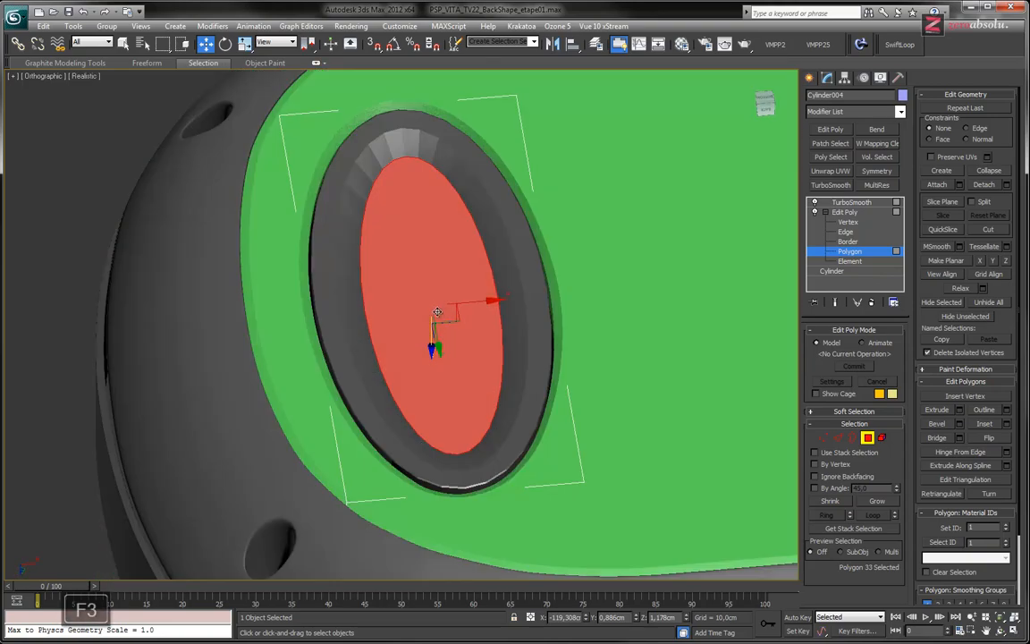
pyautogui.press('F4')
pyautogui.scroll(6, 431, 256)
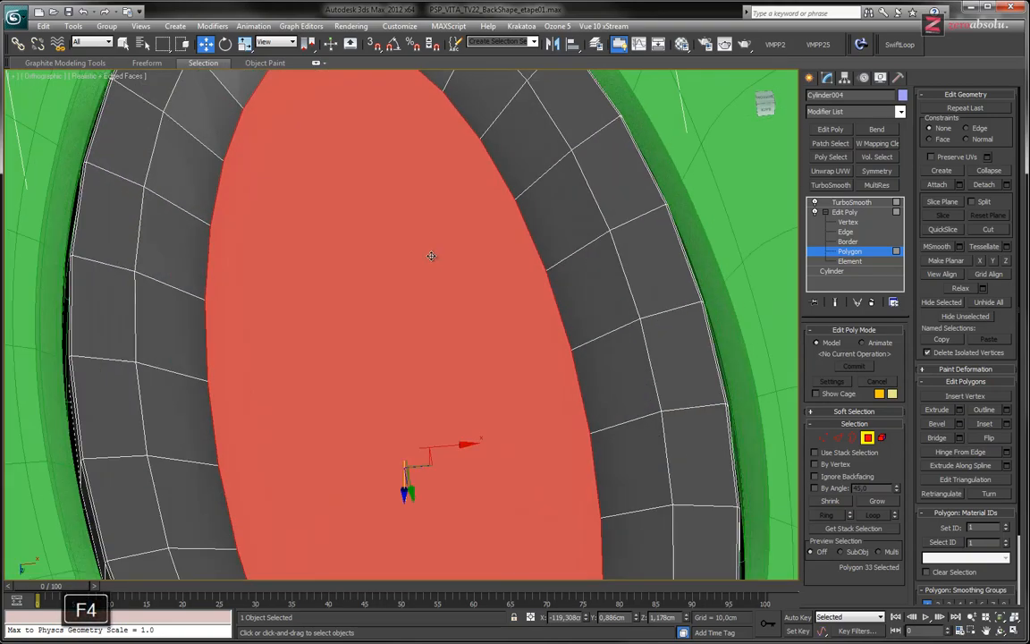
pyautogui.scroll(-2, 403, 221)
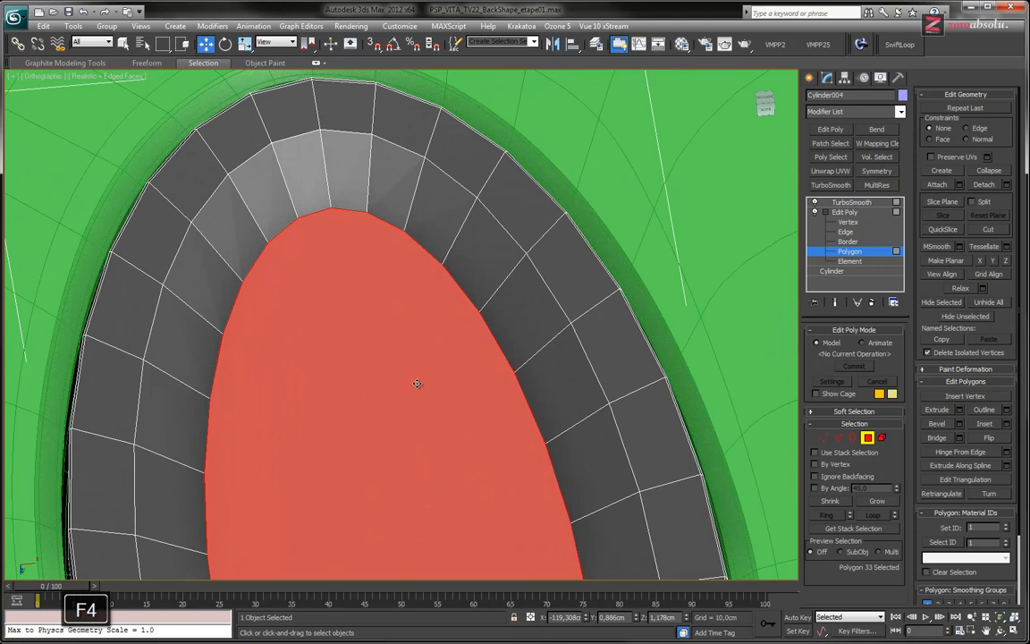
pyautogui.scroll(-3, 417, 384)
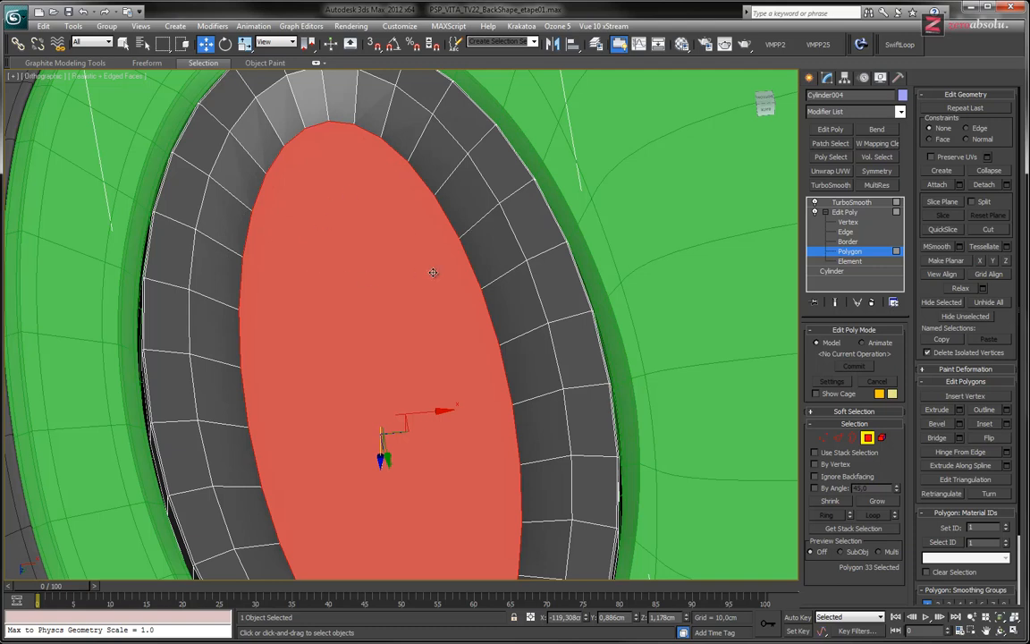
# - Cut a lengthwise edge through the pad's central polygon, joining the vertices at its two narrow ends
pyautogui.keyDown('alt'); pyautogui.moveTo(381, 314); pyautogui.dragTo(408, 275, button='middle'); pyautogui.keyUp('alt')
pyautogui.moveTo(390, 183); pyautogui.dragTo(397, 326, button='middle')
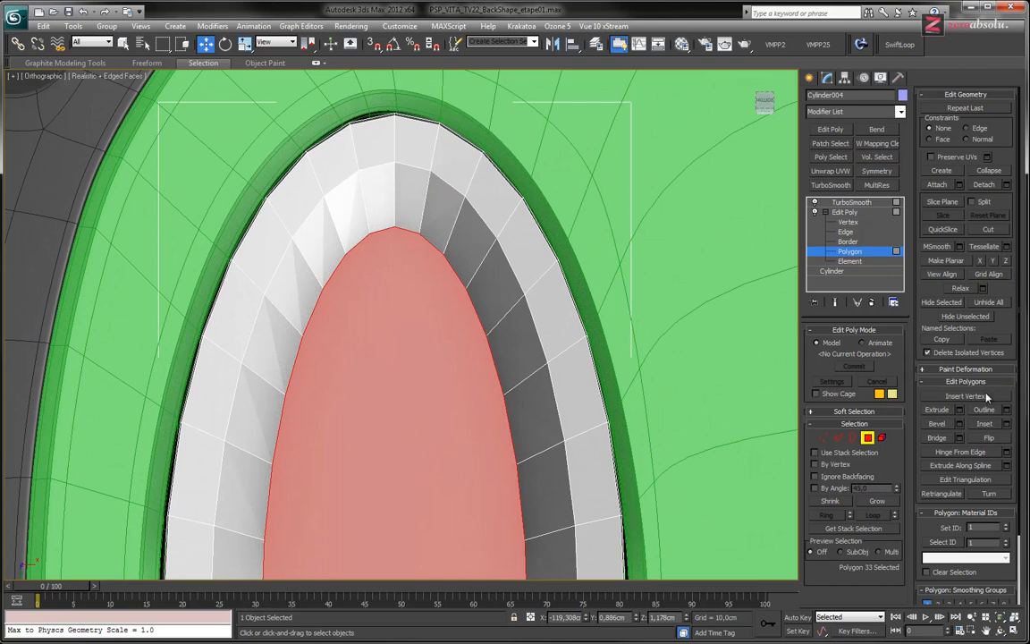
pyautogui.moveTo(477, 332); pyautogui.dragTo(482, 243, button='middle')
pyautogui.scroll(-3, 483, 259)
pyautogui.moveTo(473, 291); pyautogui.dragTo(474, 203, button='middle')
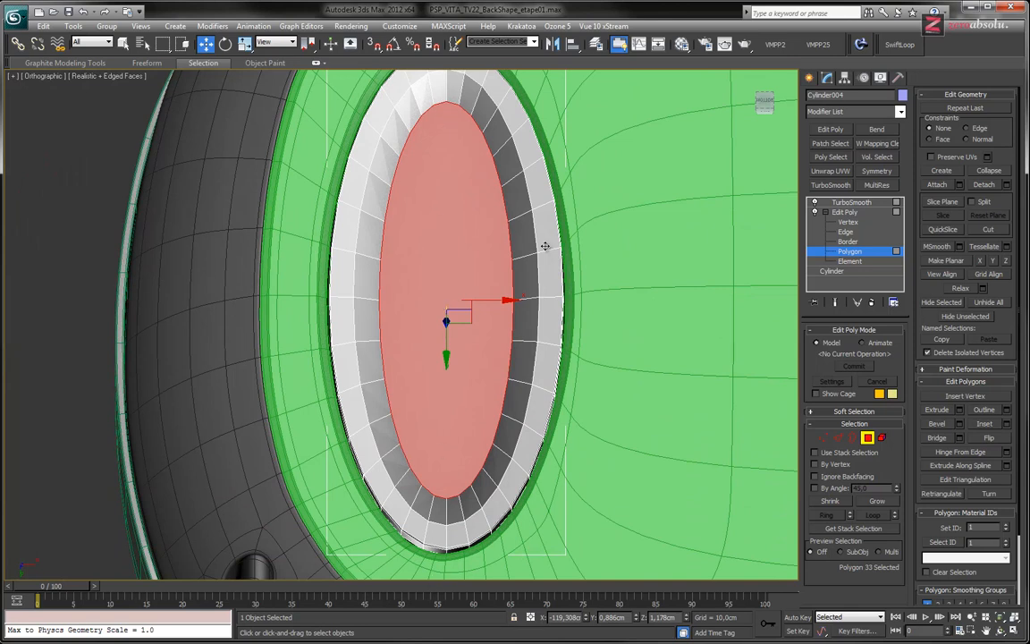
pyautogui.moveTo(545, 246); pyautogui.dragTo(517, 251, button='middle')
pyautogui.click(989, 229)
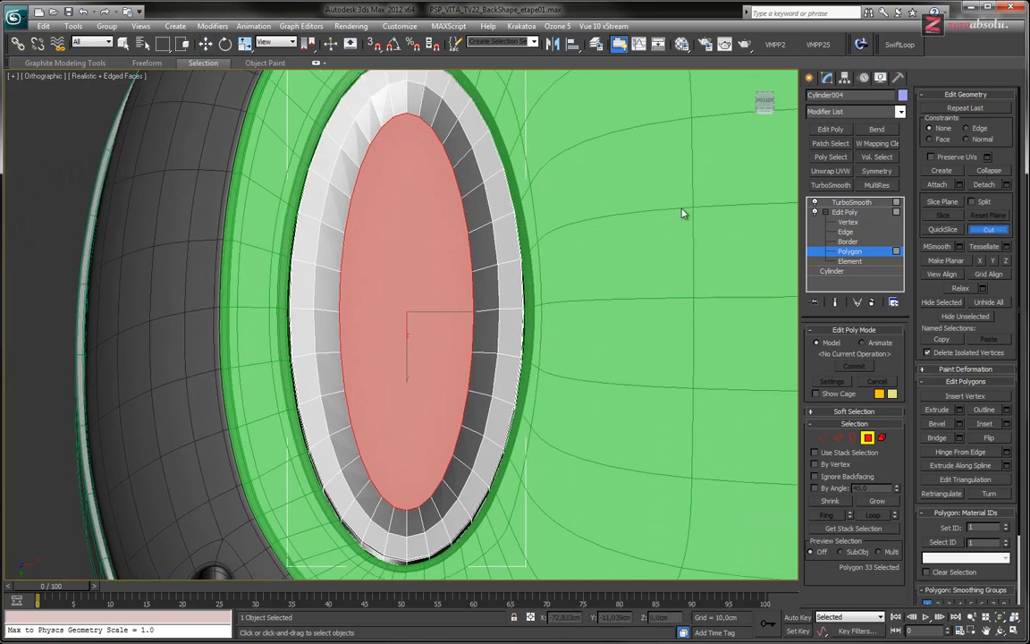
pyautogui.click(409, 114)
pyautogui.click(407, 507)
# - Cut six crosswise edges between opposite vertices in the lower part of the central oval, starting near its tip
pyautogui.scroll(4, 407, 439)
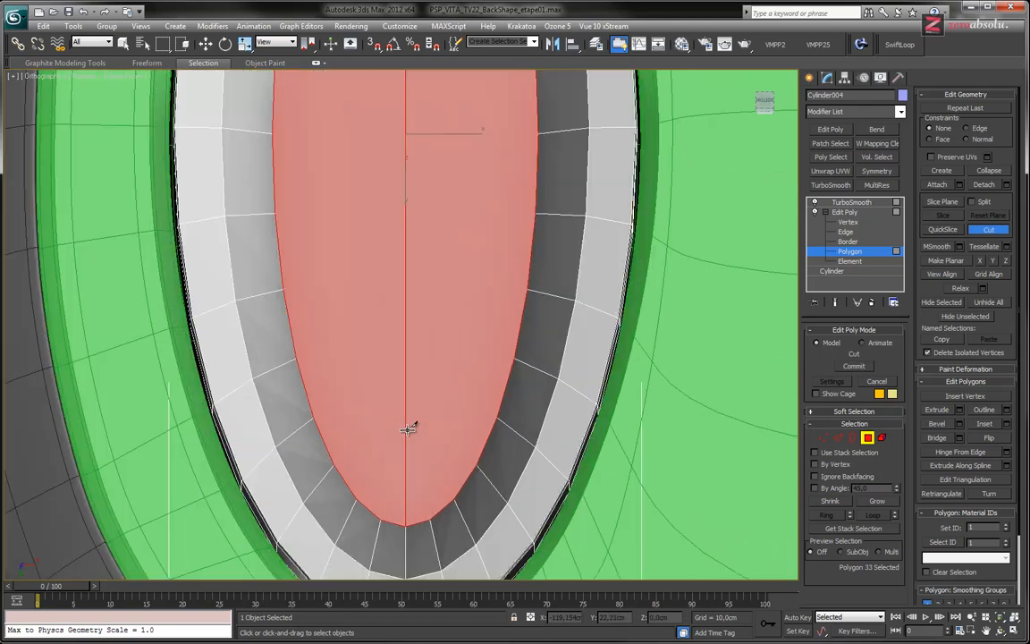
pyautogui.moveTo(407, 430); pyautogui.dragTo(413, 367, button='middle')
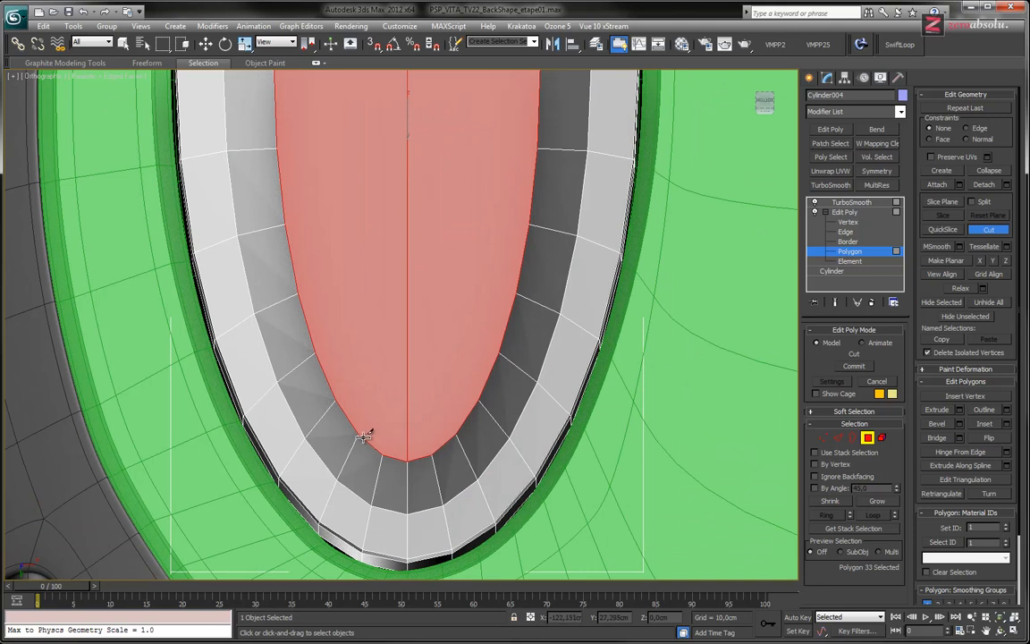
pyautogui.click(359, 434)
pyautogui.click(455, 434)
pyautogui.click(345, 400)
pyautogui.click(480, 400)
pyautogui.click(317, 353)
pyautogui.click(500, 354)
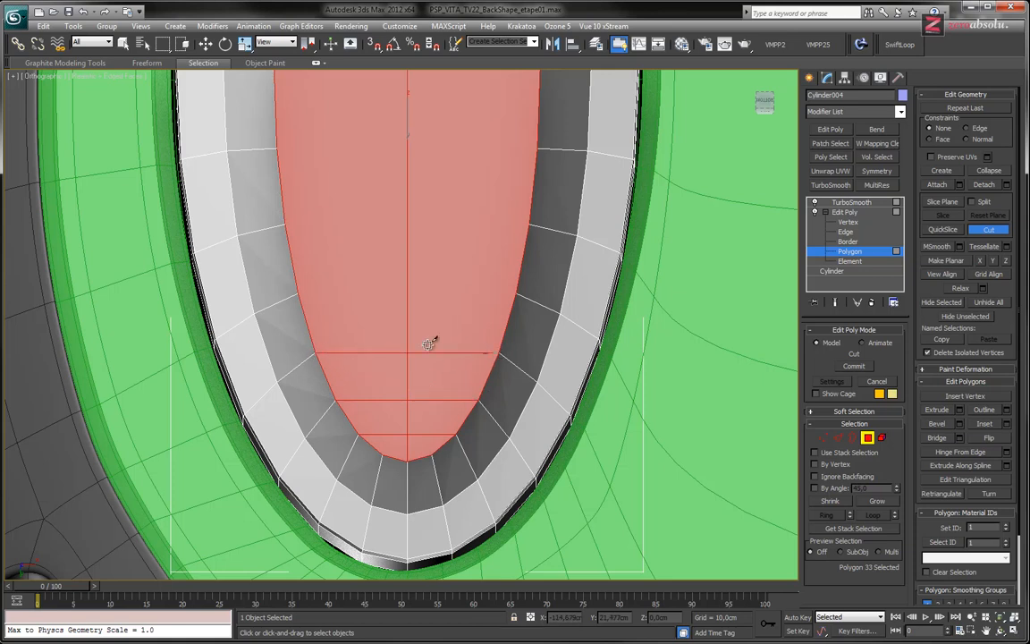
pyautogui.click(301, 292)
pyautogui.click(517, 292)
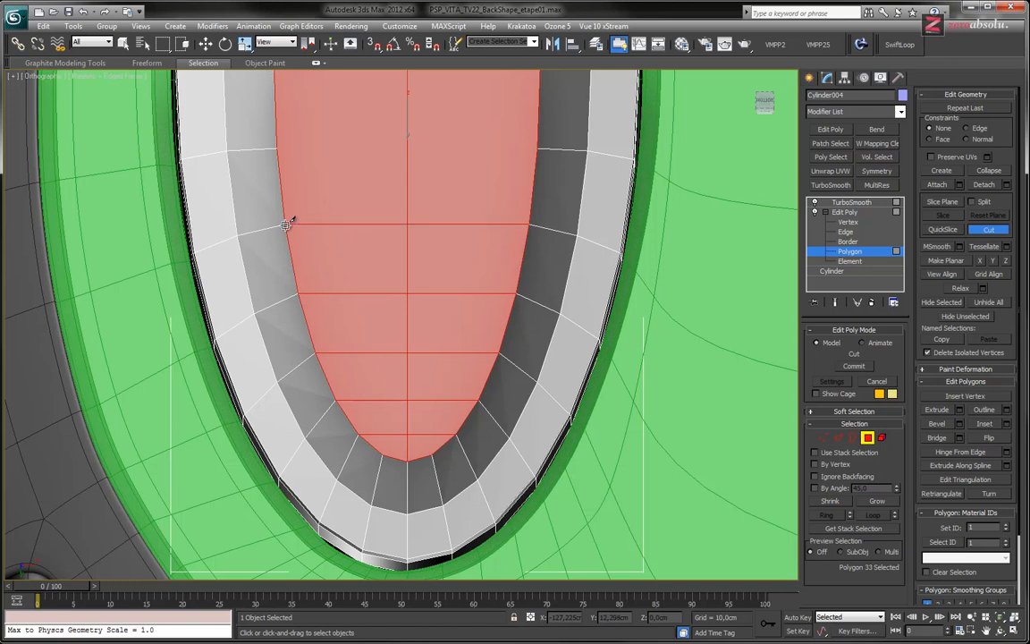
pyautogui.click(285, 146)
pyautogui.click(538, 146)
# - Cut four more crosswise edges between opposite vertices through the middle of the central oval
pyautogui.scroll(5, 399, 158)
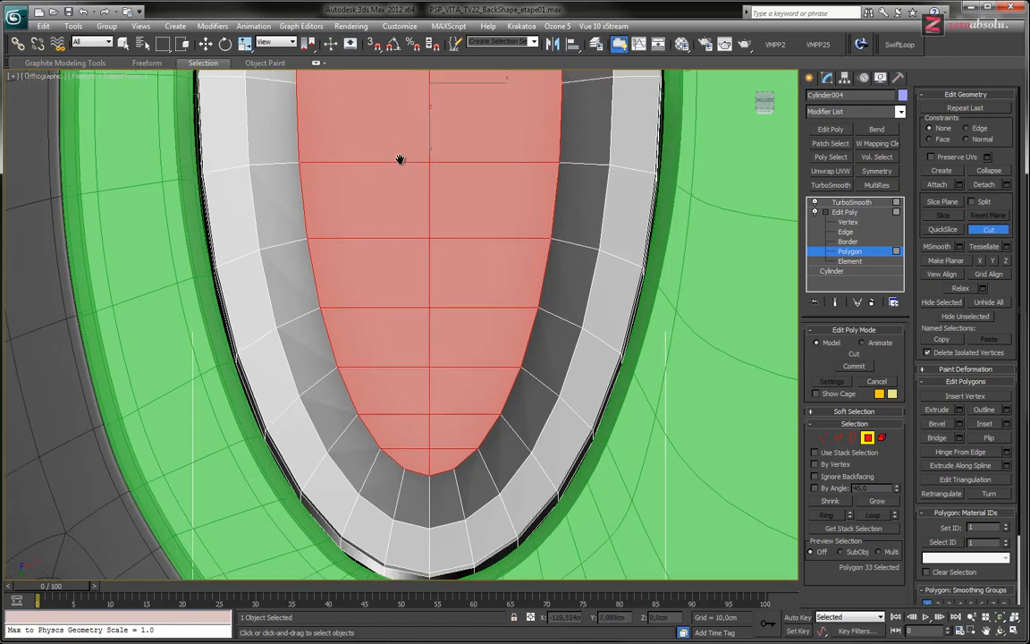
pyautogui.click(317, 349)
pyautogui.click(578, 353)
pyautogui.rightClick(345, 274)
pyautogui.click(578, 277)
pyautogui.rightClick(335, 200)
pyautogui.click(332, 197)
pyautogui.click(570, 197)
pyautogui.rightClick(354, 127)
pyautogui.moveTo(353, 127); pyautogui.dragTo(309, 304, button='middle')
pyautogui.click(336, 323)
pyautogui.click(552, 322)
pyautogui.rightClick(363, 260)
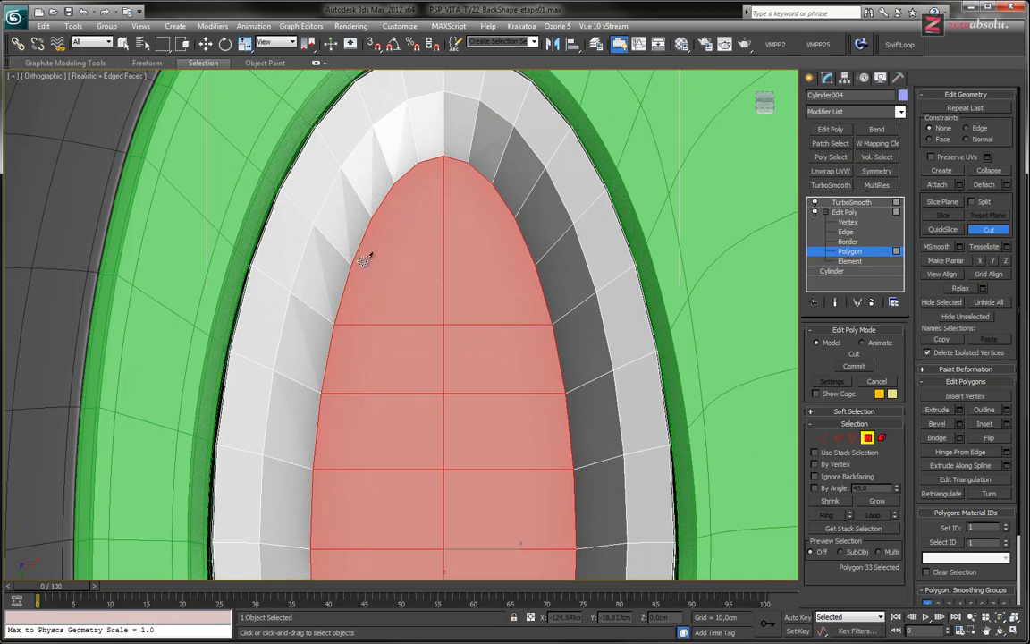
# - Cut the last three crosswise edges between opposite vertices near the upper tip of the central oval
pyautogui.click(356, 265)
pyautogui.click(535, 265)
pyautogui.rightClick(432, 237)
pyautogui.click(372, 216)
pyautogui.click(514, 216)
pyautogui.rightClick(432, 189)
pyautogui.click(397, 181)
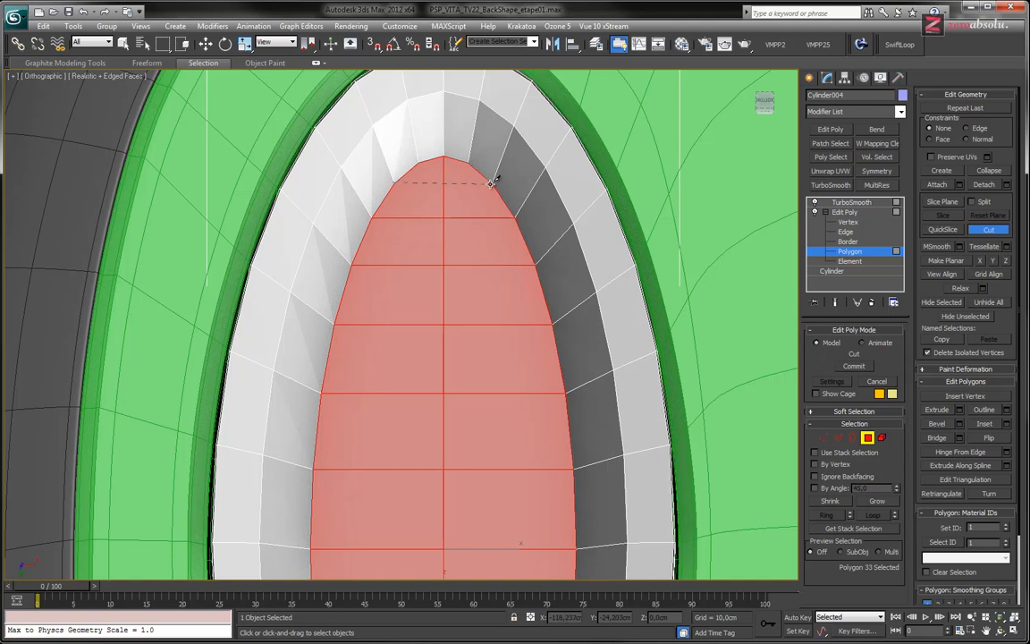
pyautogui.click(492, 182)
pyautogui.rightClick(471, 204)
pyautogui.moveTo(476, 294); pyautogui.dragTo(454, 277, button='middle')
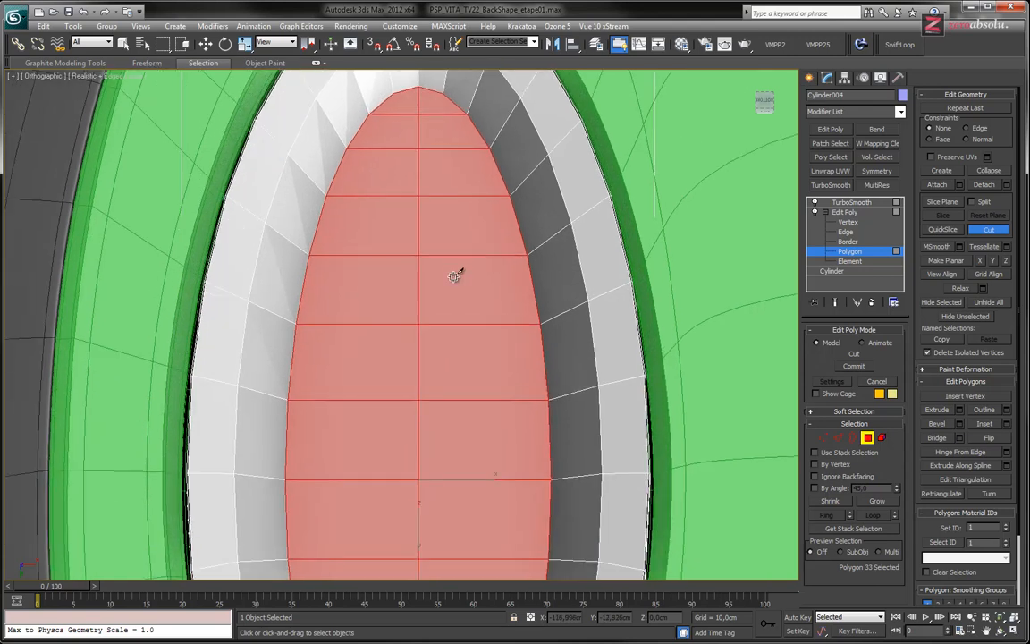
# - Finish cutting, clear the polygon selection and check the pad for non-quad polygons
pyautogui.scroll(-3, 454, 277)
pyautogui.moveTo(194, 64)
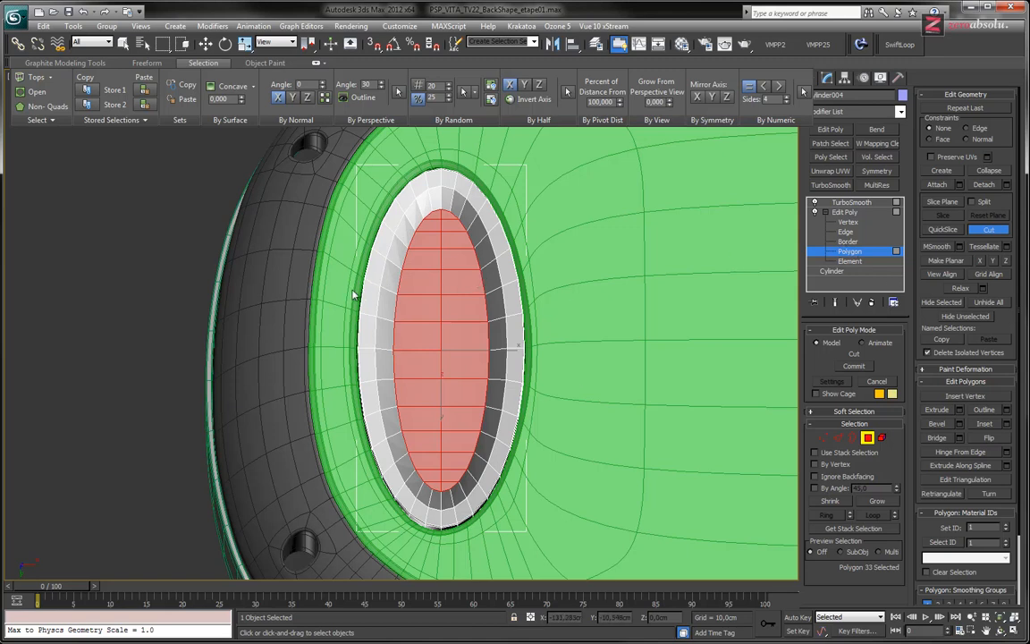
pyautogui.press('w')
pyautogui.click(128, 211)
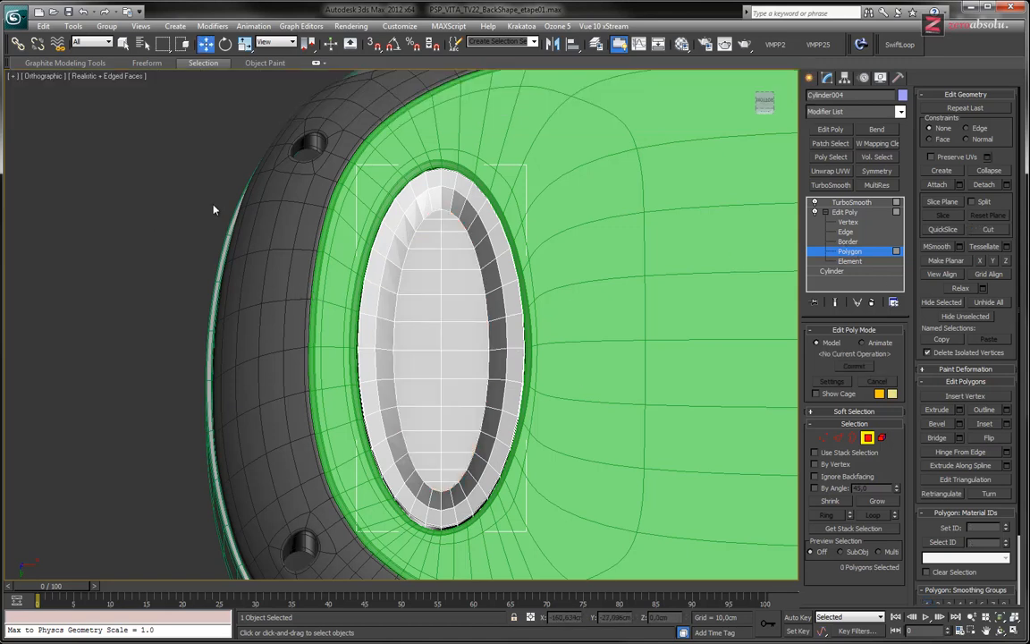
pyautogui.click(200, 64)
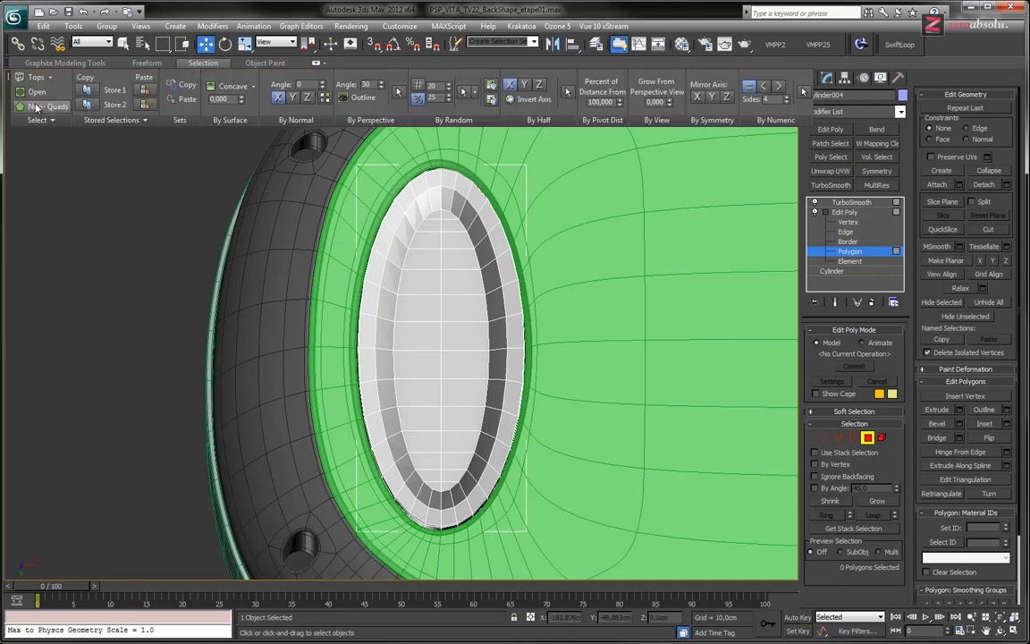
# - View the pad with TurboSmooth applied and inspect the smoothed surface from an angle
pyautogui.keyDown('alt'); pyautogui.moveTo(445, 424); pyautogui.dragTo(488, 395, button='middle'); pyautogui.keyUp('alt')
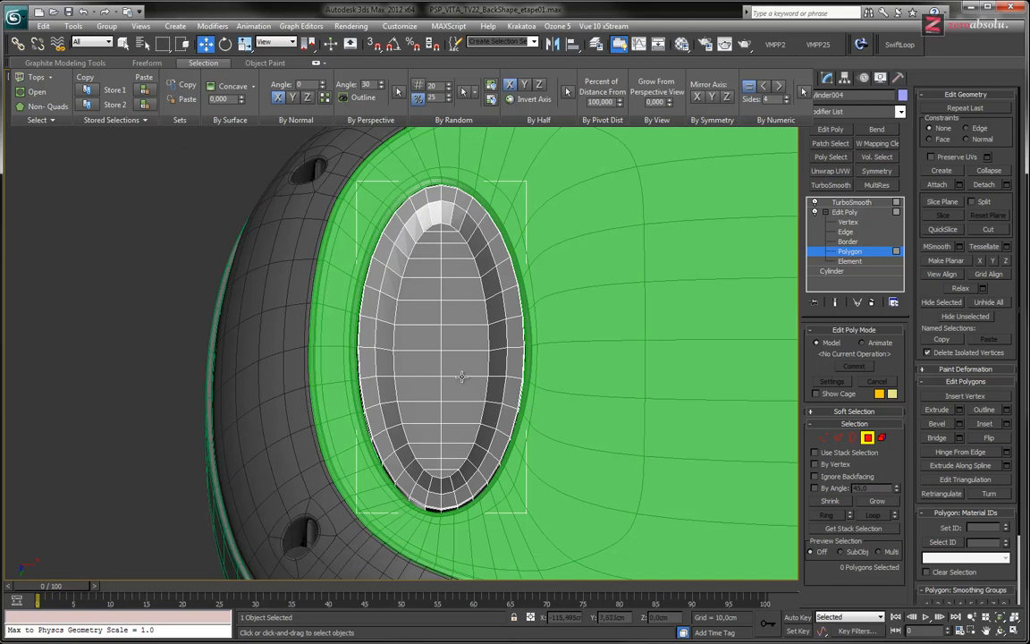
pyautogui.scroll(4, 456, 368)
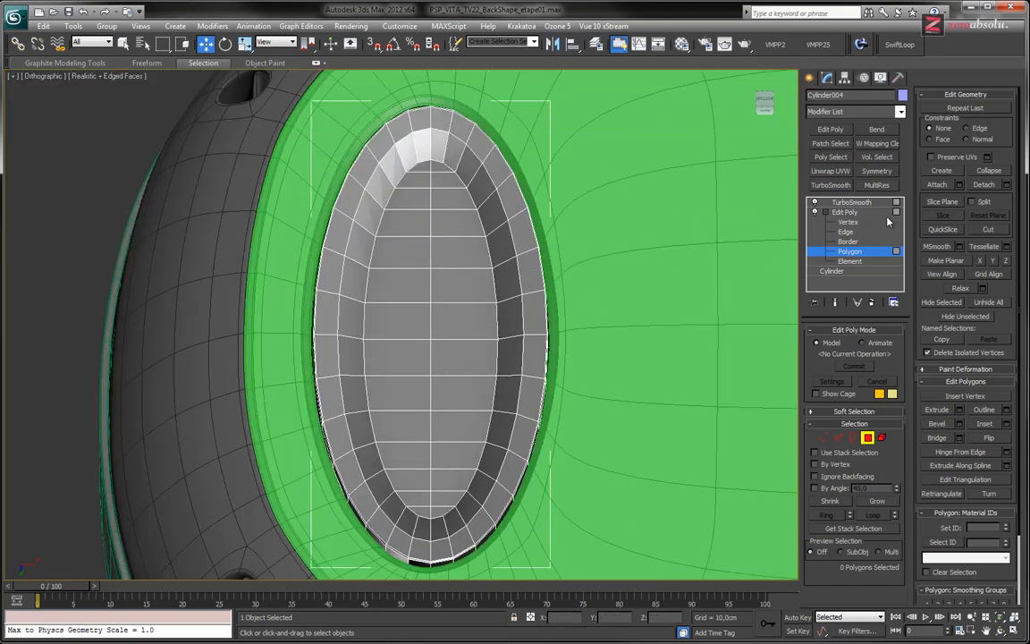
pyautogui.click(850, 204)
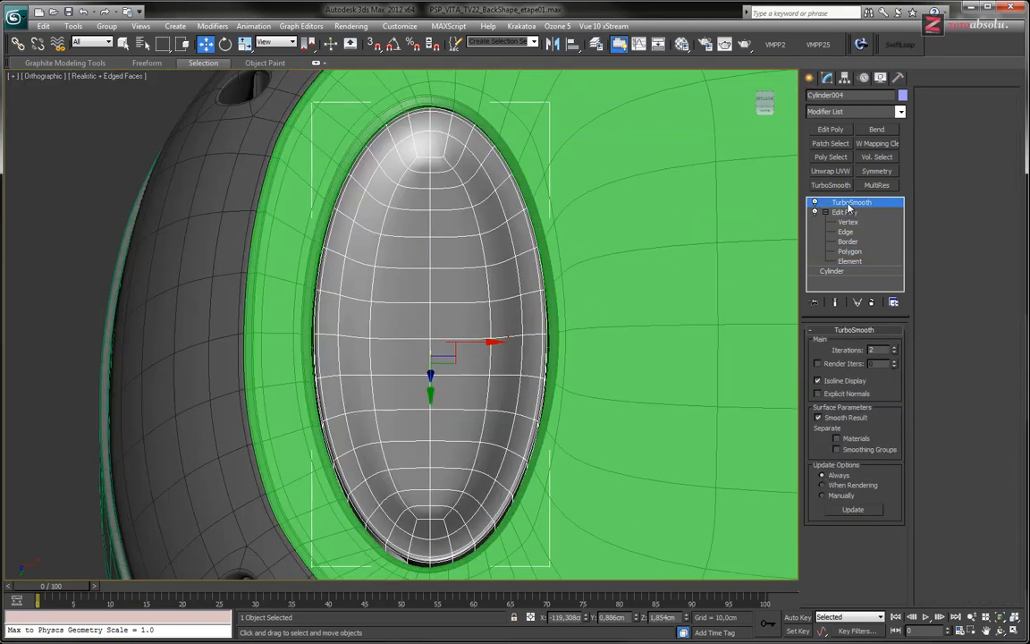
pyautogui.keyDown('alt'); pyautogui.moveTo(588, 270); pyautogui.dragTo(523, 270, button='middle'); pyautogui.keyUp('alt')
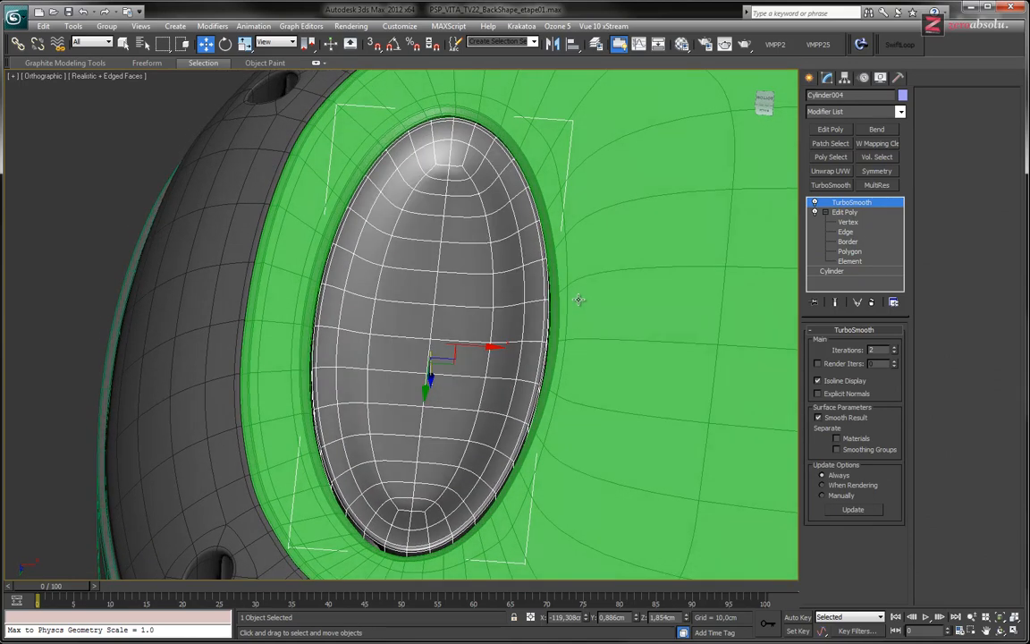
# - Select all the polygons of the pad's newly subdivided central oval at the Edit Poly polygon level
pyautogui.click(850, 251)
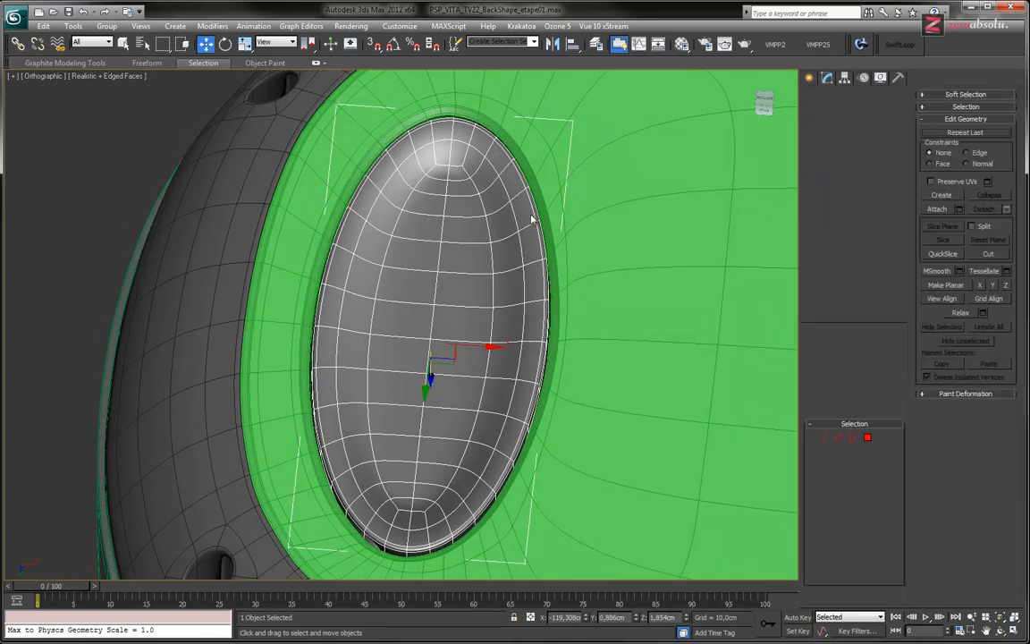
pyautogui.click(454, 177)
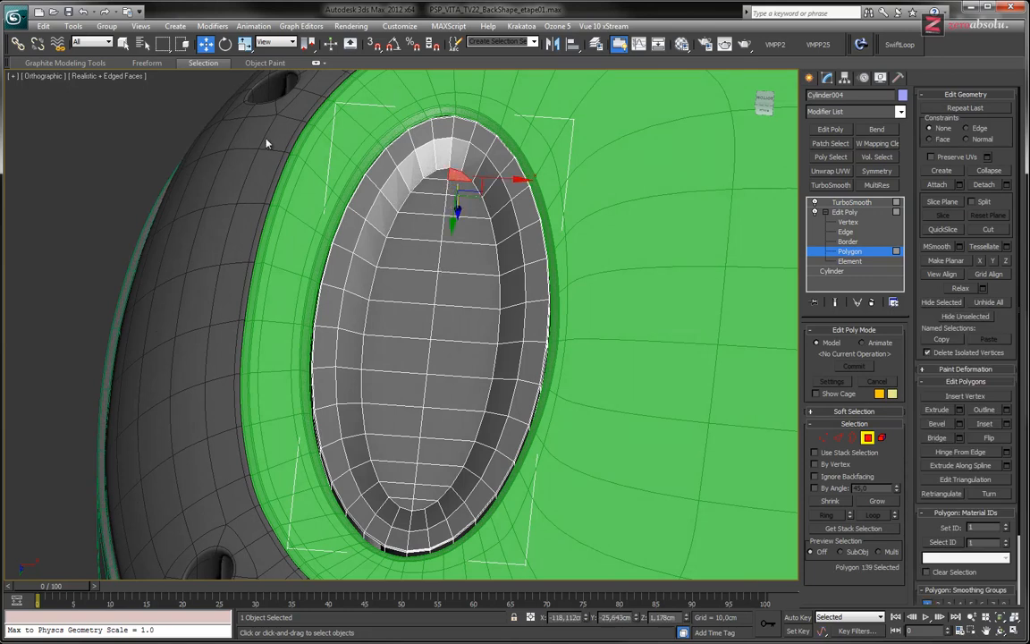
pyautogui.click(124, 44)
pyautogui.keyDown('alt'); pyautogui.moveTo(328, 237); pyautogui.dragTo(326, 299, button='middle'); pyautogui.keyUp('alt')
pyautogui.moveTo(593, 365); pyautogui.dragTo(495, 188, button='middle')
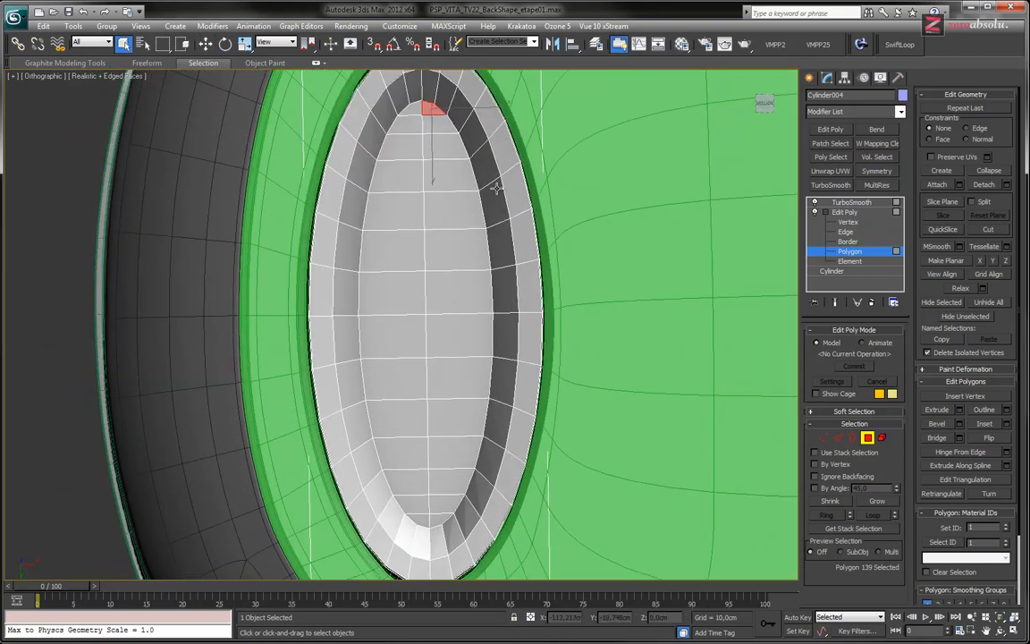
pyautogui.keyDown('shift'); pyautogui.click(427, 502); pyautogui.keyUp('shift')
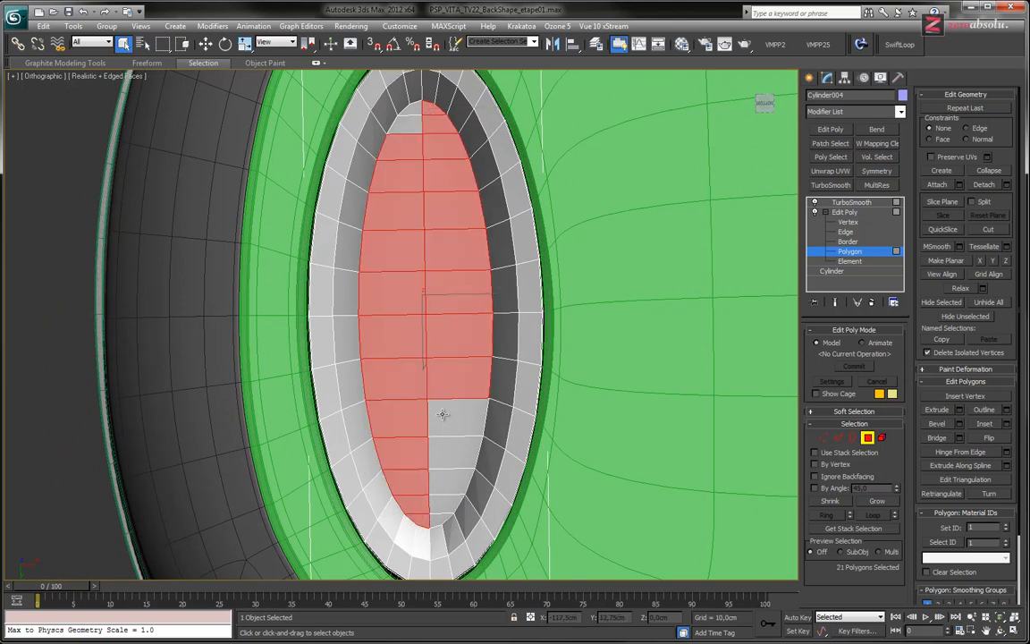
pyautogui.keyDown('shift'); pyautogui.click(430, 516); pyautogui.keyUp('shift')
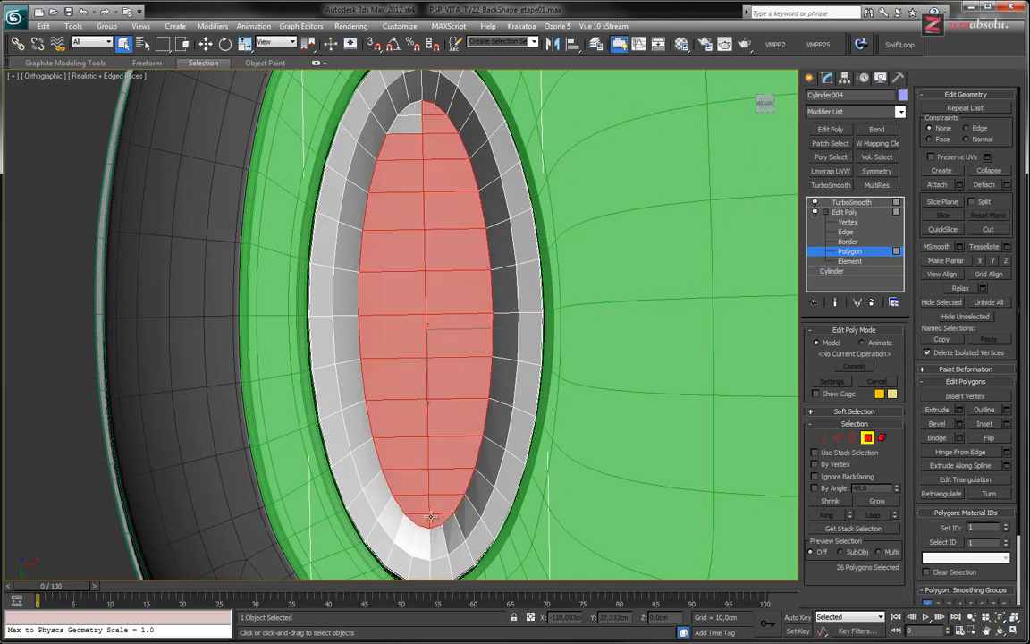
pyautogui.keyDown('ctrl'); pyautogui.click(417, 122); pyautogui.keyUp('ctrl')
# - Sink the selected central polygons along Z to about 0.972 cm
pyautogui.keyDown('alt'); pyautogui.moveTo(451, 379); pyautogui.dragTo(459, 320, button='middle'); pyautogui.keyUp('alt')
pyautogui.press('w')
pyautogui.moveTo(426, 360); pyautogui.dragTo(426, 357)
pyautogui.keyDown('alt'); pyautogui.moveTo(455, 305); pyautogui.dragTo(457, 275, button='middle'); pyautogui.keyUp('alt')
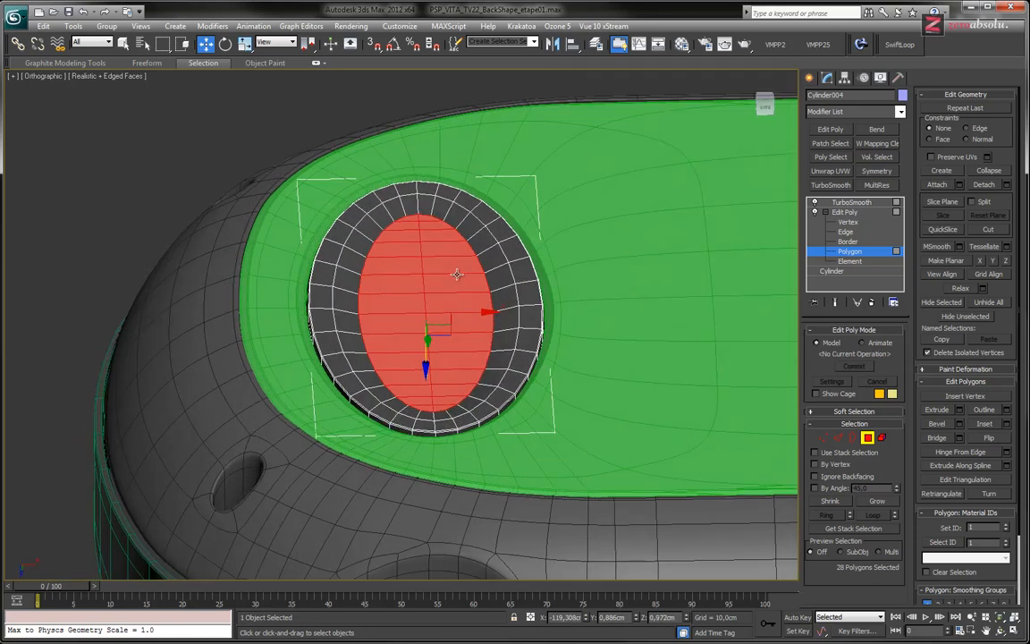
# - With the smoothed result displayed, grow the selection by one ring and sink it along Z to about 0.407 cm
pyautogui.keyDown('alt'); pyautogui.moveTo(626, 274); pyautogui.dragTo(484, 309, button='middle'); pyautogui.keyUp('alt')
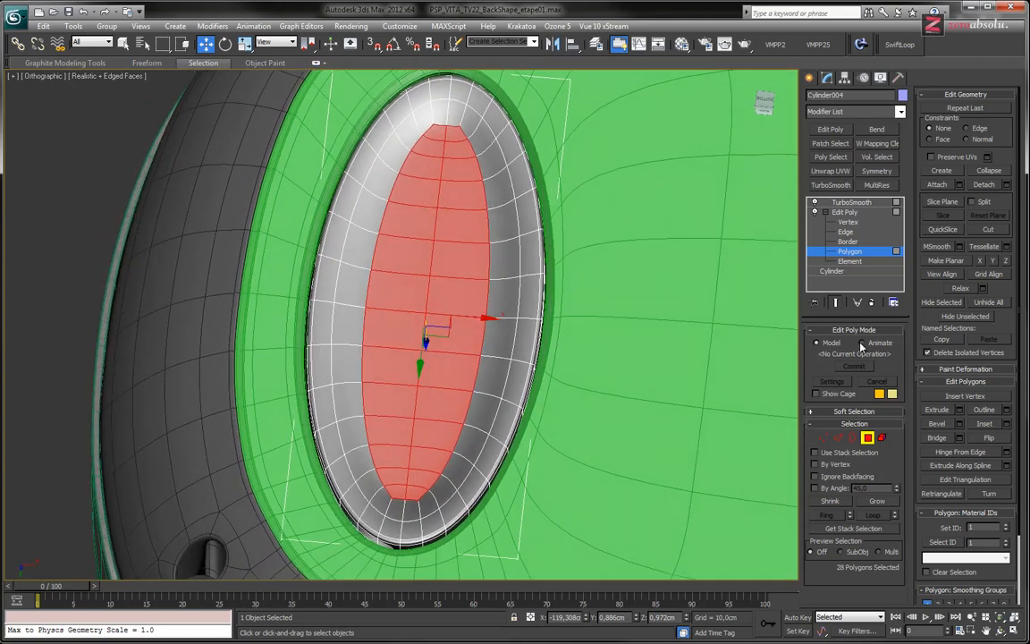
pyautogui.click(877, 501)
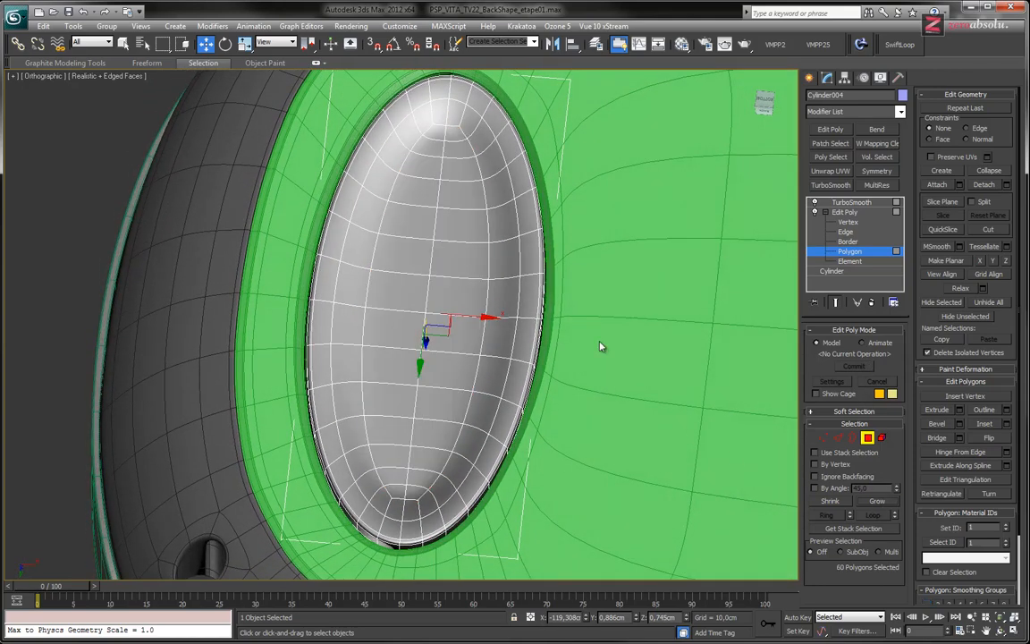
pyautogui.keyDown('alt'); pyautogui.moveTo(455, 328); pyautogui.dragTo(447, 339, button='middle'); pyautogui.keyUp('alt')
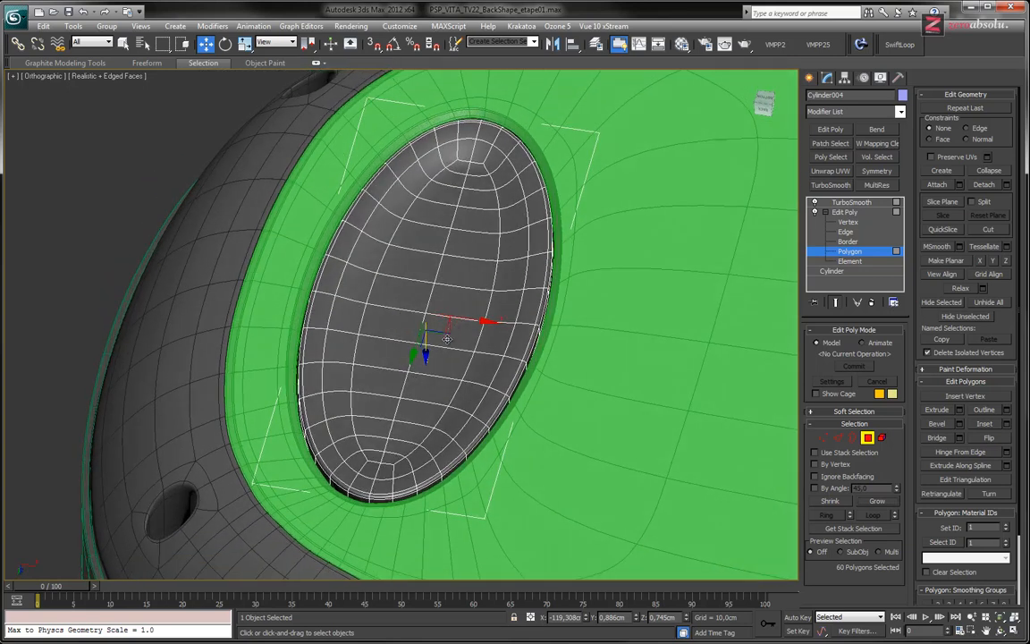
pyautogui.moveTo(426, 350); pyautogui.dragTo(426, 345)
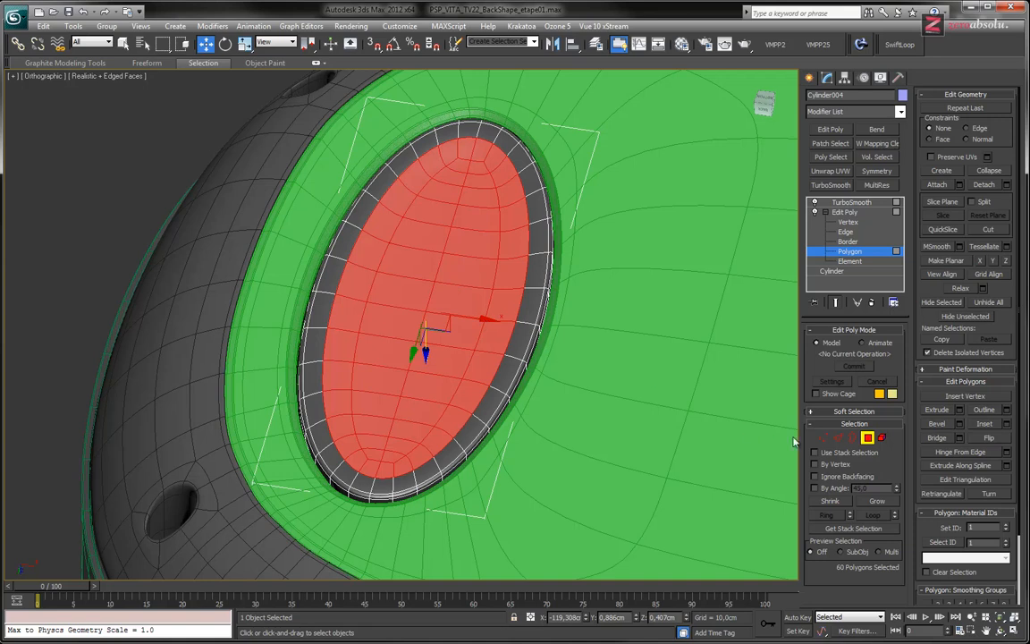
# - Shrink the selection back to the pad's central oval polygons and sink them along Z to about 0.347 cm
pyautogui.click(832, 501)
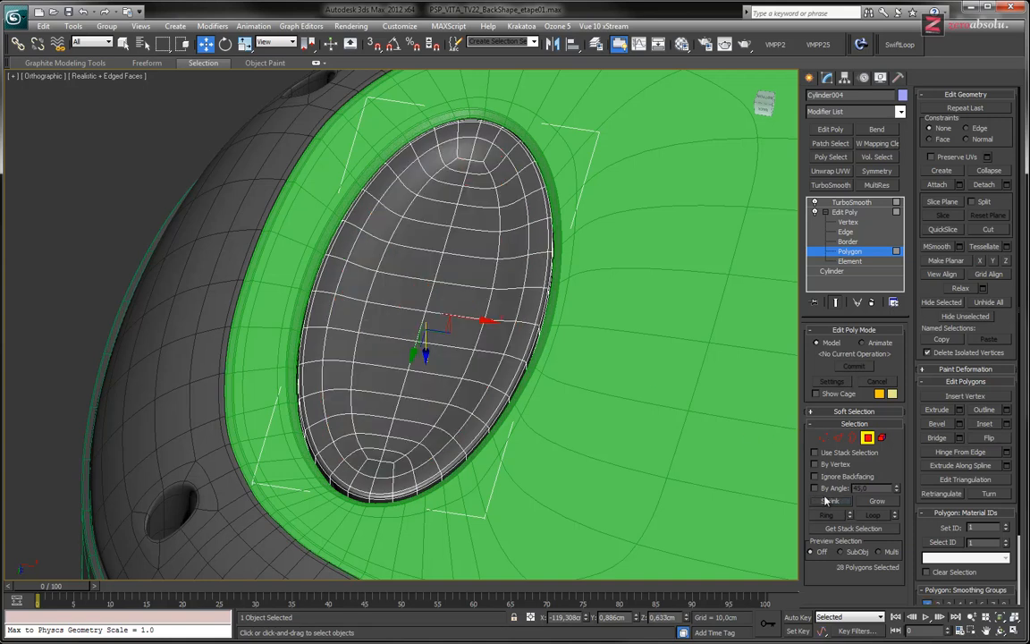
pyautogui.press('F3')
pyautogui.press('F3')
pyautogui.click(838, 304)
pyautogui.click(838, 303)
pyautogui.moveTo(428, 349); pyautogui.dragTo(426, 345)
pyautogui.keyDown('alt'); pyautogui.moveTo(511, 257); pyautogui.dragTo(479, 320, button='middle'); pyautogui.keyUp('alt')
pyautogui.scroll(5, 464, 313)
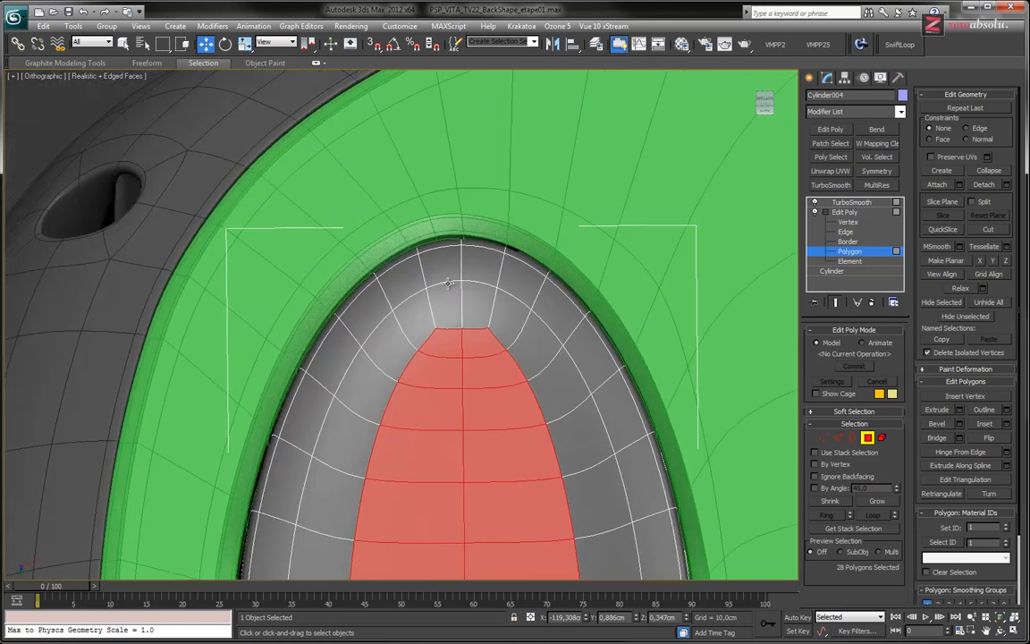
pyautogui.moveTo(354, 181); pyautogui.dragTo(380, 159, button='middle')
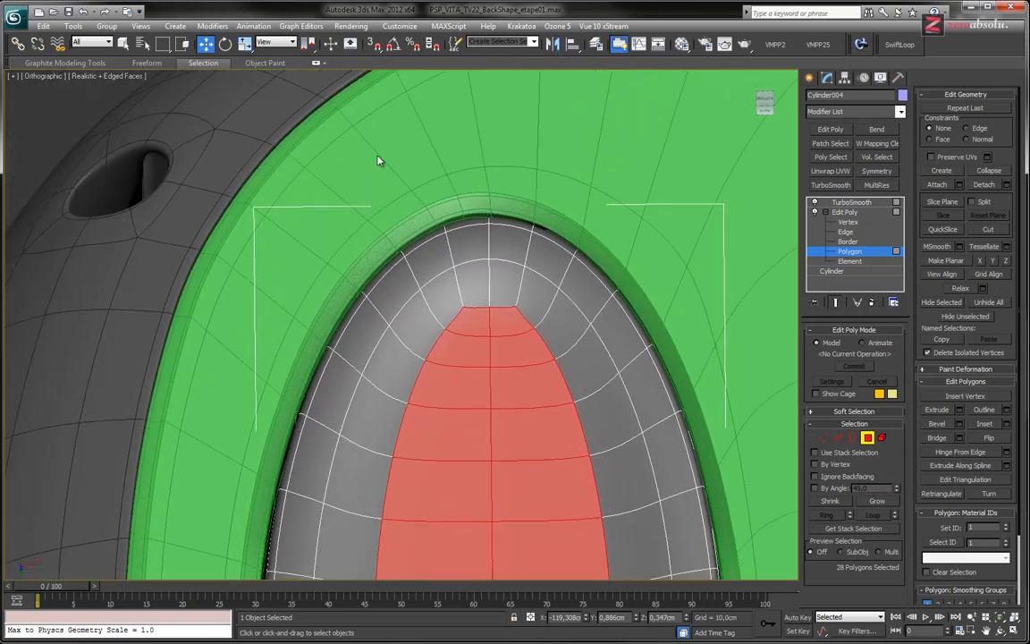
# - Clear the polygon selection and examine the smoothed pad's shading without edges, especially around its upper end
pyautogui.scroll(-5, 380, 162)
pyautogui.click(165, 117)
pyautogui.keyDown('alt'); pyautogui.moveTo(404, 257); pyautogui.dragTo(473, 186, button='middle'); pyautogui.keyUp('alt')
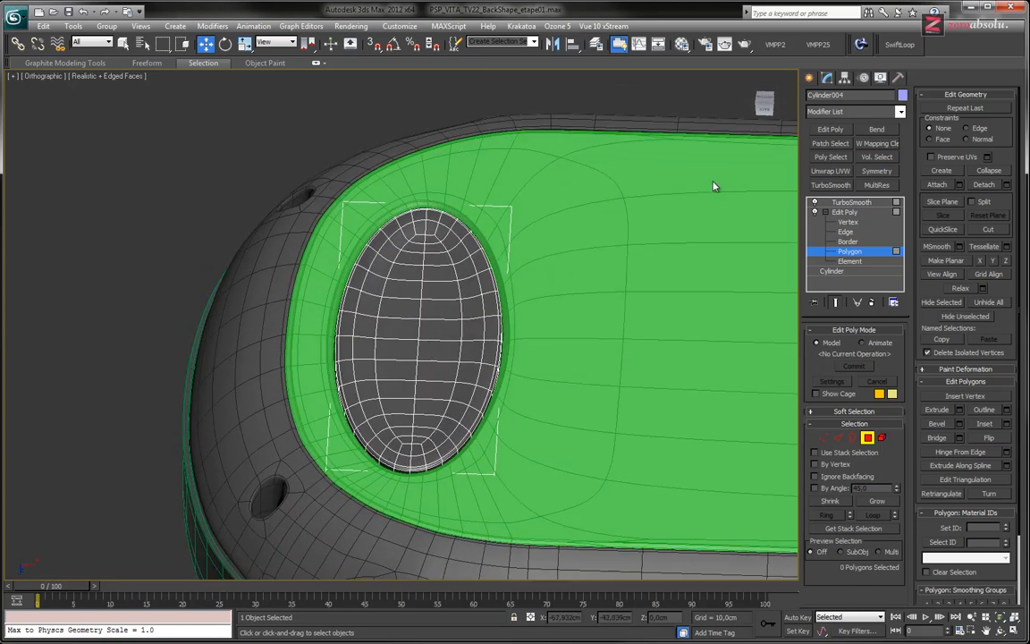
pyautogui.press('F4')
pyautogui.moveTo(529, 264)
pyautogui.keyDown('alt'); pyautogui.mouseDown(button='middle')
pyautogui.moveTo(508, 253)
pyautogui.moveTo(483, 299)
pyautogui.moveTo(491, 309)
pyautogui.moveTo(464, 377)
pyautogui.mouseUp(button='middle'); pyautogui.keyUp('alt')
pyautogui.scroll(3, 493, 315)
pyautogui.moveTo(457, 321); pyautogui.dragTo(461, 327, button='middle')
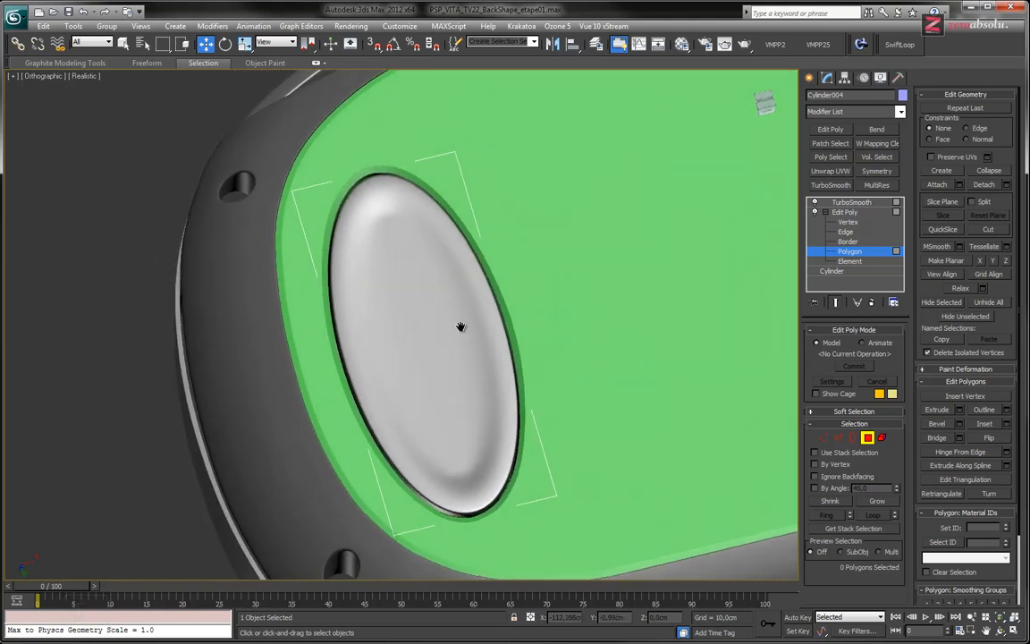
pyautogui.scroll(6, 461, 327)
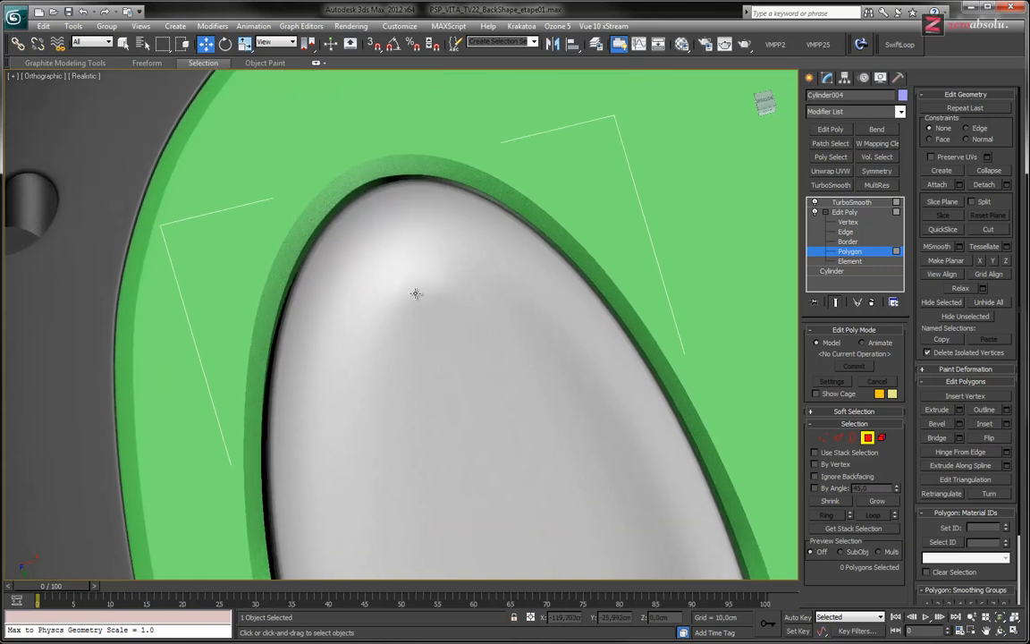
pyautogui.moveTo(395, 297); pyautogui.dragTo(392, 283, button='middle')
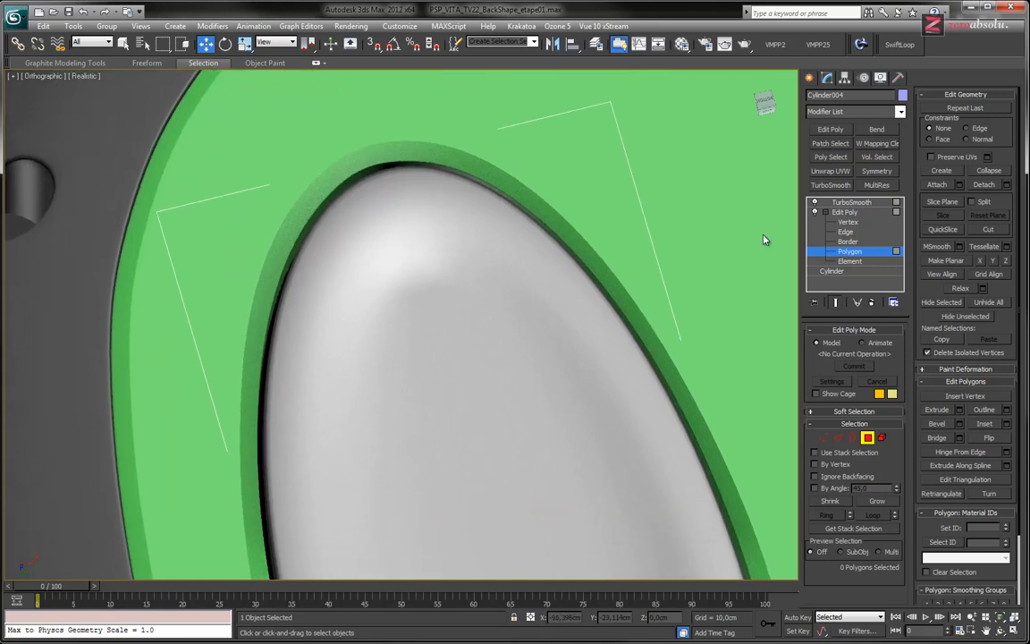
# - Display the unsmoothed mesh with its edges and select the two polygons at the upper end of the central oval
pyautogui.click(850, 231)
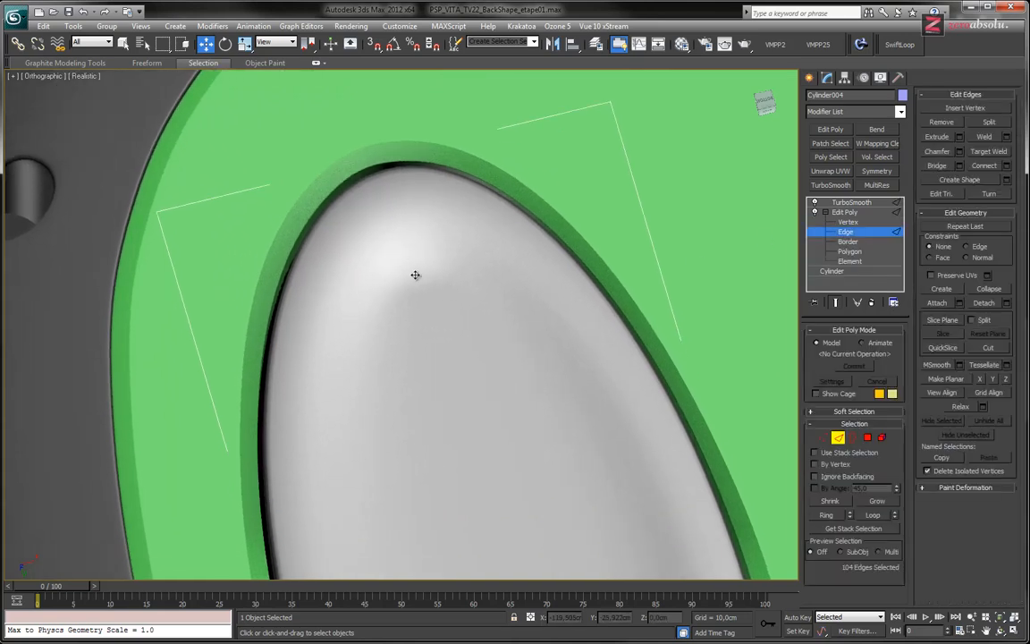
pyautogui.press('F4')
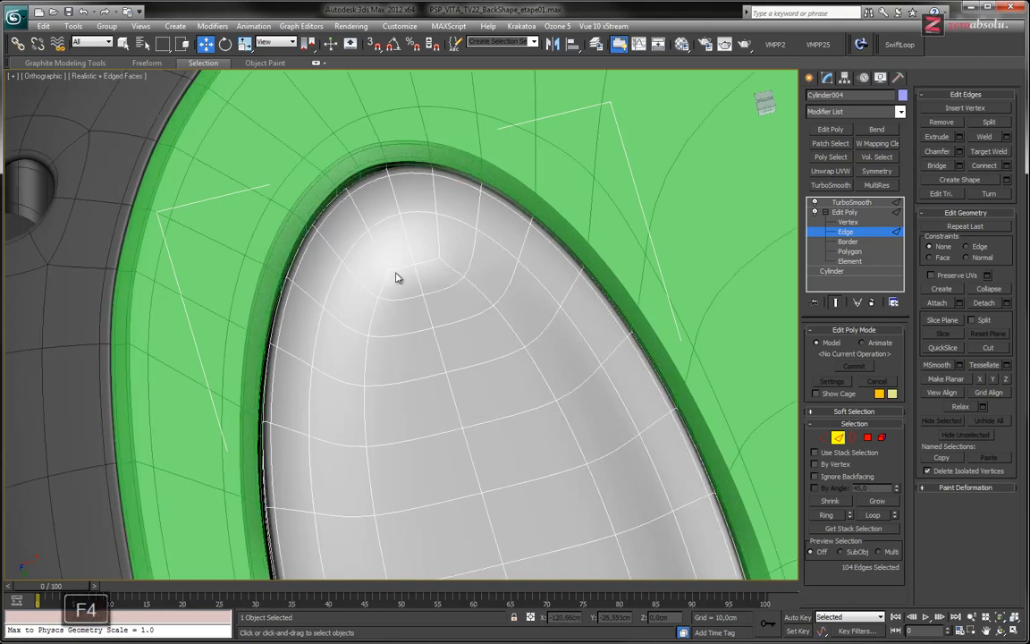
pyautogui.click(835, 302)
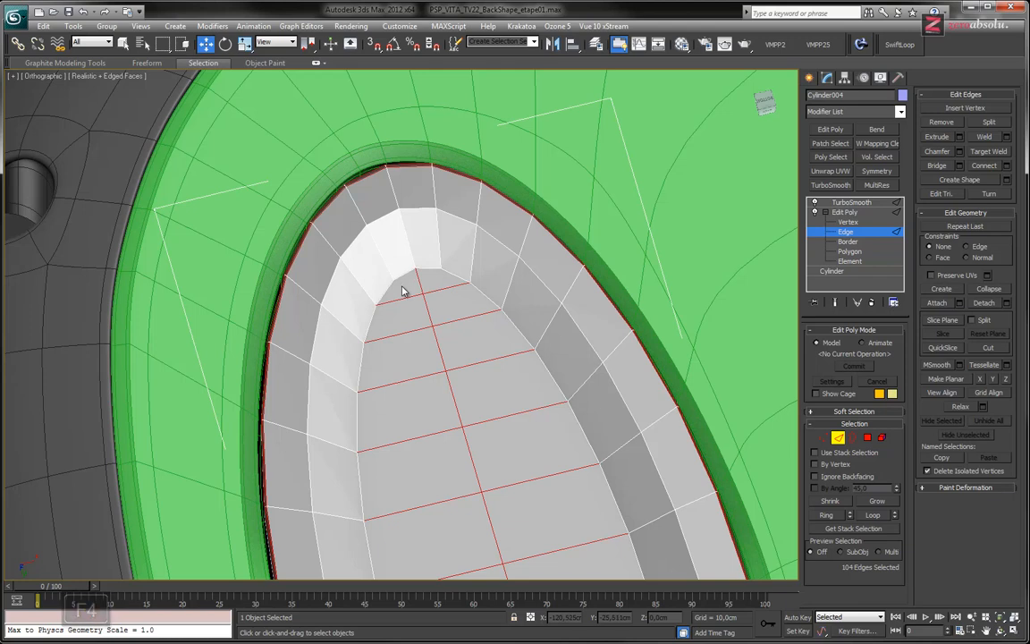
pyautogui.click(851, 251)
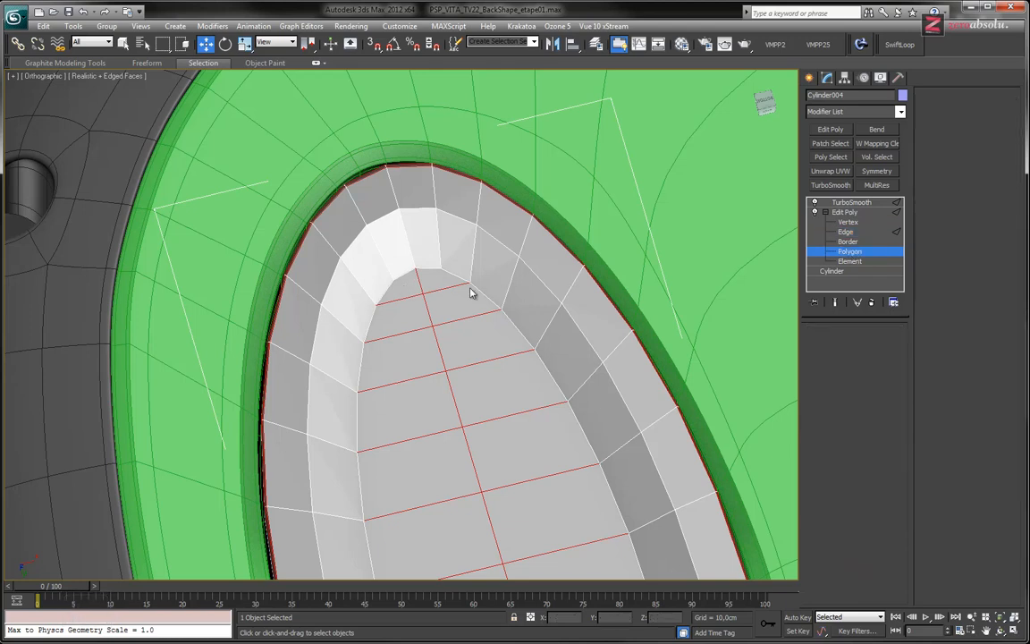
pyautogui.click(420, 284)
pyautogui.keyDown('alt'); pyautogui.moveTo(429, 284); pyautogui.dragTo(428, 252, button='middle'); pyautogui.keyUp('alt')
# - Try to sink the two end polygons along Z to about 0.22 cm, and undo the move
pyautogui.moveTo(418, 322); pyautogui.dragTo(418, 325)
pyautogui.moveTo(418, 327)
pyautogui.keyDown('alt'); pyautogui.mouseDown(button='middle')
pyautogui.moveTo(453, 340)
pyautogui.moveTo(421, 317)
pyautogui.moveTo(406, 325)
pyautogui.moveTo(390, 220)
pyautogui.mouseUp(button='middle'); pyautogui.keyUp('alt')
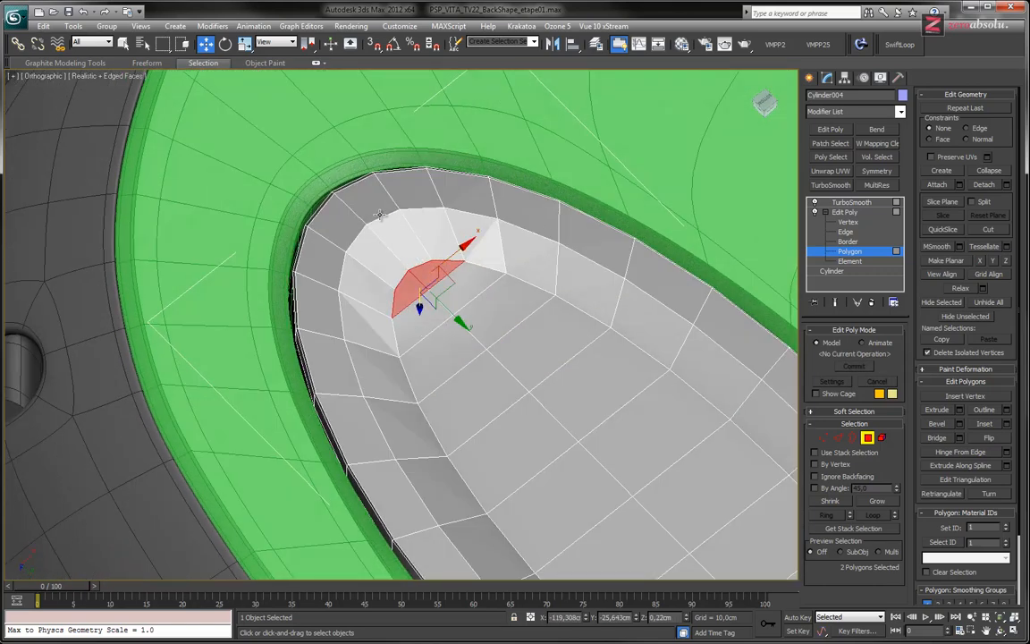
pyautogui.hotkey('ctrl', 'z')
pyautogui.hotkey('ctrl', 'z')
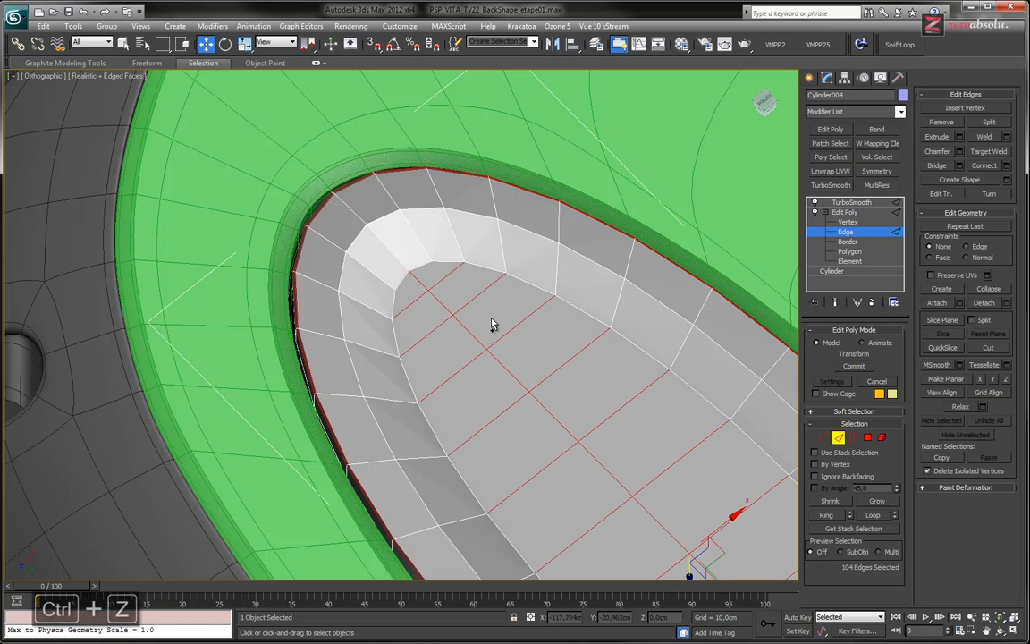
# - Add the two polygons at the oval's opposite end to the polygon selection and raise all four slightly along Z
pyautogui.press('4')
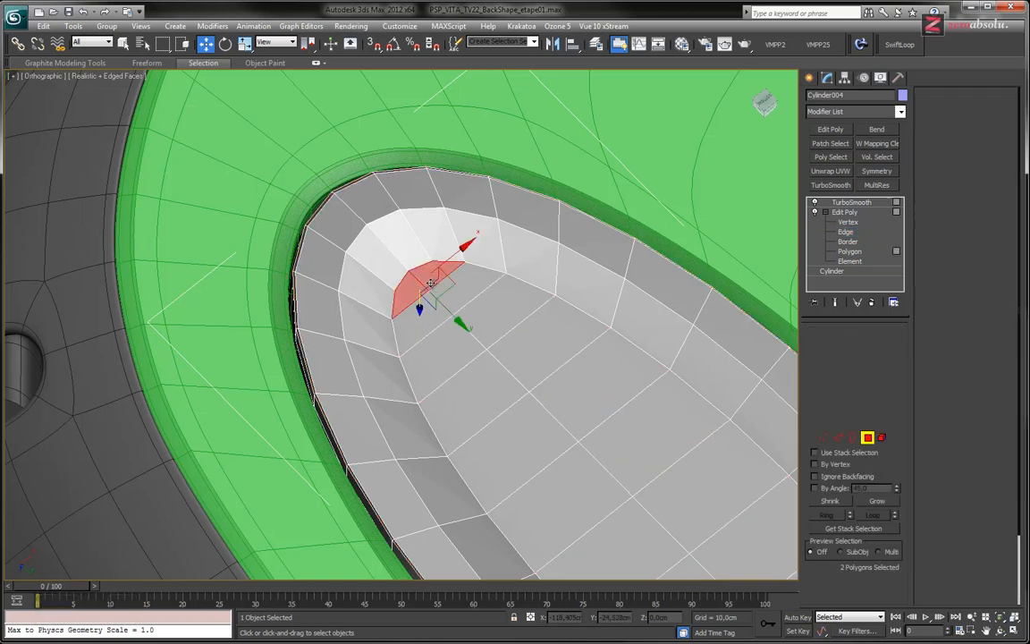
pyautogui.moveTo(676, 462); pyautogui.dragTo(349, 237, button='middle')
pyautogui.moveTo(549, 443); pyautogui.dragTo(357, 198, button='middle')
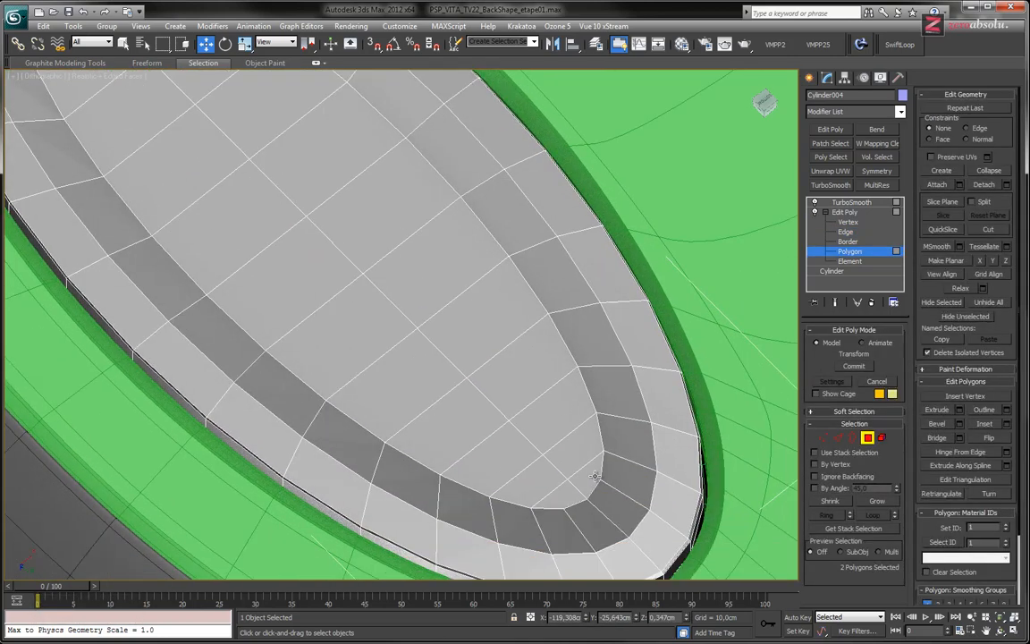
pyautogui.keyDown('ctrl'); pyautogui.click(595, 476); pyautogui.keyUp('ctrl')
pyautogui.keyDown('ctrl'); pyautogui.click(576, 491); pyautogui.keyUp('ctrl')
pyautogui.moveTo(565, 552)
pyautogui.keyDown('alt'); pyautogui.mouseDown(button='middle')
pyautogui.moveTo(598, 492)
pyautogui.moveTo(551, 475)
pyautogui.mouseUp(button='middle'); pyautogui.keyUp('alt')
pyautogui.keyDown('alt'); pyautogui.moveTo(372, 204); pyautogui.dragTo(414, 345, button='middle'); pyautogui.keyUp('alt')
pyautogui.scroll(5, 413, 345)
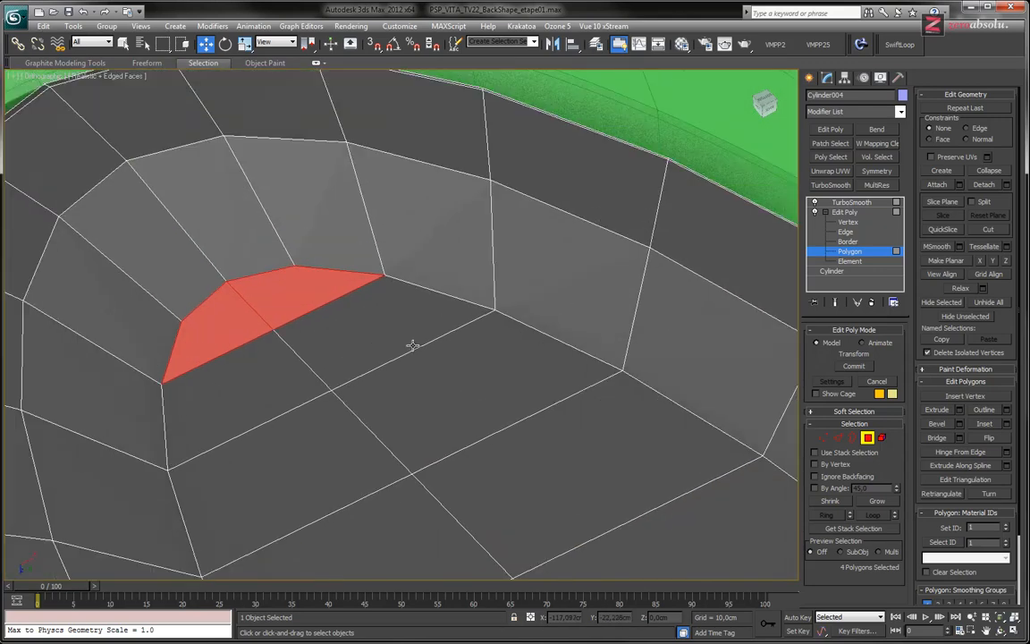
pyautogui.moveTo(287, 305); pyautogui.dragTo(288, 303)
pyautogui.moveTo(288, 303); pyautogui.dragTo(386, 363, button='middle')
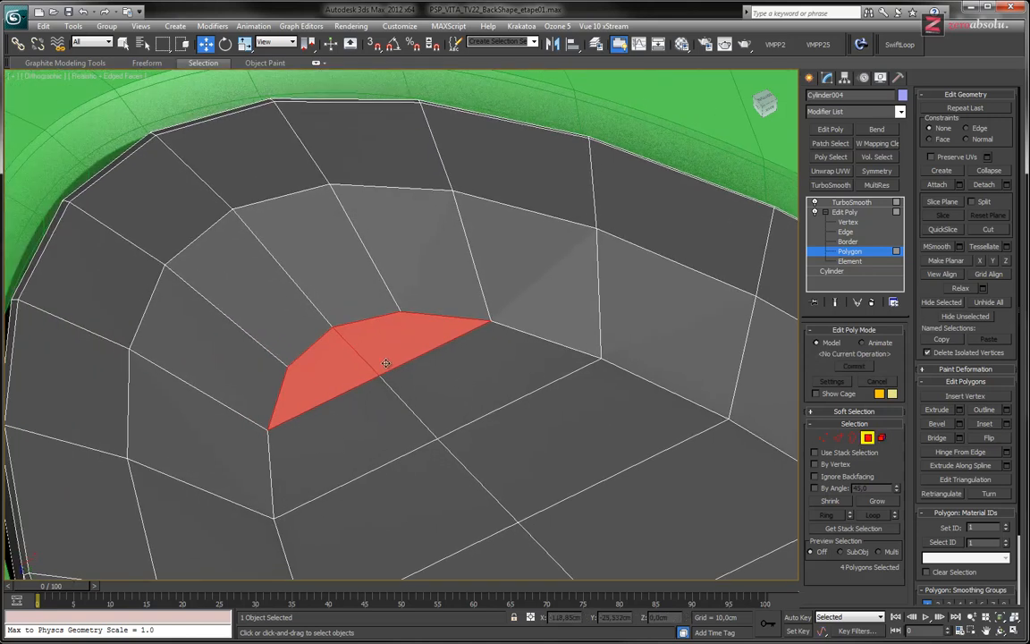
pyautogui.keyDown('alt'); pyautogui.moveTo(453, 353); pyautogui.dragTo(525, 392, button='middle'); pyautogui.keyUp('alt')
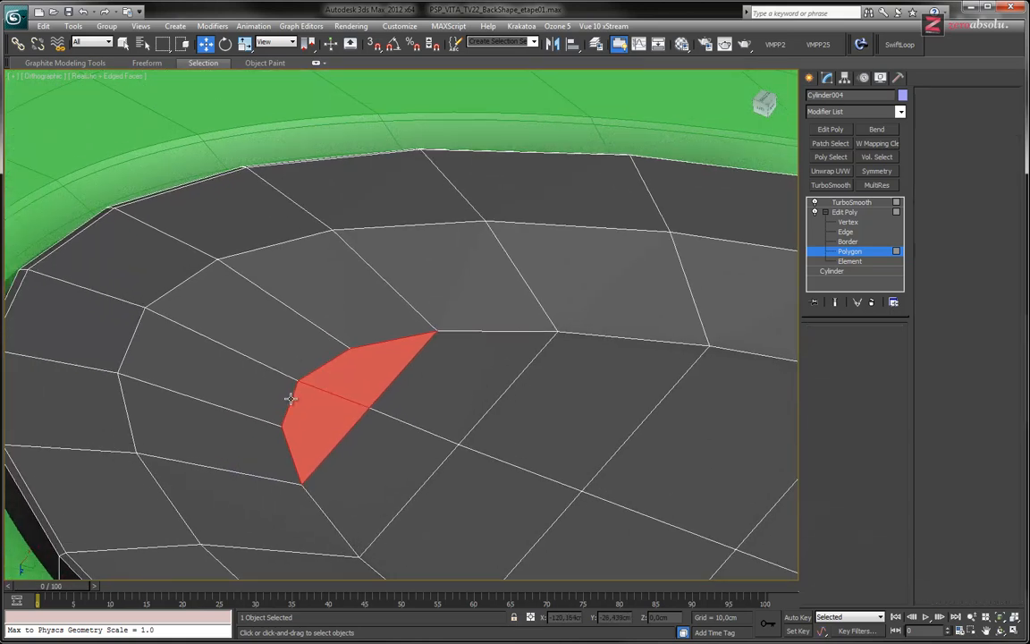
# - Select the two outer edges at each end of the central oval and nudge these four edges slightly upward
pyautogui.press('2')
pyautogui.click(309, 371)
pyautogui.keyDown('ctrl'); pyautogui.click(315, 367); pyautogui.keyUp('ctrl')
pyautogui.keyDown('alt'); pyautogui.moveTo(492, 432); pyautogui.dragTo(569, 426, button='middle'); pyautogui.keyUp('alt')
pyautogui.keyDown('ctrl'); pyautogui.click(564, 407); pyautogui.keyUp('ctrl')
pyautogui.keyDown('alt'); pyautogui.moveTo(519, 375); pyautogui.dragTo(487, 398, button='middle'); pyautogui.keyUp('alt')
pyautogui.scroll(6, 488, 398)
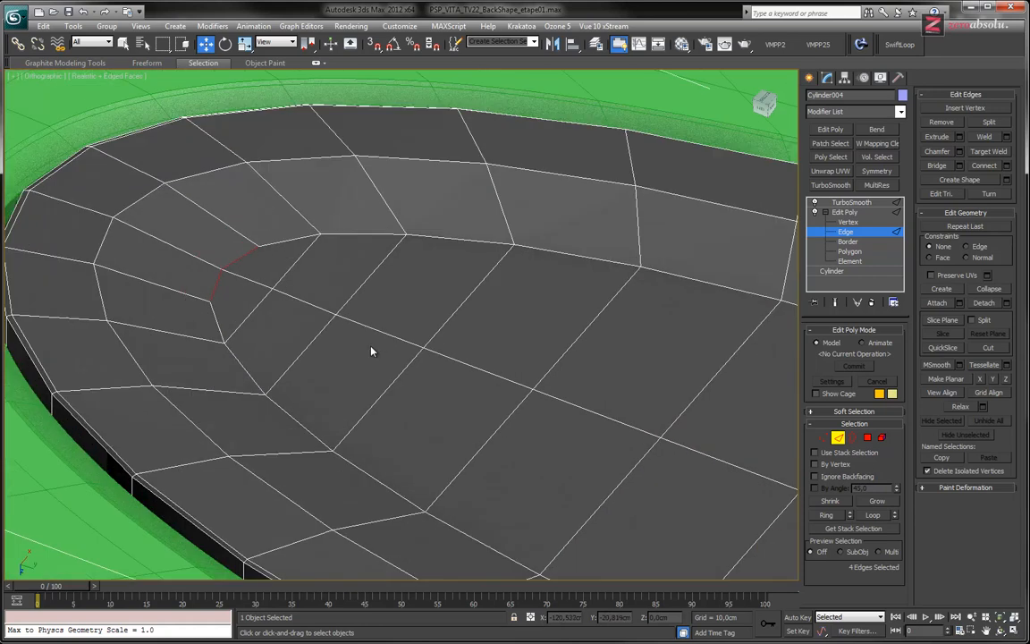
pyautogui.moveTo(285, 298); pyautogui.dragTo(420, 354, button='middle')
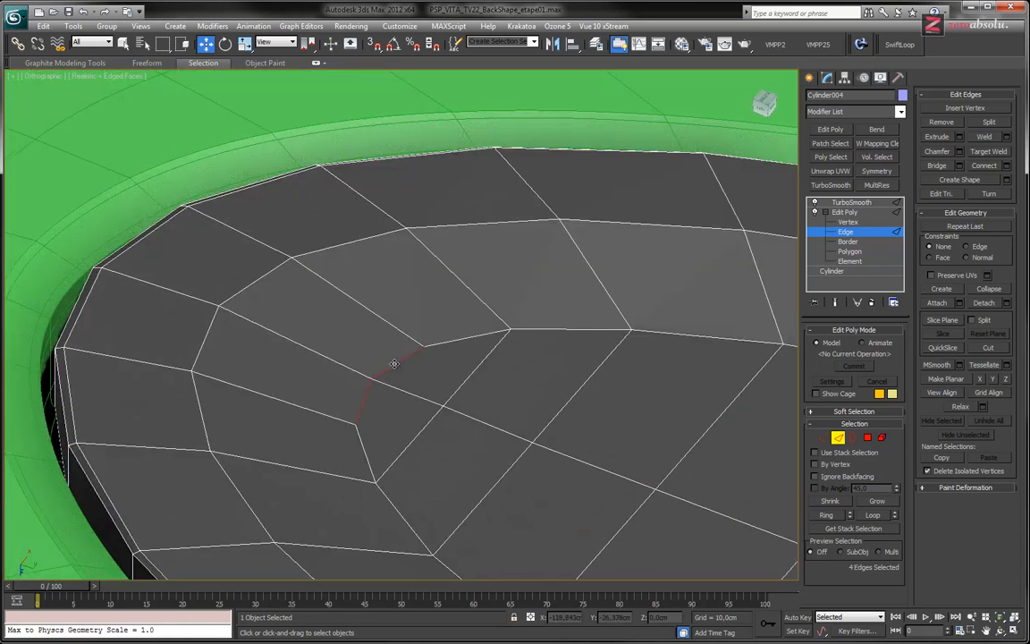
pyautogui.moveTo(394, 364); pyautogui.dragTo(395, 363)
# - Select the two end edges of the next outer ring at both ends of the pad and nudge them slightly
pyautogui.click(228, 268)
pyautogui.click(197, 293)
pyautogui.scroll(3, 246, 243)
pyautogui.scroll(-5, 246, 243)
pyautogui.scroll(2, 352, 317)
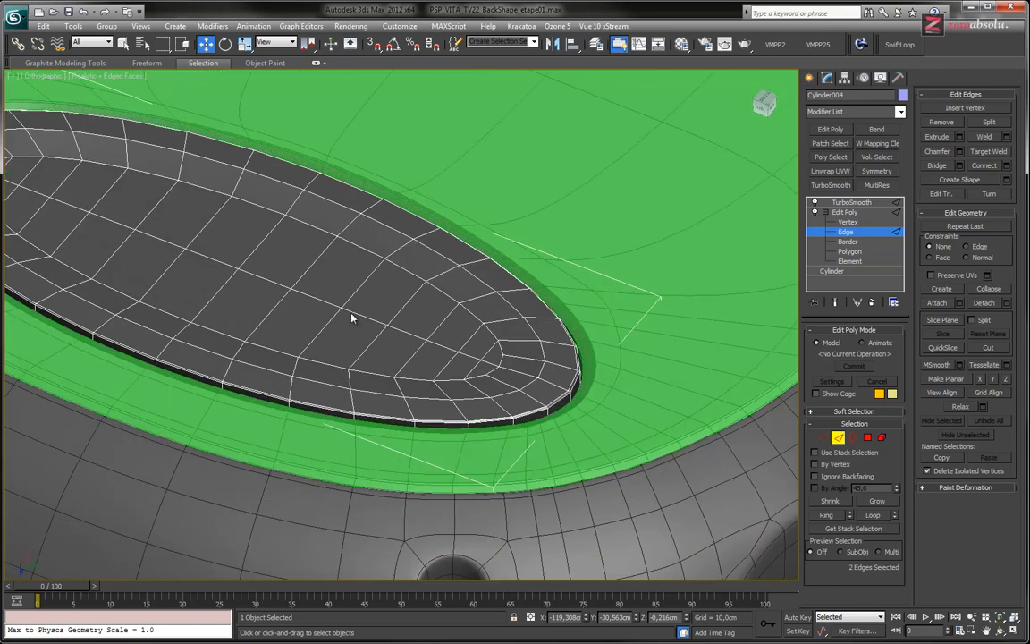
pyautogui.scroll(2, 570, 384)
pyautogui.scroll(2, 521, 376)
pyautogui.keyDown('ctrl'); pyautogui.click(478, 402); pyautogui.keyUp('ctrl')
pyautogui.moveTo(479, 401); pyautogui.dragTo(478, 401)
pyautogui.scroll(-5, 472, 341)
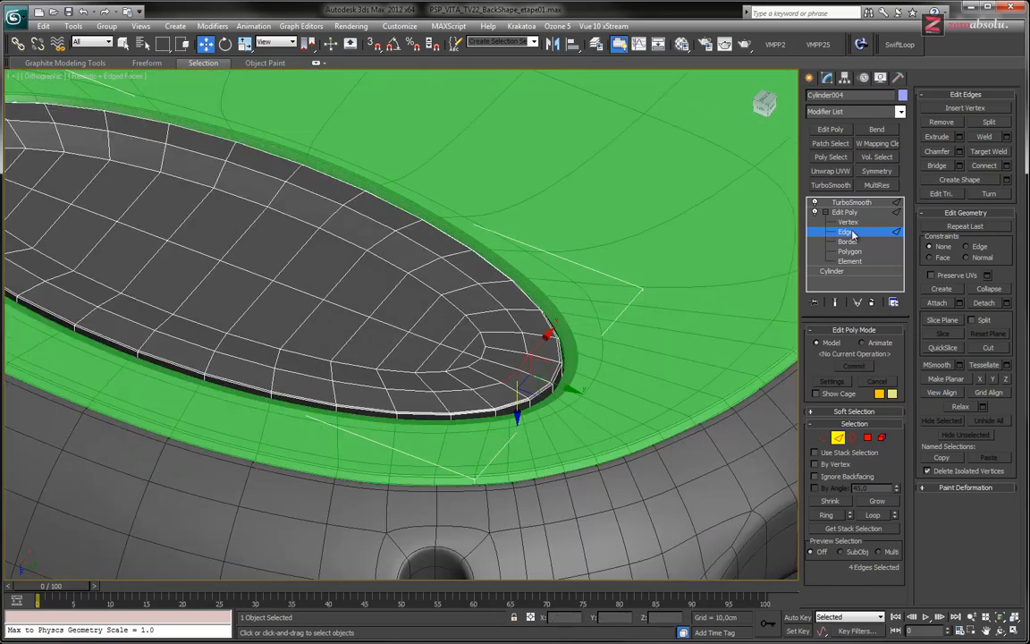
# - Return to the TurboSmooth level and inspect the pad's smoothed concave surface without edges from several angles
pyautogui.click(851, 202)
pyautogui.keyDown('alt'); pyautogui.moveTo(506, 248); pyautogui.dragTo(420, 307, button='middle'); pyautogui.keyUp('alt')
pyautogui.press('F4')
pyautogui.scroll(-5, 423, 279)
pyautogui.scroll(8, 421, 308)
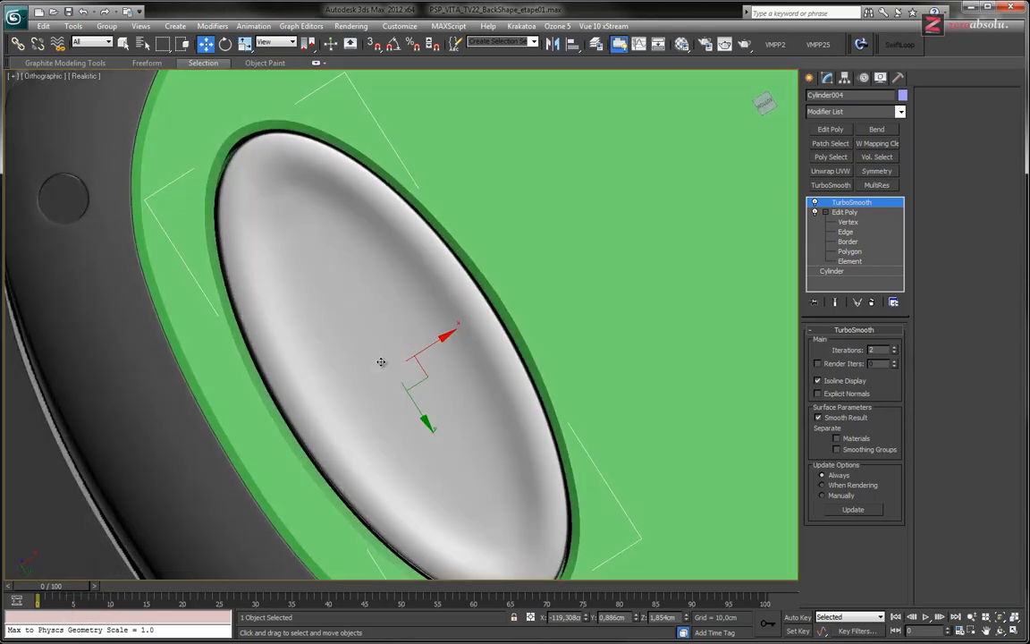
pyautogui.keyDown('alt'); pyautogui.moveTo(381, 362); pyautogui.dragTo(423, 362, button='middle'); pyautogui.keyUp('alt')
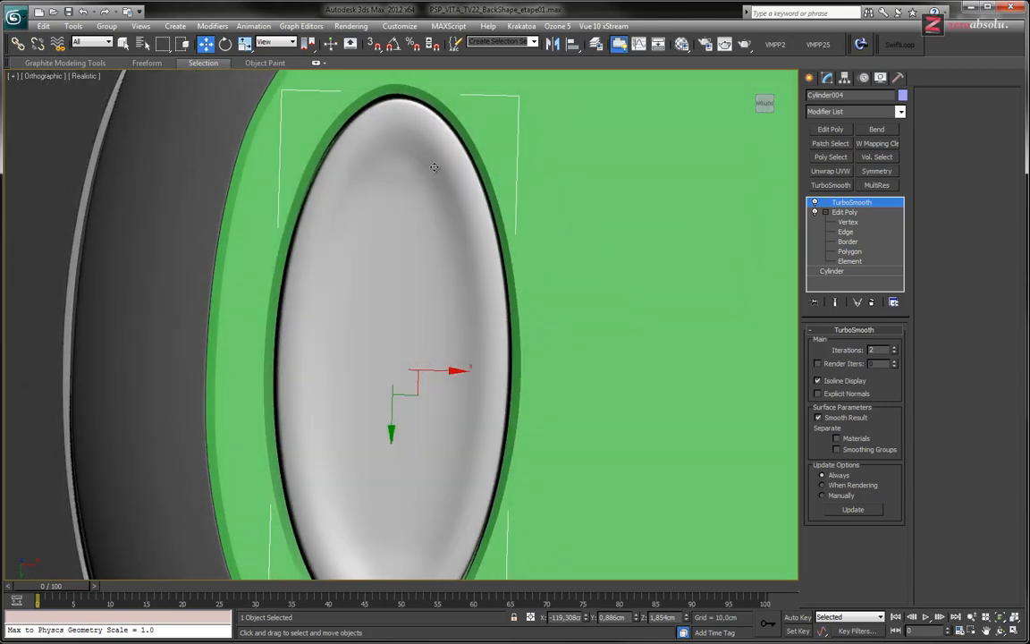
# - Switch to the browser to examine the oval grip pad in the PS Vita rear photo, and return to 3ds Max
pyautogui.hotkey('alt', 'Tab')
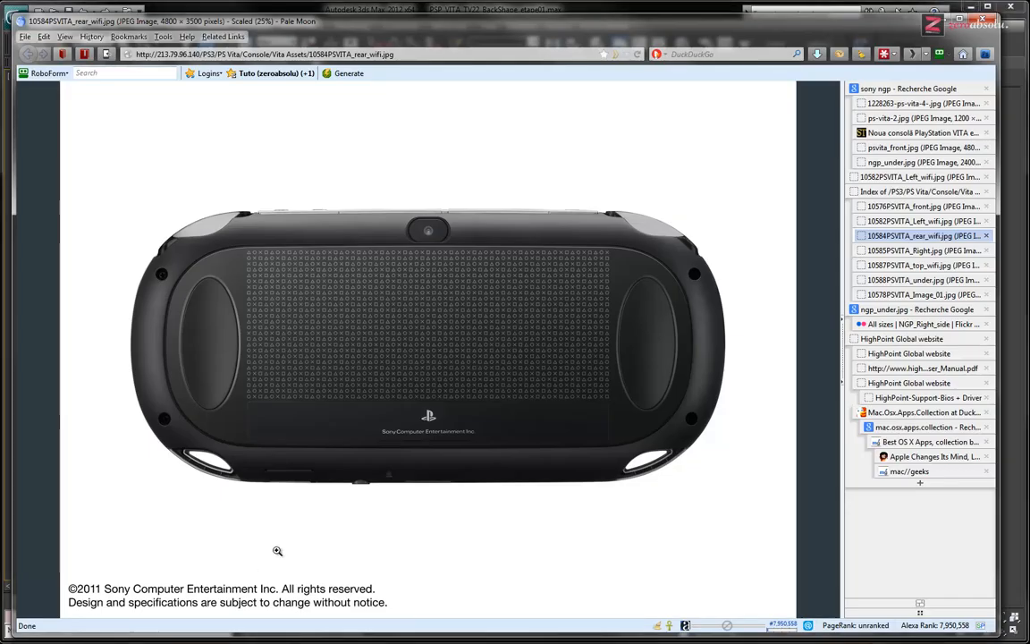
pyautogui.click(218, 342)
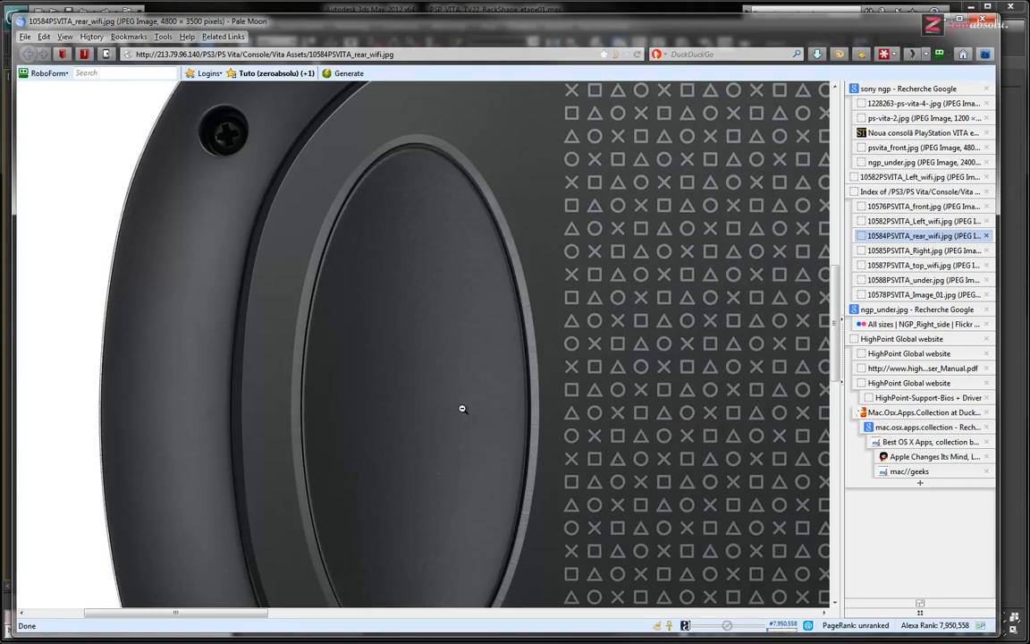
pyautogui.hotkey('alt', 'Tab')
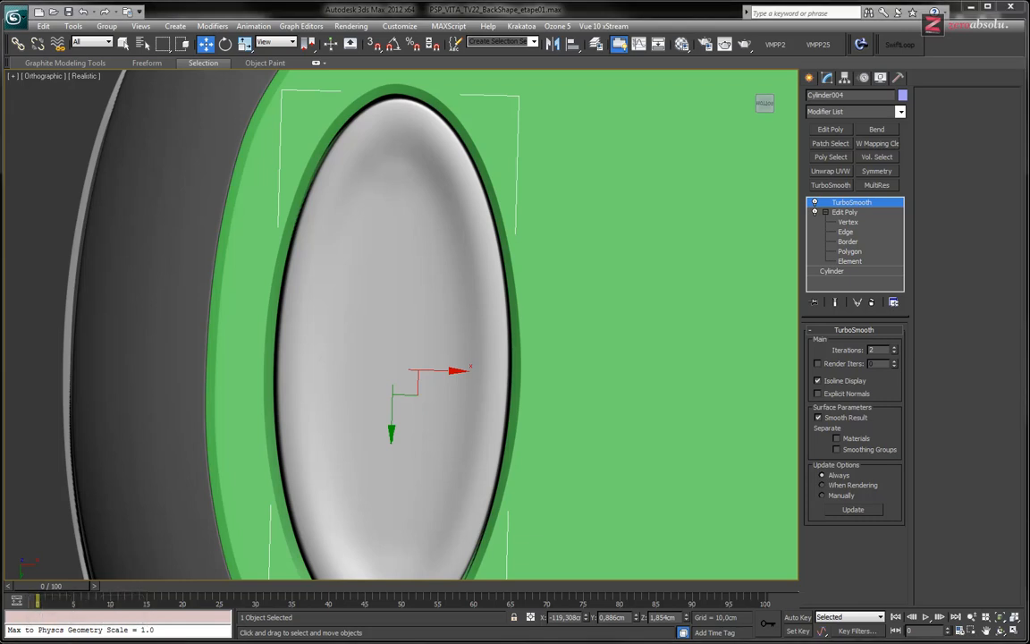
# - At the Edit Poly polygon level, region-select the polygons of the pad's central oval and add the missing ones at its lower end
pyautogui.keyDown('alt'); pyautogui.moveTo(436, 333); pyautogui.dragTo(500, 369, button='middle'); pyautogui.keyUp('alt')
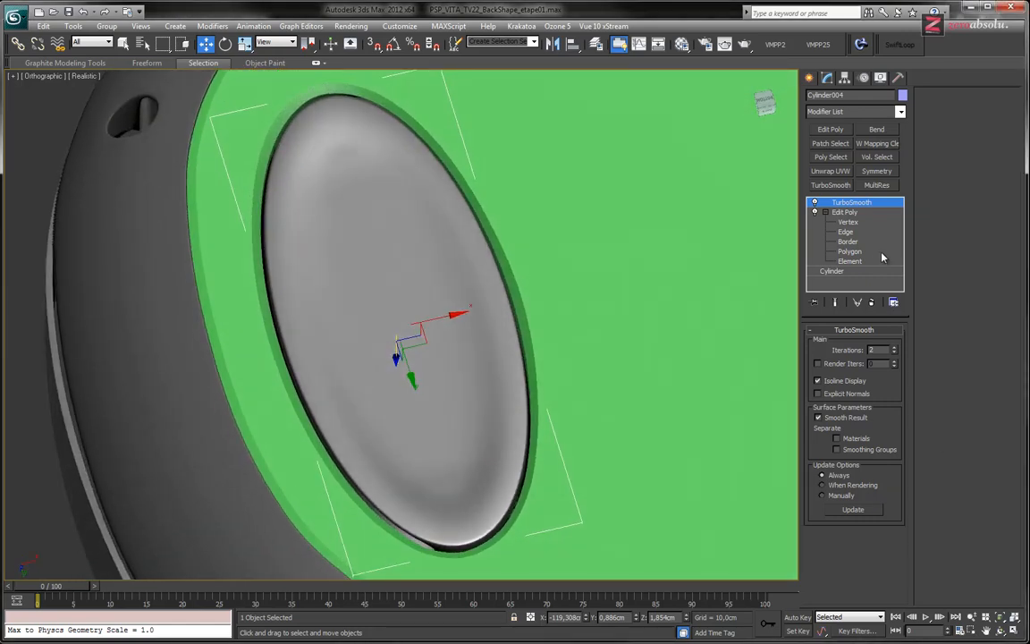
pyautogui.click(850, 252)
pyautogui.click(344, 154)
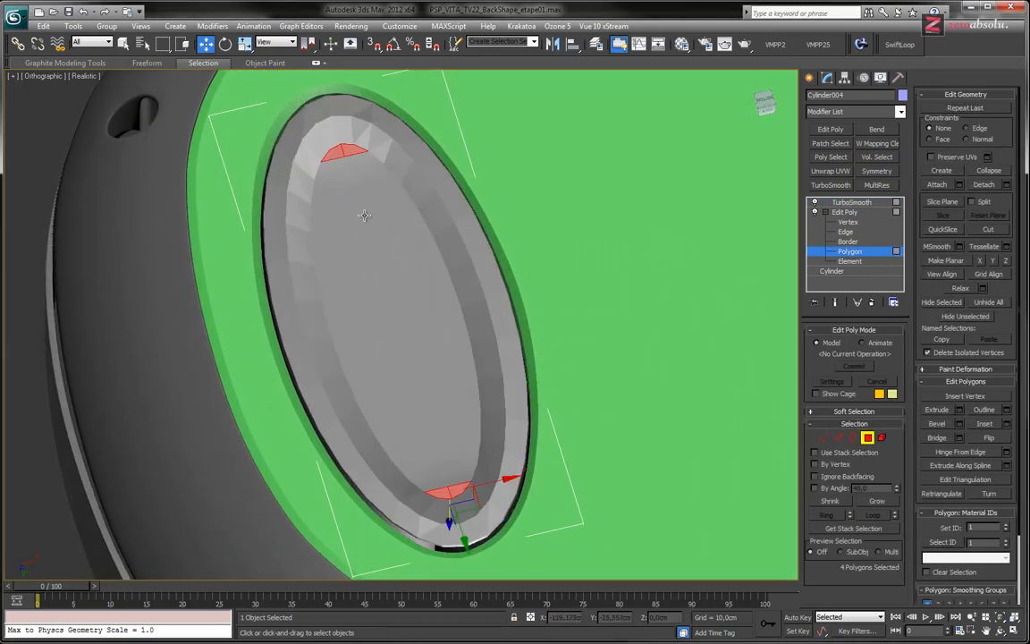
pyautogui.click(360, 225)
pyautogui.moveTo(380, 272)
pyautogui.keyDown('alt'); pyautogui.mouseDown(button='middle')
pyautogui.moveTo(416, 277)
pyautogui.moveTo(412, 301)
pyautogui.moveTo(426, 302)
pyautogui.mouseUp(button='middle'); pyautogui.keyUp('alt')
pyautogui.press('F4')
pyautogui.scroll(-3, 420, 309)
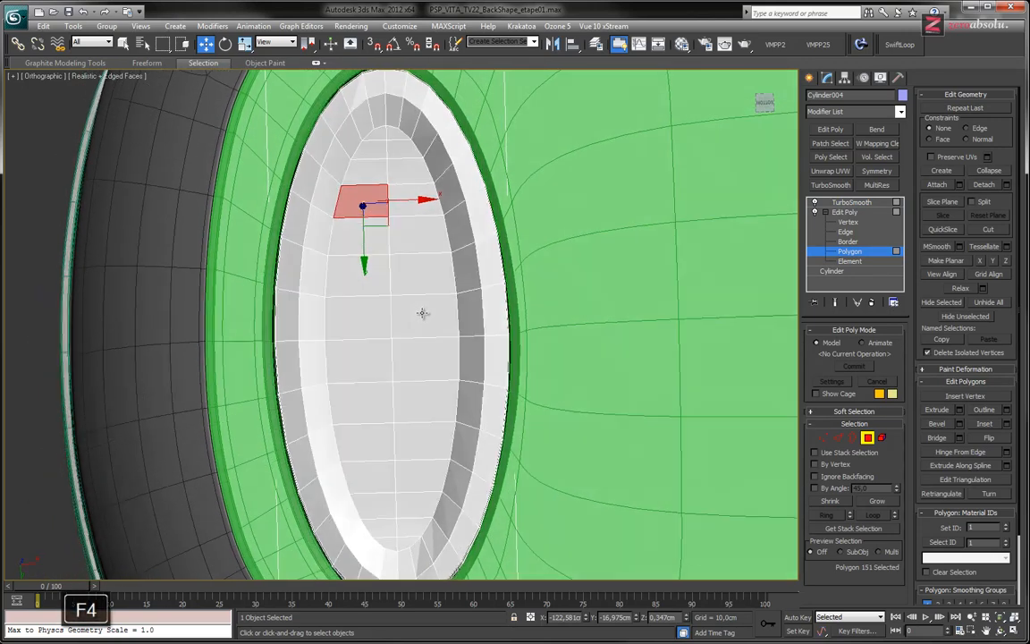
pyautogui.click(123, 44)
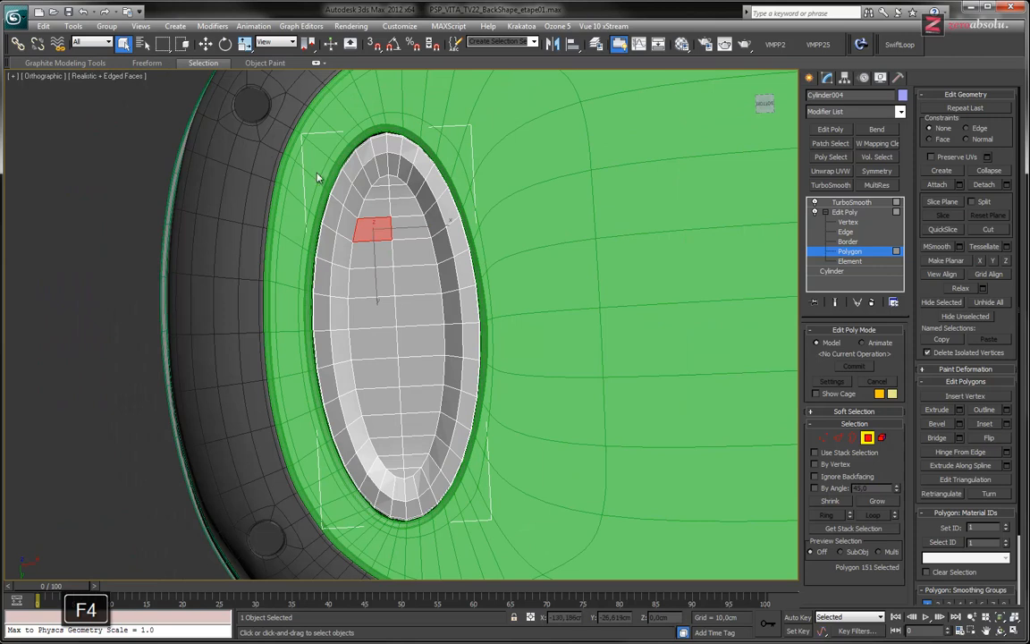
pyautogui.click(378, 181)
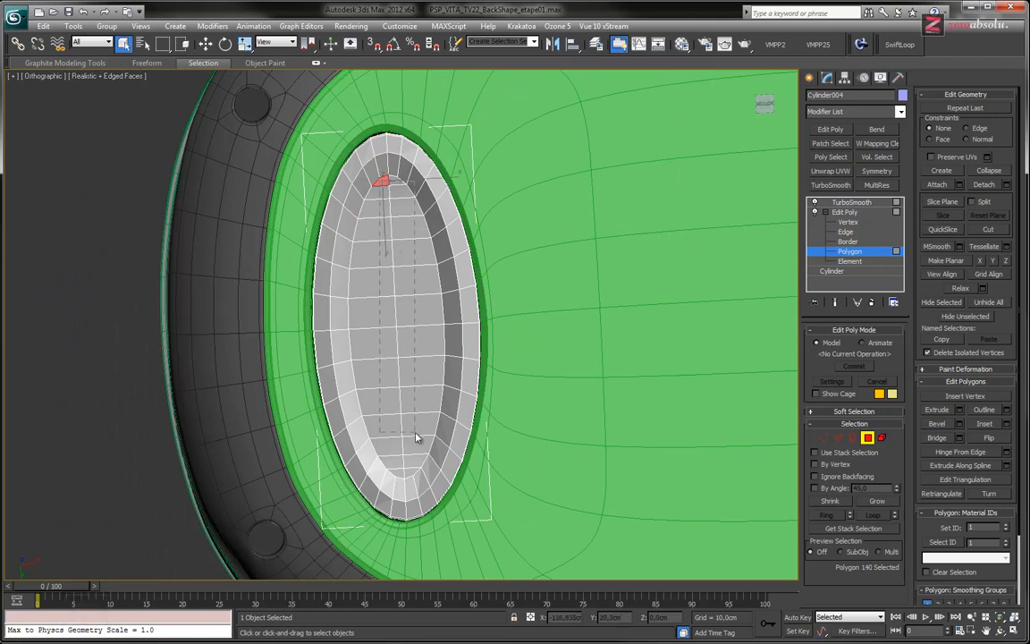
pyautogui.moveTo(416, 447); pyautogui.dragTo(415, 454)
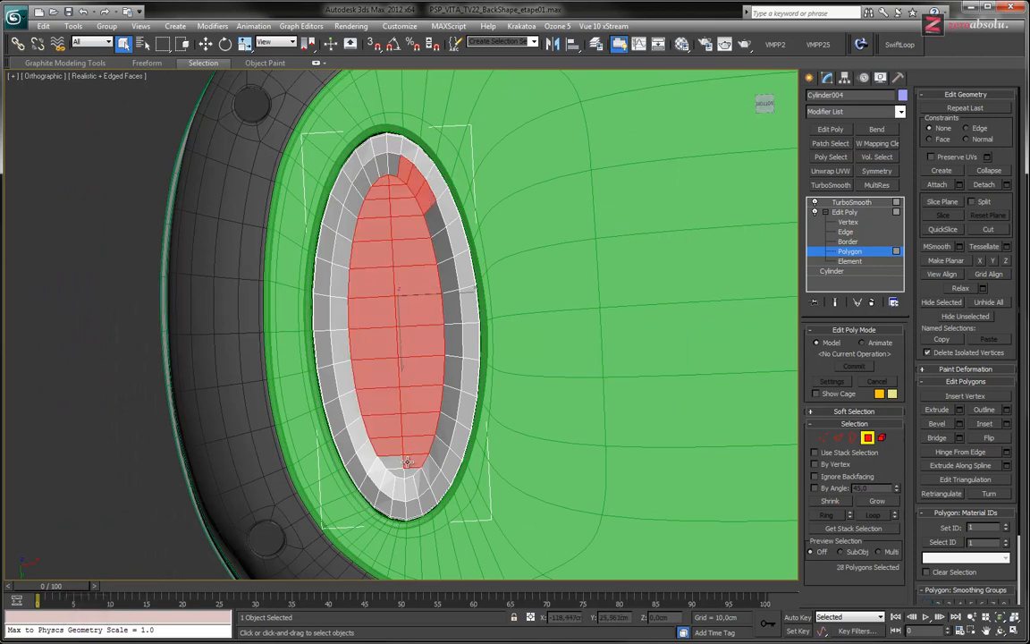
pyautogui.keyDown('ctrl'); pyautogui.click(411, 472); pyautogui.keyUp('ctrl')
pyautogui.keyDown('ctrl'); pyautogui.click(396, 472); pyautogui.keyUp('ctrl')
# - Remove the stray polygons on the surrounding sloped ring from the selection, keeping only the central oval
pyautogui.moveTo(403, 208); pyautogui.dragTo(420, 260, button='middle')
pyautogui.keyDown('alt'); pyautogui.moveTo(415, 197); pyautogui.dragTo(441, 230); pyautogui.keyUp('alt')
pyautogui.keyDown('alt'); pyautogui.click(446, 256); pyautogui.keyUp('alt')
pyautogui.moveTo(433, 300); pyautogui.dragTo(386, 258, button='middle')
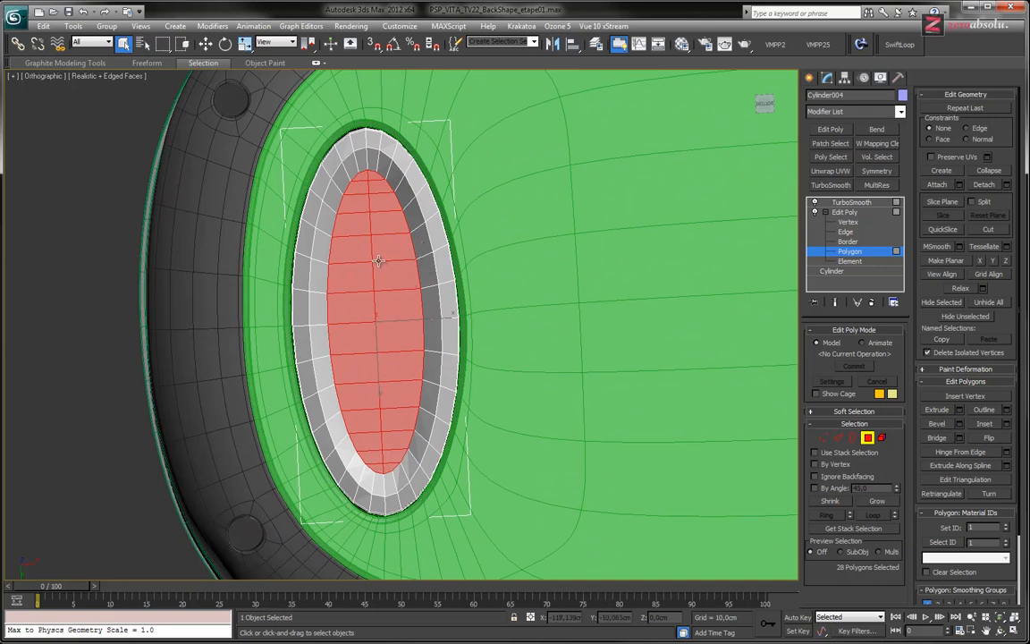
pyautogui.scroll(3, 355, 219)
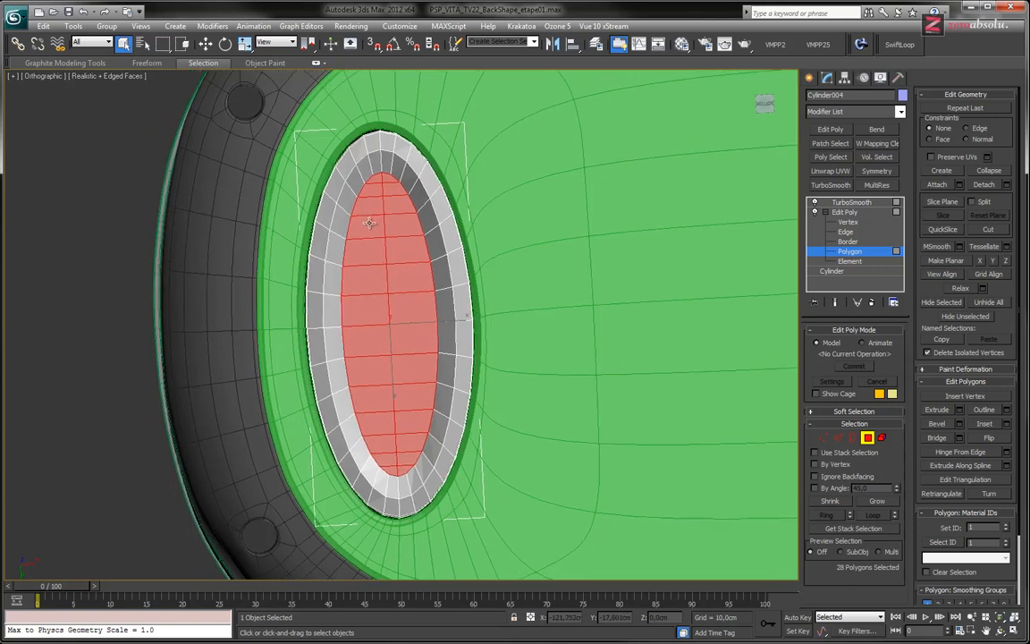
# - At the Edge level, select all edges crossing the pad's central oval, excluding the sloped ring's edges, and remove them with their vertices
pyautogui.press('2')
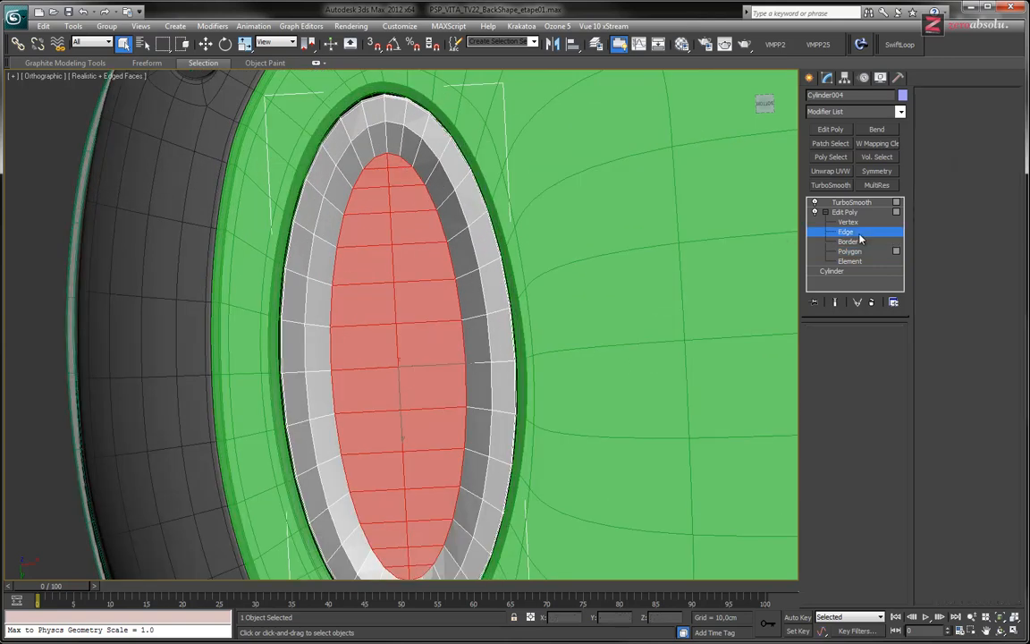
pyautogui.moveTo(376, 165); pyautogui.dragTo(399, 226)
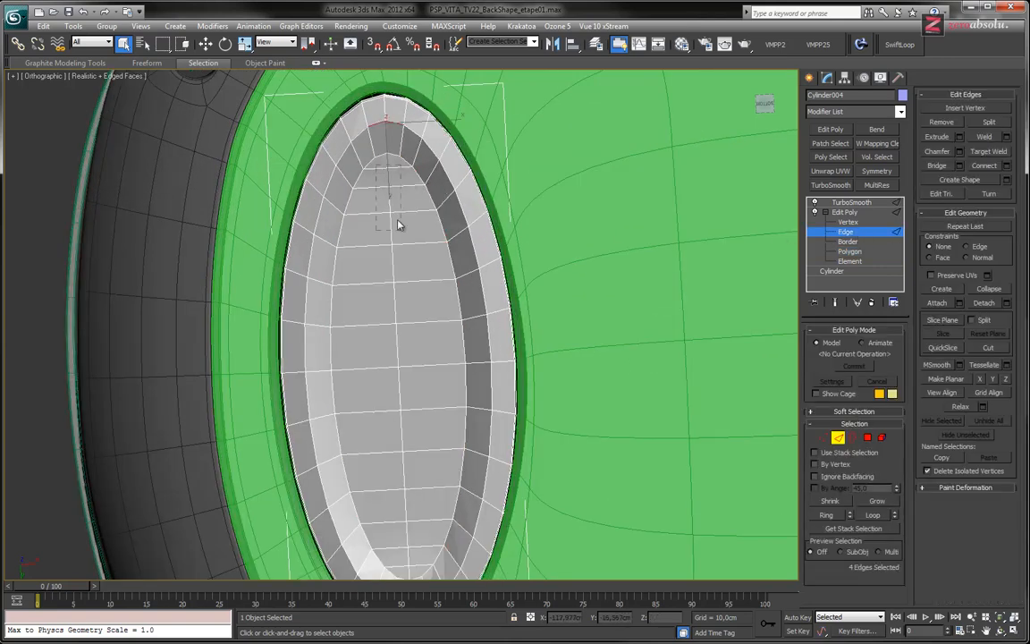
pyautogui.moveTo(413, 438); pyautogui.dragTo(413, 438)
pyautogui.moveTo(426, 346); pyautogui.dragTo(405, 345, button='middle')
pyautogui.keyDown('ctrl'); pyautogui.moveTo(404, 338); pyautogui.dragTo(442, 476); pyautogui.keyUp('ctrl')
pyautogui.moveTo(500, 215); pyautogui.dragTo(505, 406, button='middle')
pyautogui.keyDown('alt'); pyautogui.click(470, 246); pyautogui.keyUp('alt')
pyautogui.keyDown('alt'); pyautogui.click(442, 254); pyautogui.keyUp('alt')
pyautogui.keyDown('alt'); pyautogui.click(436, 249); pyautogui.keyUp('alt')
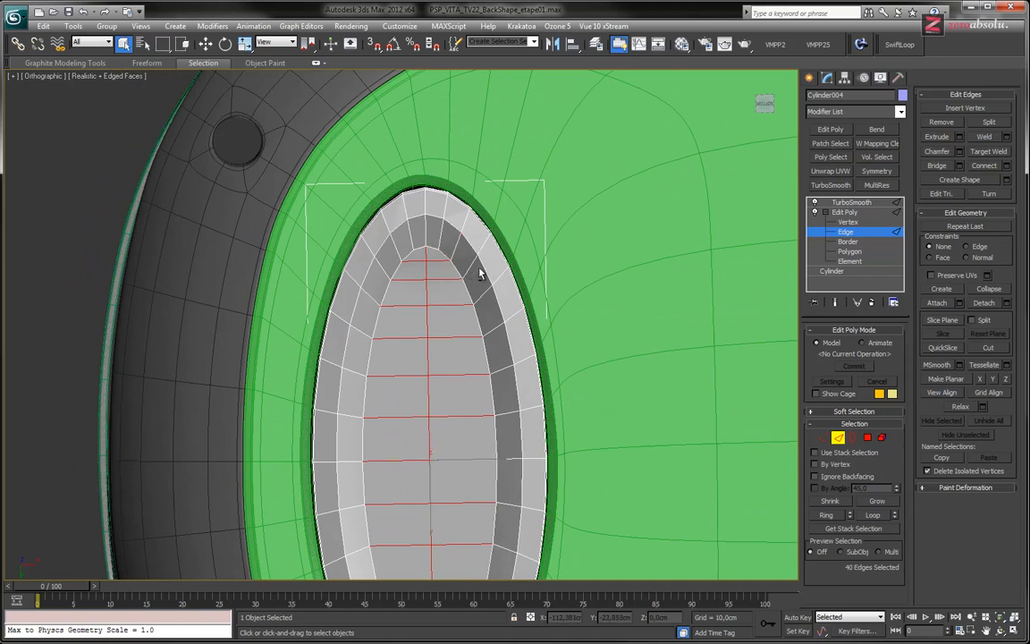
pyautogui.moveTo(449, 472); pyautogui.dragTo(451, 315, button='middle')
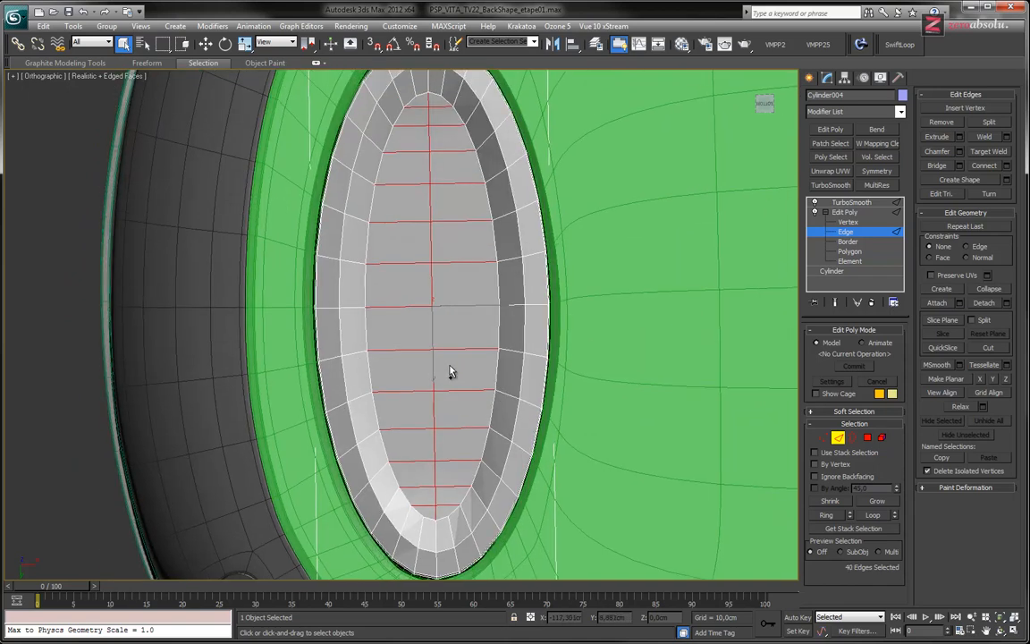
pyautogui.hotkey('ctrl', 'BackSpace')
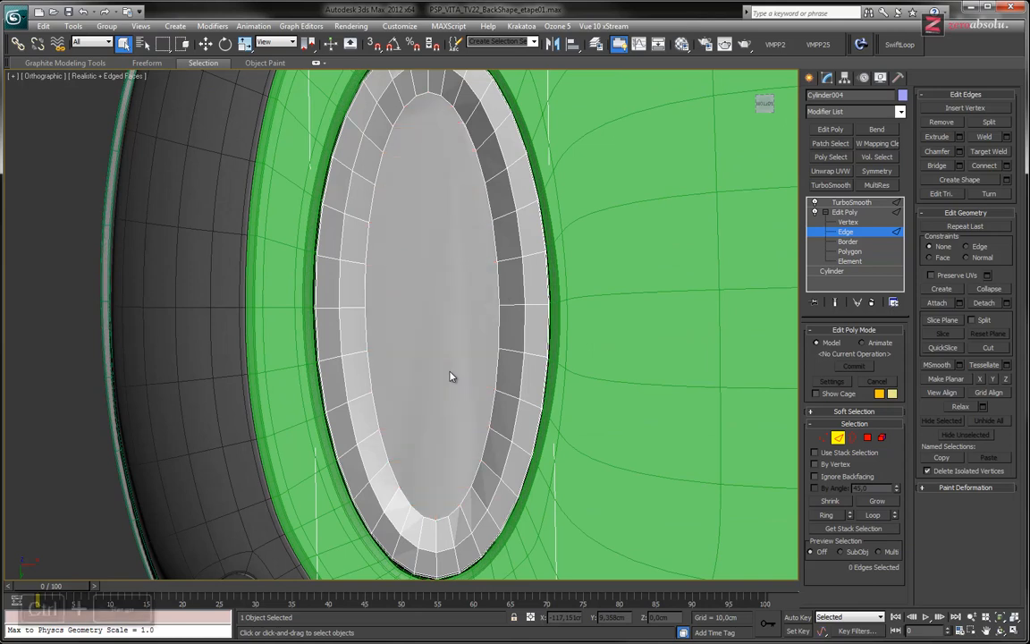
pyautogui.moveTo(397, 255); pyautogui.dragTo(401, 338, button='middle')
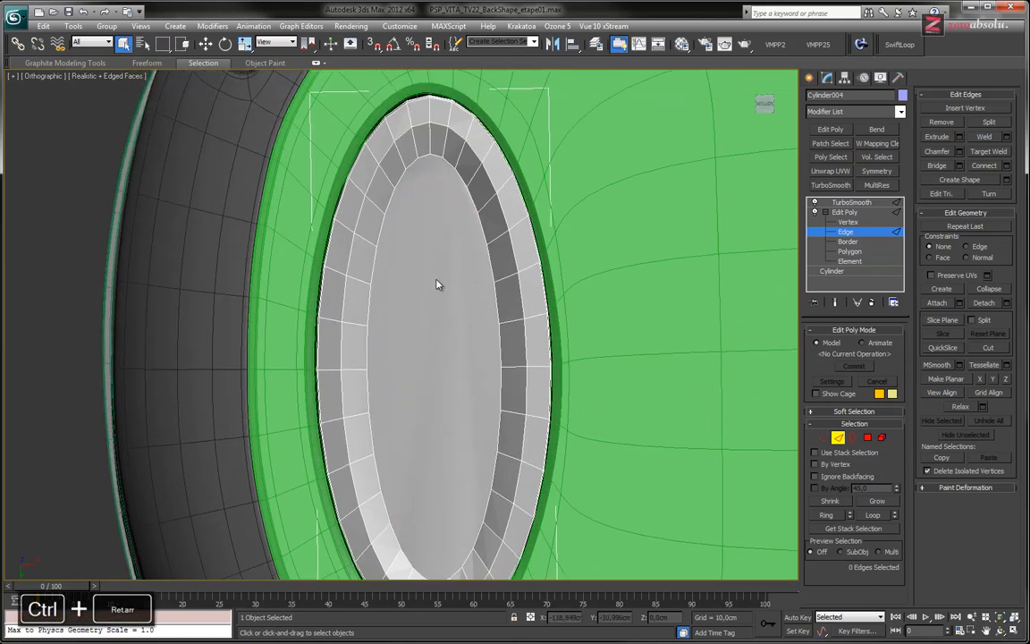
# - Select the edge loop running around the middle of the pad's sloped ring and move it slightly along Z
pyautogui.click(450, 169)
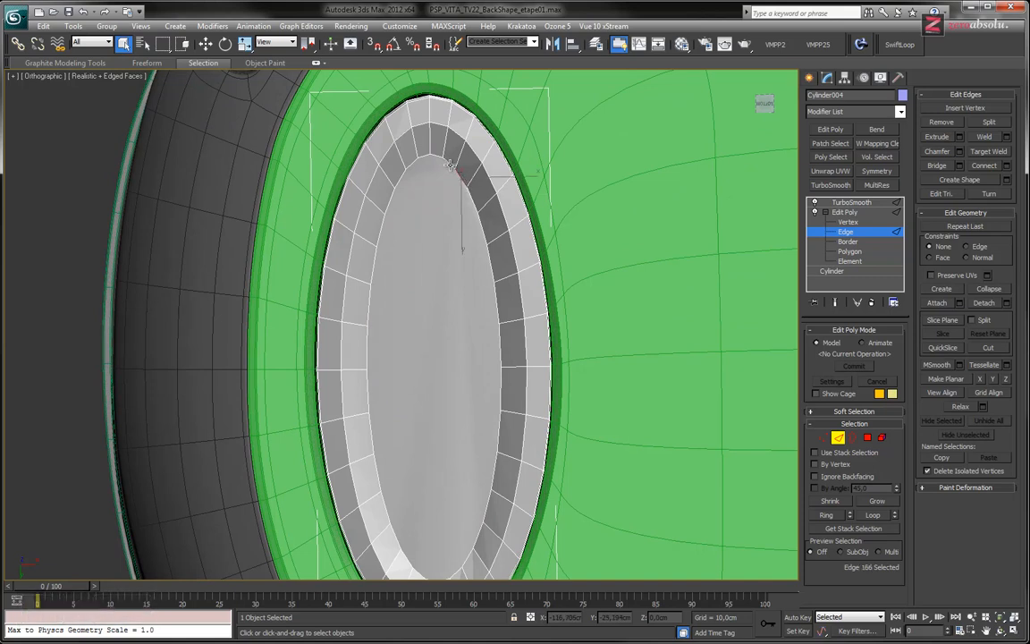
pyautogui.click(850, 251)
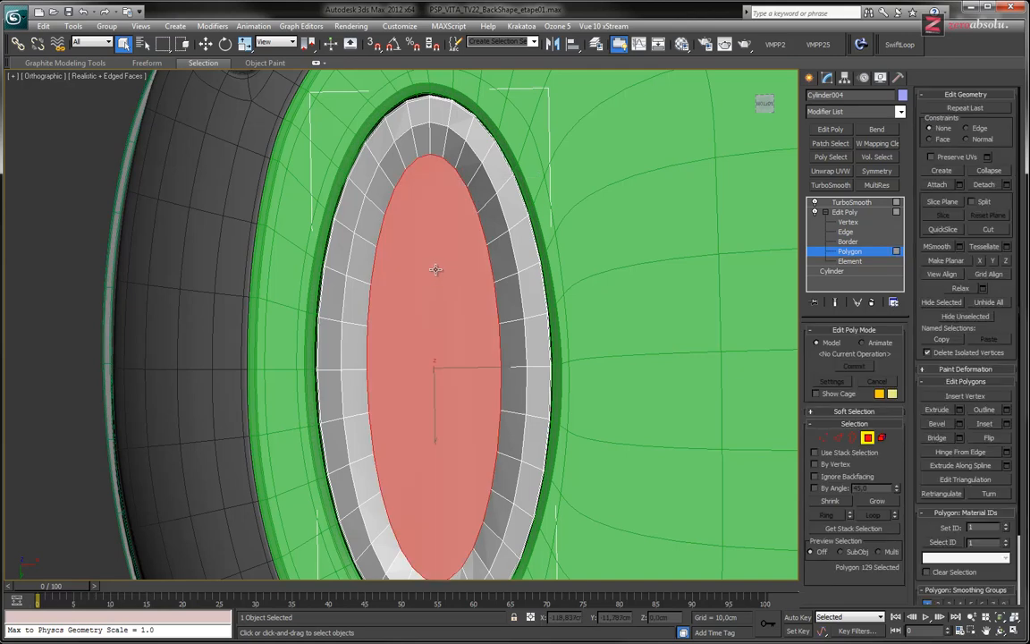
pyautogui.keyDown('ctrl'); pyautogui.click(838, 437); pyautogui.keyUp('ctrl')
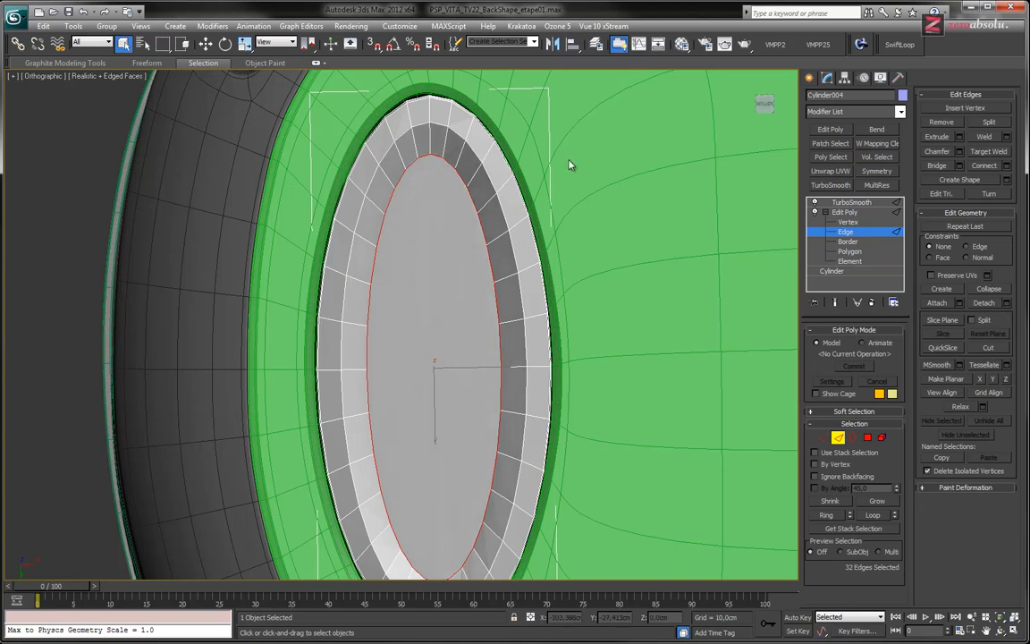
pyautogui.click(488, 174)
pyautogui.doubleClick(475, 154)
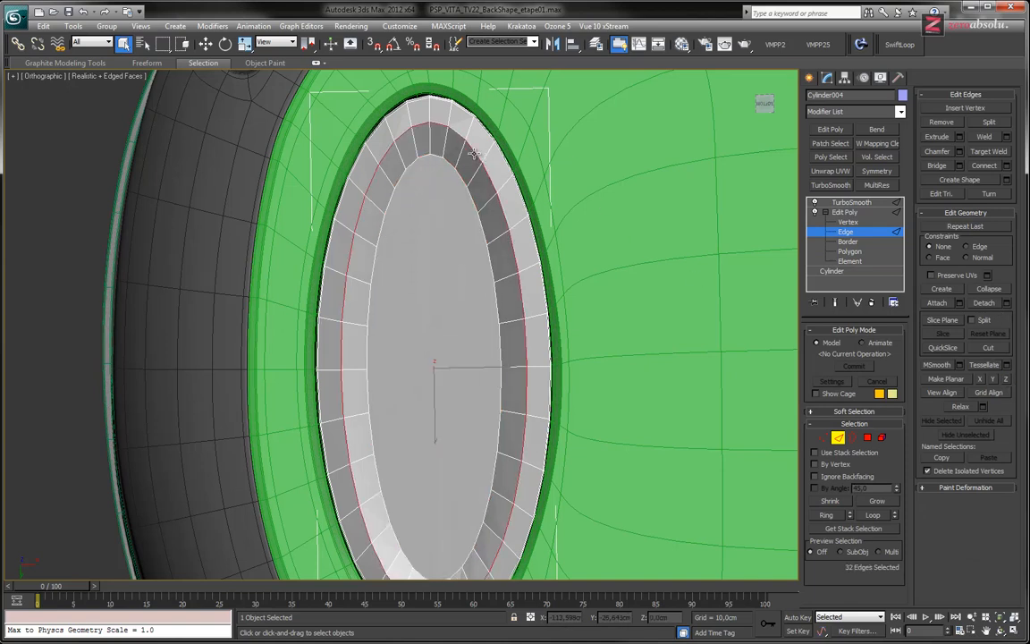
pyautogui.click(1006, 379)
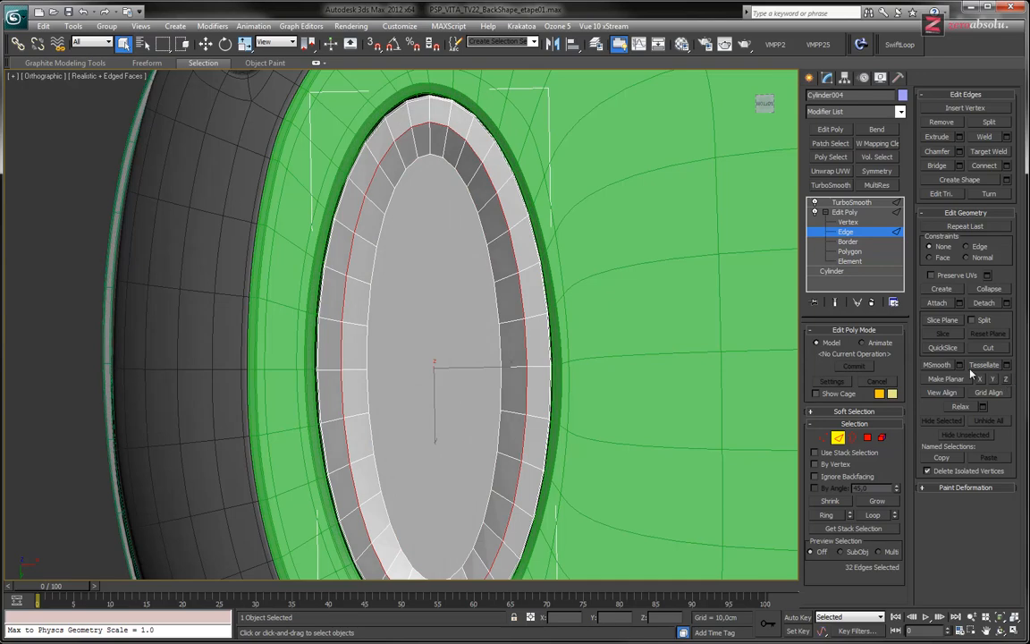
pyautogui.keyDown('alt'); pyautogui.moveTo(479, 242); pyautogui.dragTo(477, 211, button='middle'); pyautogui.keyUp('alt')
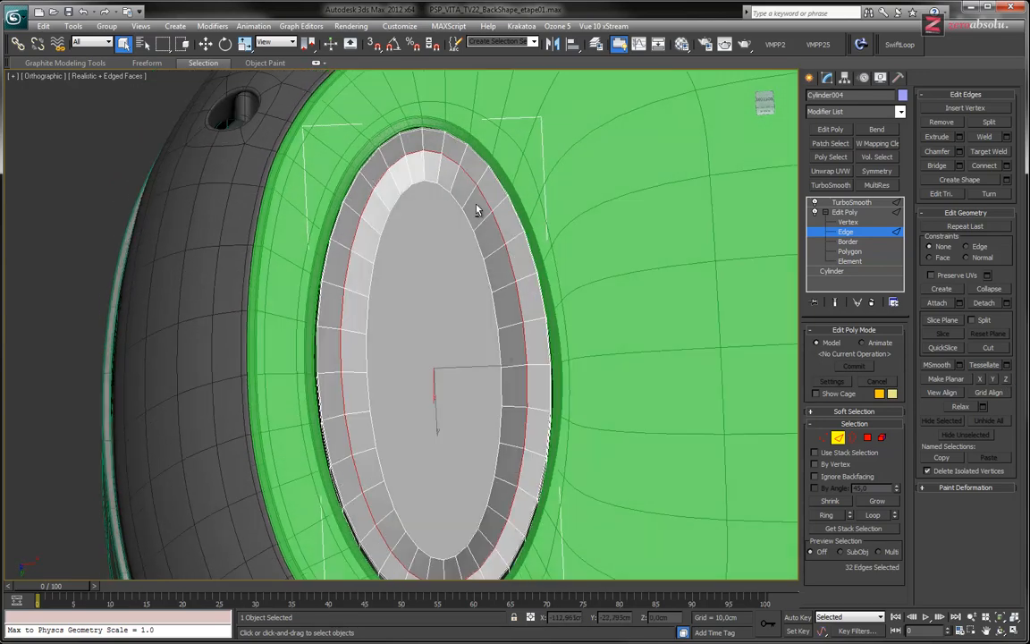
pyautogui.keyDown('alt'); pyautogui.moveTo(508, 310); pyautogui.dragTo(461, 368, button='middle'); pyautogui.keyUp('alt')
pyautogui.press('w')
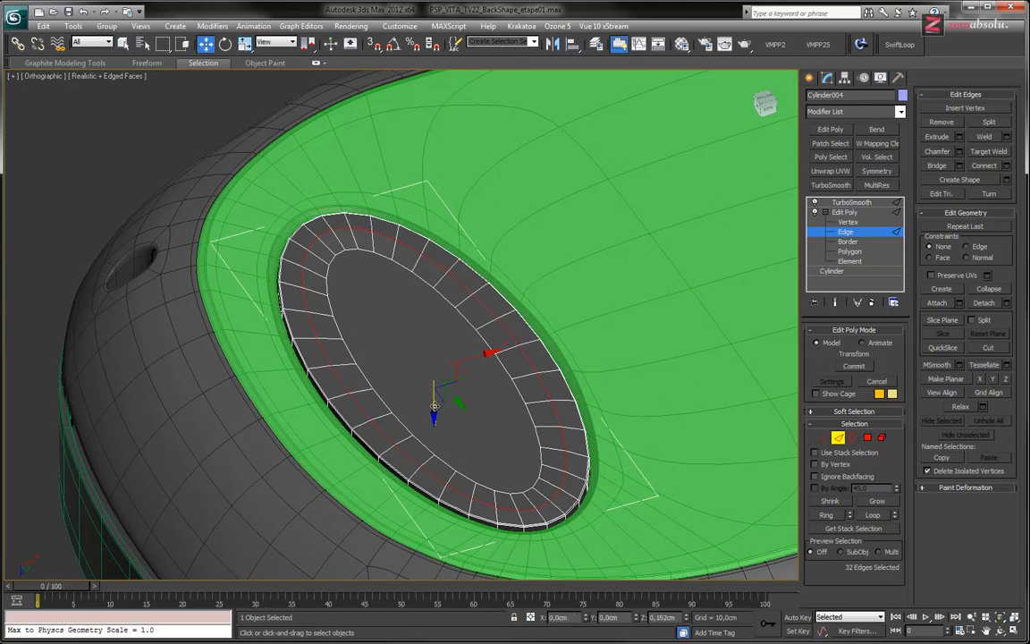
pyautogui.scroll(4, 420, 356)
pyautogui.scroll(-2, 410, 353)
pyautogui.keyDown('alt'); pyautogui.moveTo(416, 301); pyautogui.dragTo(449, 323, button='middle'); pyautogui.keyUp('alt')
# - Select the pad's central oval polygon and scale it down slightly along its long axis, leaving its width alone
pyautogui.click(850, 251)
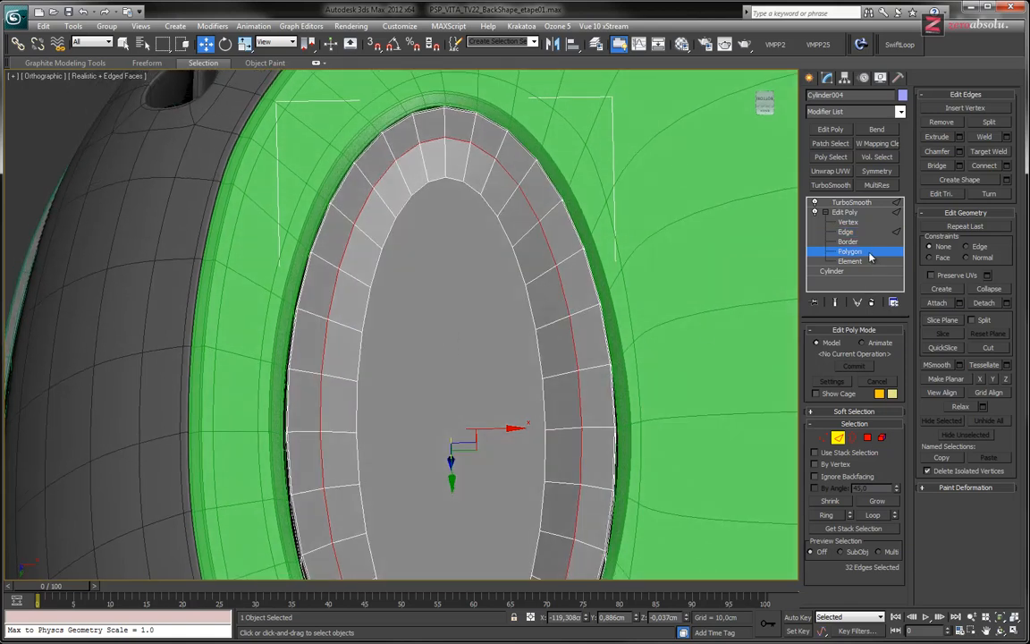
pyautogui.click(460, 337)
pyautogui.press('e')
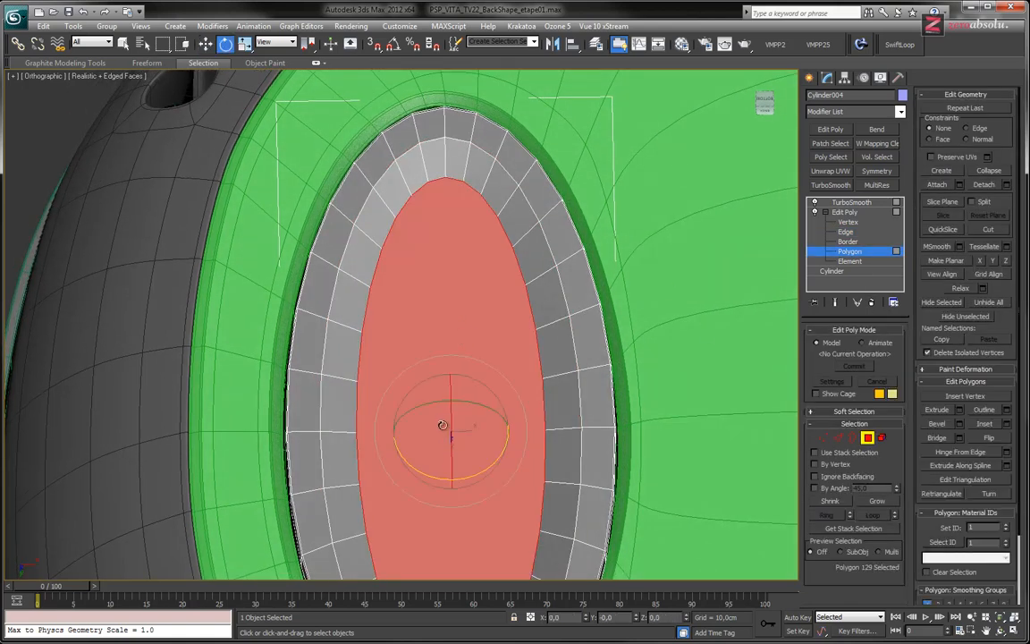
pyautogui.press('z')
pyautogui.press('r')
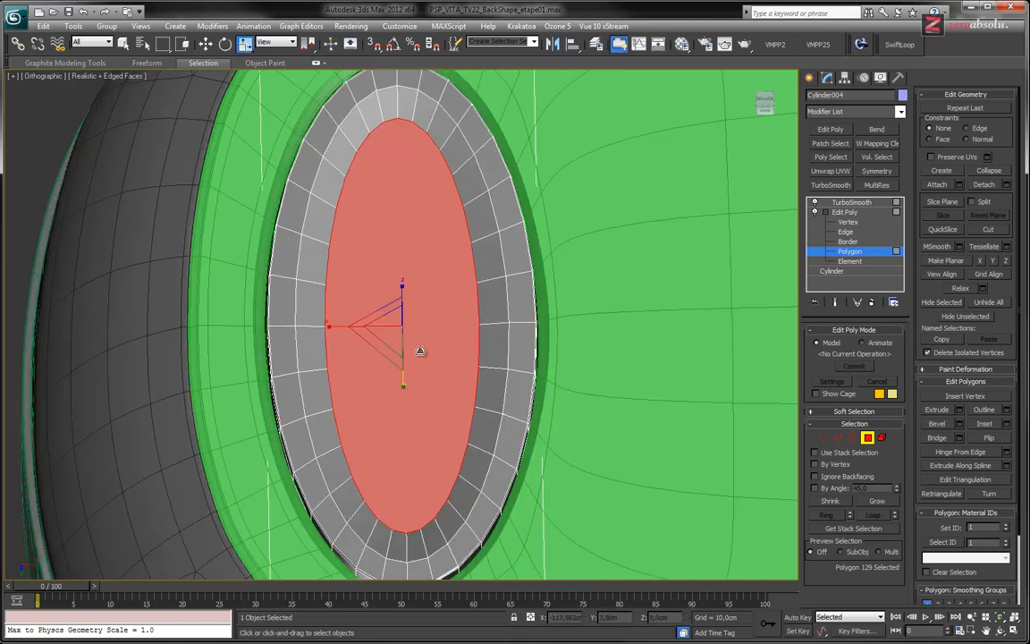
pyautogui.moveTo(403, 382); pyautogui.dragTo(405, 377)
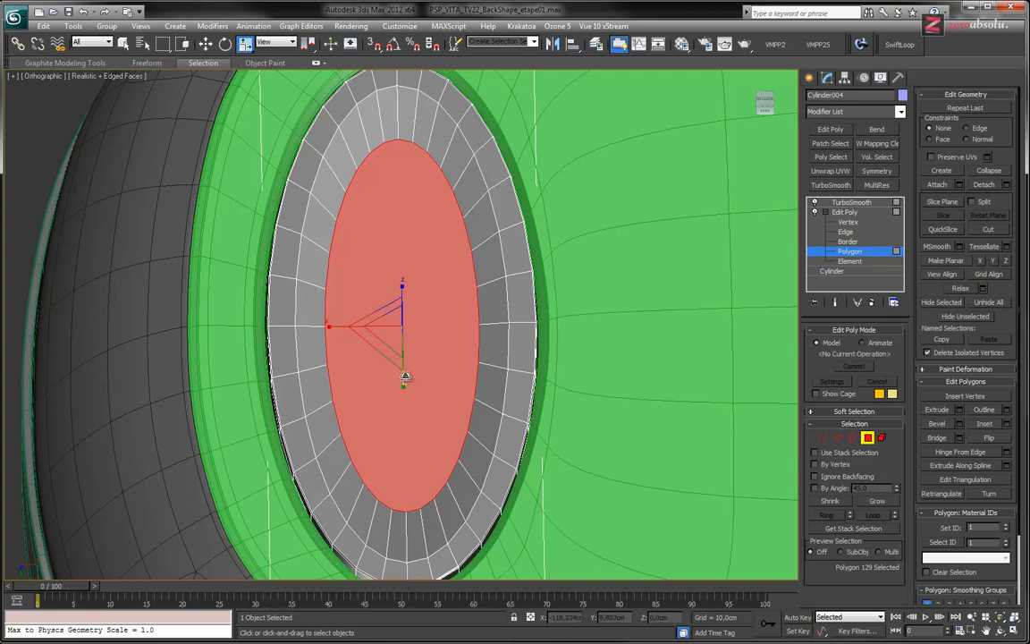
pyautogui.moveTo(518, 360); pyautogui.dragTo(541, 372, button='middle')
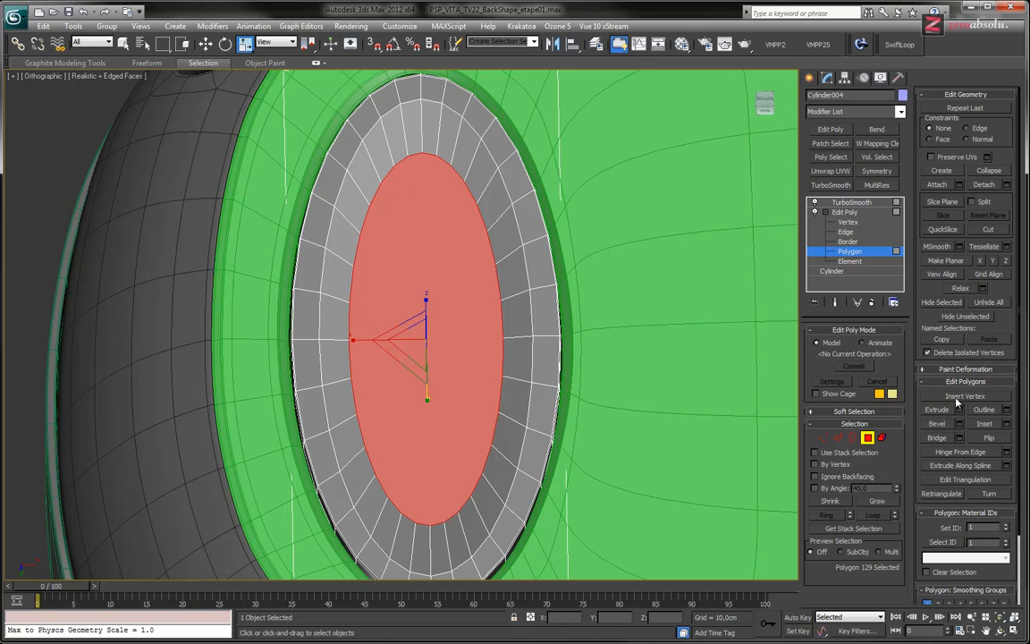
# - Inset the central oval polygon twice, adding two concentric rings of polygons around a small oval
pyautogui.click(985, 424)
pyautogui.moveTo(426, 304)
pyautogui.mouseDown()
pyautogui.moveTo(426, 336)
pyautogui.moveTo(432, 310)
pyautogui.moveTo(430, 333)
pyautogui.moveTo(435, 318)
pyautogui.mouseUp()
pyautogui.moveTo(426, 357); pyautogui.dragTo(456, 364, button='middle')
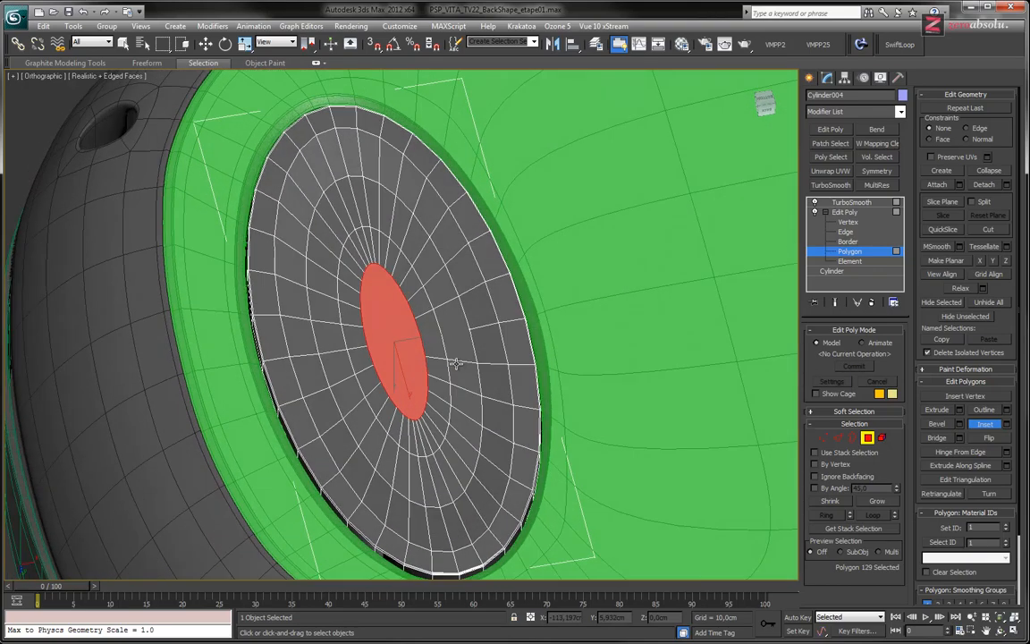
pyautogui.scroll(5, 395, 357)
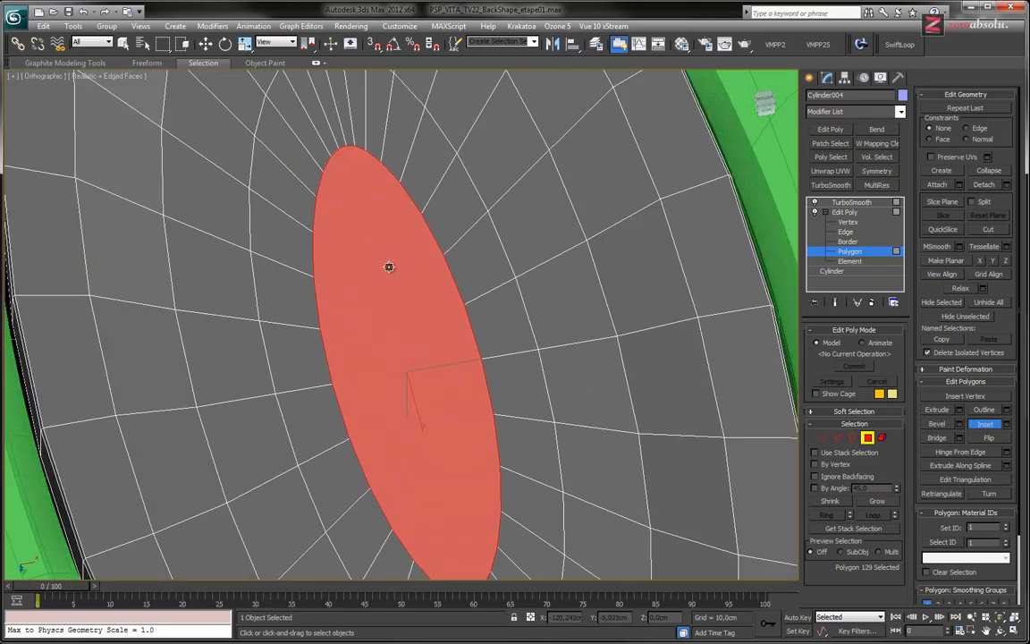
pyautogui.scroll(-5, 362, 340)
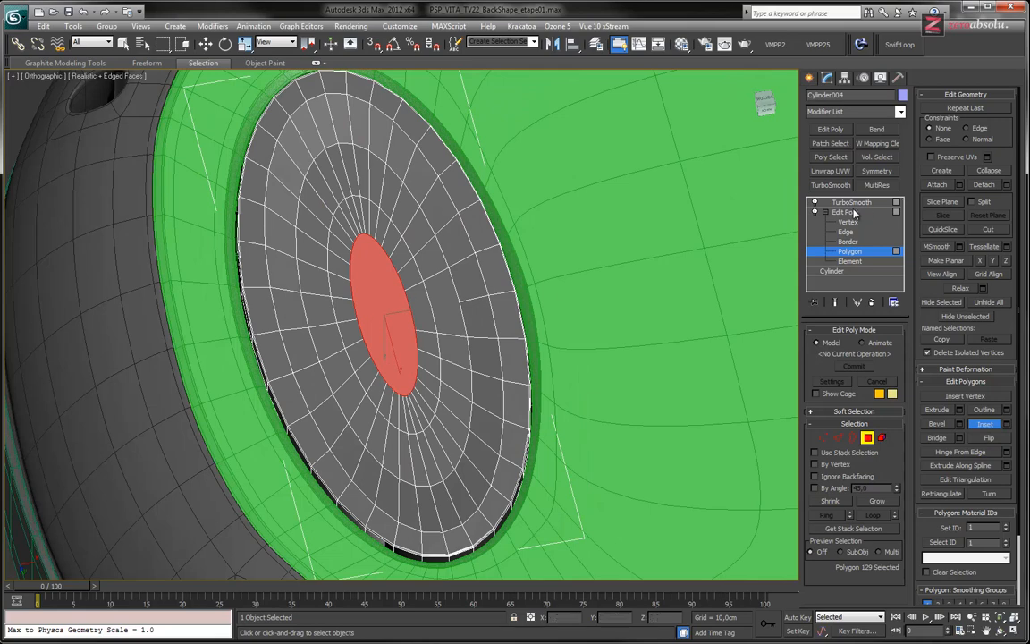
# - Inspect the pad's surface without edges at the TurboSmooth level, and compare it with the unsmoothed Edit Poly mesh
pyautogui.click(852, 202)
pyautogui.moveTo(483, 322)
pyautogui.keyDown('alt'); pyautogui.mouseDown(button='middle')
pyautogui.moveTo(451, 294)
pyautogui.moveTo(470, 293)
pyautogui.moveTo(486, 307)
pyautogui.moveTo(453, 326)
pyautogui.moveTo(474, 330)
pyautogui.moveTo(476, 313)
pyautogui.moveTo(476, 382)
pyautogui.moveTo(486, 306)
pyautogui.moveTo(467, 335)
pyautogui.moveTo(478, 319)
pyautogui.mouseUp(button='middle'); pyautogui.keyUp('alt')
pyautogui.press('F4')
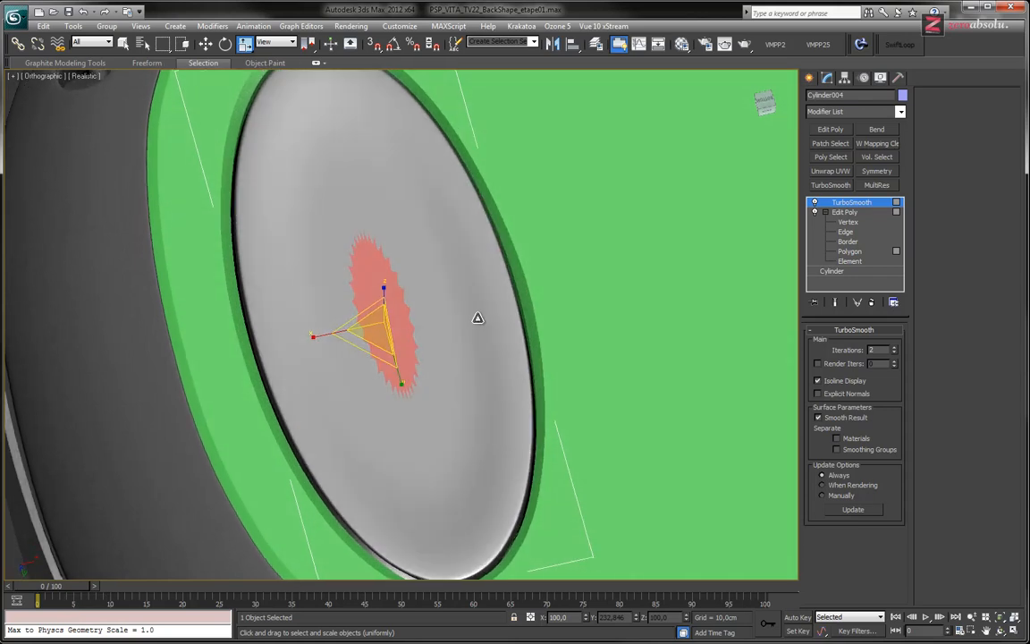
pyautogui.click(850, 251)
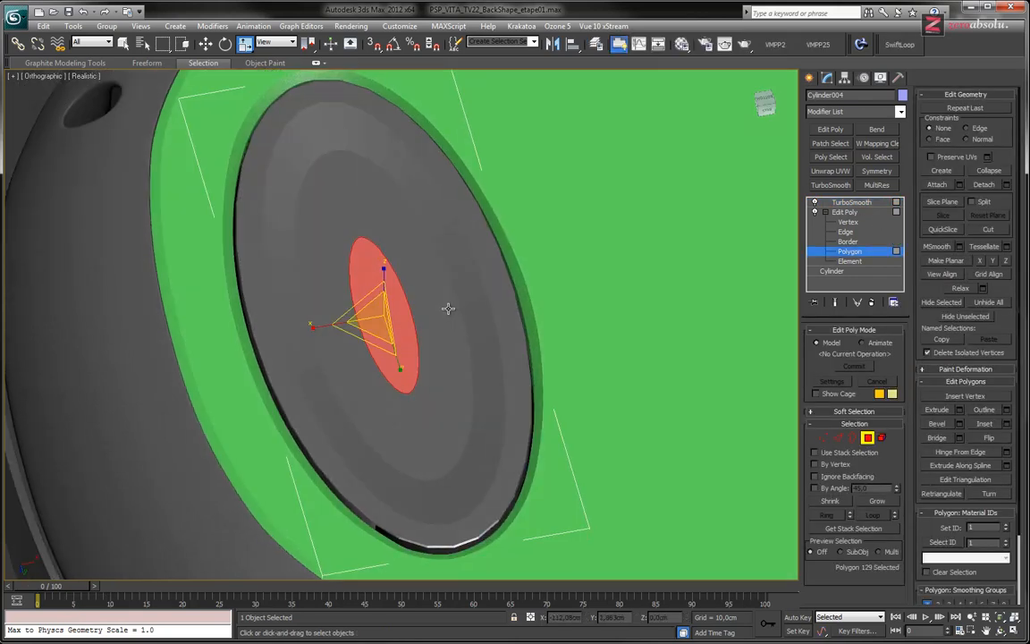
pyautogui.press('F4')
pyautogui.keyDown('alt'); pyautogui.moveTo(440, 313); pyautogui.dragTo(464, 359, button='middle'); pyautogui.keyUp('alt')
pyautogui.press('F4')
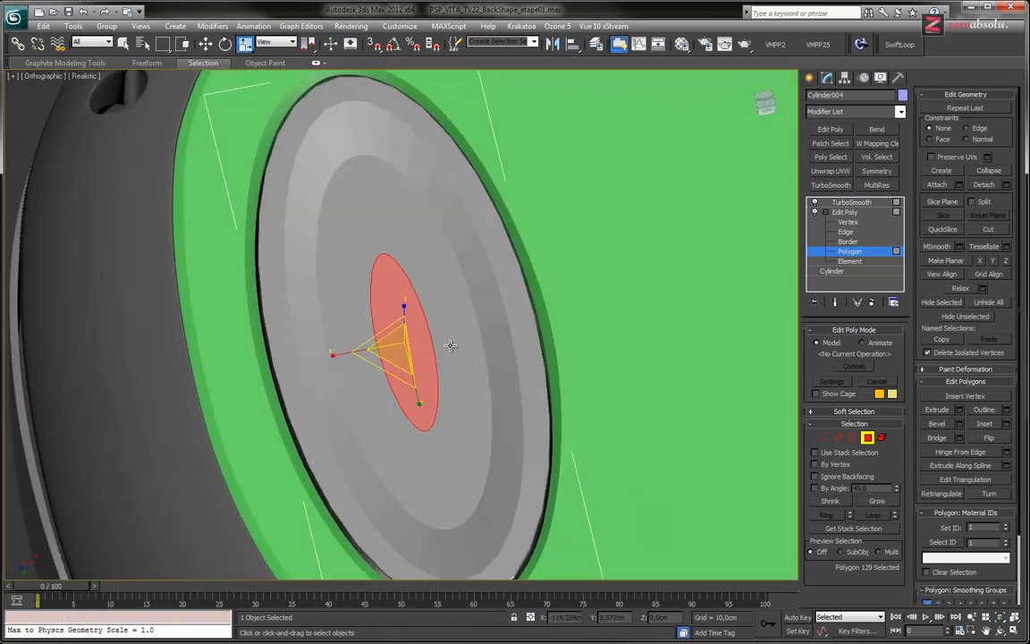
pyautogui.press('F4')
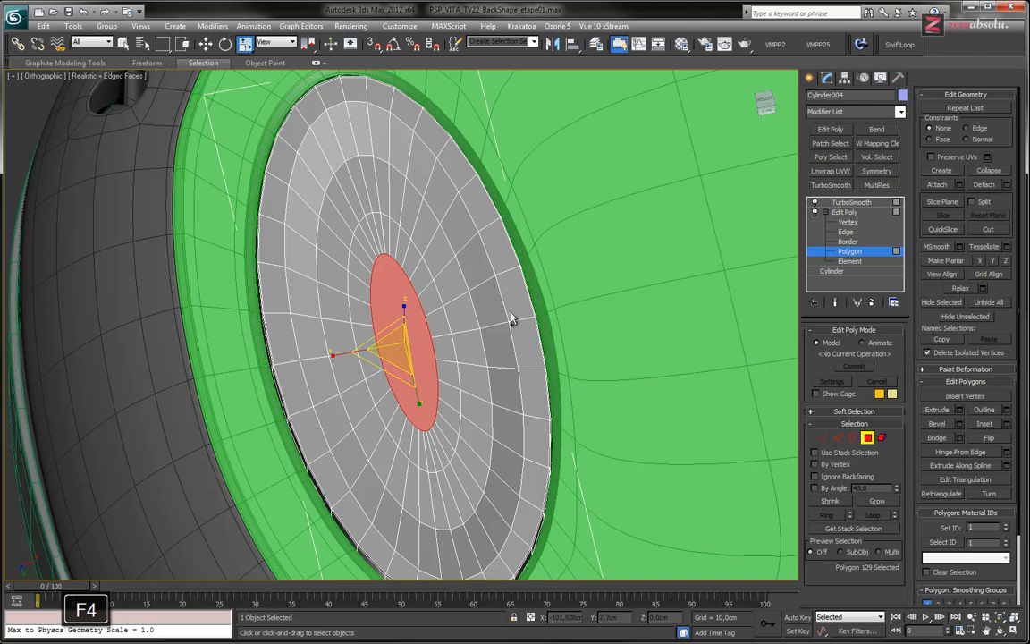
# - Move the small central oval with its surrounding ring to about Z 0.589 cm, and the innermost polygon alone to about Z 0.771 cm
pyautogui.click(873, 502)
pyautogui.keyDown('alt'); pyautogui.moveTo(409, 328); pyautogui.dragTo(435, 341, button='middle'); pyautogui.keyUp('alt')
pyautogui.press('w')
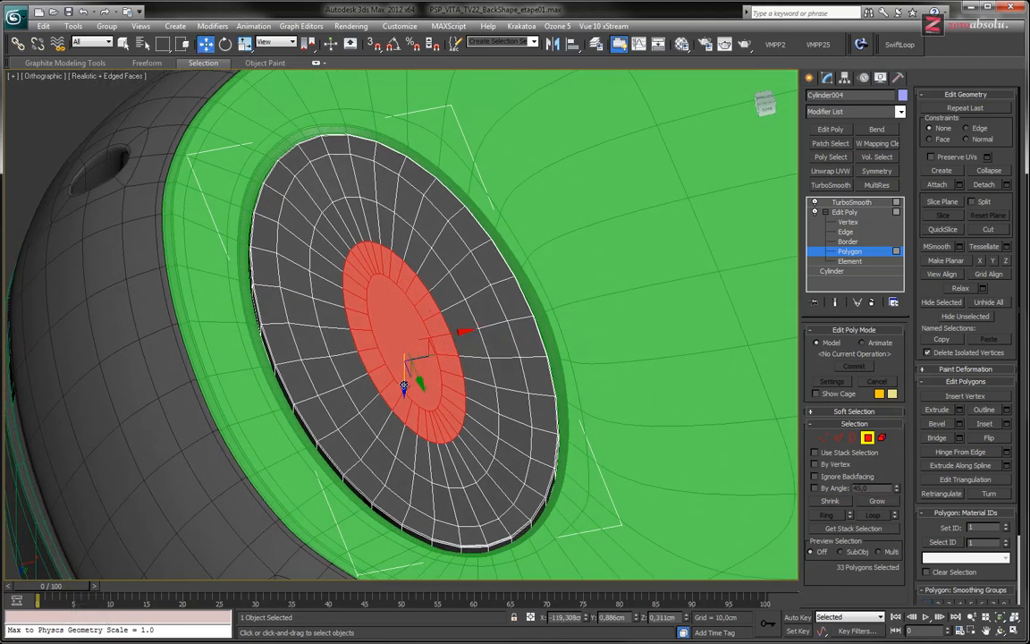
pyautogui.moveTo(404, 385); pyautogui.dragTo(404, 388)
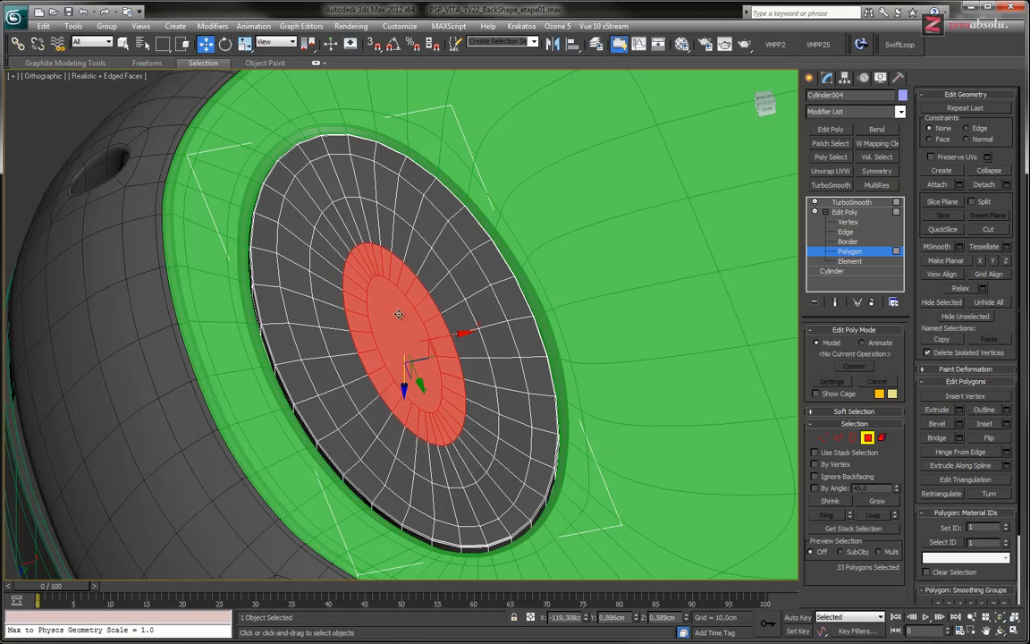
pyautogui.click(402, 383)
pyautogui.moveTo(403, 387); pyautogui.dragTo(403, 387)
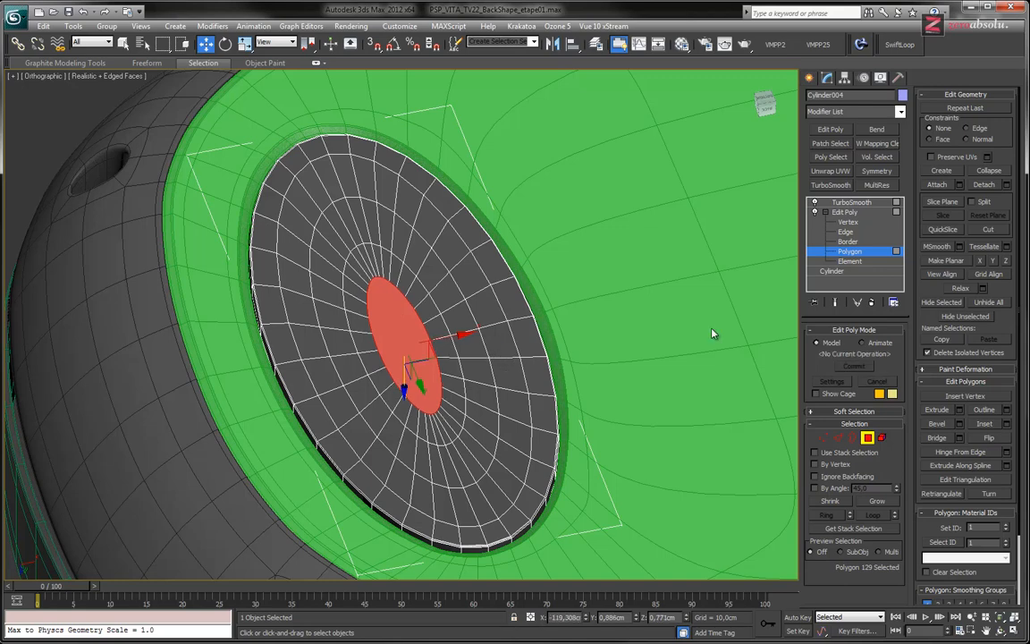
# - Return to the TurboSmooth level and examine the pad's deepened concave surface without edges from a new angle
pyautogui.click(851, 253)
pyautogui.click(851, 202)
pyautogui.moveTo(429, 340)
pyautogui.keyDown('alt'); pyautogui.mouseDown(button='middle')
pyautogui.moveTo(471, 336)
pyautogui.moveTo(452, 375)
pyautogui.moveTo(451, 444)
pyautogui.moveTo(475, 423)
pyautogui.moveTo(399, 388)
pyautogui.moveTo(378, 409)
pyautogui.moveTo(384, 399)
pyautogui.moveTo(382, 442)
pyautogui.moveTo(431, 387)
pyautogui.mouseUp(button='middle'); pyautogui.keyUp('alt')
pyautogui.press('F4')
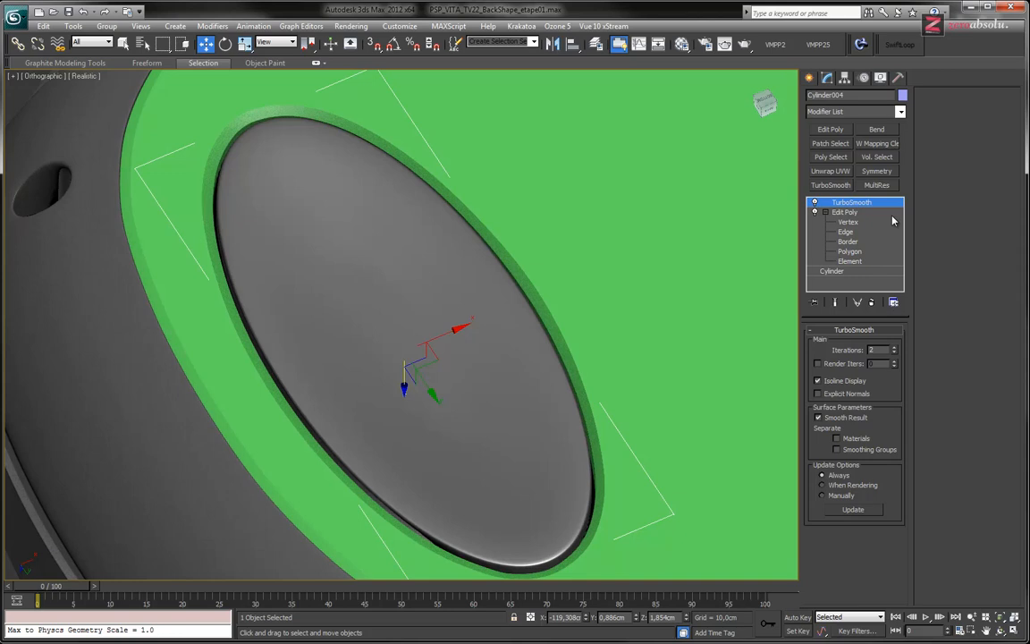
# - Move the selected edge loop near the pad's rim to about Z 0.112 cm, and return to the Polygon level
pyautogui.click(861, 251)
pyautogui.click(322, 166)
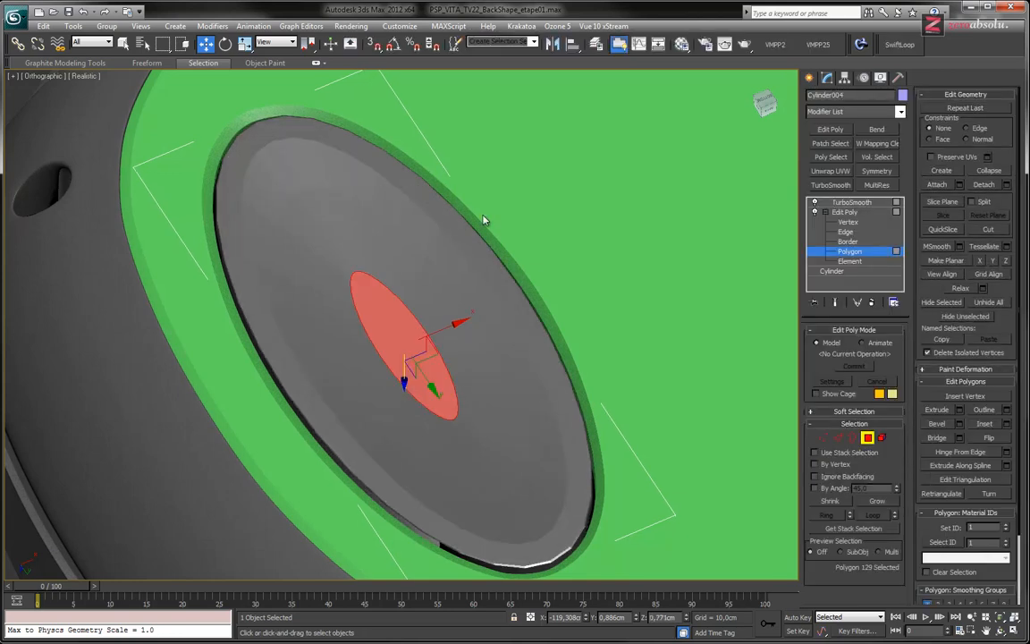
pyautogui.click(847, 231)
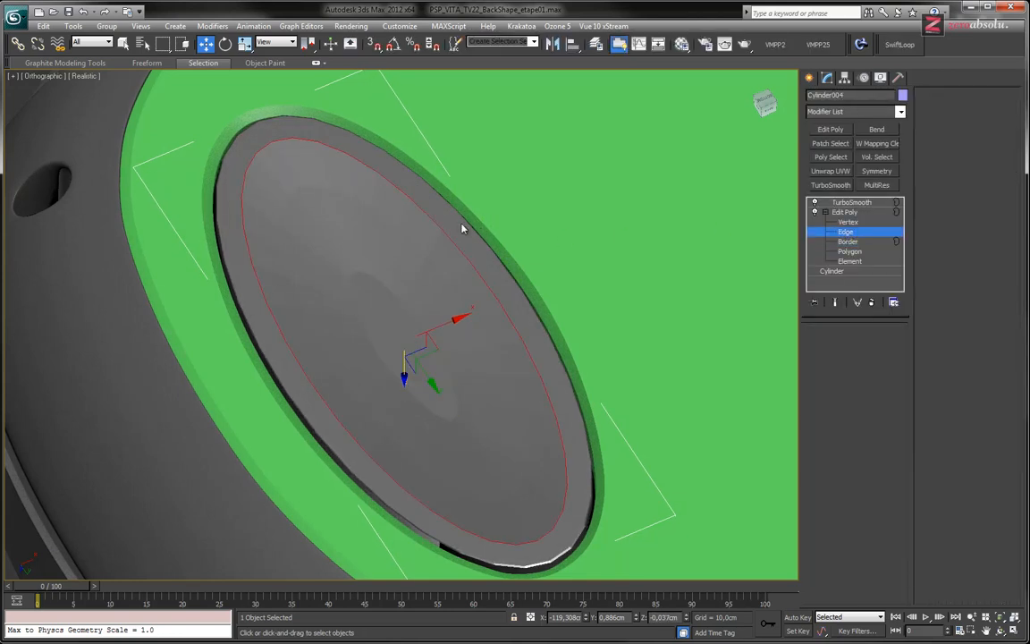
pyautogui.moveTo(462, 368)
pyautogui.keyDown('alt'); pyautogui.mouseDown(button='middle')
pyautogui.moveTo(449, 350)
pyautogui.moveTo(447, 359)
pyautogui.mouseUp(button='middle'); pyautogui.keyUp('alt')
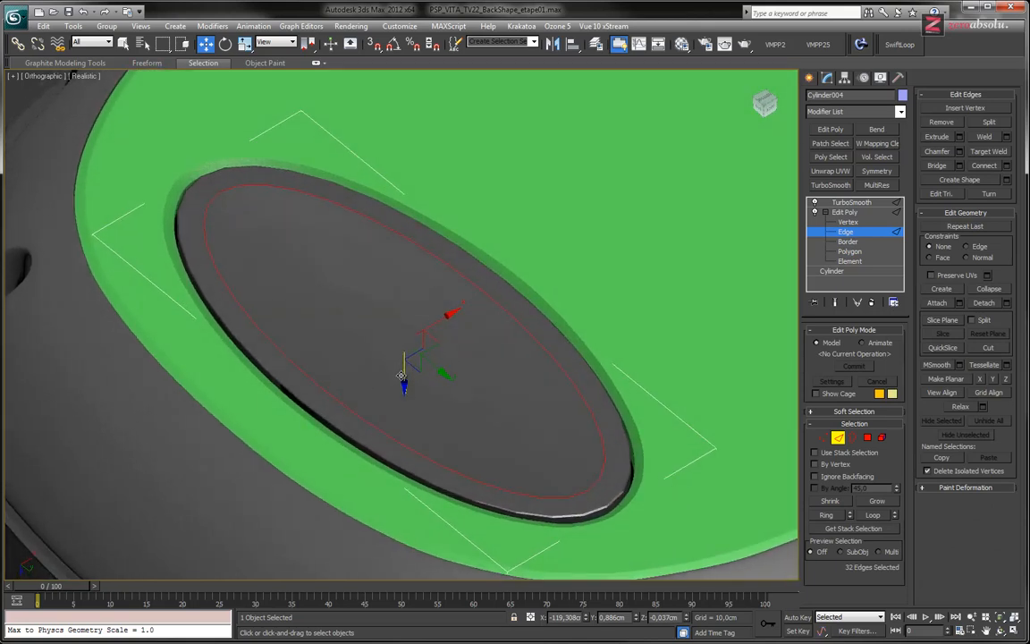
pyautogui.moveTo(401, 376); pyautogui.dragTo(402, 377)
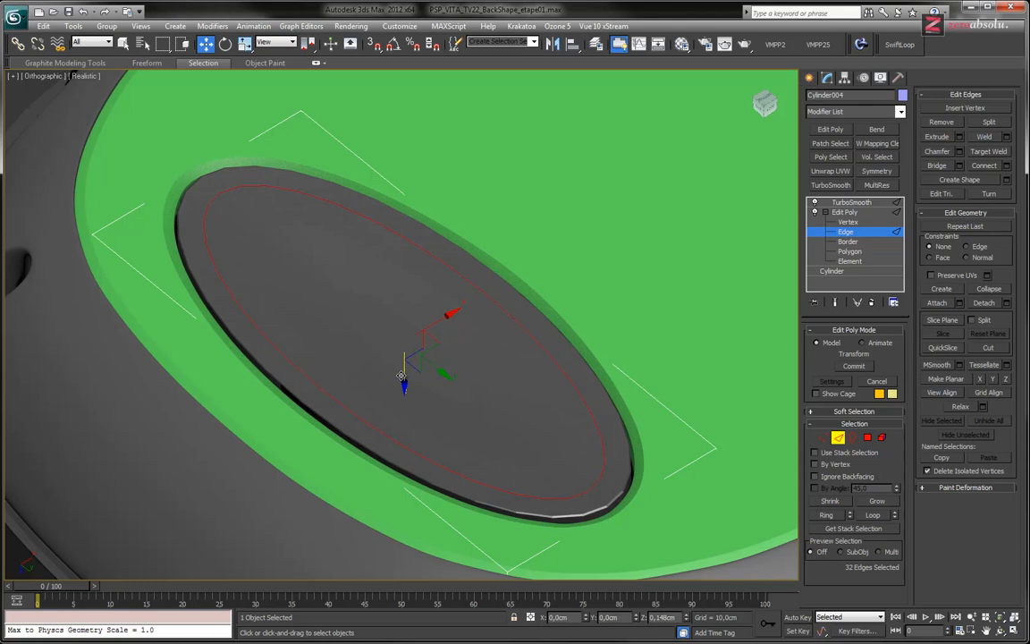
pyautogui.keyDown('alt'); pyautogui.moveTo(401, 376); pyautogui.dragTo(424, 383, button='middle'); pyautogui.keyUp('alt')
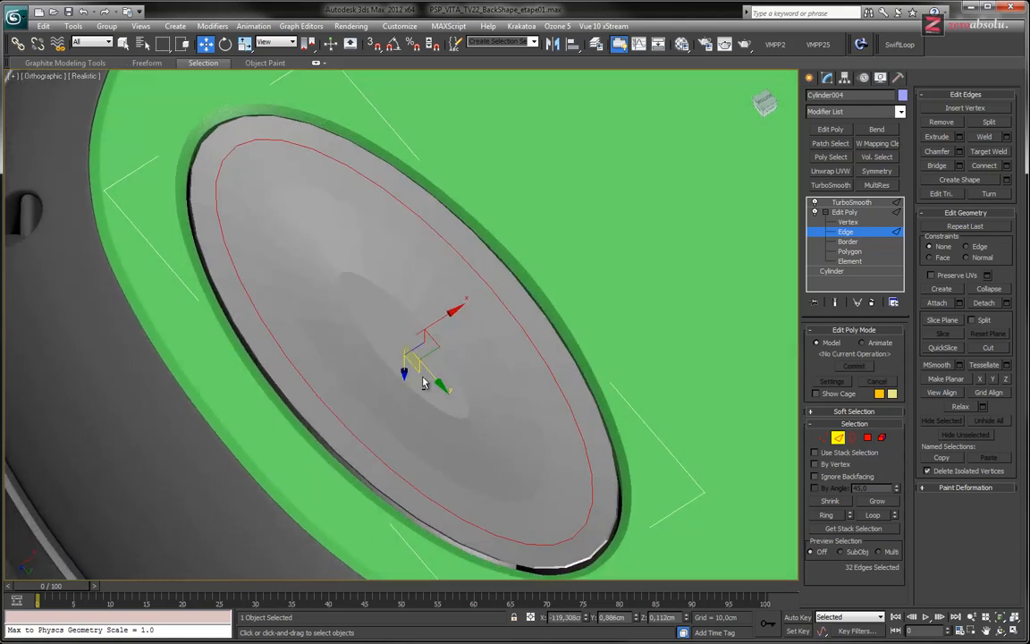
pyautogui.press('4')
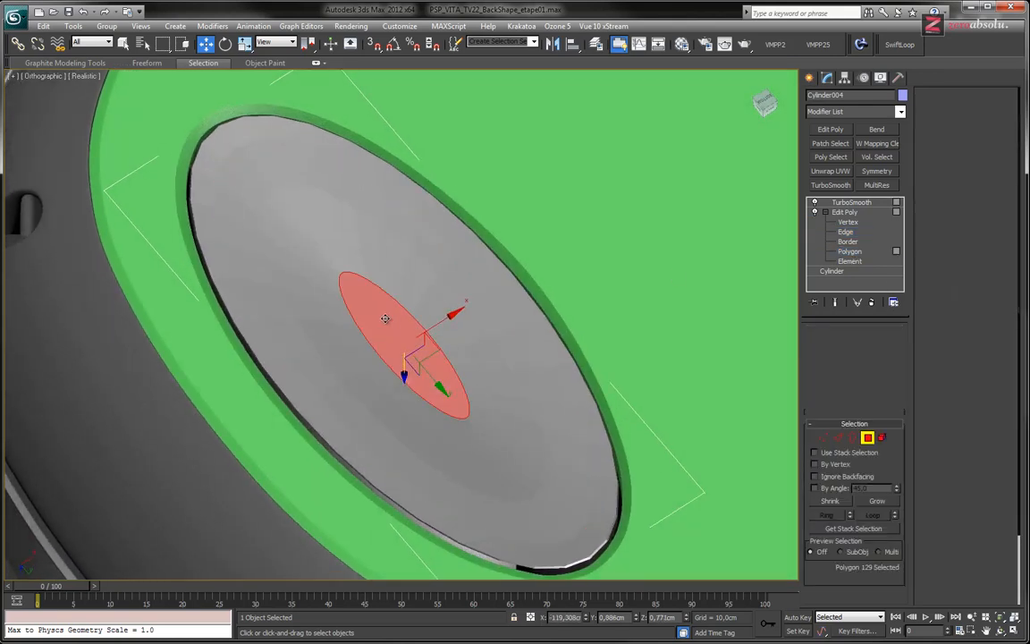
# - Move the pad's innermost oval polygon along the vertical axis to about Z 0.766 cm
pyautogui.keyDown('alt'); pyautogui.moveTo(417, 390); pyautogui.dragTo(414, 381, button='middle'); pyautogui.keyUp('alt')
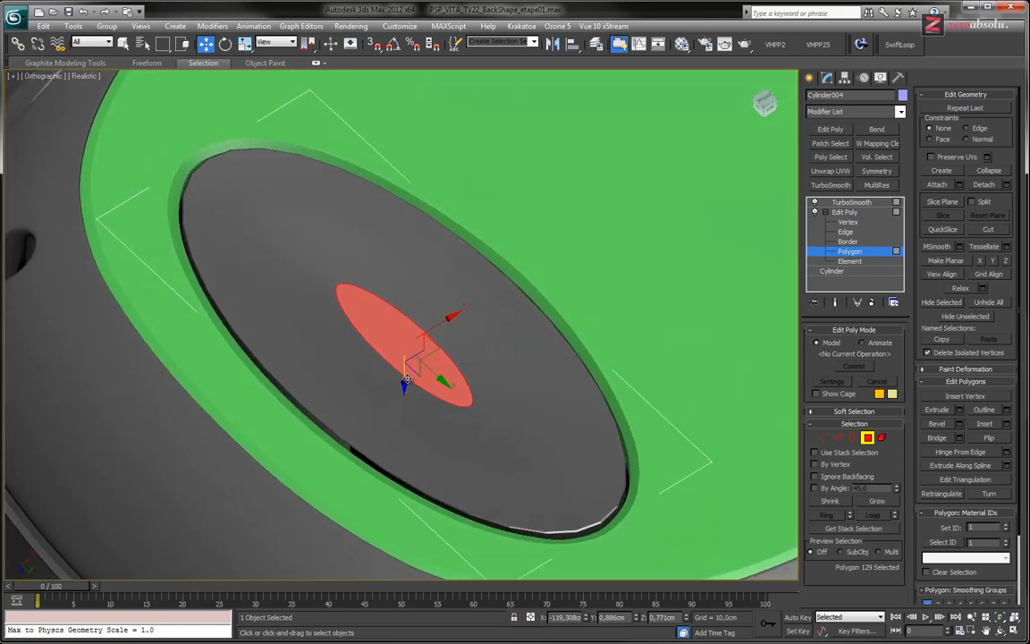
pyautogui.moveTo(406, 376); pyautogui.dragTo(405, 376)
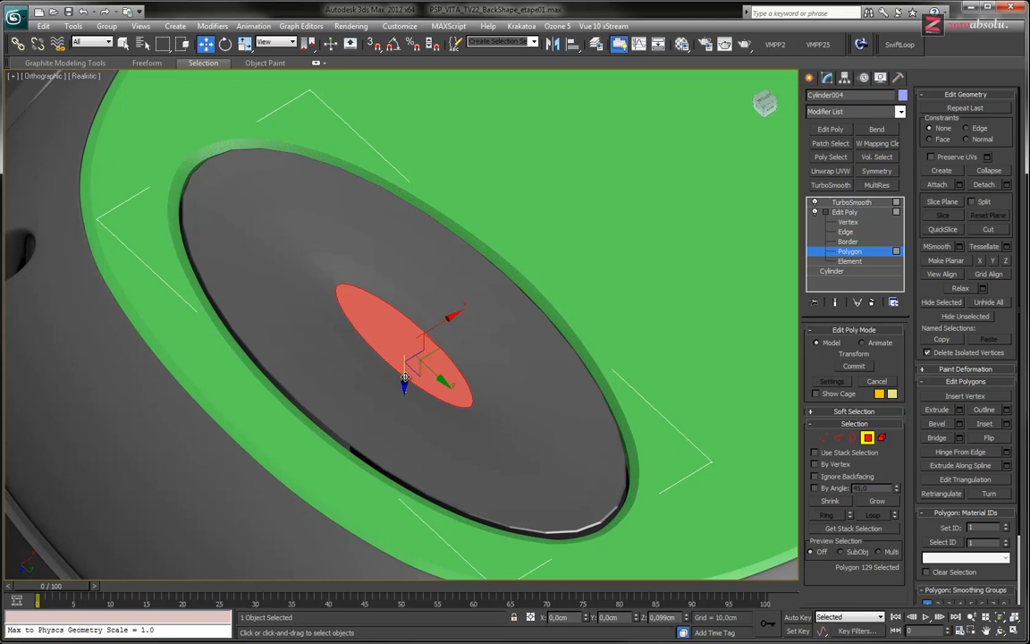
pyautogui.moveTo(406, 376)
pyautogui.mouseDown()
pyautogui.moveTo(421, 398)
pyautogui.moveTo(480, 426)
pyautogui.mouseUp()
# - Isolate the oval pad and show it in wireframe in the Front view
pyautogui.keyDown('alt'); pyautogui.moveTo(479, 427); pyautogui.dragTo(516, 326, button='middle'); pyautogui.keyUp('alt')
pyautogui.press('f')
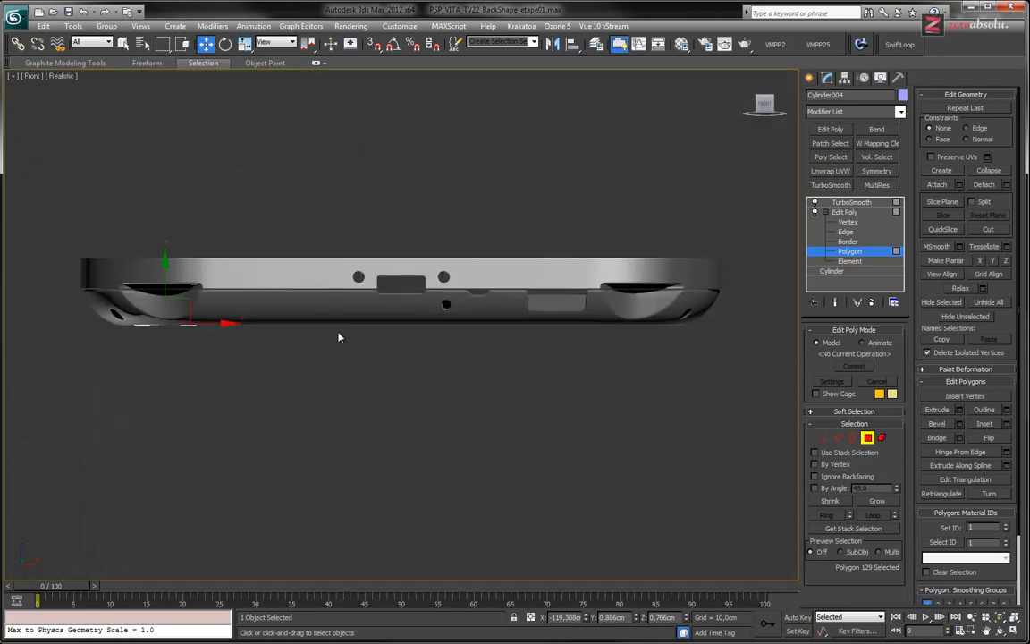
pyautogui.scroll(6, 428, 418)
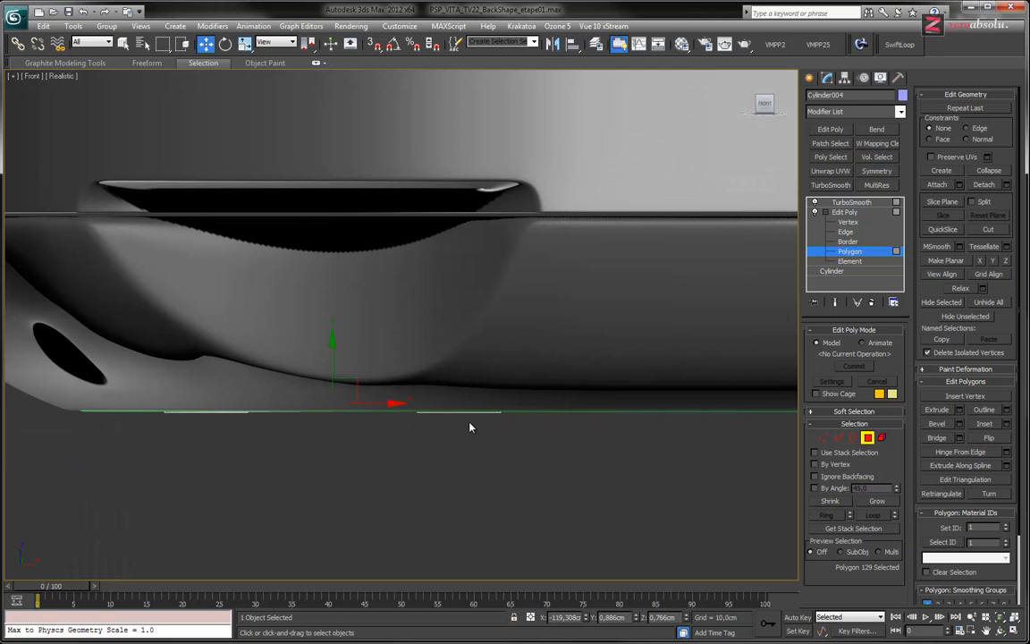
pyautogui.hotkey('alt', 'q')
pyautogui.moveTo(370, 364); pyautogui.dragTo(428, 384, button='middle')
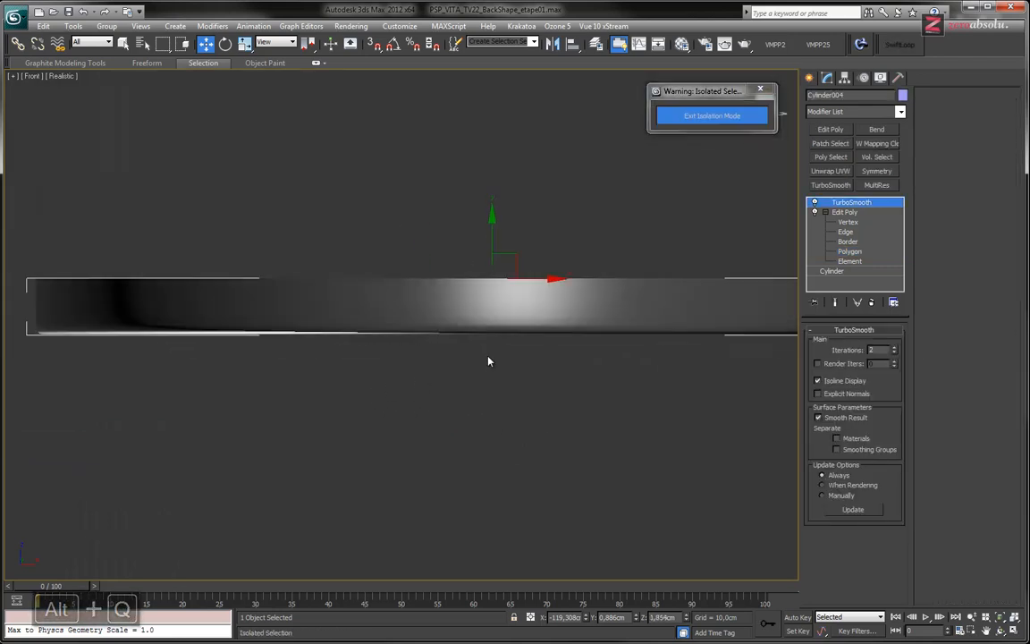
pyautogui.press('F3')
pyautogui.scroll(5, 483, 362)
pyautogui.scroll(2, 438, 339)
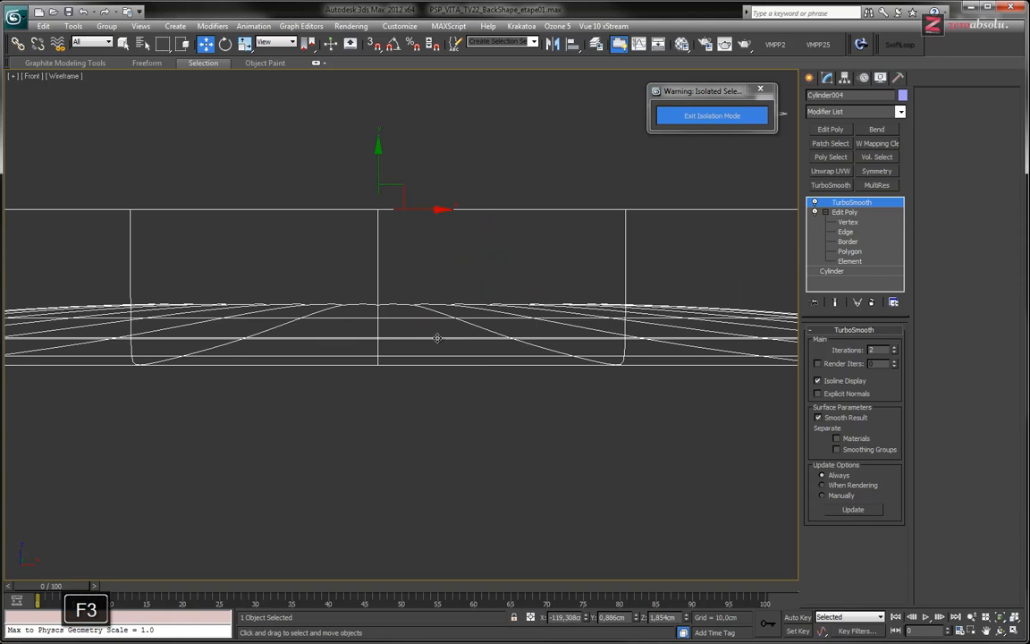
# - Undo the accidental move of the whole pad, and move only its innermost polygon to about Z 0.708 cm
pyautogui.moveTo(564, 338); pyautogui.dragTo(476, 394, button='middle')
pyautogui.scroll(-3, 267, 380)
pyautogui.moveTo(438, 289)
pyautogui.mouseDown()
pyautogui.moveTo(437, 302)
pyautogui.moveTo(437, 283)
pyautogui.mouseUp()
pyautogui.hotkey('ctrl', 'z')
pyautogui.click(850, 252)
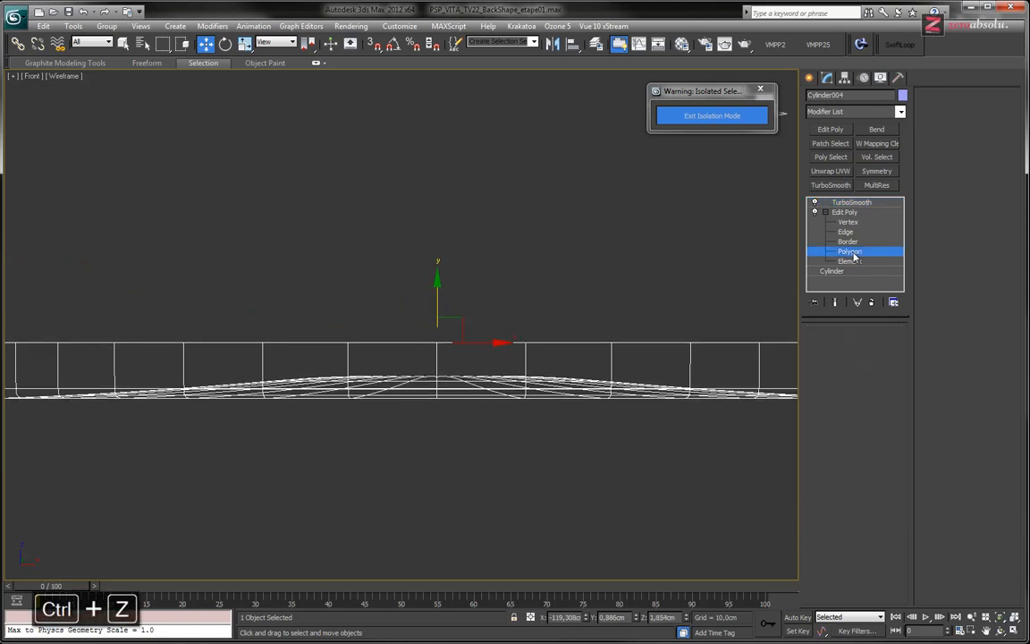
pyautogui.moveTo(438, 329); pyautogui.dragTo(439, 330)
pyautogui.hotkey('ctrl', 'z')
pyautogui.scroll(3, 431, 398)
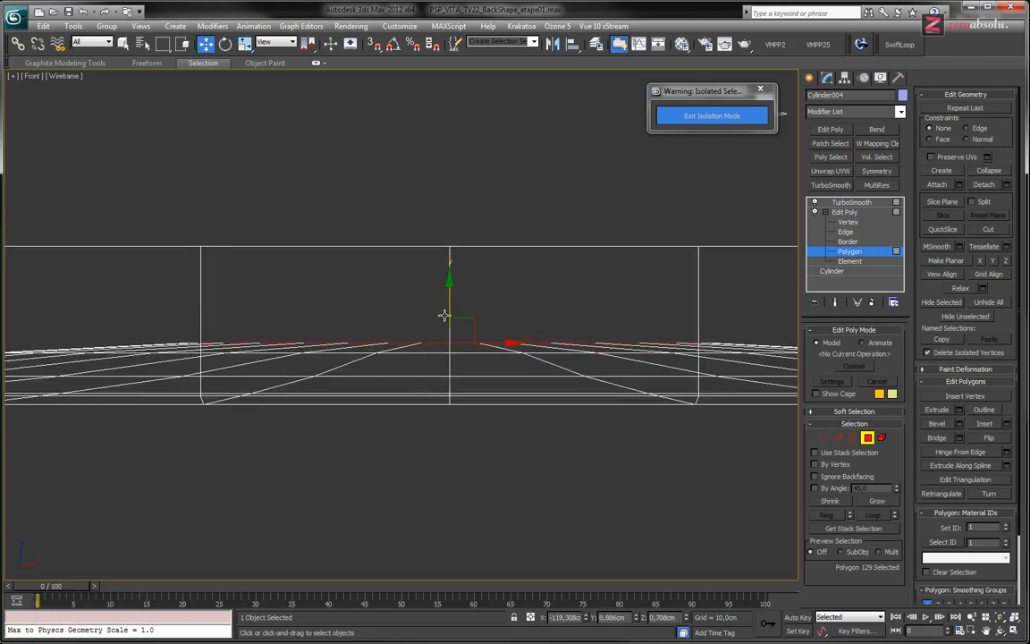
# - Select the middle edge loop of the pad's concave face and move it to about Z 0.341 cm
pyautogui.click(394, 376)
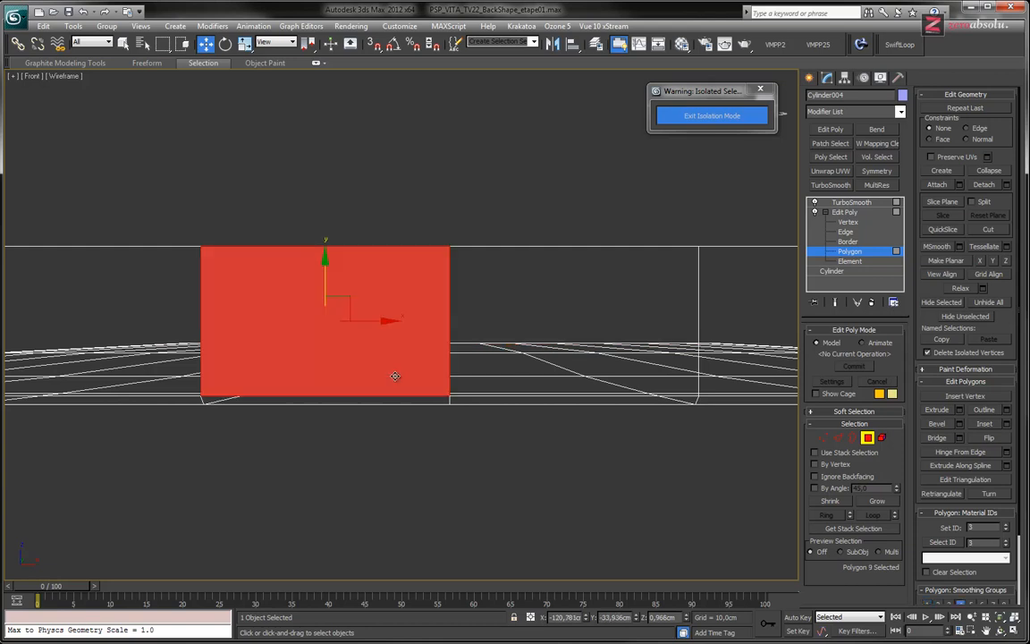
pyautogui.press('2')
pyautogui.click(494, 375)
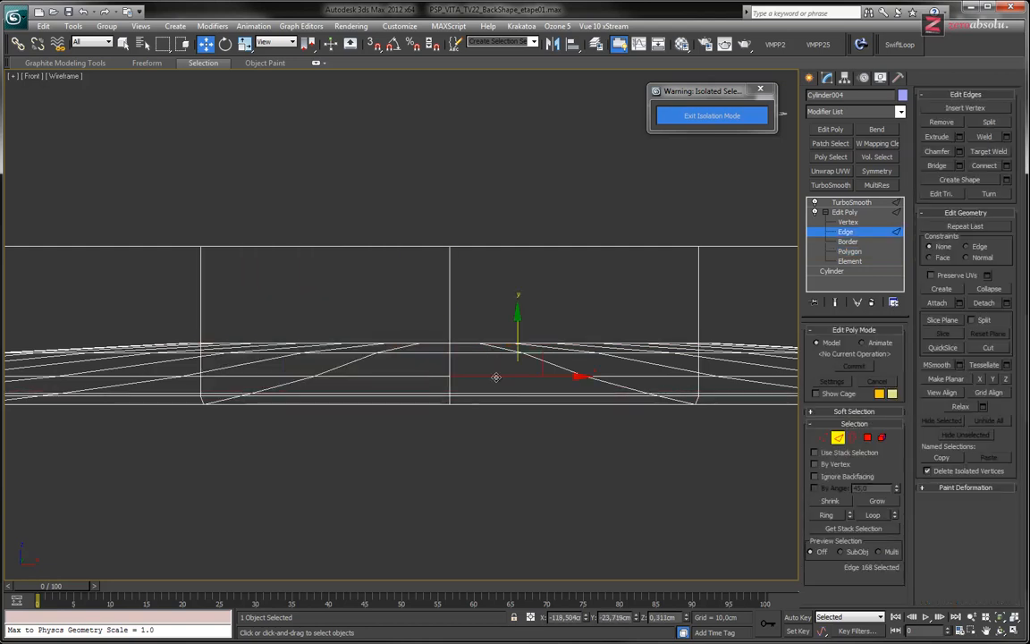
pyautogui.doubleClick(617, 376)
pyautogui.click(414, 345)
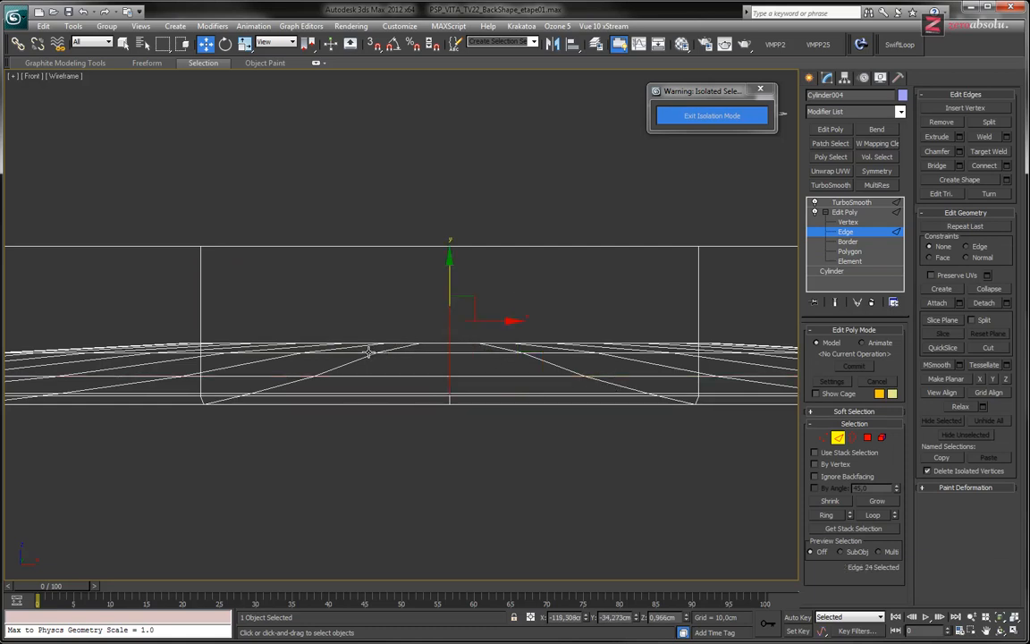
pyautogui.moveTo(450, 282); pyautogui.dragTo(450, 277)
pyautogui.hotkey('ctrl', 'z')
pyautogui.hotkey('ctrl', 'z')
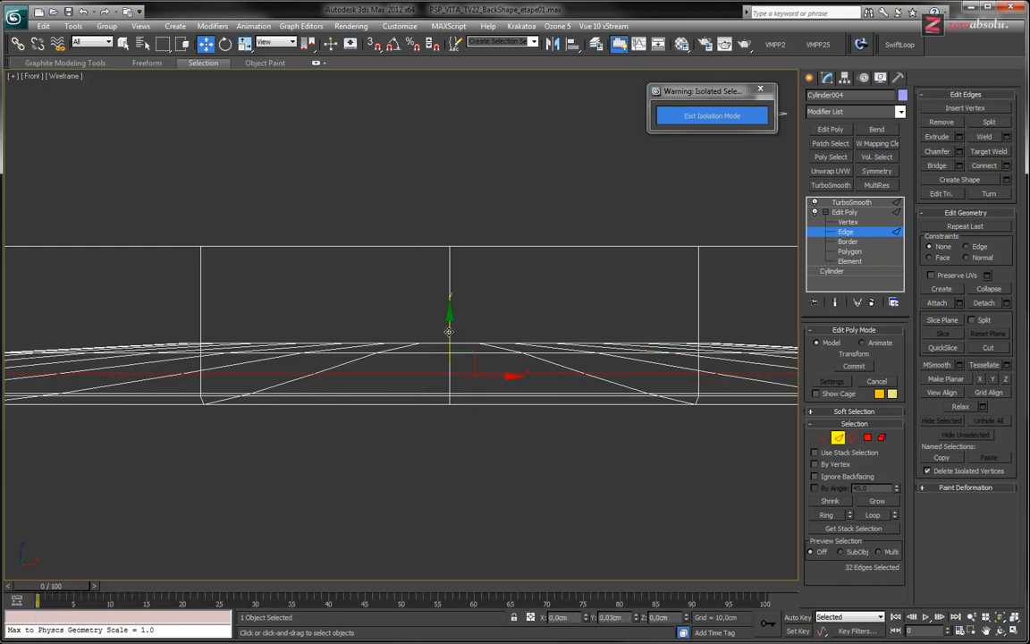
pyautogui.moveTo(449, 332); pyautogui.dragTo(449, 329)
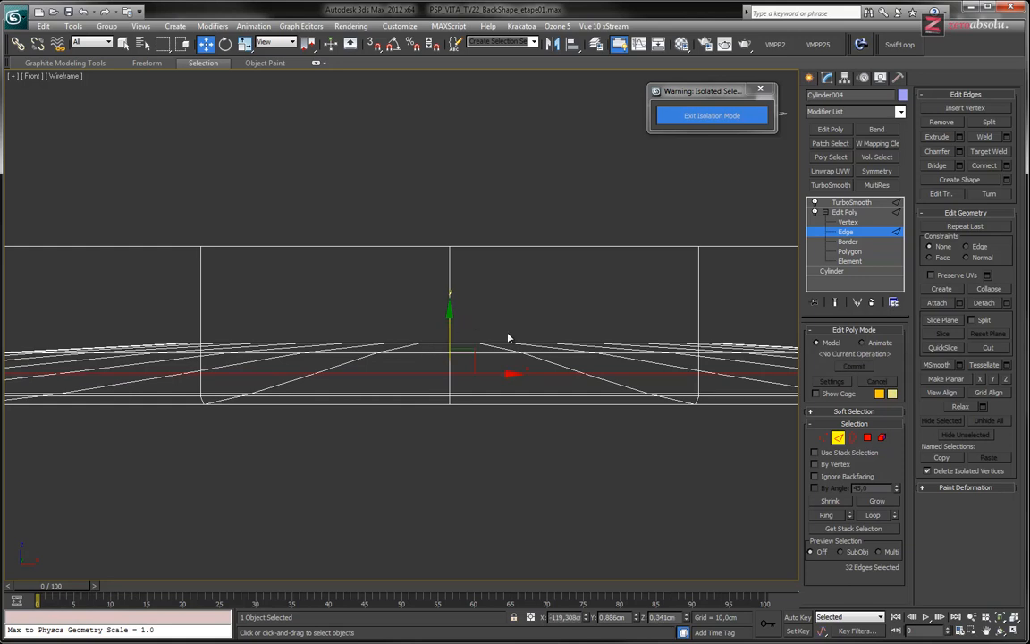
# - Check the pad shaded, and move the edge loop just outside the innermost polygon to about Z 0.527 cm
pyautogui.moveTo(732, 280)
pyautogui.keyDown('alt'); pyautogui.mouseDown(button='middle')
pyautogui.moveTo(547, 249)
pyautogui.moveTo(540, 340)
pyautogui.moveTo(552, 398)
pyautogui.moveTo(566, 370)
pyautogui.moveTo(557, 390)
pyautogui.moveTo(565, 404)
pyautogui.moveTo(580, 382)
pyautogui.moveTo(566, 417)
pyautogui.mouseUp(button='middle'); pyautogui.keyUp('alt')
pyautogui.press('F3')
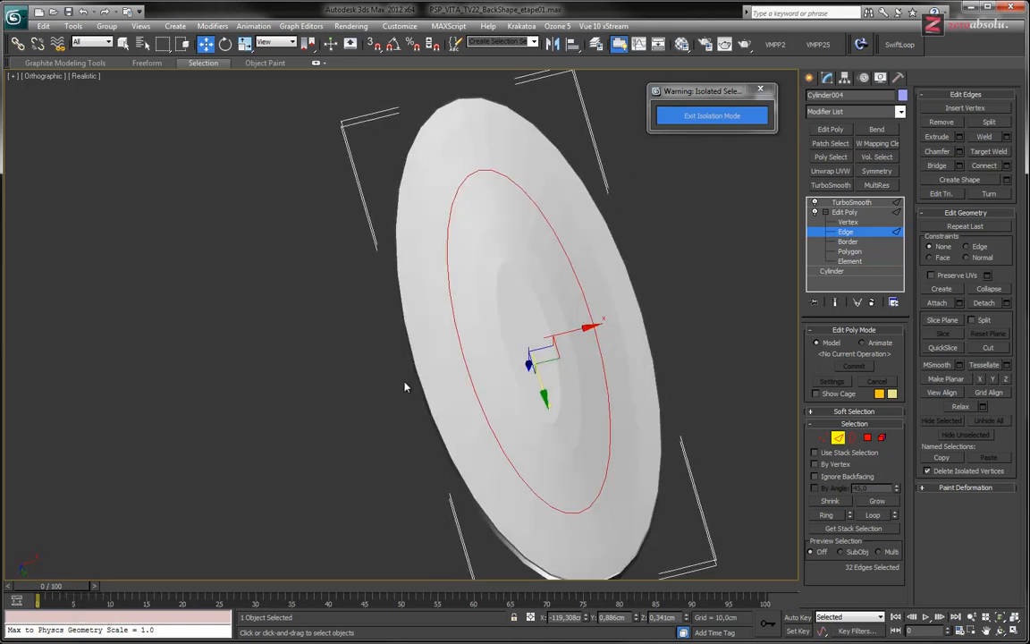
pyautogui.press('f')
pyautogui.press('F3')
pyautogui.moveTo(458, 394); pyautogui.dragTo(421, 476, button='middle')
pyautogui.scroll(3, 506, 389)
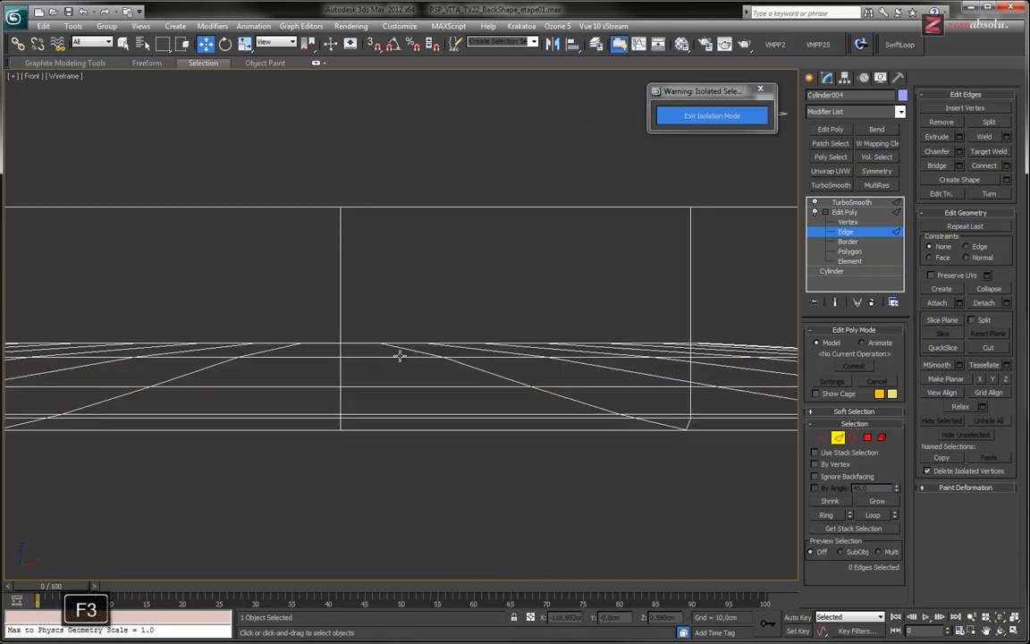
pyautogui.click(458, 359)
pyautogui.doubleClick(485, 359)
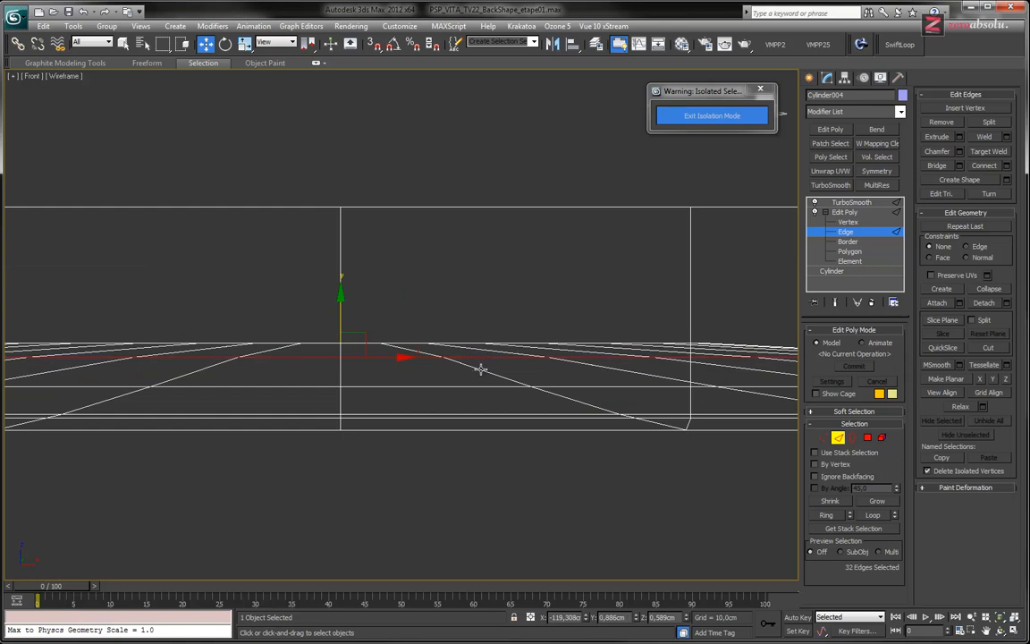
pyautogui.moveTo(341, 314); pyautogui.dragTo(340, 326)
# - Return to the Polygon level and move the innermost polygon to about Z 0.641 cm in the Front view
pyautogui.click(848, 252)
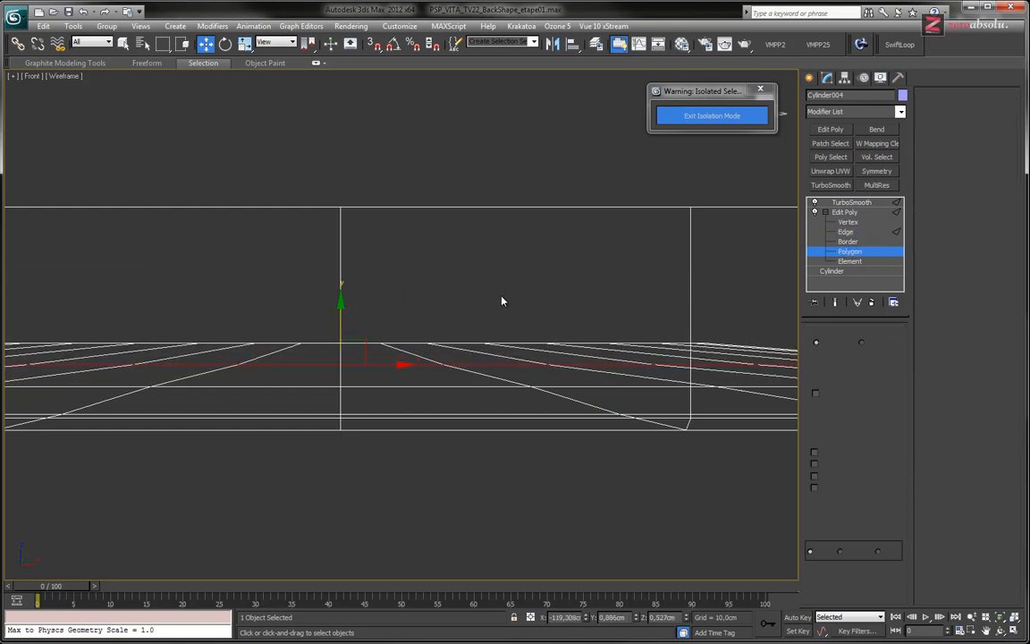
pyautogui.click(344, 310)
pyautogui.keyDown('alt'); pyautogui.moveTo(421, 316); pyautogui.dragTo(394, 456, button='middle'); pyautogui.keyUp('alt')
pyautogui.scroll(-5, 474, 252)
pyautogui.click(534, 100)
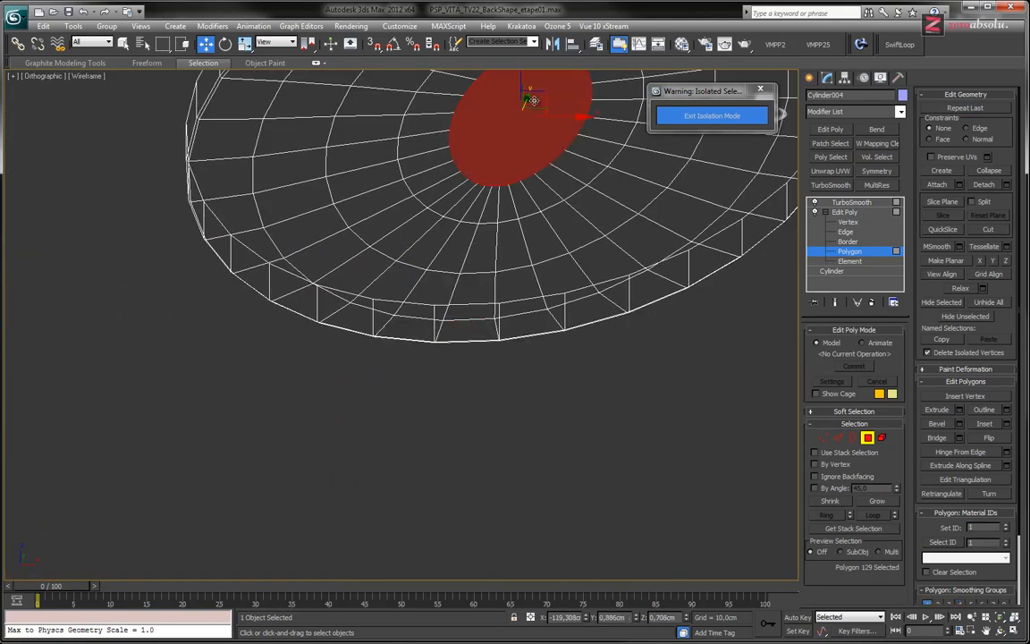
pyautogui.press('f')
pyautogui.press('z')
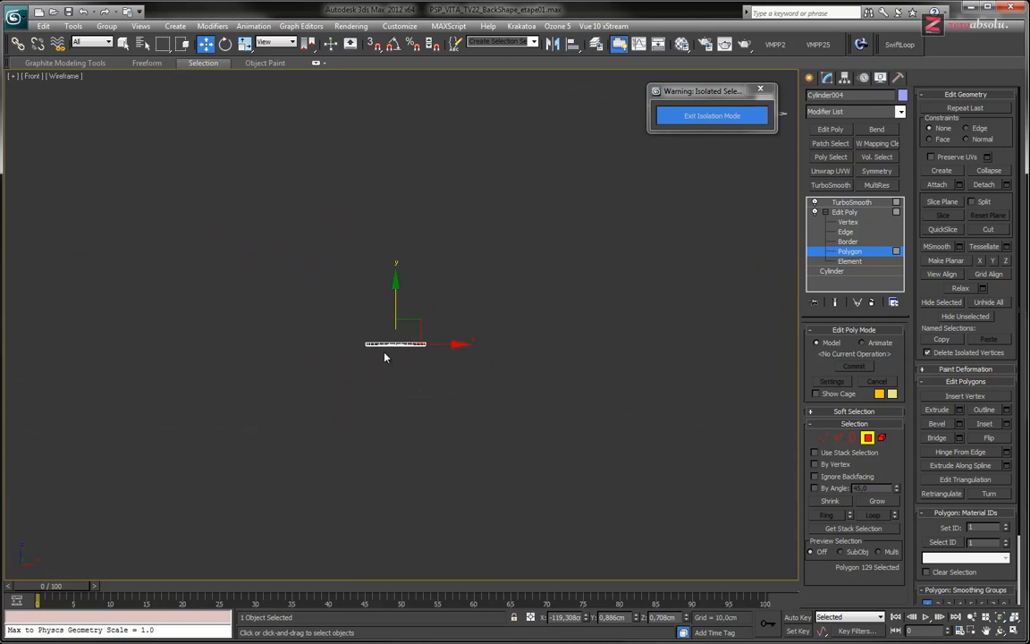
pyautogui.moveTo(361, 327); pyautogui.dragTo(360, 343)
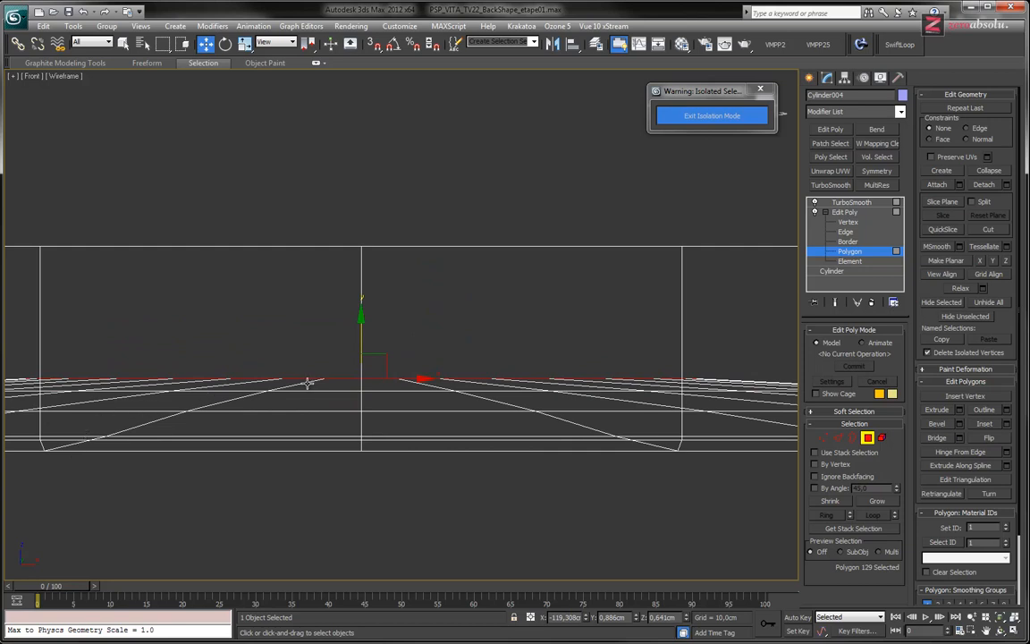
# - Select the edge loop closest to the pad's rim and move it to about Z 0.132 cm
pyautogui.moveTo(265, 424); pyautogui.dragTo(397, 391, button='middle')
pyautogui.click(342, 404)
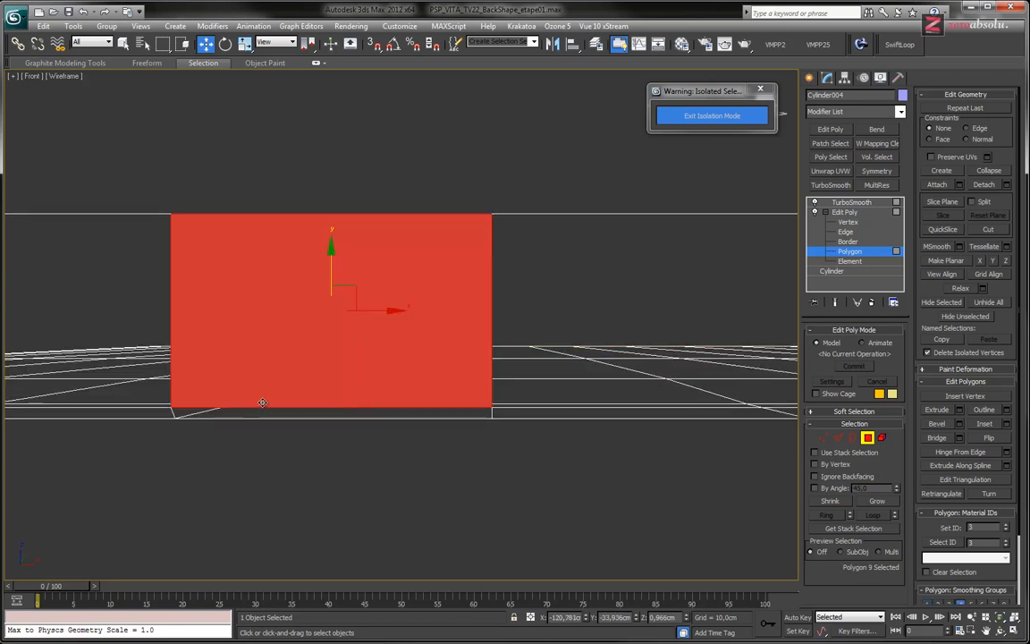
pyautogui.click(848, 232)
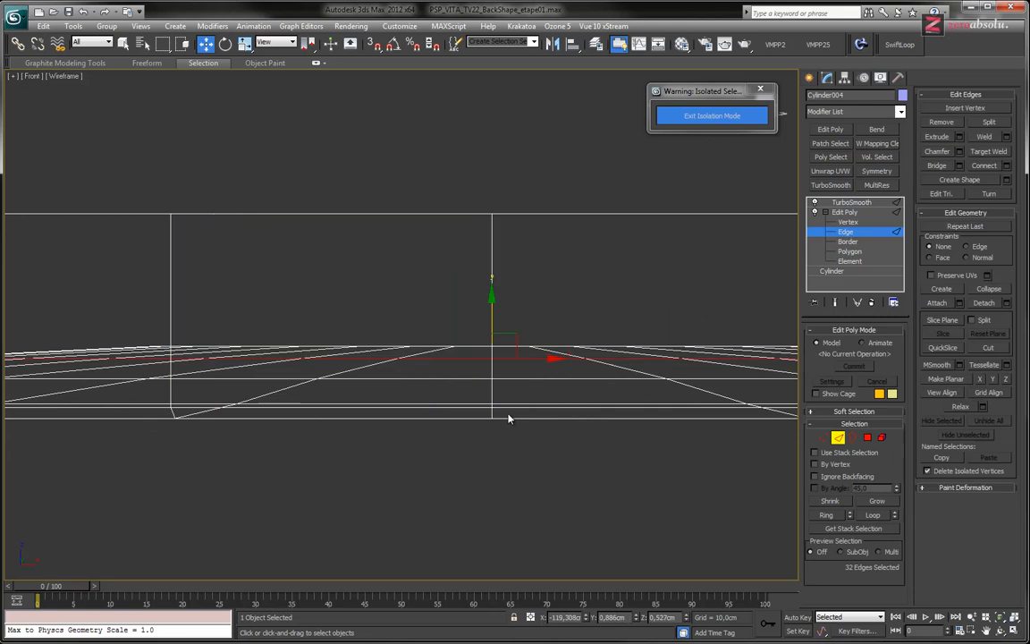
pyautogui.doubleClick(474, 404)
pyautogui.scroll(3, 370, 419)
pyautogui.moveTo(319, 431); pyautogui.dragTo(319, 427)
pyautogui.moveTo(510, 392); pyautogui.dragTo(372, 376, button='middle')
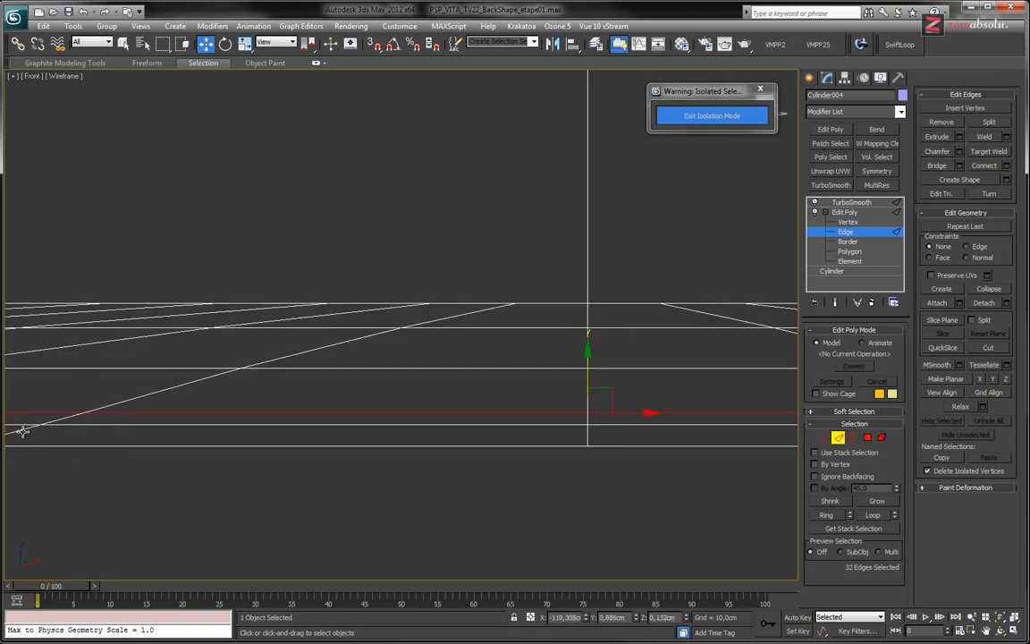
# - Examine the adjusted concave surface of the pad in shaded display, from a distance and close up
pyautogui.scroll(-5, 464, 304)
pyautogui.keyDown('alt'); pyautogui.moveTo(521, 475); pyautogui.dragTo(497, 400, button='middle'); pyautogui.keyUp('alt')
pyautogui.scroll(-8, 513, 411)
pyautogui.press('F3')
pyautogui.scroll(2, 517, 396)
pyautogui.scroll(-1, 532, 412)
pyautogui.scroll(8, 473, 420)
pyautogui.moveTo(547, 320)
pyautogui.mouseDown(button='middle')
pyautogui.moveTo(456, 440)
pyautogui.moveTo(419, 414)
pyautogui.moveTo(438, 411)
pyautogui.moveTo(436, 401)
pyautogui.moveTo(406, 405)
pyautogui.mouseUp(button='middle')
pyautogui.scroll(2, 448, 414)
# - Select the innermost polygon and move it to about Z 0.581 cm in the Front wireframe view
pyautogui.click(866, 243)
pyautogui.click(861, 252)
pyautogui.click(349, 347)
pyautogui.scroll(1, 407, 405)
pyautogui.press('f')
pyautogui.moveTo(294, 393); pyautogui.dragTo(515, 398, button='middle')
pyautogui.press('F3')
pyautogui.scroll(7, 357, 349)
pyautogui.press('z')
pyautogui.moveTo(432, 382); pyautogui.dragTo(432, 409, button='middle')
pyautogui.moveTo(410, 318); pyautogui.dragTo(411, 330)
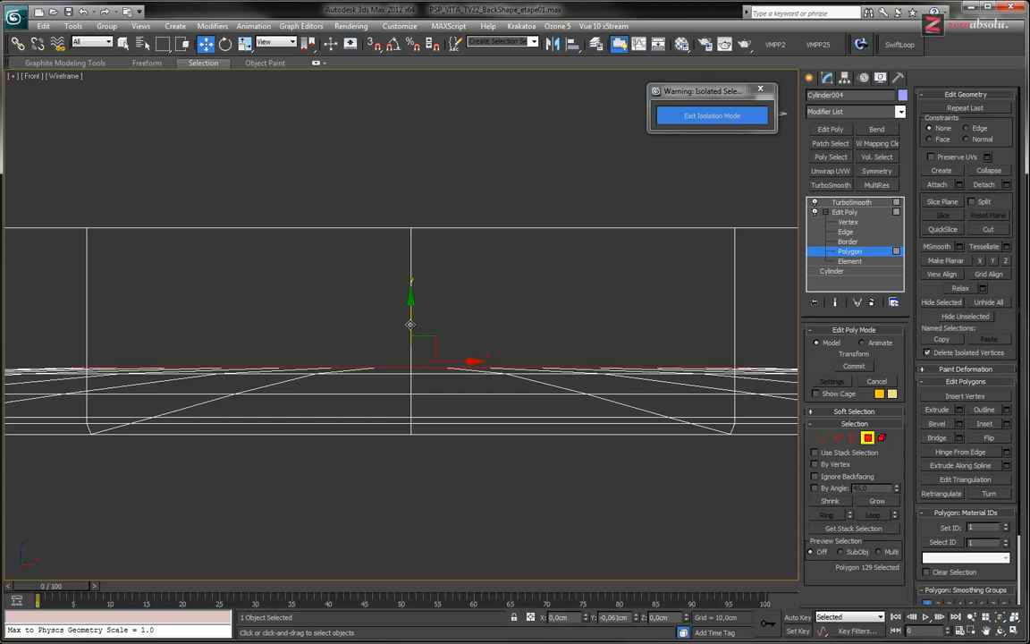
# - Inspect the pad's shaded surface at the TurboSmooth level from several angles
pyautogui.moveTo(517, 393)
pyautogui.mouseDown(button='middle')
pyautogui.moveTo(543, 368)
pyautogui.moveTo(564, 413)
pyautogui.moveTo(527, 253)
pyautogui.moveTo(573, 267)
pyautogui.moveTo(548, 257)
pyautogui.moveTo(535, 308)
pyautogui.mouseUp(button='middle')
pyautogui.scroll(-5, 543, 370)
pyautogui.press('F3')
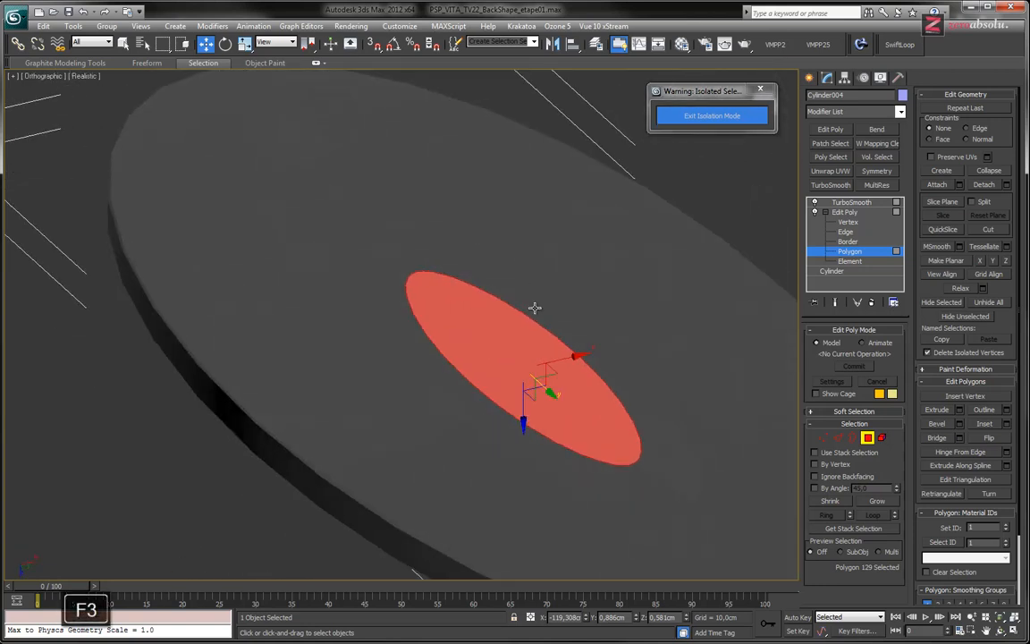
pyautogui.scroll(-3, 535, 308)
pyautogui.click(854, 204)
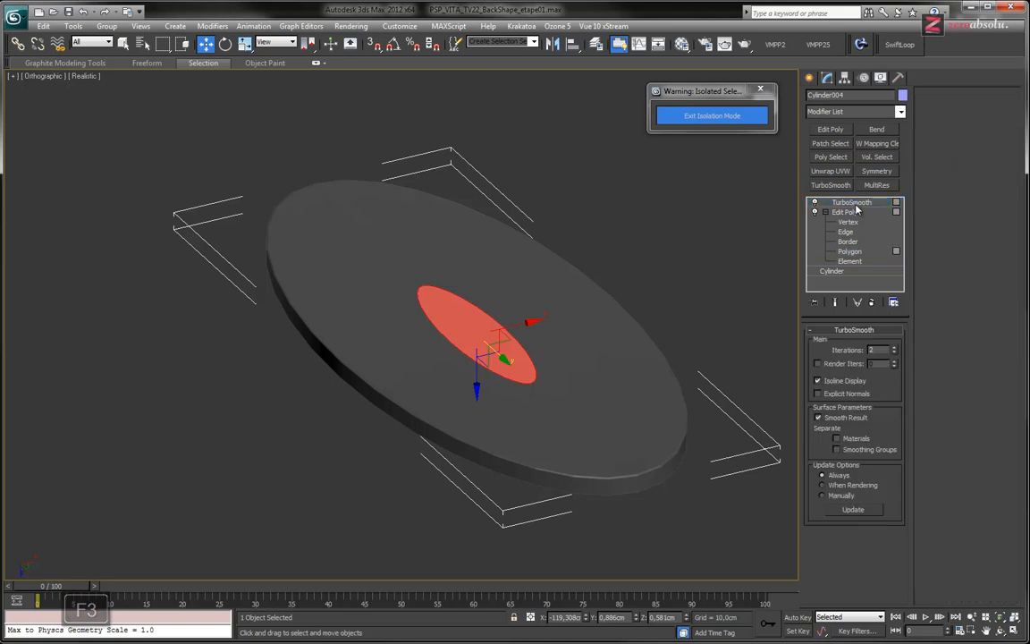
pyautogui.click(850, 252)
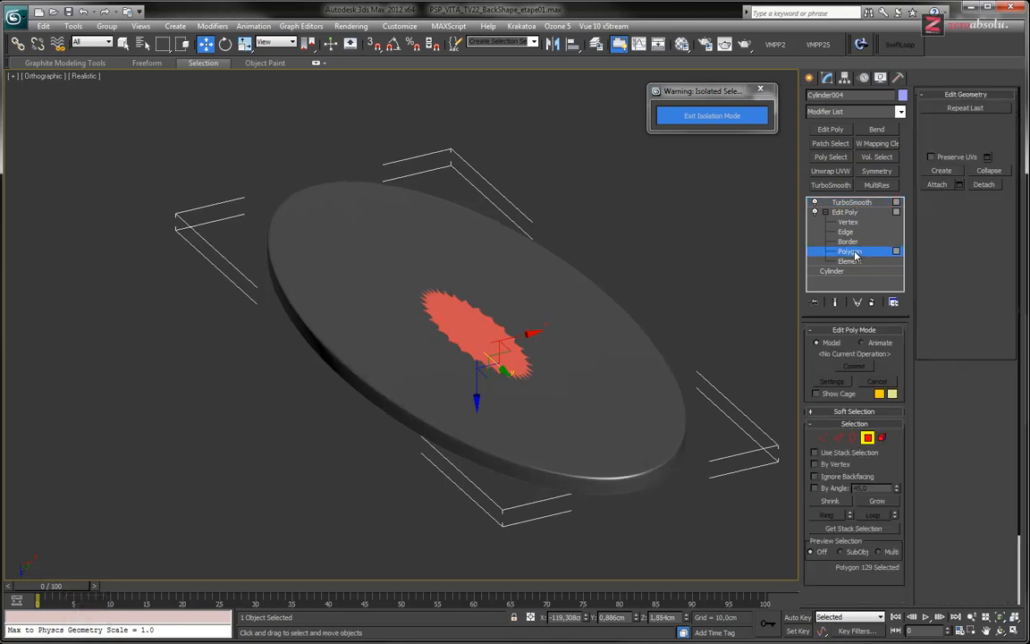
pyautogui.click(857, 211)
pyautogui.click(855, 203)
pyautogui.scroll(5, 579, 432)
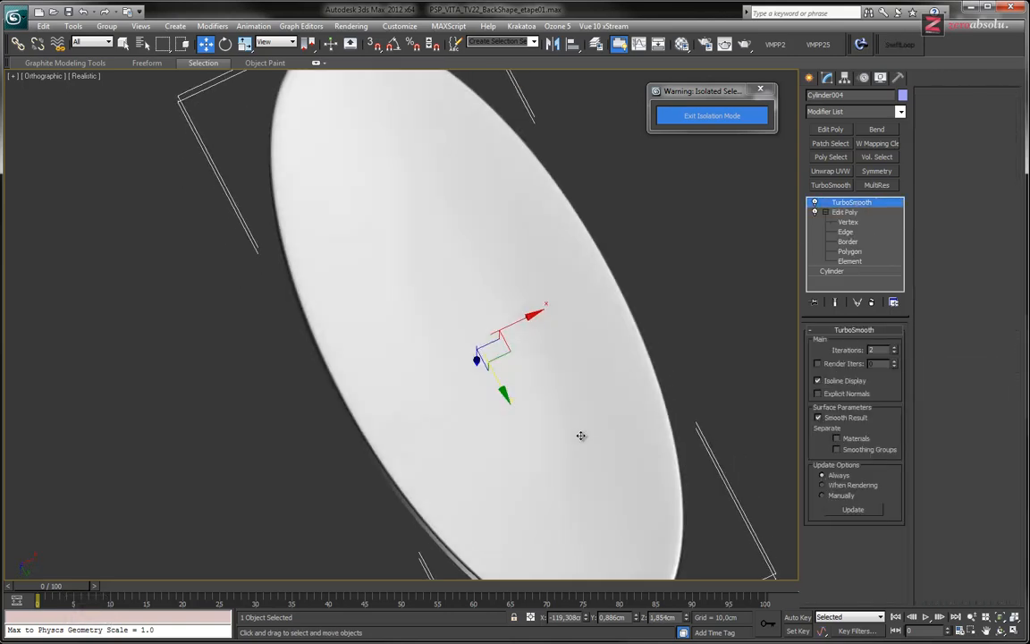
pyautogui.moveTo(586, 464)
pyautogui.keyDown('alt'); pyautogui.mouseDown(button='middle')
pyautogui.moveTo(589, 432)
pyautogui.moveTo(536, 442)
pyautogui.moveTo(518, 476)
pyautogui.moveTo(543, 426)
pyautogui.moveTo(624, 365)
pyautogui.mouseUp(button='middle'); pyautogui.keyUp('alt')
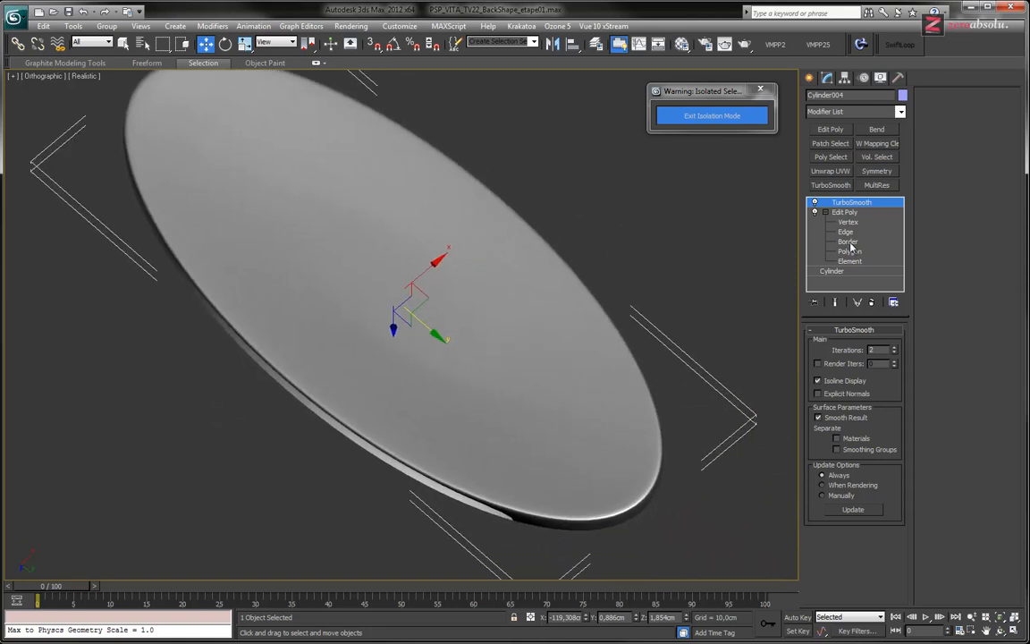
# - Examine the smoothed pad's edge flow around the central oval in the Bottom view with edged faces
pyautogui.press('f')
pyautogui.moveTo(310, 328); pyautogui.dragTo(448, 322, button='middle')
pyautogui.press('b')
pyautogui.moveTo(176, 338); pyautogui.dragTo(427, 345, button='middle')
pyautogui.scroll(6, 421, 341)
pyautogui.press('F4')
pyautogui.moveTo(546, 219); pyautogui.dragTo(558, 281, button='middle')
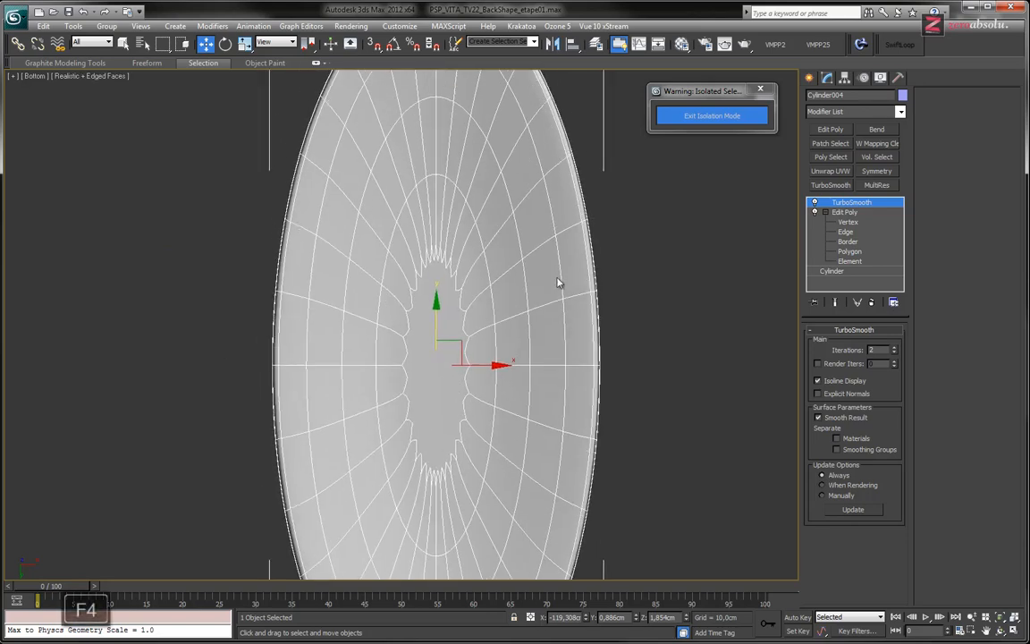
# - At the Vertex level, cut one edge across the central oval's width and another along its length
pyautogui.click(848, 223)
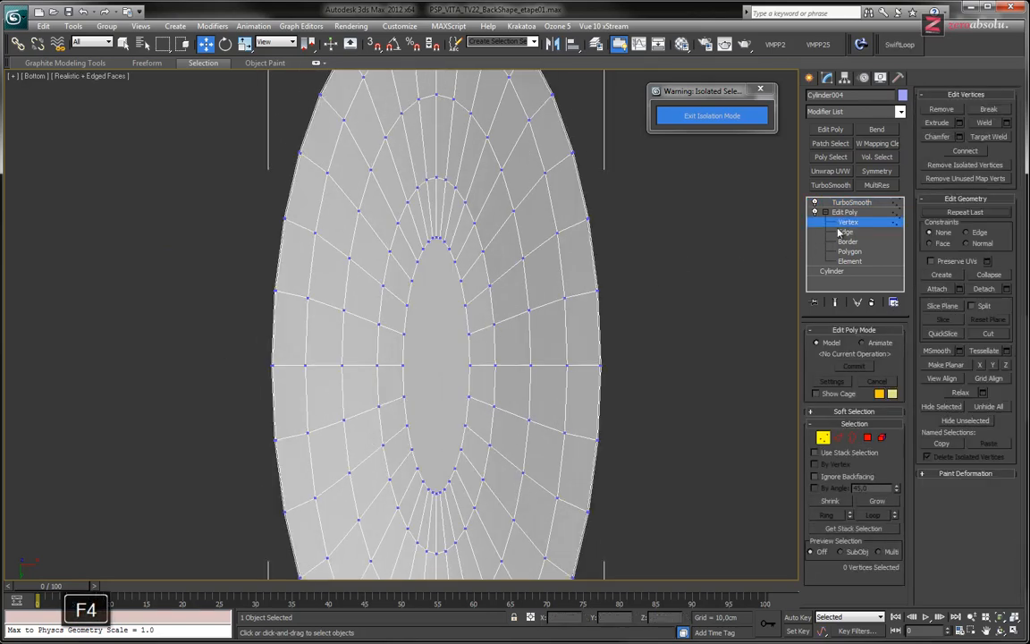
pyautogui.moveTo(474, 356); pyautogui.dragTo(501, 269, button='middle')
pyautogui.scroll(4, 476, 349)
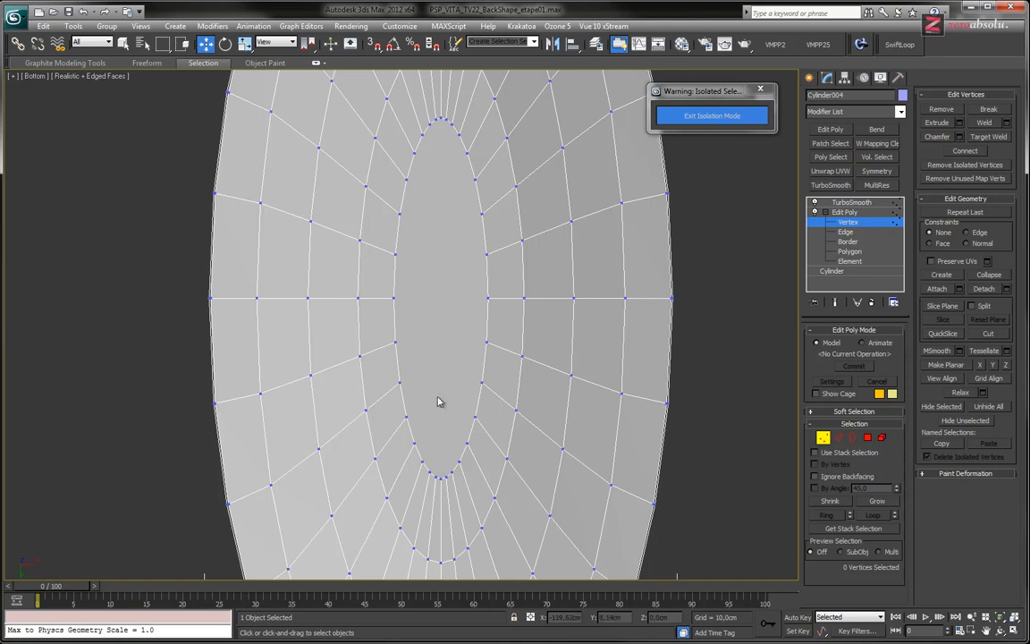
pyautogui.click(990, 334)
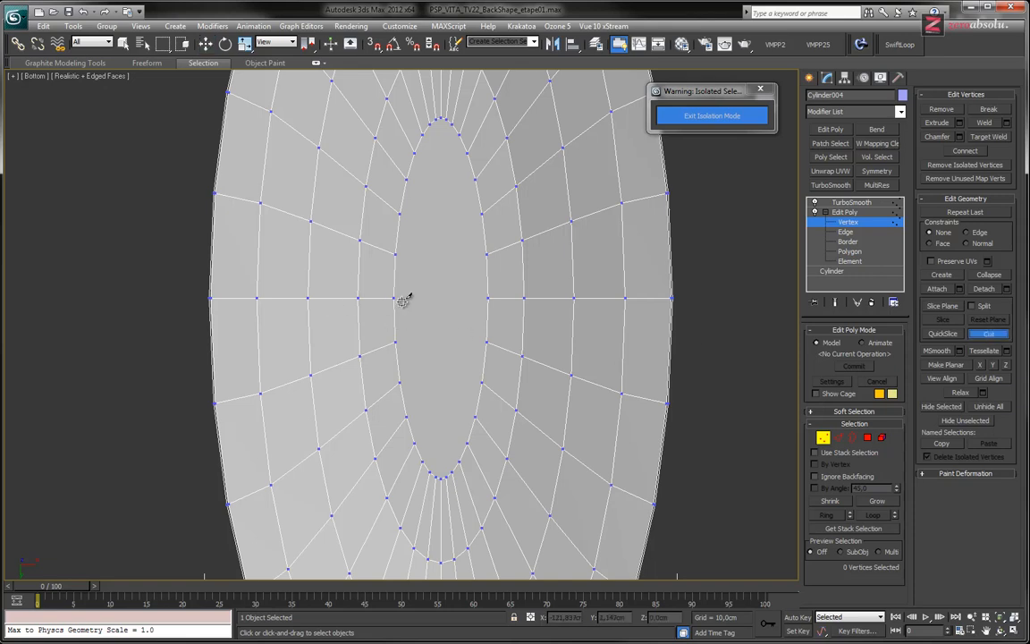
pyautogui.click(487, 298)
pyautogui.click(441, 120)
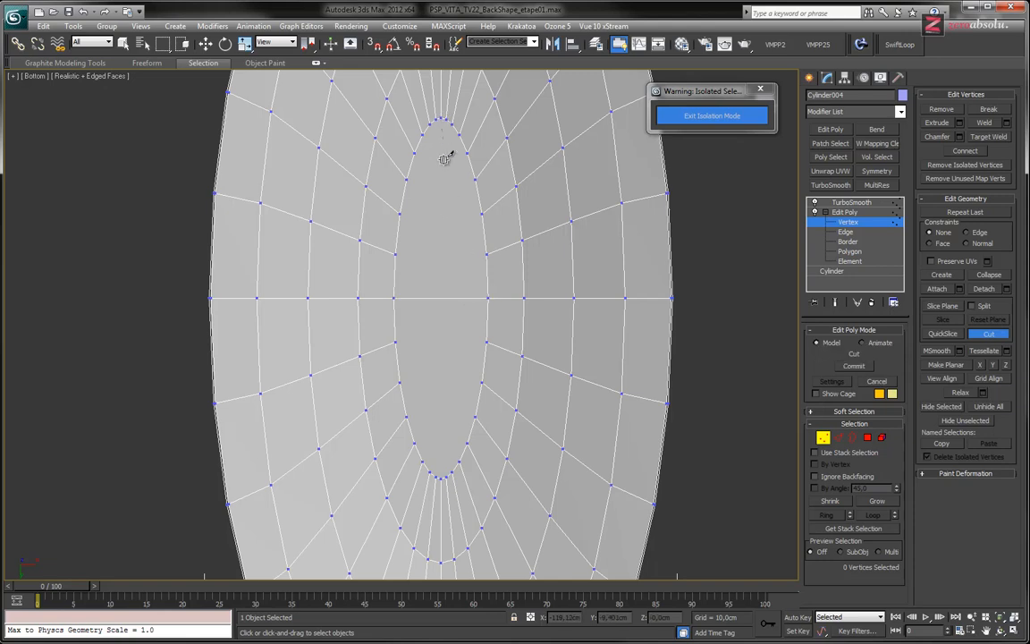
pyautogui.click(442, 477)
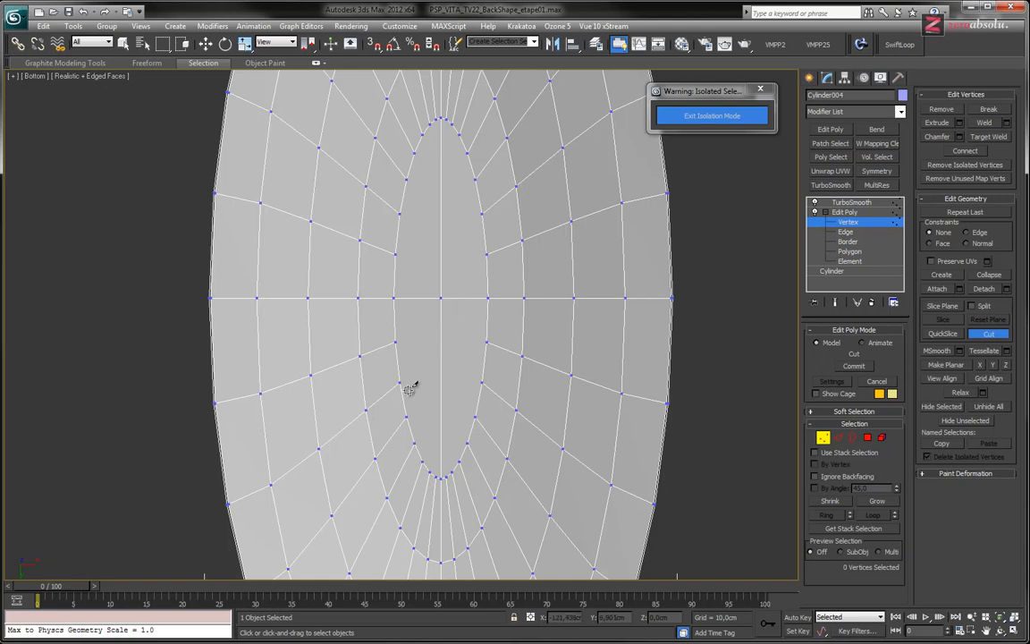
# - Cut edges from the central vertex to the remaining vertices around the lower half of the innermost oval
pyautogui.click(442, 298)
pyautogui.click(415, 442)
pyautogui.click(441, 298)
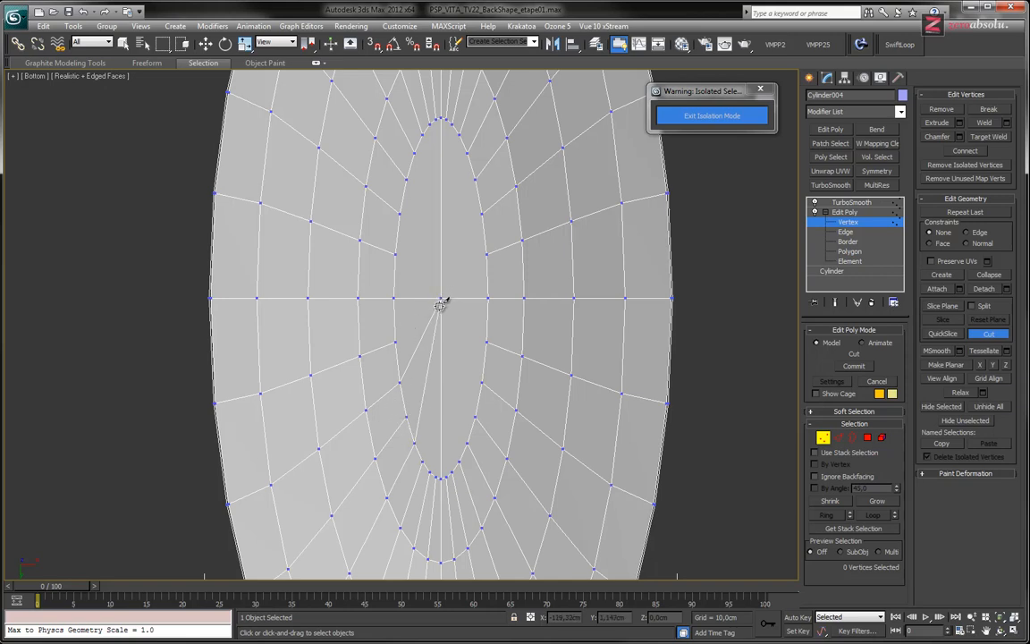
pyautogui.rightClick(438, 465)
pyautogui.click(431, 469)
pyautogui.click(441, 298)
pyautogui.rightClick(460, 430)
pyautogui.click(459, 442)
pyautogui.click(441, 298)
pyautogui.rightClick(480, 420)
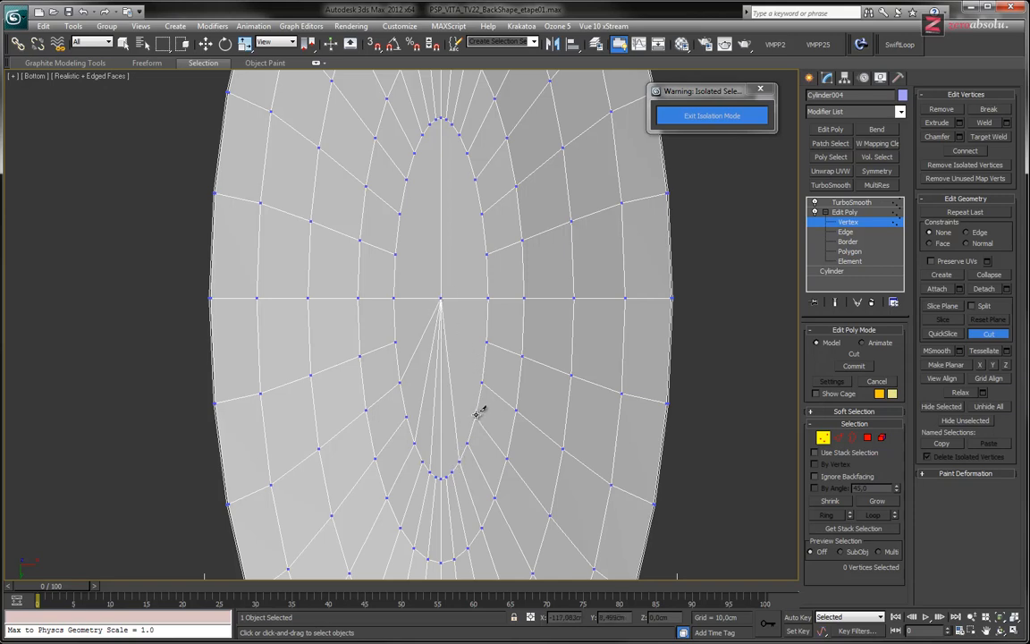
pyautogui.click(475, 415)
pyautogui.click(441, 298)
pyautogui.click(485, 340)
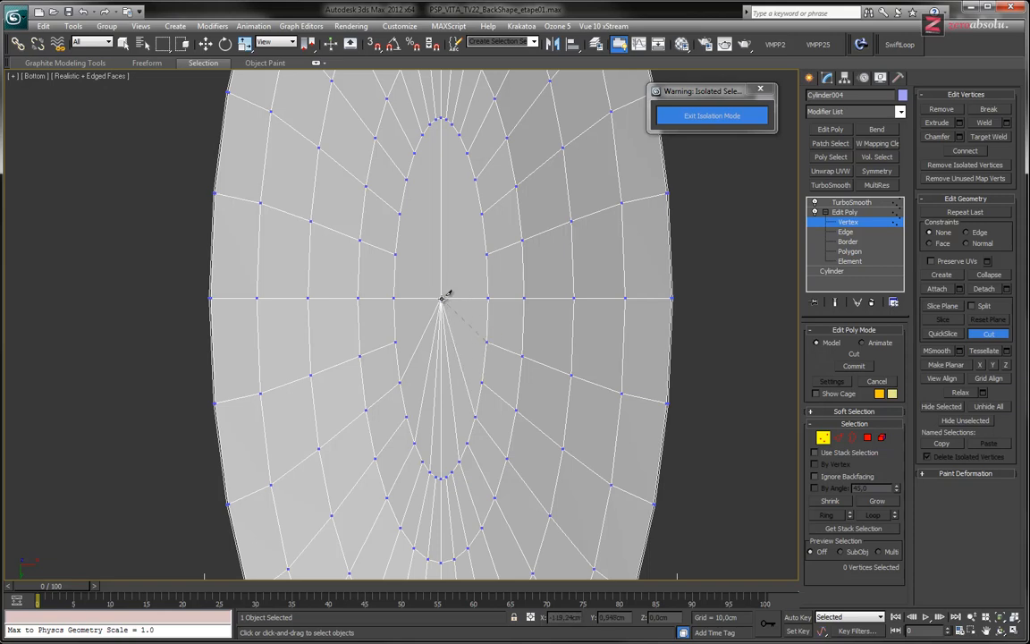
# - Cut edges from the central vertex to vertices along the upper-right quarter of the innermost oval
pyautogui.scroll(4, 483, 268)
pyautogui.click(504, 267)
pyautogui.click(415, 354)
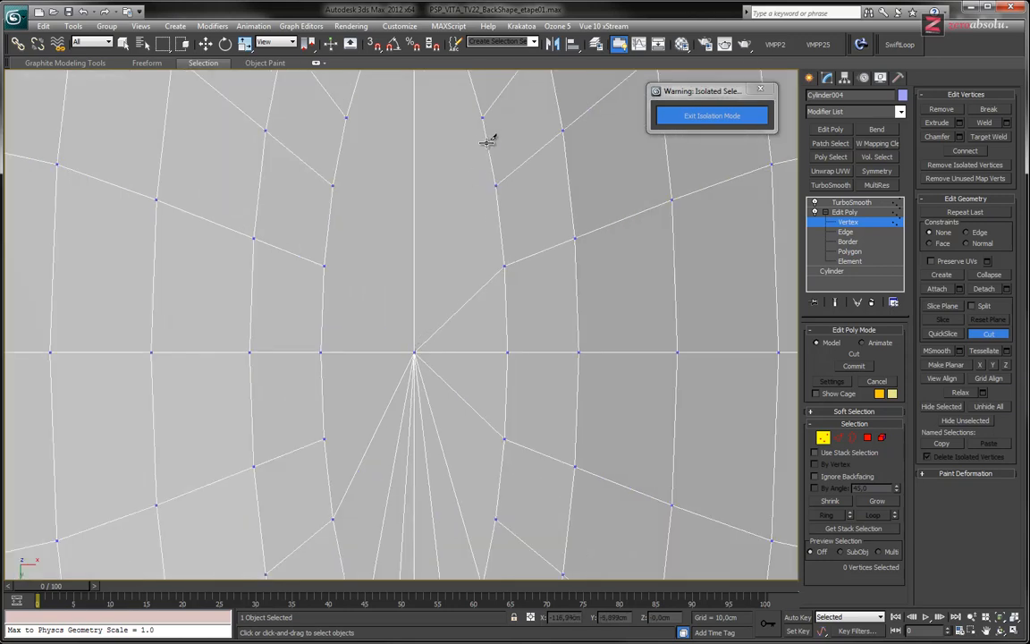
pyautogui.click(415, 351)
pyautogui.moveTo(455, 198); pyautogui.dragTo(457, 357, button='middle')
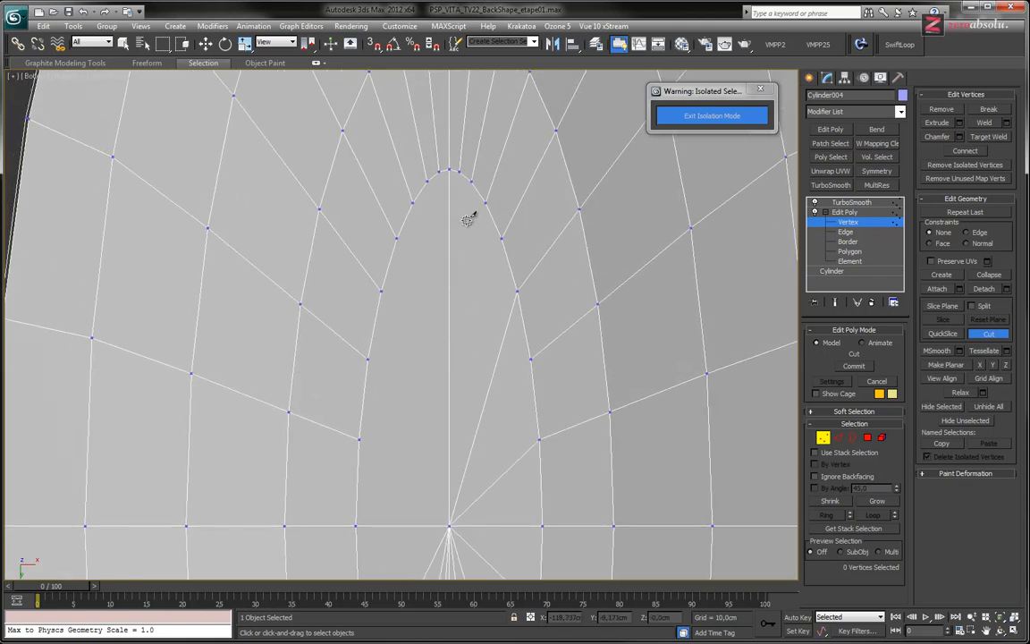
pyautogui.click(450, 527)
pyautogui.rightClick(448, 497)
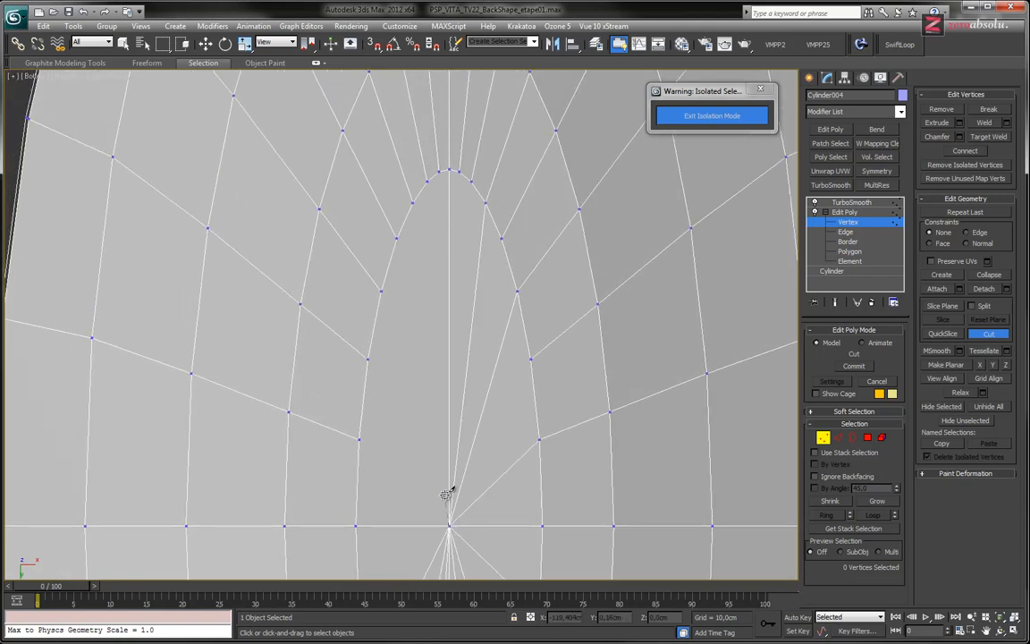
# - Cut edges from the central vertex to vertices along the upper-left quarter of the innermost oval
pyautogui.click(429, 180)
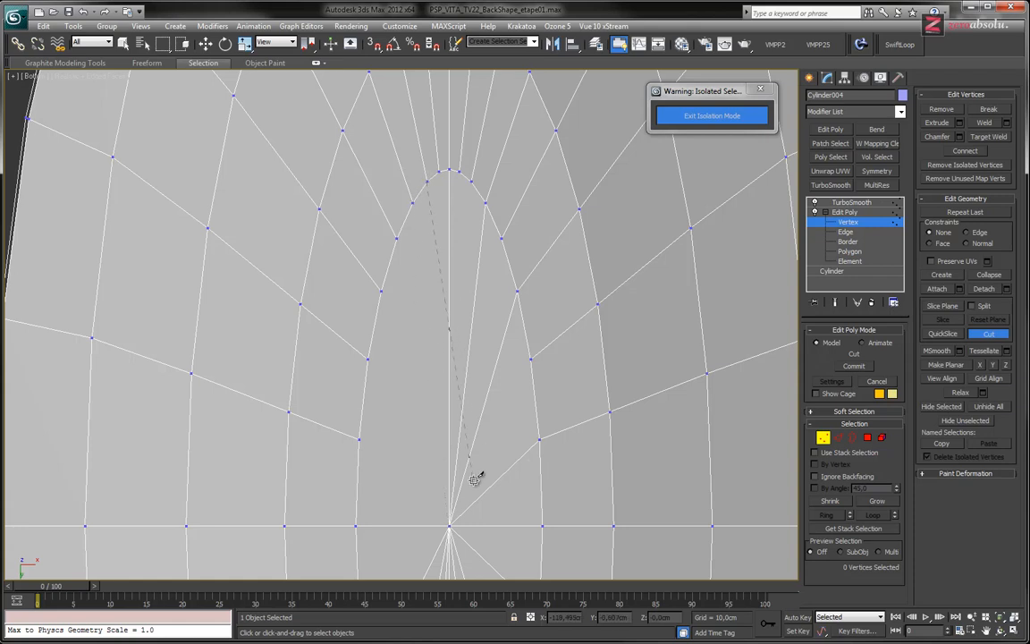
pyautogui.click(450, 526)
pyautogui.rightClick(450, 526)
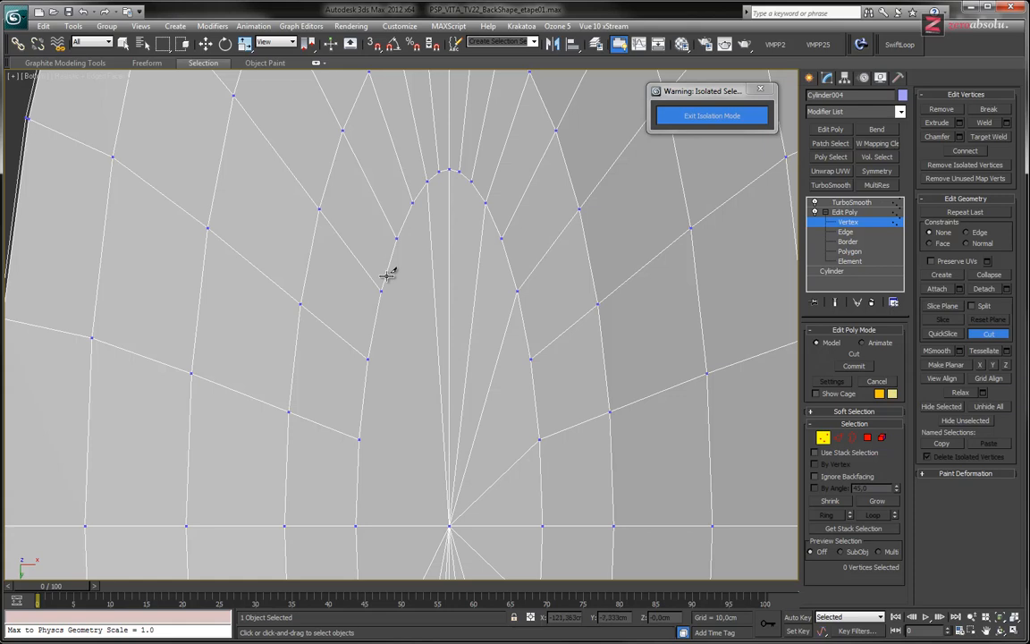
pyautogui.click(450, 526)
pyautogui.rightClick(450, 526)
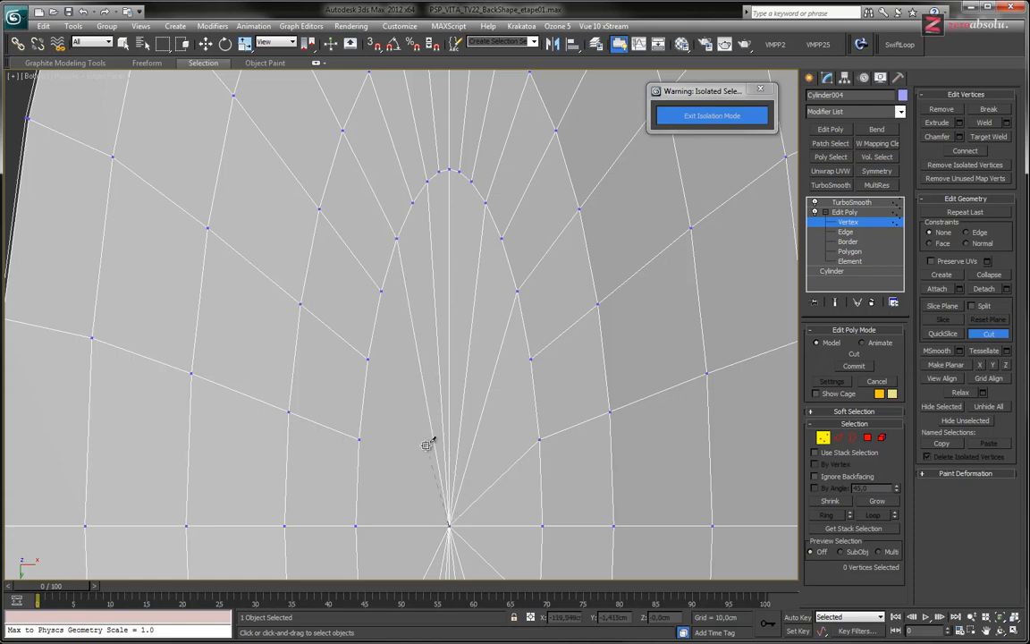
pyautogui.click(367, 359)
pyautogui.click(450, 526)
pyautogui.scroll(-6, 410, 487)
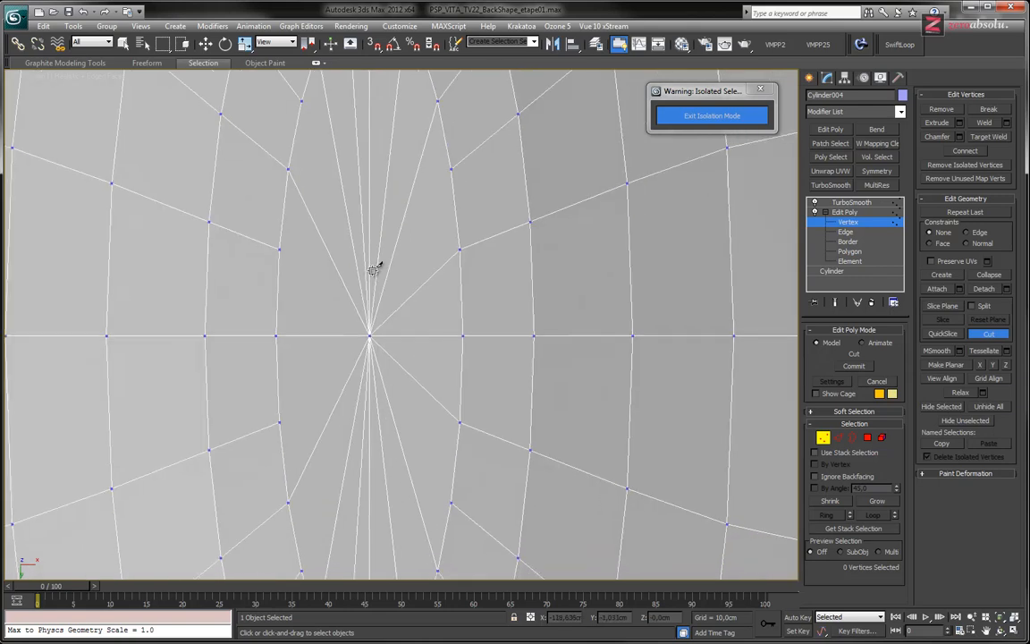
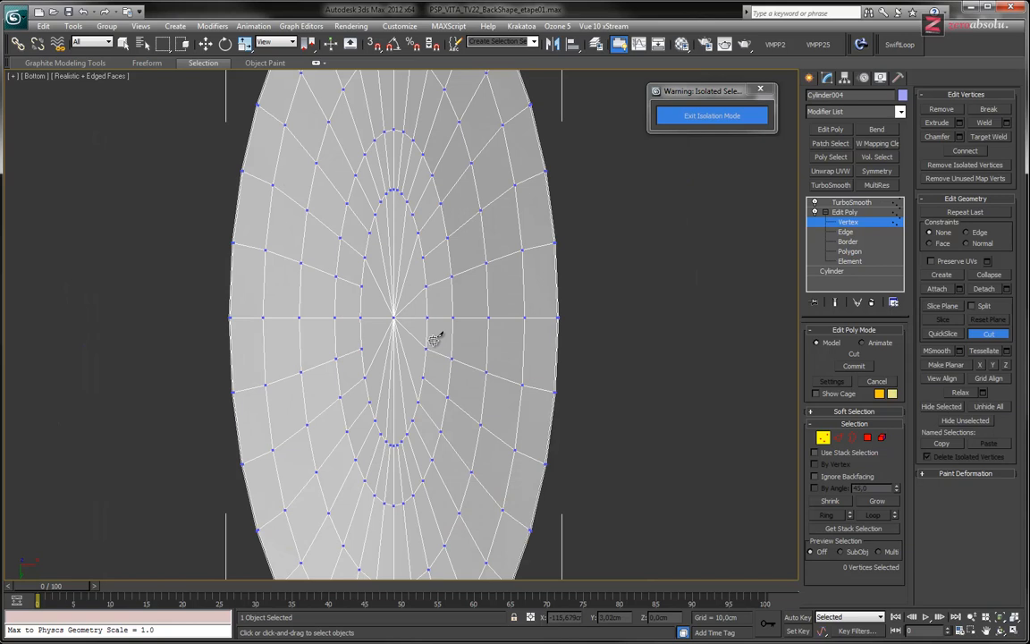
# - At the Polygon level, scale the central polygons shorter along Y, and do the same with the selection grown by one ring
pyautogui.click(850, 251)
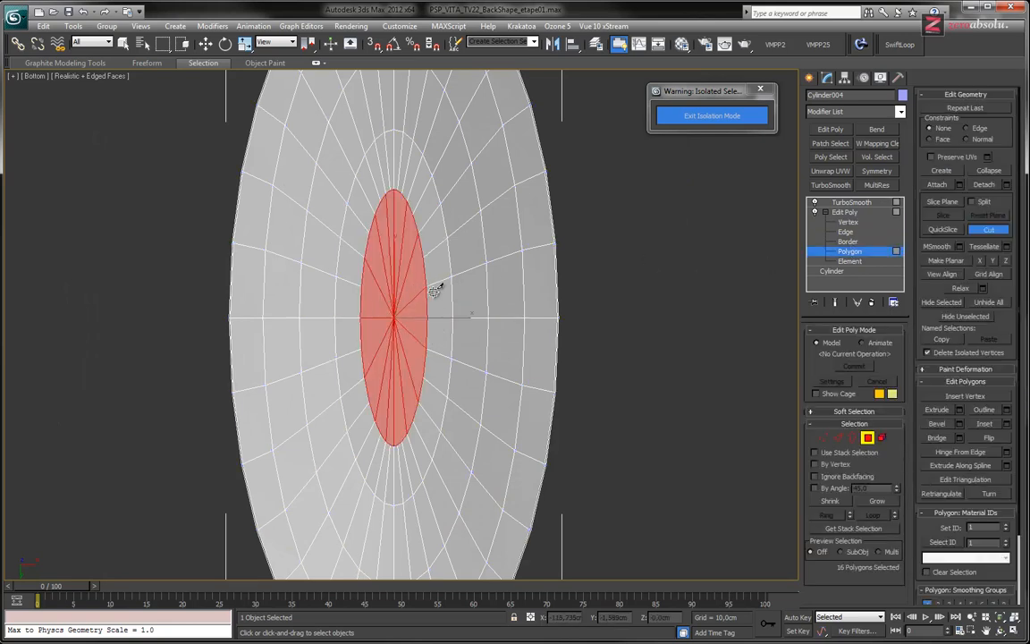
pyautogui.press('r')
pyautogui.moveTo(396, 244); pyautogui.dragTo(393, 251)
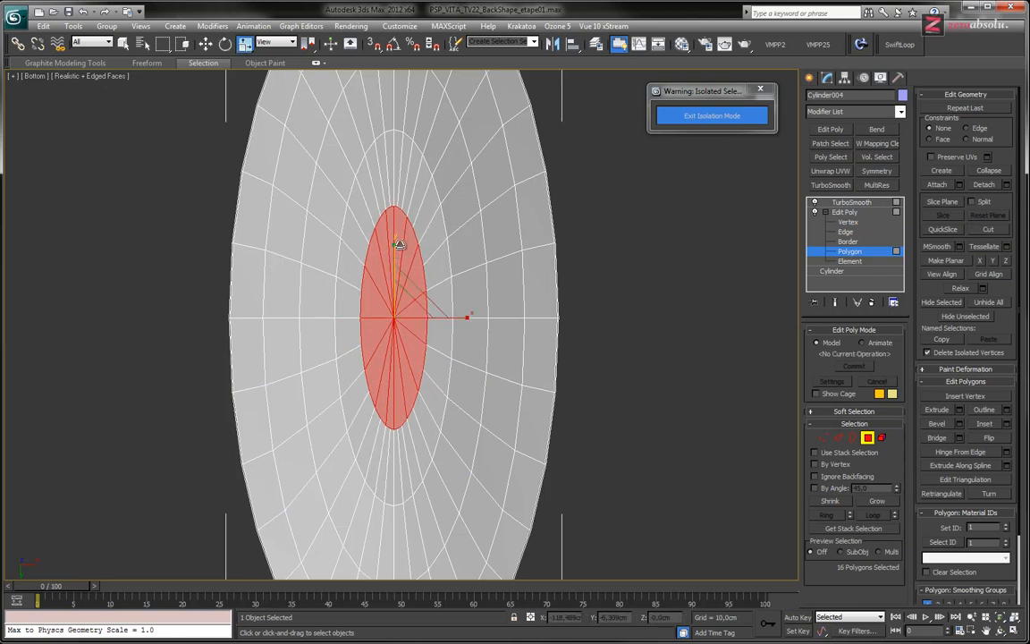
pyautogui.click(875, 502)
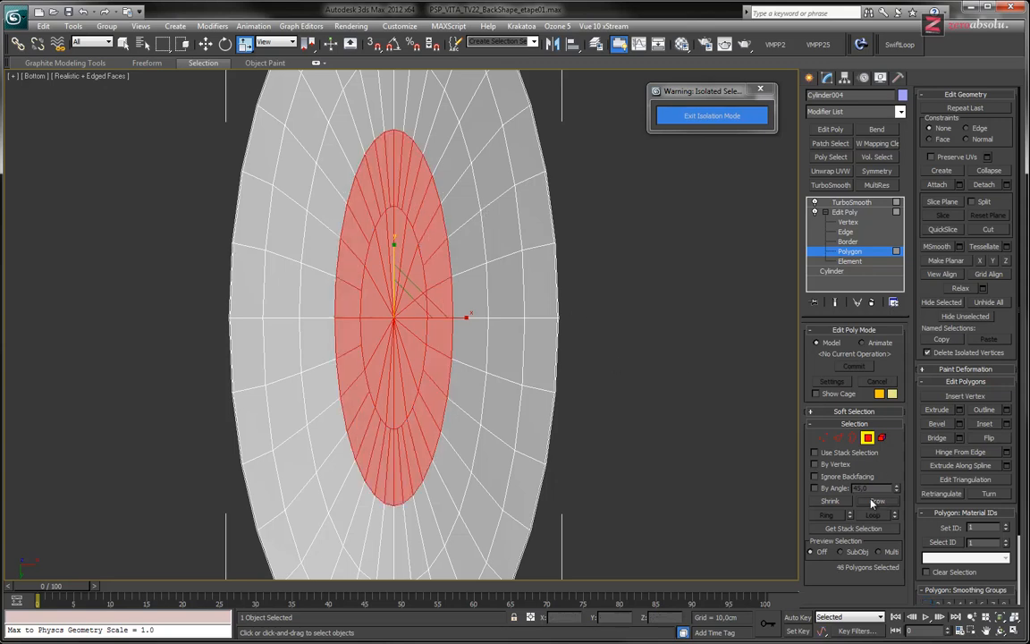
pyautogui.moveTo(395, 247); pyautogui.dragTo(396, 249)
# - Grow the polygon selection outward again, scale it slightly along Y, and clear the selection
pyautogui.moveTo(508, 259); pyautogui.dragTo(513, 303, button='middle')
pyautogui.scroll(-3, 513, 303)
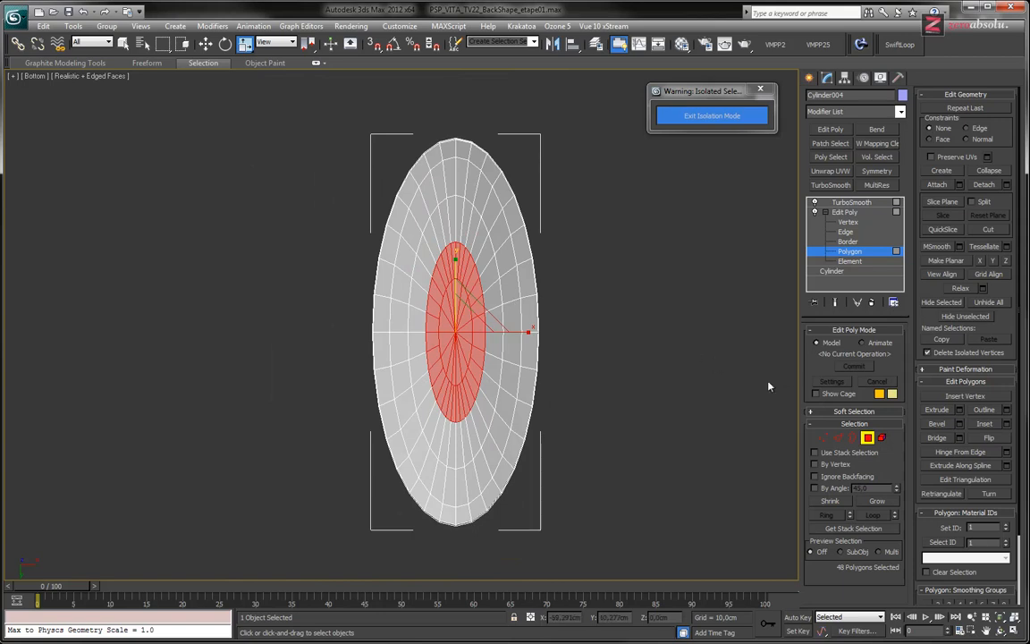
pyautogui.click(879, 501)
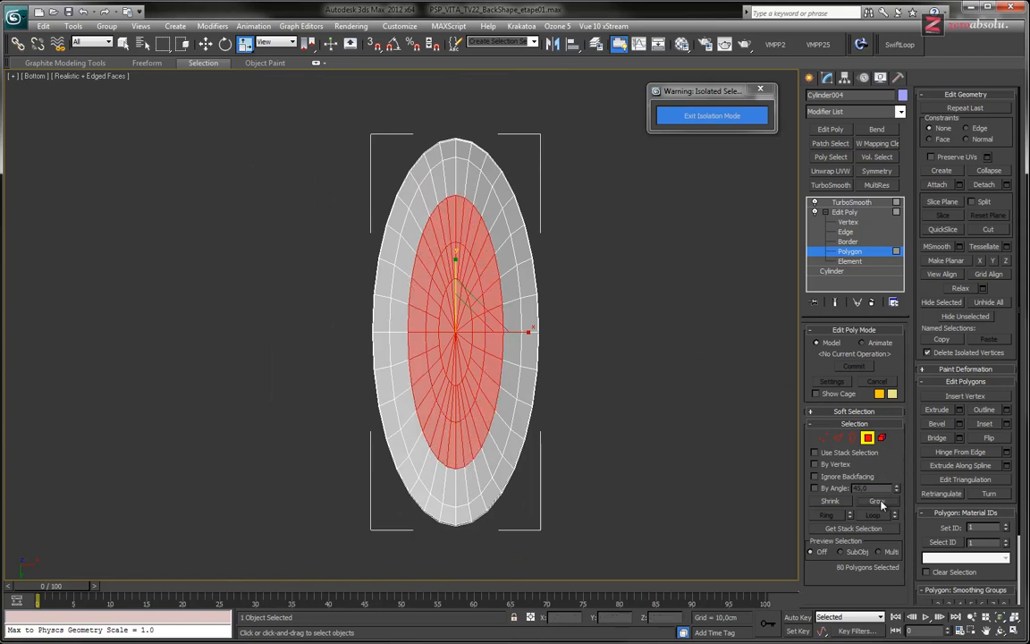
pyautogui.click(879, 503)
pyautogui.moveTo(454, 265); pyautogui.dragTo(454, 266)
pyautogui.click(663, 293)
# - Inspect the pad's concave face at the TurboSmooth level in plain shading, comparing a higher iteration count with 2
pyautogui.keyDown('alt'); pyautogui.moveTo(610, 301); pyautogui.dragTo(598, 247, button='middle'); pyautogui.keyUp('alt')
pyautogui.click(845, 212)
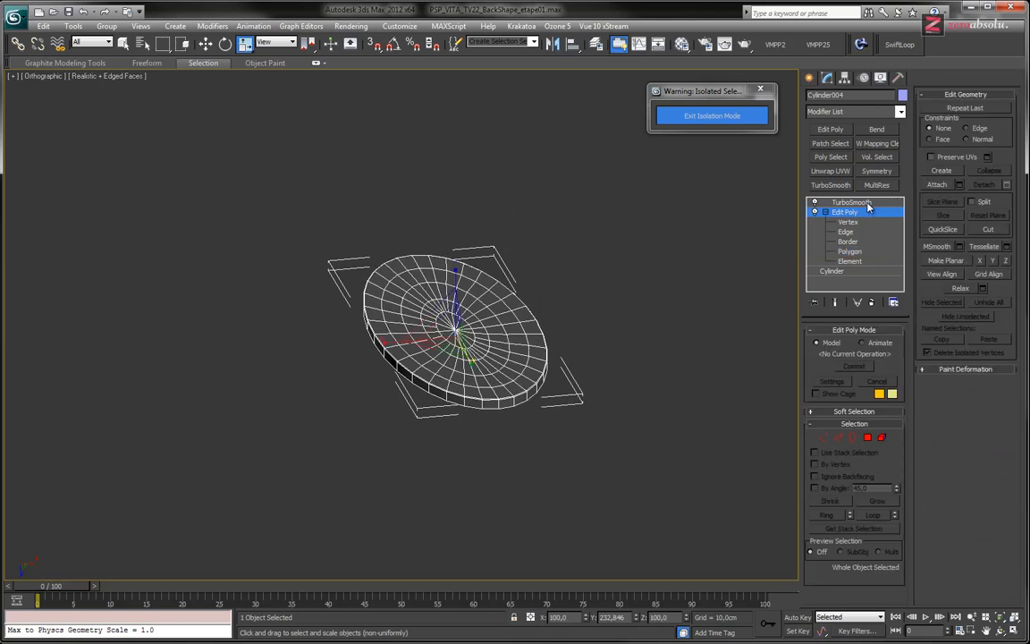
pyautogui.click(851, 202)
pyautogui.keyDown('alt'); pyautogui.moveTo(509, 291); pyautogui.dragTo(501, 278, button='middle'); pyautogui.keyUp('alt')
pyautogui.press('F4')
pyautogui.moveTo(419, 299); pyautogui.dragTo(361, 323, button='middle')
pyautogui.scroll(5, 354, 304)
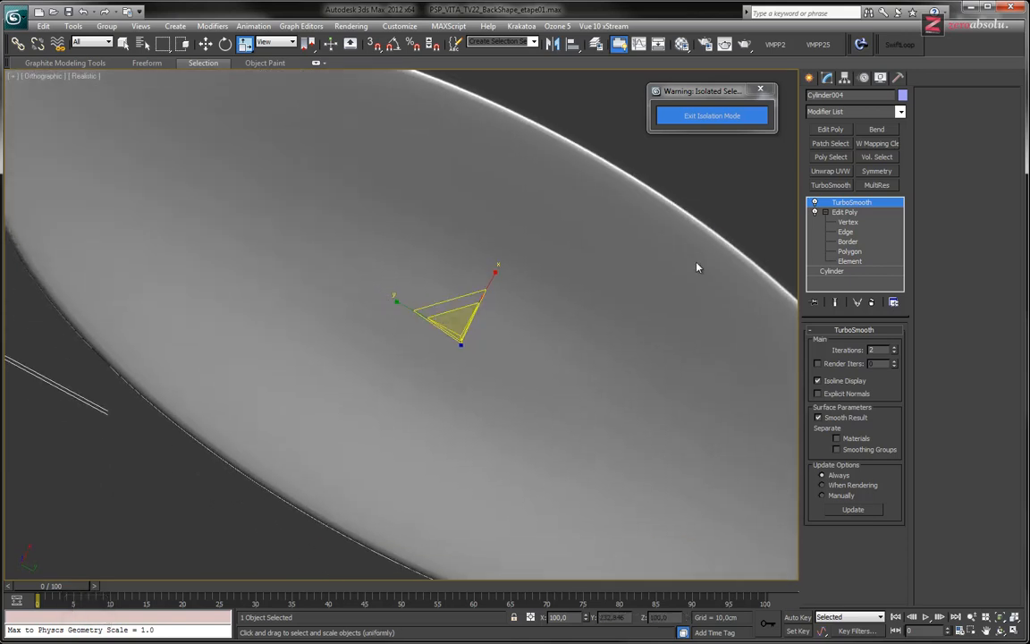
pyautogui.click(894, 347)
pyautogui.click(895, 352)
pyautogui.moveTo(404, 344)
pyautogui.keyDown('alt'); pyautogui.mouseDown(button='middle')
pyautogui.moveTo(434, 312)
pyautogui.moveTo(411, 306)
pyautogui.moveTo(410, 335)
pyautogui.mouseUp(button='middle'); pyautogui.keyUp('alt')
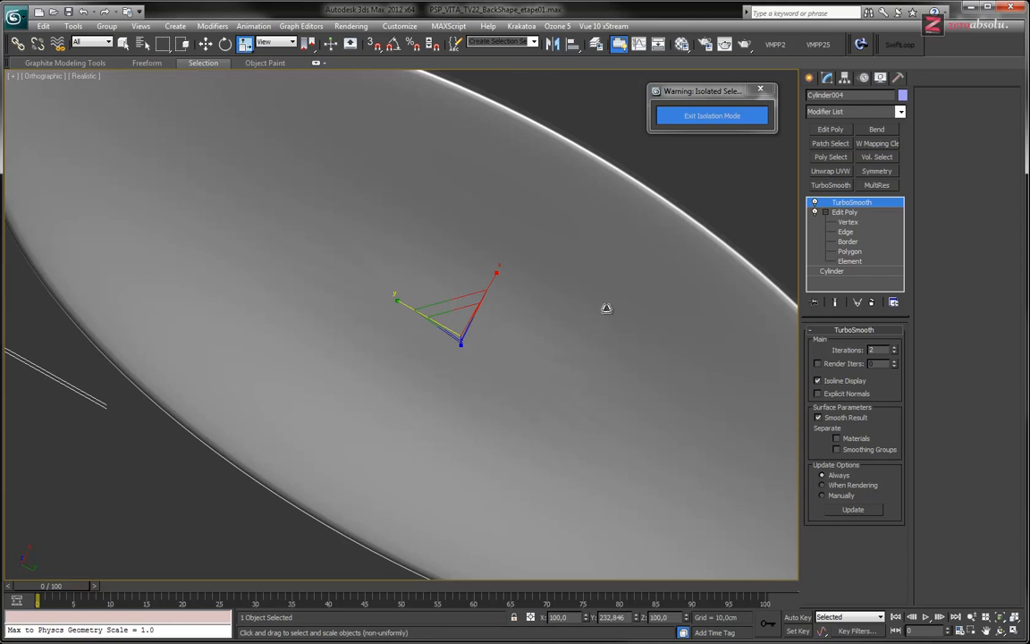
# - With edged faces shown, select the edge loop of the ring just outside the innermost oval and make it planar in Z
pyautogui.click(850, 222)
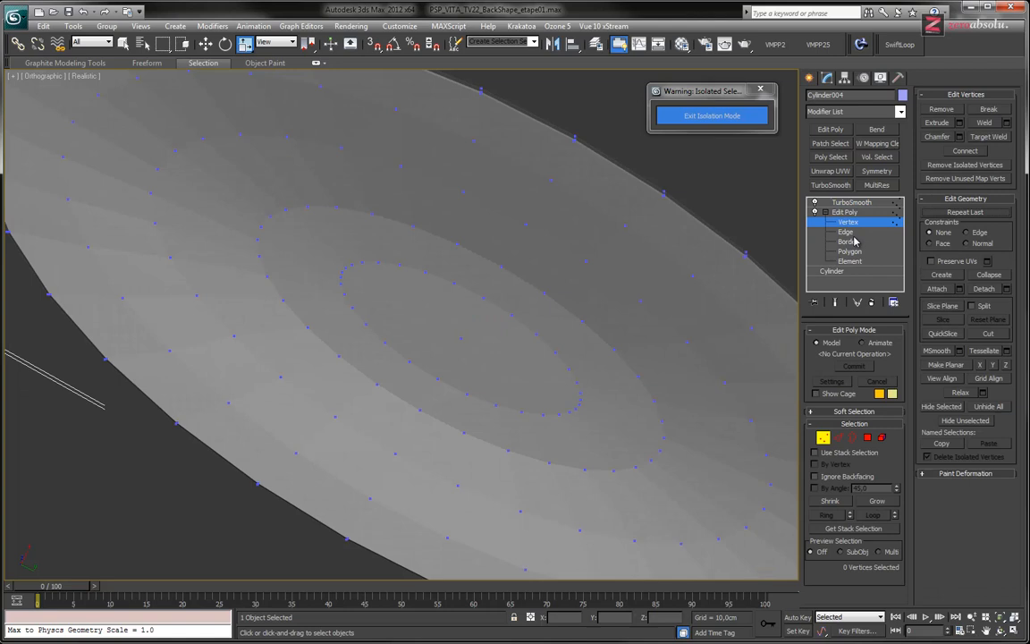
pyautogui.click(848, 242)
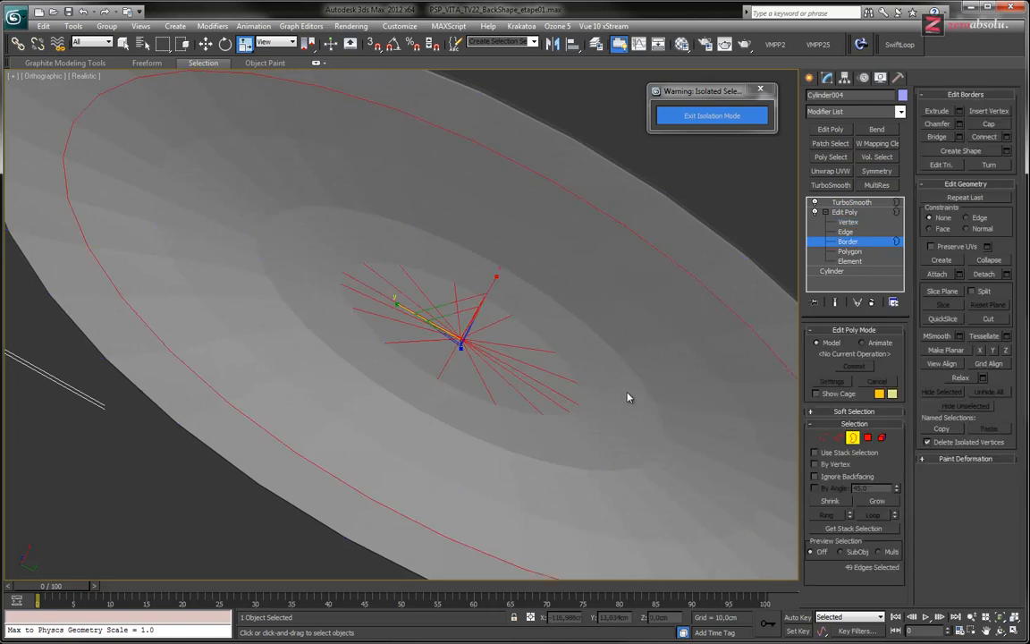
pyautogui.keyDown('alt'); pyautogui.moveTo(612, 363); pyautogui.dragTo(604, 293, button='middle'); pyautogui.keyUp('alt')
pyautogui.press('F4')
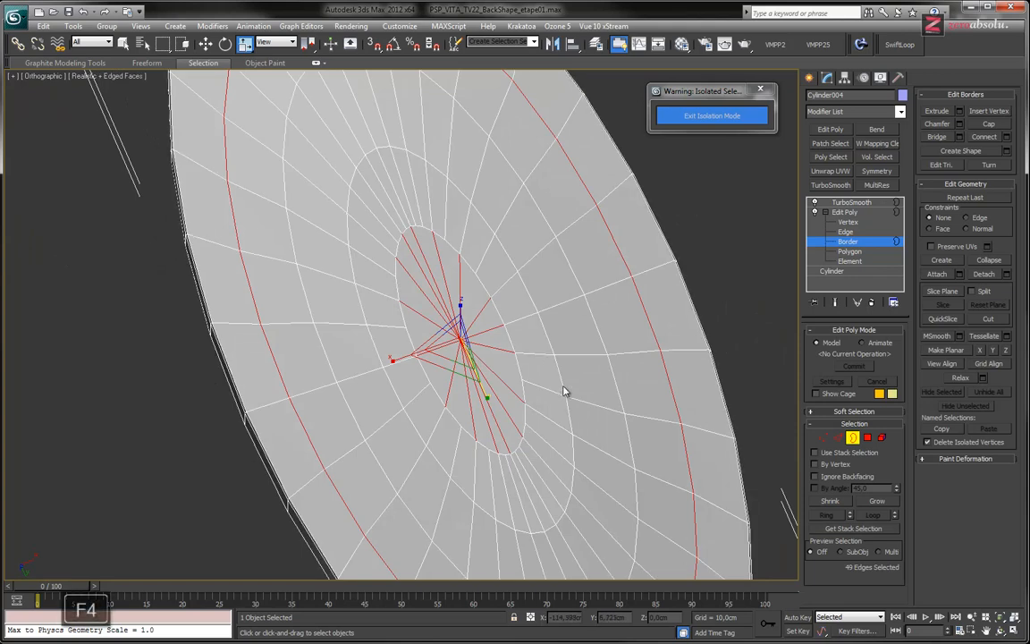
pyautogui.click(560, 387)
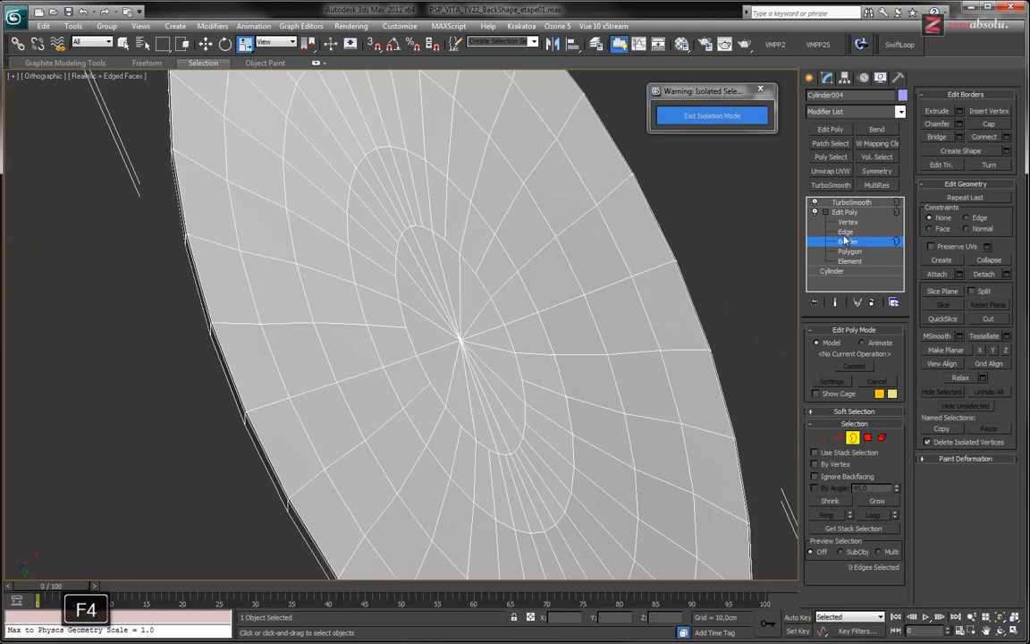
pyautogui.press('2')
pyautogui.click(573, 391)
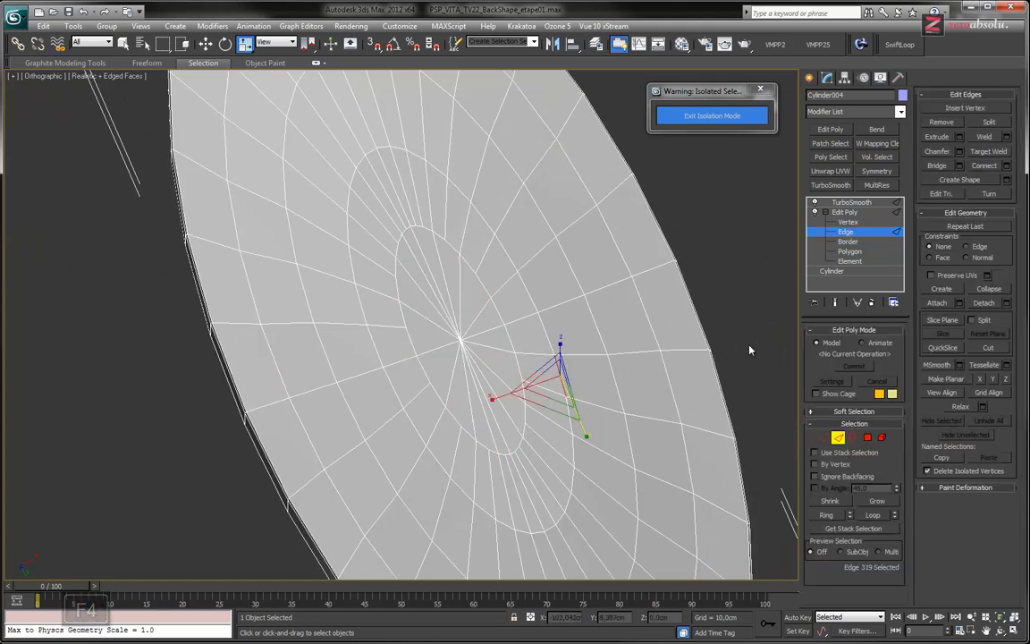
pyautogui.click(124, 43)
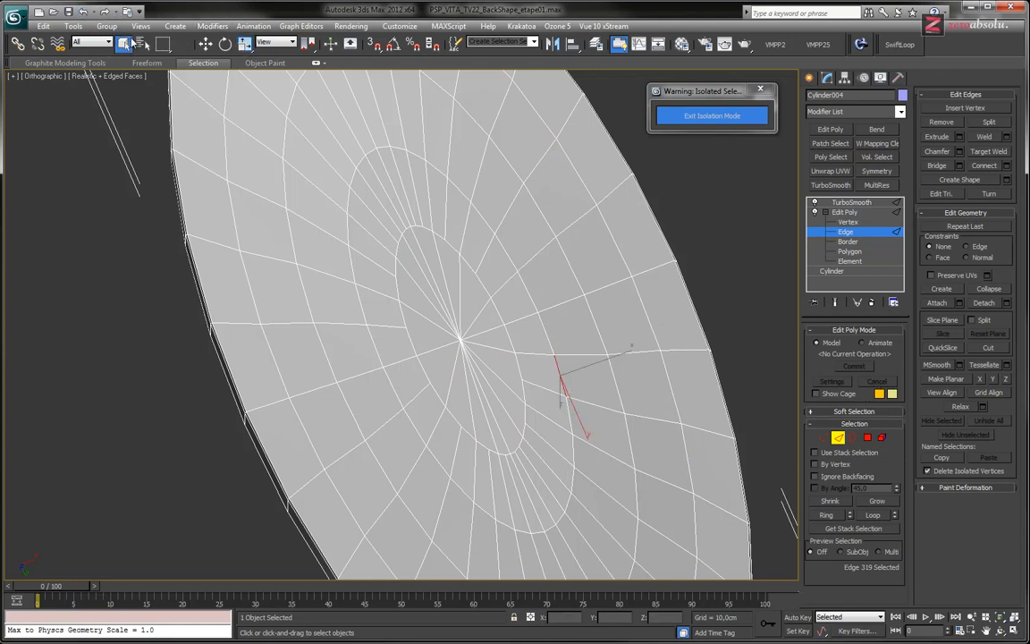
pyautogui.click(877, 517)
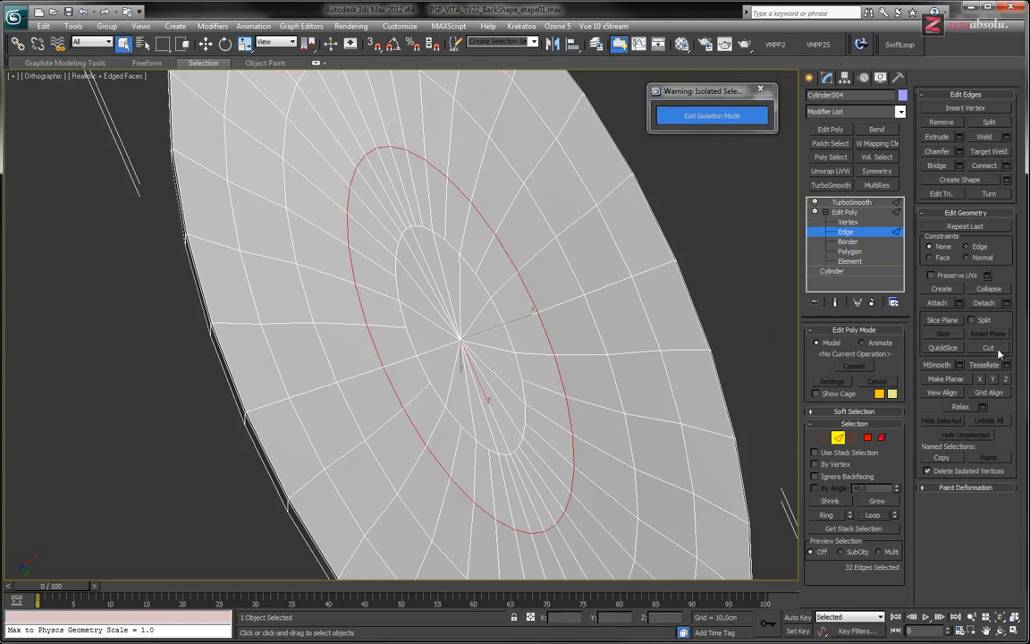
# - Select each of the next two edge loops outward in turn and make each one planar in Z
pyautogui.click(600, 336)
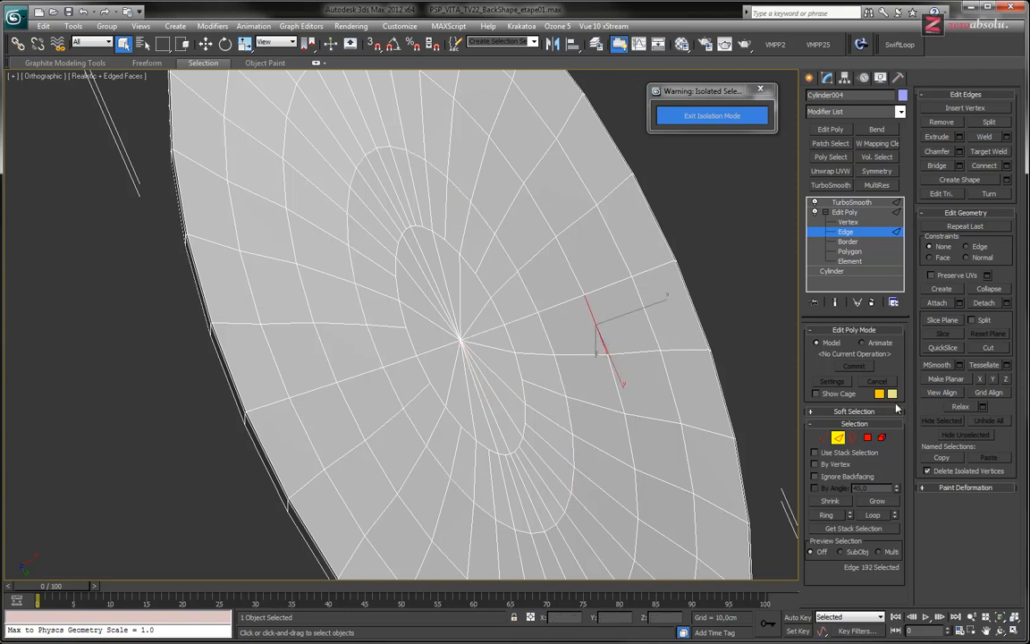
pyautogui.click(878, 516)
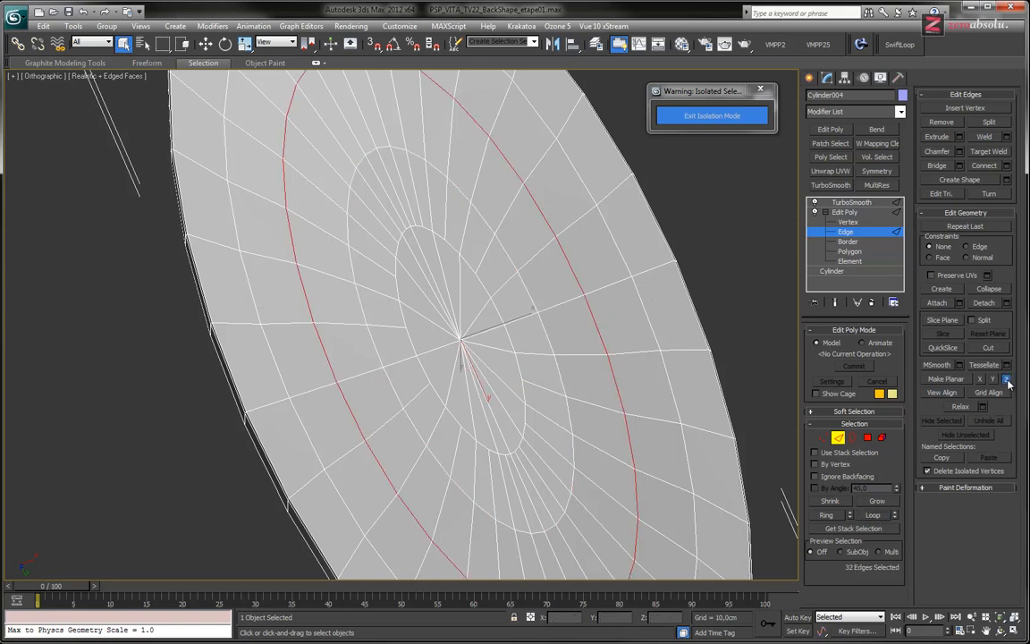
pyautogui.click(650, 324)
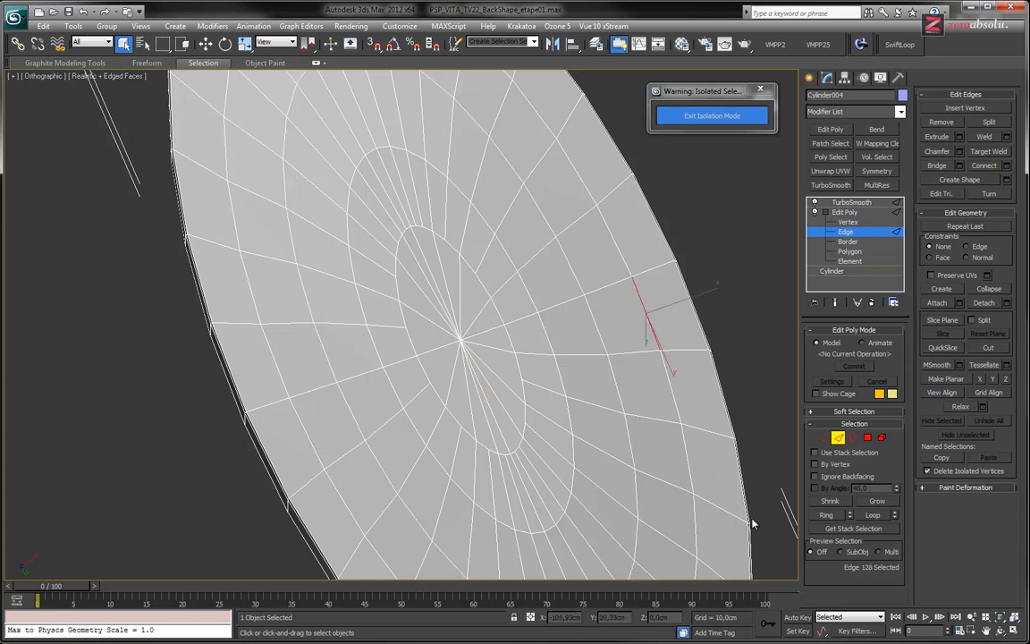
pyautogui.click(885, 516)
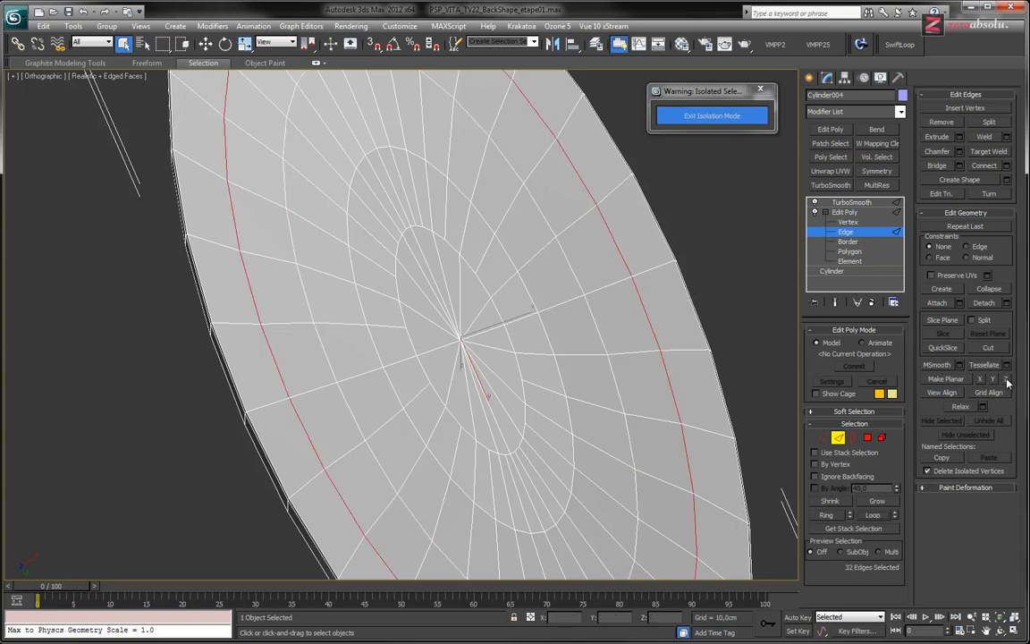
# - Try to select the full edge loop around the innermost oval
pyautogui.click(511, 336)
pyautogui.doubleClick(501, 313)
pyautogui.keyDown('alt'); pyautogui.moveTo(474, 267); pyautogui.dragTo(500, 275, button='middle'); pyautogui.keyUp('alt')
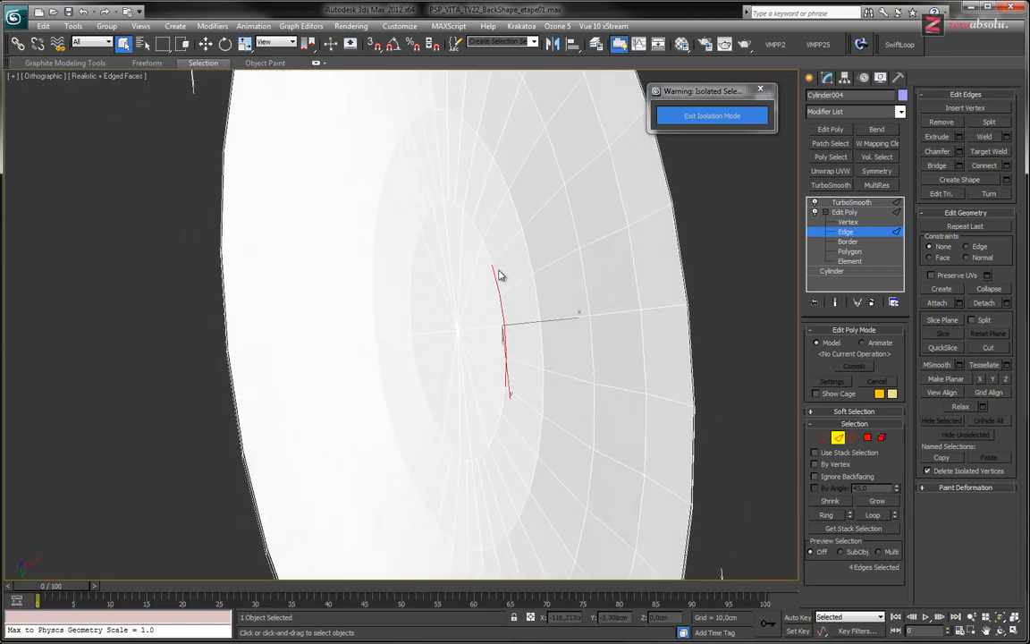
pyautogui.scroll(8, 489, 255)
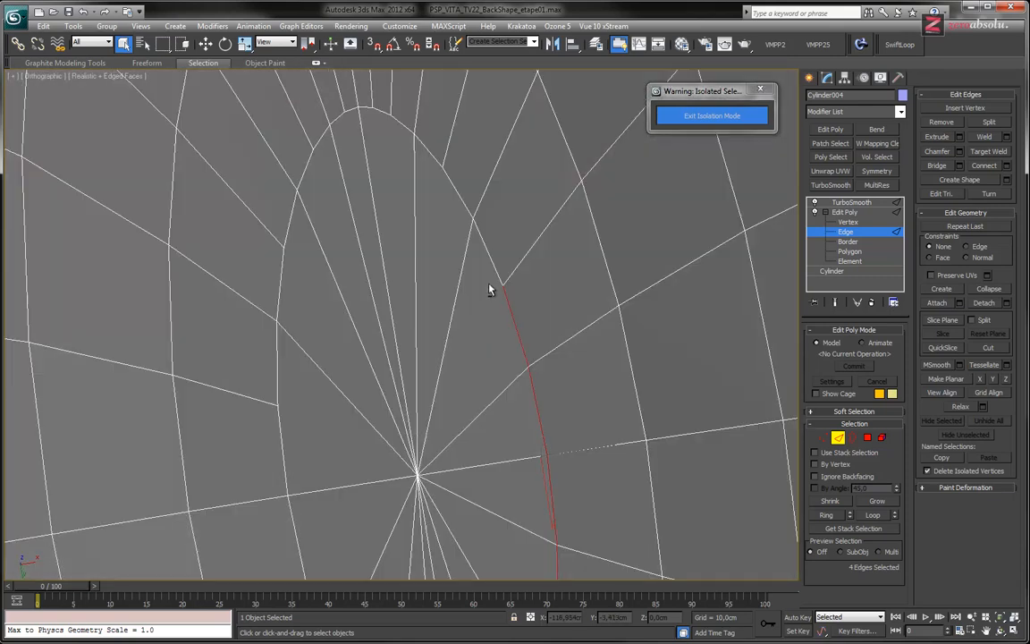
pyautogui.scroll(-5, 481, 289)
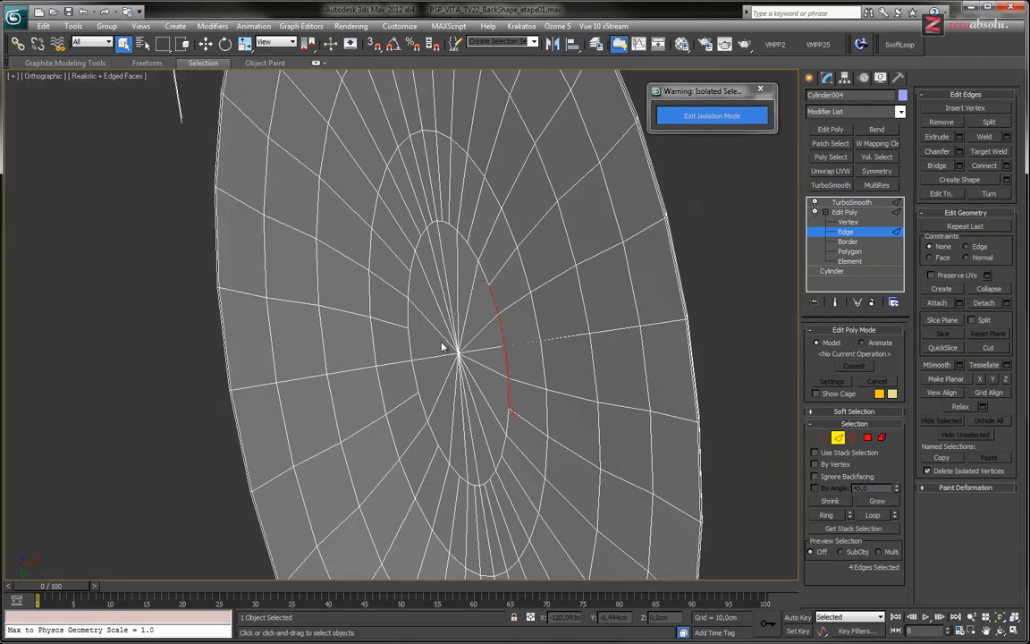
# - Select the polygons inside the pad's innermost oval, convert them to edges and deselect the inner spokes, leaving only the oval's outline selected
pyautogui.click(845, 253)
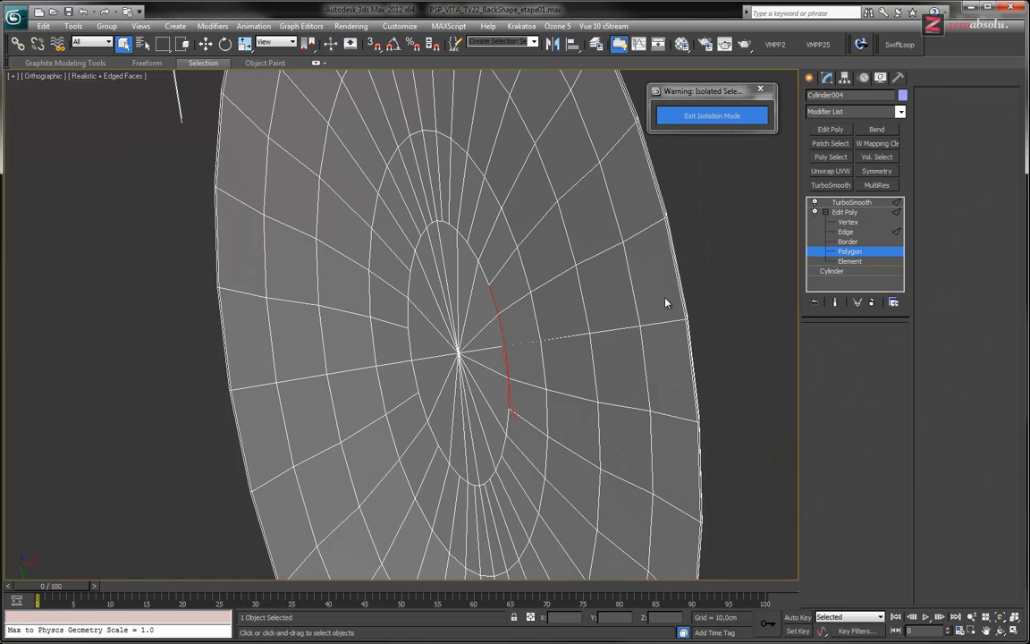
pyautogui.click(429, 305)
pyautogui.keyDown('shift'); pyautogui.click(483, 395); pyautogui.keyUp('shift')
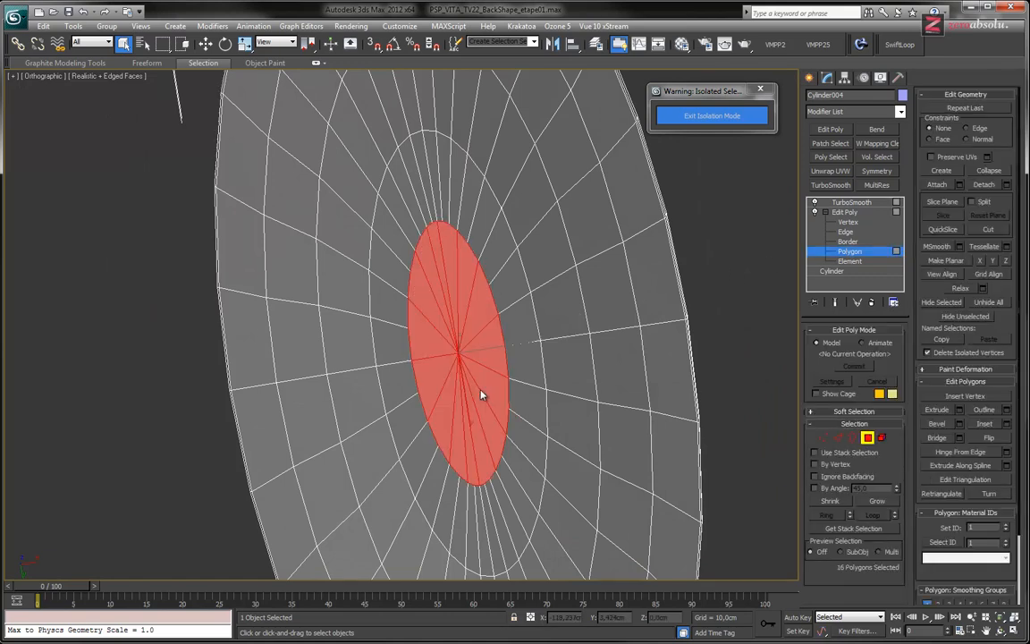
pyautogui.keyDown('ctrl'); pyautogui.click(839, 438); pyautogui.keyUp('ctrl')
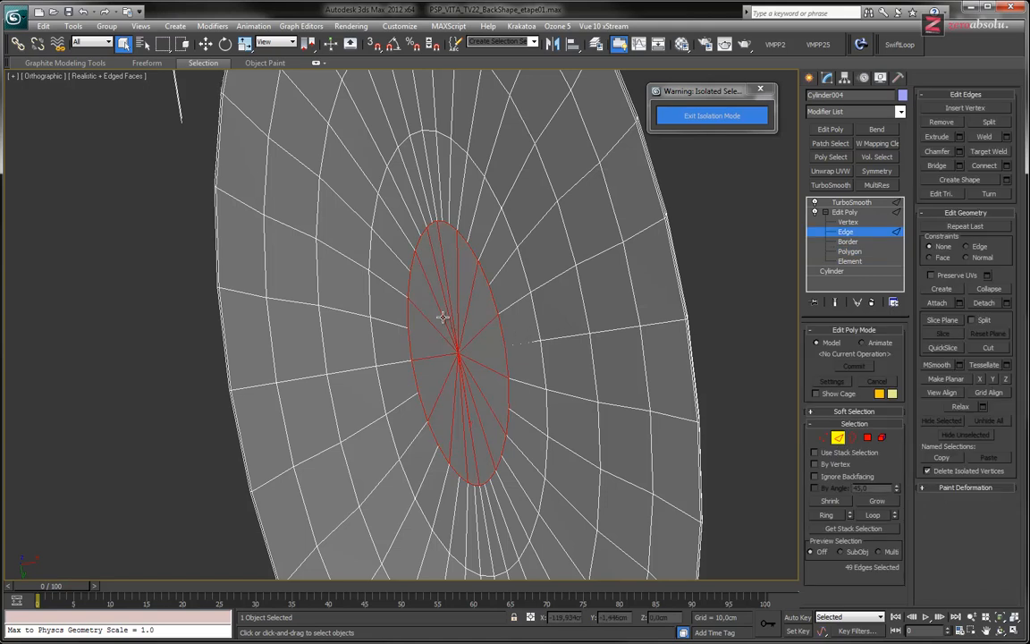
pyautogui.keyDown('alt'); pyautogui.moveTo(435, 312); pyautogui.dragTo(482, 375); pyautogui.keyUp('alt')
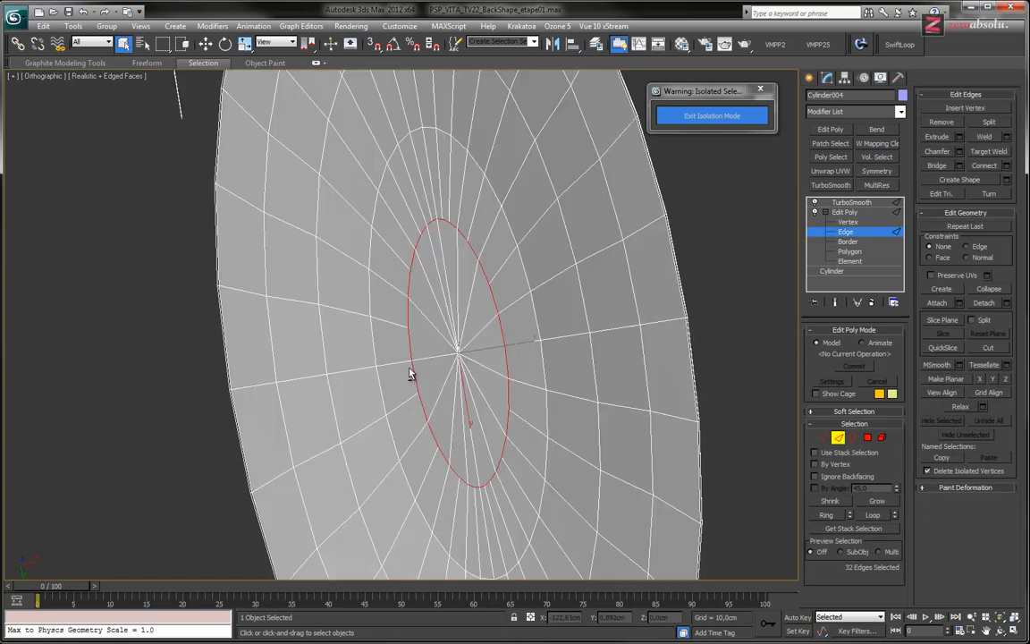
pyautogui.keyDown('alt'); pyautogui.moveTo(411, 373); pyautogui.dragTo(372, 303, button='middle'); pyautogui.keyUp('alt')
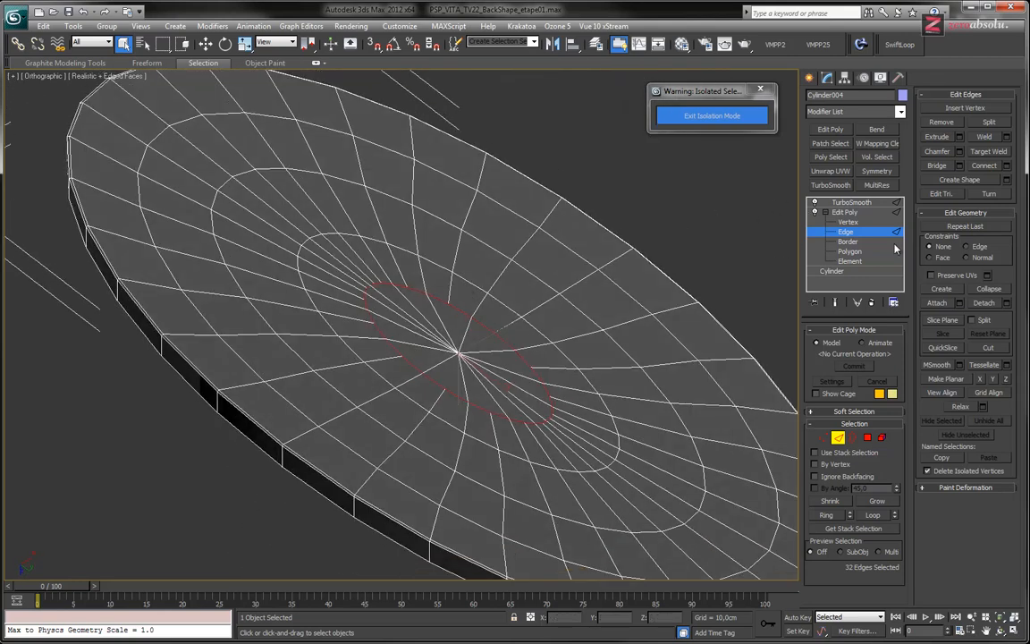
# - Inspect the pad's concave face at the TurboSmooth level in plain shading from several angles
pyautogui.click(855, 203)
pyautogui.keyDown('alt'); pyautogui.moveTo(555, 320); pyautogui.dragTo(564, 326, button='middle'); pyautogui.keyUp('alt')
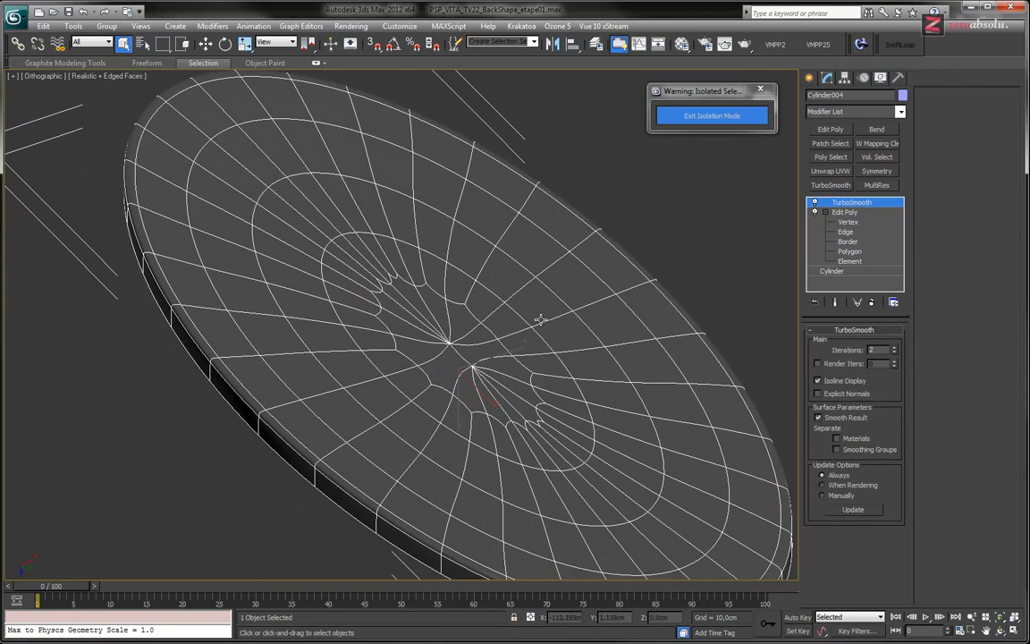
pyautogui.press('F4')
pyautogui.scroll(5, 536, 367)
pyautogui.moveTo(532, 382)
pyautogui.keyDown('alt'); pyautogui.mouseDown(button='middle')
pyautogui.moveTo(514, 417)
pyautogui.moveTo(467, 382)
pyautogui.mouseUp(button='middle'); pyautogui.keyUp('alt')
pyautogui.keyDown('alt'); pyautogui.moveTo(589, 444); pyautogui.dragTo(462, 375, button='middle'); pyautogui.keyUp('alt')
pyautogui.scroll(-6, 423, 318)
pyautogui.scroll(6, 412, 348)
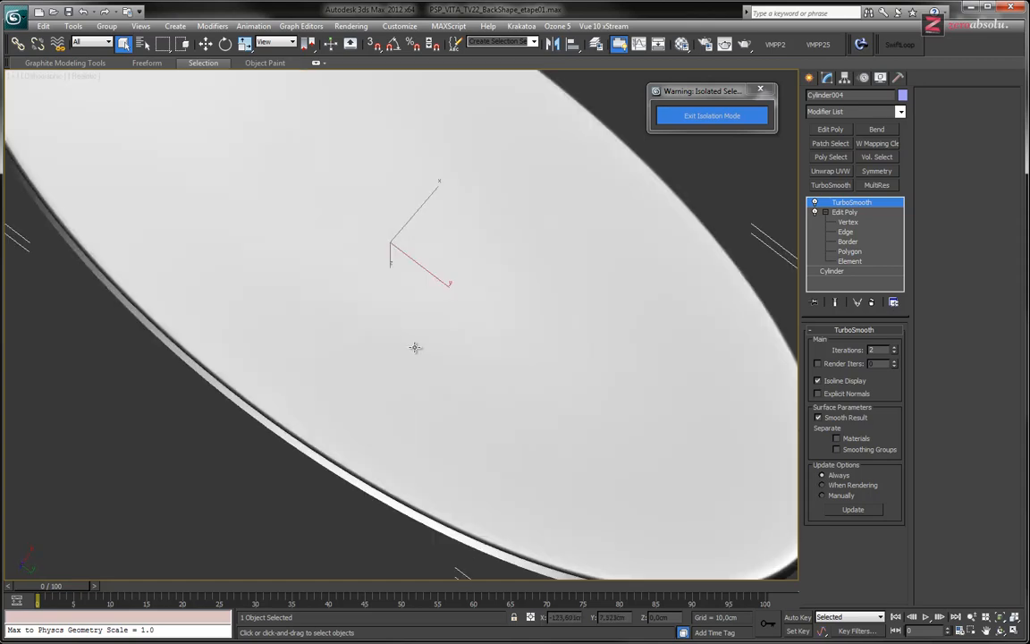
pyautogui.moveTo(415, 347); pyautogui.dragTo(426, 406, button='middle')
# - Exit isolation mode to show the rest of the console and return the pad to its TurboSmooth level
pyautogui.click(844, 242)
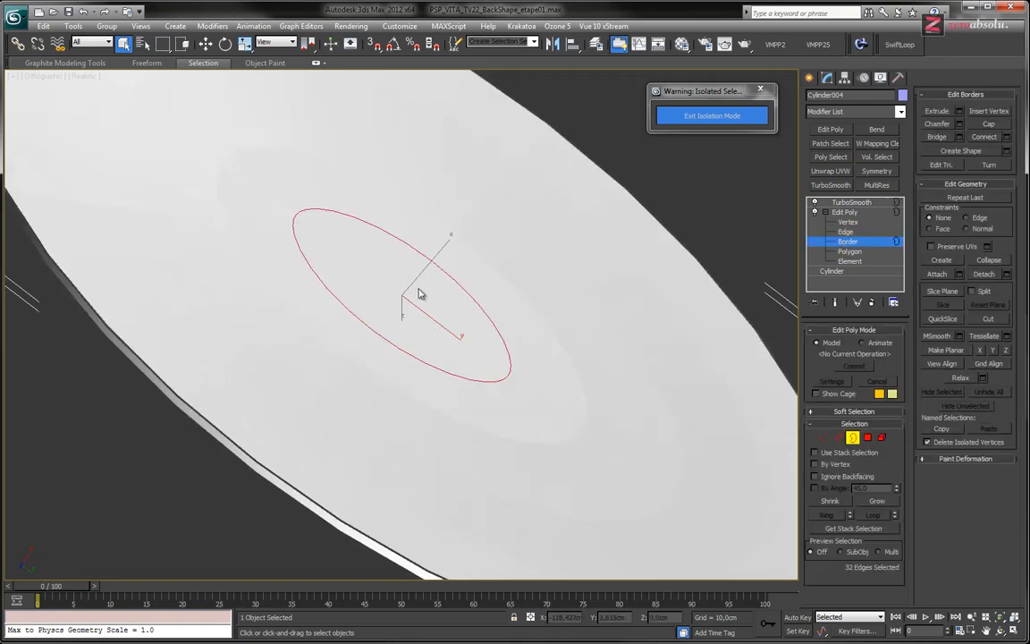
pyautogui.moveTo(490, 300); pyautogui.dragTo(504, 312, button='middle')
pyautogui.click(852, 242)
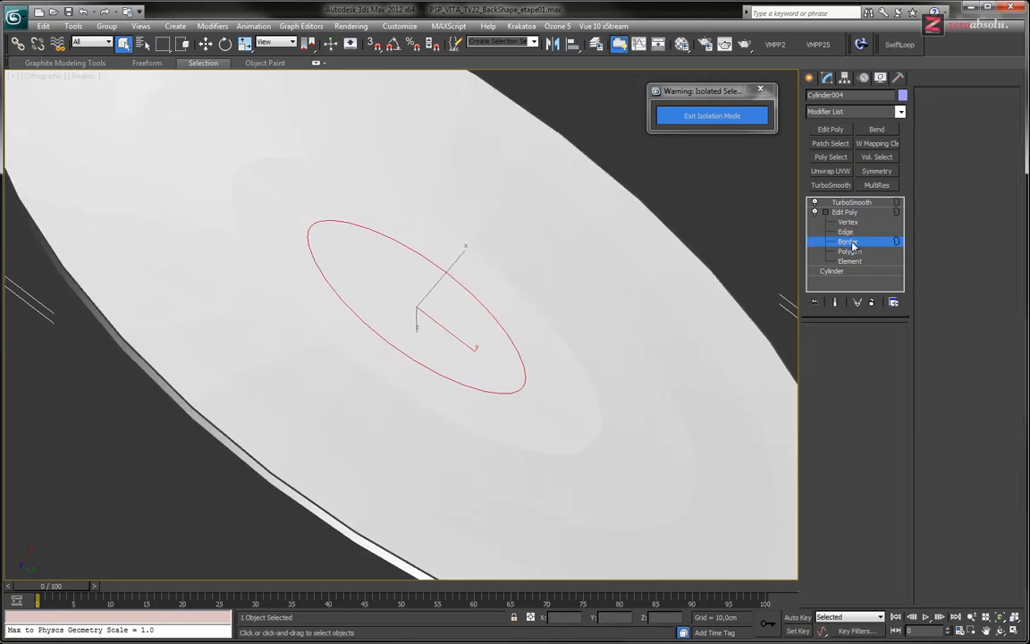
pyautogui.click(712, 115)
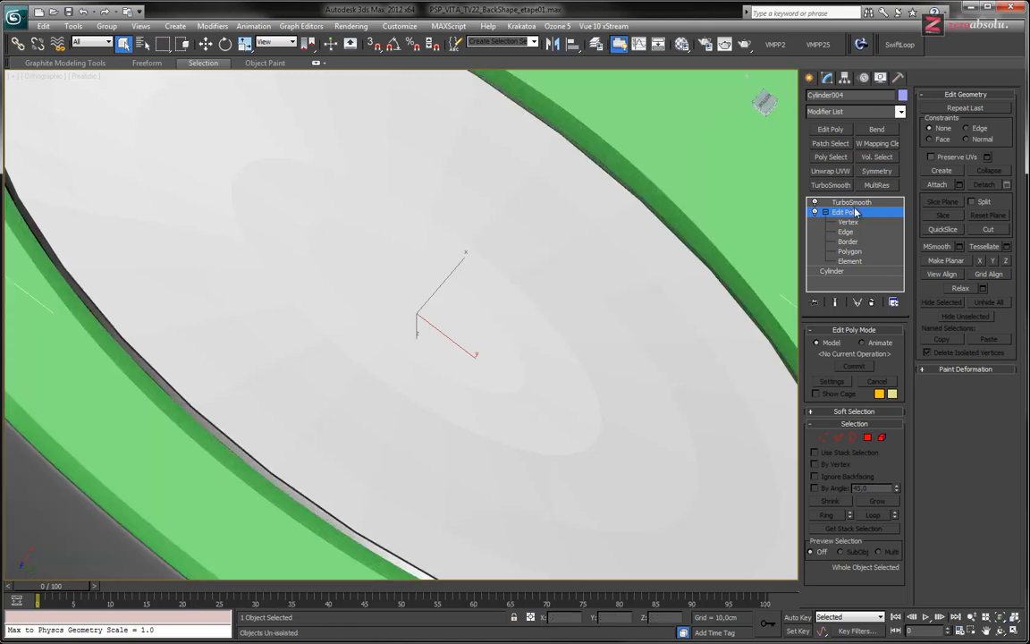
pyautogui.click(851, 205)
# - In the front view, lower the pad to about Z 1.79 cm, near the green back shape's outer surface
pyautogui.keyDown('alt'); pyautogui.moveTo(563, 329); pyautogui.dragTo(593, 272, button='middle'); pyautogui.keyUp('alt')
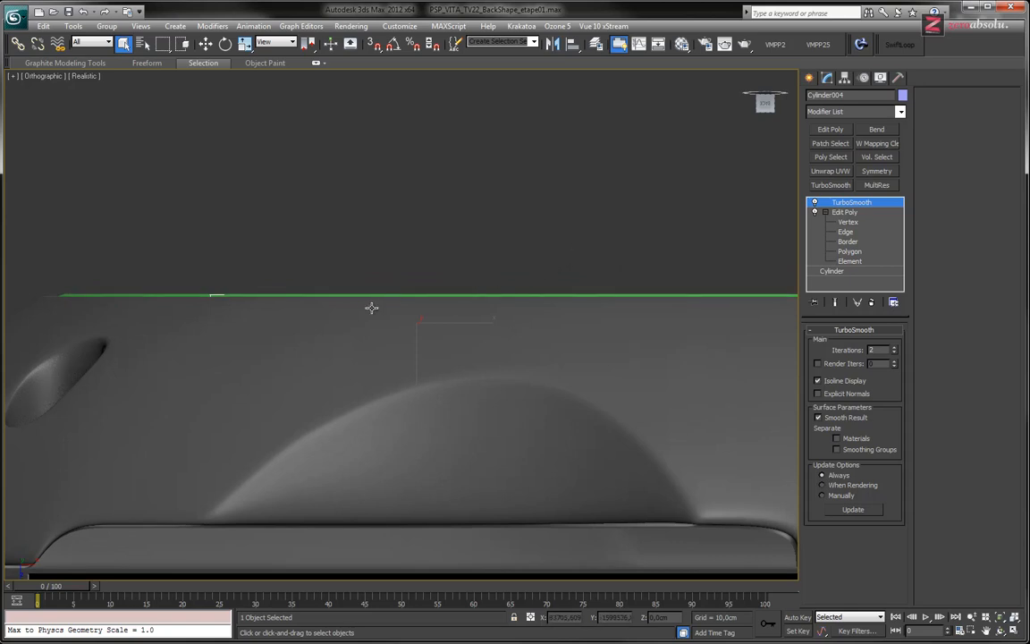
pyautogui.press('f')
pyautogui.moveTo(247, 294); pyautogui.dragTo(392, 348, button='middle')
pyautogui.scroll(8, 241, 309)
pyautogui.press('w')
pyautogui.scroll(3, 494, 293)
pyautogui.moveTo(499, 261); pyautogui.dragTo(500, 263)
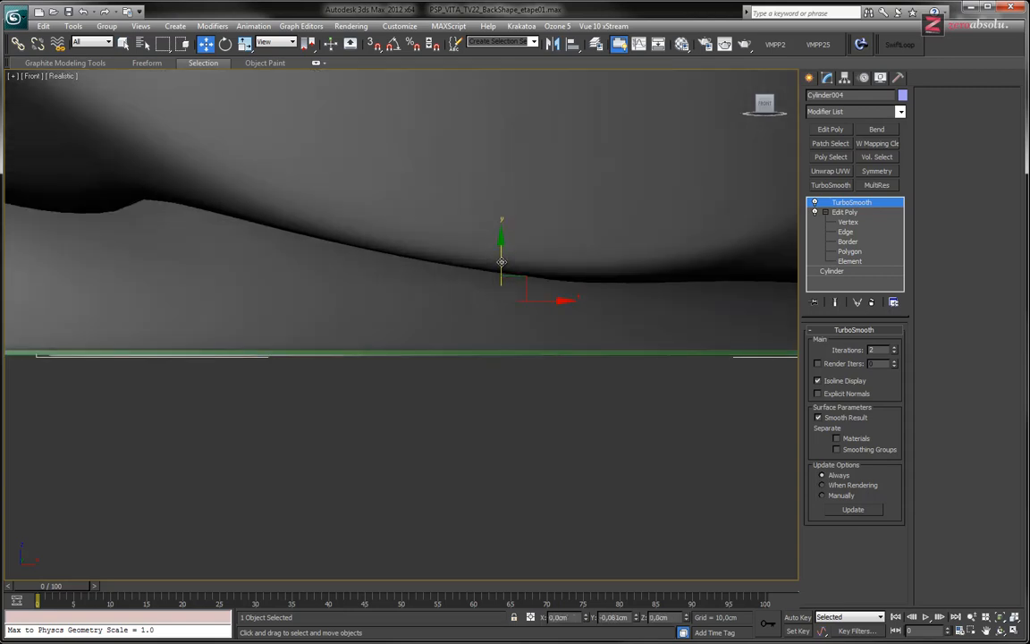
# - With edged faces shown, raise the pad to Z 1.965 cm to line it up with the green back shape's surface
pyautogui.scroll(4, 452, 371)
pyautogui.press('F4')
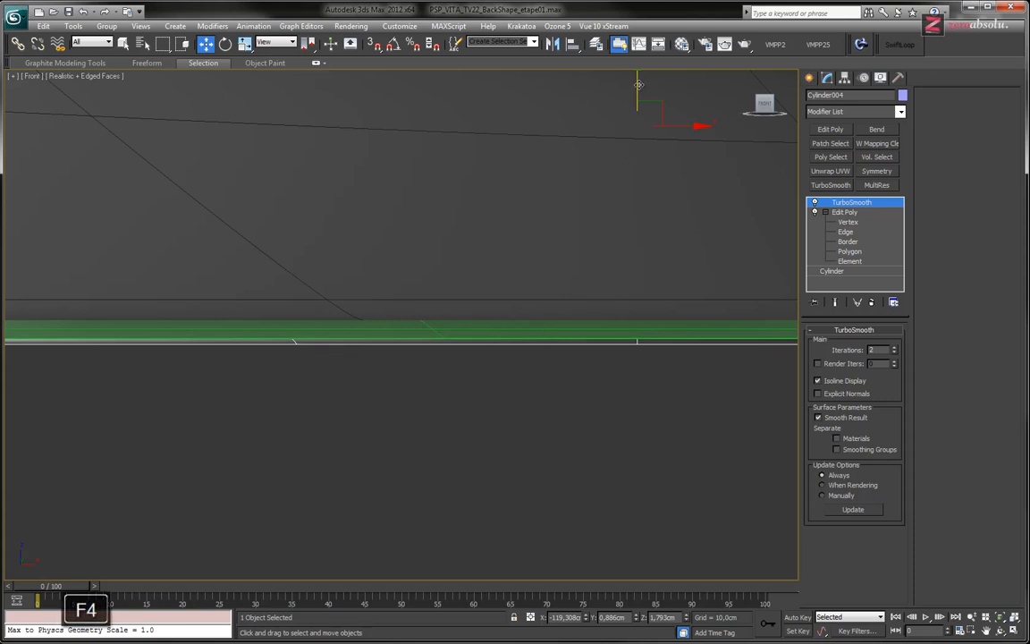
pyautogui.scroll(-3, 569, 280)
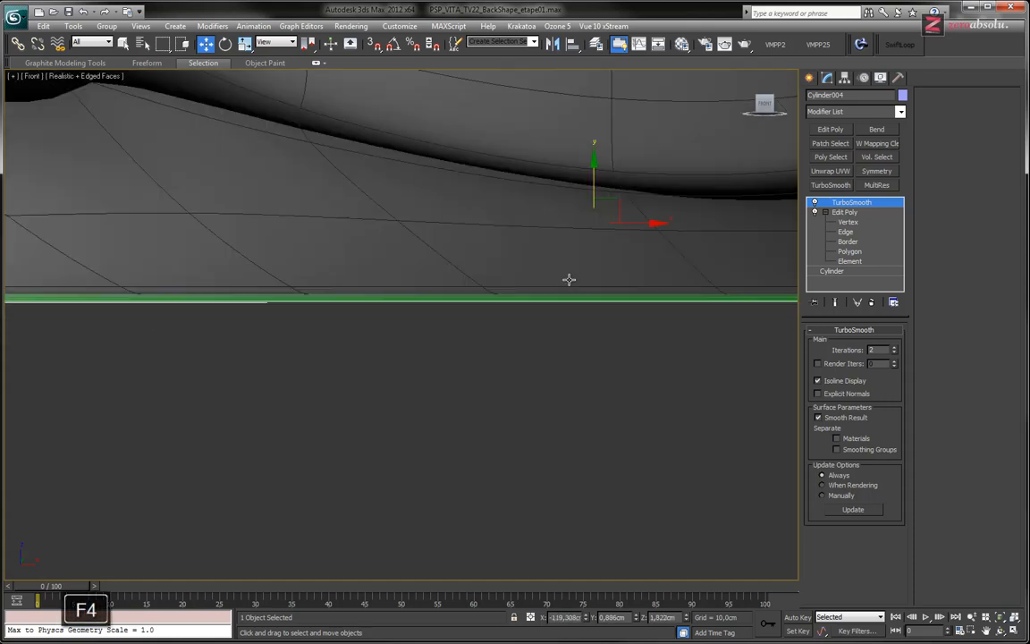
pyautogui.click(494, 298)
pyautogui.moveTo(580, 262); pyautogui.dragTo(456, 293, button='middle')
pyautogui.moveTo(419, 328); pyautogui.dragTo(422, 322)
pyautogui.scroll(-6, 517, 302)
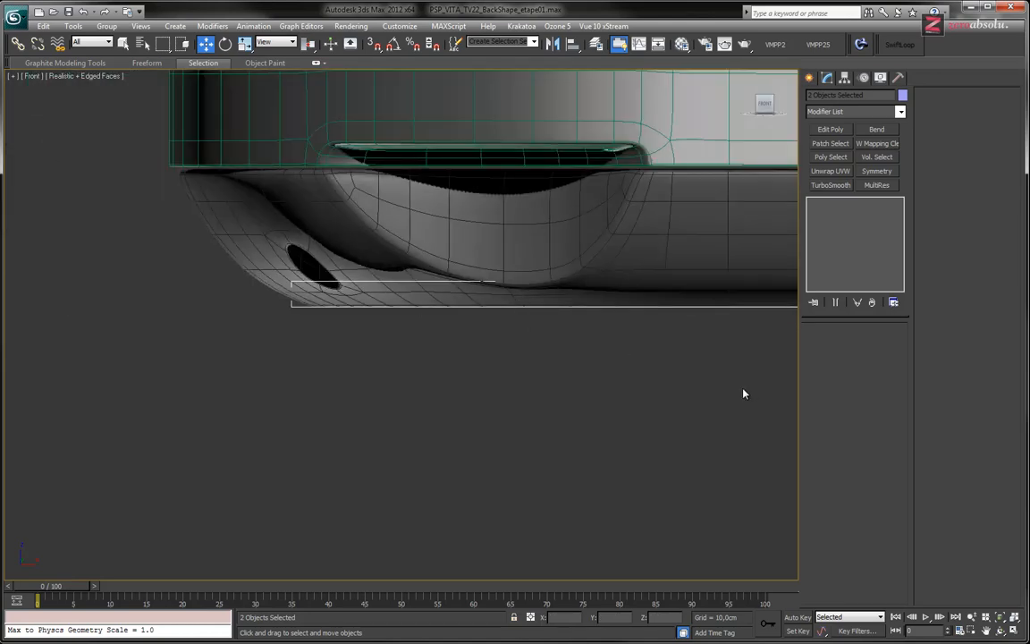
# - Reselect the pad and examine its seating in the oval recess and the empty recess at the console's other end
pyautogui.moveTo(744, 394); pyautogui.dragTo(251, 444, button='middle')
pyautogui.moveTo(511, 398)
pyautogui.keyDown('alt'); pyautogui.mouseDown(button='middle')
pyautogui.moveTo(526, 414)
pyautogui.moveTo(519, 350)
pyautogui.moveTo(587, 225)
pyautogui.moveTo(507, 263)
pyautogui.moveTo(491, 397)
pyautogui.mouseUp(button='middle'); pyautogui.keyUp('alt')
pyautogui.scroll(-5, 508, 263)
pyautogui.scroll(5, 491, 397)
pyautogui.click(393, 358)
pyautogui.keyDown('alt'); pyautogui.moveTo(358, 329); pyautogui.dragTo(504, 257, button='middle'); pyautogui.keyUp('alt')
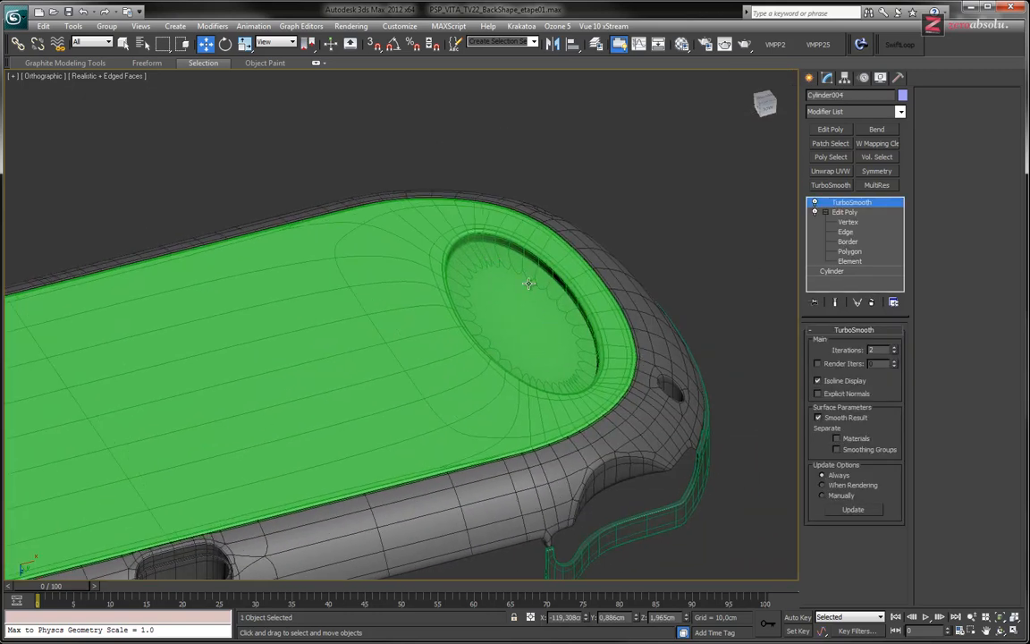
pyautogui.keyDown('alt'); pyautogui.moveTo(369, 445); pyautogui.dragTo(541, 377, button='middle'); pyautogui.keyUp('alt')
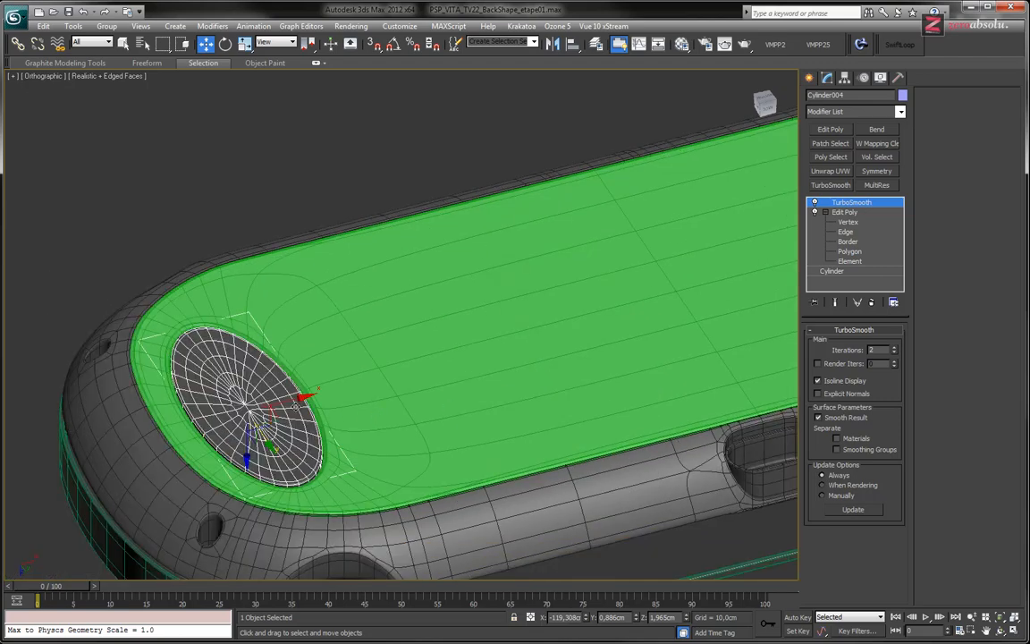
pyautogui.keyDown('alt'); pyautogui.moveTo(298, 367); pyautogui.dragTo(501, 375, button='middle'); pyautogui.keyUp('alt')
pyautogui.scroll(-5, 374, 330)
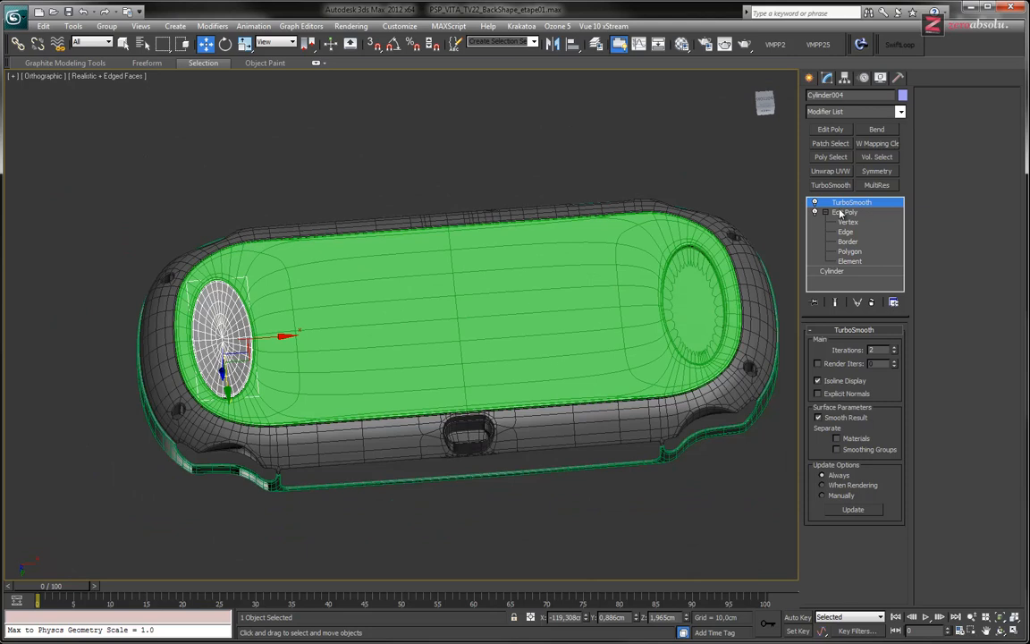
# - Add a Symmetry modifier above the pad's Edit Poly, place its mirror plane at X 0 and flip it to create the opposite pad
pyautogui.click(868, 213)
pyautogui.click(877, 171)
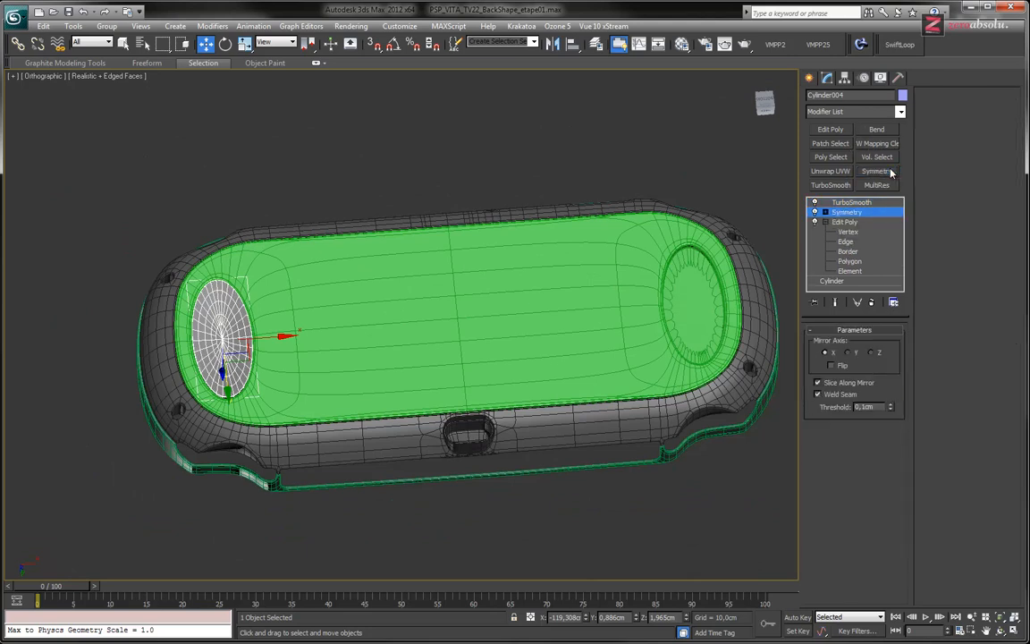
pyautogui.click(826, 213)
pyautogui.click(846, 222)
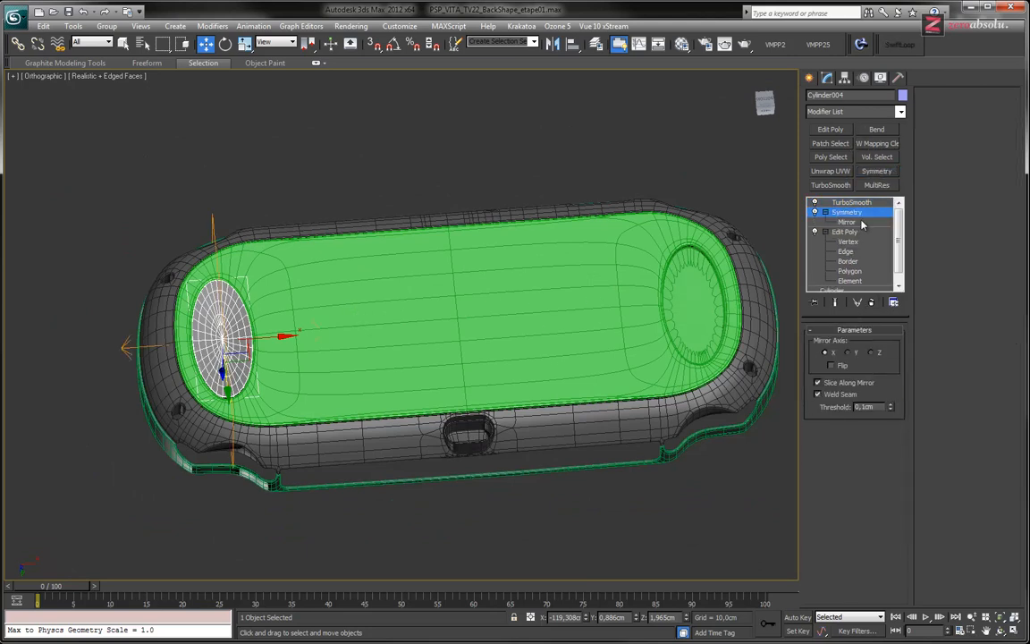
pyautogui.moveTo(257, 336); pyautogui.dragTo(501, 317)
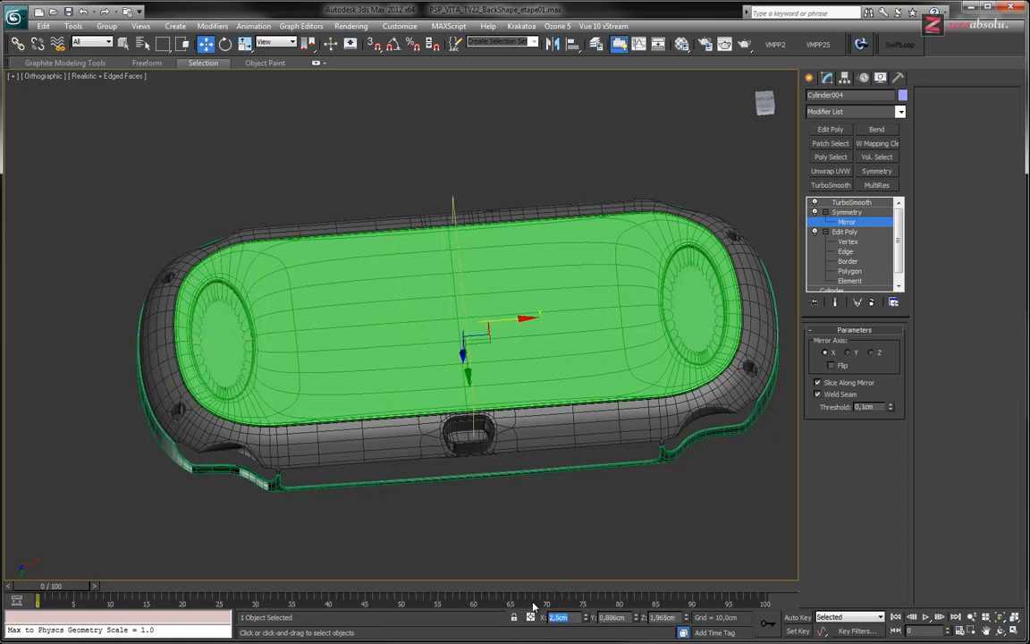
pyautogui.write('0')
pyautogui.press('Return')
pyautogui.click(843, 367)
# - Turn to the console's front and unhide the Glass layer in the layer manager
pyautogui.keyDown('alt'); pyautogui.moveTo(592, 348); pyautogui.dragTo(555, 581, button='middle'); pyautogui.keyUp('alt')
pyautogui.click(596, 46)
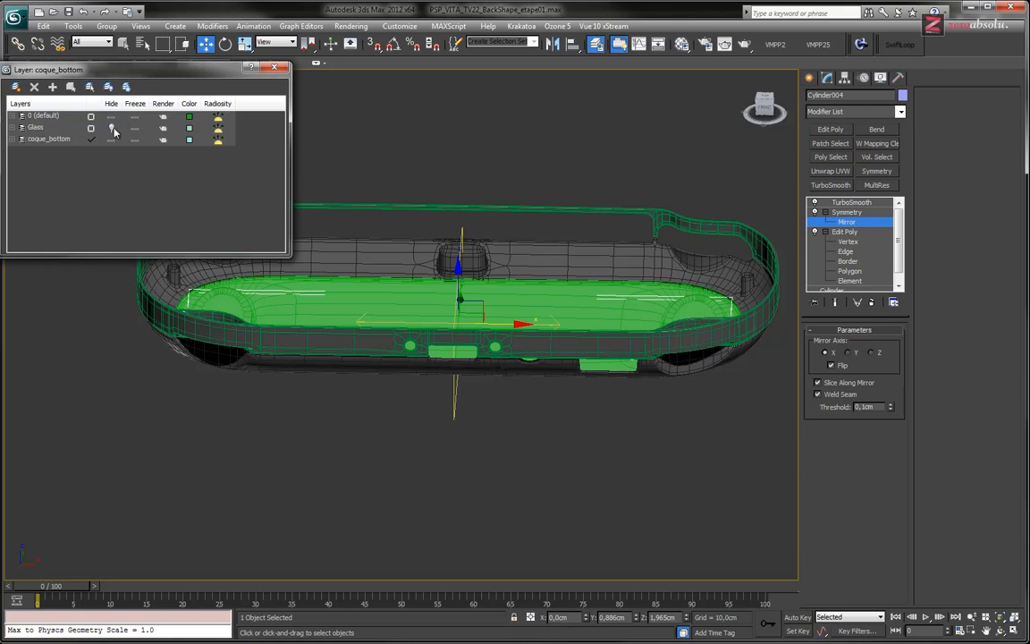
pyautogui.click(112, 130)
pyautogui.keyDown('alt'); pyautogui.moveTo(473, 354); pyautogui.dragTo(408, 361, button='middle'); pyautogui.keyUp('alt')
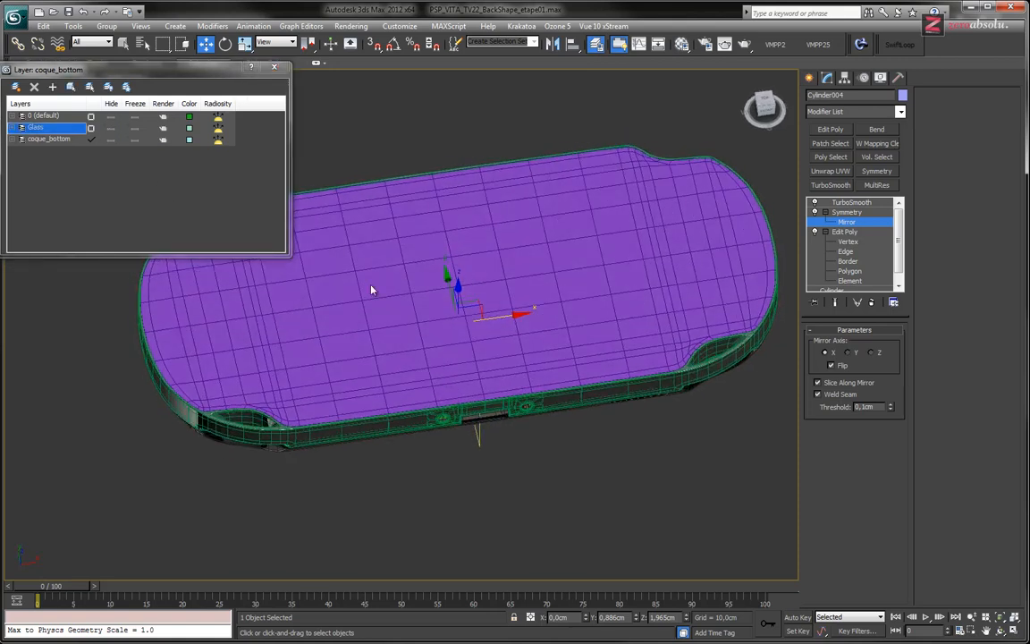
# - Expand the default layer and unhide Circle001, Cylinder003, but_dir_left, Cylinder002 and support_buttons
pyautogui.click(13, 117)
pyautogui.click(111, 130)
pyautogui.click(111, 139)
pyautogui.click(111, 150)
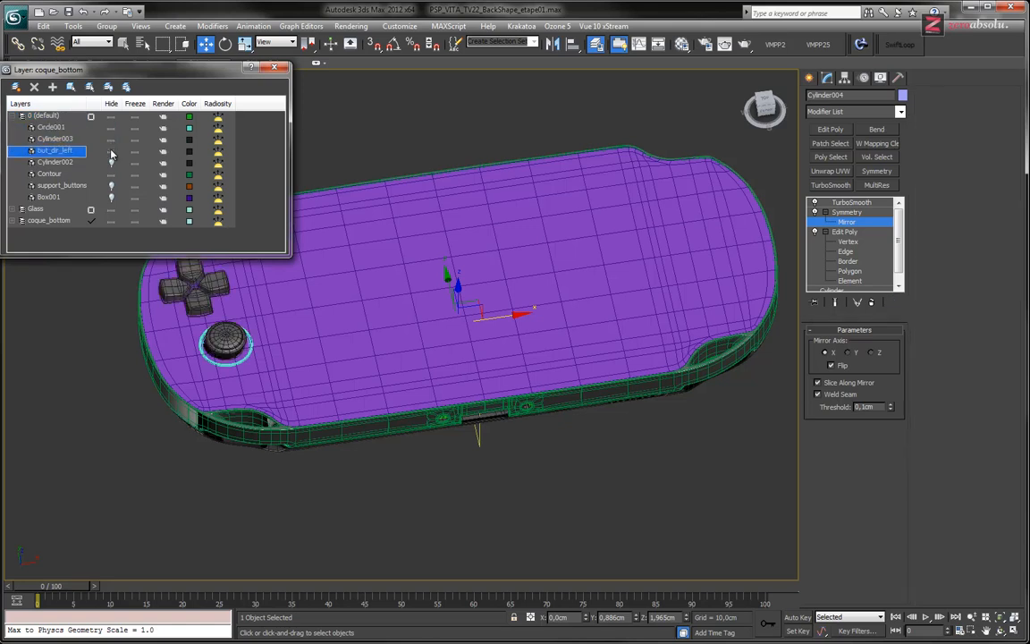
pyautogui.click(111, 162)
pyautogui.click(111, 185)
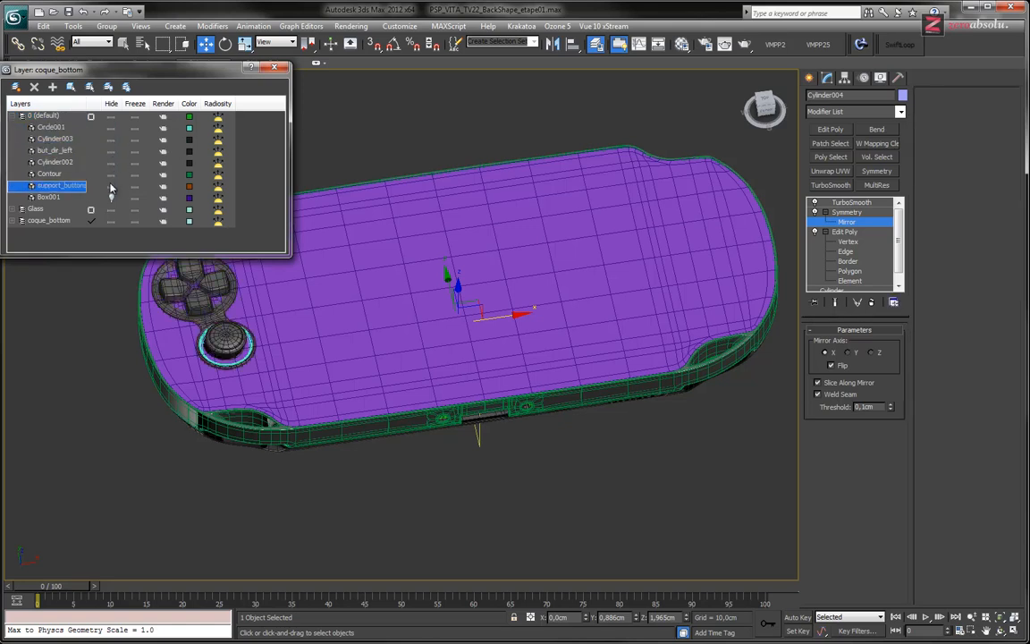
pyautogui.click(111, 188)
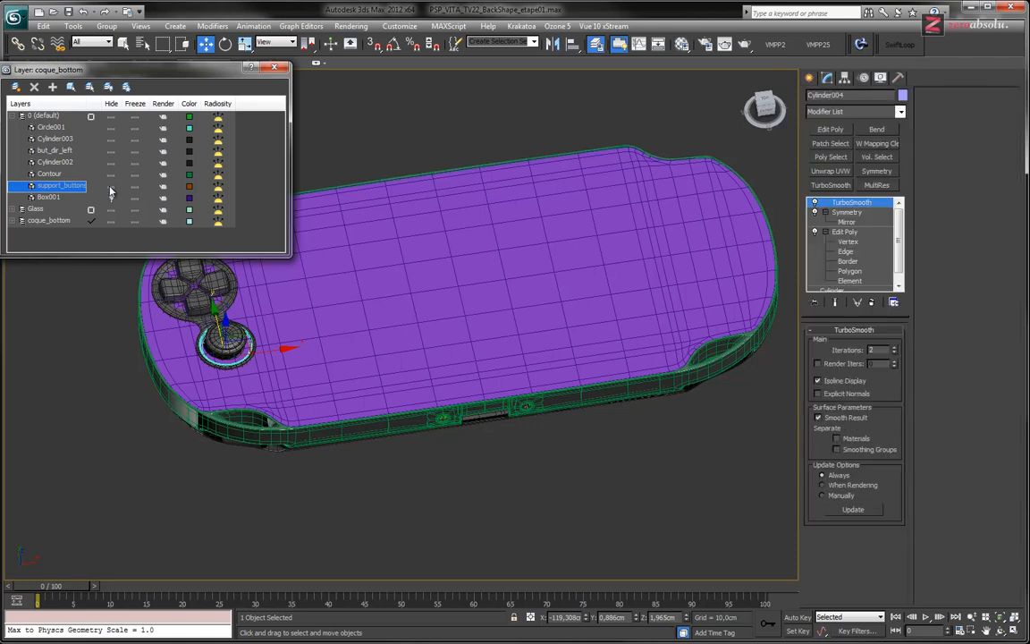
# - Select support_buttons and try to move it, then undo the accidental move of the Glass
pyautogui.rightClick(59, 190)
pyautogui.click(82, 311)
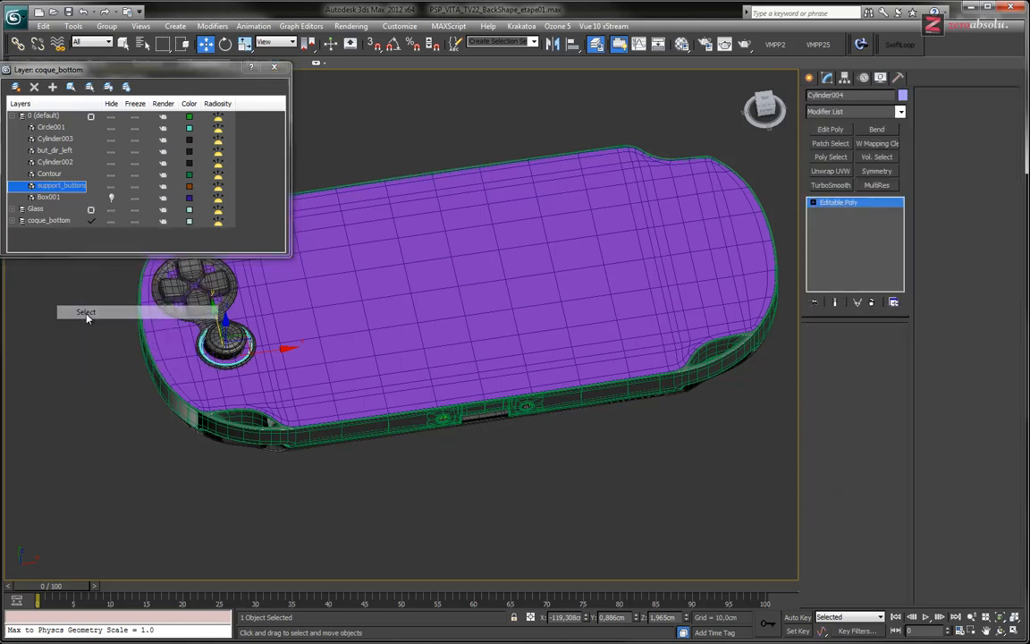
pyautogui.keyDown('alt'); pyautogui.moveTo(433, 410); pyautogui.dragTo(439, 271, button='middle'); pyautogui.keyUp('alt')
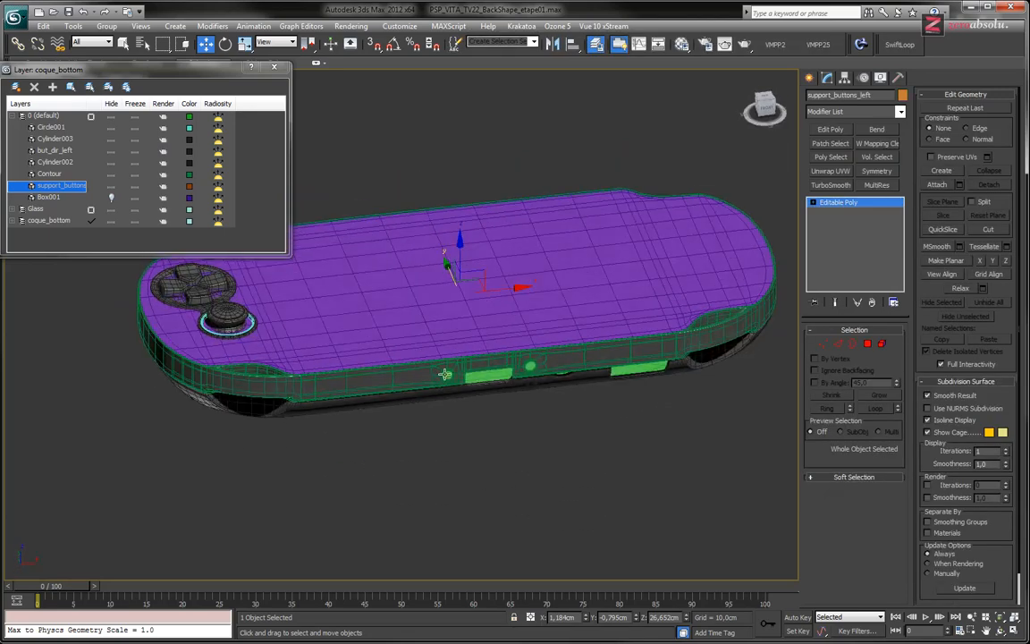
pyautogui.moveTo(450, 267); pyautogui.dragTo(402, 168)
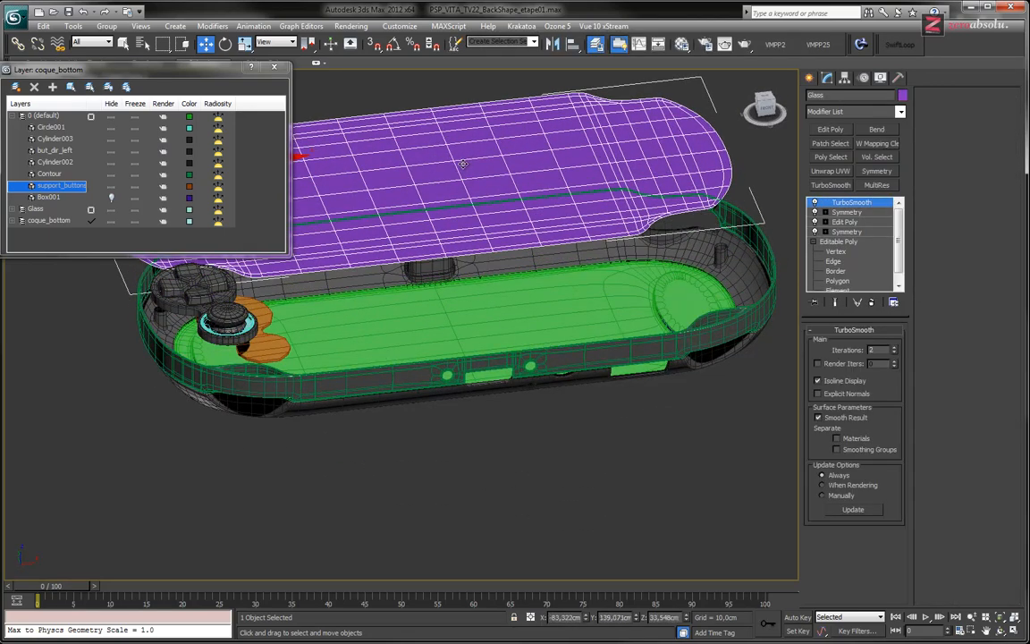
pyautogui.hotkey('ctrl', 'z')
# - Select support_buttons from the layer list, lower it to Z 12.876 cm and hide it
pyautogui.rightClick(65, 172)
pyautogui.click(85, 308)
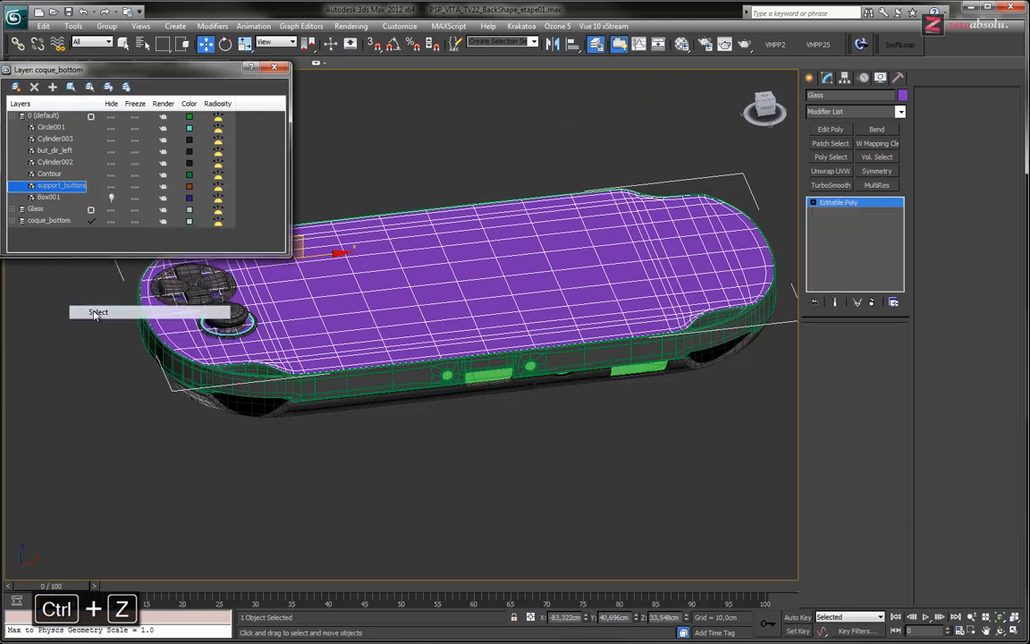
pyautogui.moveTo(466, 256)
pyautogui.mouseDown()
pyautogui.moveTo(466, 192)
pyautogui.moveTo(462, 278)
pyautogui.mouseUp()
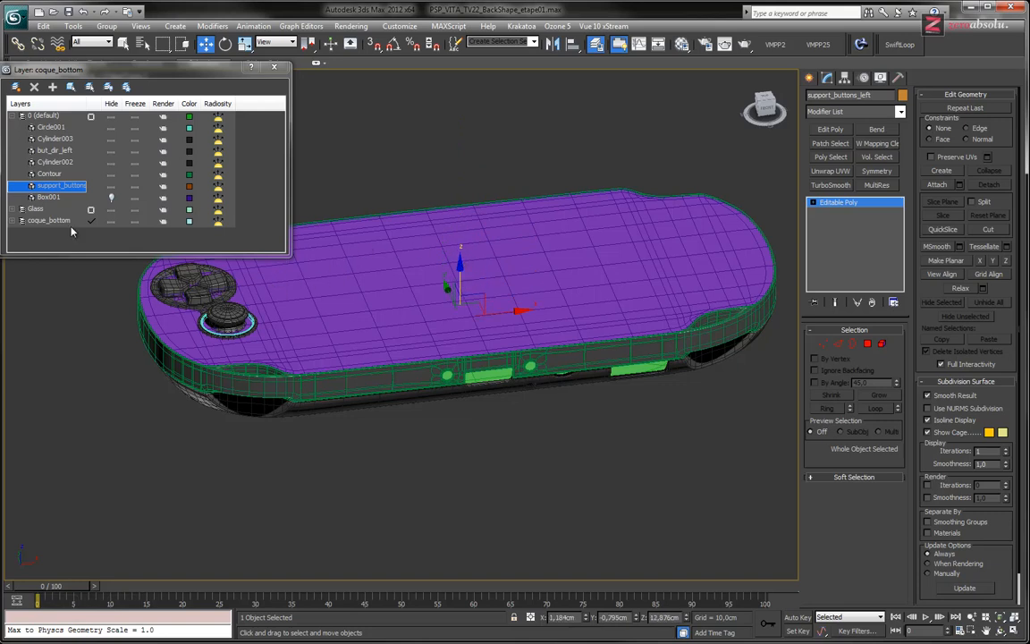
pyautogui.click(111, 186)
# - Unhide and select Box001, raise it above the glass to about Z 31 cm, and hide it again
pyautogui.click(111, 198)
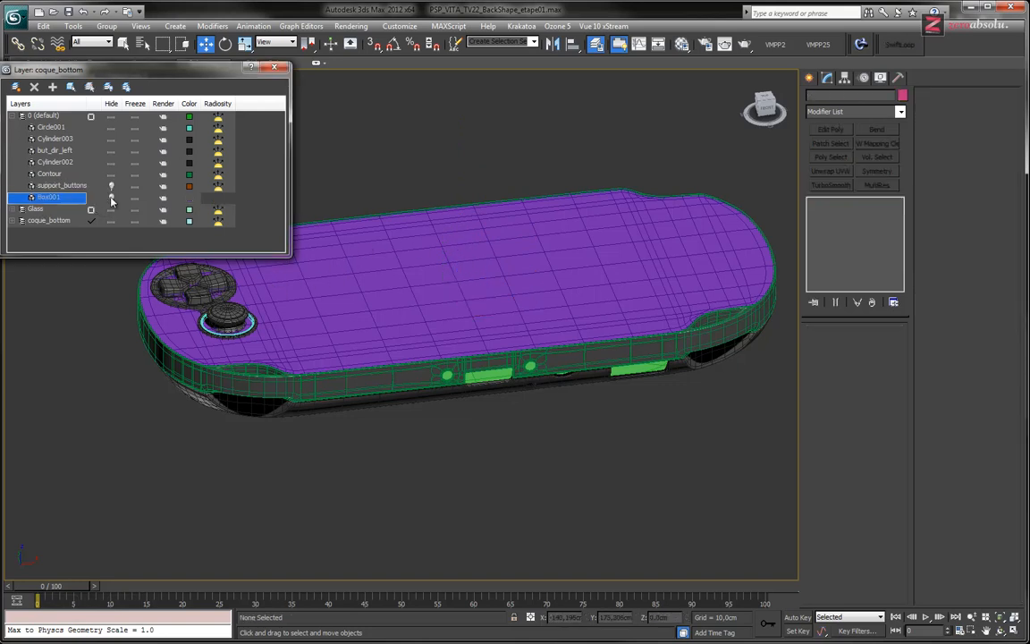
pyautogui.rightClick(54, 205)
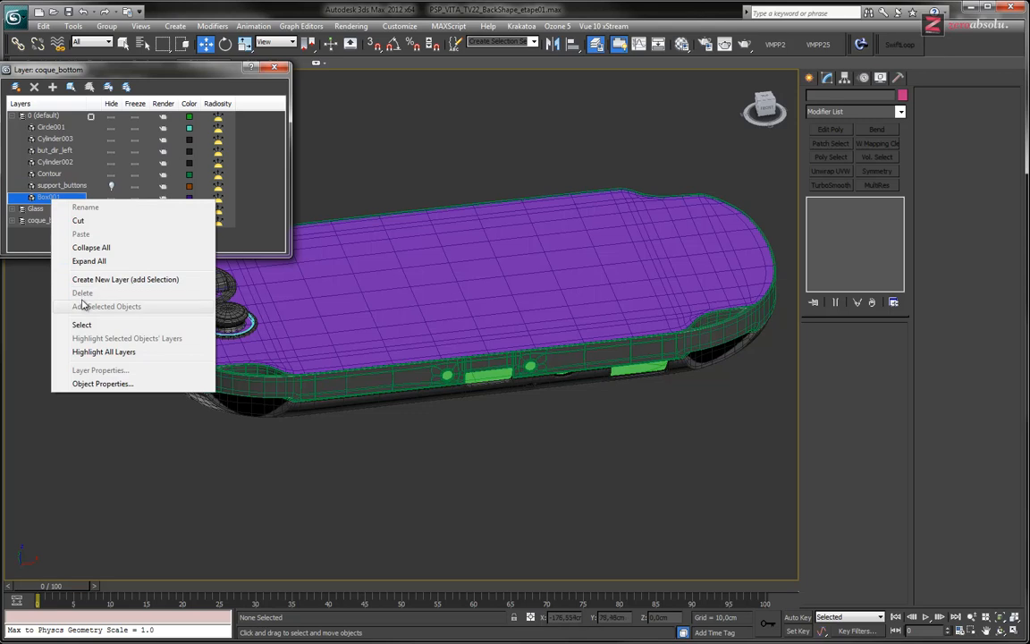
pyautogui.click(80, 277)
pyautogui.moveTo(458, 295); pyautogui.dragTo(552, 232)
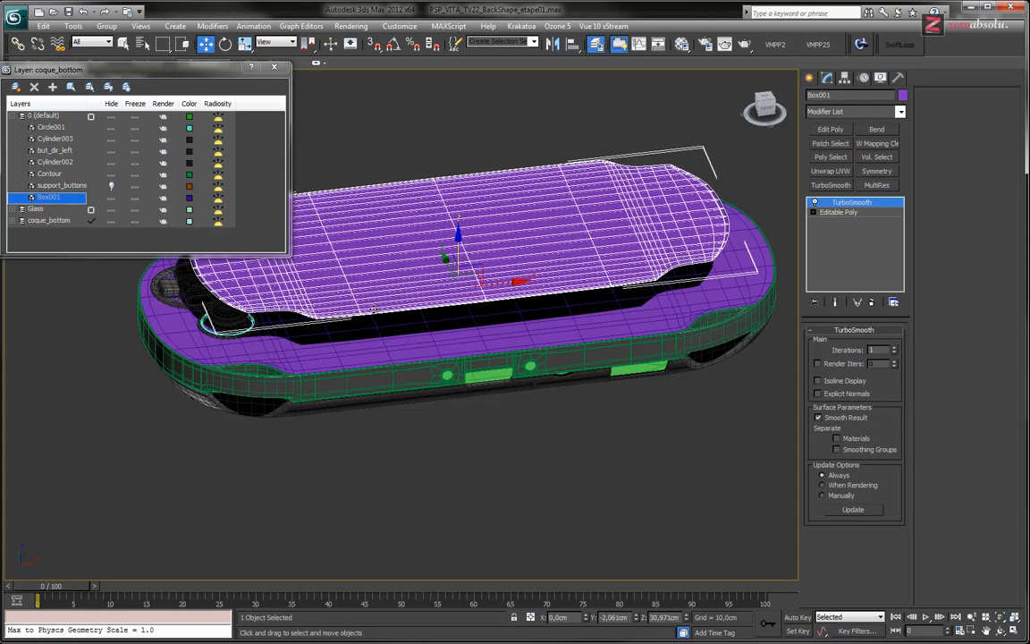
pyautogui.click(111, 196)
# - Assign the 01 - Default material to the backshape object on the console's back and close the Material Editor
pyautogui.keyDown('alt'); pyautogui.moveTo(527, 431); pyautogui.dragTo(494, 207, button='middle'); pyautogui.keyUp('alt')
pyautogui.scroll(3, 531, 450)
pyautogui.click(449, 340)
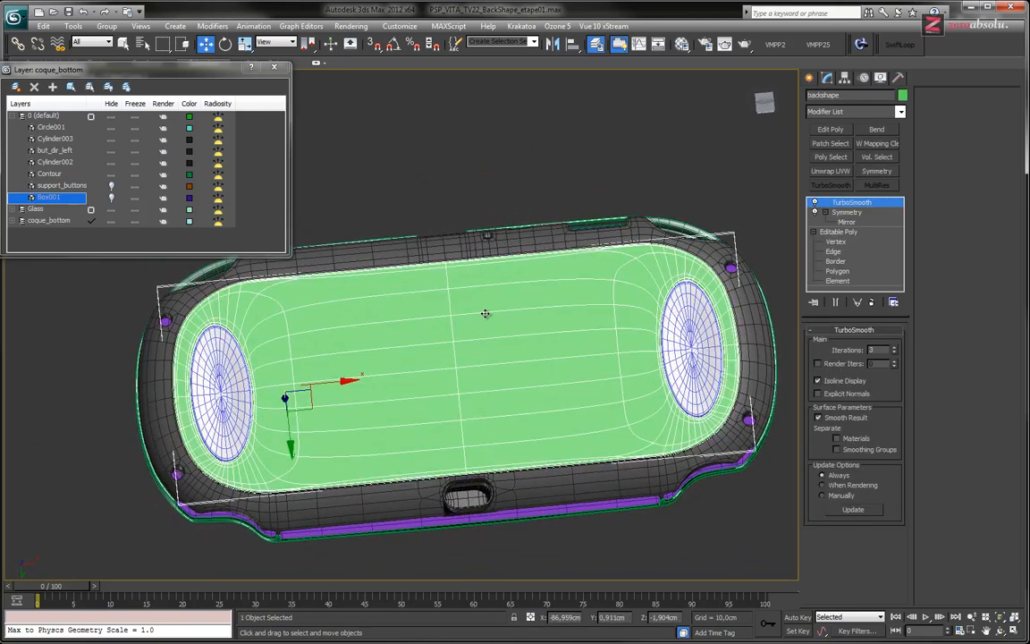
pyautogui.press('m')
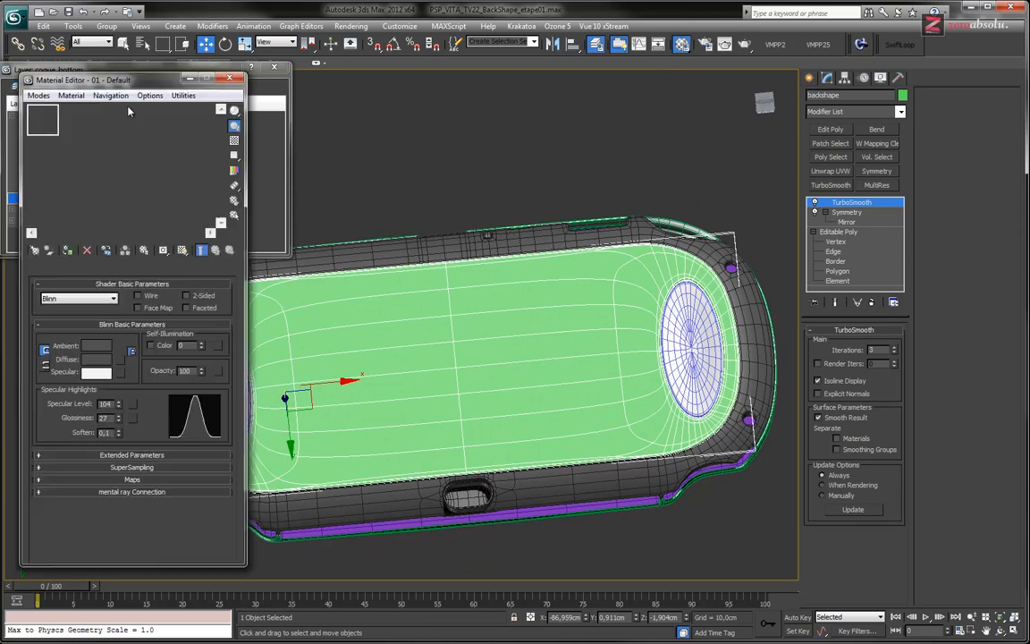
pyautogui.click(67, 251)
pyautogui.click(234, 77)
# - Clear the selection, turn off edged faces and examine the openings and shell gaps along the console's long side
pyautogui.keyDown('alt'); pyautogui.moveTo(537, 223); pyautogui.dragTo(531, 306, button='middle'); pyautogui.keyUp('alt')
pyautogui.click(512, 112)
pyautogui.press('F4')
pyautogui.keyDown('alt'); pyautogui.moveTo(497, 215); pyautogui.dragTo(555, 281, button='middle'); pyautogui.keyUp('alt')
pyautogui.scroll(3, 564, 338)
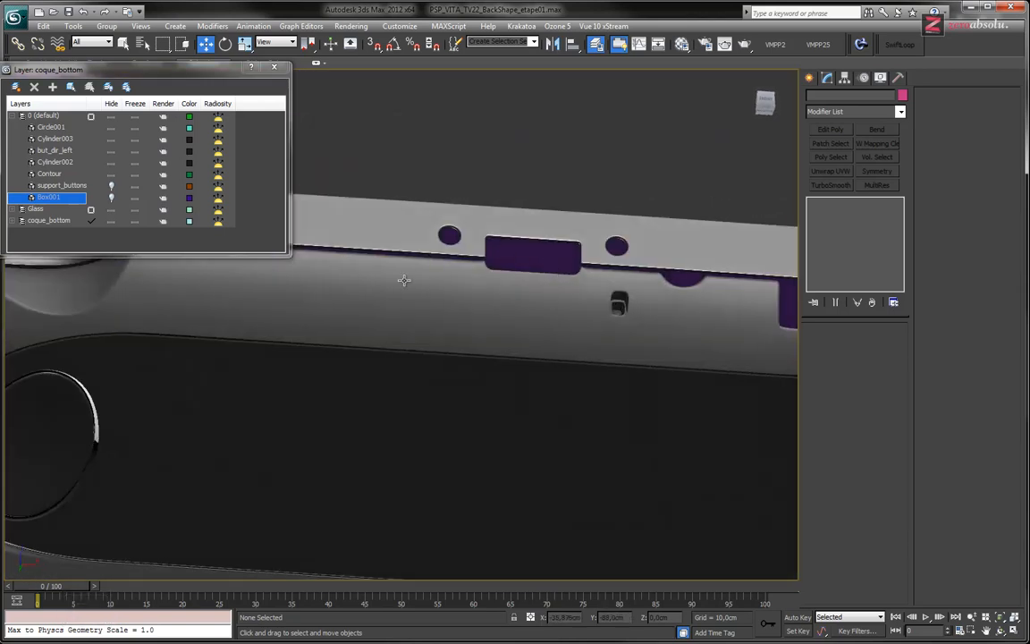
pyautogui.moveTo(404, 275); pyautogui.dragTo(497, 331, button='middle')
pyautogui.scroll(4, 497, 331)
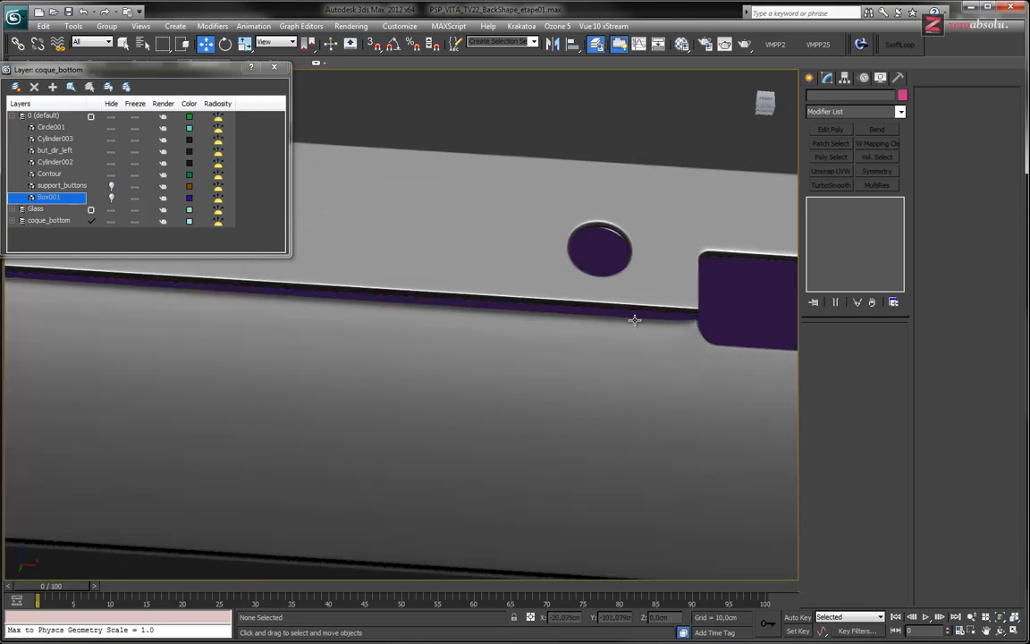
pyautogui.moveTo(763, 336); pyautogui.dragTo(198, 352, button='middle')
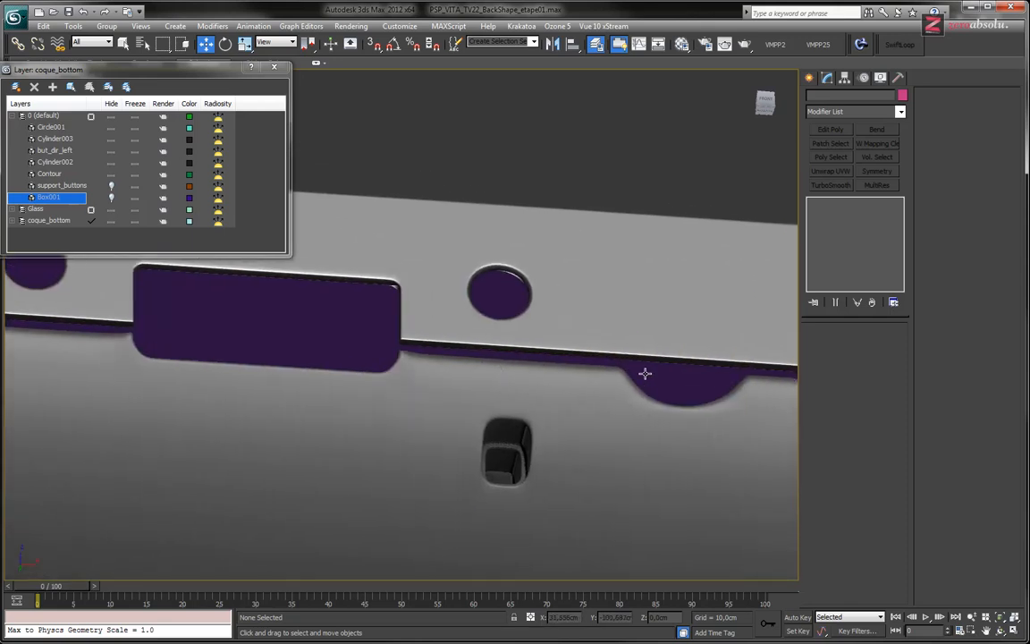
pyautogui.moveTo(699, 393); pyautogui.dragTo(188, 361, button='middle')
pyautogui.scroll(-2, 495, 398)
pyautogui.moveTo(465, 398); pyautogui.dragTo(461, 335, button='middle')
pyautogui.scroll(-1, 534, 350)
pyautogui.keyDown('alt'); pyautogui.moveTo(534, 349); pyautogui.dragTo(352, 340, button='middle'); pyautogui.keyUp('alt')
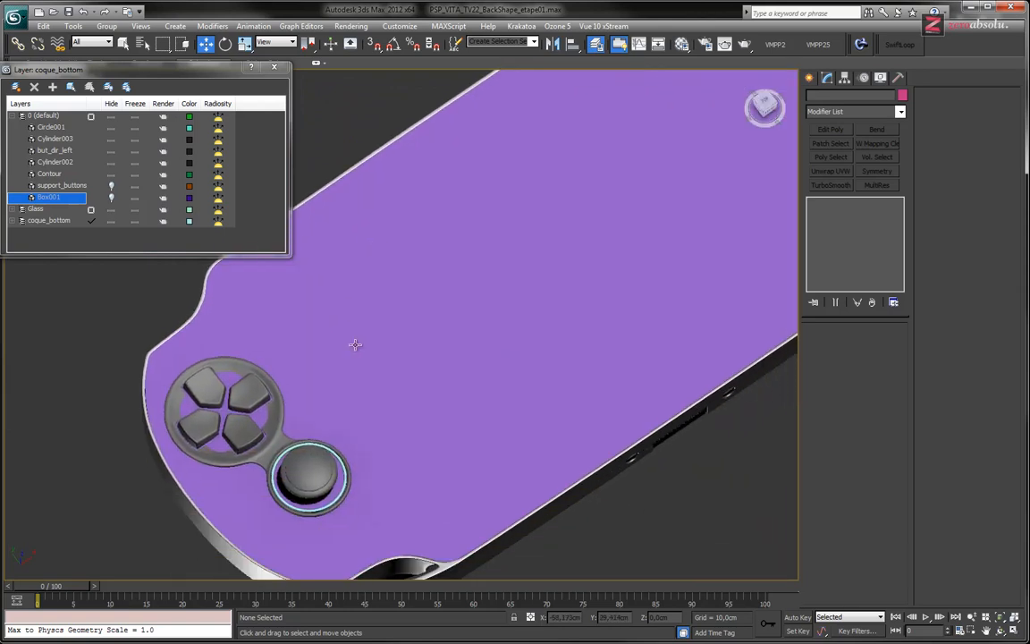
# - Select the Cylinder002 button surround, try to shift it slightly along Z, and undo the move
pyautogui.click(346, 349)
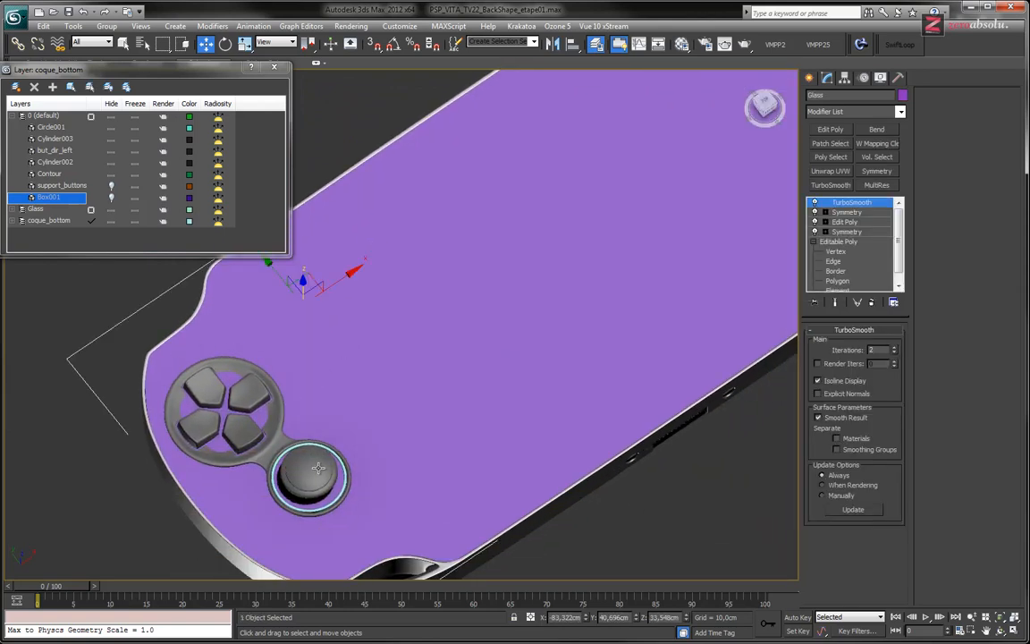
pyautogui.click(273, 450)
pyautogui.keyDown('alt'); pyautogui.moveTo(254, 411); pyautogui.dragTo(274, 359, button='middle'); pyautogui.keyUp('alt')
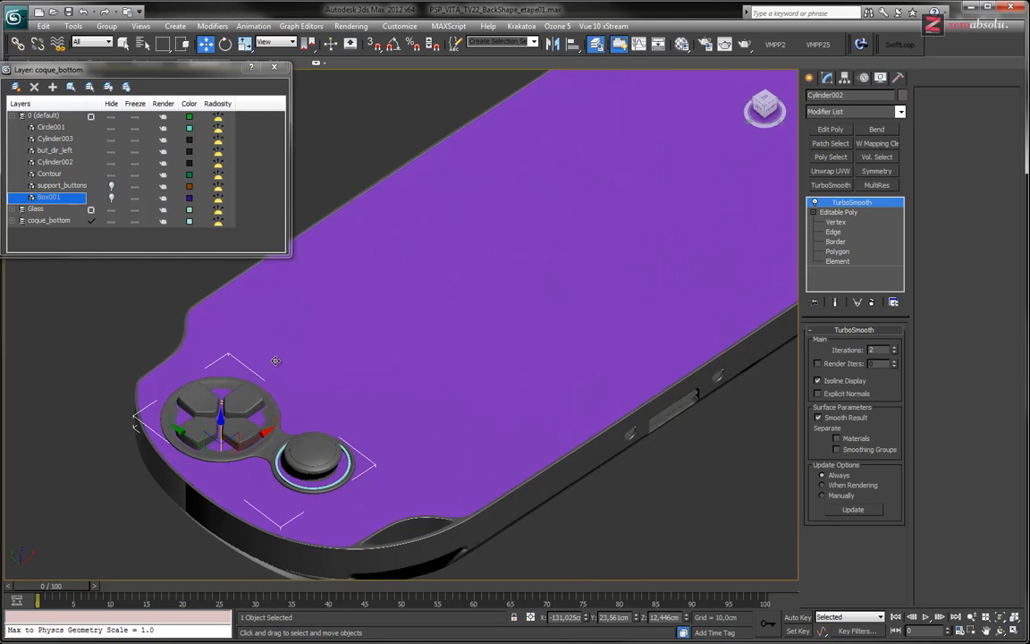
pyautogui.moveTo(221, 429); pyautogui.dragTo(220, 424)
pyautogui.hotkey('ctrl', 'z')
pyautogui.hotkey('ctrl', 'z')
pyautogui.hotkey('ctrl', 'z')
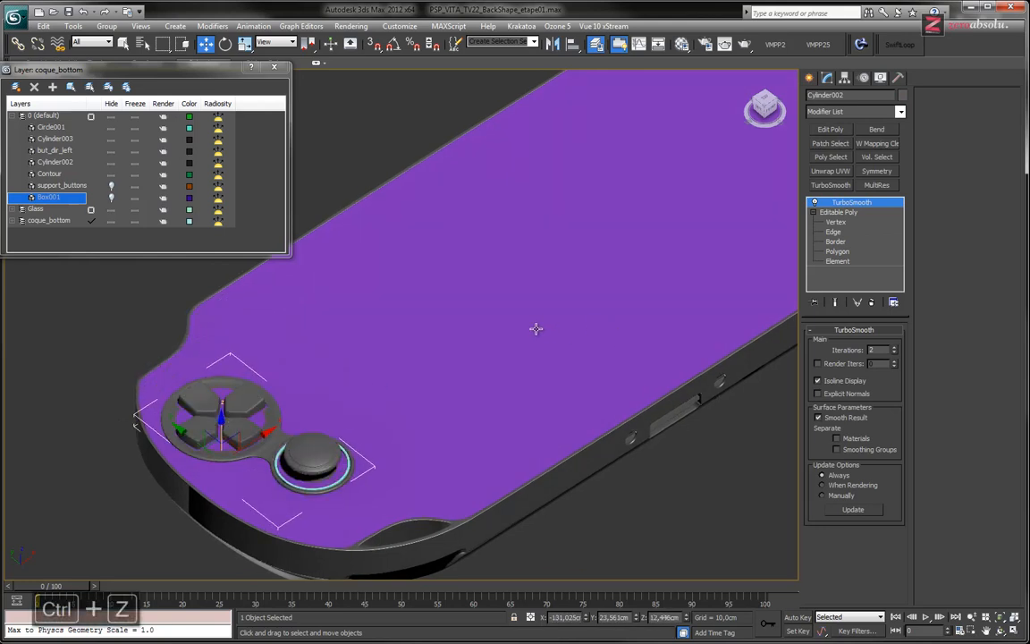
# - Save the scene as a new file named PSP_VITA_TV22_BackShape_etape02.max
pyautogui.keyDown('alt'); pyautogui.moveTo(423, 333); pyautogui.dragTo(605, 400, button='middle'); pyautogui.keyUp('alt')
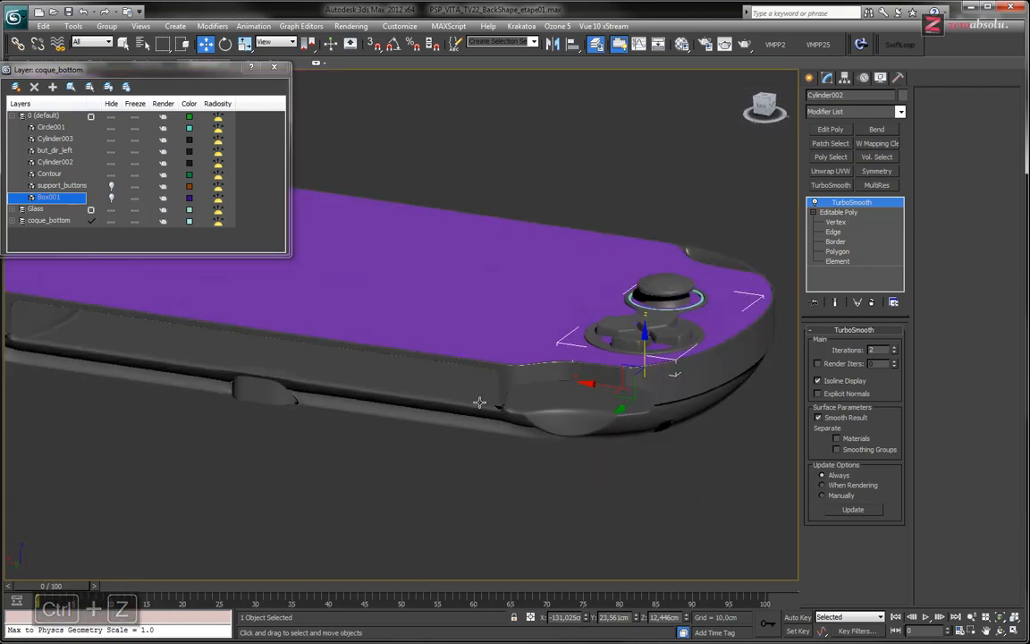
pyautogui.keyDown('alt'); pyautogui.moveTo(375, 354); pyautogui.dragTo(364, 317, button='middle'); pyautogui.keyUp('alt')
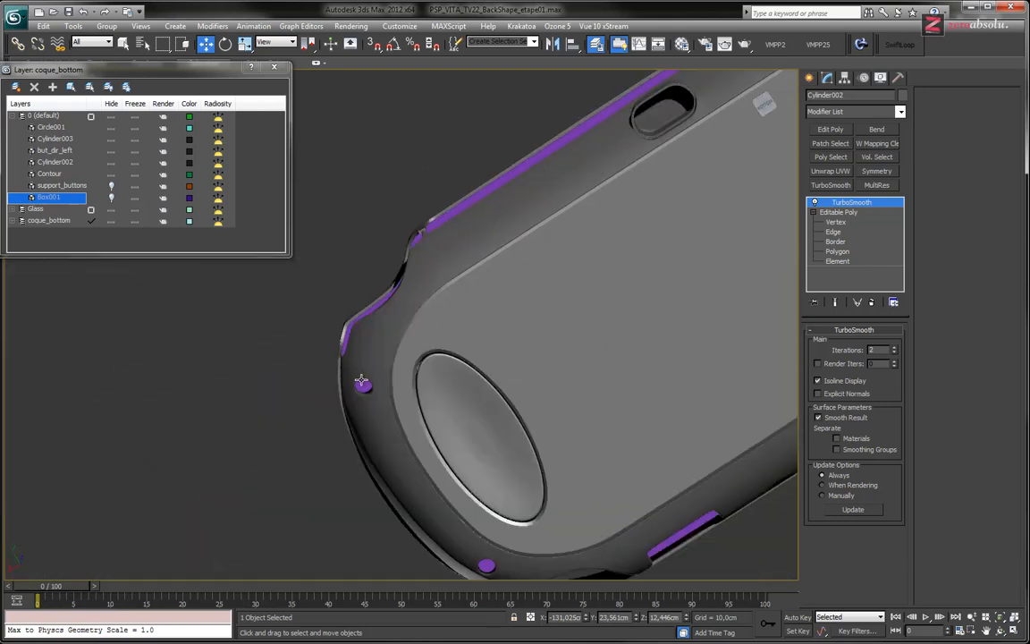
pyautogui.keyDown('alt'); pyautogui.moveTo(511, 322); pyautogui.dragTo(417, 376, button='middle'); pyautogui.keyUp('alt')
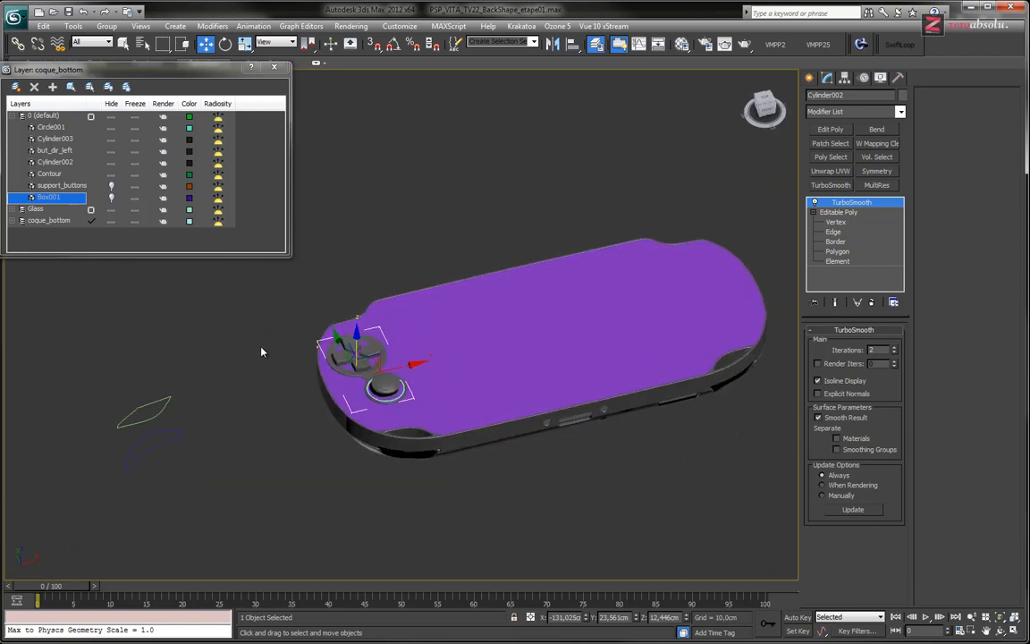
pyautogui.moveTo(339, 332); pyautogui.dragTo(222, 348, button='middle')
pyautogui.moveTo(392, 345); pyautogui.dragTo(390, 320, button='middle')
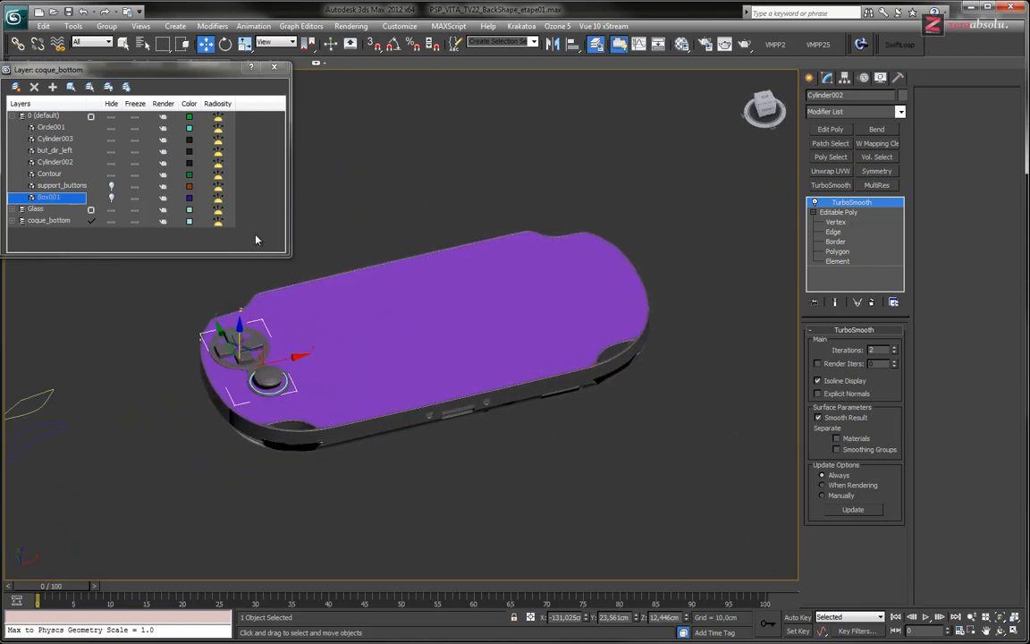
pyautogui.click(14, 18)
pyautogui.click(45, 152)
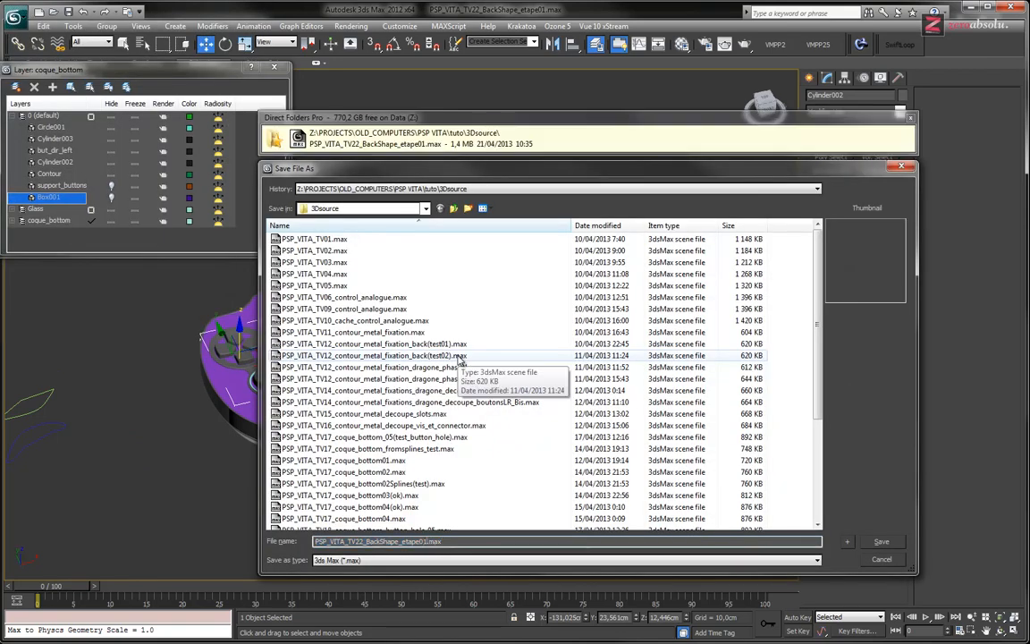
pyautogui.press('Return')
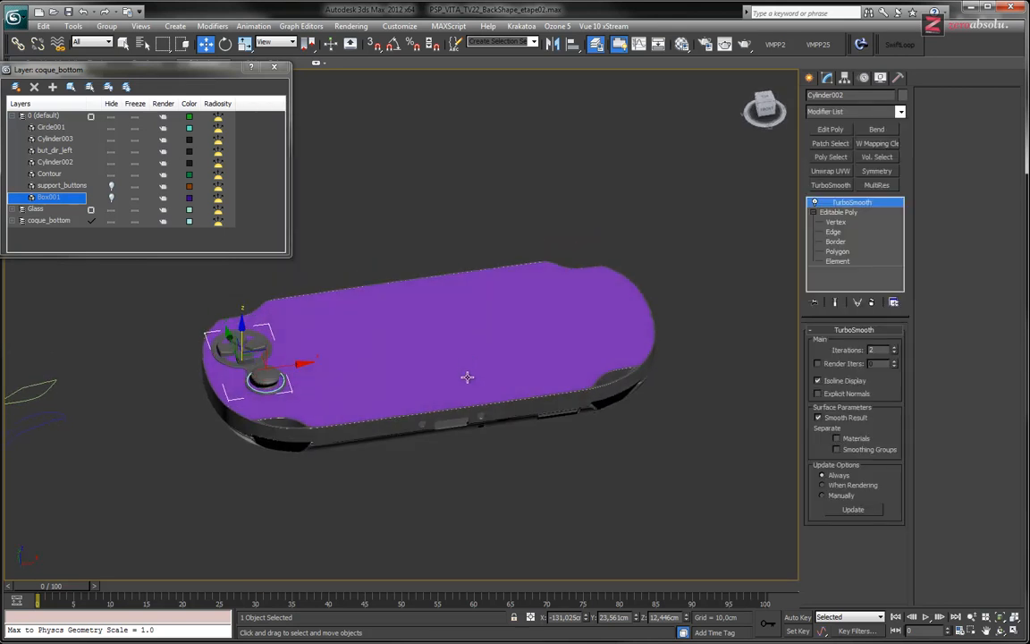
# - Select the Contour frame and display edged faces around its side openings
pyautogui.scroll(3, 469, 357)
pyautogui.keyDown('alt'); pyautogui.moveTo(469, 357); pyautogui.dragTo(509, 336, button='middle'); pyautogui.keyUp('alt')
pyautogui.scroll(4, 512, 344)
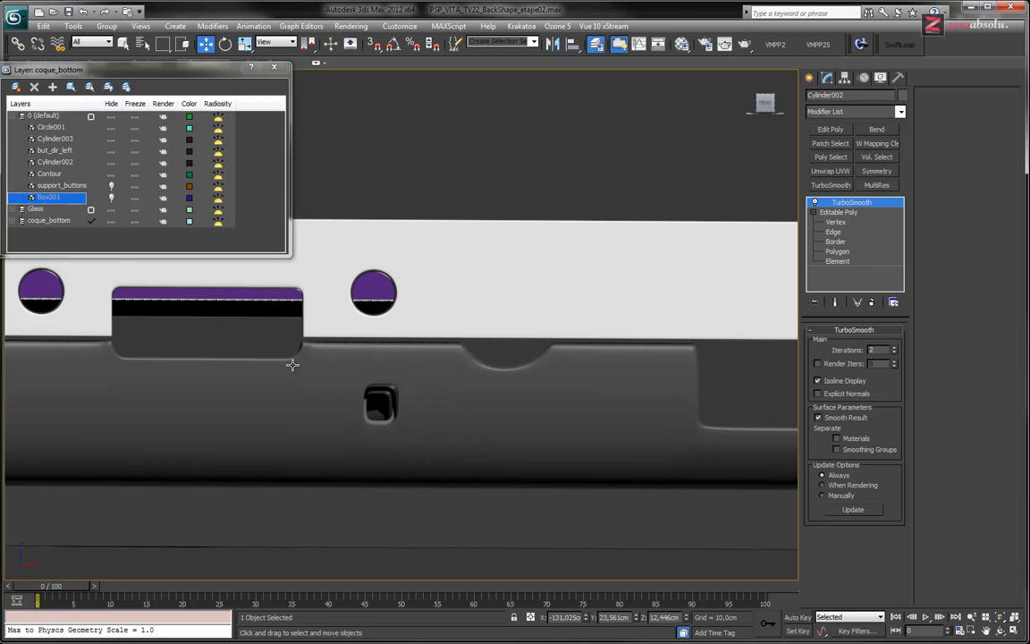
pyautogui.scroll(-5, 282, 363)
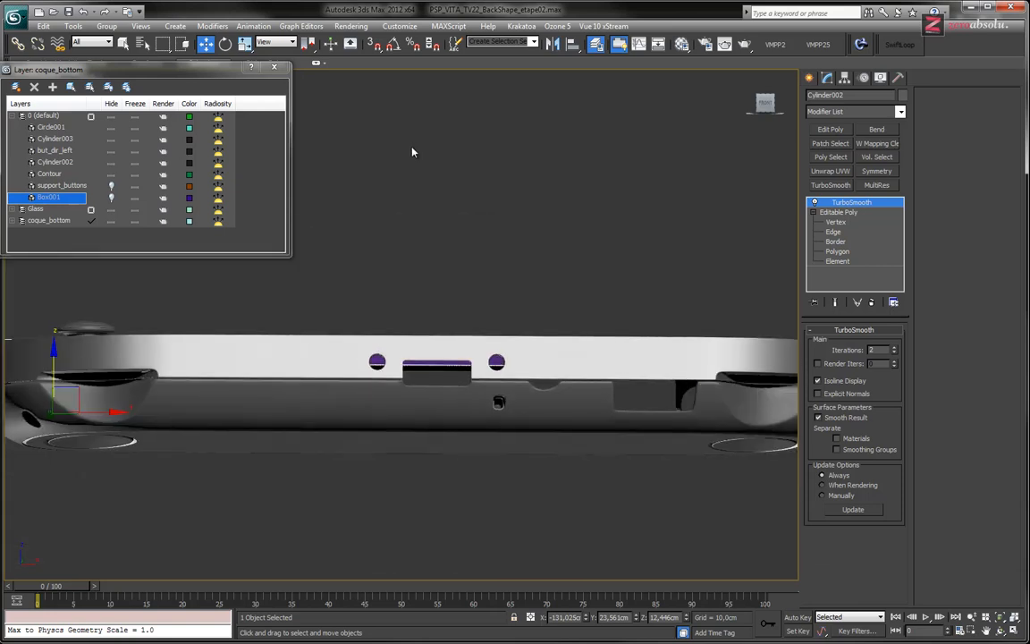
pyautogui.click(543, 367)
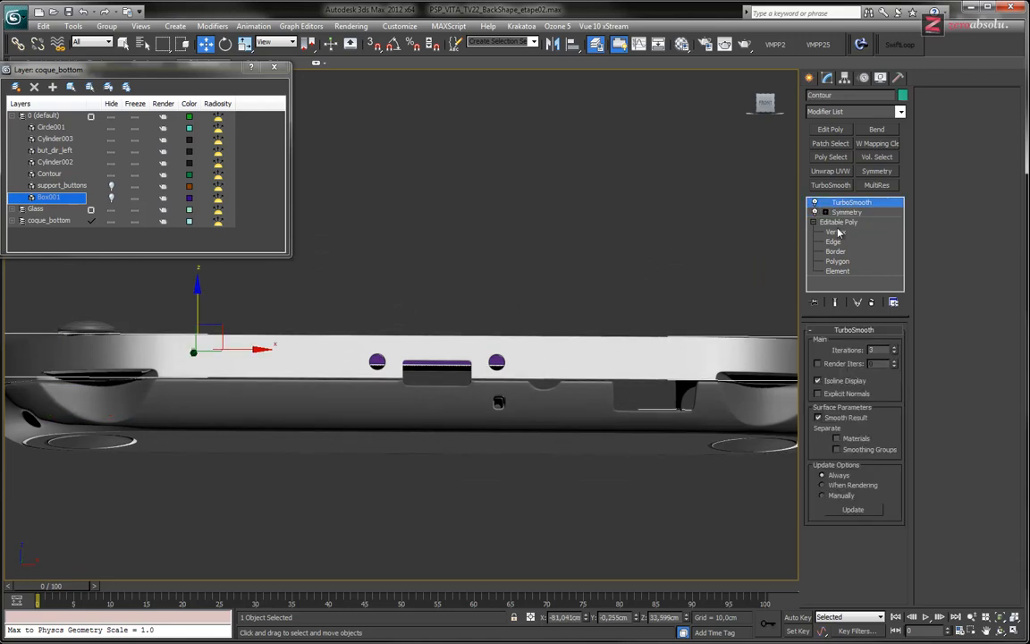
pyautogui.press('F4')
pyautogui.scroll(5, 488, 373)
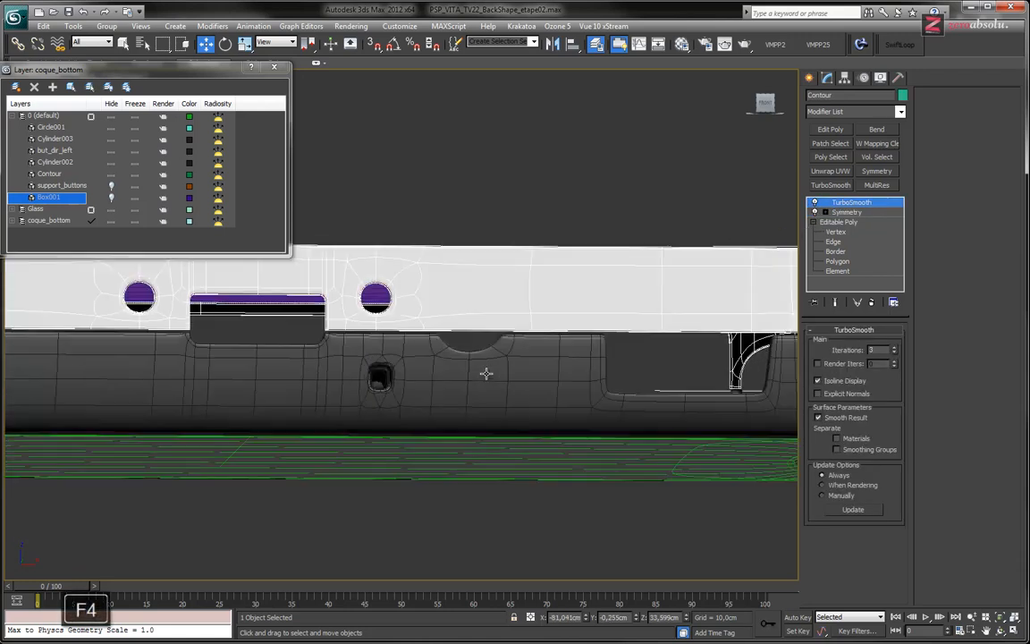
pyautogui.click(850, 251)
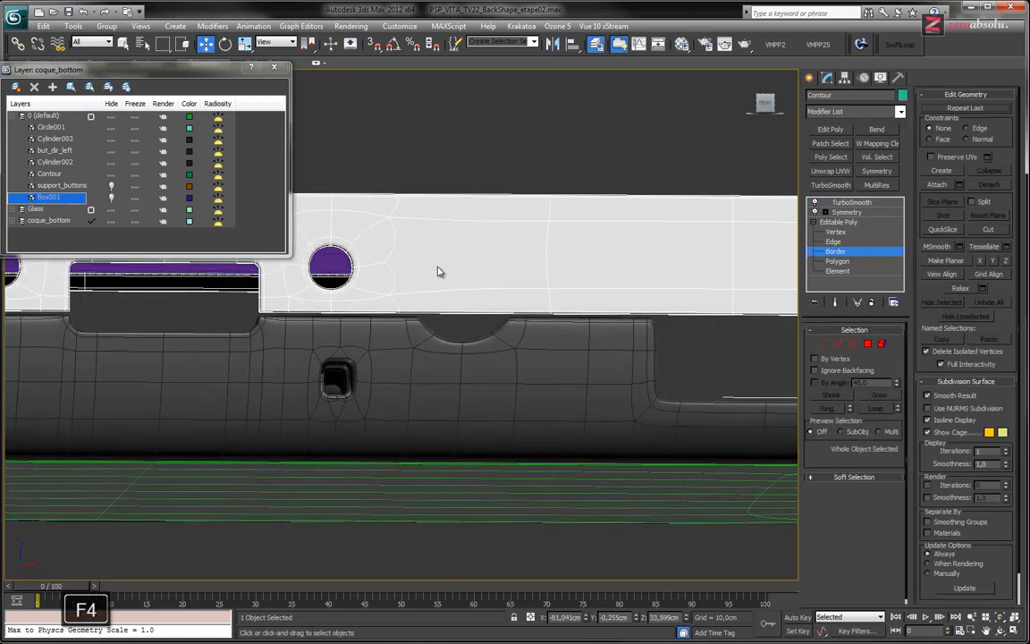
pyautogui.click(438, 271)
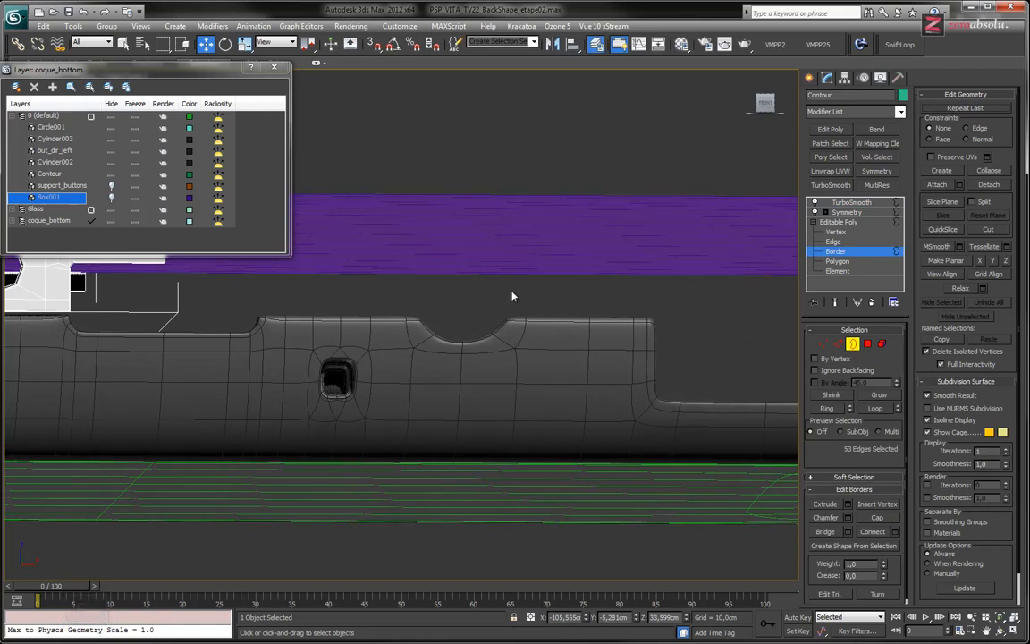
pyautogui.hotkey('ctrl', 'z')
pyautogui.keyDown('alt'); pyautogui.moveTo(425, 266); pyautogui.dragTo(461, 328, button='middle'); pyautogui.keyUp('alt')
pyautogui.click(837, 232)
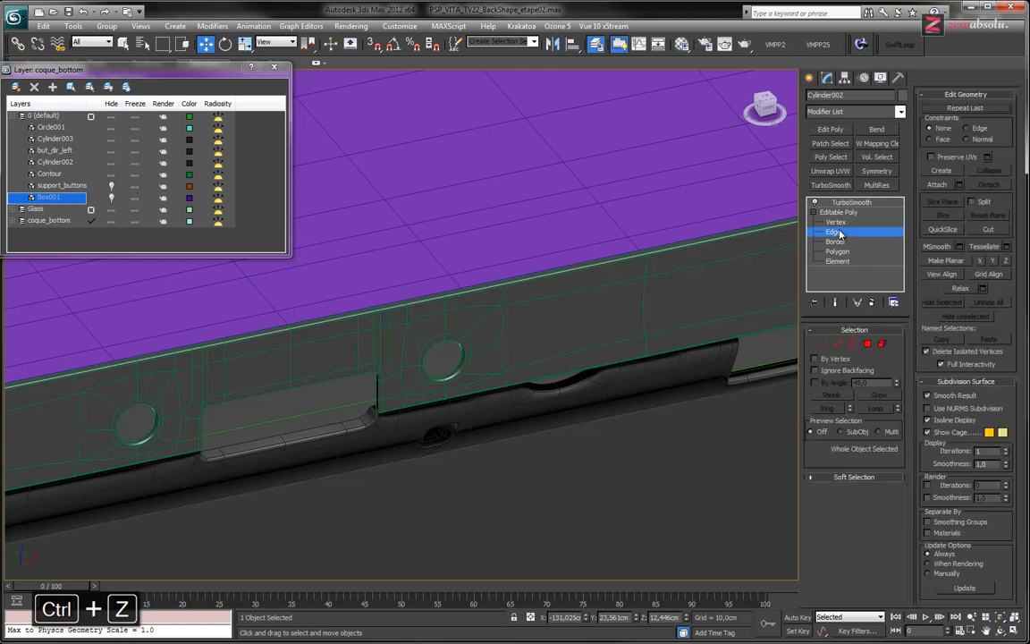
pyautogui.click(552, 472)
pyautogui.moveTo(473, 384); pyautogui.dragTo(374, 396, button='middle')
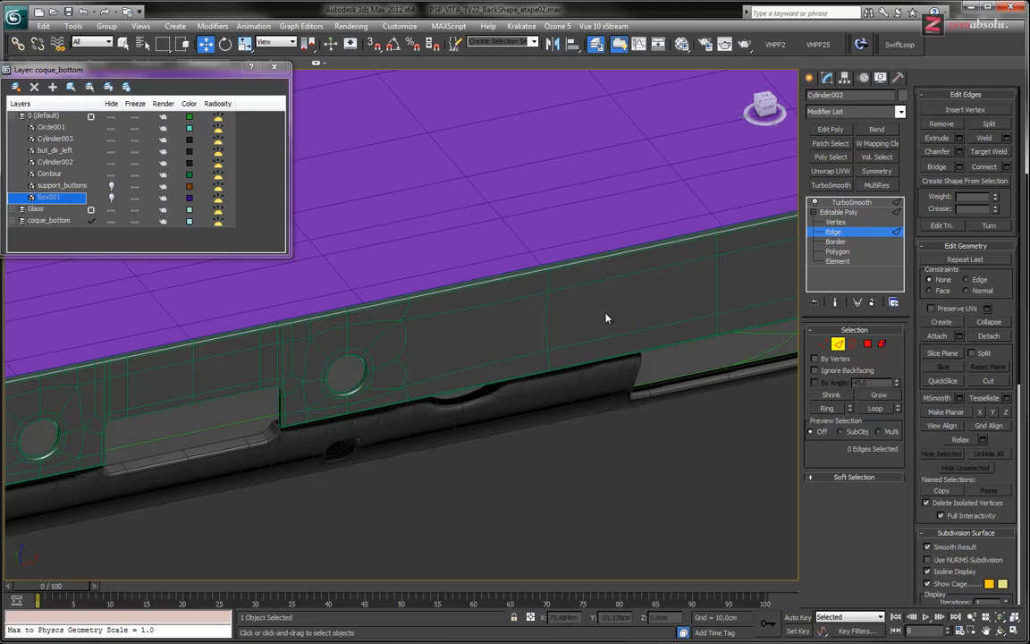
pyautogui.click(842, 212)
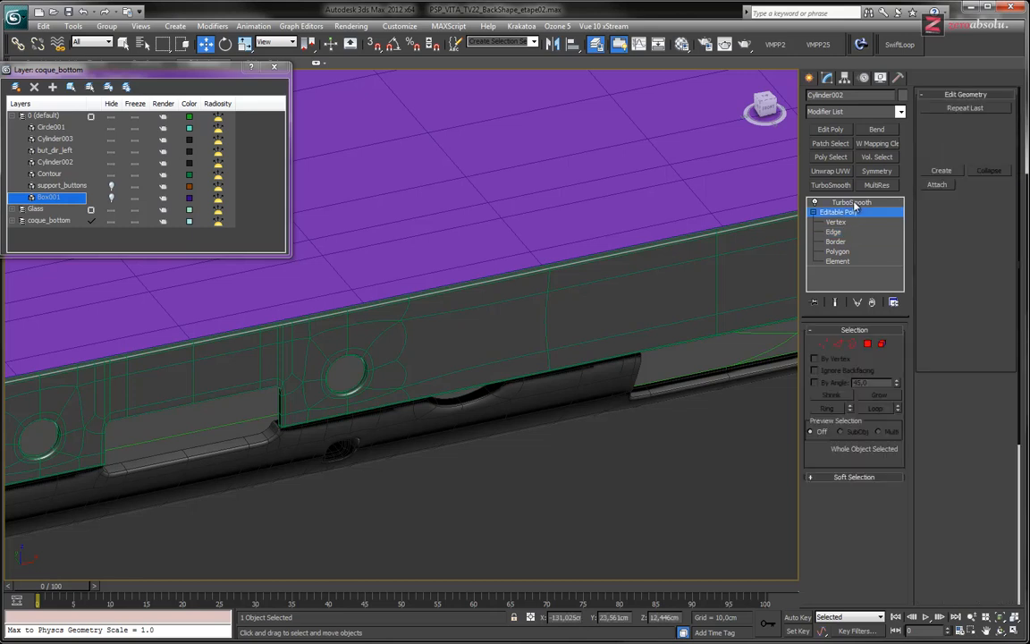
pyautogui.click(846, 203)
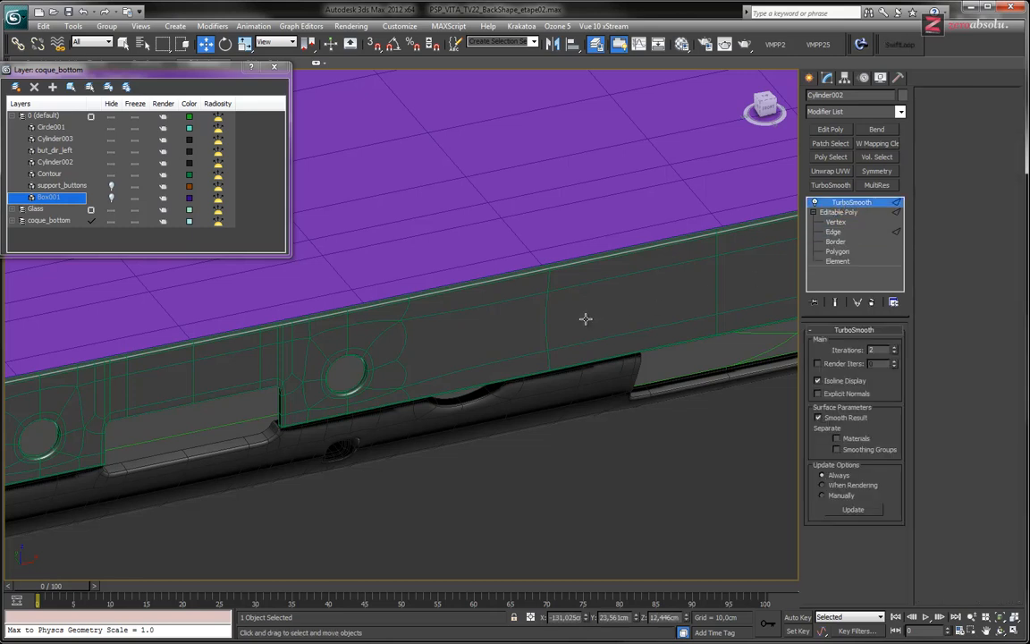
# - Reselect the Contour frame, enter its Border level and clear the border selection
pyautogui.click(554, 314)
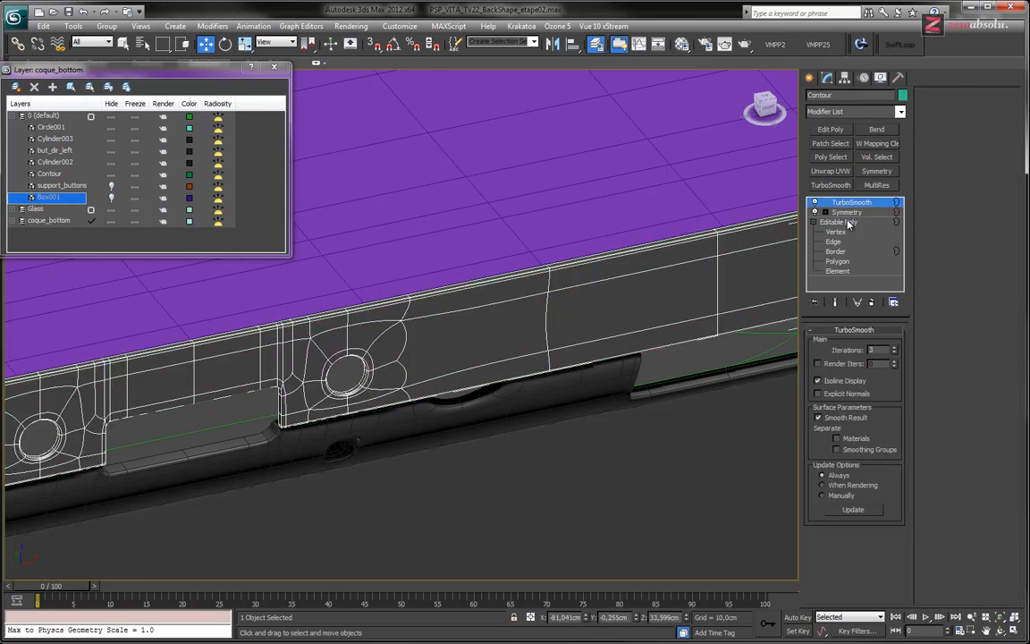
pyautogui.click(845, 251)
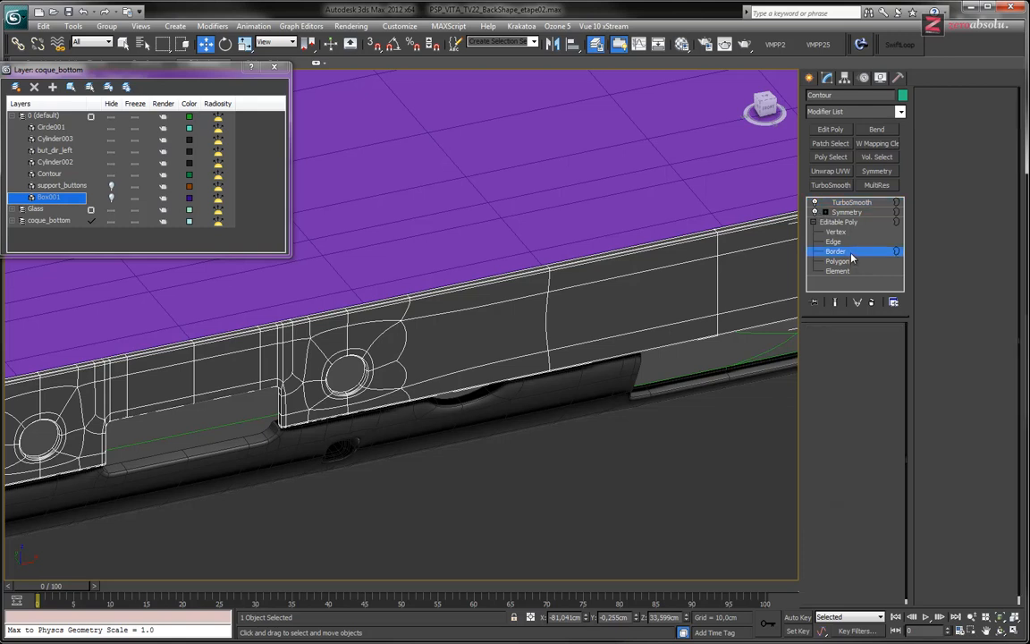
pyautogui.click(656, 453)
pyautogui.moveTo(469, 409); pyautogui.dragTo(845, 336, button='middle')
pyautogui.scroll(-2, 709, 381)
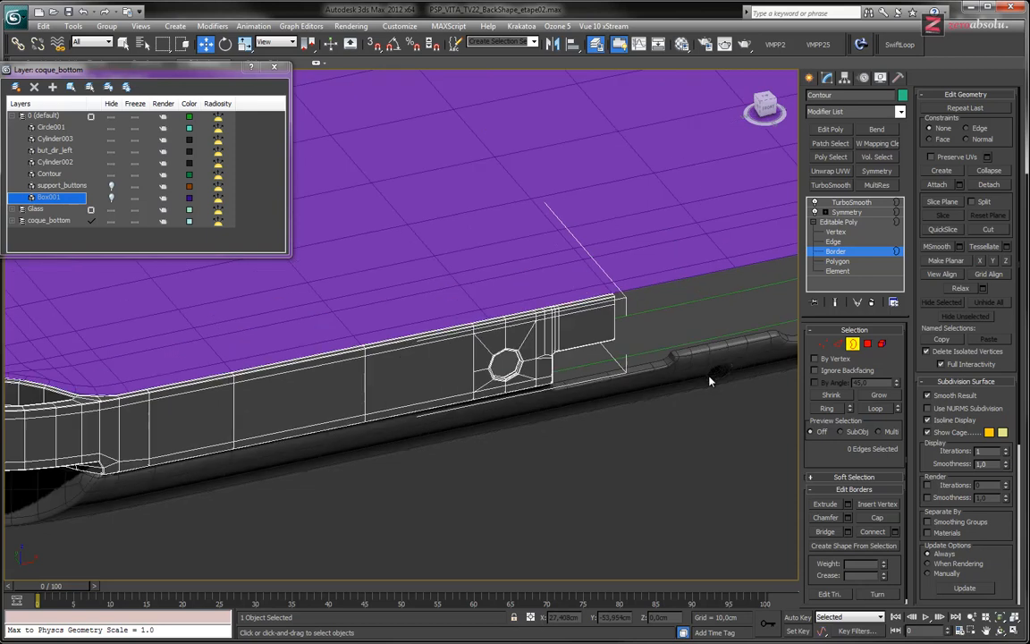
pyautogui.moveTo(706, 389); pyautogui.dragTo(617, 393, button='middle')
# - Show the end result of Contour's modifier stack with TurboSmooth disabled, and return to the Editable Poly base level
pyautogui.click(837, 302)
pyautogui.click(815, 203)
pyautogui.moveTo(682, 386); pyautogui.dragTo(543, 322, button='middle')
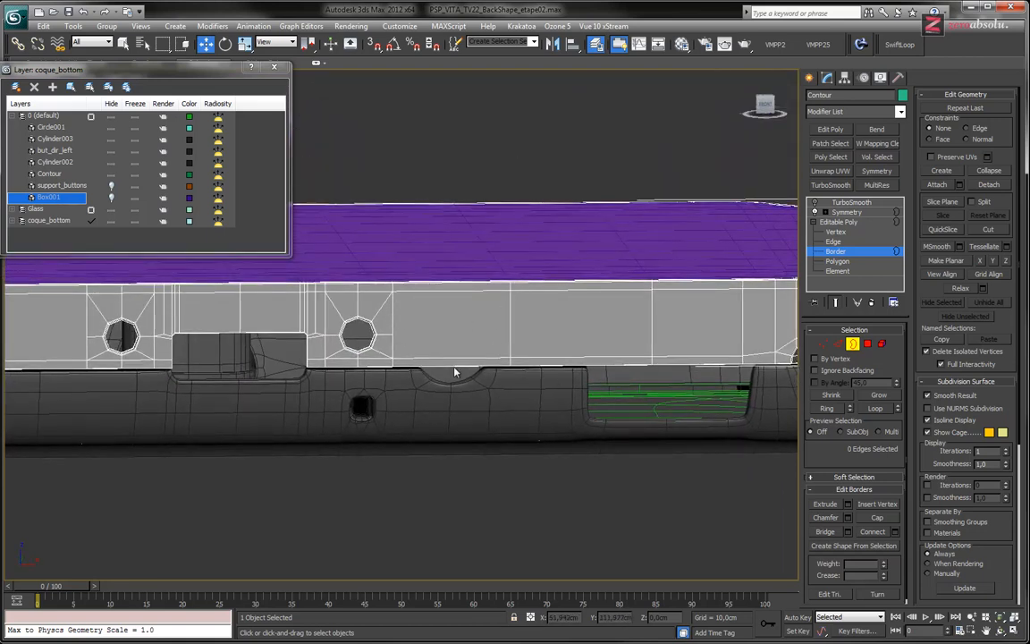
pyautogui.scroll(3, 454, 372)
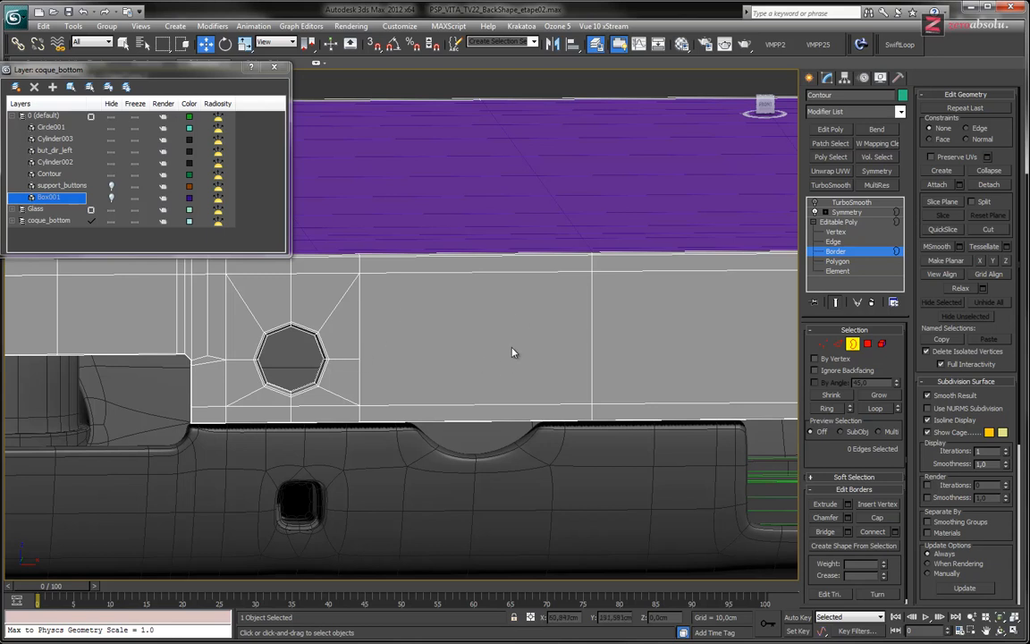
pyautogui.click(850, 254)
pyautogui.moveTo(537, 402); pyautogui.dragTo(662, 370, button='middle')
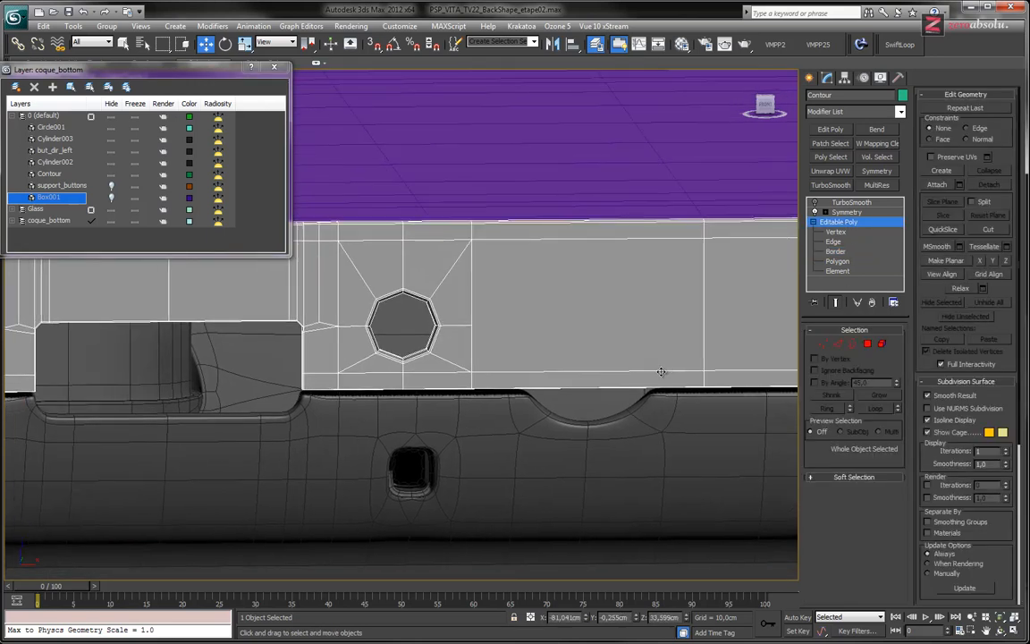
pyautogui.scroll(-4, 661, 371)
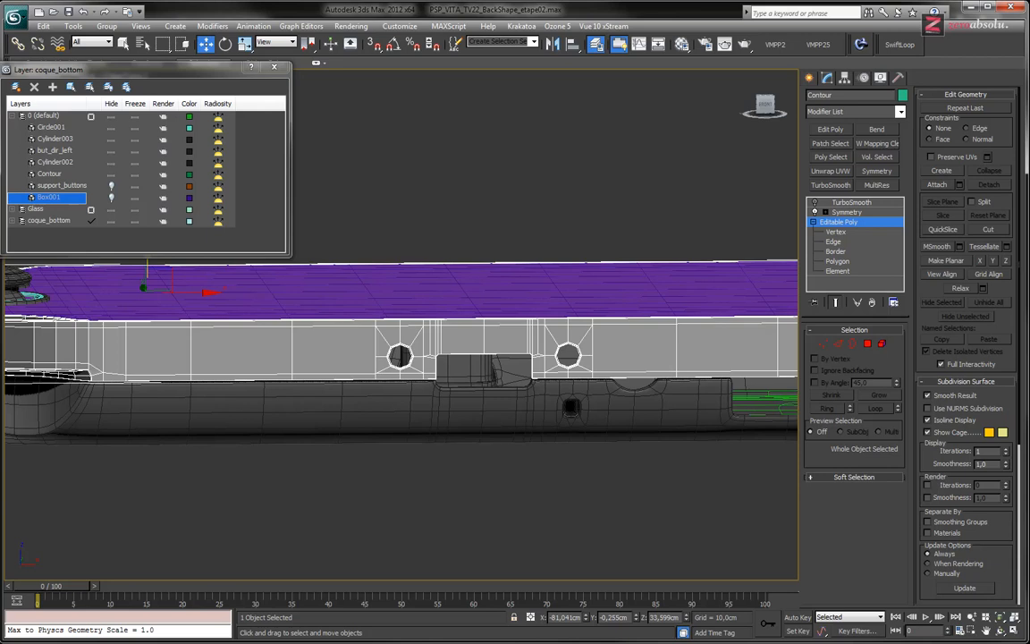